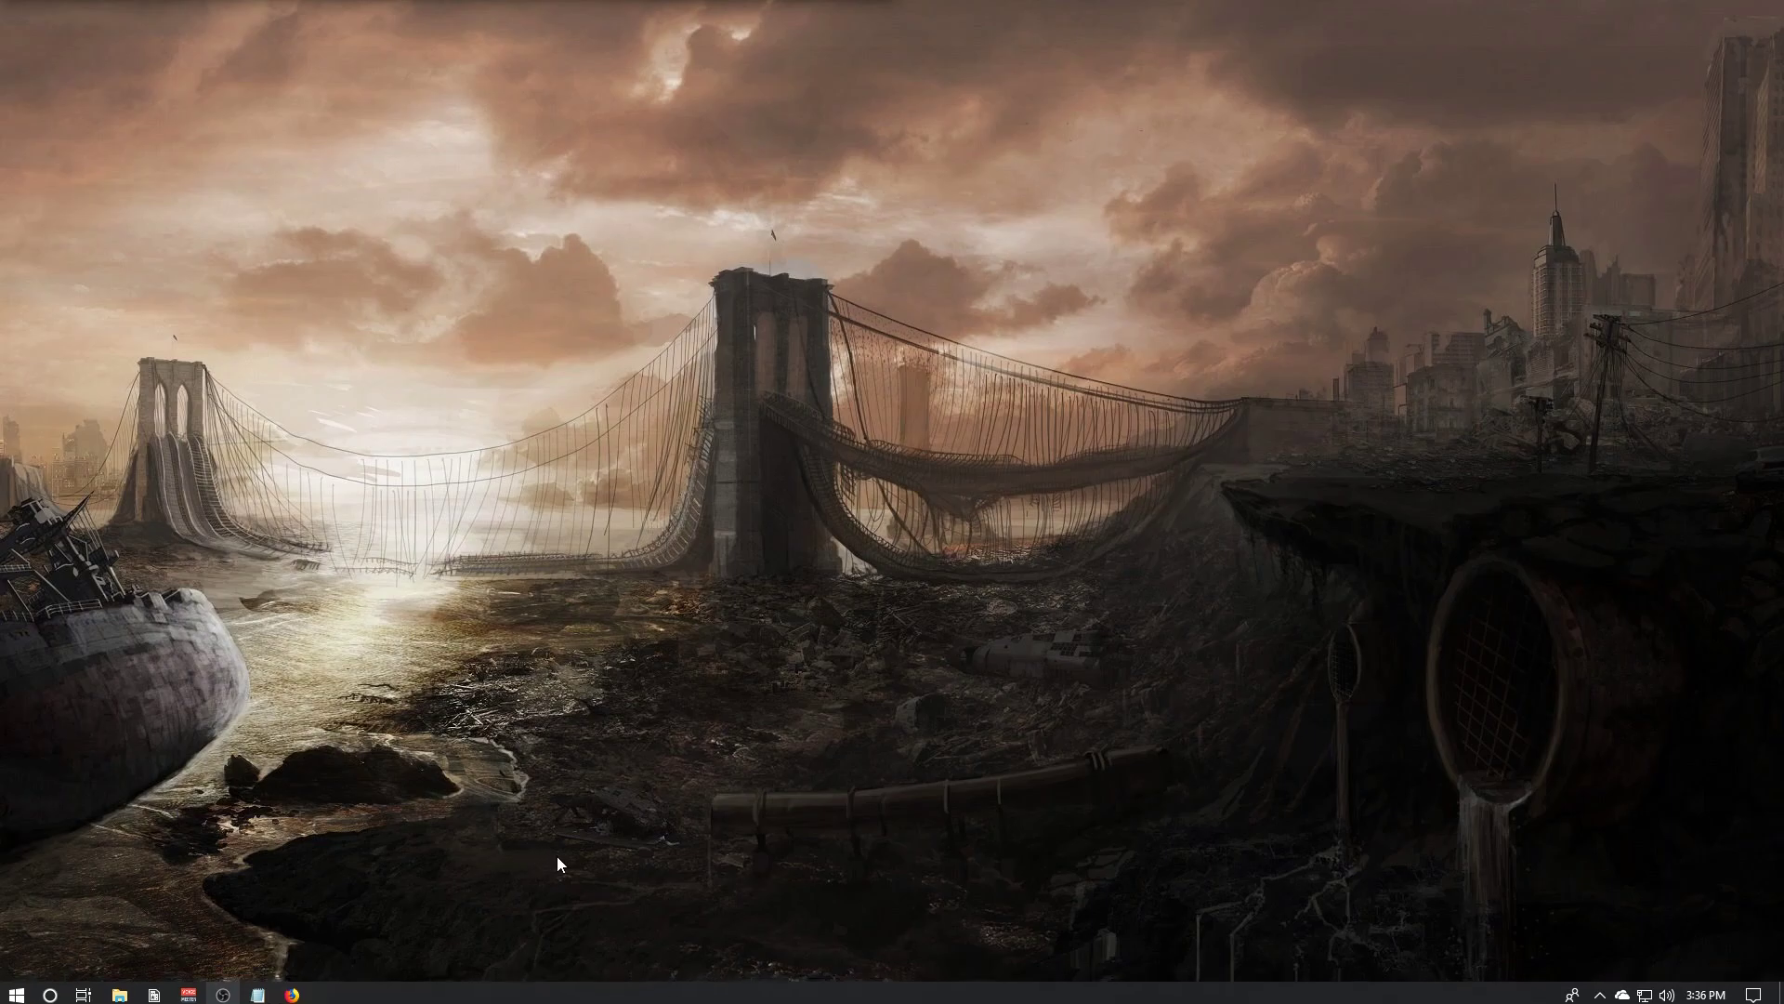
# - Switch to Firefox, download minecraft_server.1.13.2.jar from the Minecraft Java Edition server page, and open the folder containing the downloaded server.jar
pyautogui.moveTo(604, 1003)
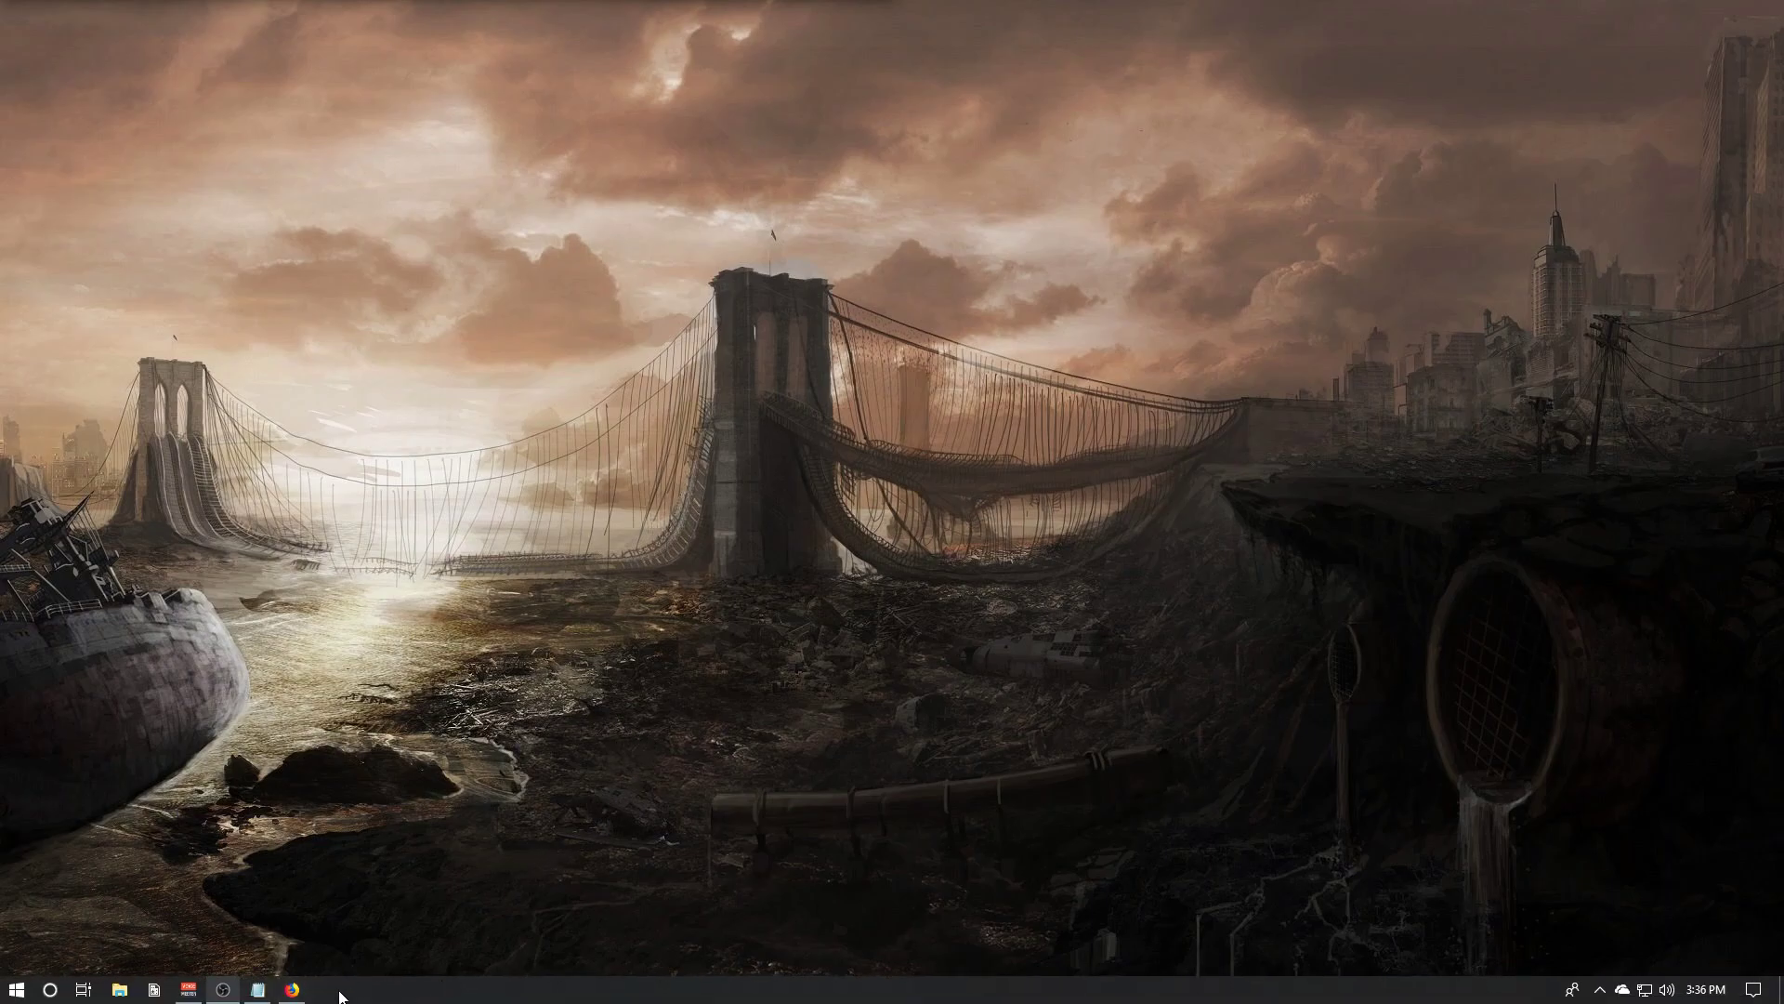
pyautogui.click(292, 989)
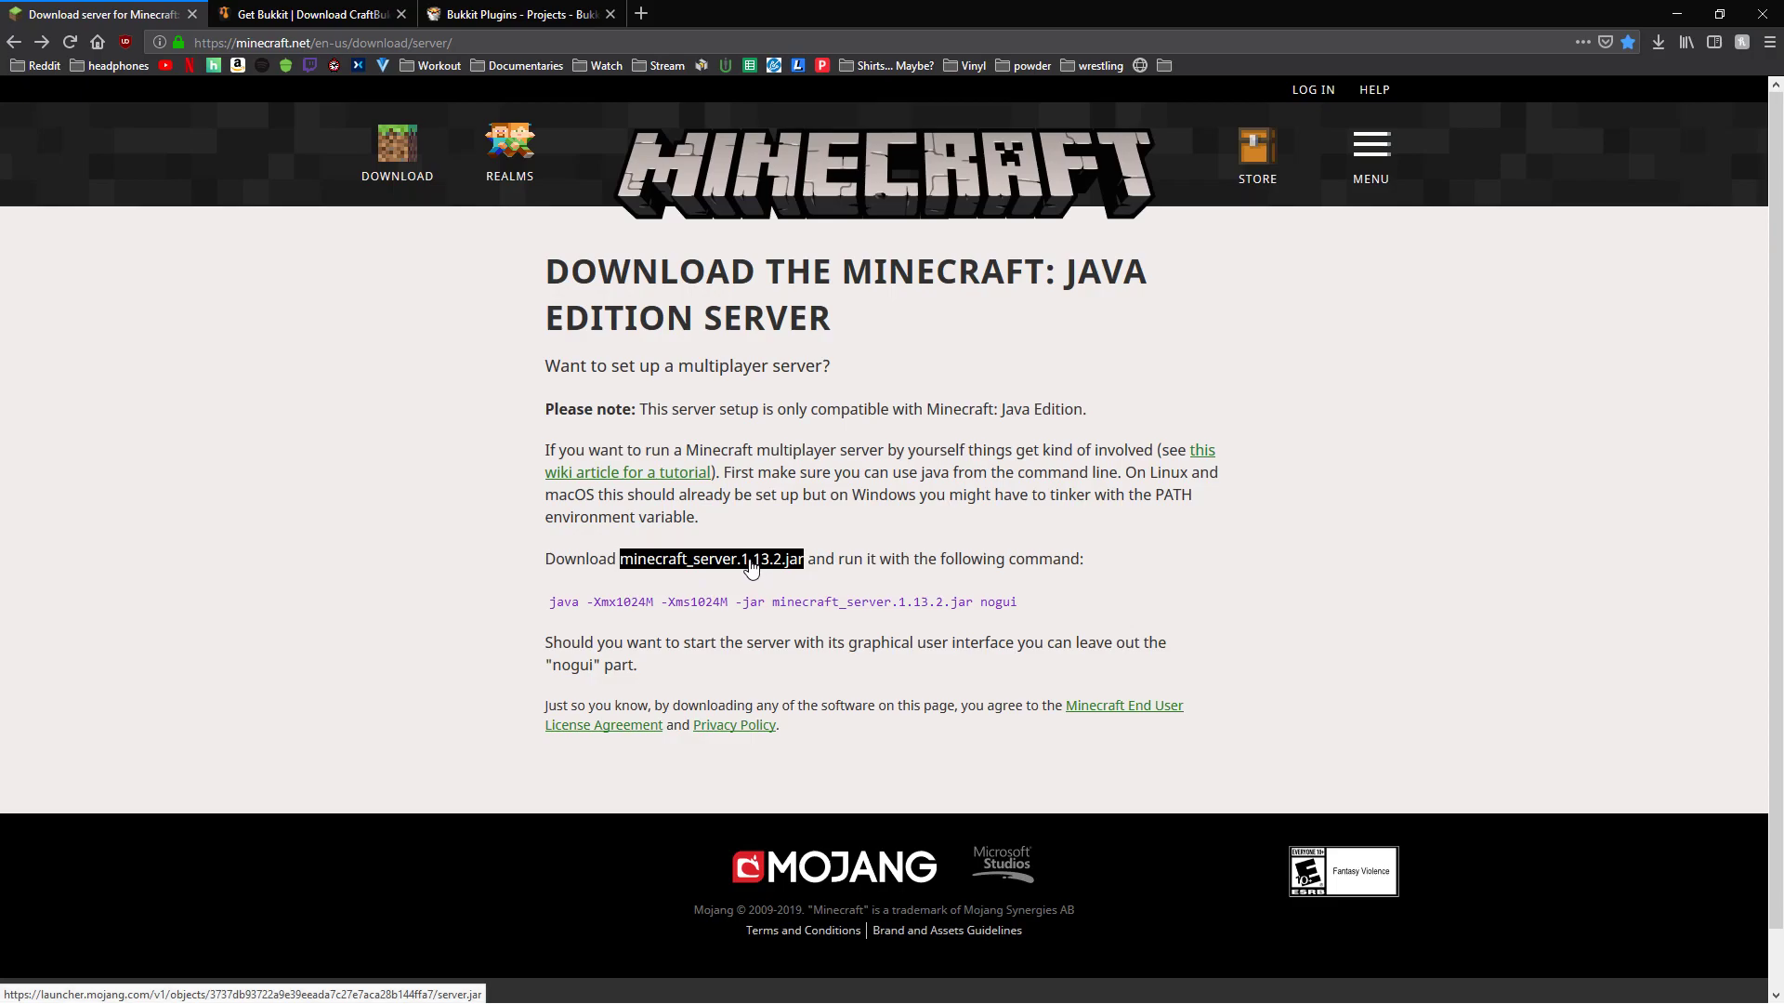
pyautogui.click(753, 559)
pyautogui.click(1661, 494)
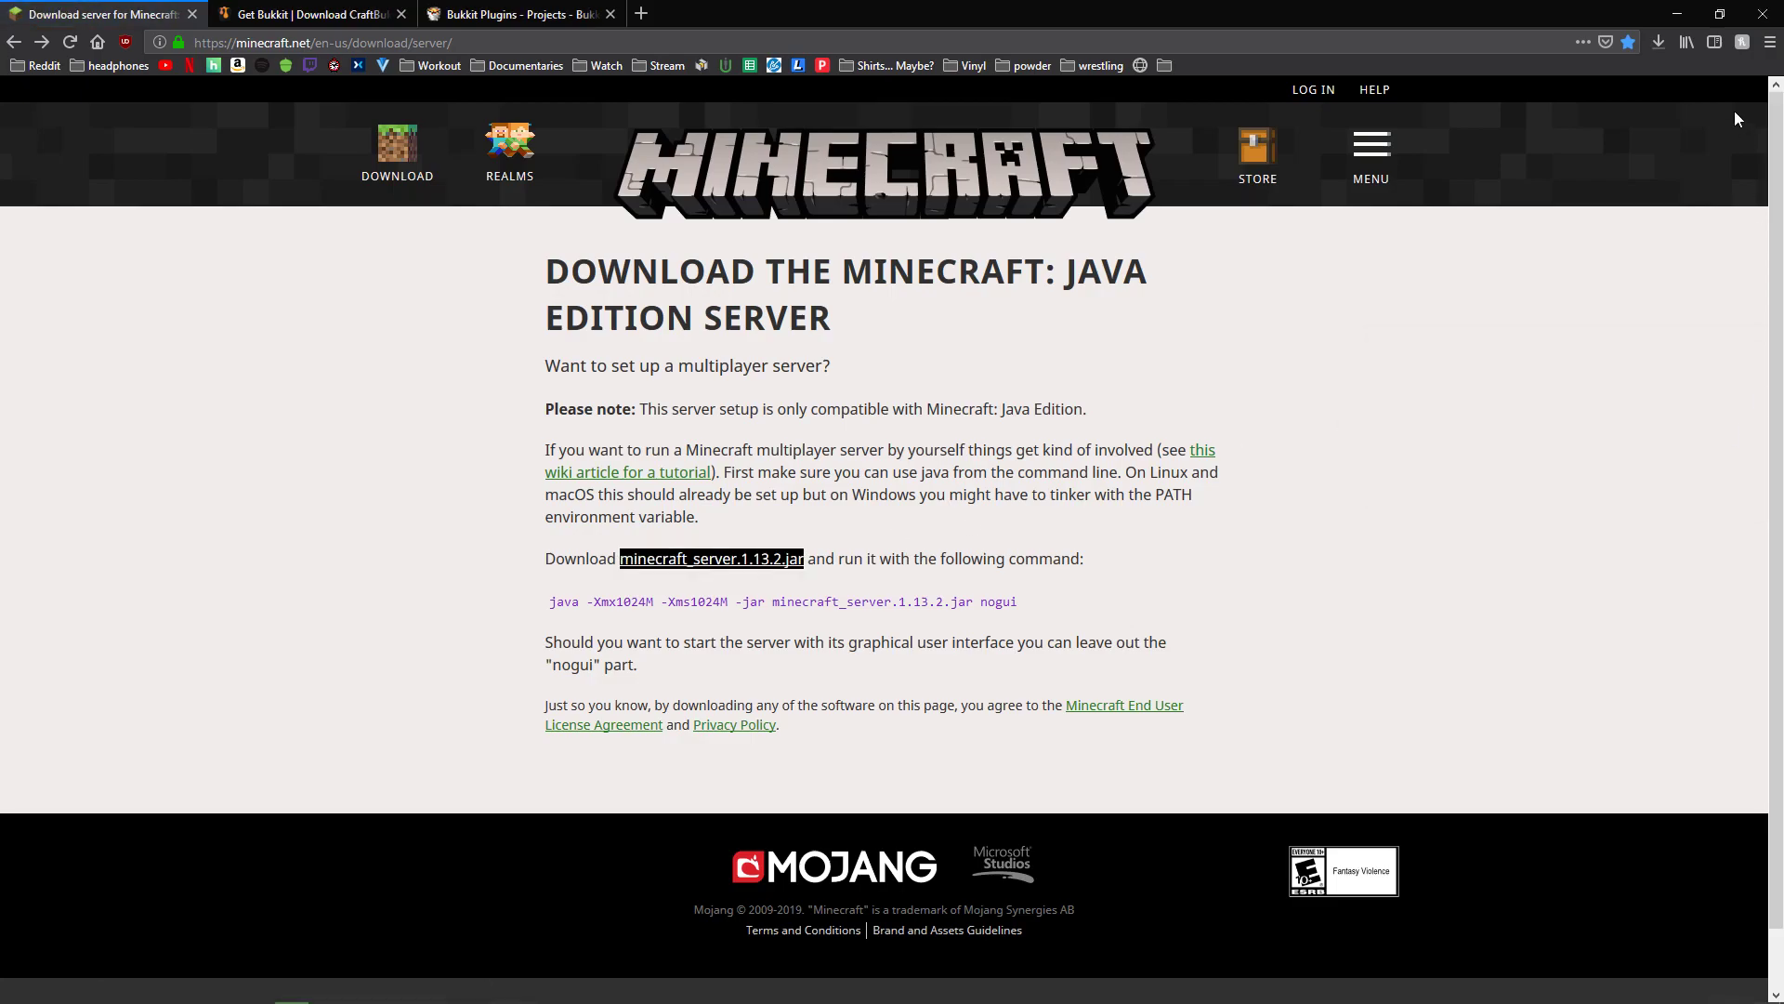
pyautogui.click(1660, 48)
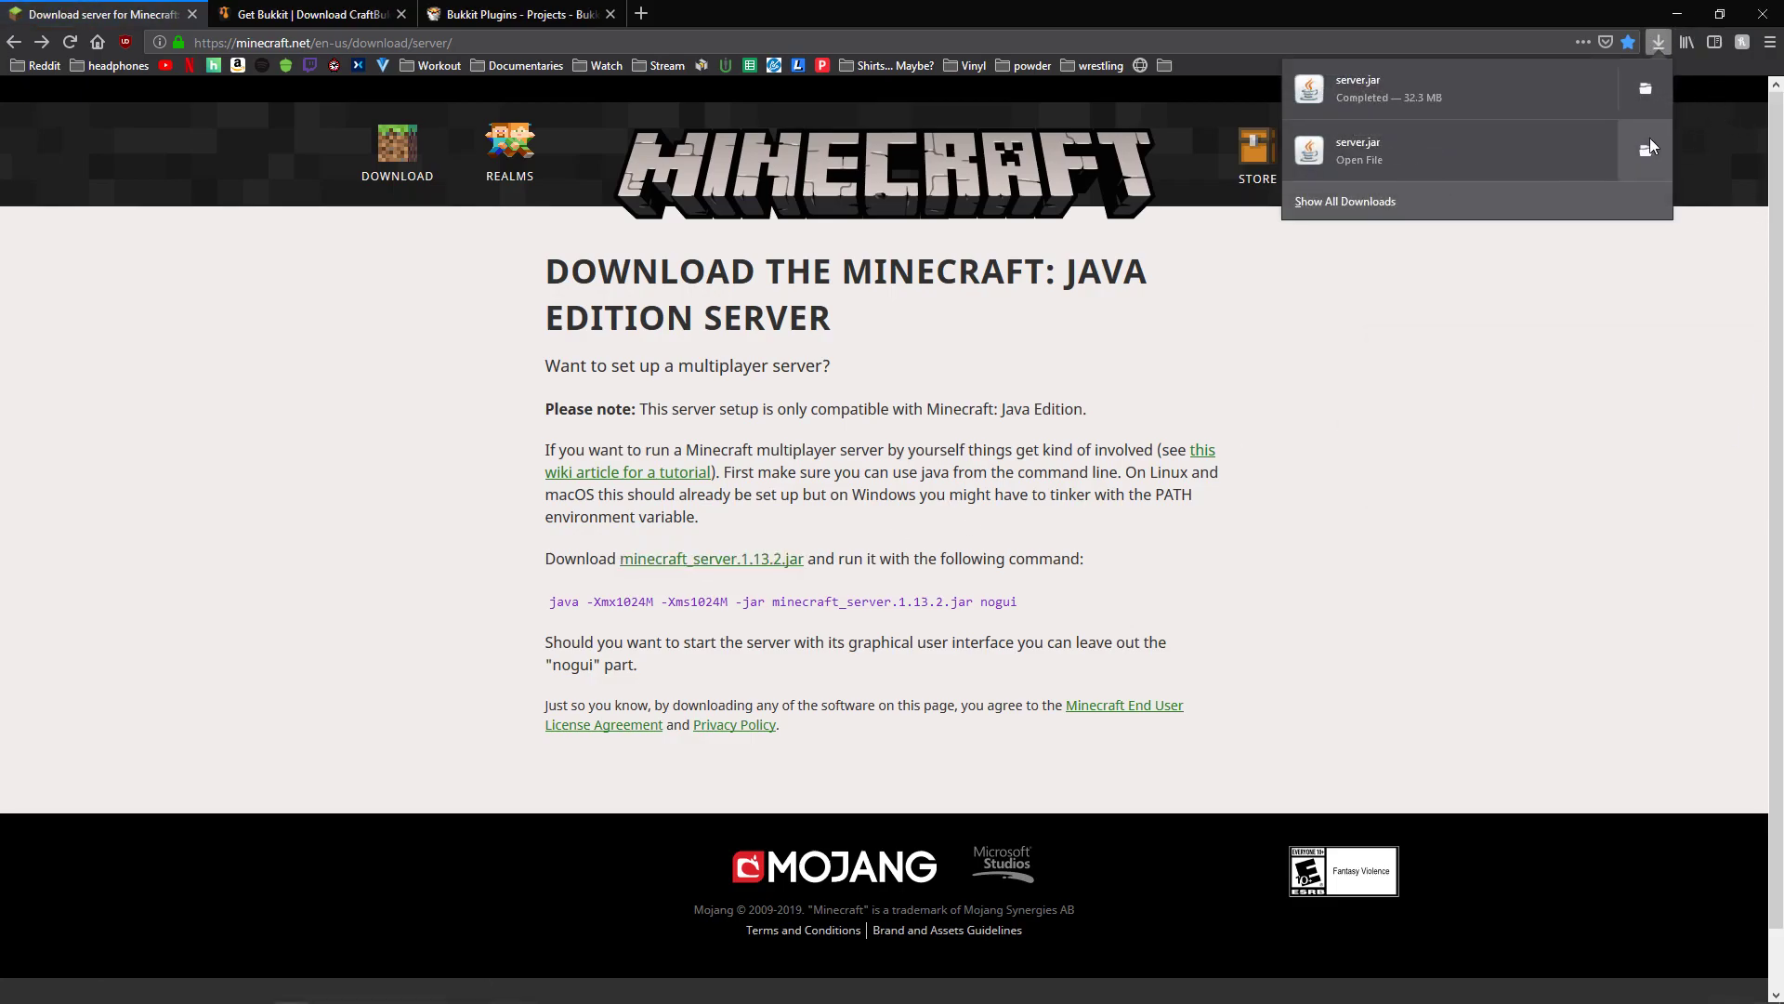
pyautogui.click(1715, 328)
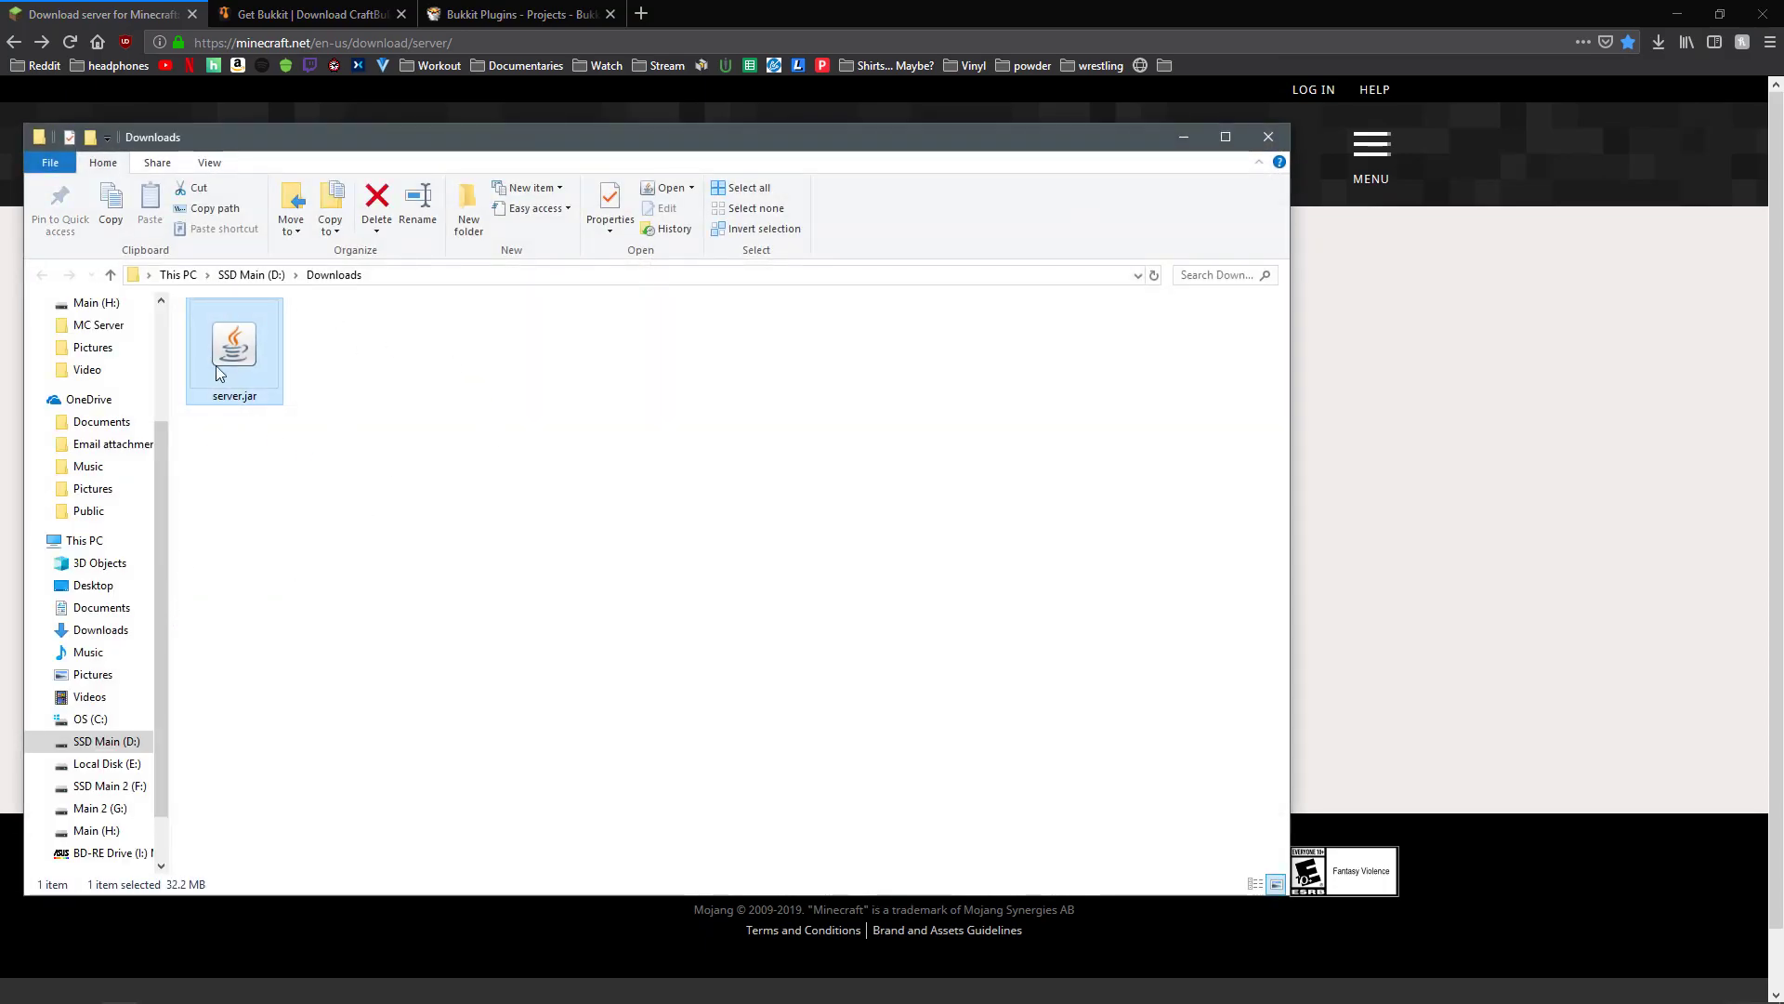
# - View the MC Server folder on the Main (H:) drive as the destination for the server file
pyautogui.scroll(-1, 102, 744)
pyautogui.click(96, 808)
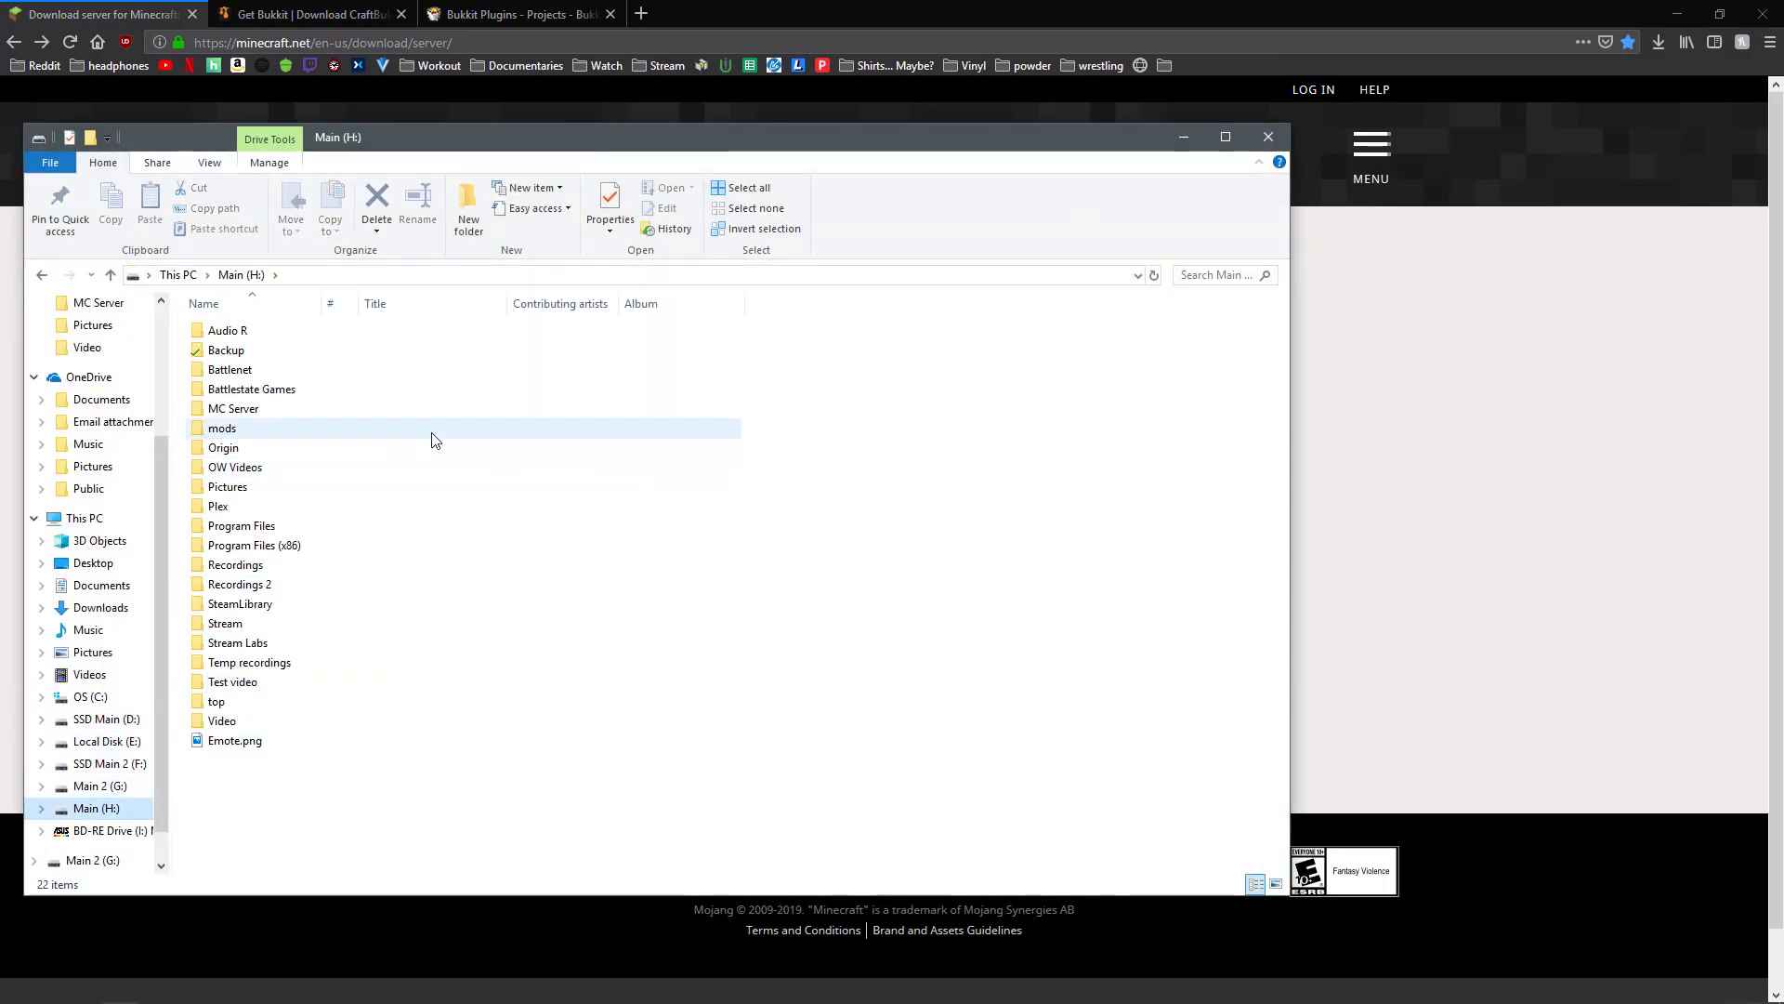
pyautogui.doubleClick(235, 409)
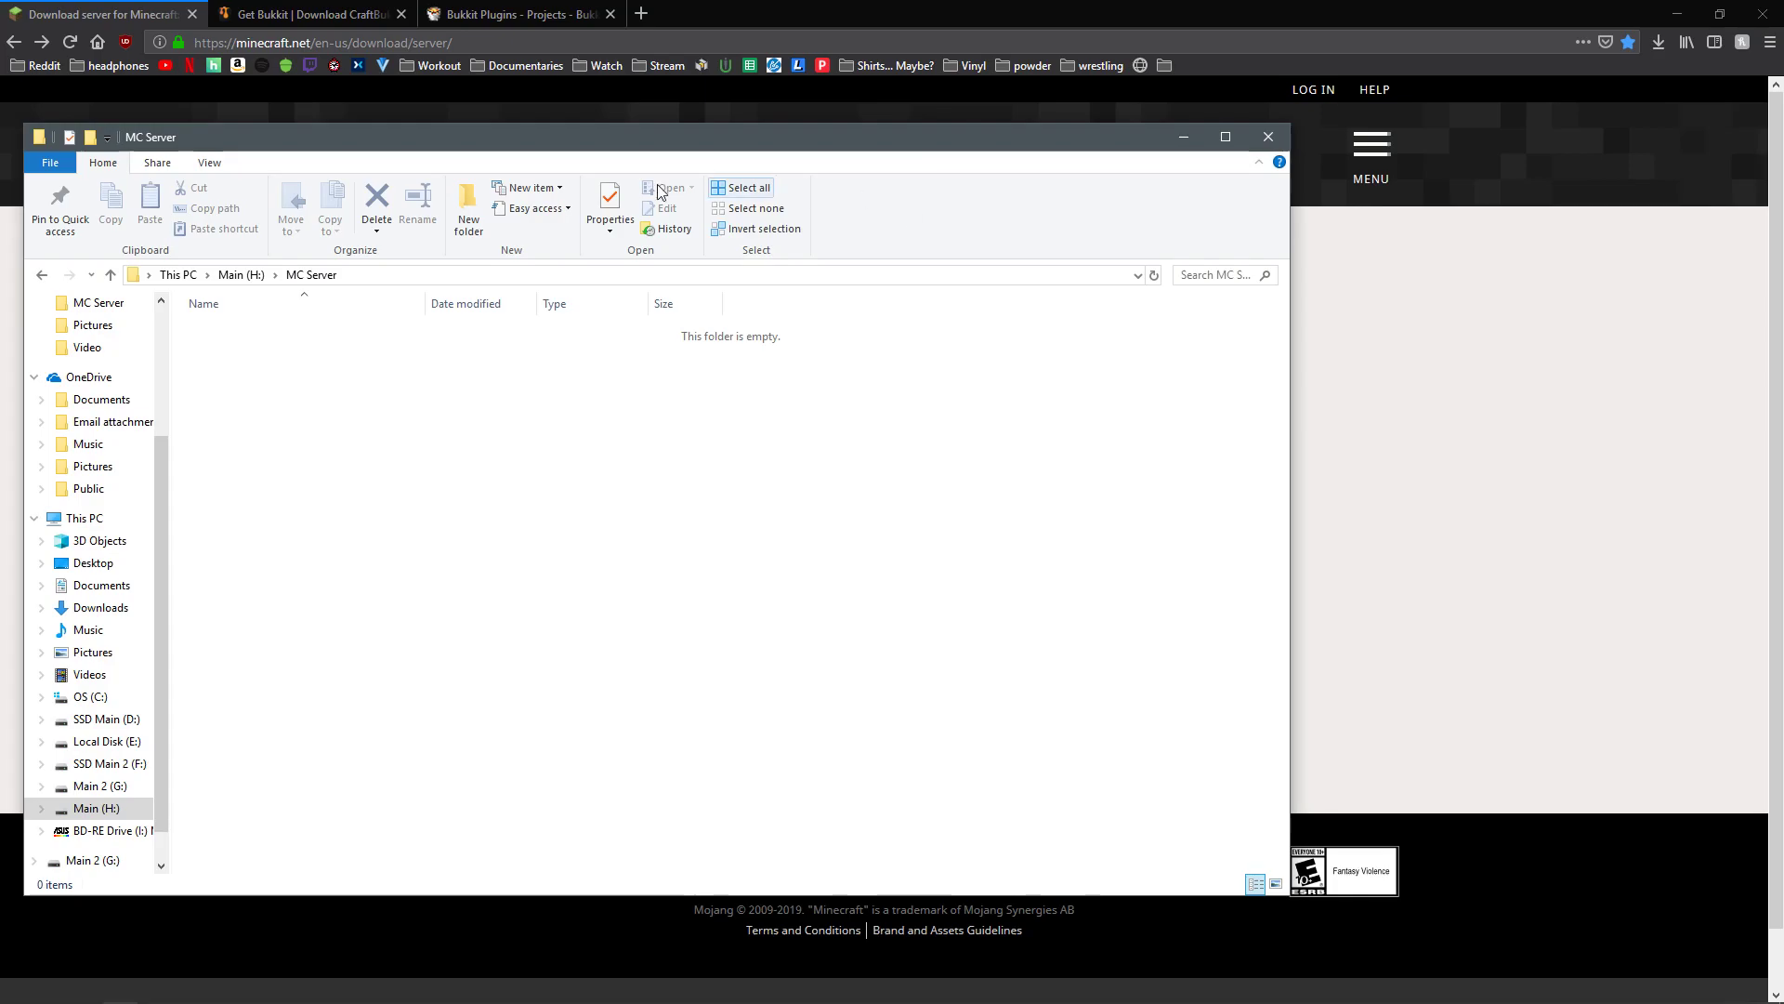
pyautogui.moveTo(385, 140); pyautogui.dragTo(935, 162)
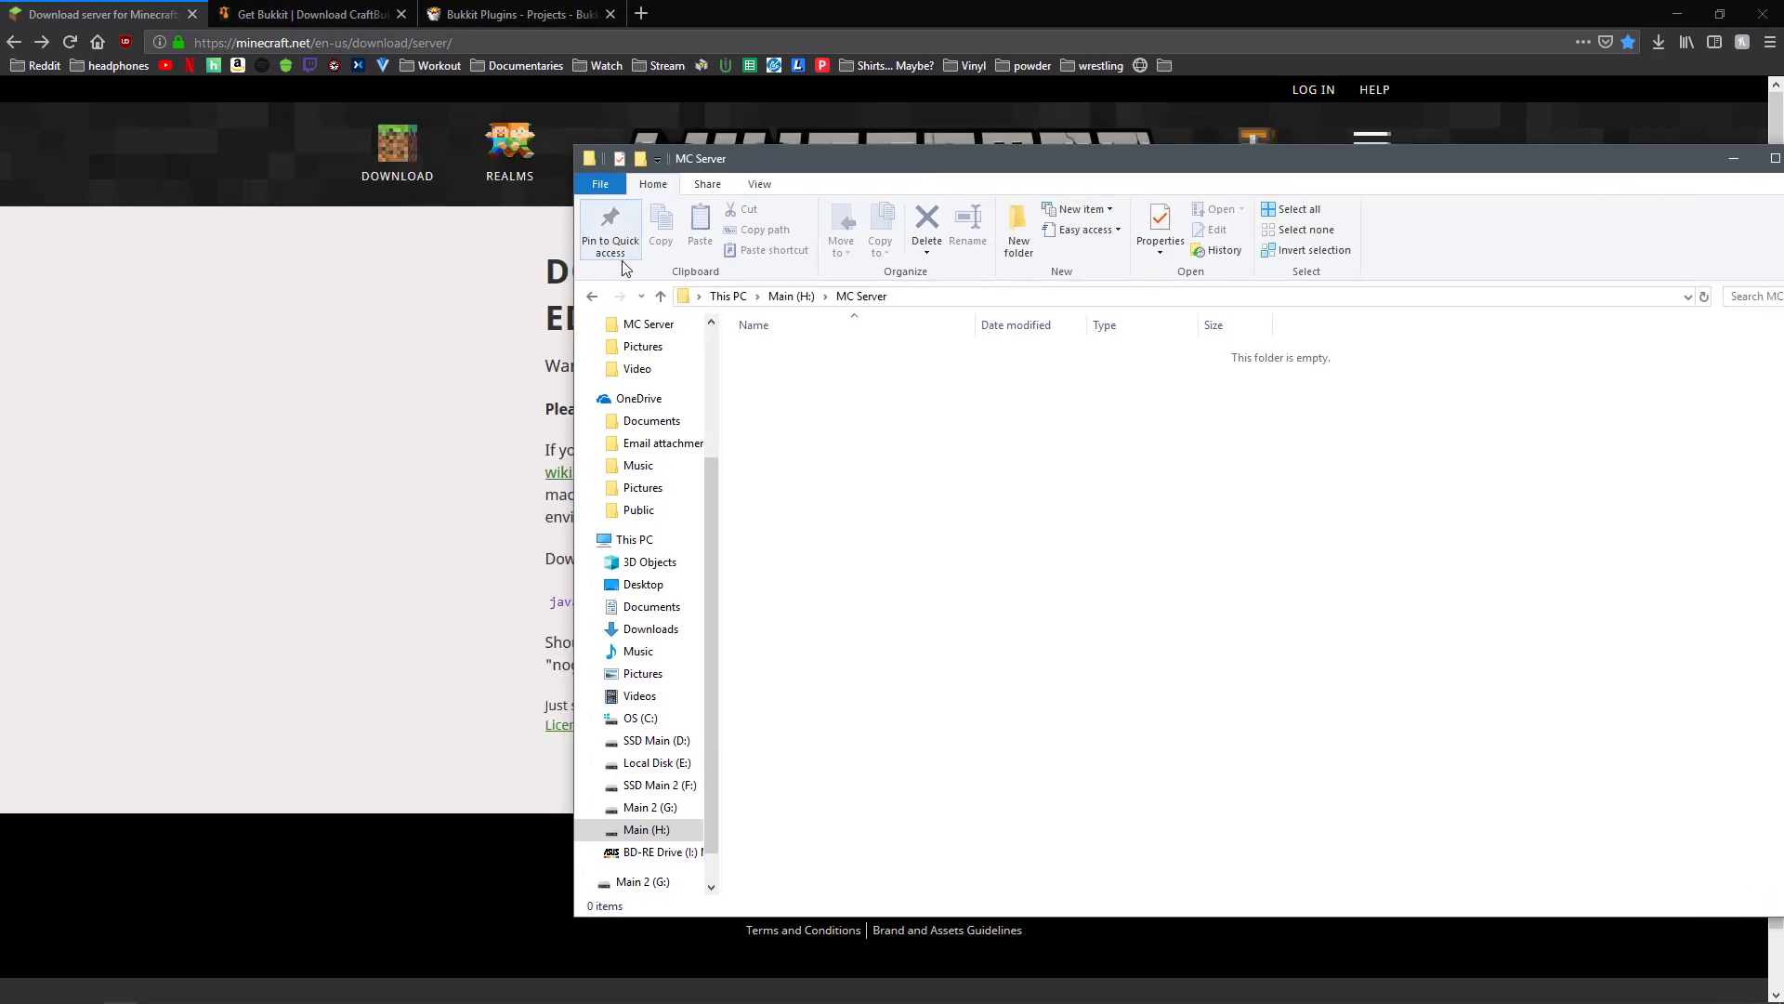
# - Move server.jar from the Downloads folder into the MC Server folder on the Main (H:) drive
pyautogui.click(592, 296)
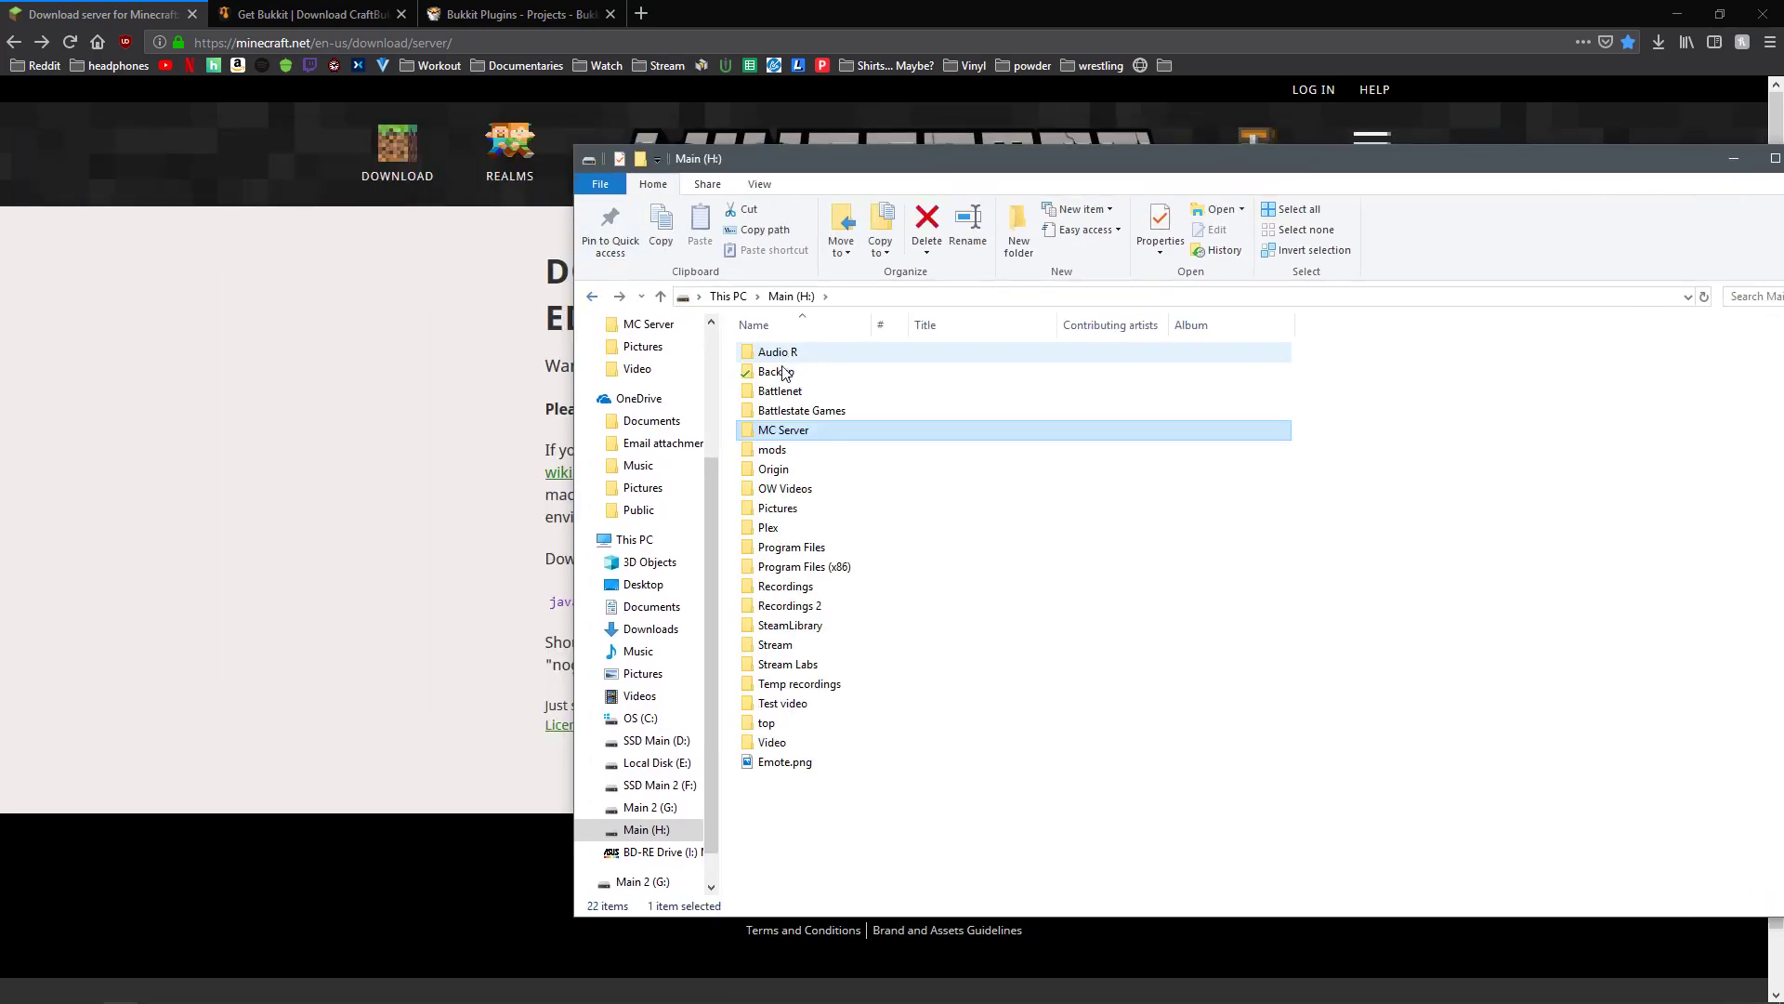
pyautogui.click(592, 297)
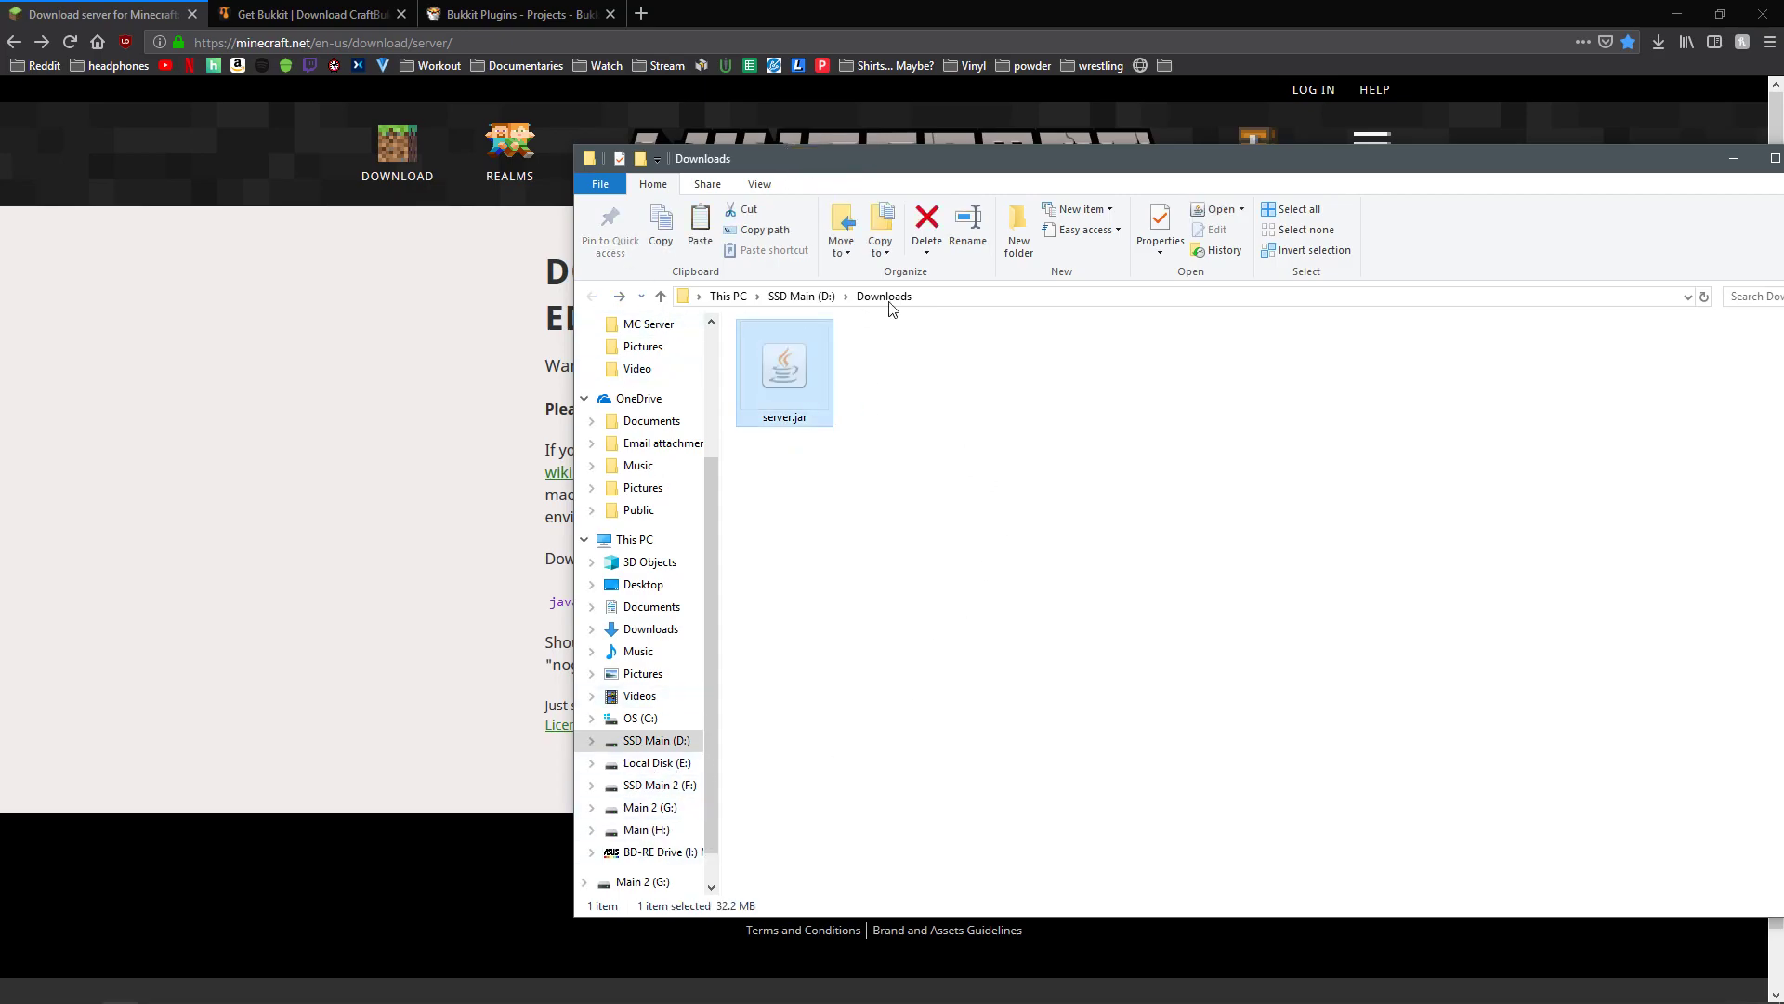
pyautogui.click(648, 829)
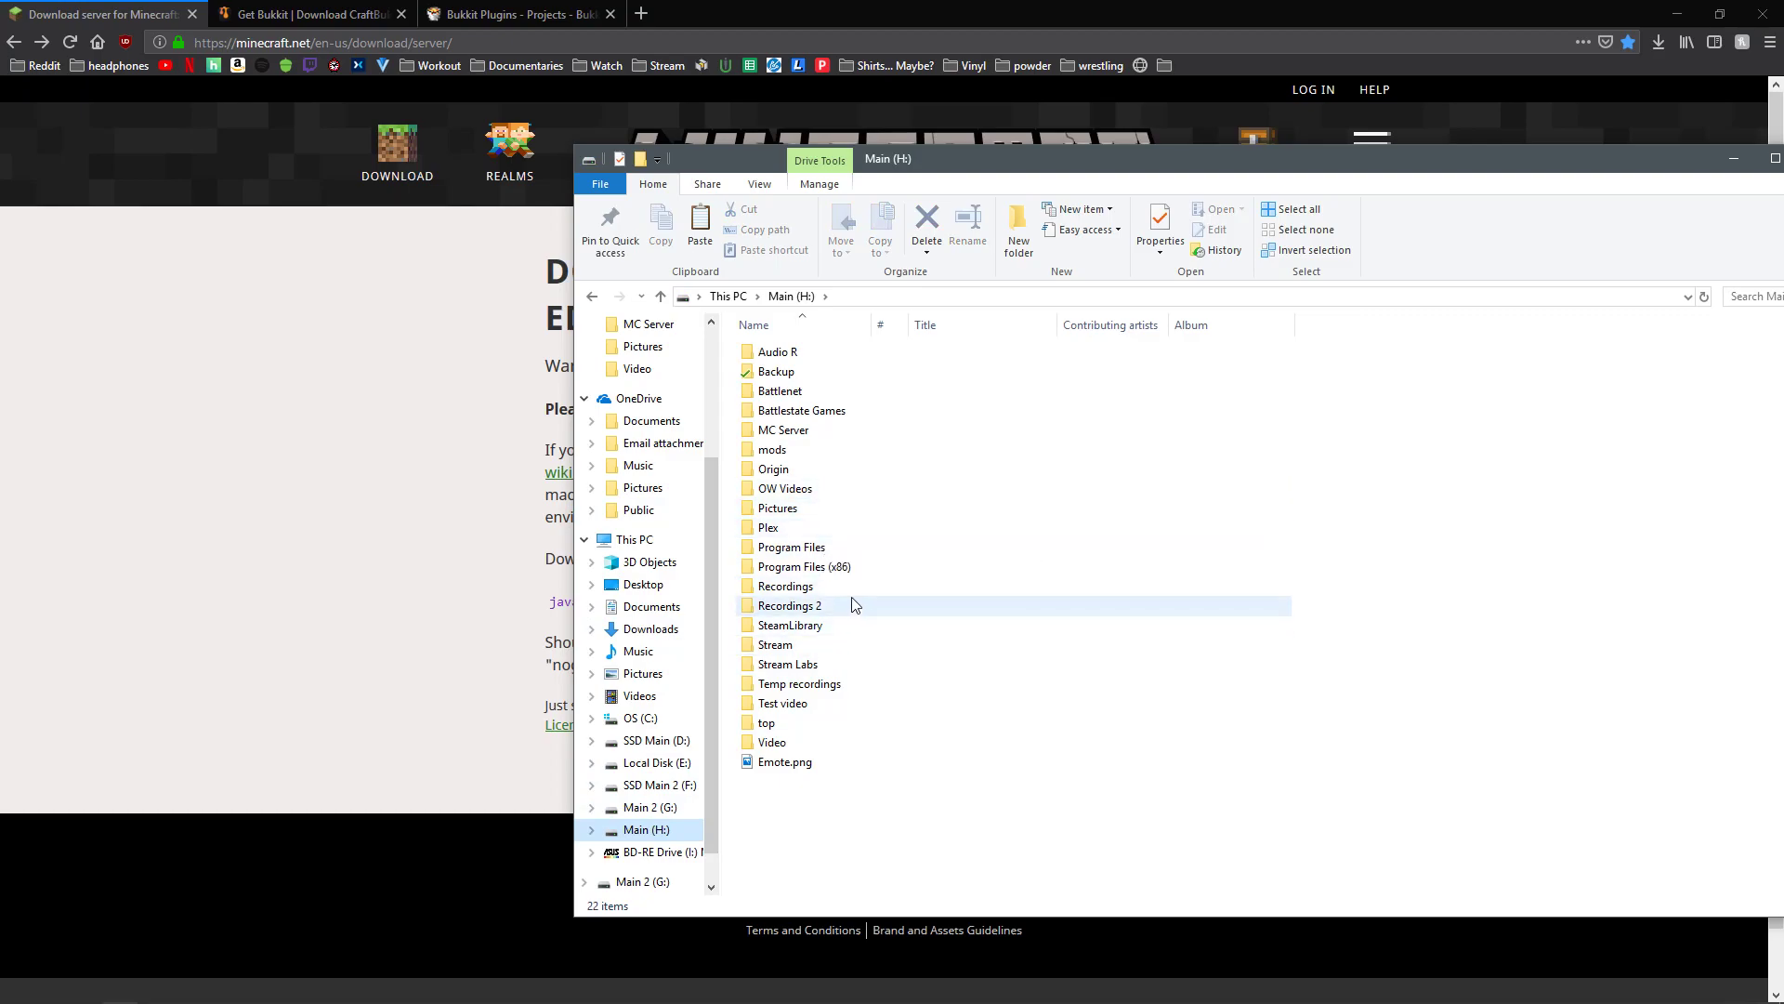
pyautogui.doubleClick(798, 742)
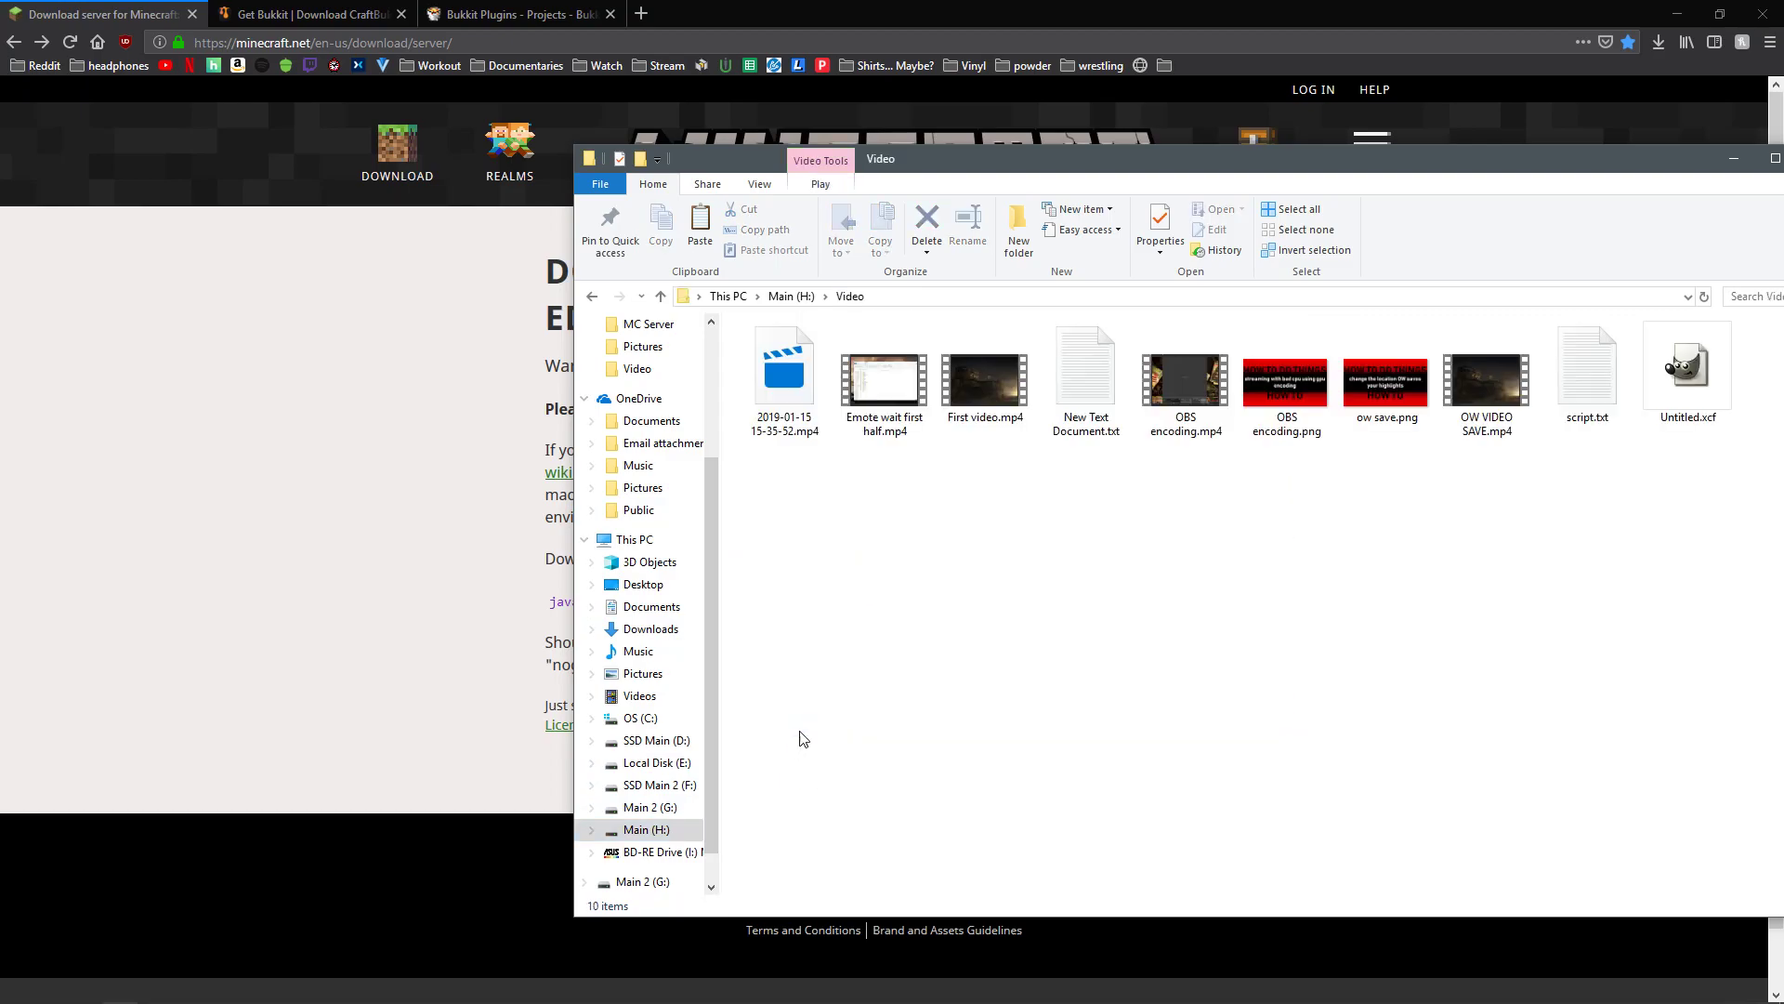
pyautogui.click(592, 296)
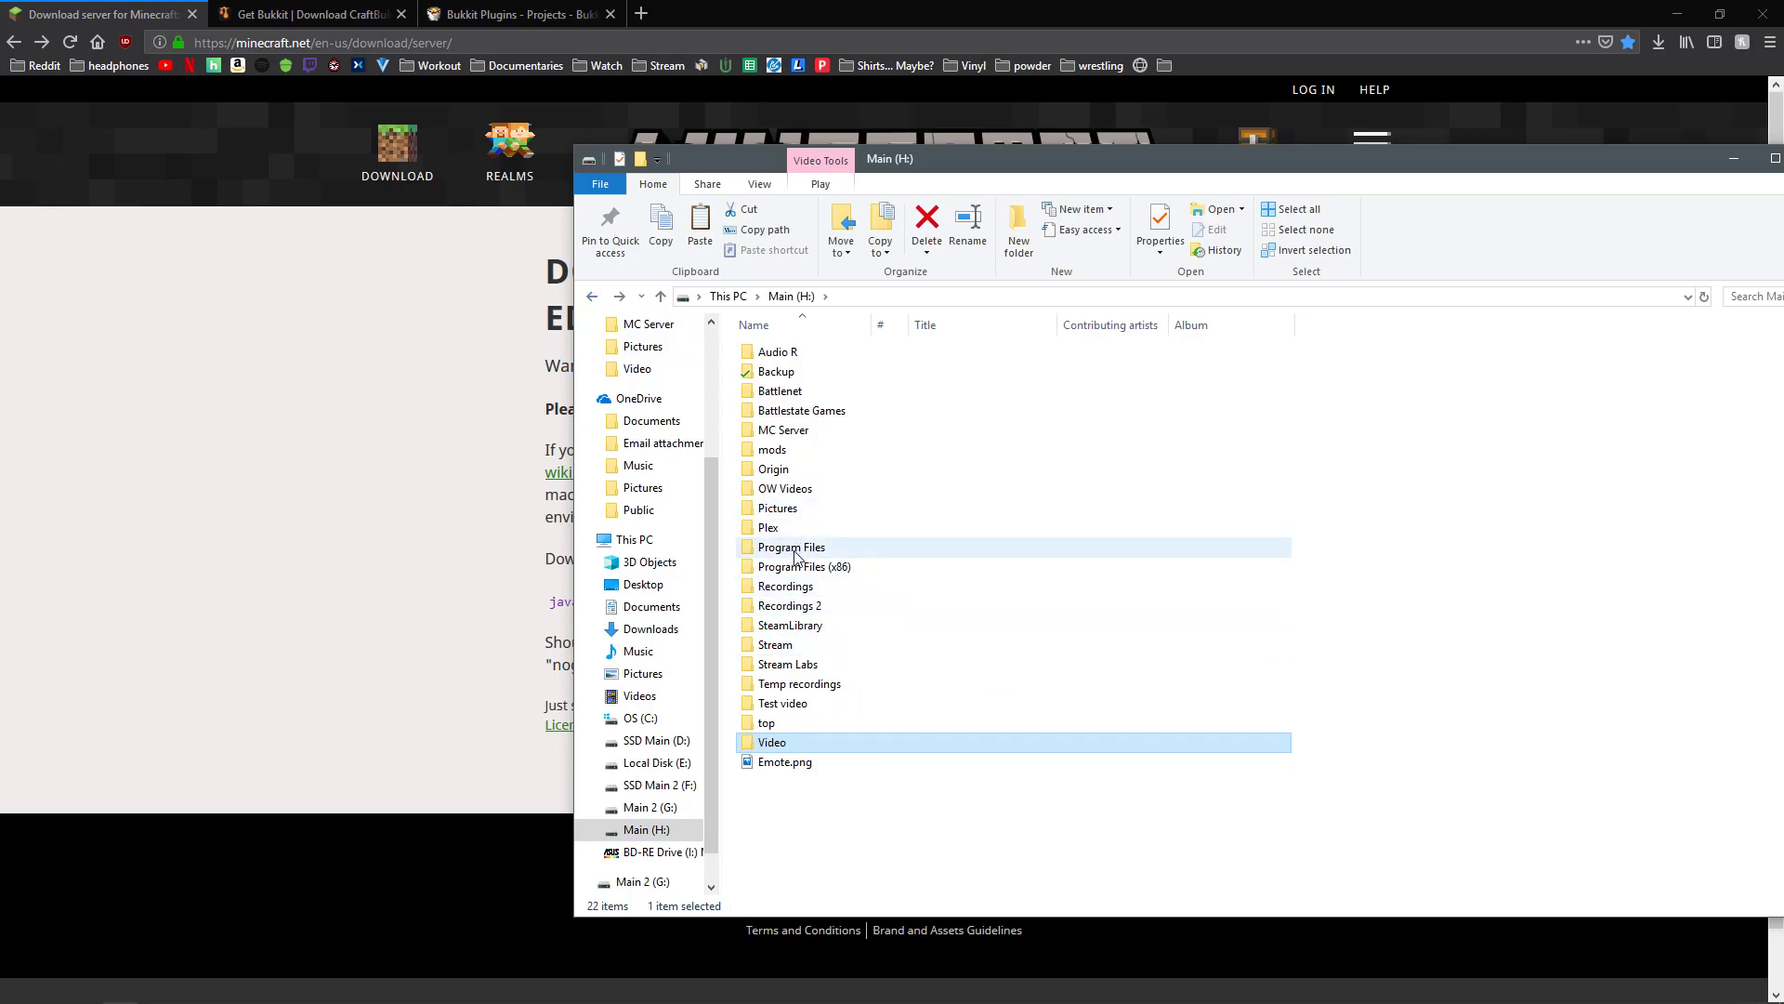
pyautogui.doubleClick(785, 430)
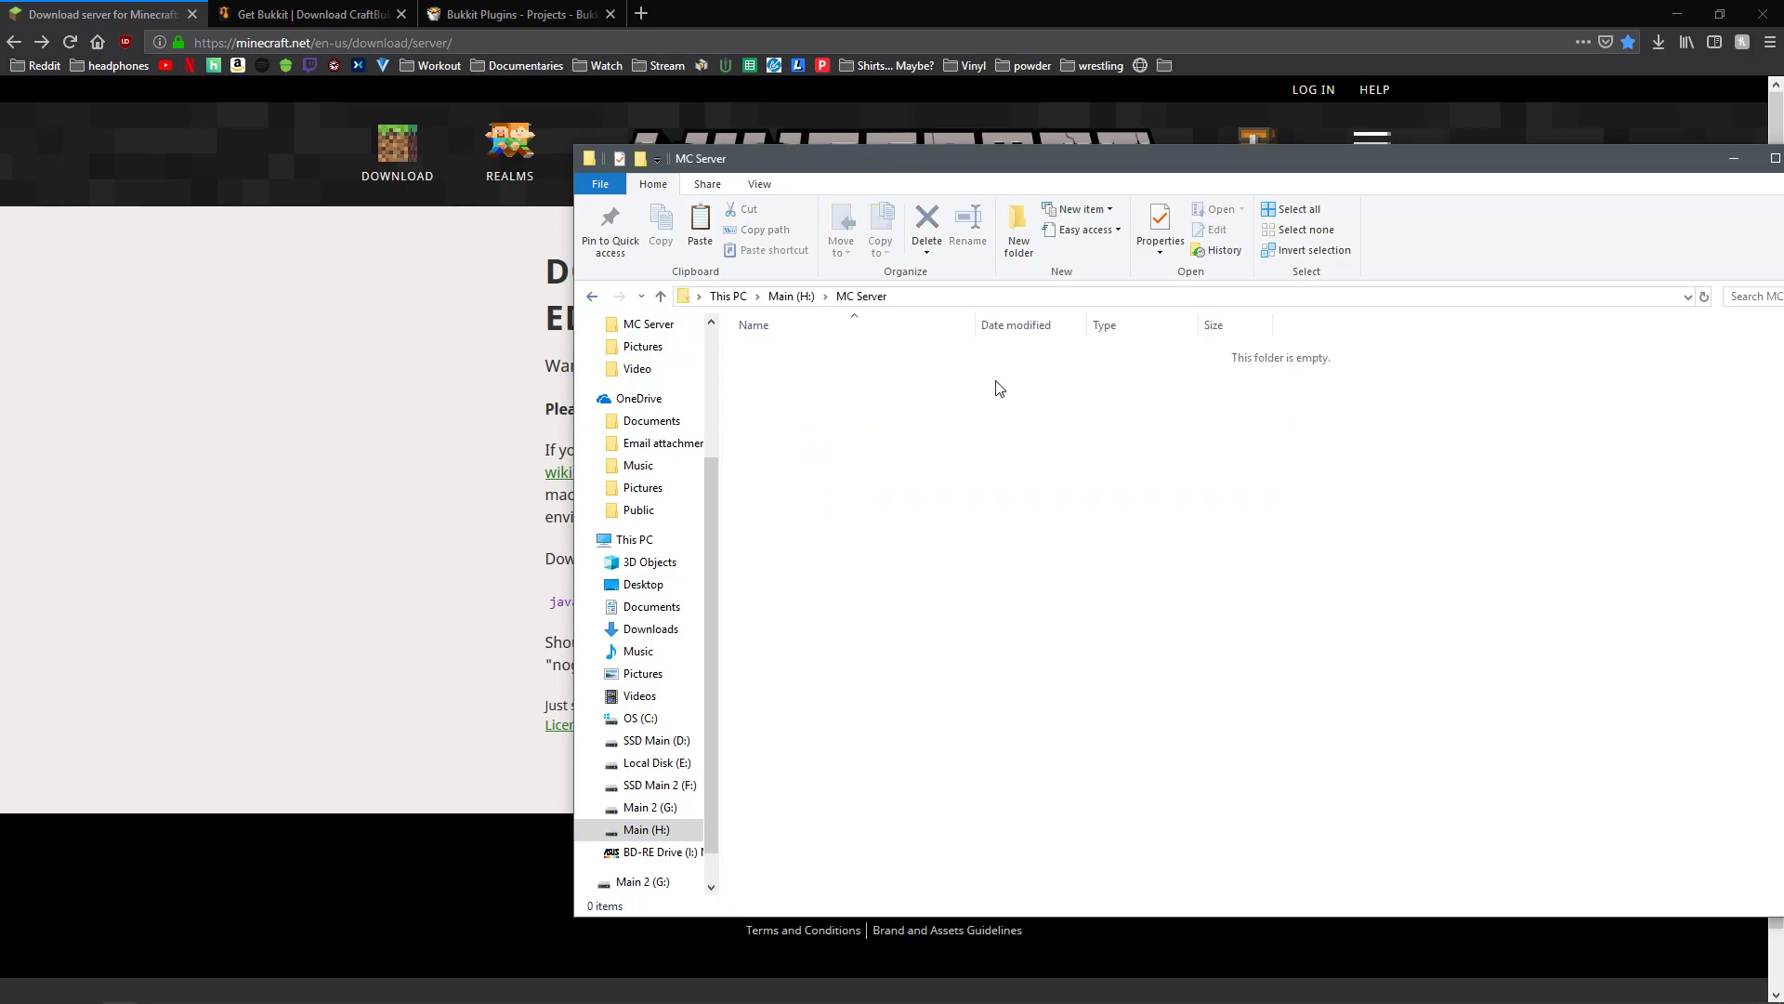
pyautogui.rightClick(855, 472)
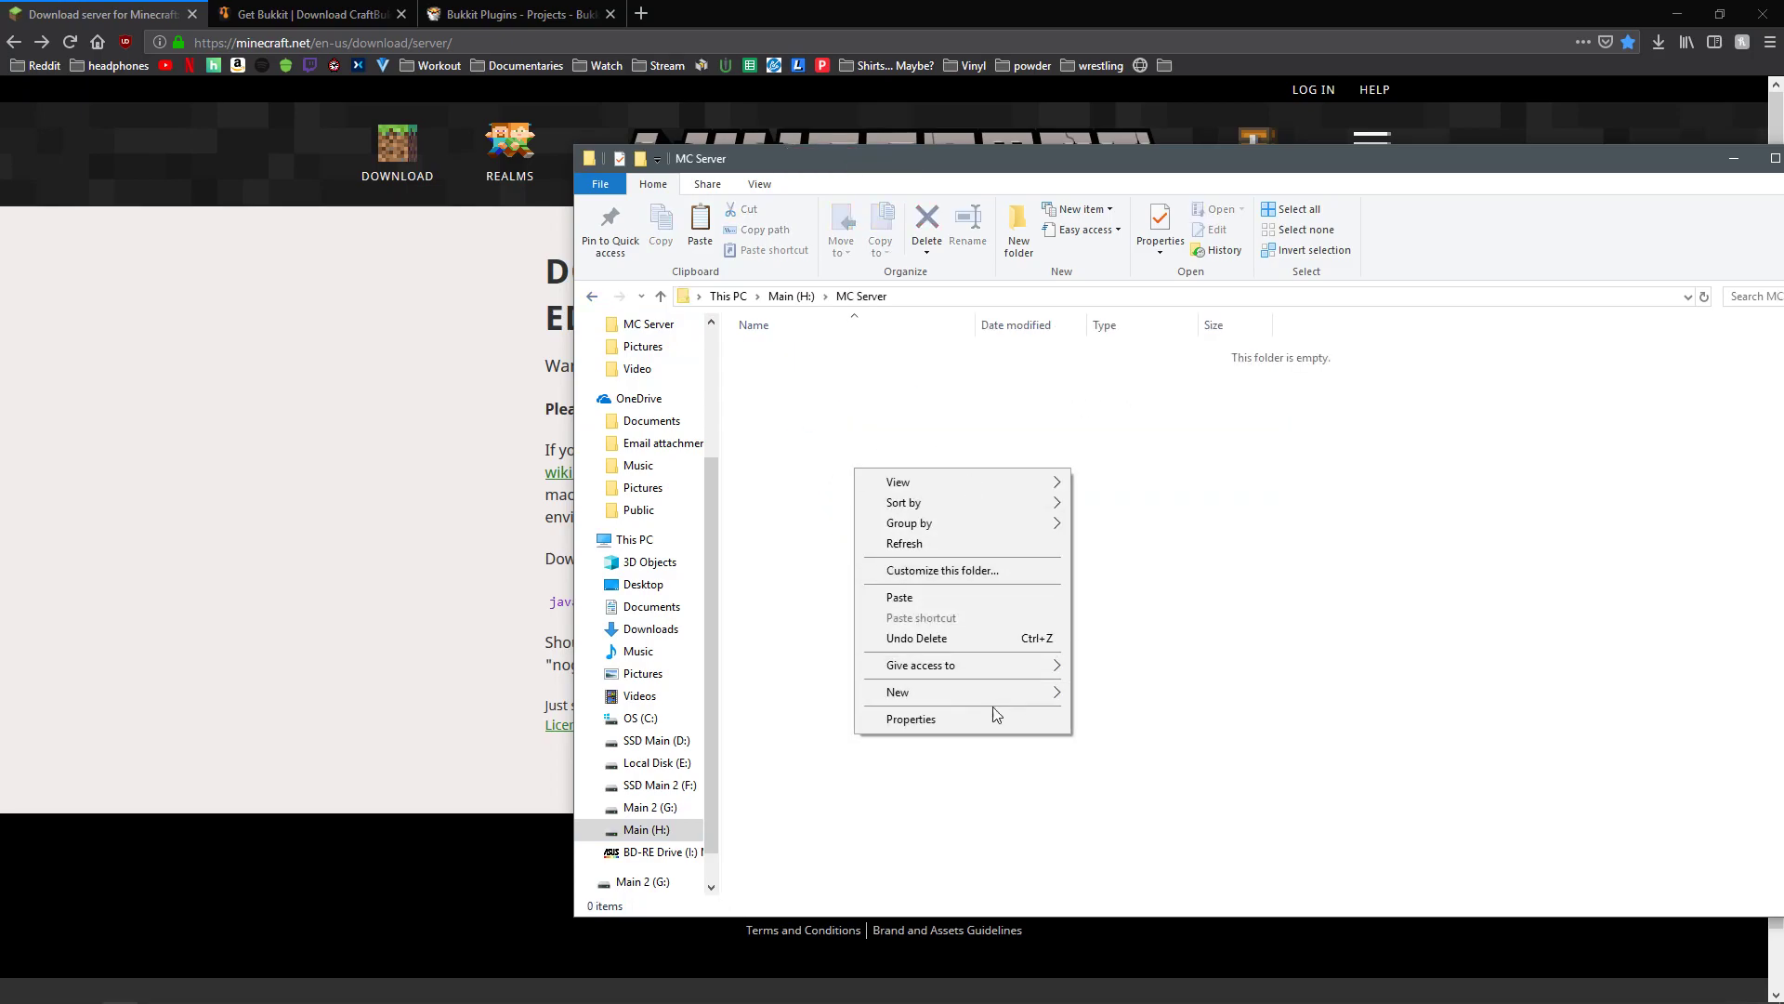
pyautogui.click(920, 597)
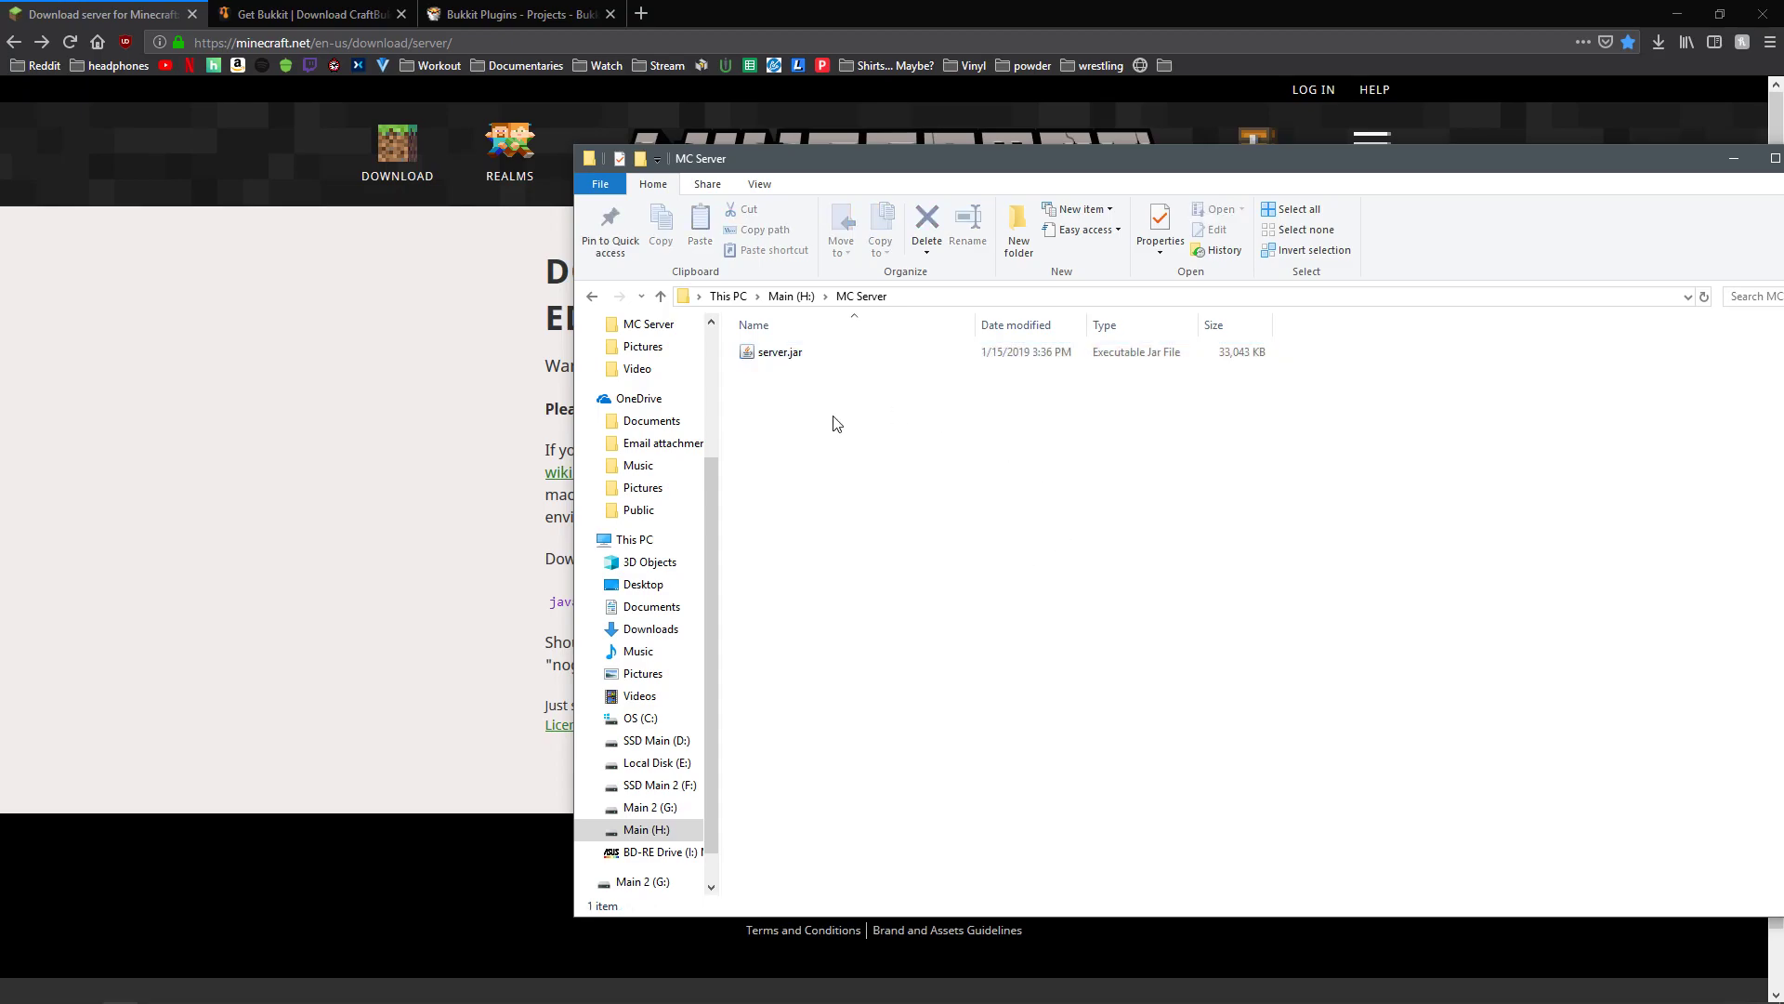
# - Run server.jar in the MC Server folder to generate the initial server files
pyautogui.moveTo(875, 171); pyautogui.dragTo(512, 125)
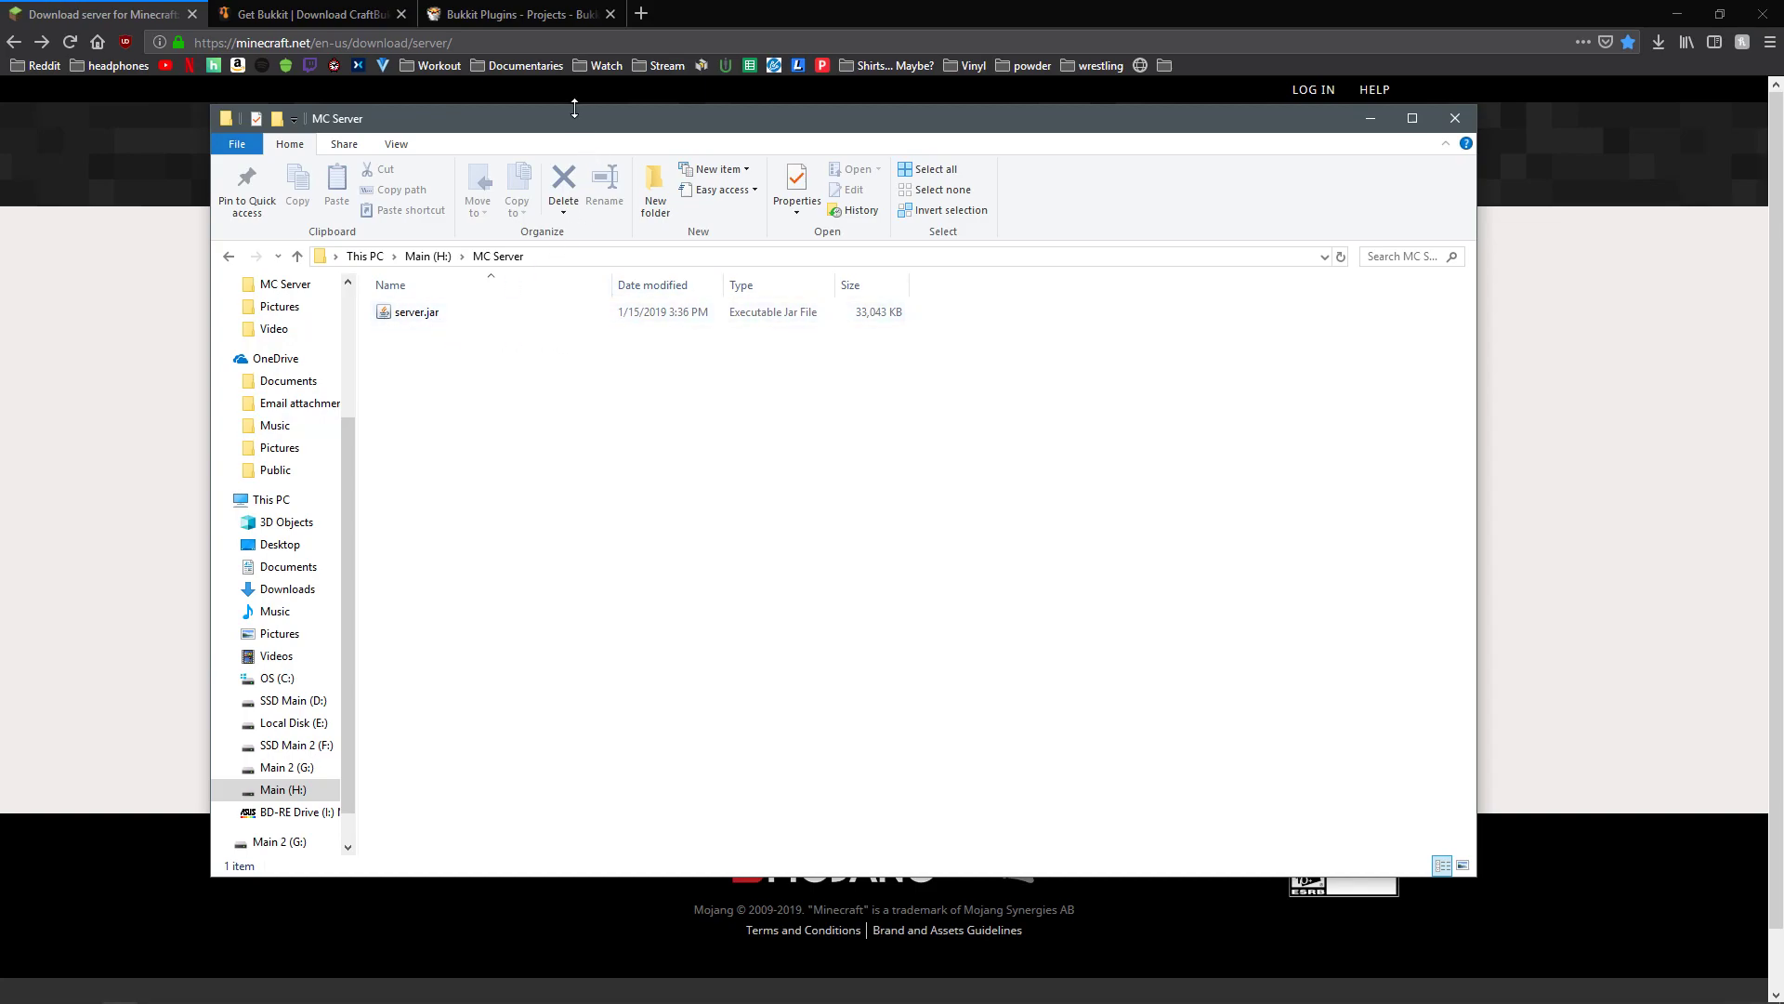
pyautogui.moveTo(569, 123); pyautogui.dragTo(741, 103)
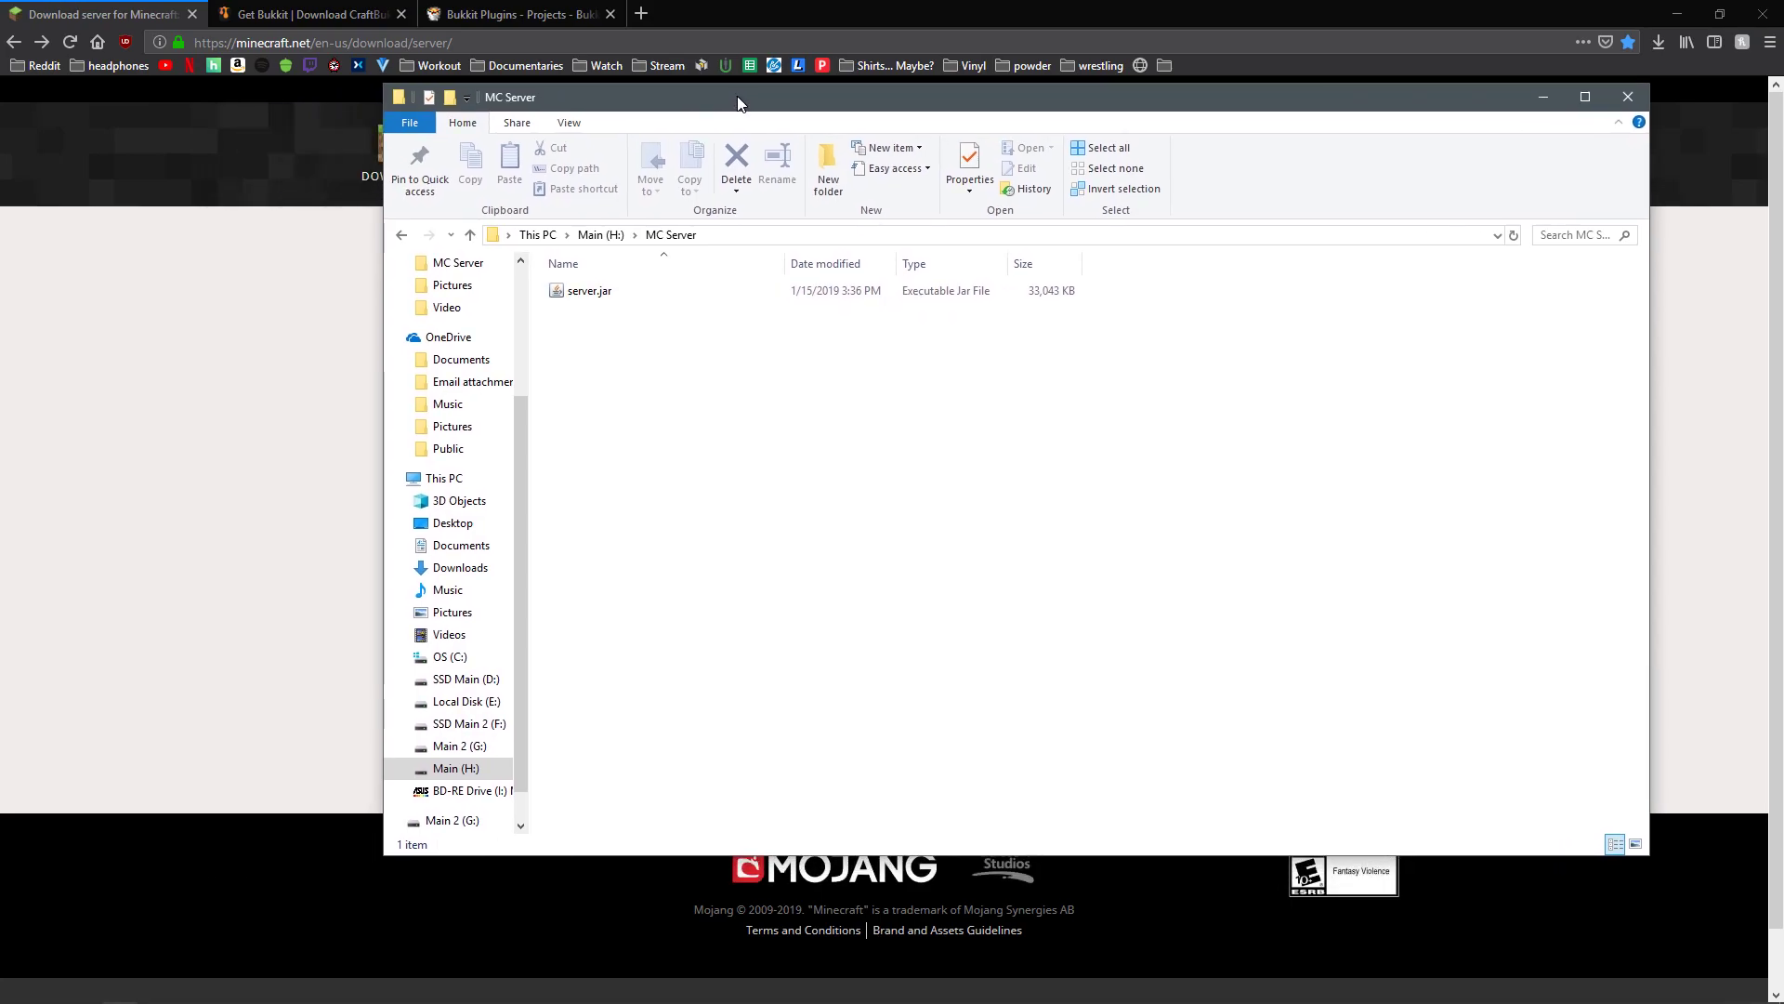
pyautogui.doubleClick(598, 296)
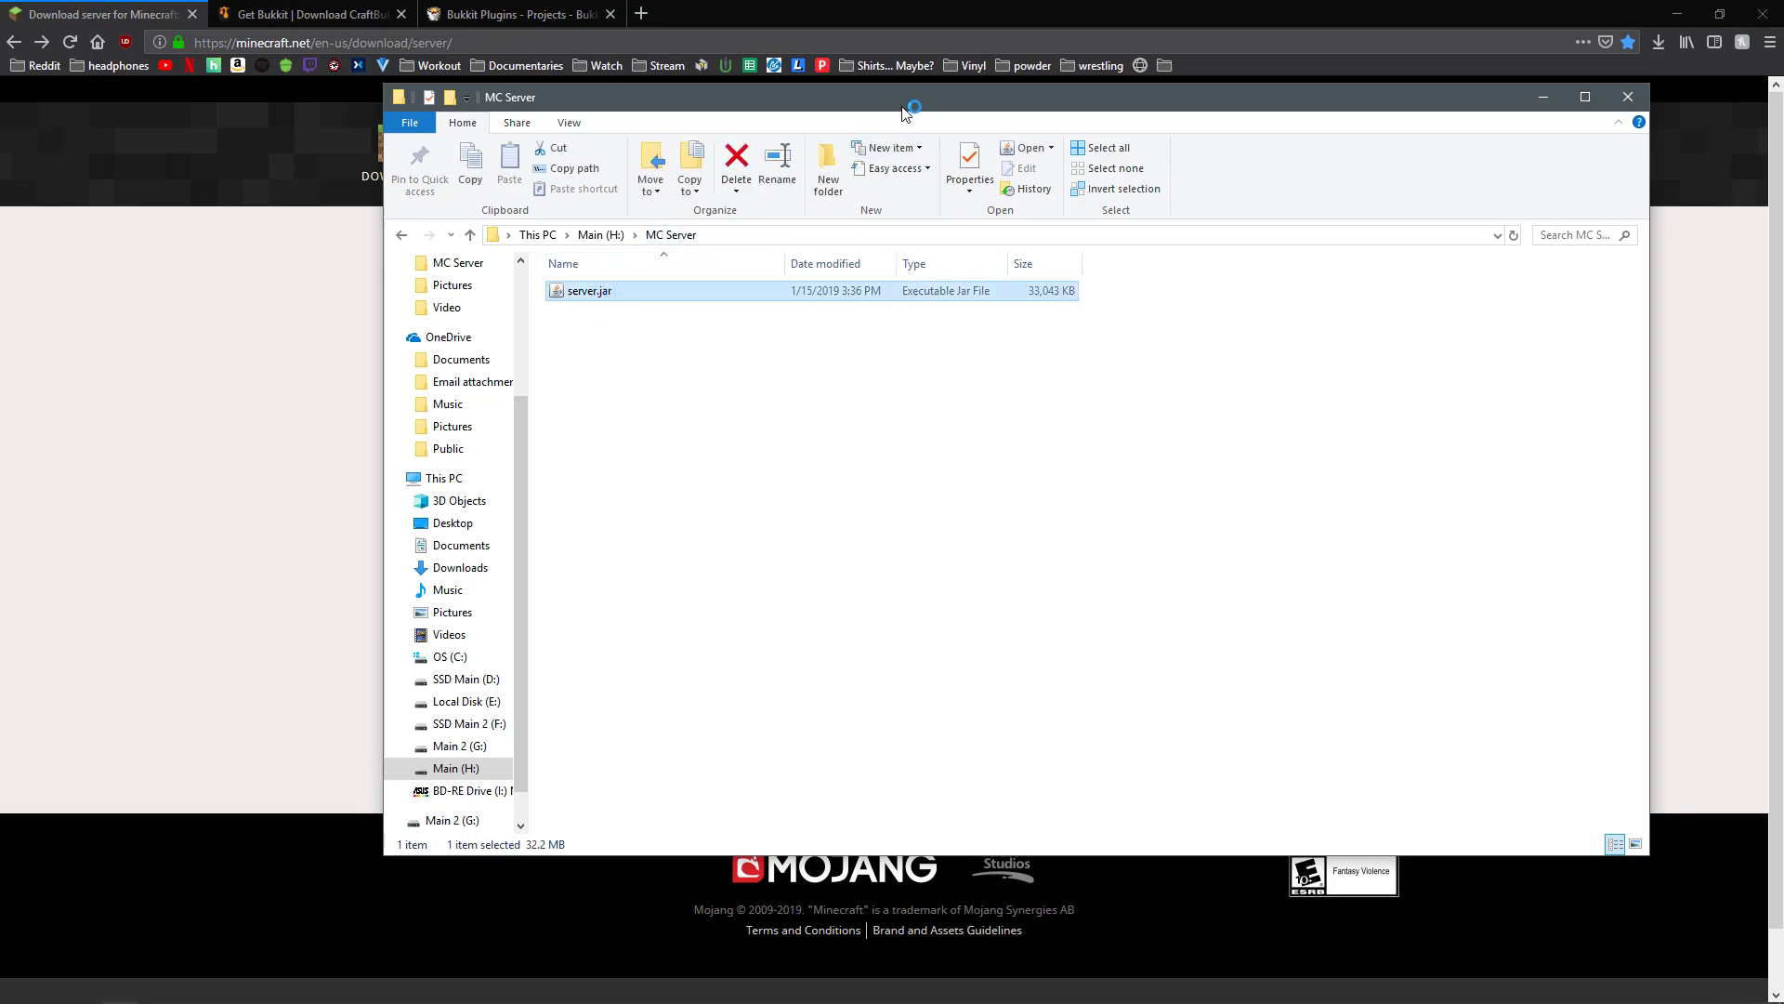
pyautogui.moveTo(903, 111); pyautogui.dragTo(581, 121)
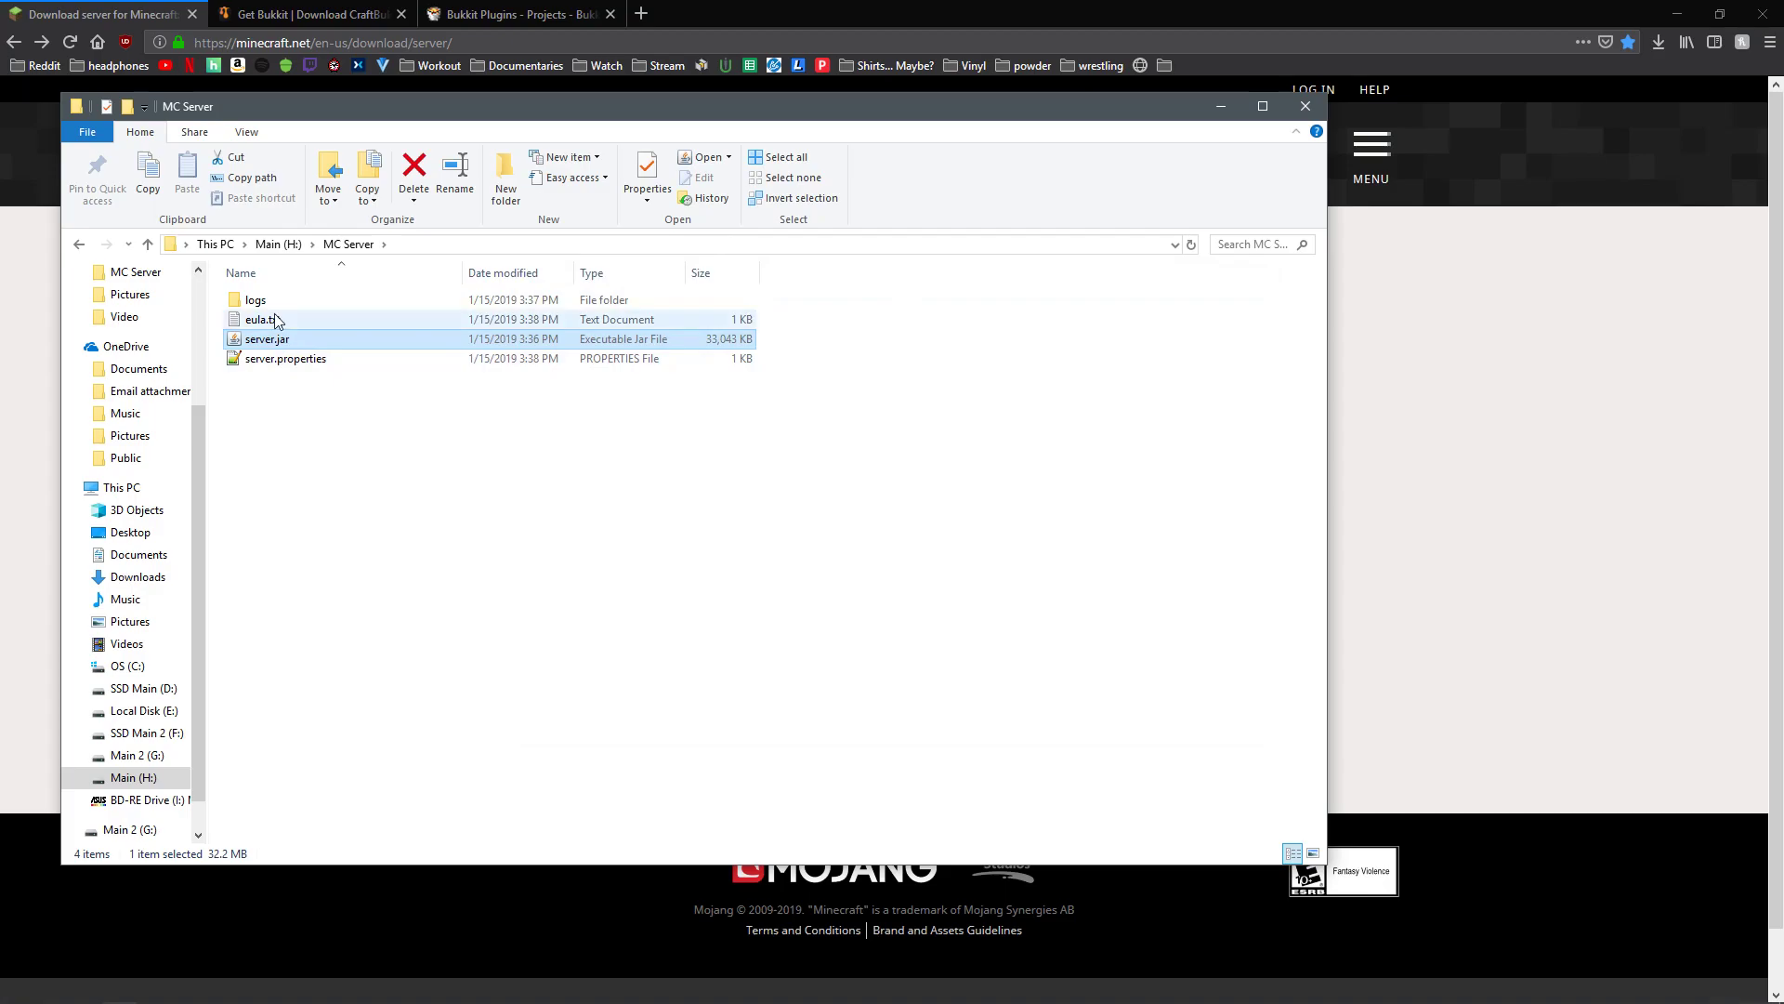
pyautogui.rightClick(275, 321)
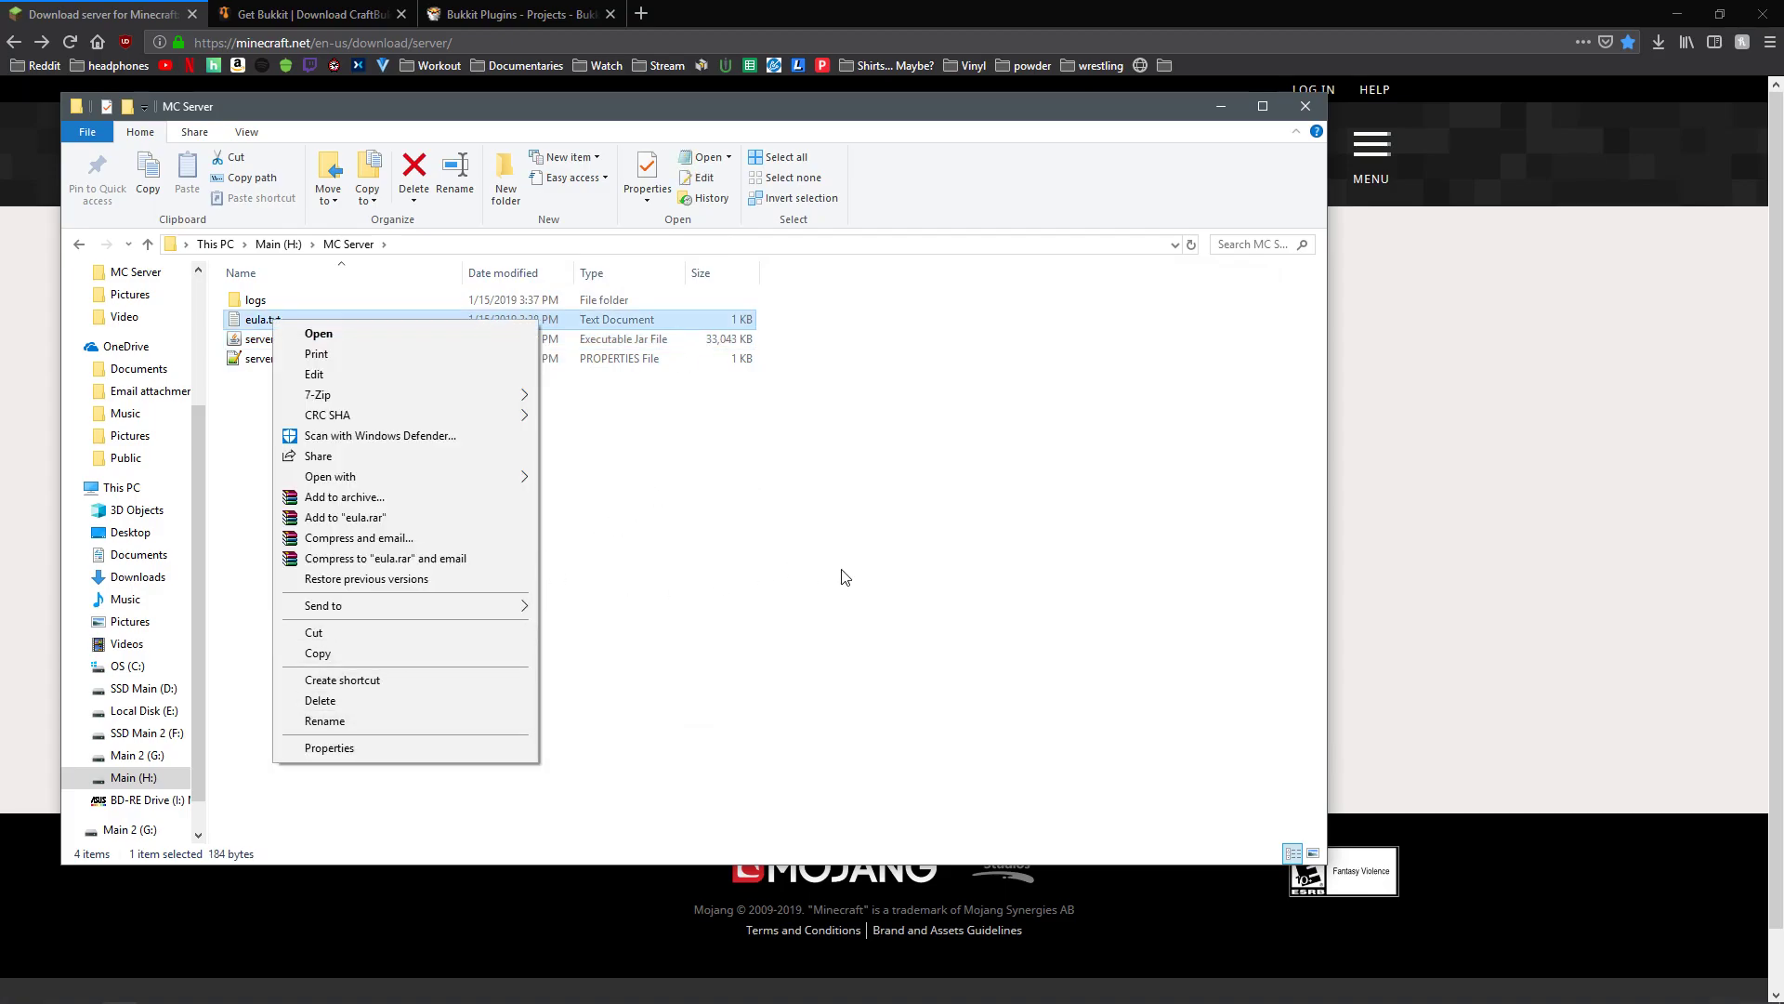
pyautogui.click(841, 574)
pyautogui.rightClick(251, 324)
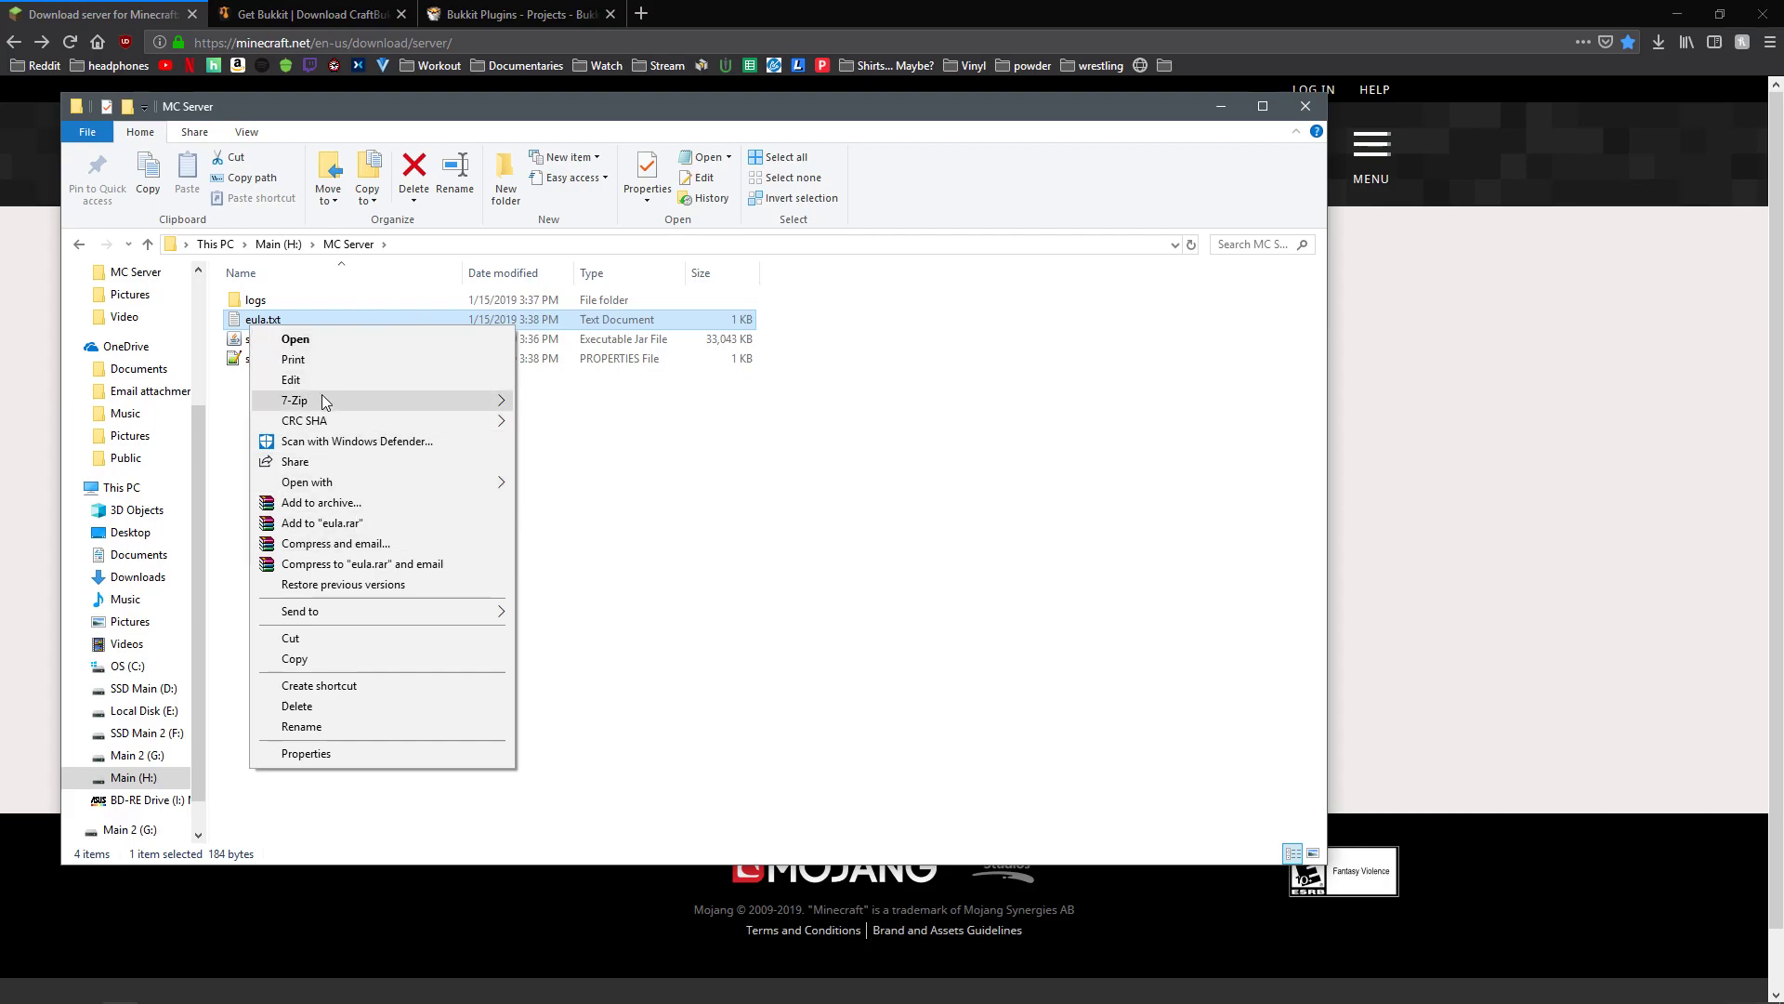
pyautogui.moveTo(326, 483)
pyautogui.click(562, 484)
pyautogui.click(620, 412)
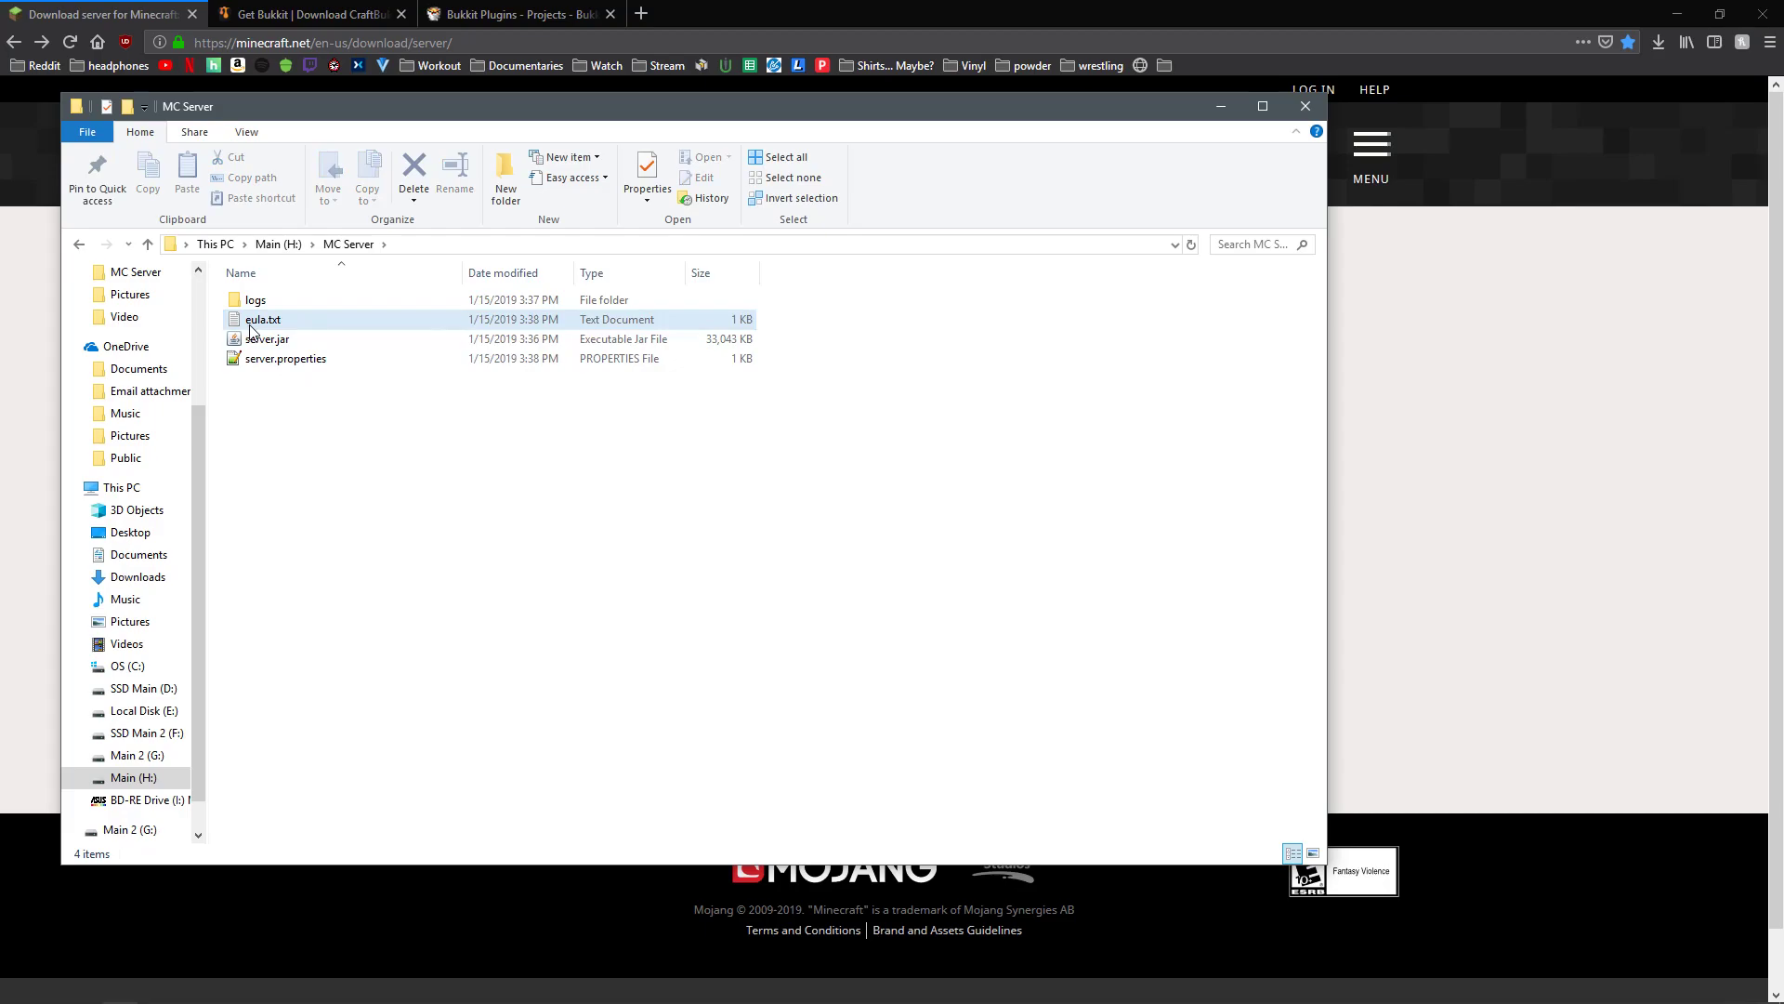
# - Open eula.txt in Notepad, set the eula value to true, then save and close the file
pyautogui.rightClick(259, 327)
pyautogui.moveTo(418, 482)
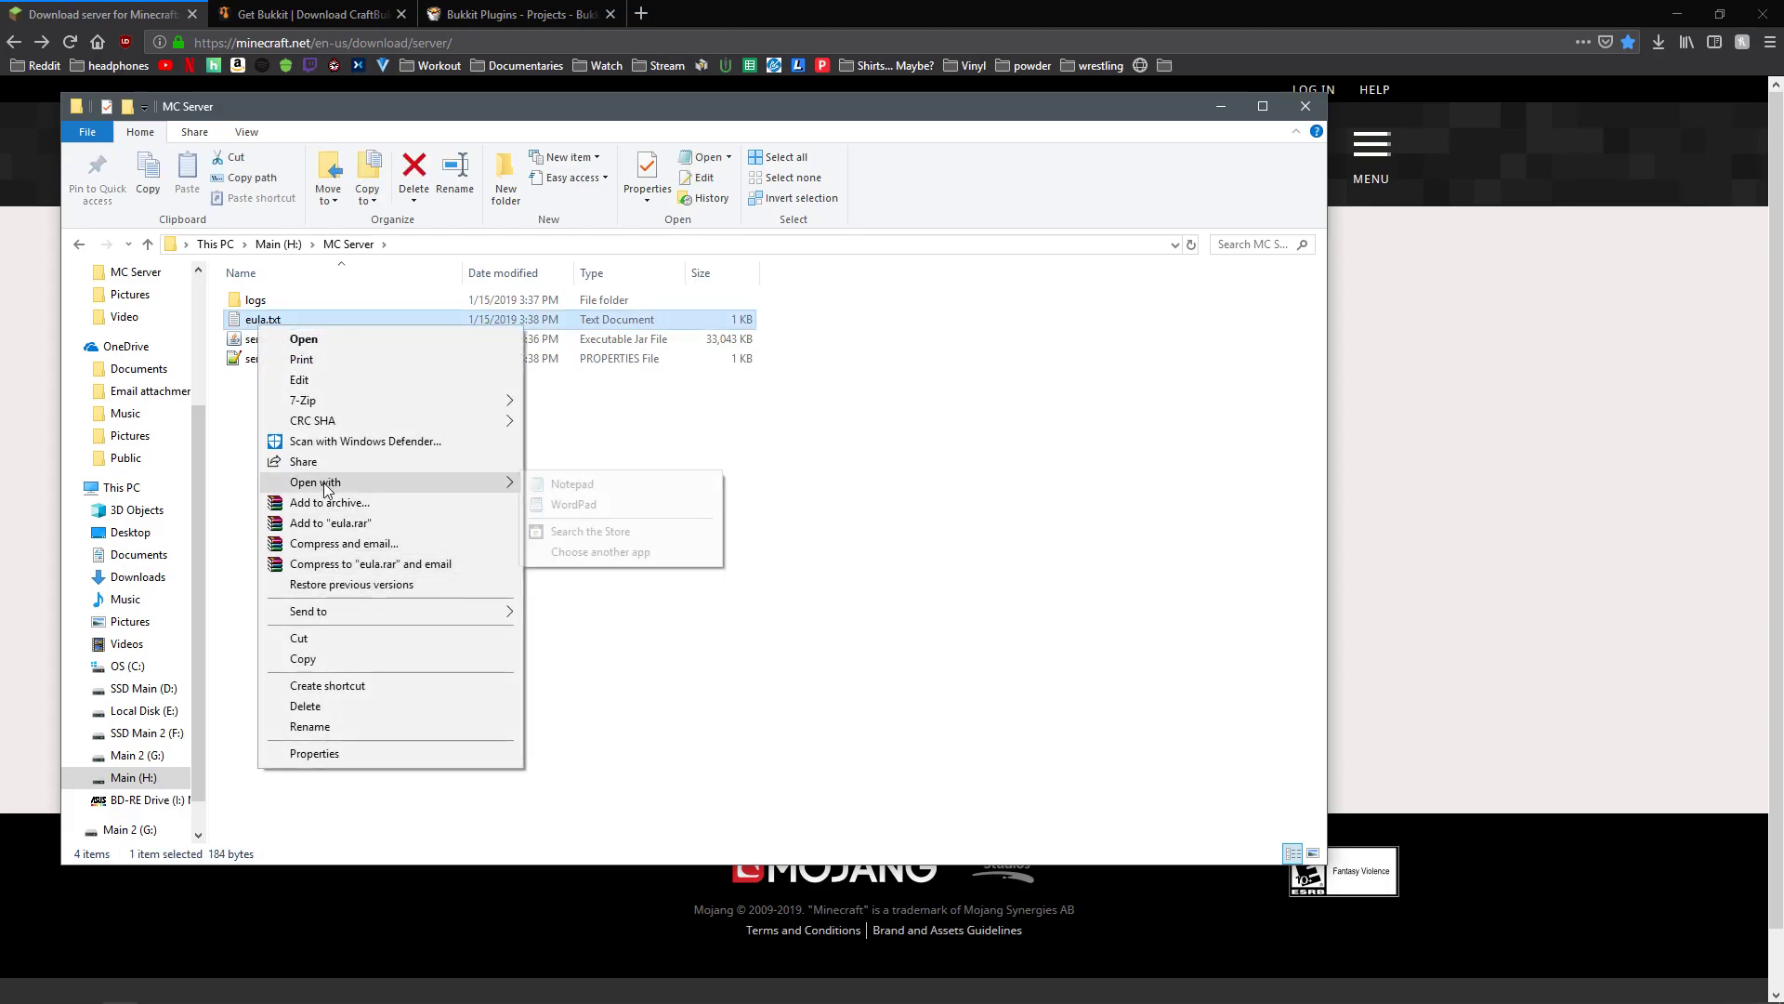
pyautogui.click(600, 488)
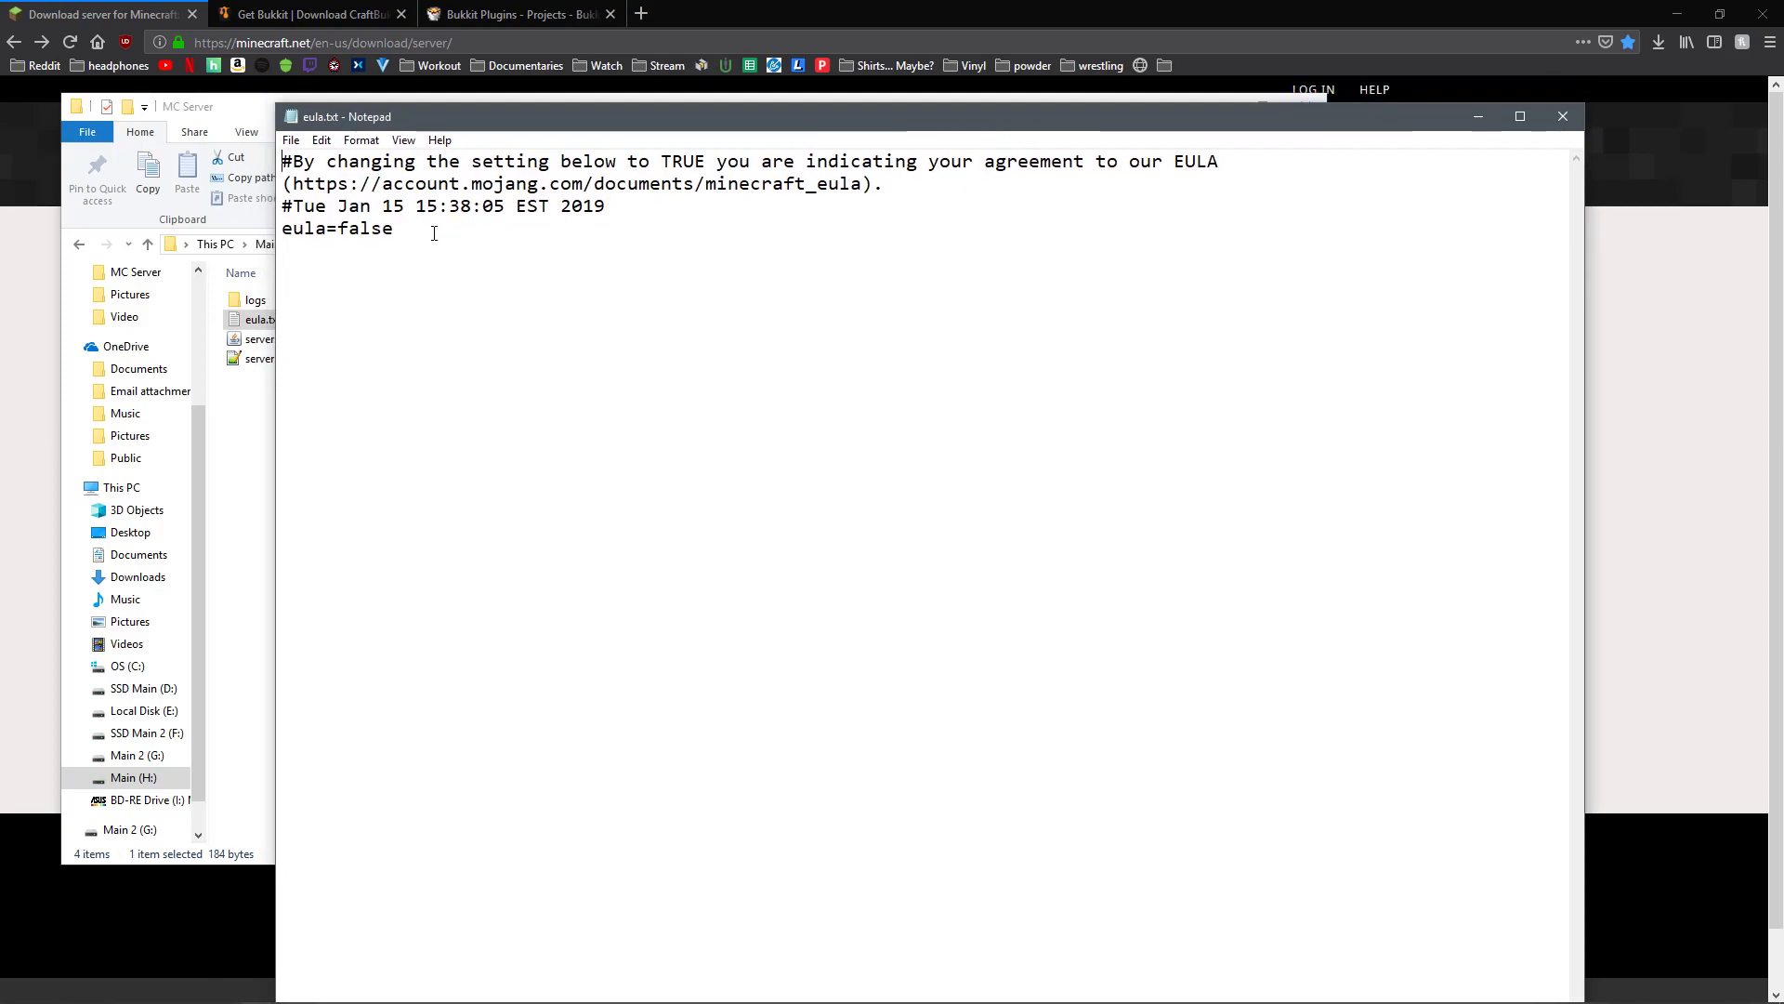
pyautogui.press('BackSpace')
pyautogui.press('BackSpace')
pyautogui.press('BackSpace')
pyautogui.click(302, 142)
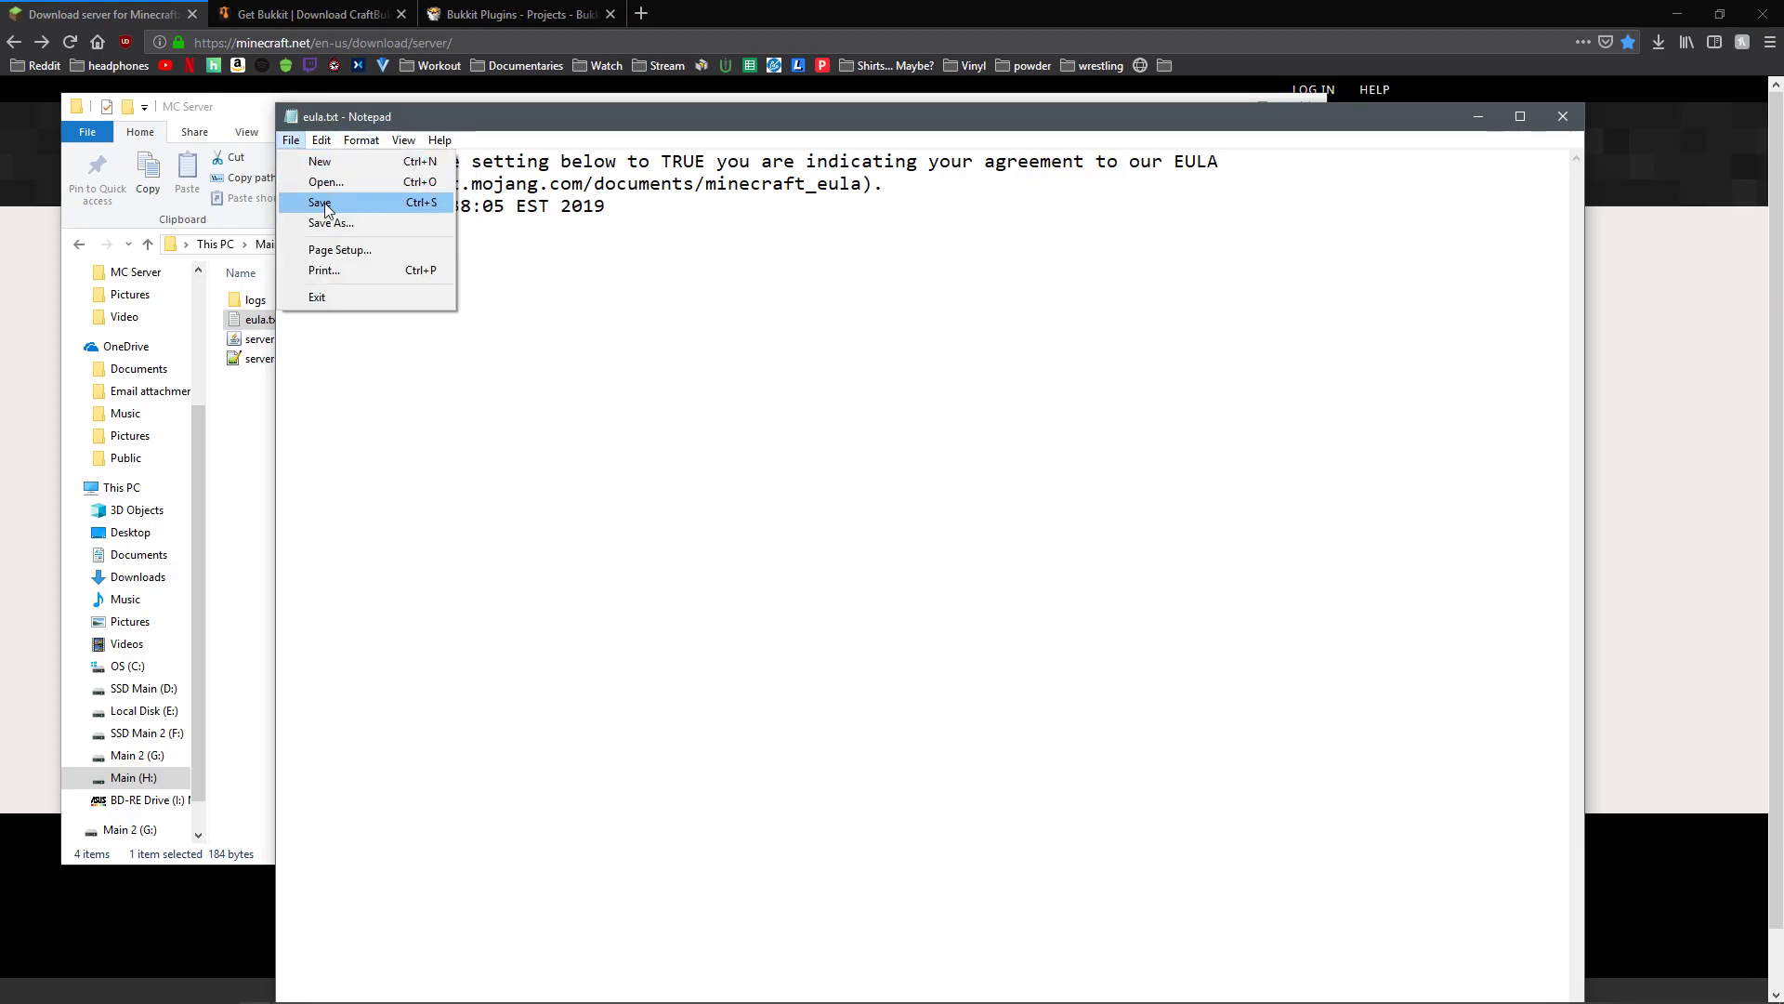
pyautogui.click(327, 203)
pyautogui.click(1563, 116)
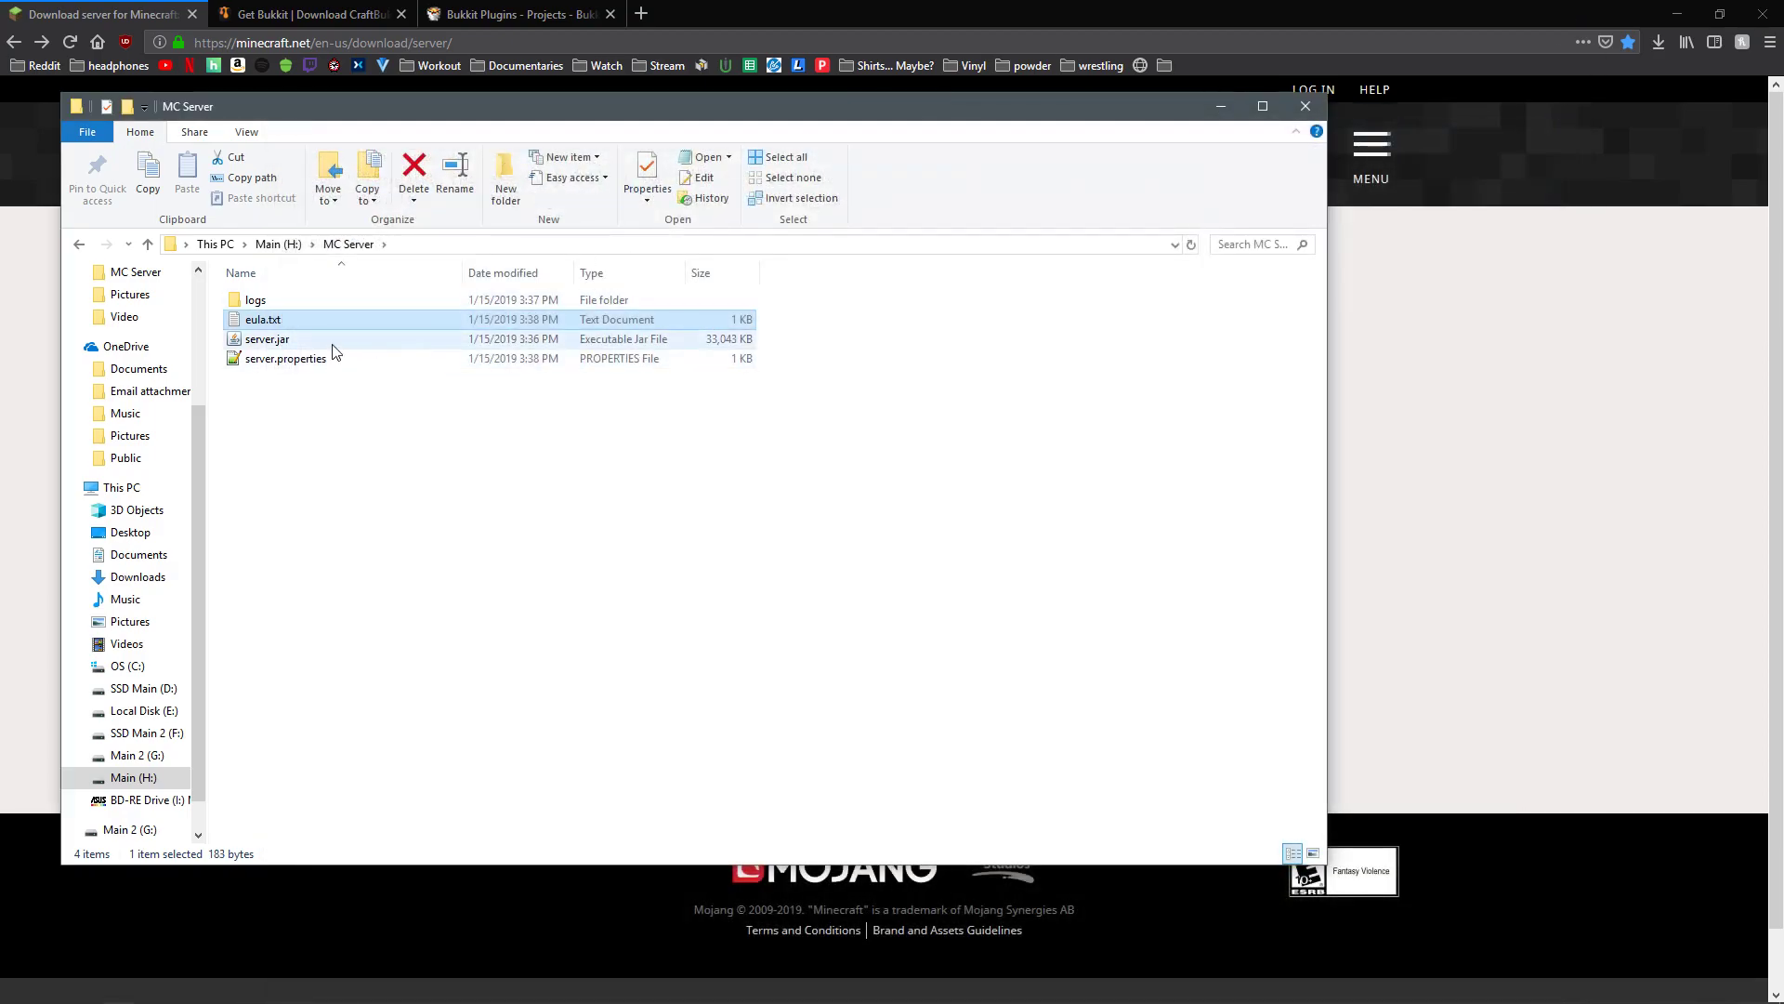
# - Run server.jar again with the EULA accepted, and minimize the browser window
pyautogui.click(290, 346)
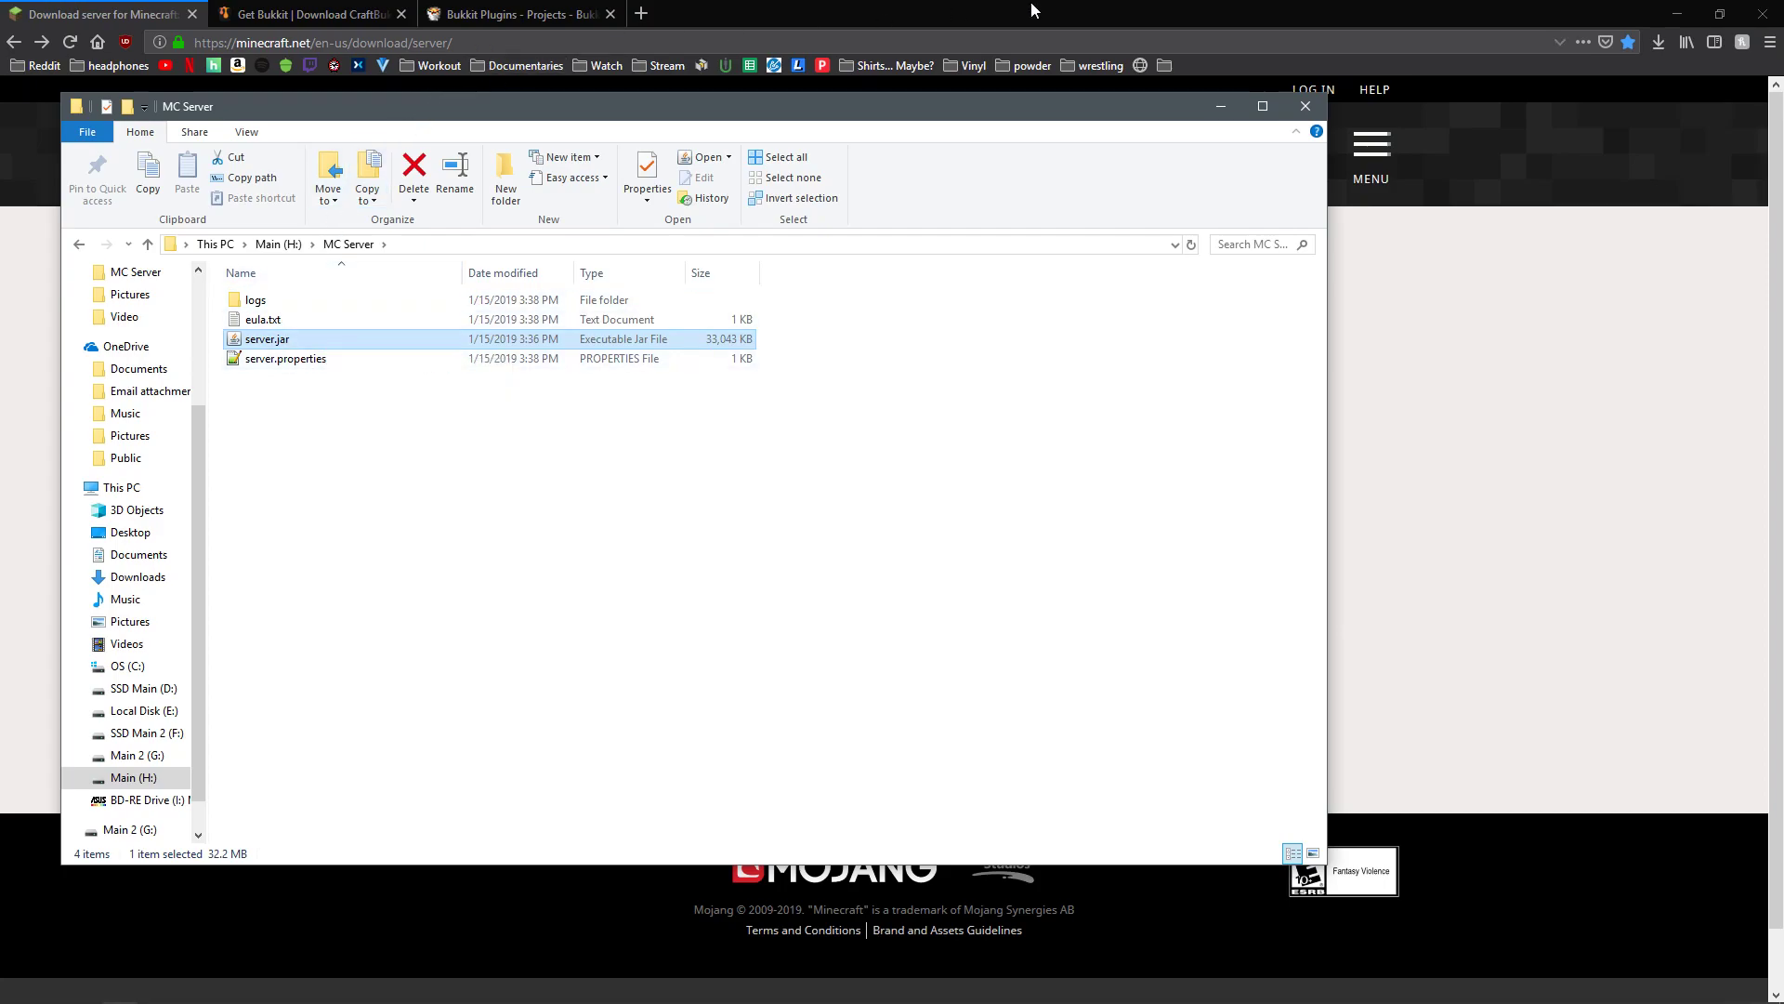
pyautogui.click(1677, 14)
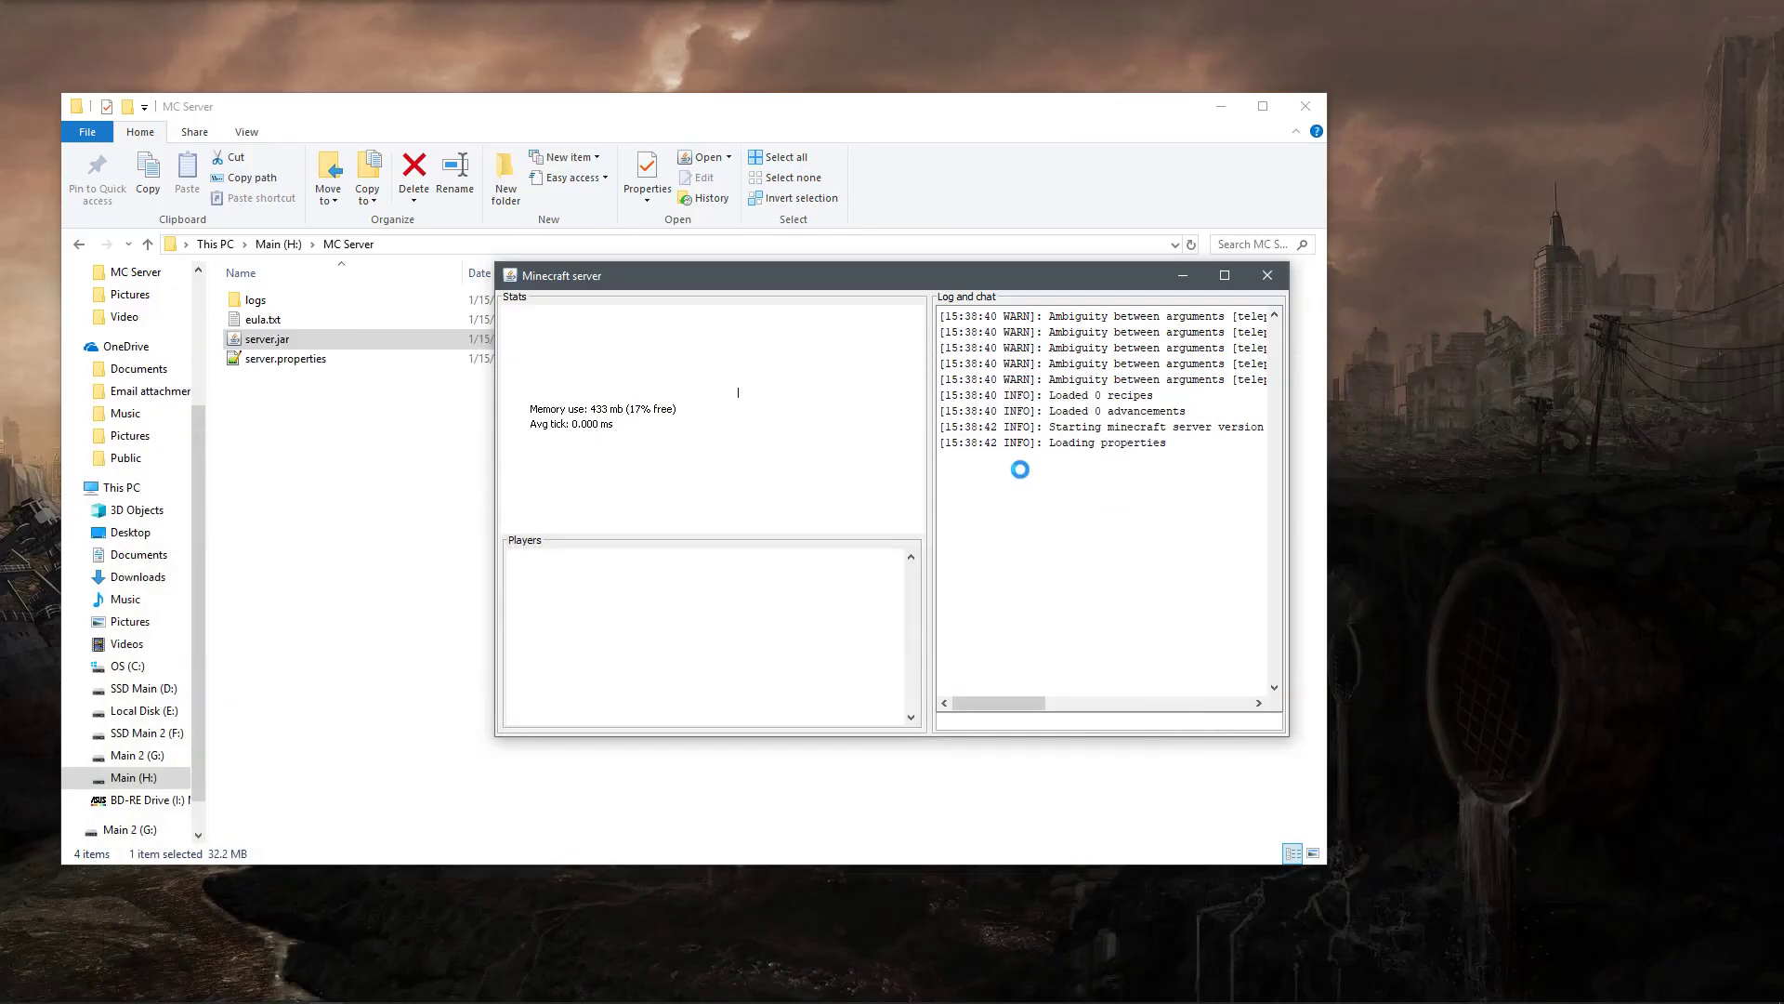
pyautogui.moveTo(954, 276); pyautogui.dragTo(945, 183)
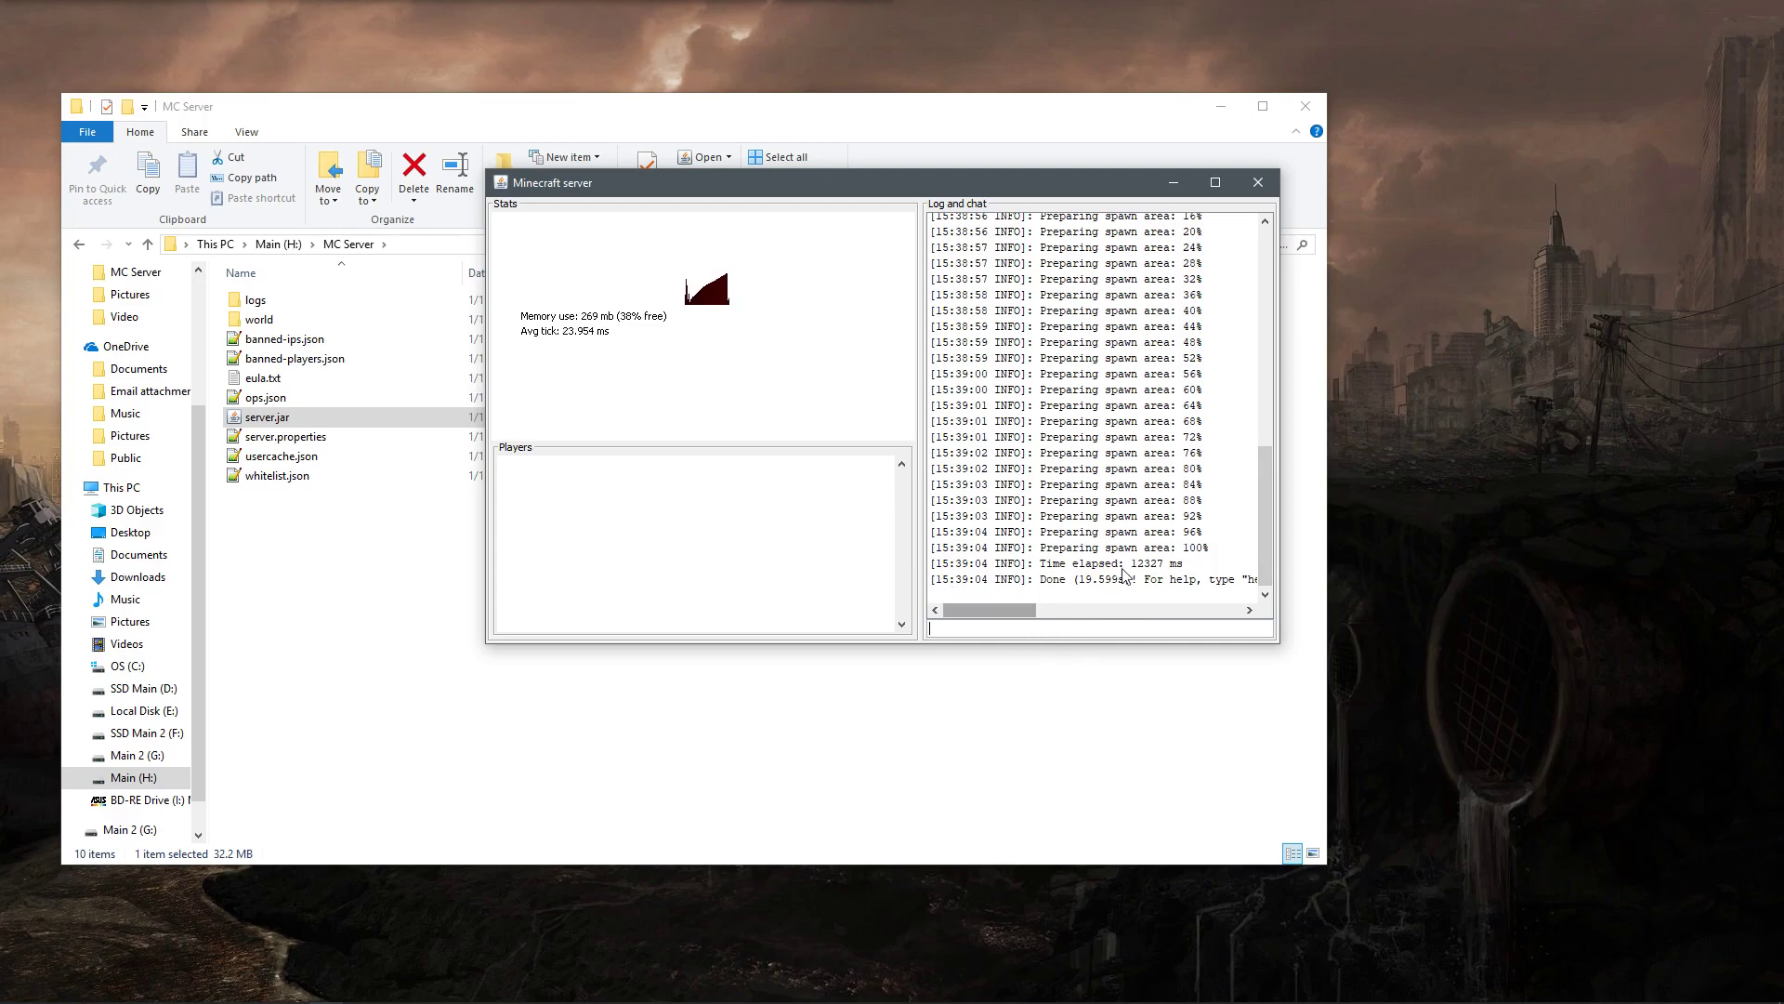
# - Run the help command in the Minecraft server console and look through the listed commands
pyautogui.click(1106, 629)
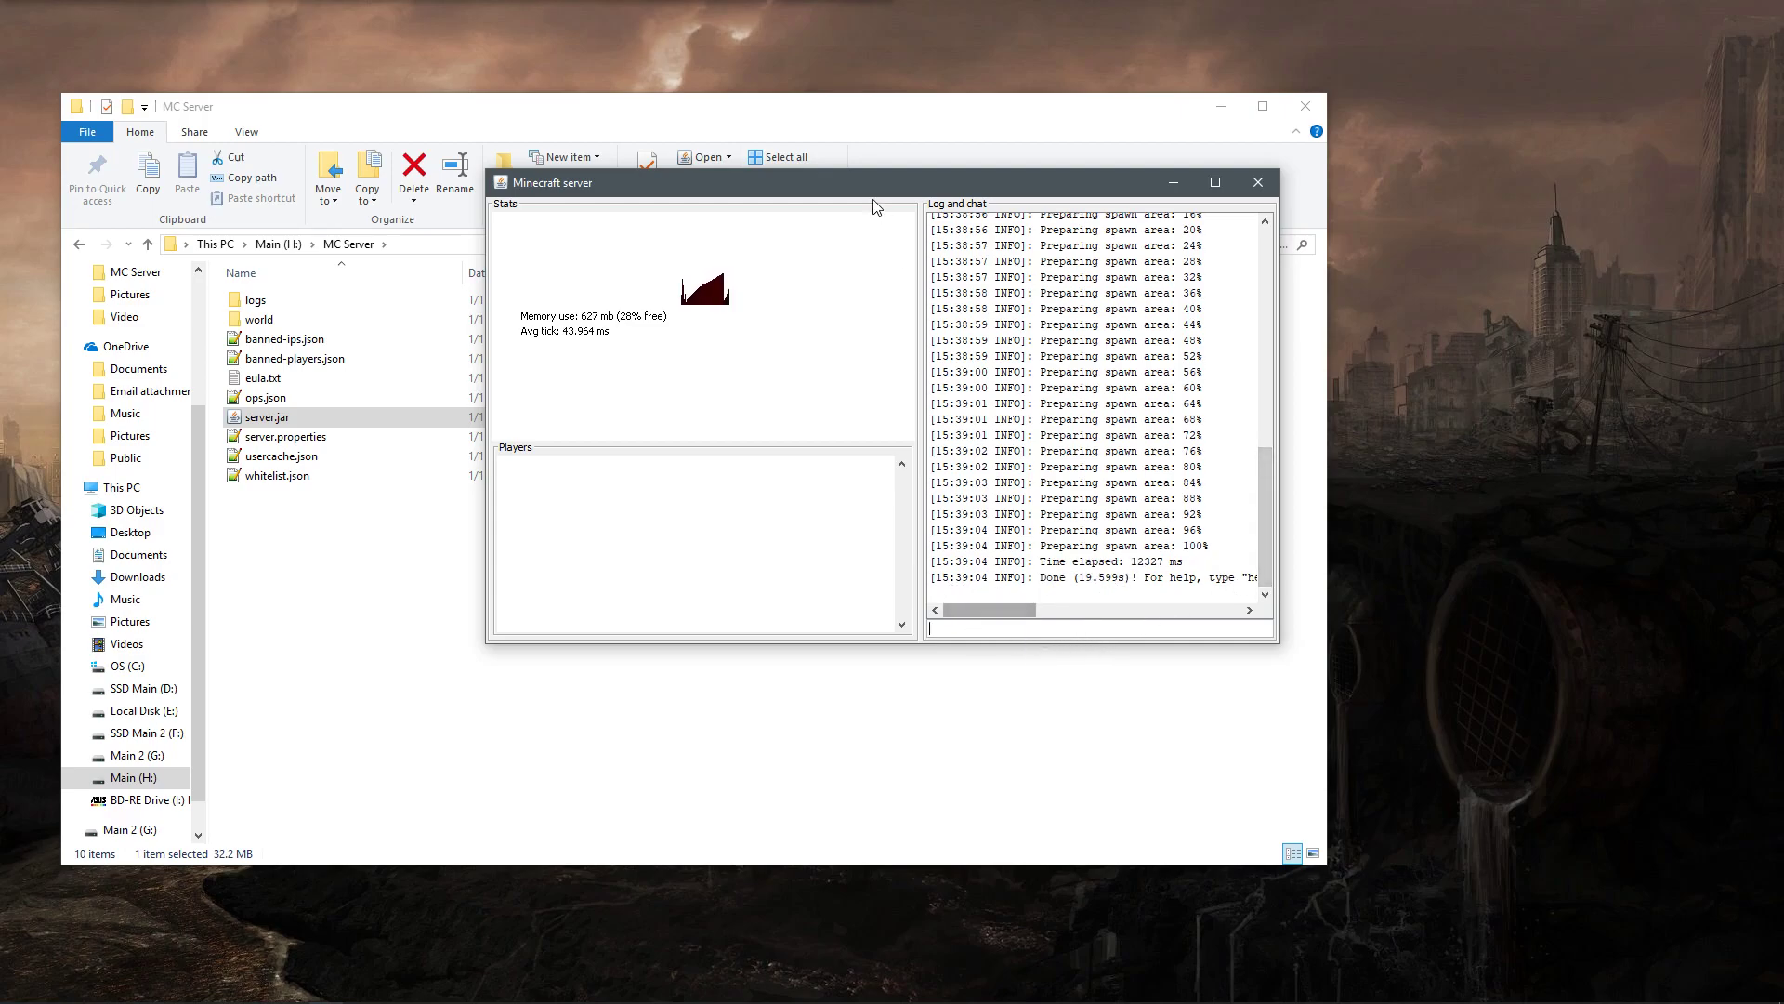
pyautogui.moveTo(879, 184); pyautogui.dragTo(651, 149)
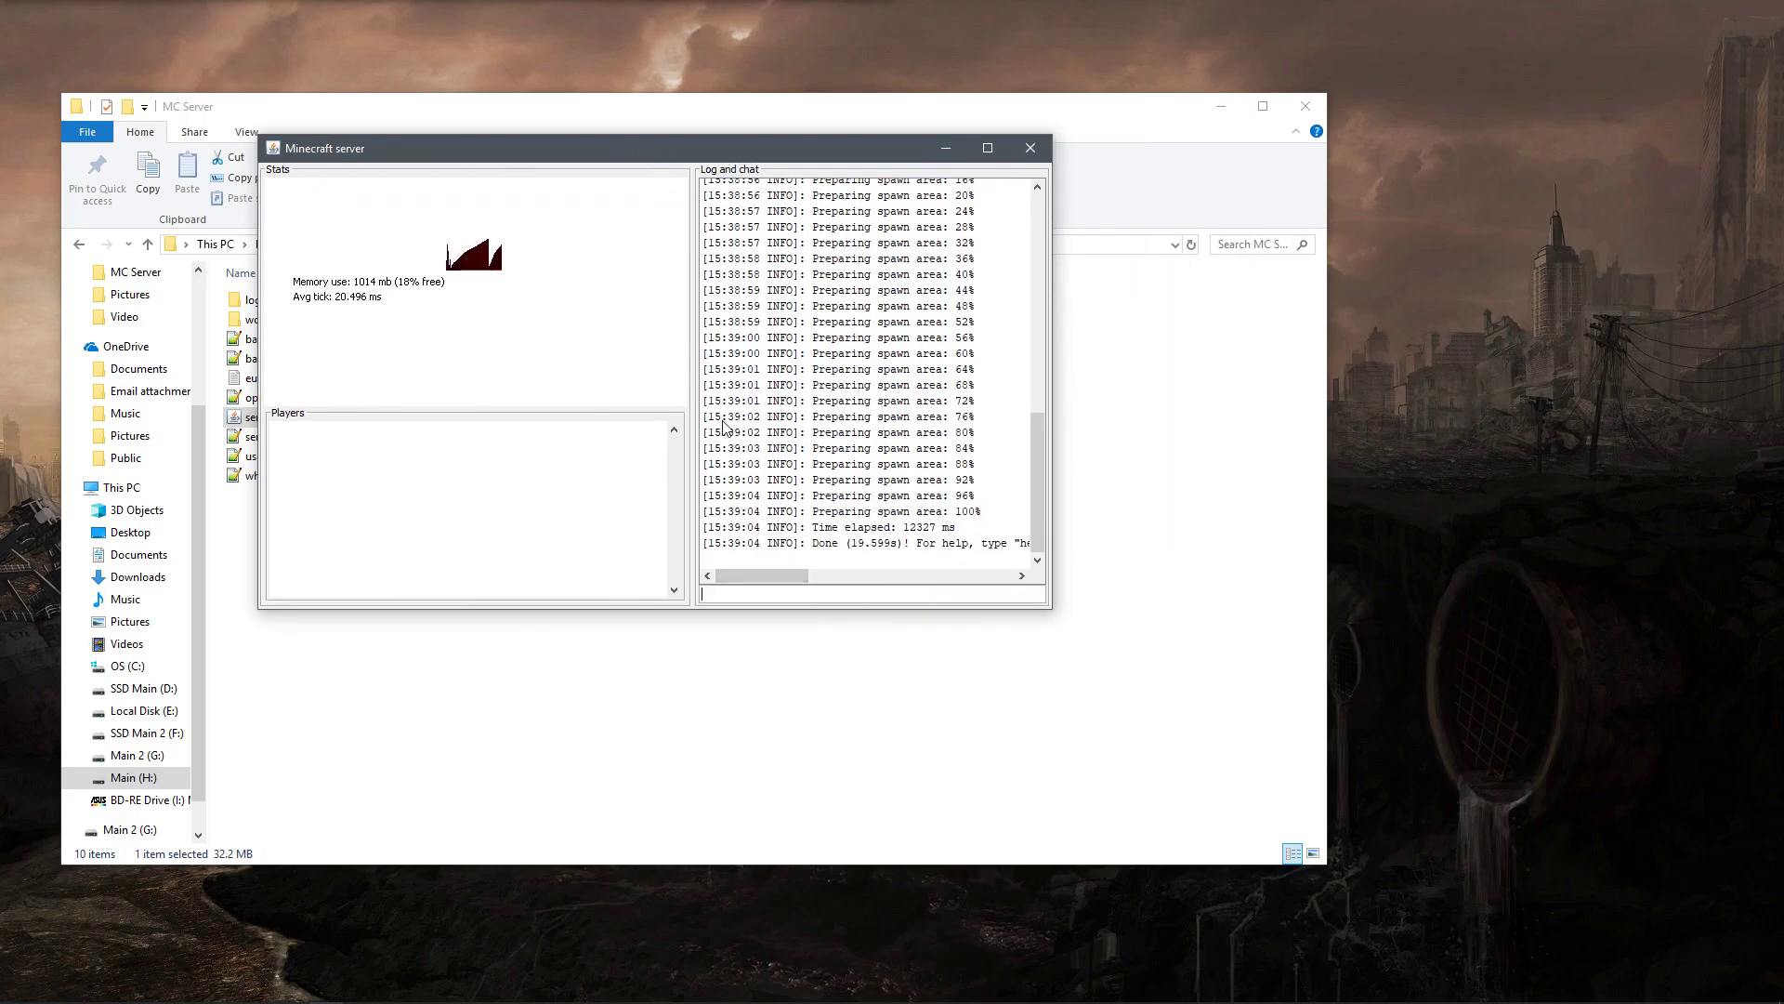
pyautogui.write('help')
pyautogui.press('Return')
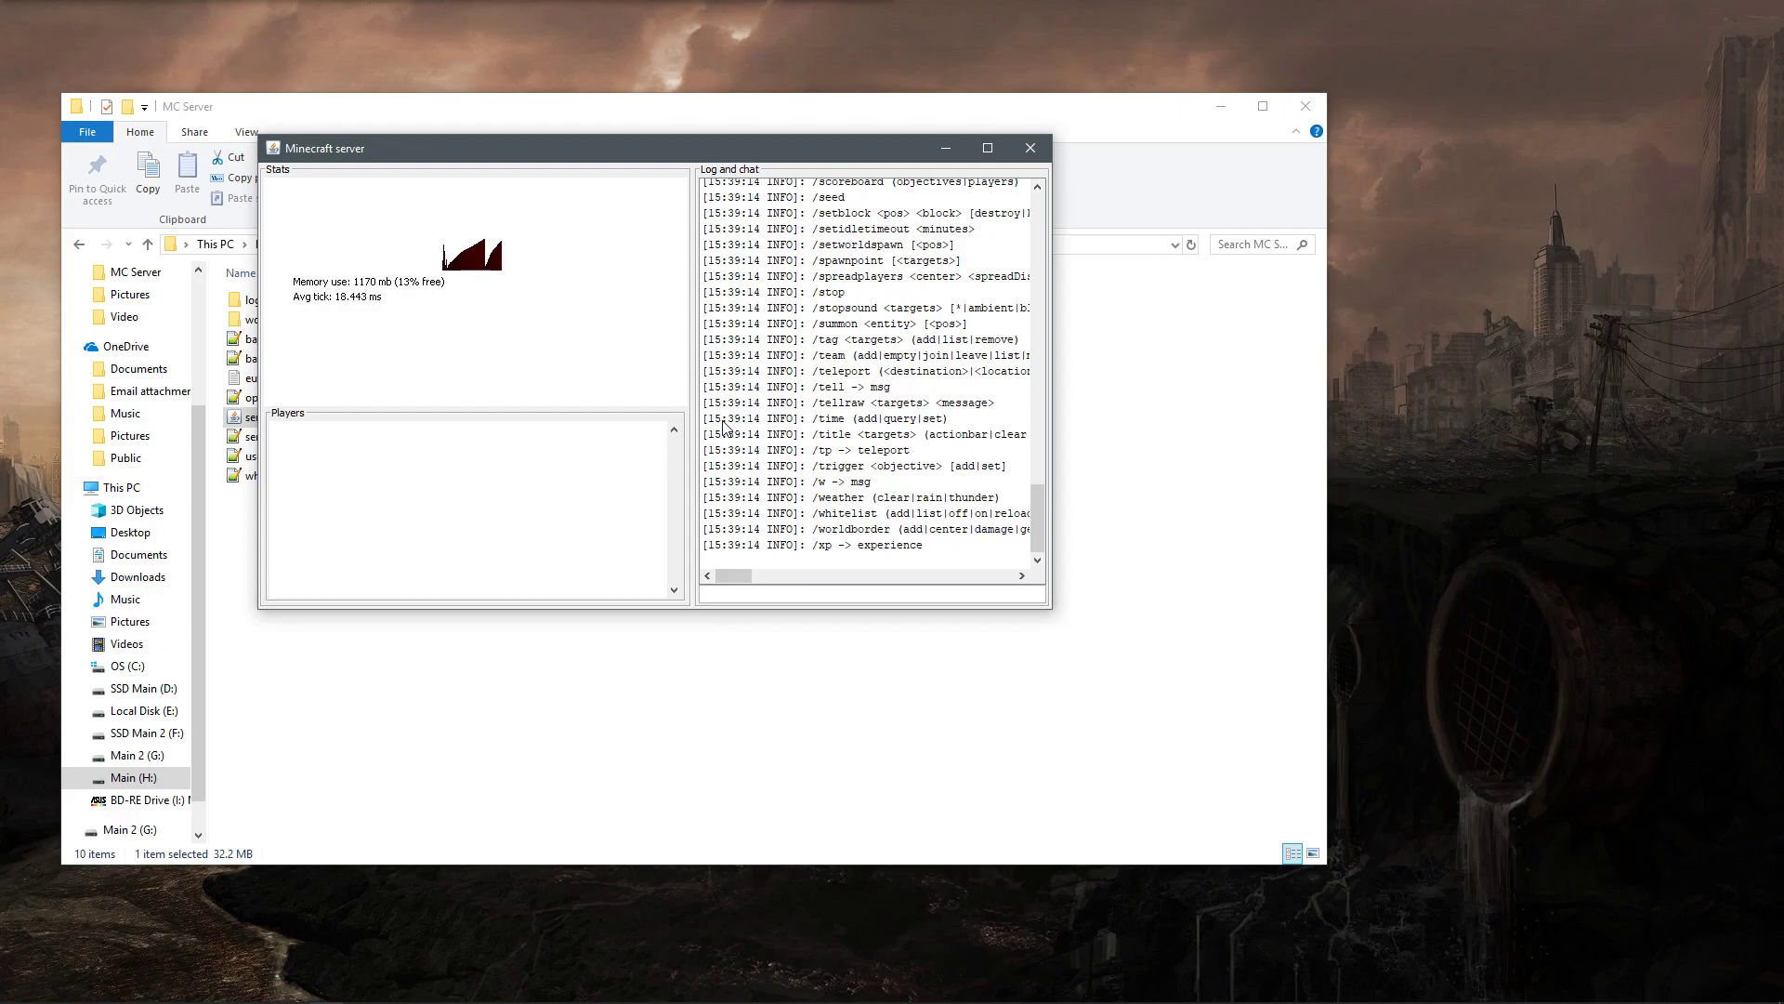
pyautogui.scroll(7, 799, 344)
pyautogui.scroll(7, 841, 277)
pyautogui.scroll(6, 818, 350)
pyautogui.scroll(-20, 814, 428)
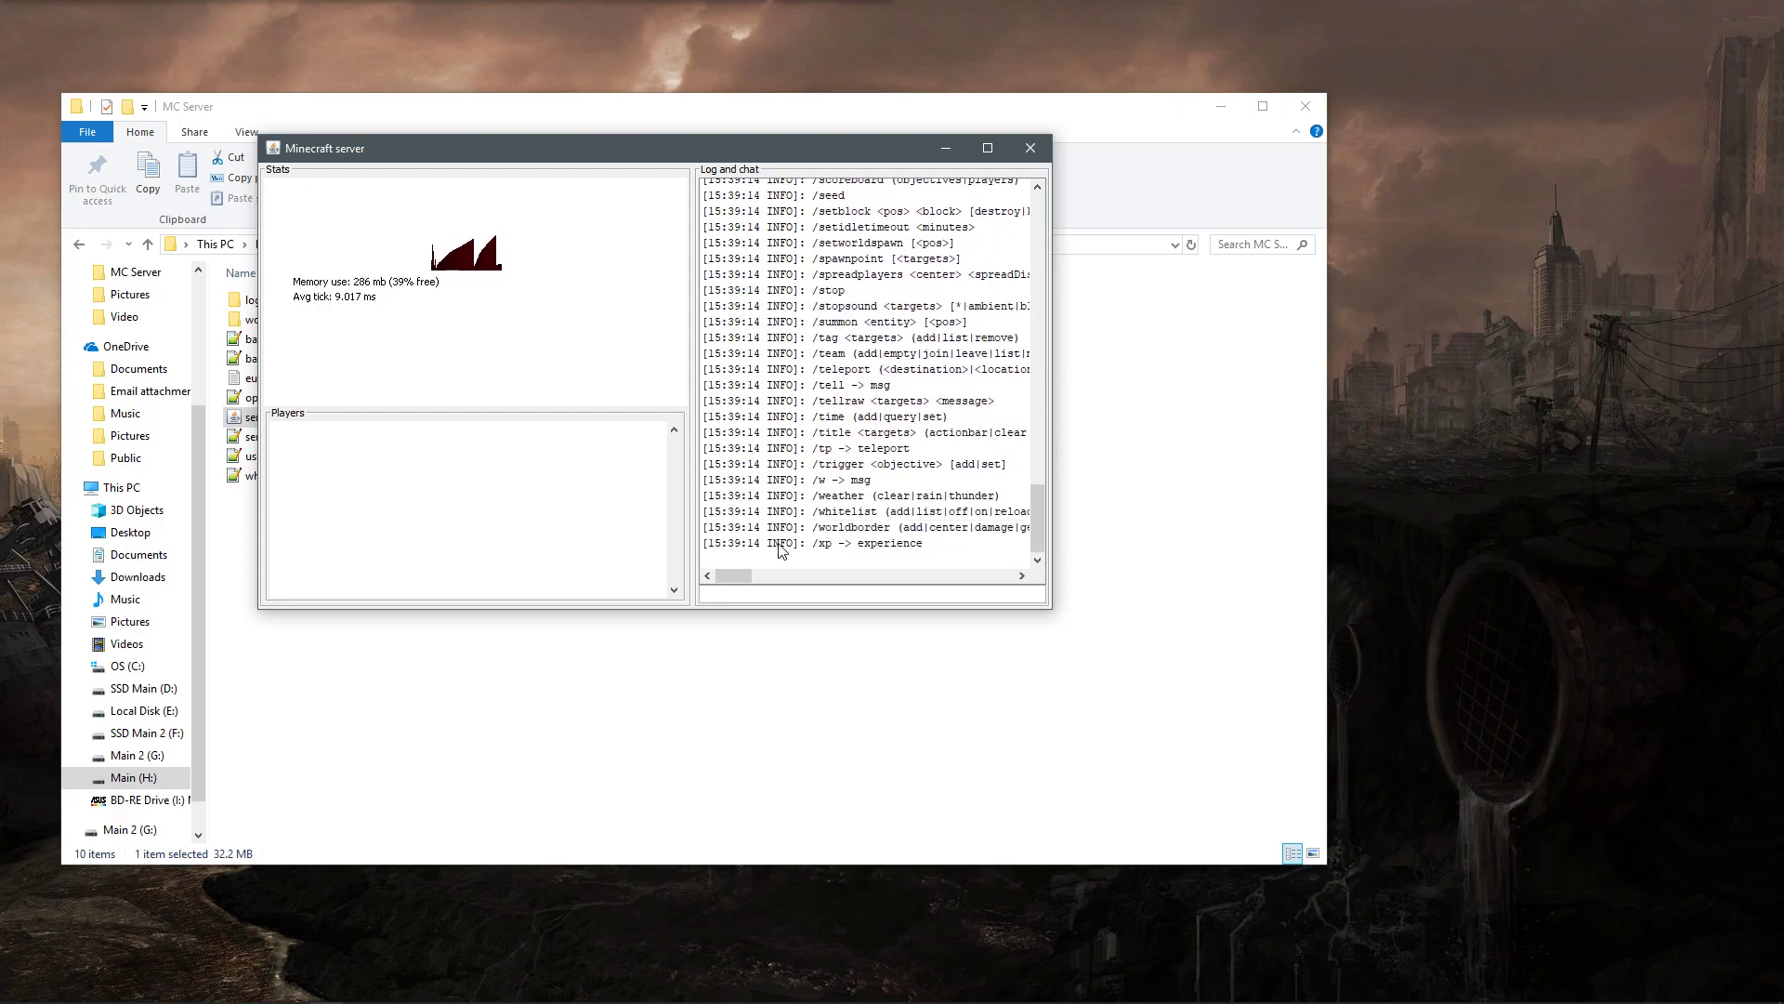
# - Broadcast a test message from the server console with the command "say hello"
pyautogui.write('say hello')
pyautogui.press('Return')
pyautogui.moveTo(929, 546); pyautogui.dragTo(764, 536)
pyautogui.click(764, 536)
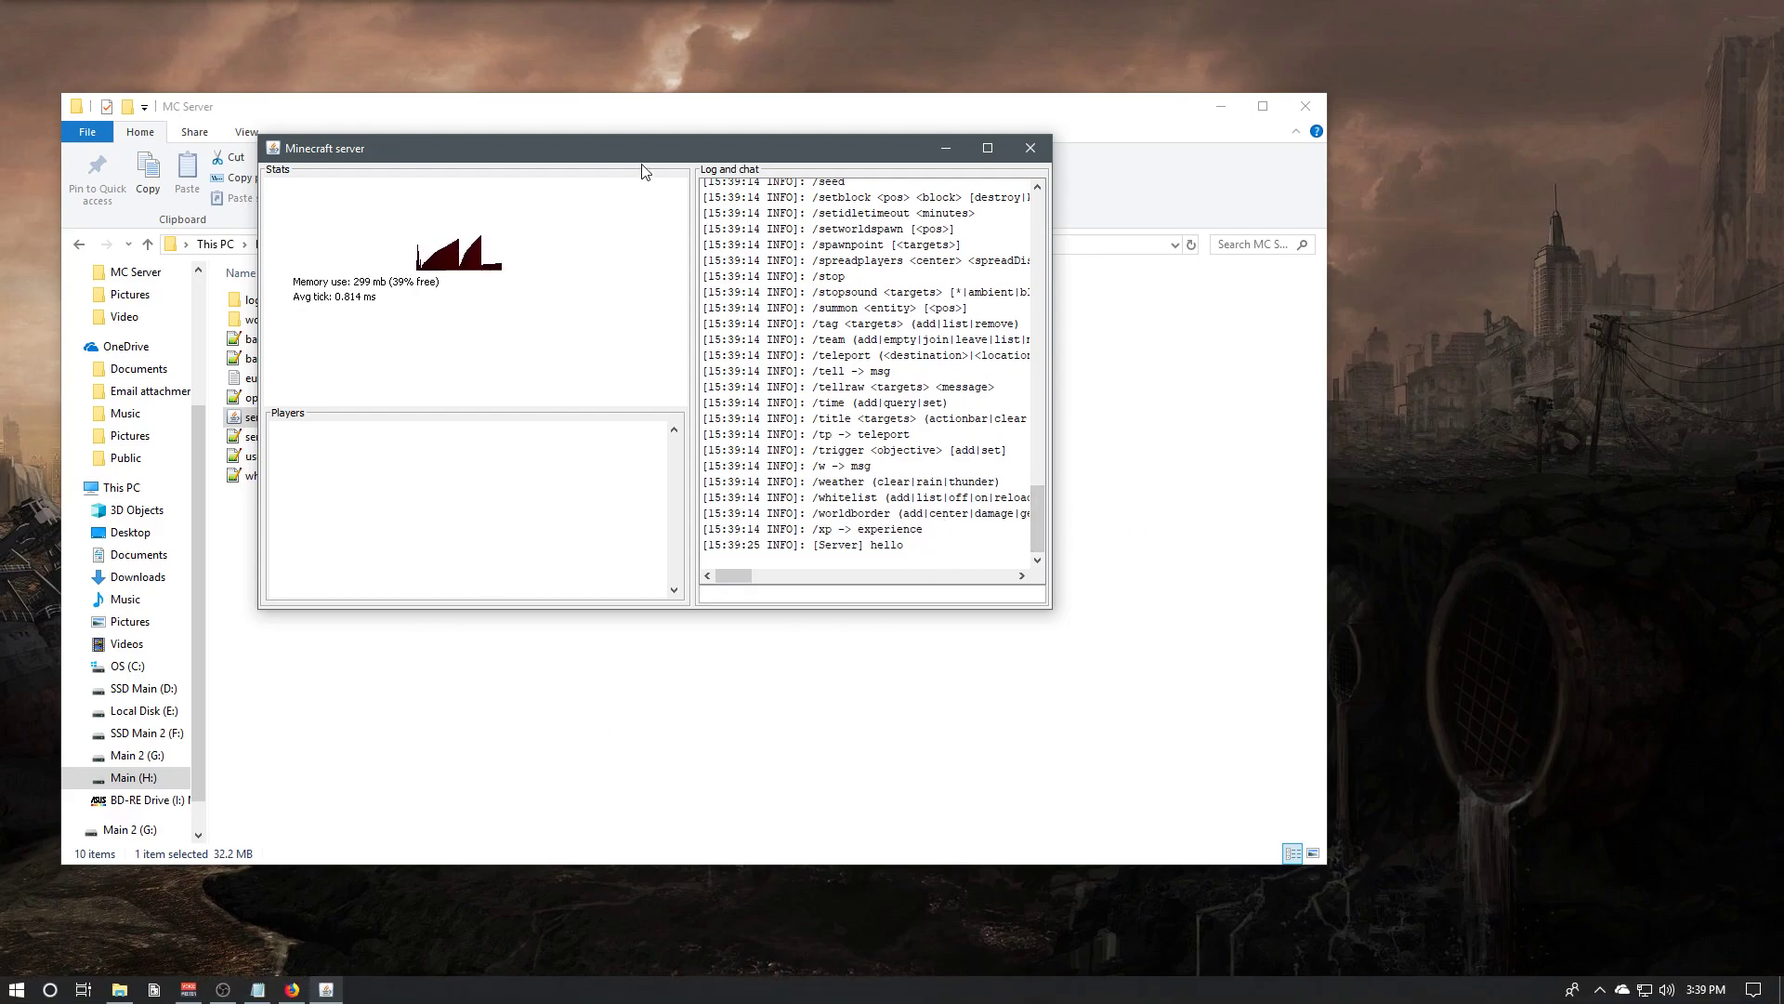
# - Switch to the Minecraft launcher, start Minecraft 1.13.2, and place the game window beside the server window
pyautogui.moveTo(644, 144); pyautogui.dragTo(535, 115)
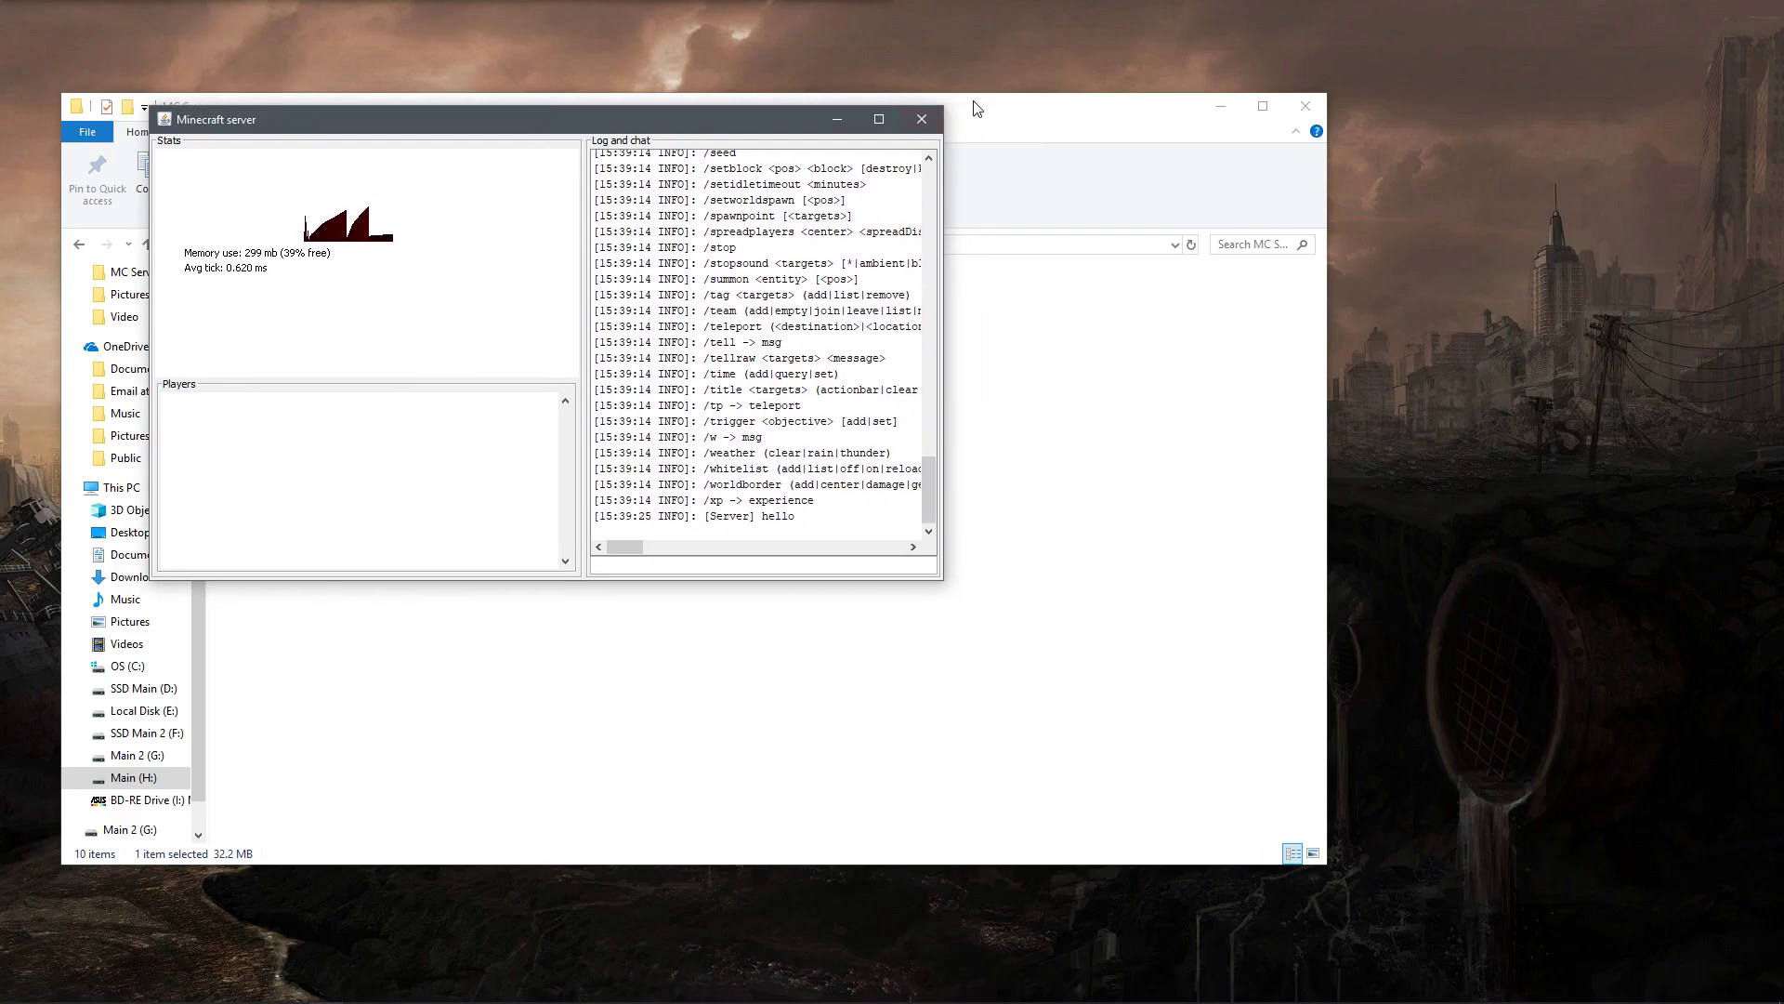
pyautogui.click(50, 989)
pyautogui.write('minec')
pyautogui.press('Return')
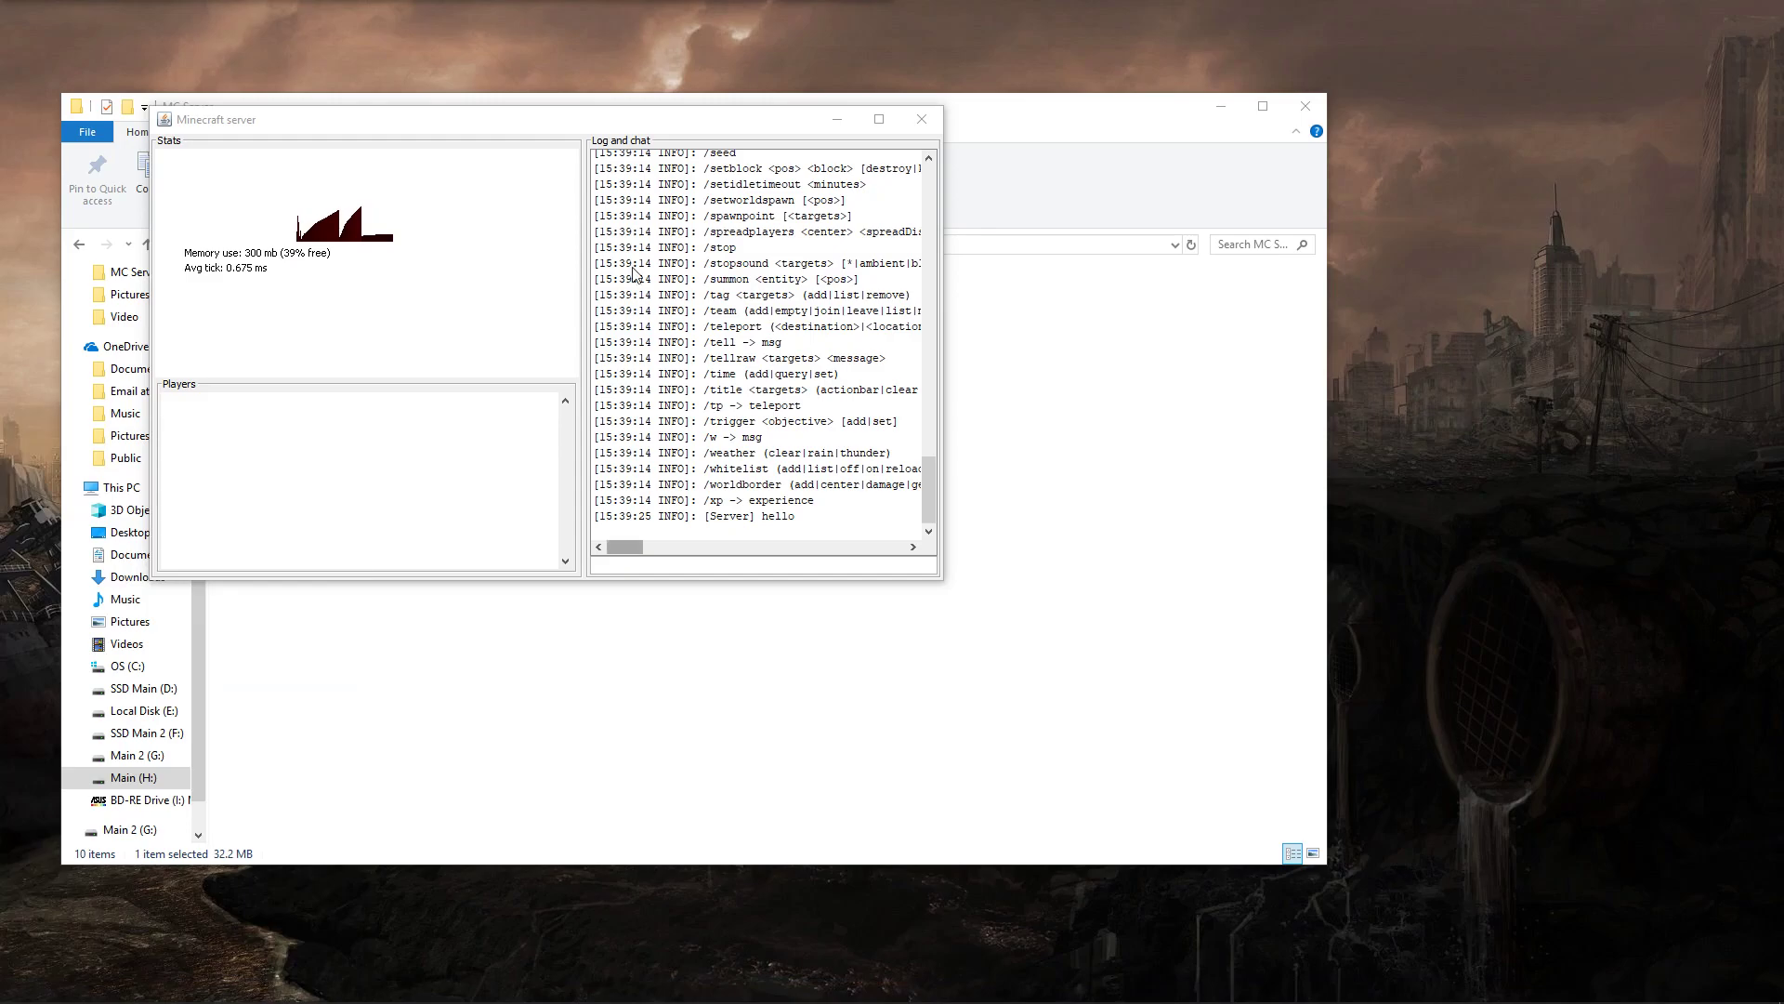
pyautogui.moveTo(1217, 180); pyautogui.dragTo(1231, 129)
pyautogui.click(1239, 662)
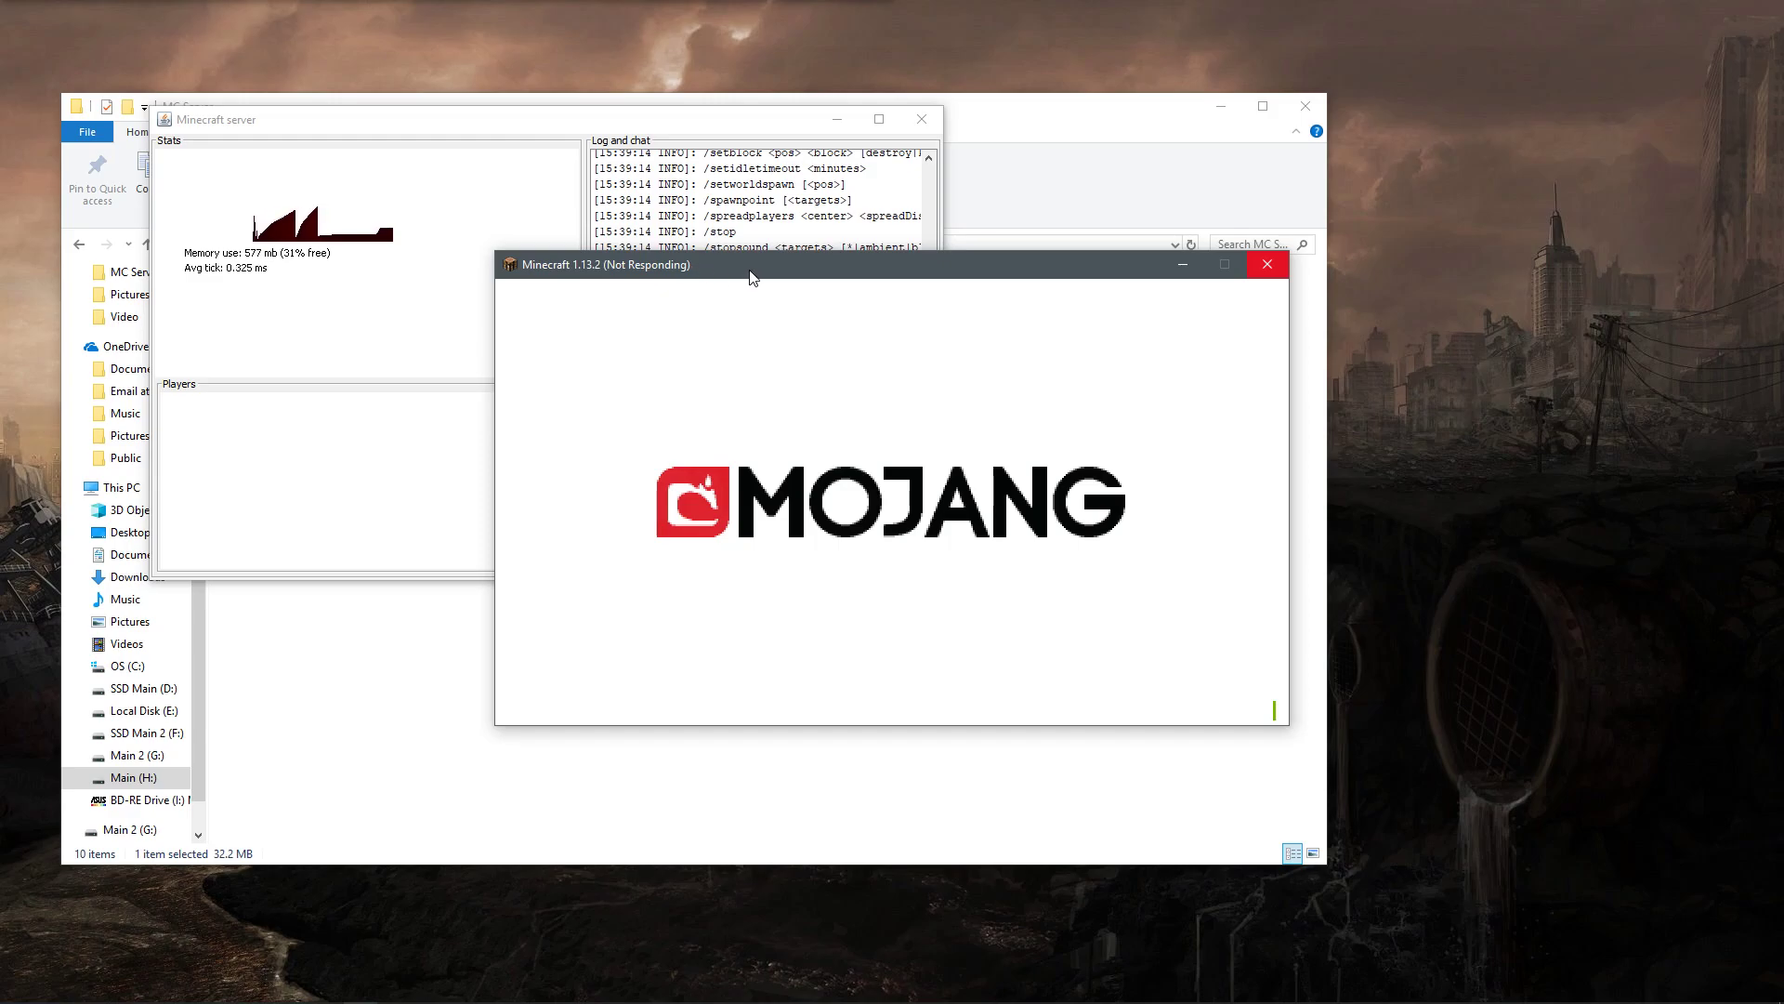
pyautogui.moveTo(810, 270); pyautogui.dragTo(1292, 163)
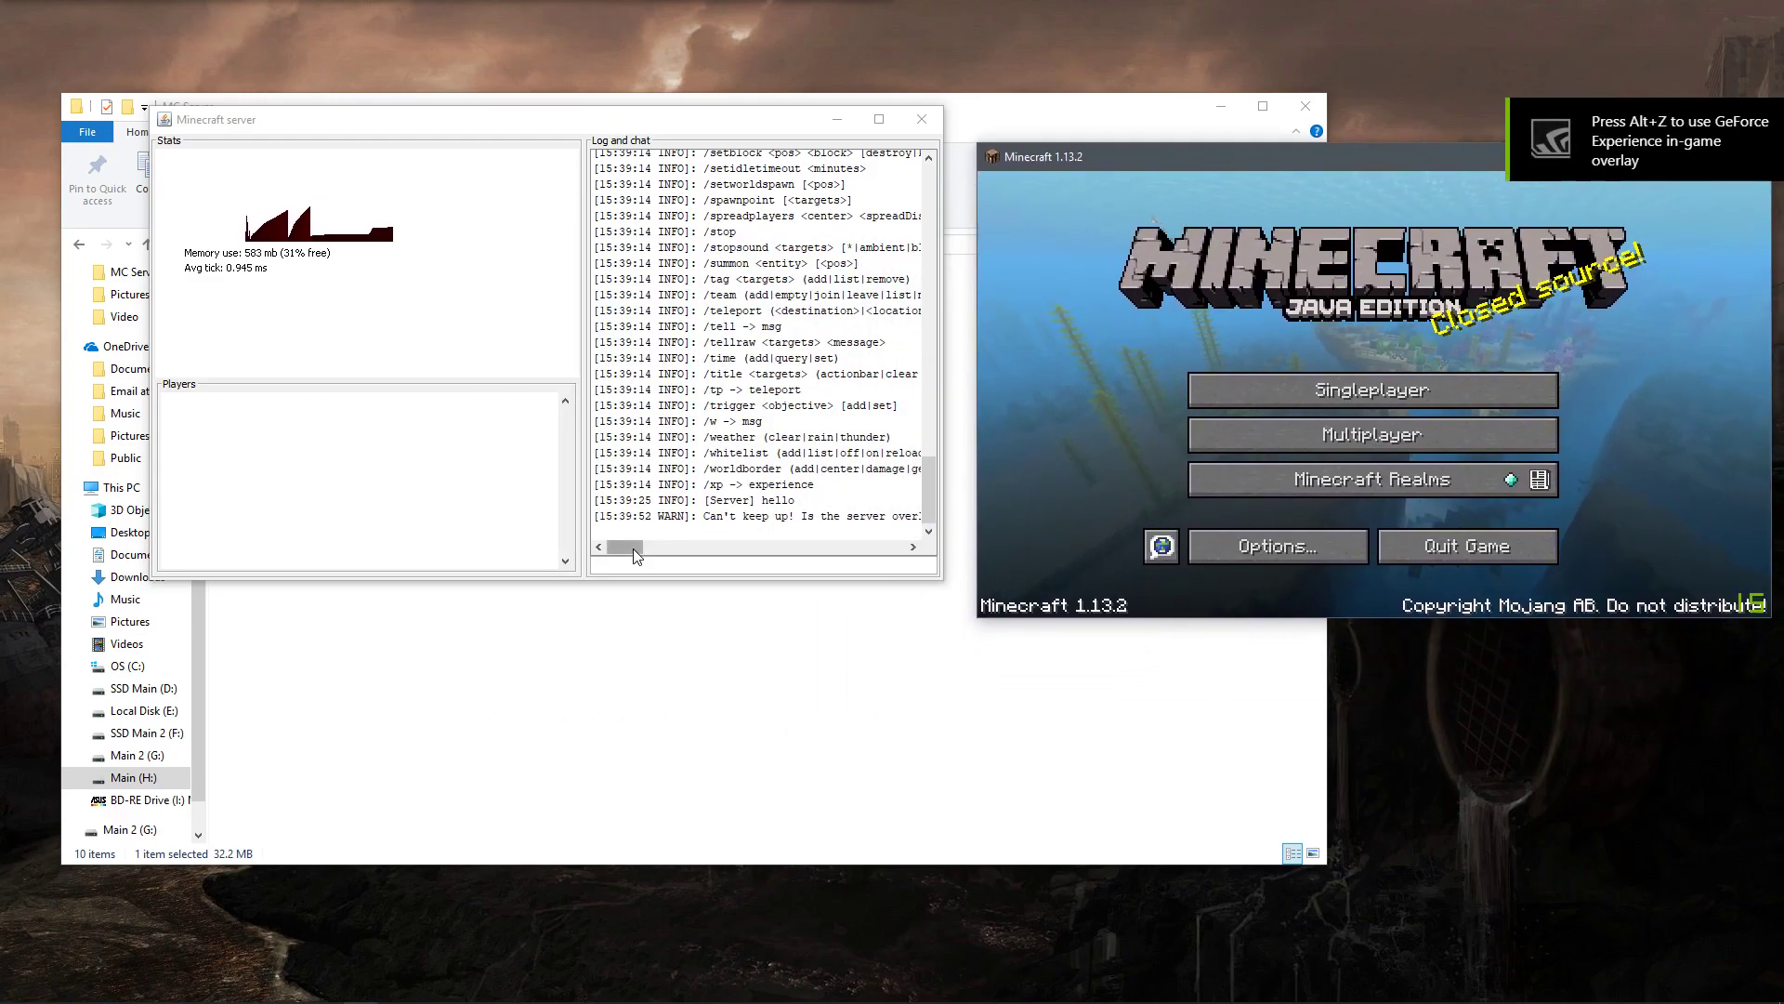
# - Move the Minecraft server window clear of the game window, and open the game's multiplayer server list
pyautogui.moveTo(634, 548); pyautogui.dragTo(580, 531)
pyautogui.moveTo(704, 517); pyautogui.dragTo(900, 522)
pyautogui.click(811, 525)
pyautogui.moveTo(747, 122); pyautogui.dragTo(710, 64)
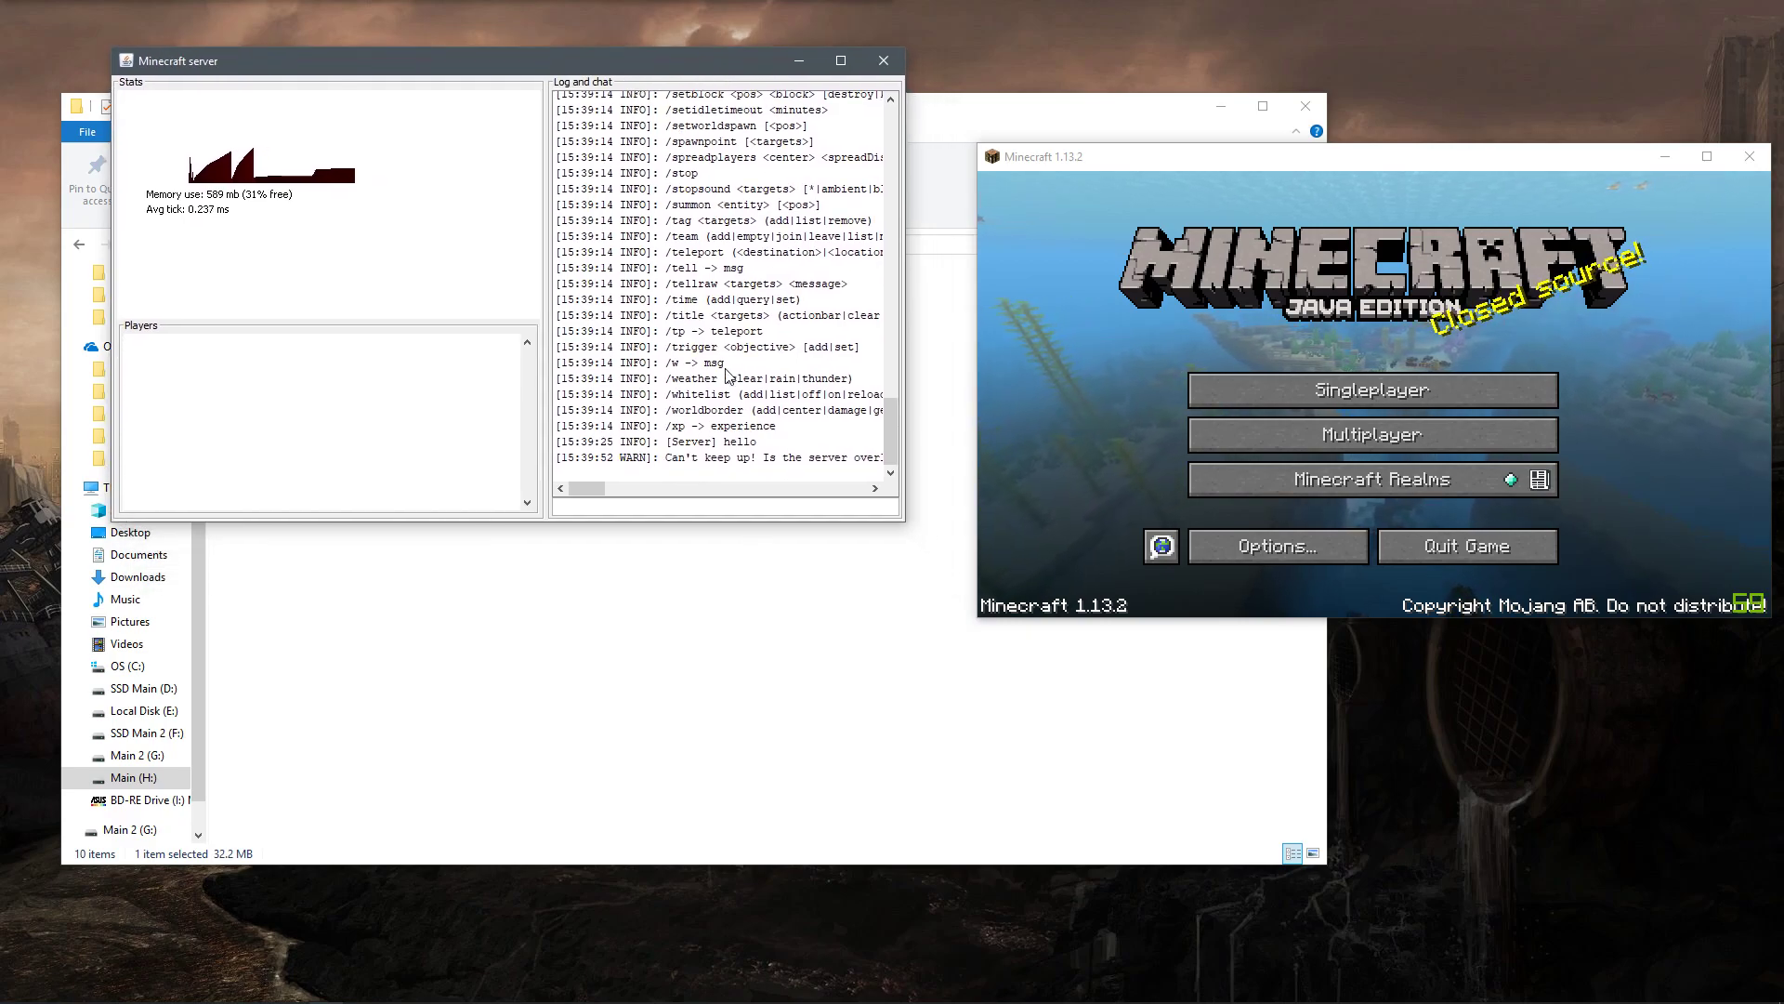
pyautogui.moveTo(588, 487)
pyautogui.mouseDown()
pyautogui.moveTo(606, 494)
pyautogui.moveTo(581, 491)
pyautogui.mouseUp()
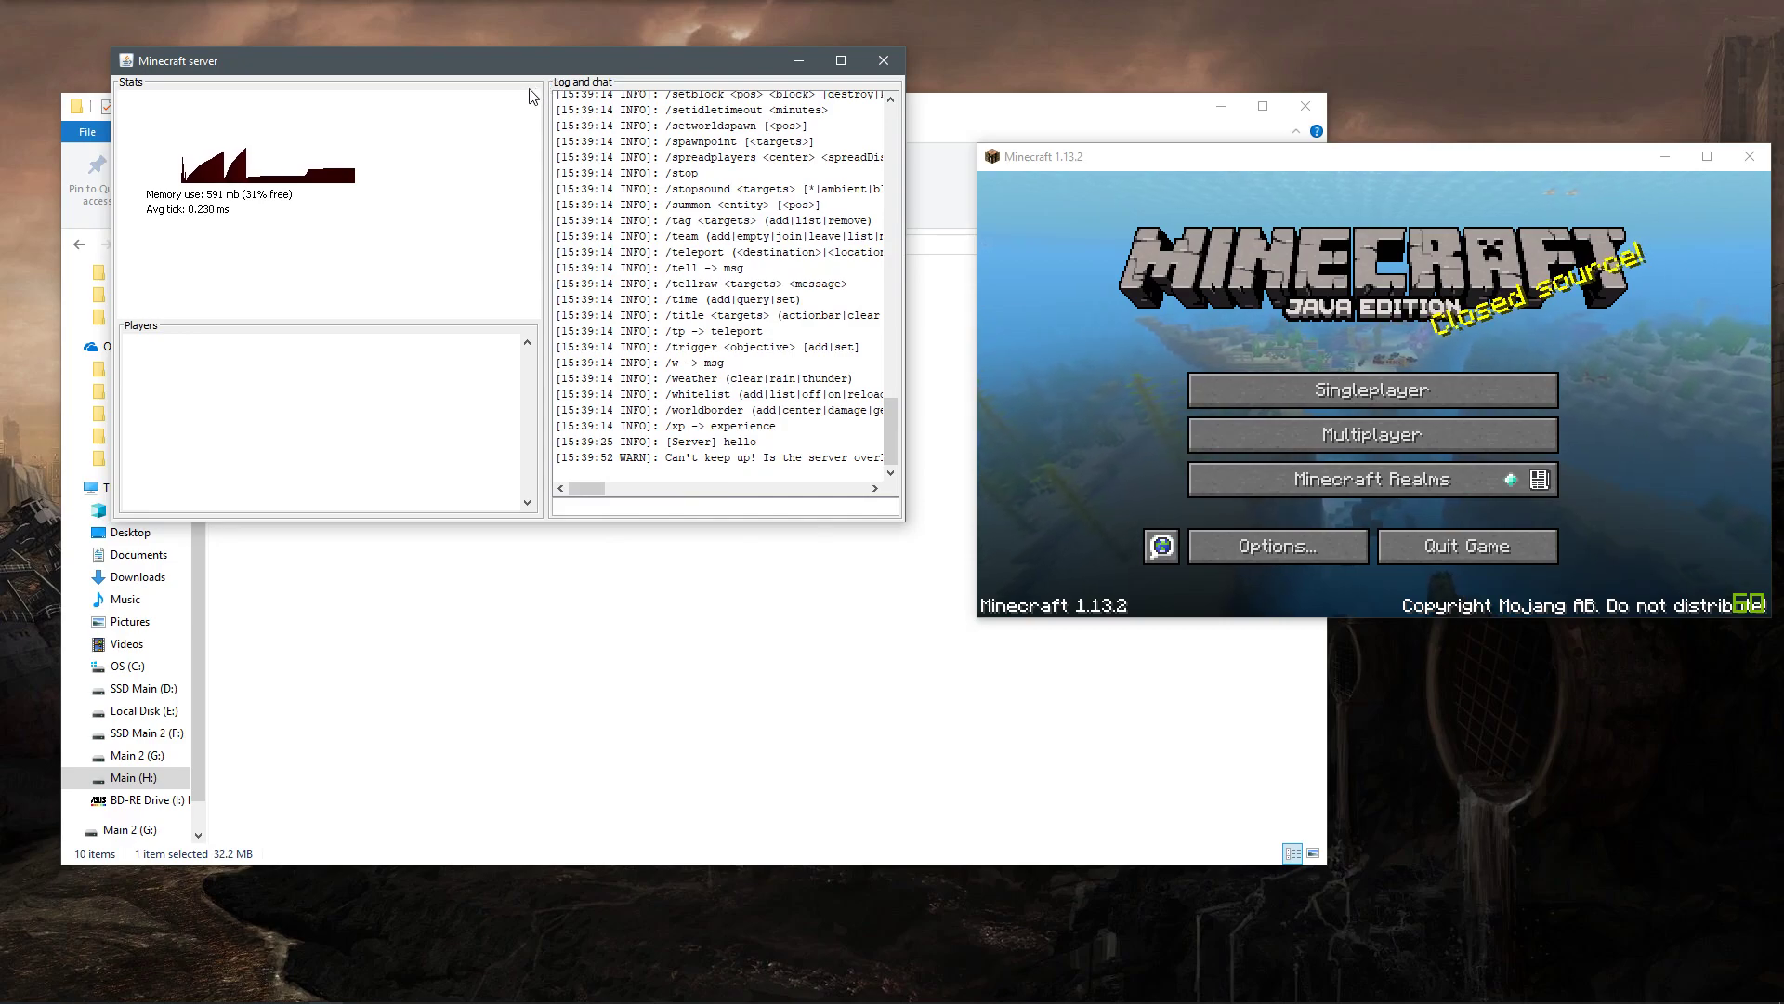
pyautogui.moveTo(556, 63)
pyautogui.mouseDown()
pyautogui.moveTo(503, 56)
pyautogui.moveTo(600, 84)
pyautogui.moveTo(553, 48)
pyautogui.mouseUp()
pyautogui.moveTo(587, 487)
pyautogui.mouseDown()
pyautogui.moveTo(652, 487)
pyautogui.moveTo(586, 487)
pyautogui.mouseUp()
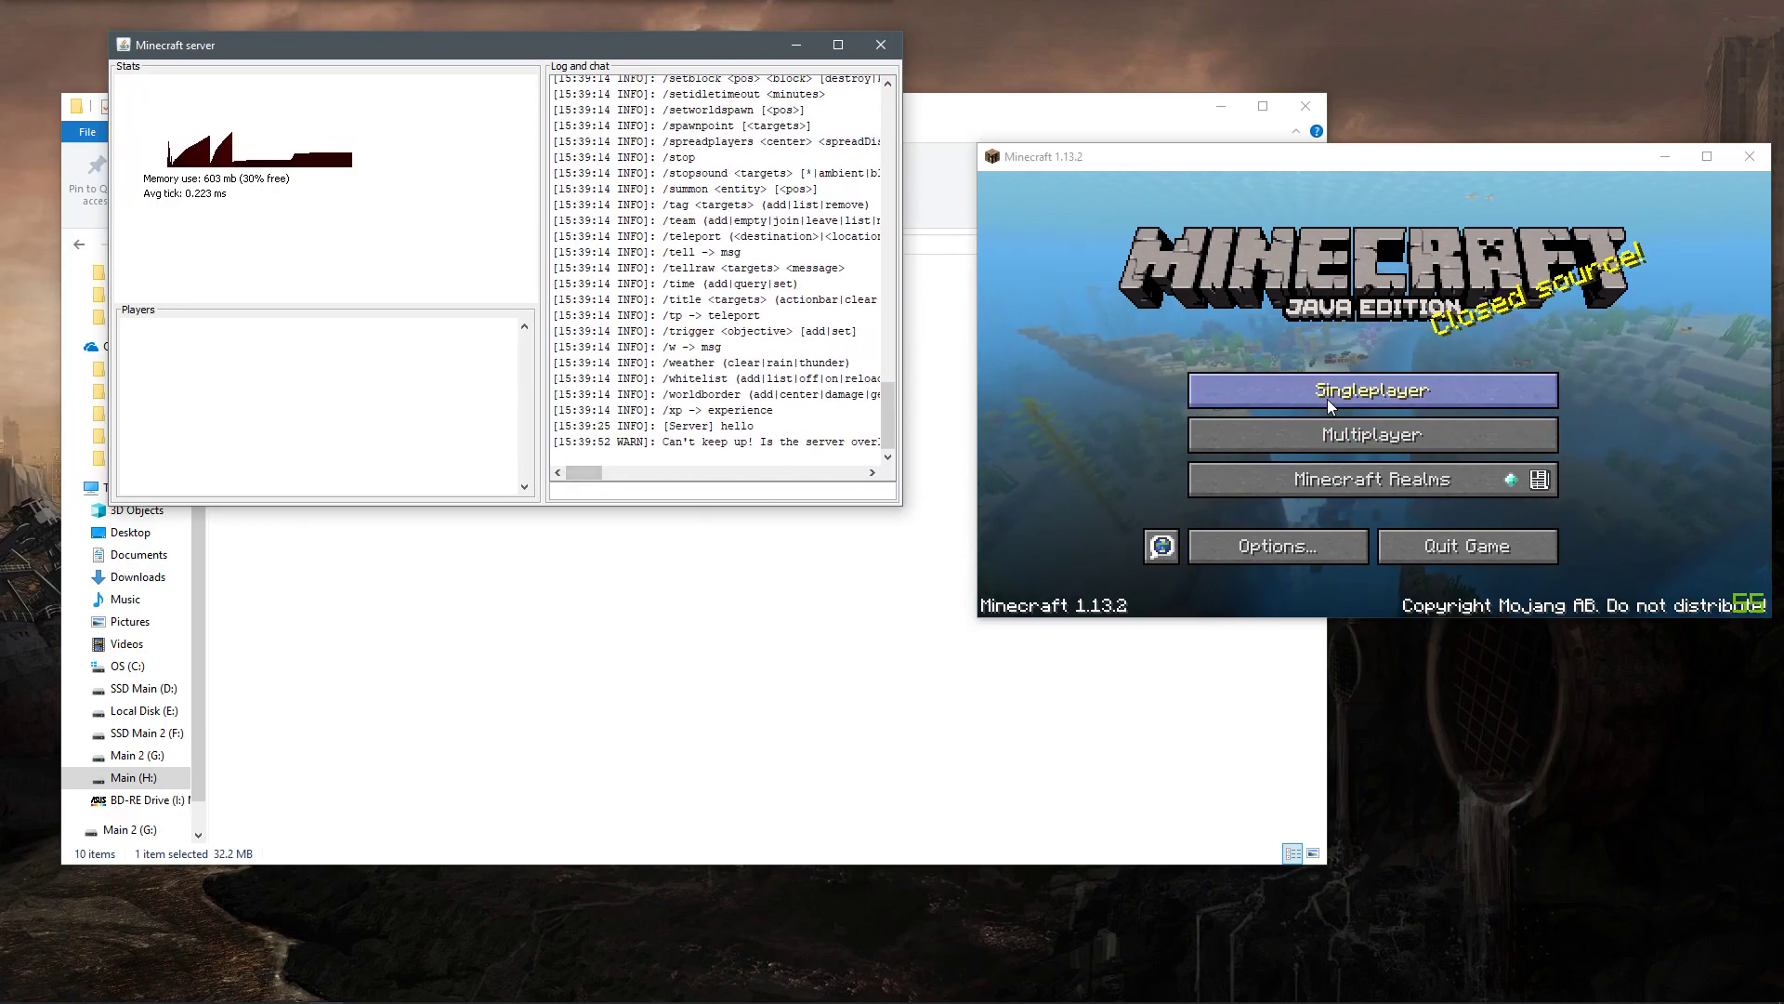
pyautogui.click(1380, 432)
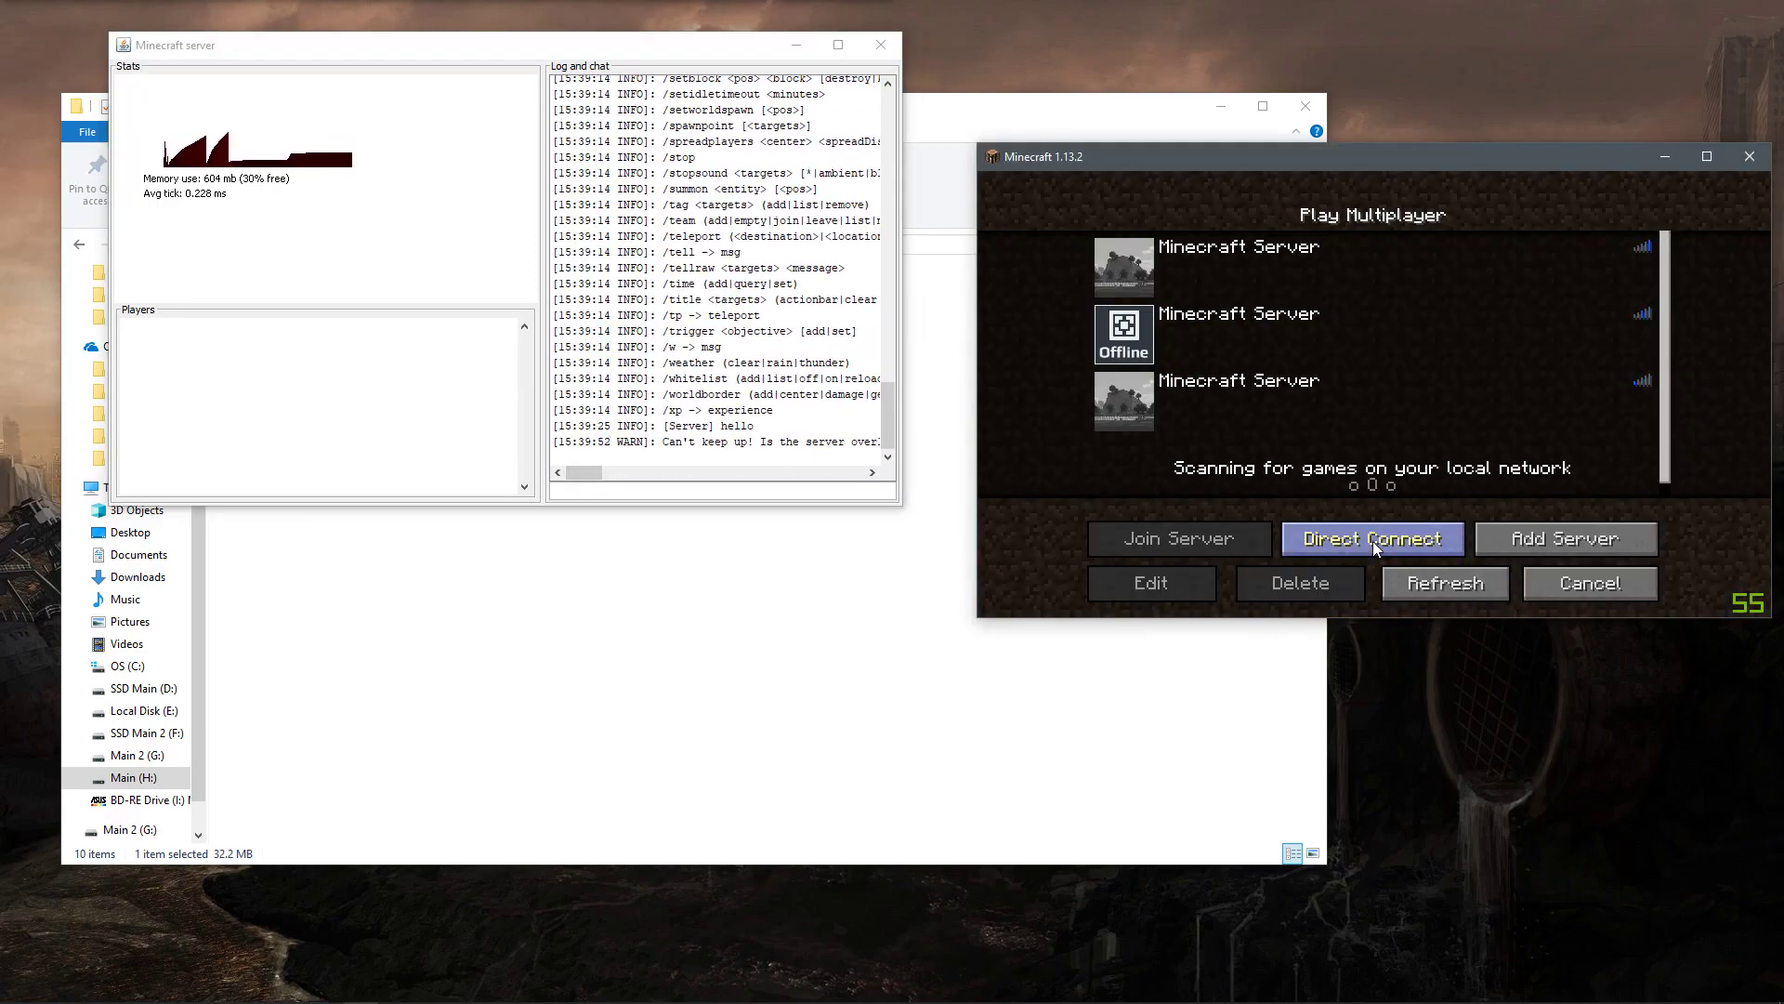
pyautogui.click(1373, 541)
pyautogui.click(1357, 545)
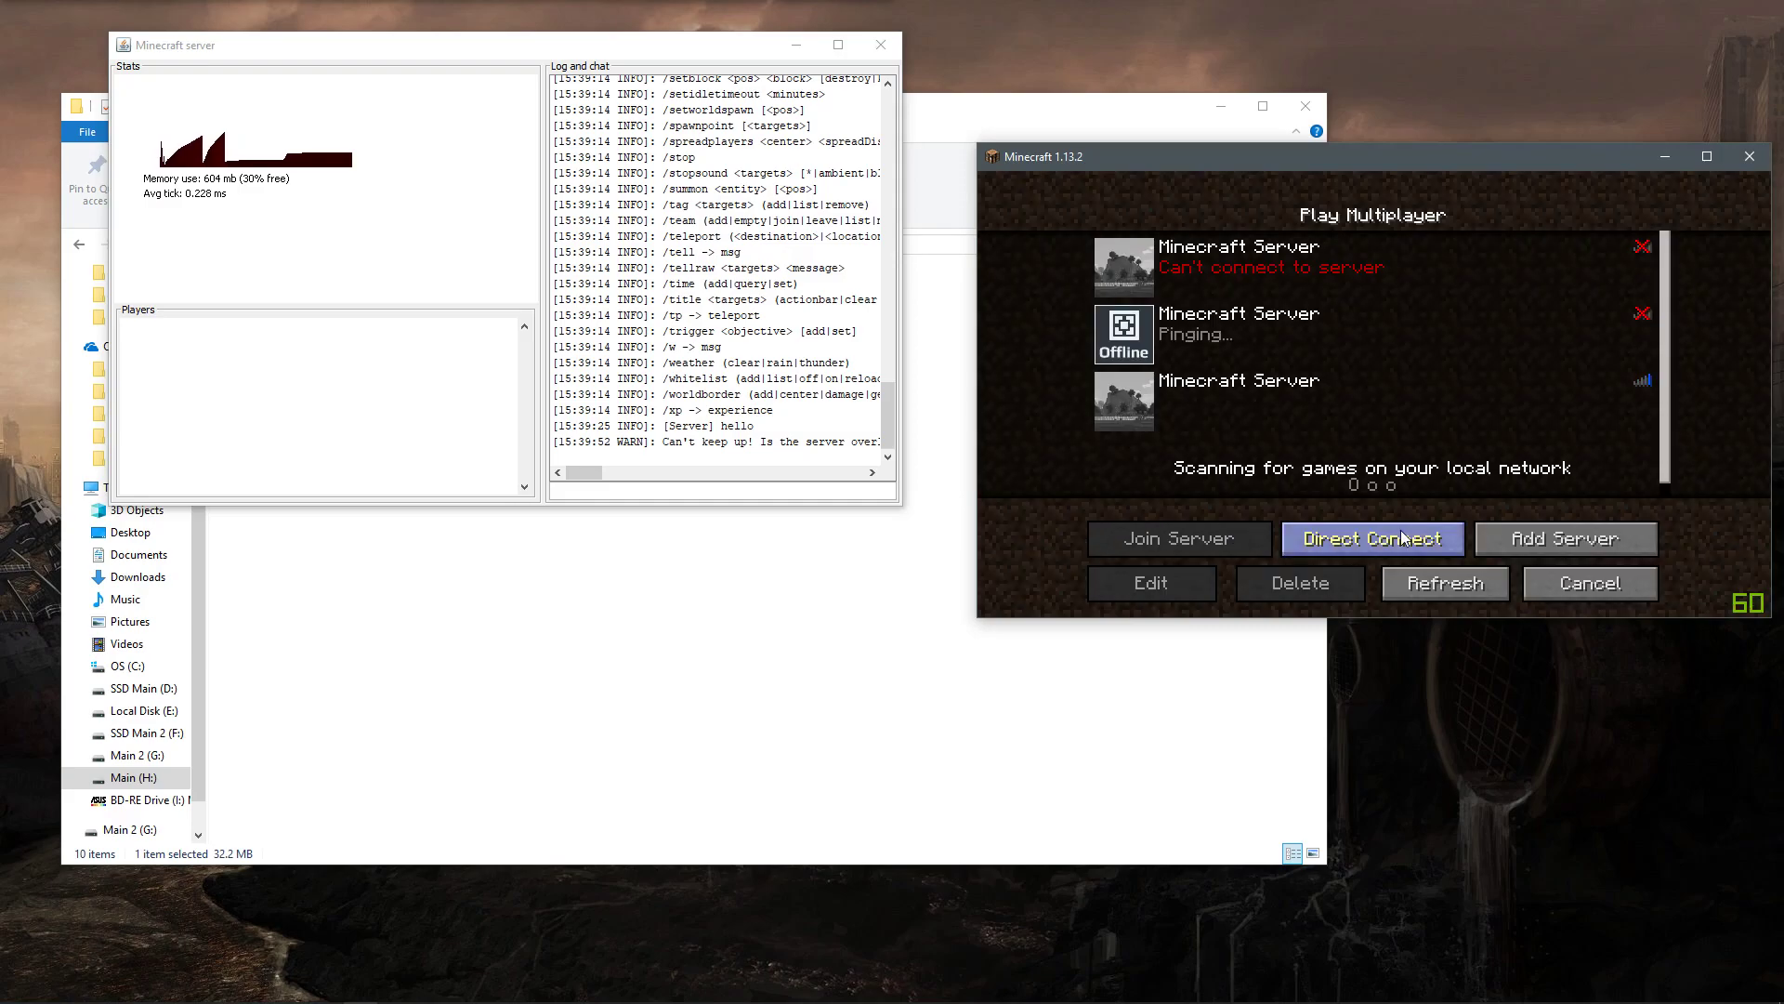
pyautogui.click(1397, 543)
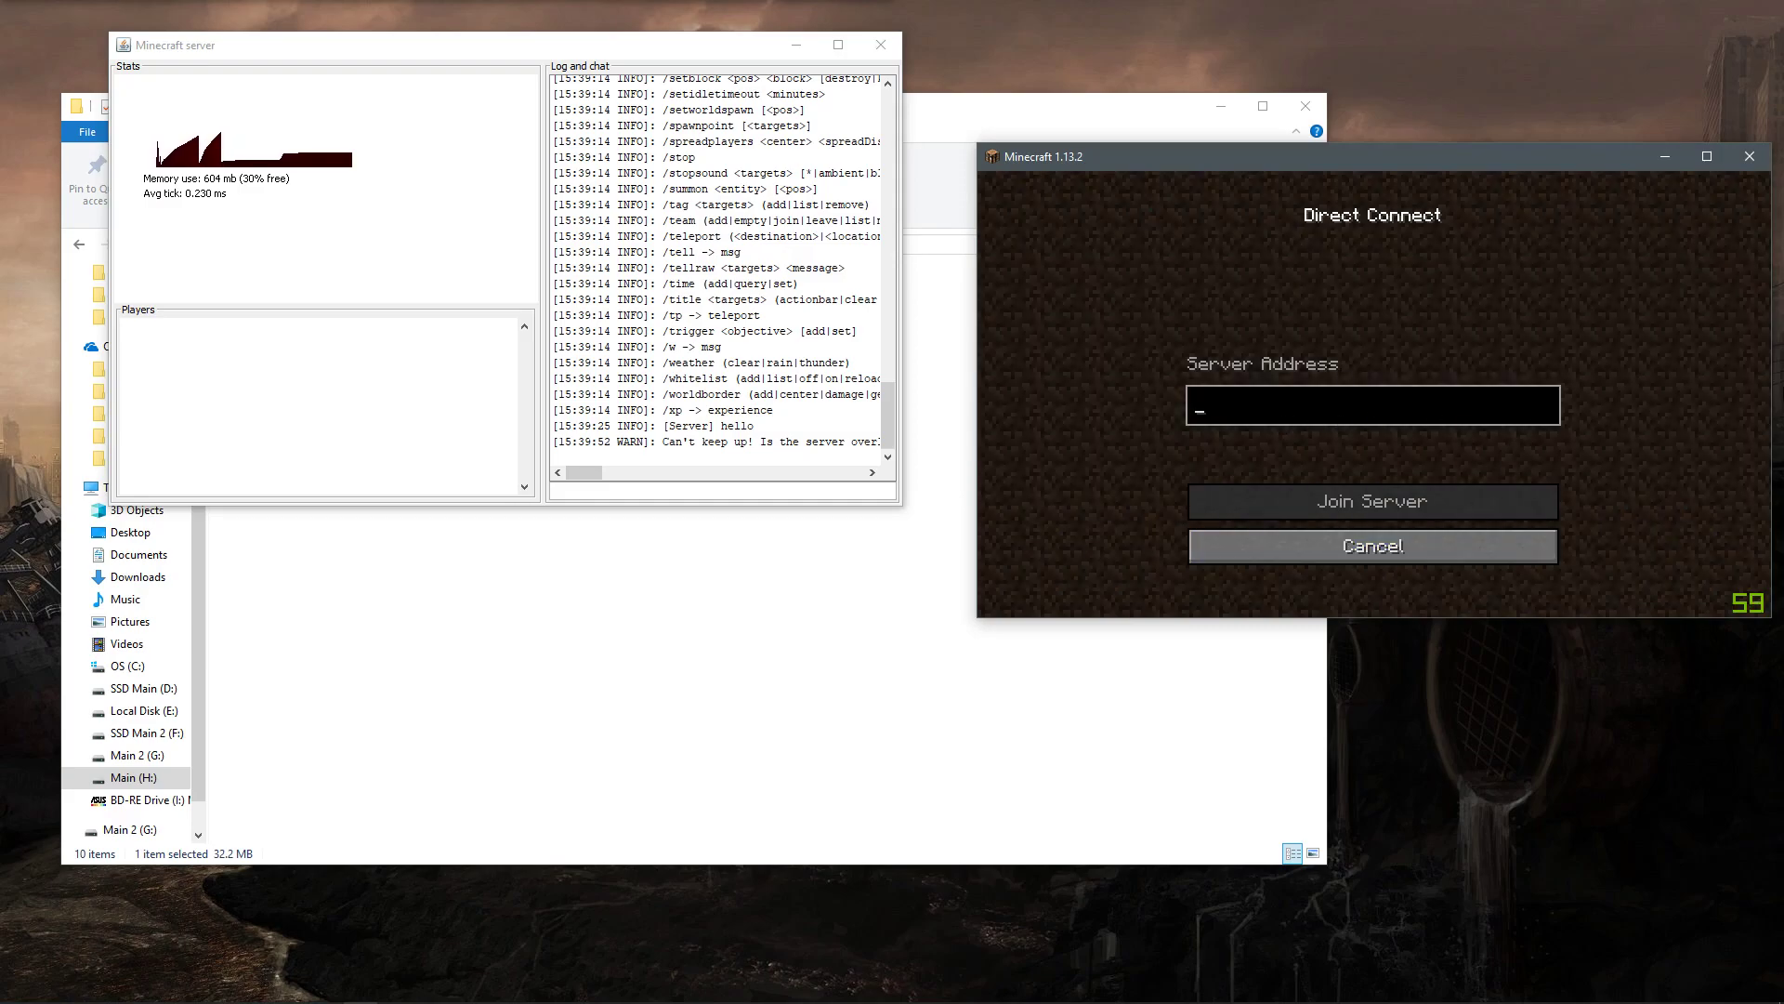
pyautogui.click(1435, 548)
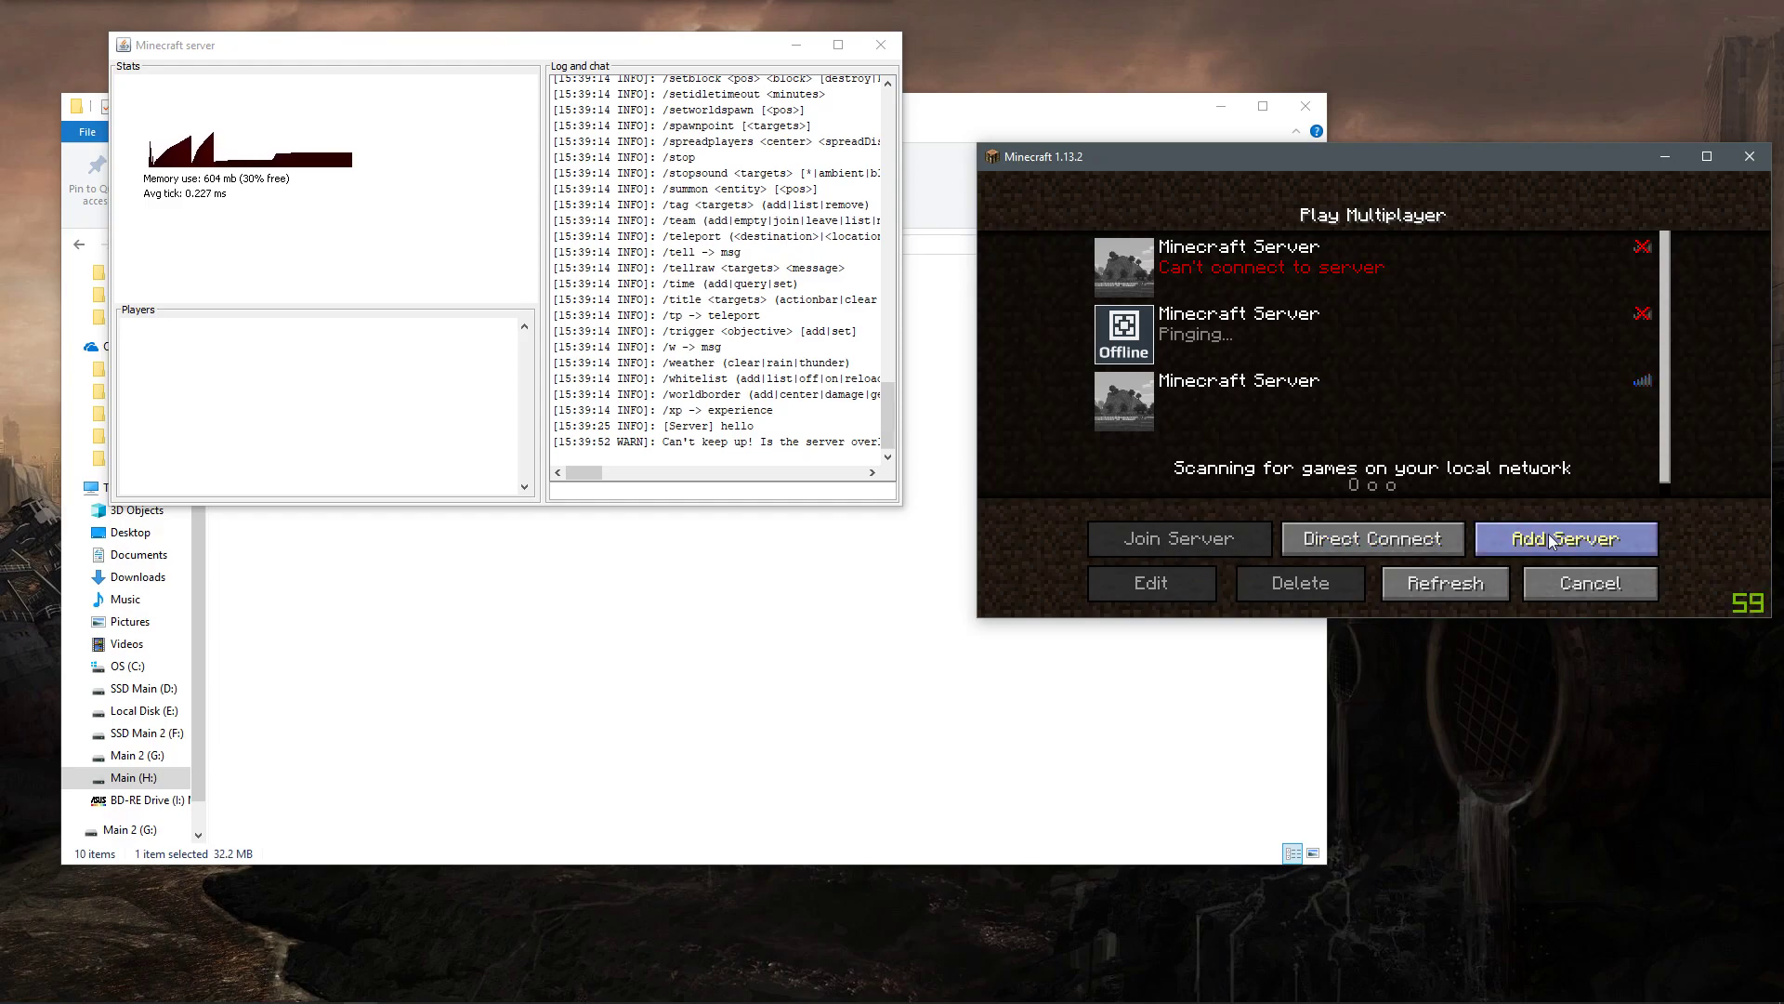
# - Join the locally running server with Direct Connect, using localhost as the server address
pyautogui.click(1356, 541)
pyautogui.write('l')
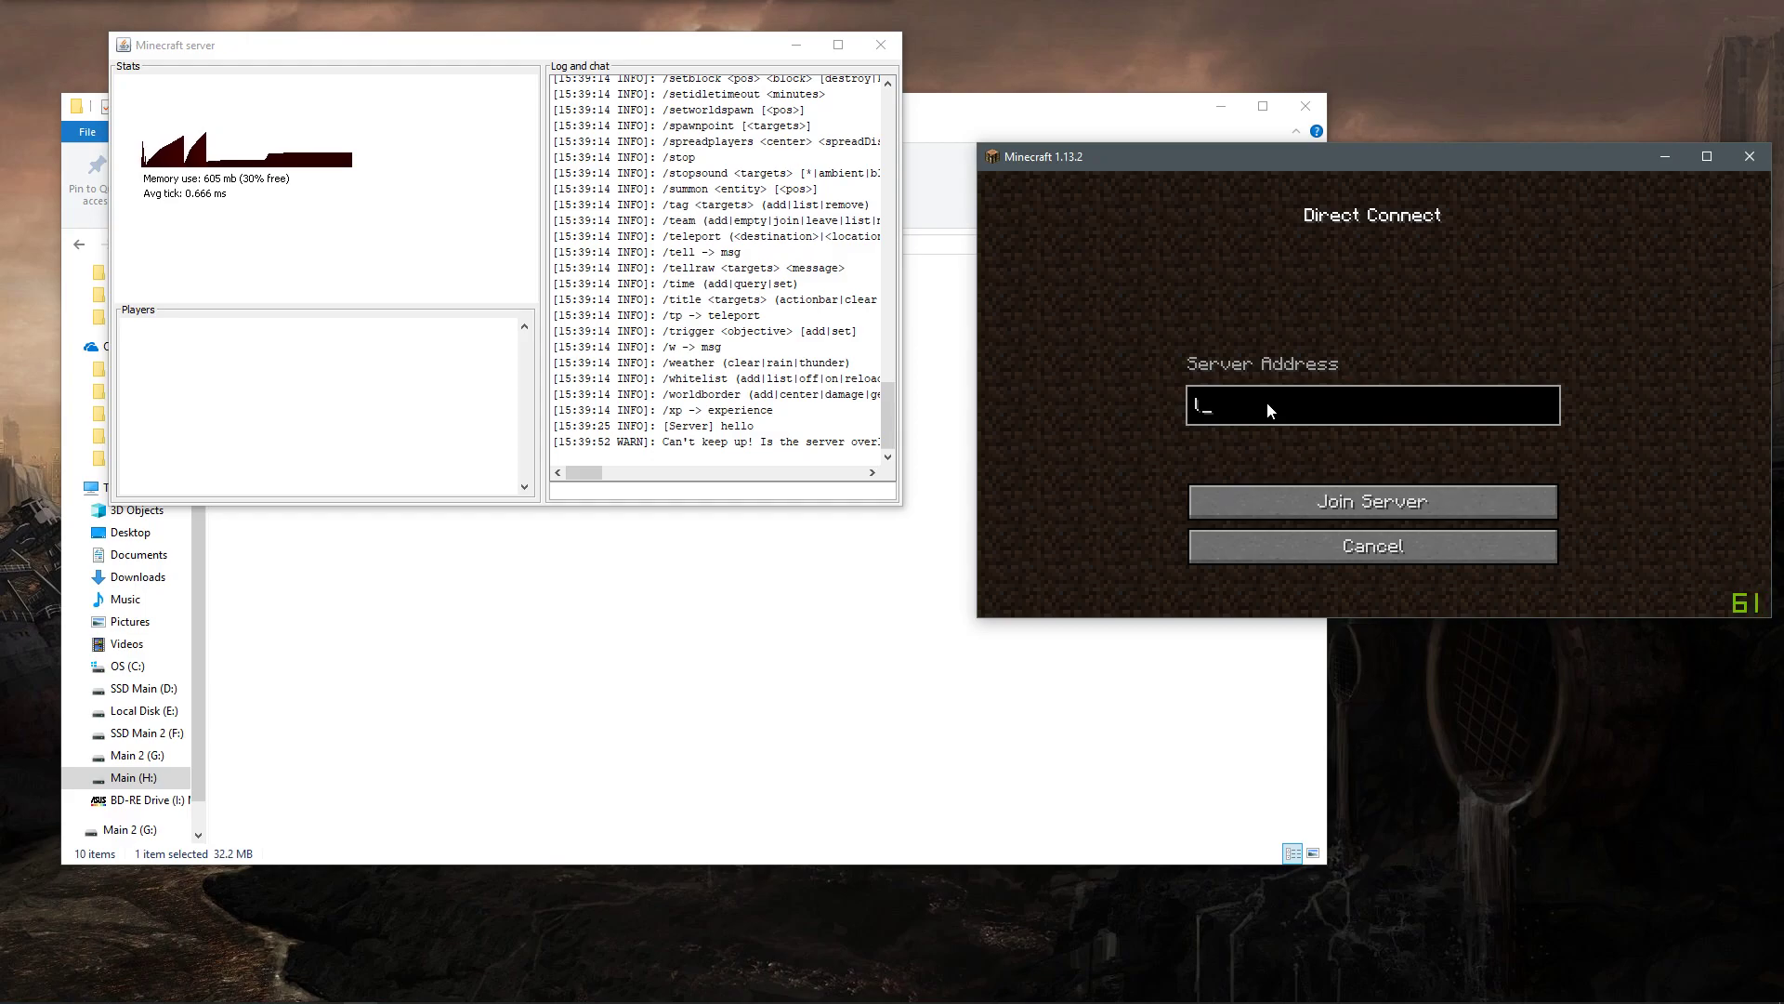
pyautogui.write('ocalhost')
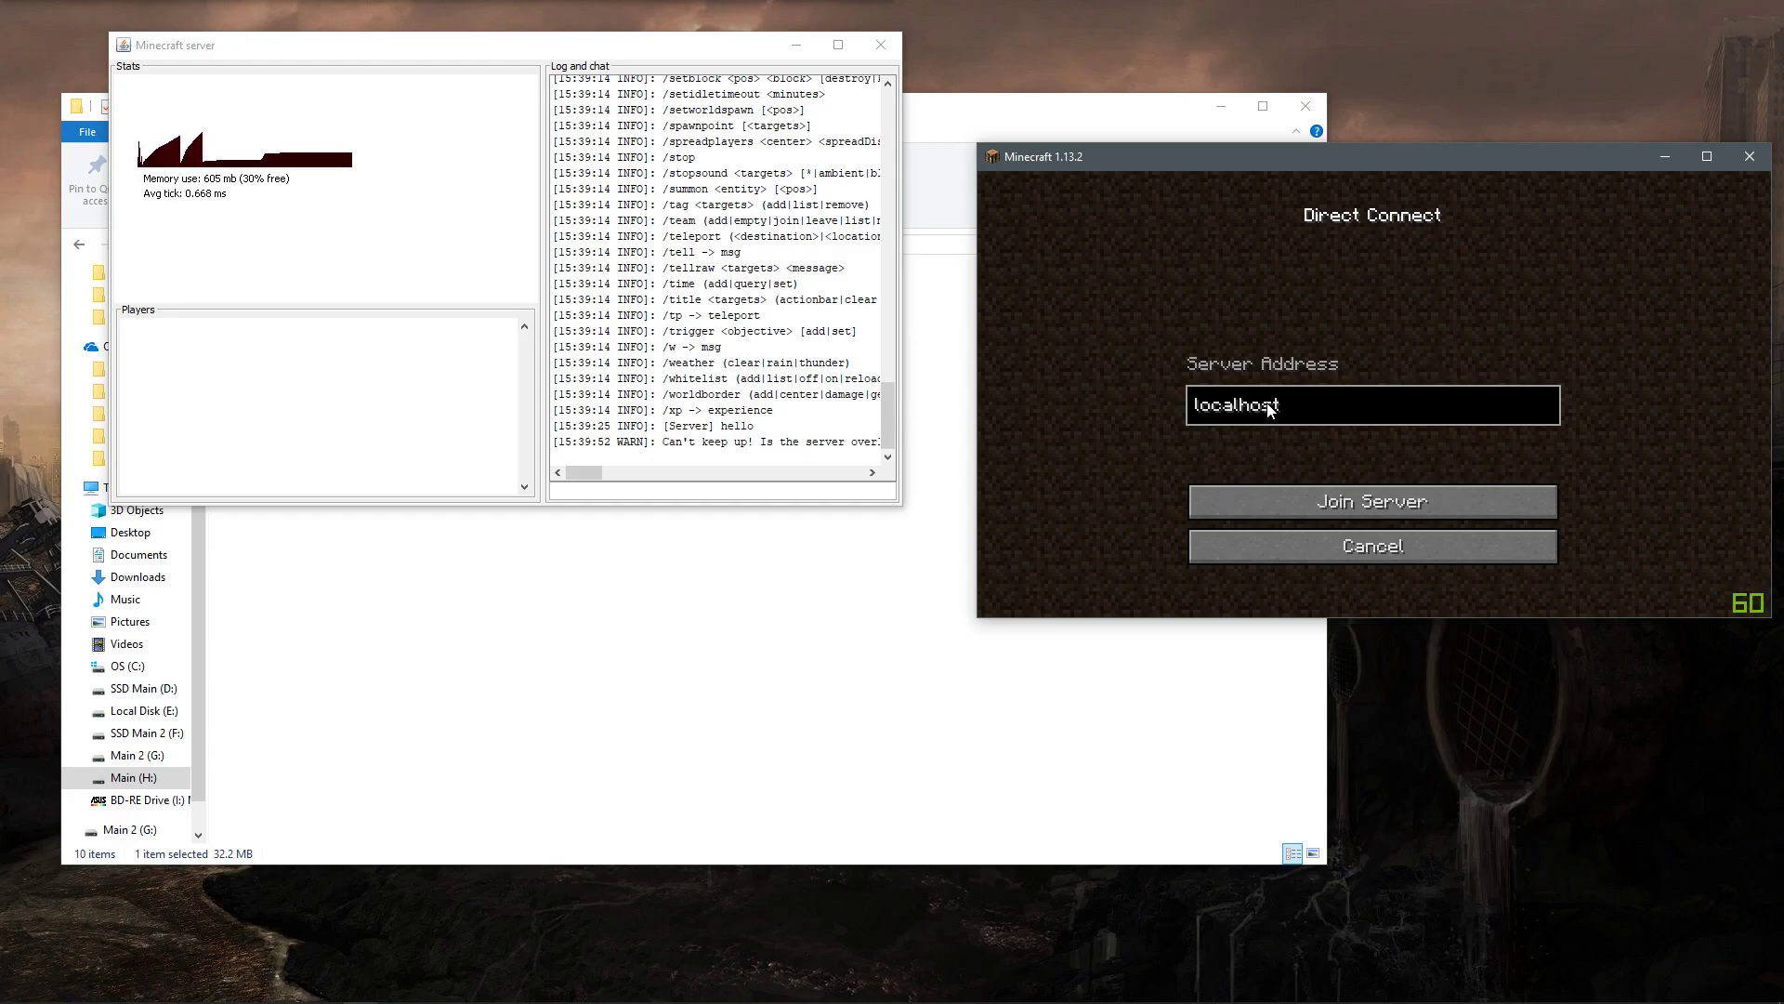
pyautogui.click(1431, 507)
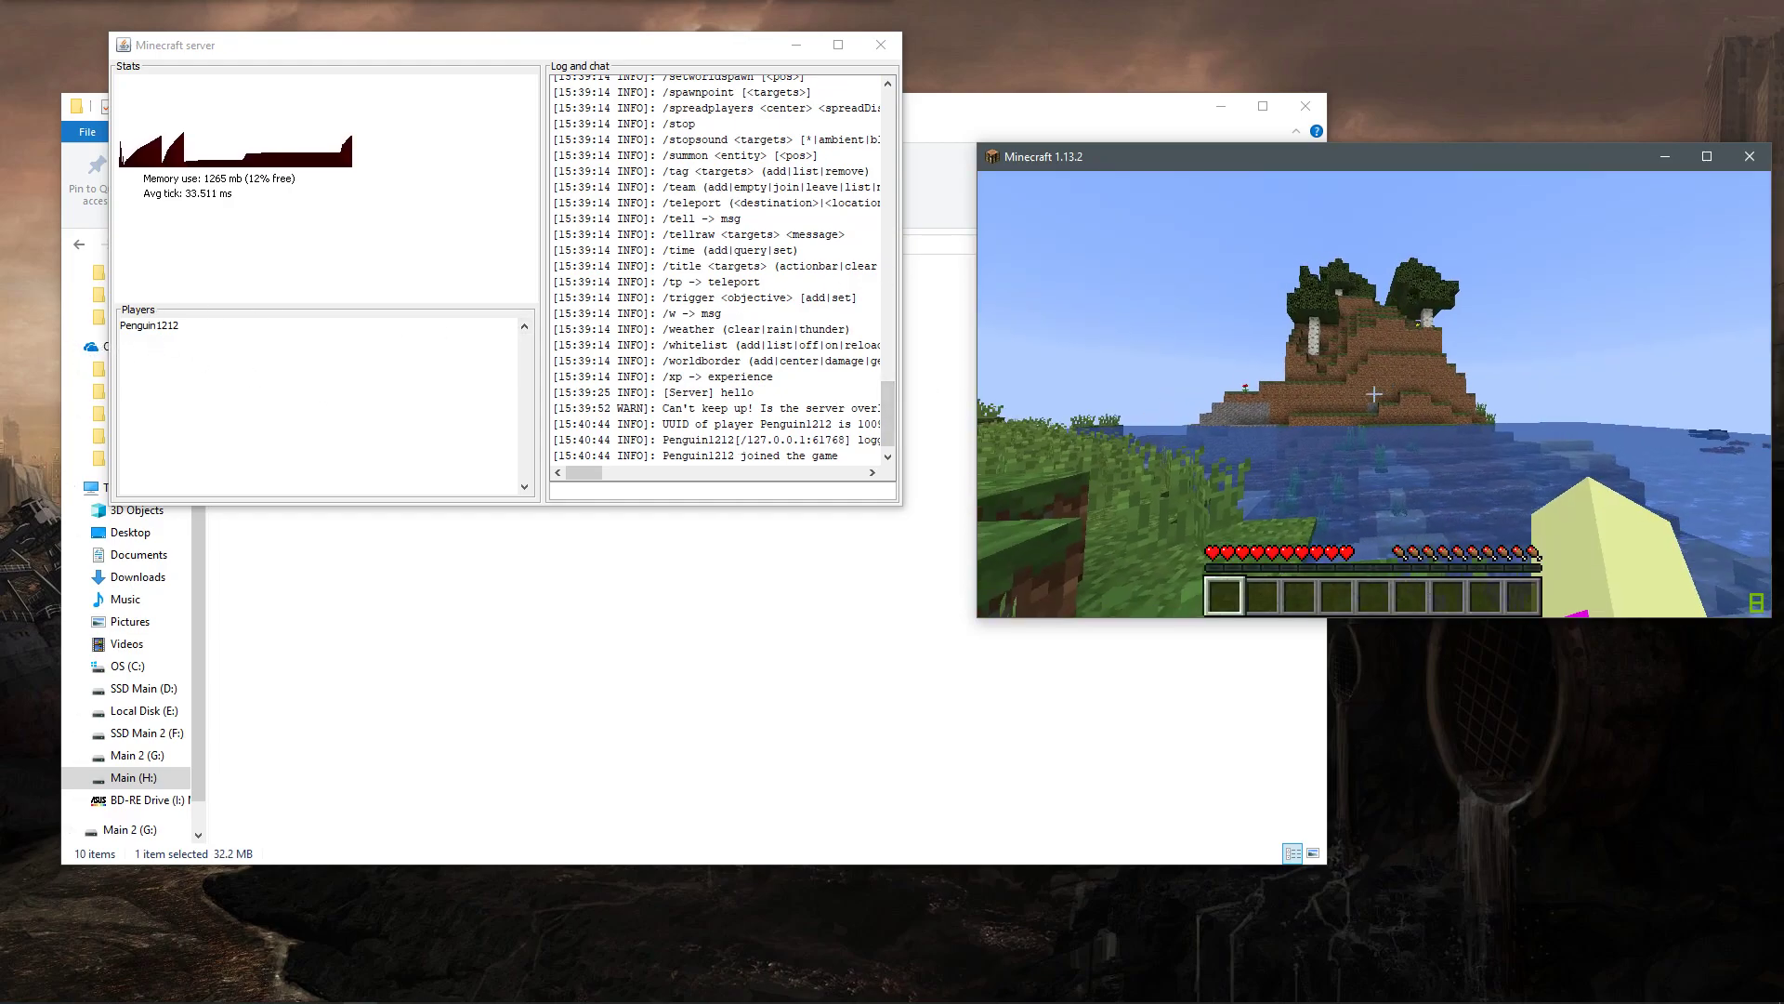
# - Walk the player around the spawn area by the water to test the server world
pyautogui.press('w')
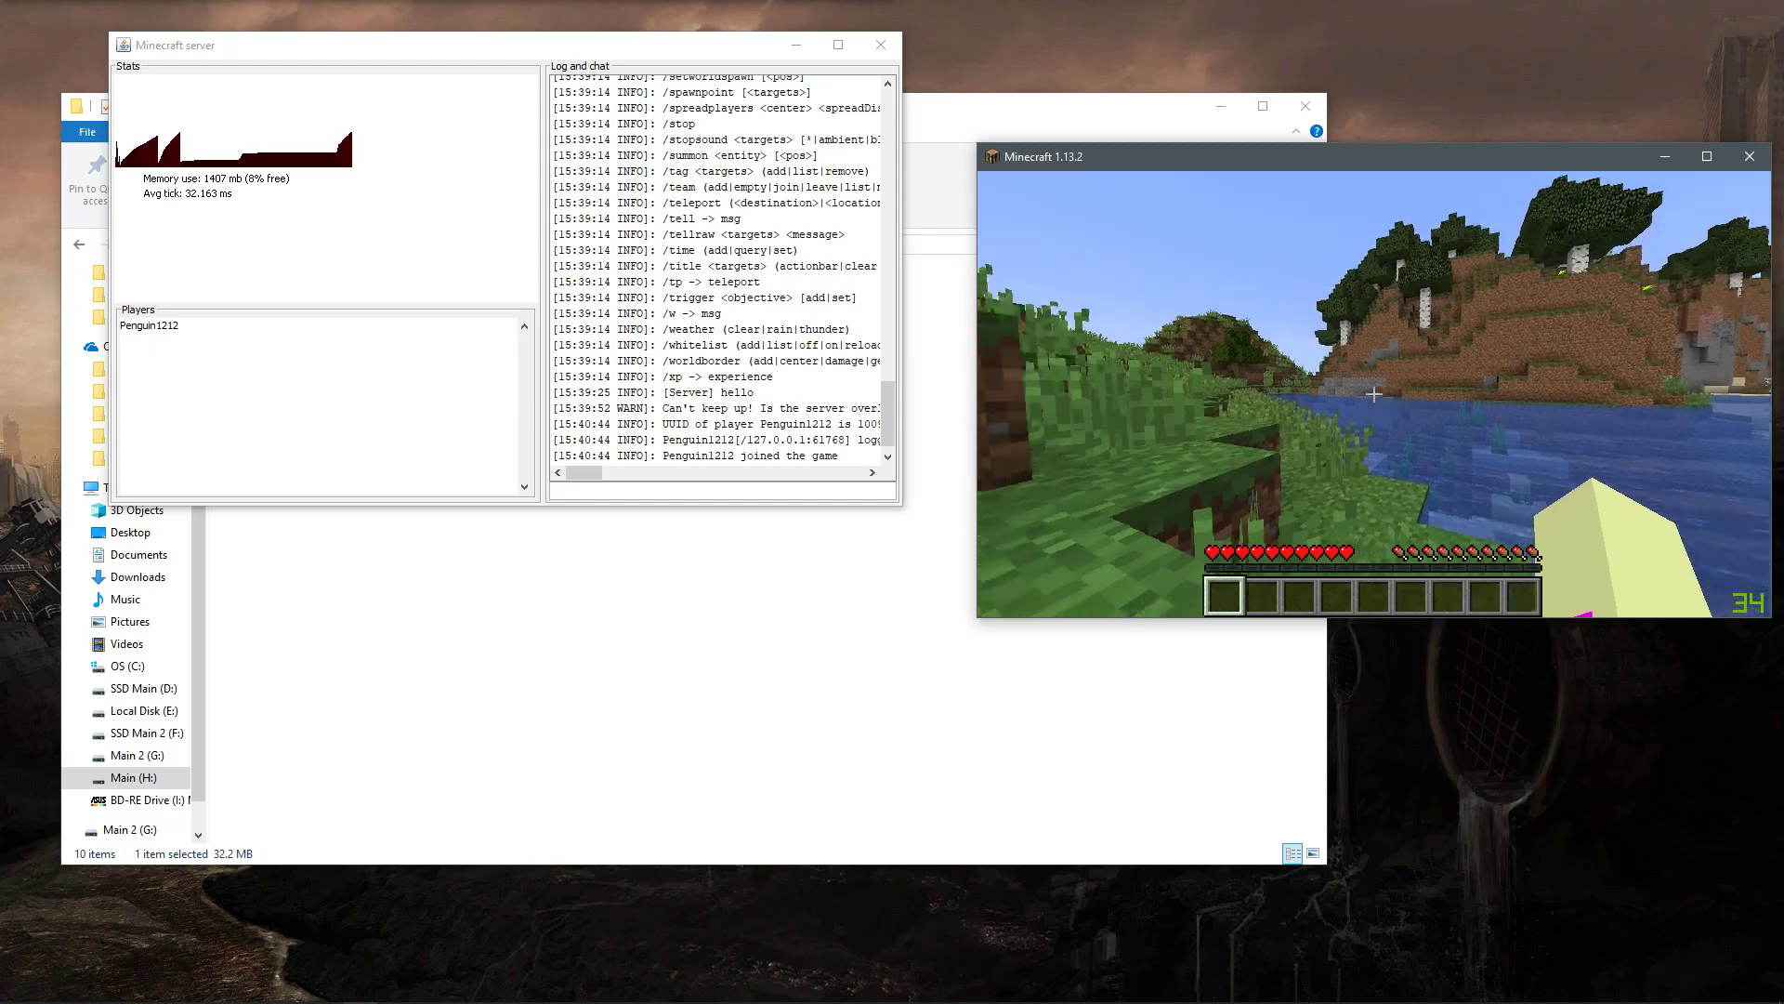
pyautogui.press('w')
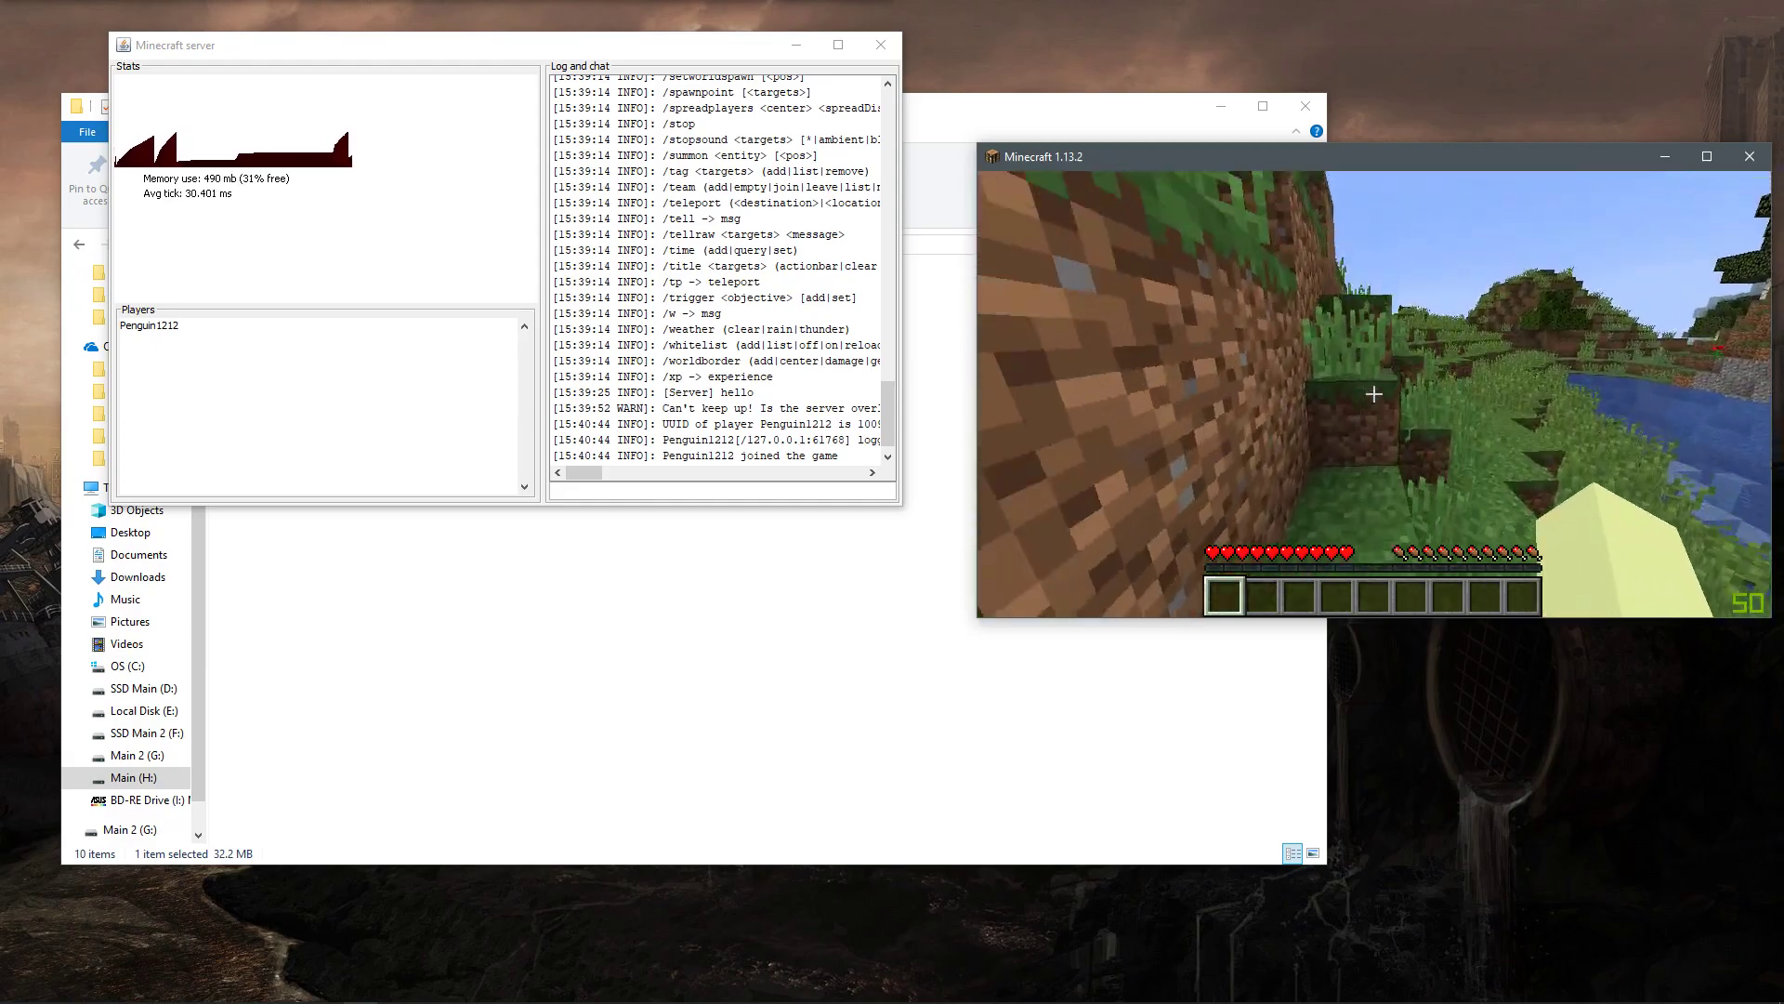
pyautogui.press('w')
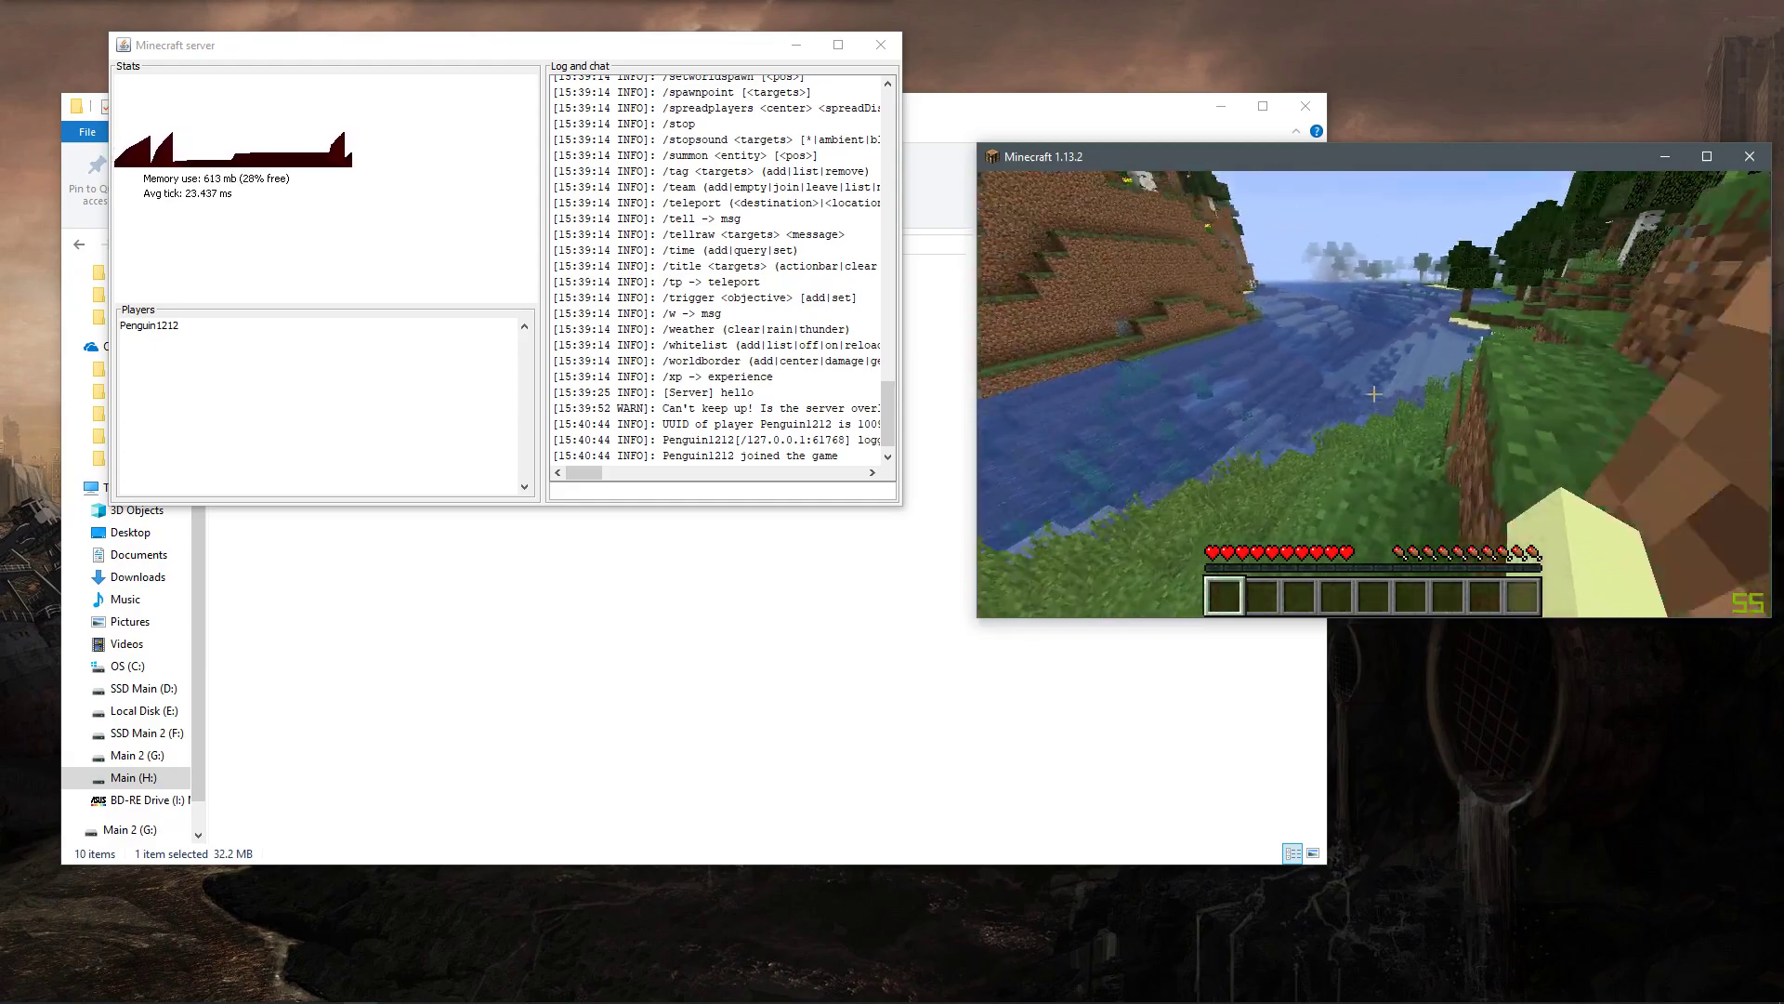
pyautogui.press('w')
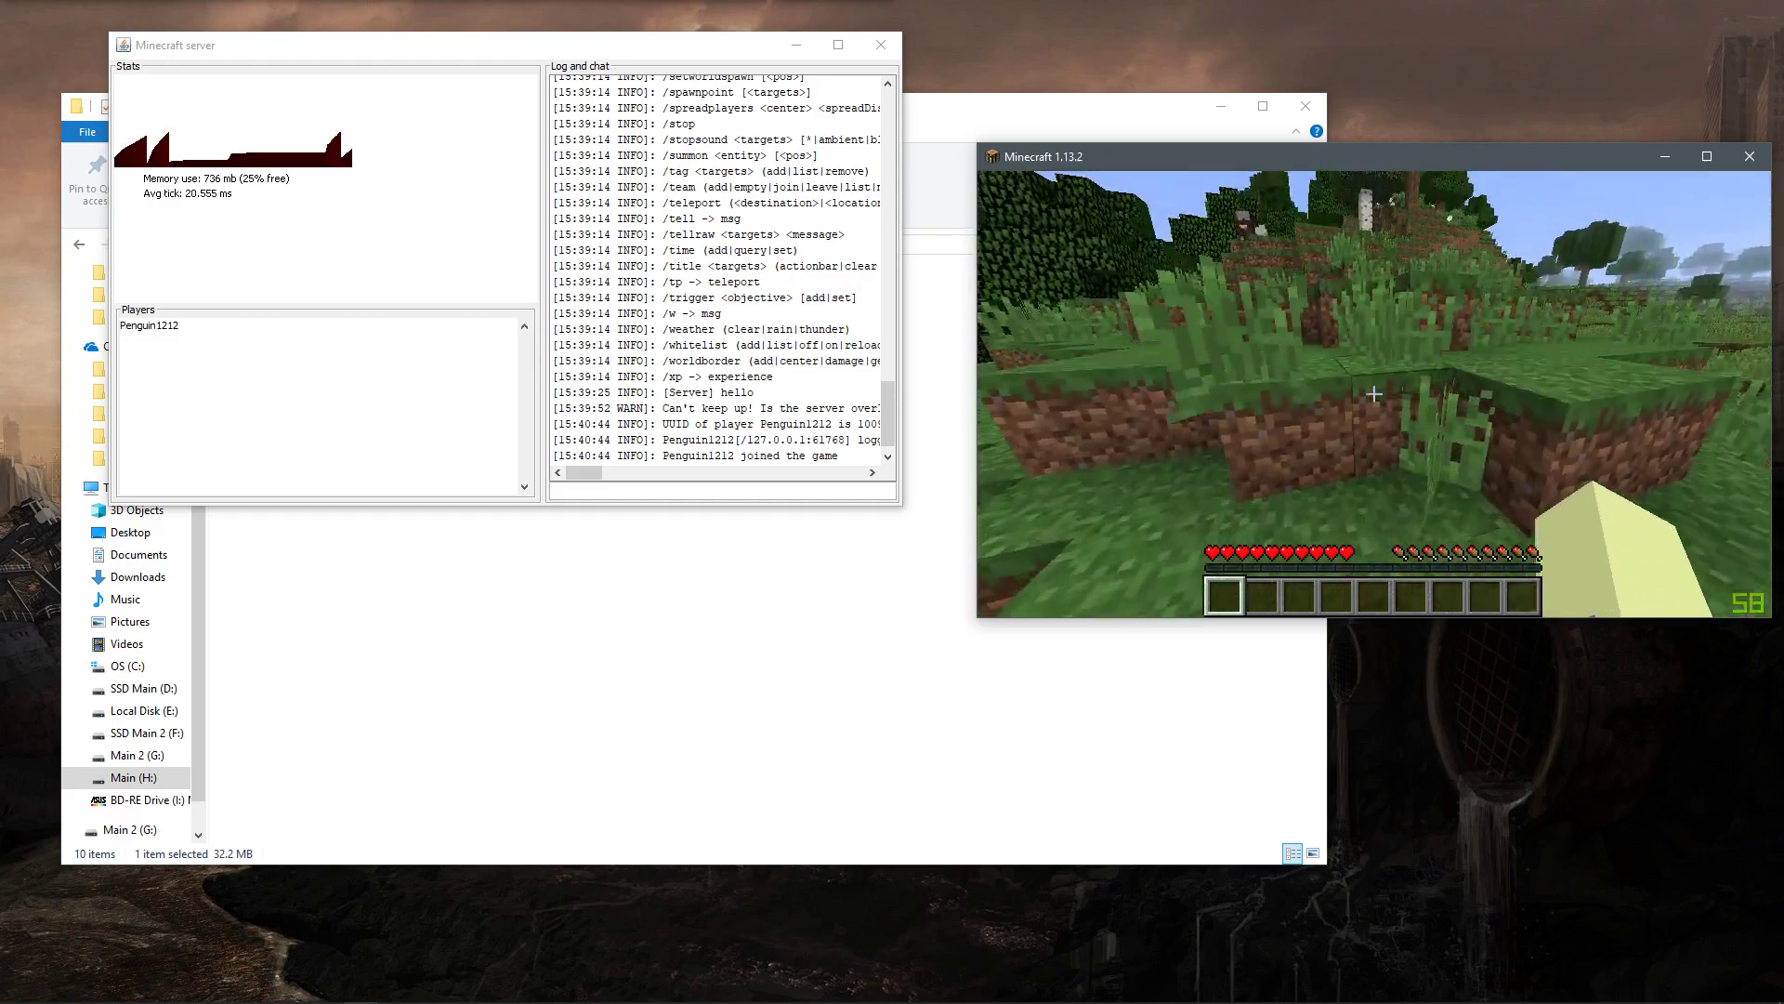
pyautogui.press('s')
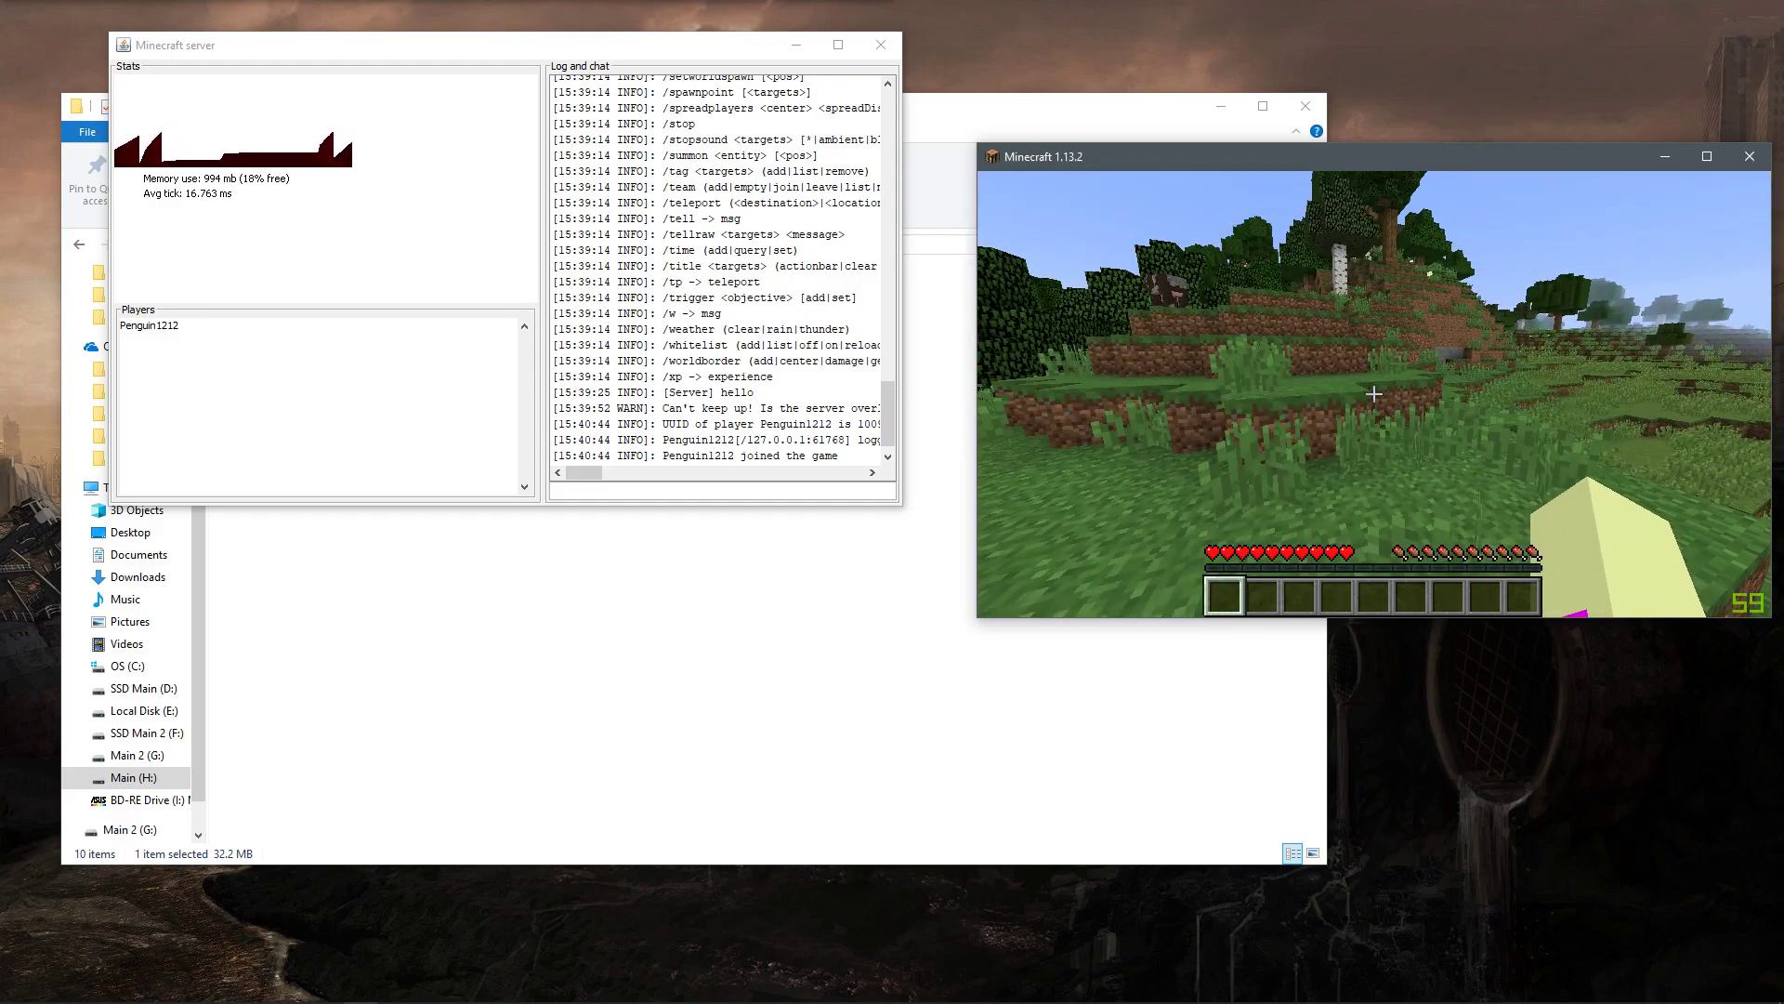
# - Open the game menu and place the Minecraft game window directly next to the server window
pyautogui.press('Escape')
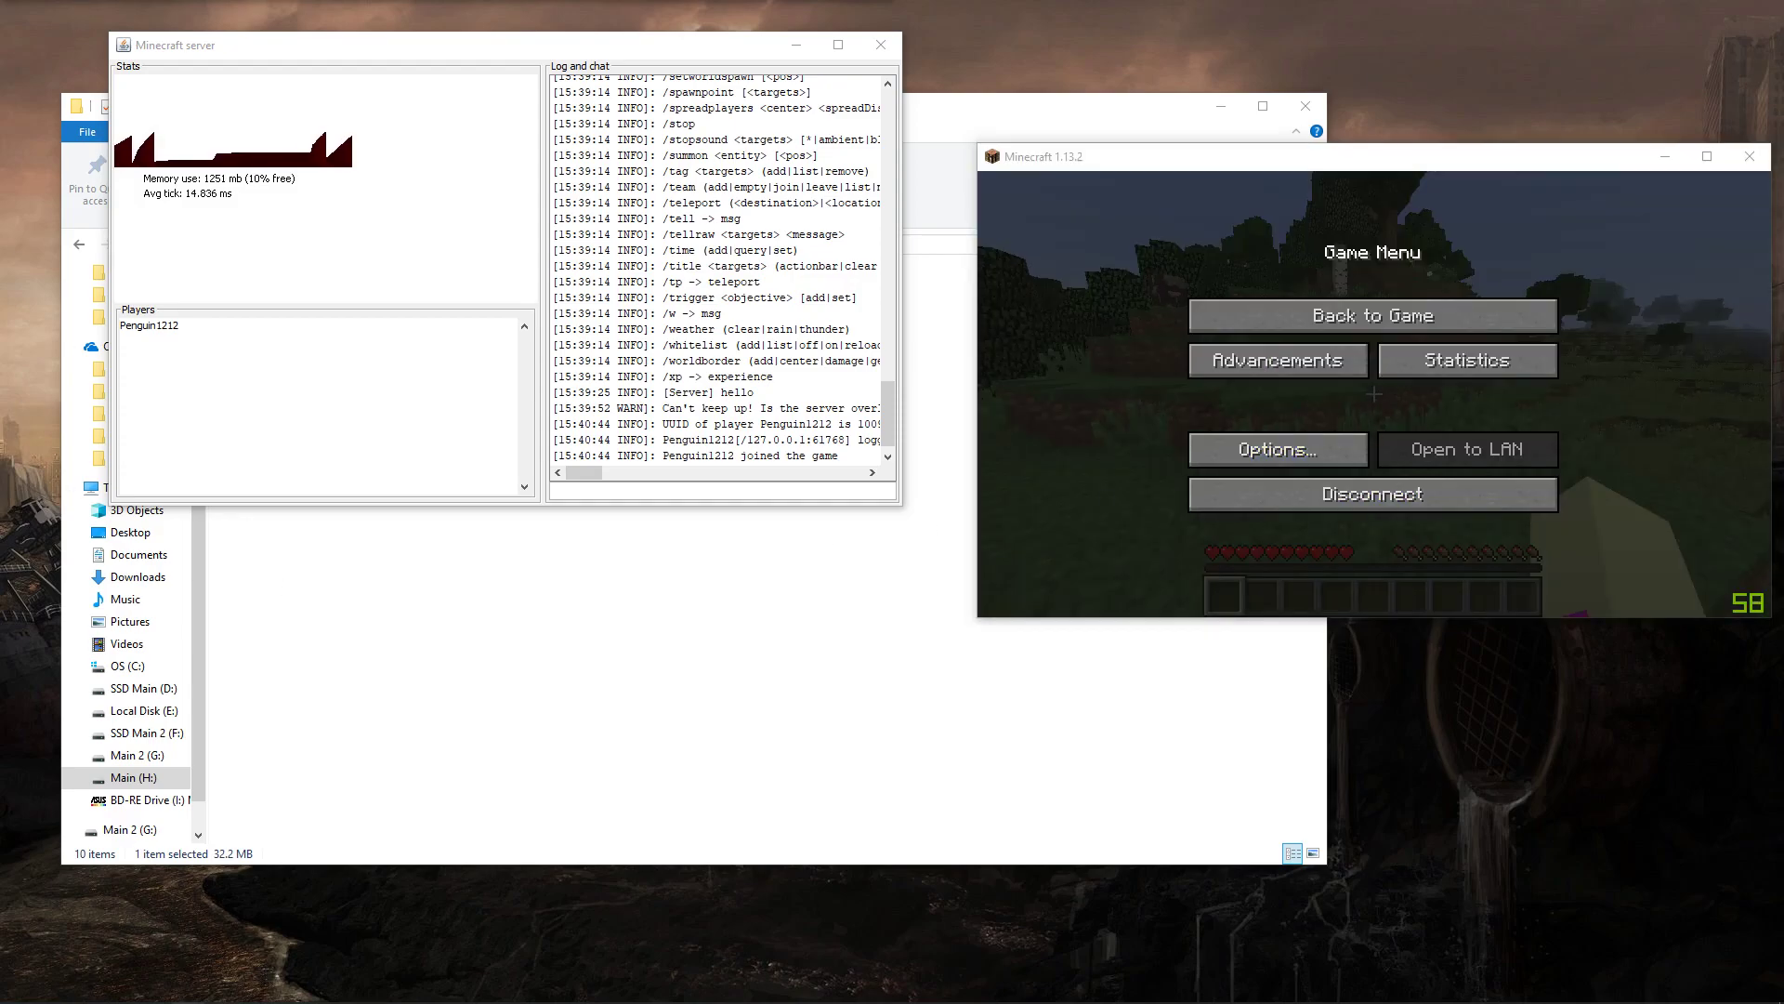
pyautogui.moveTo(1303, 155); pyautogui.dragTo(1234, 58)
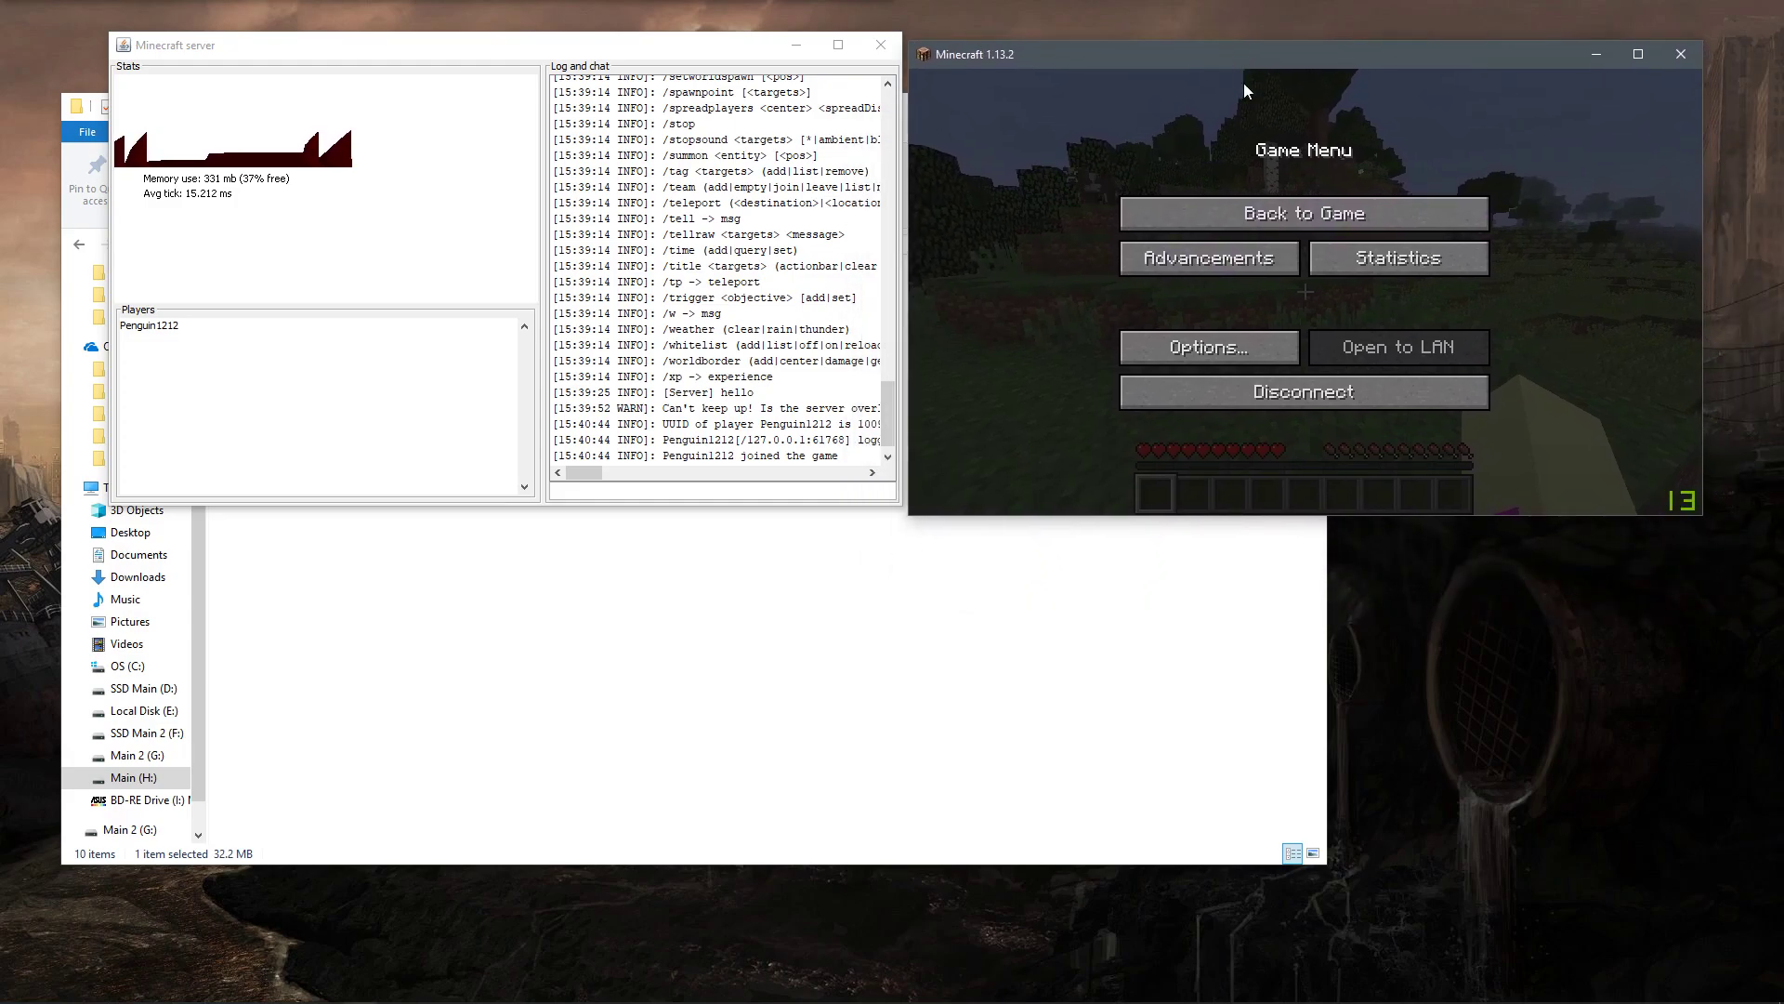
pyautogui.press('Escape')
pyautogui.press('Escape')
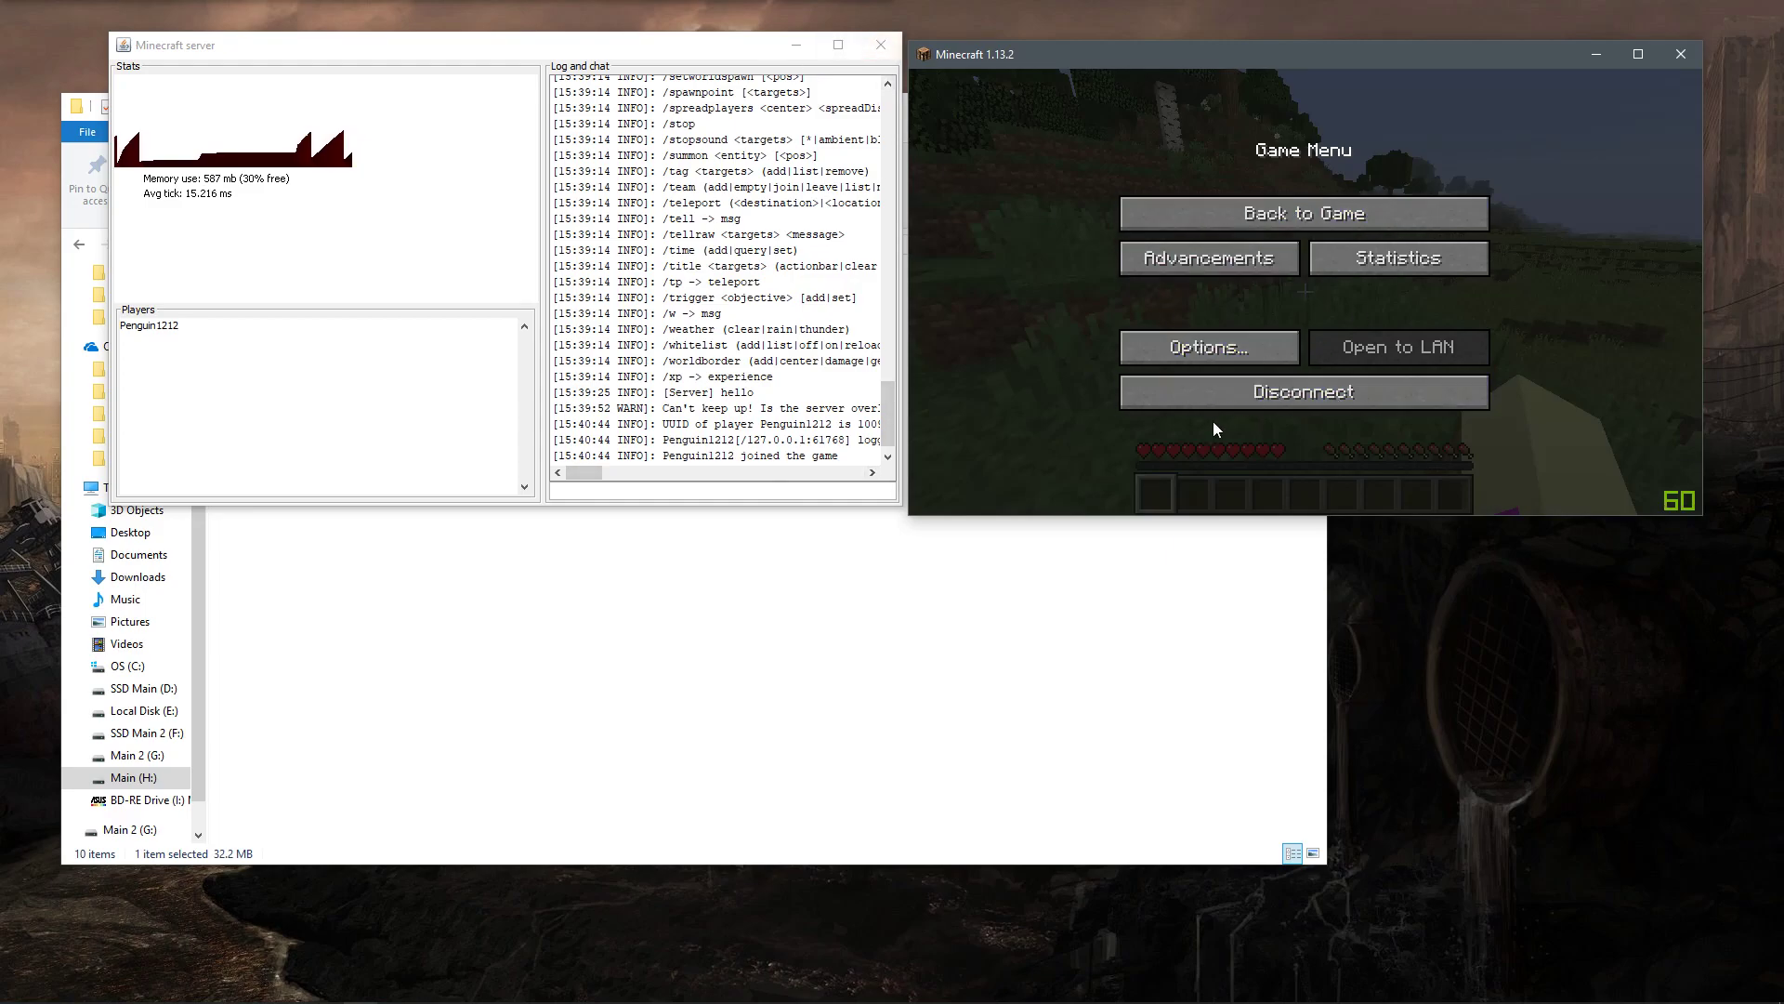
# - Make the connected player a server operator by running the op command with the player's username in the server console
pyautogui.click(622, 493)
pyautogui.write('op')
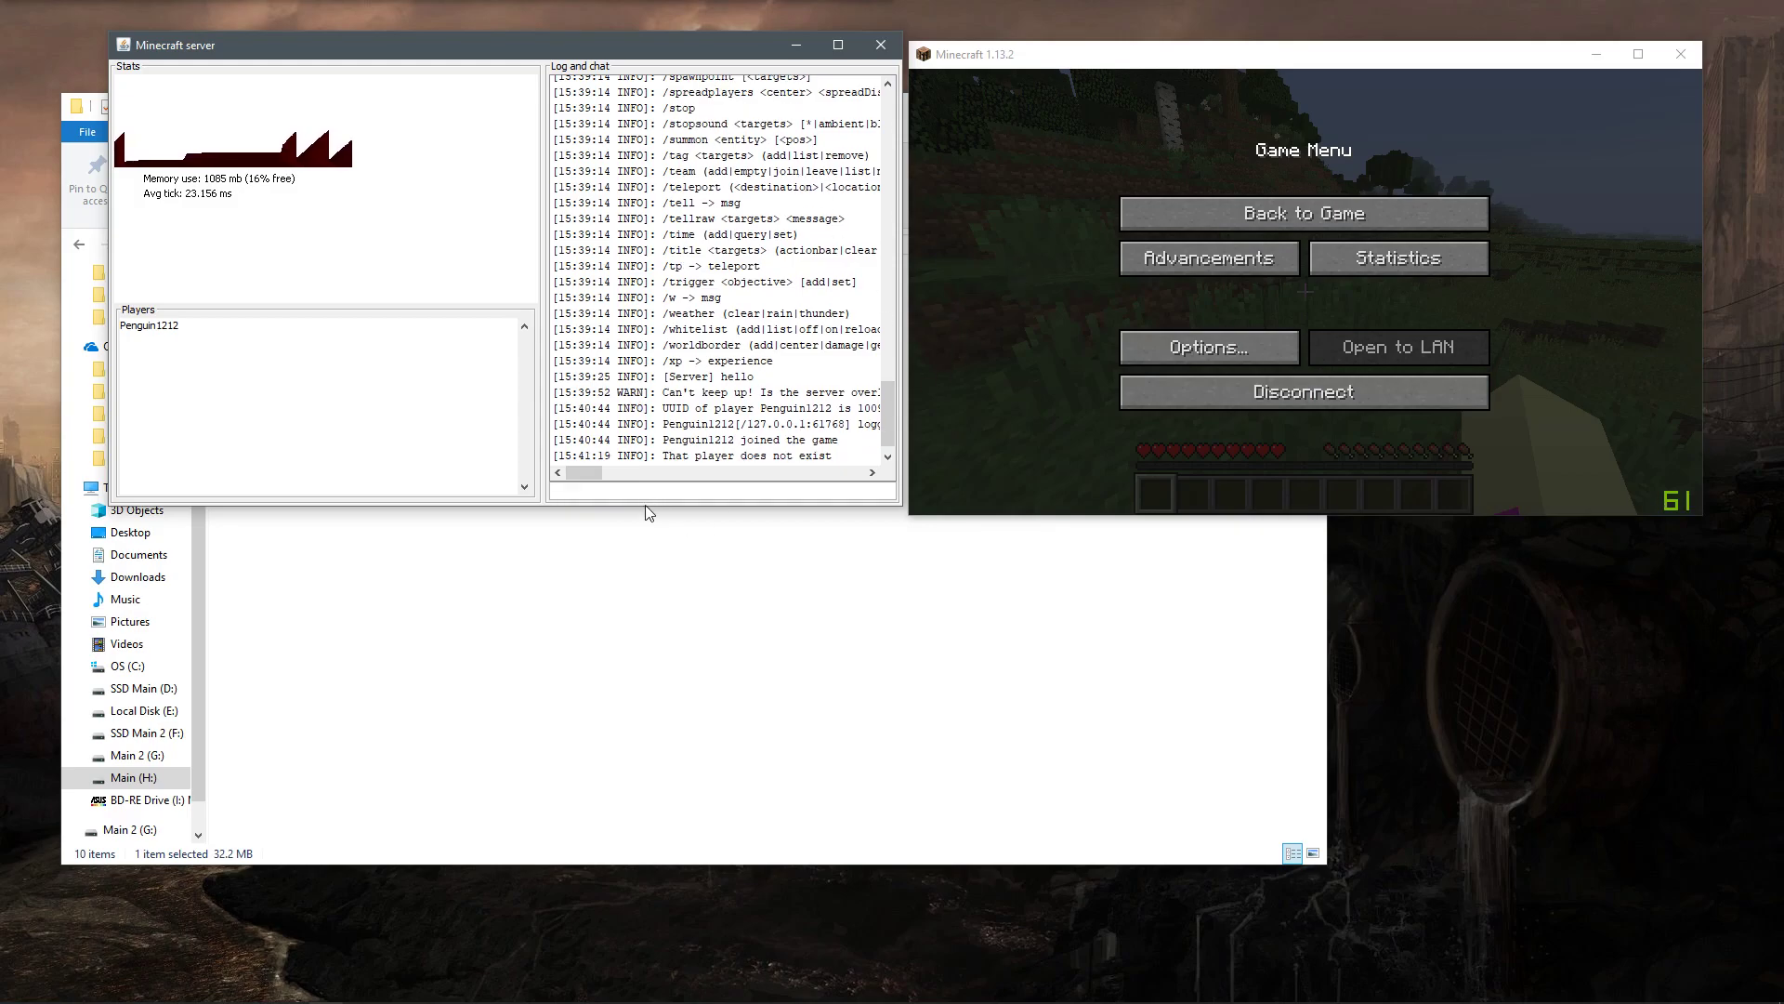
pyautogui.write('op penguin1212')
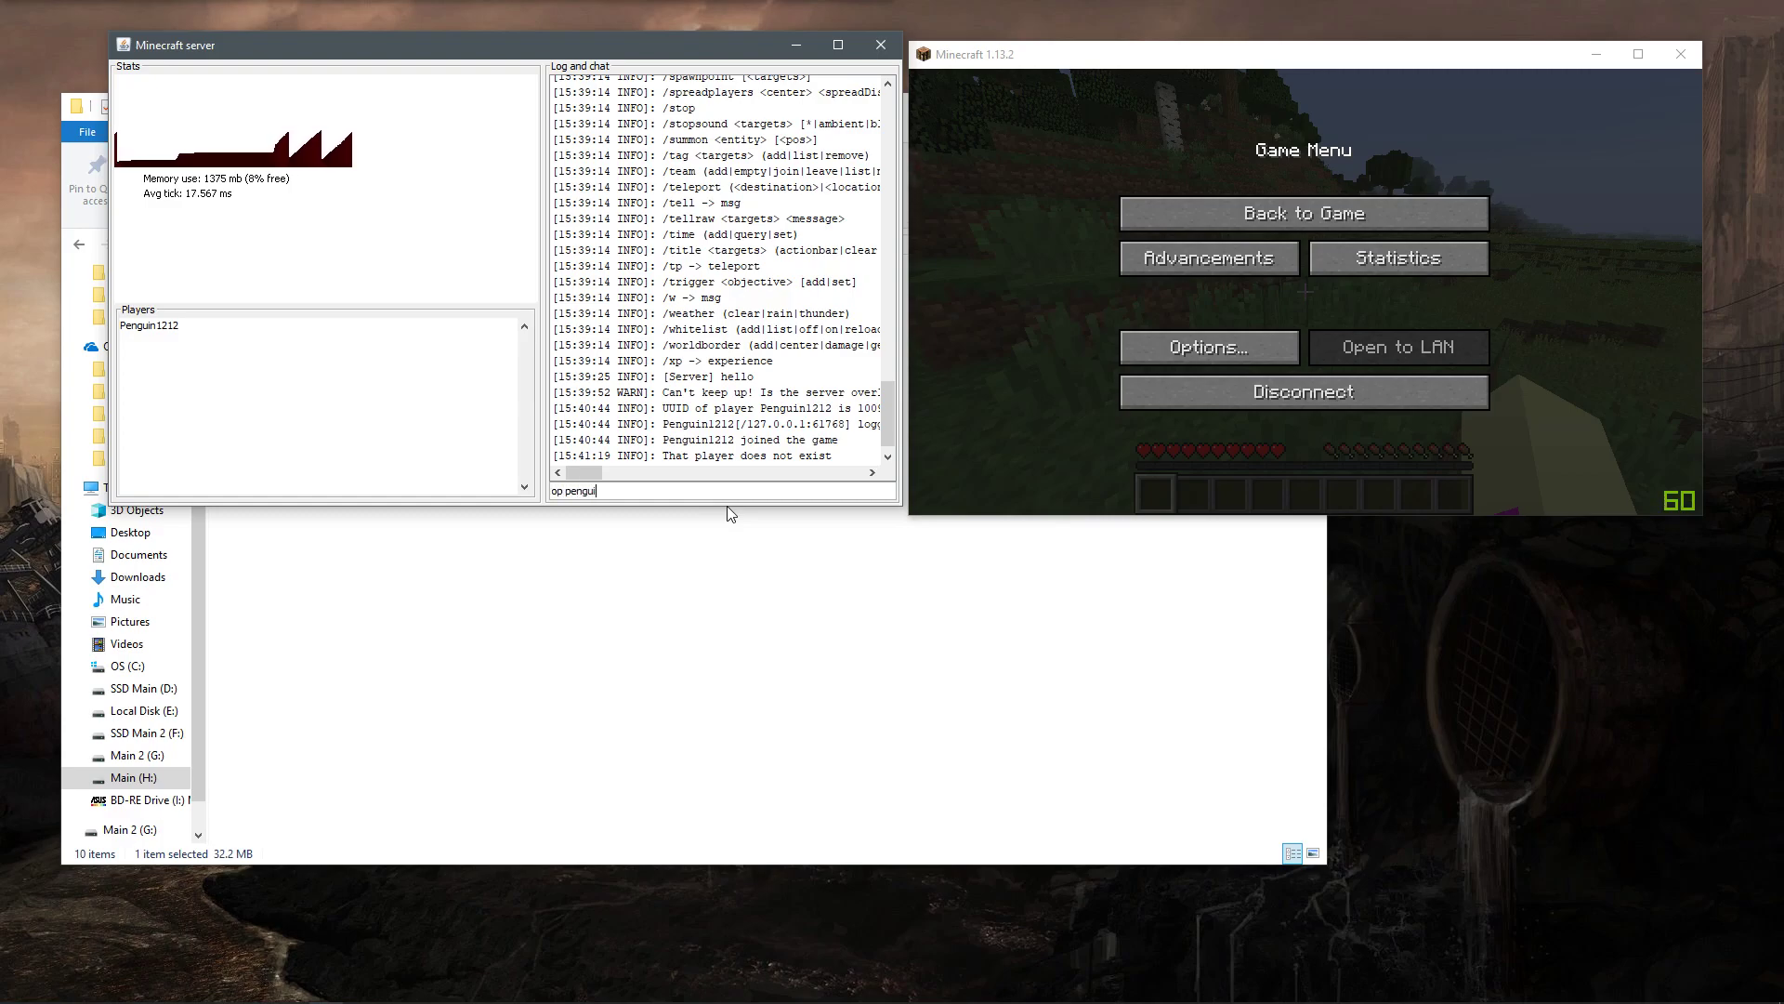
pyautogui.press('Return')
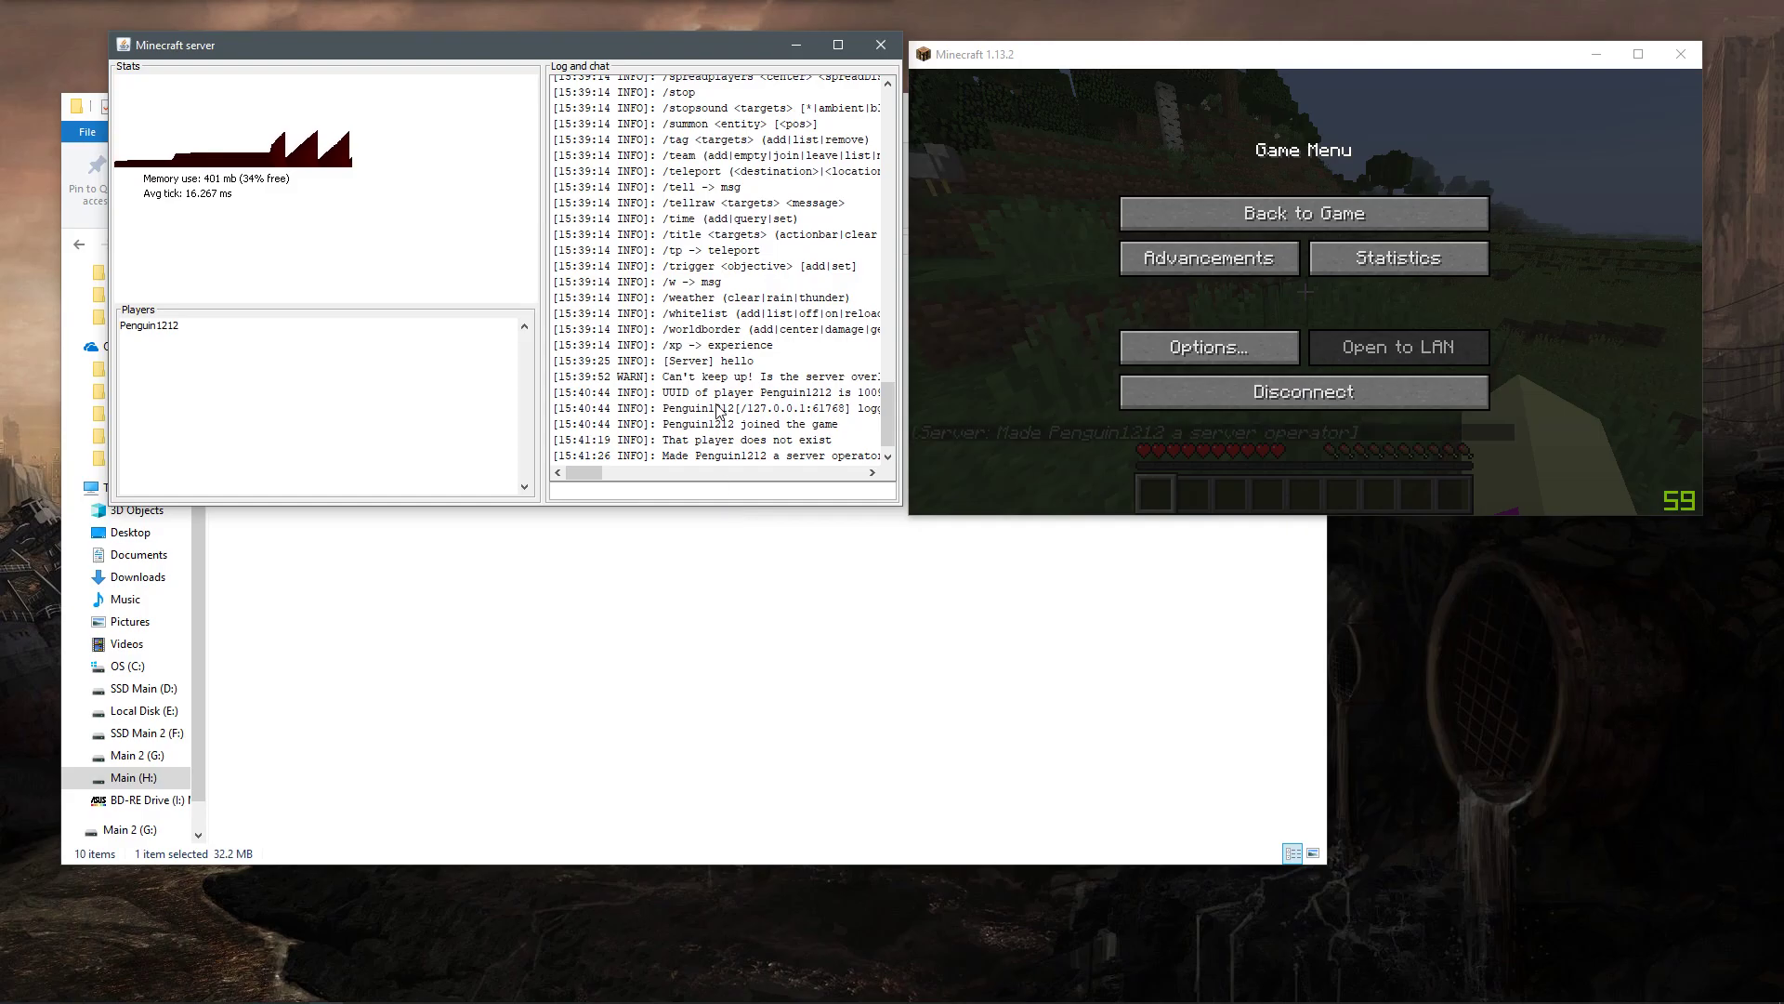
# - Resume the game and walk the player across the grass along the edge of the trees
pyautogui.click(979, 251)
pyautogui.press('Escape')
pyautogui.press('w')
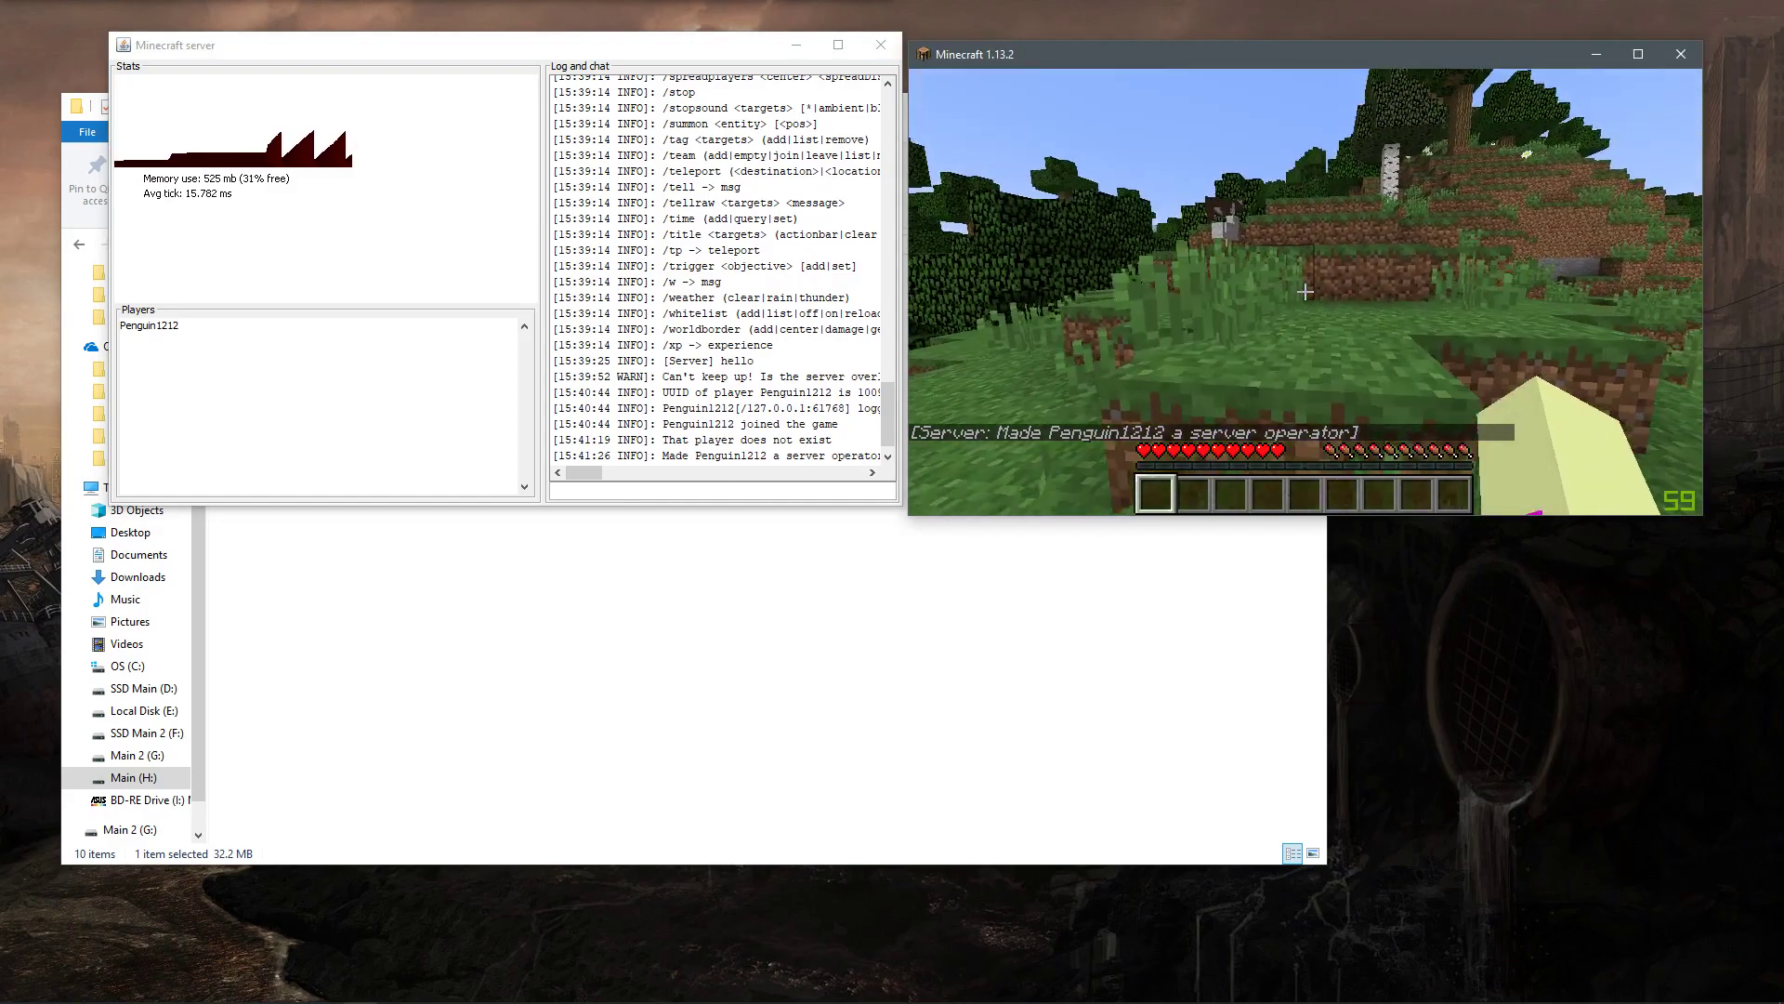
pyautogui.press('w')
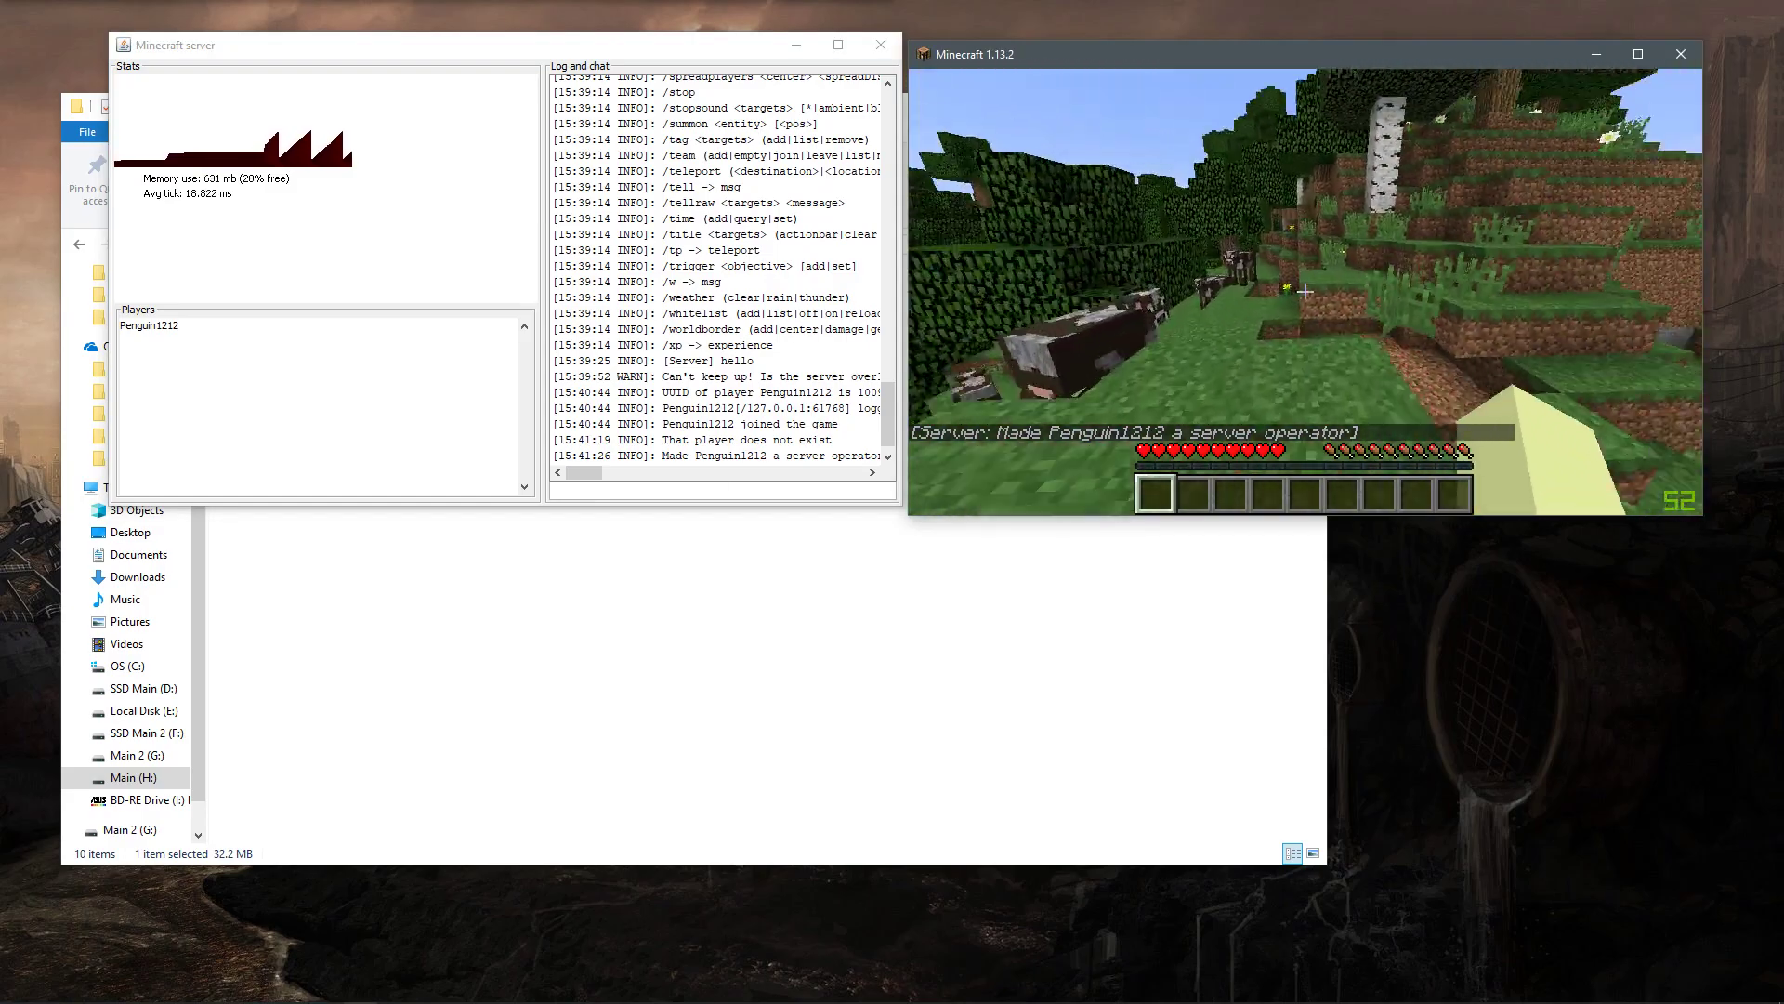
# - Pause the game and shut down the server by running the stop command in the server console
pyautogui.press('Escape')
pyautogui.click(841, 489)
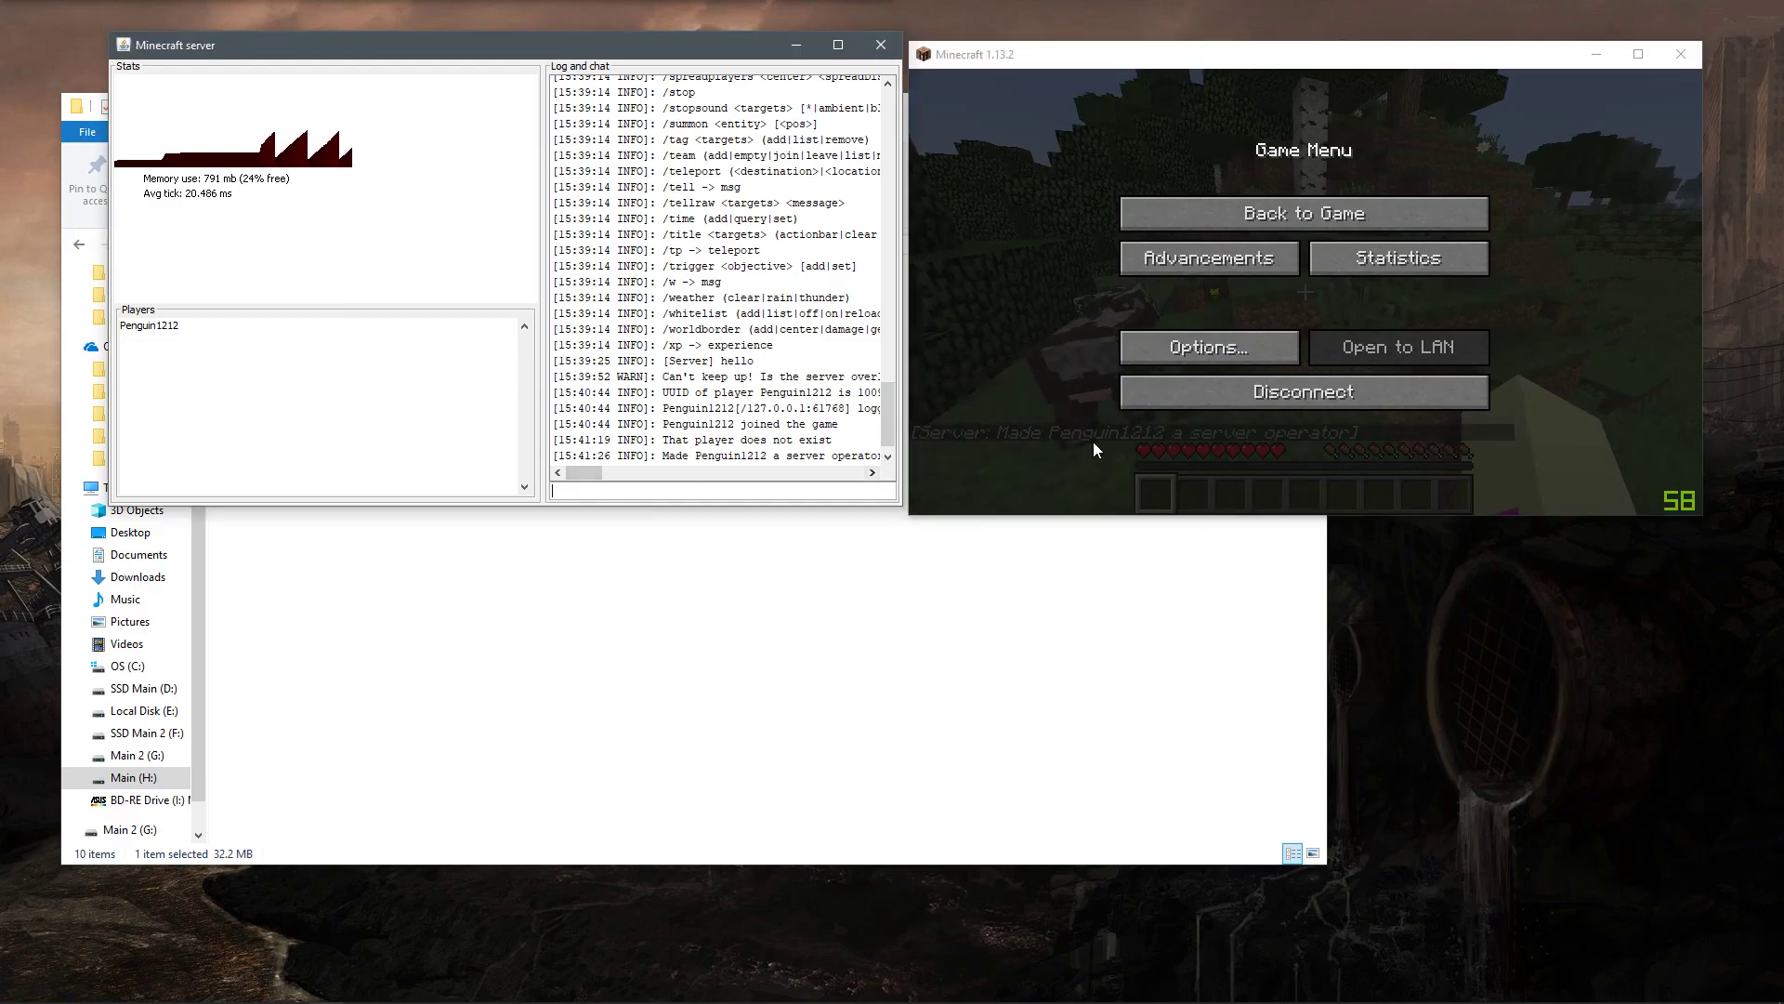
pyautogui.write('stop')
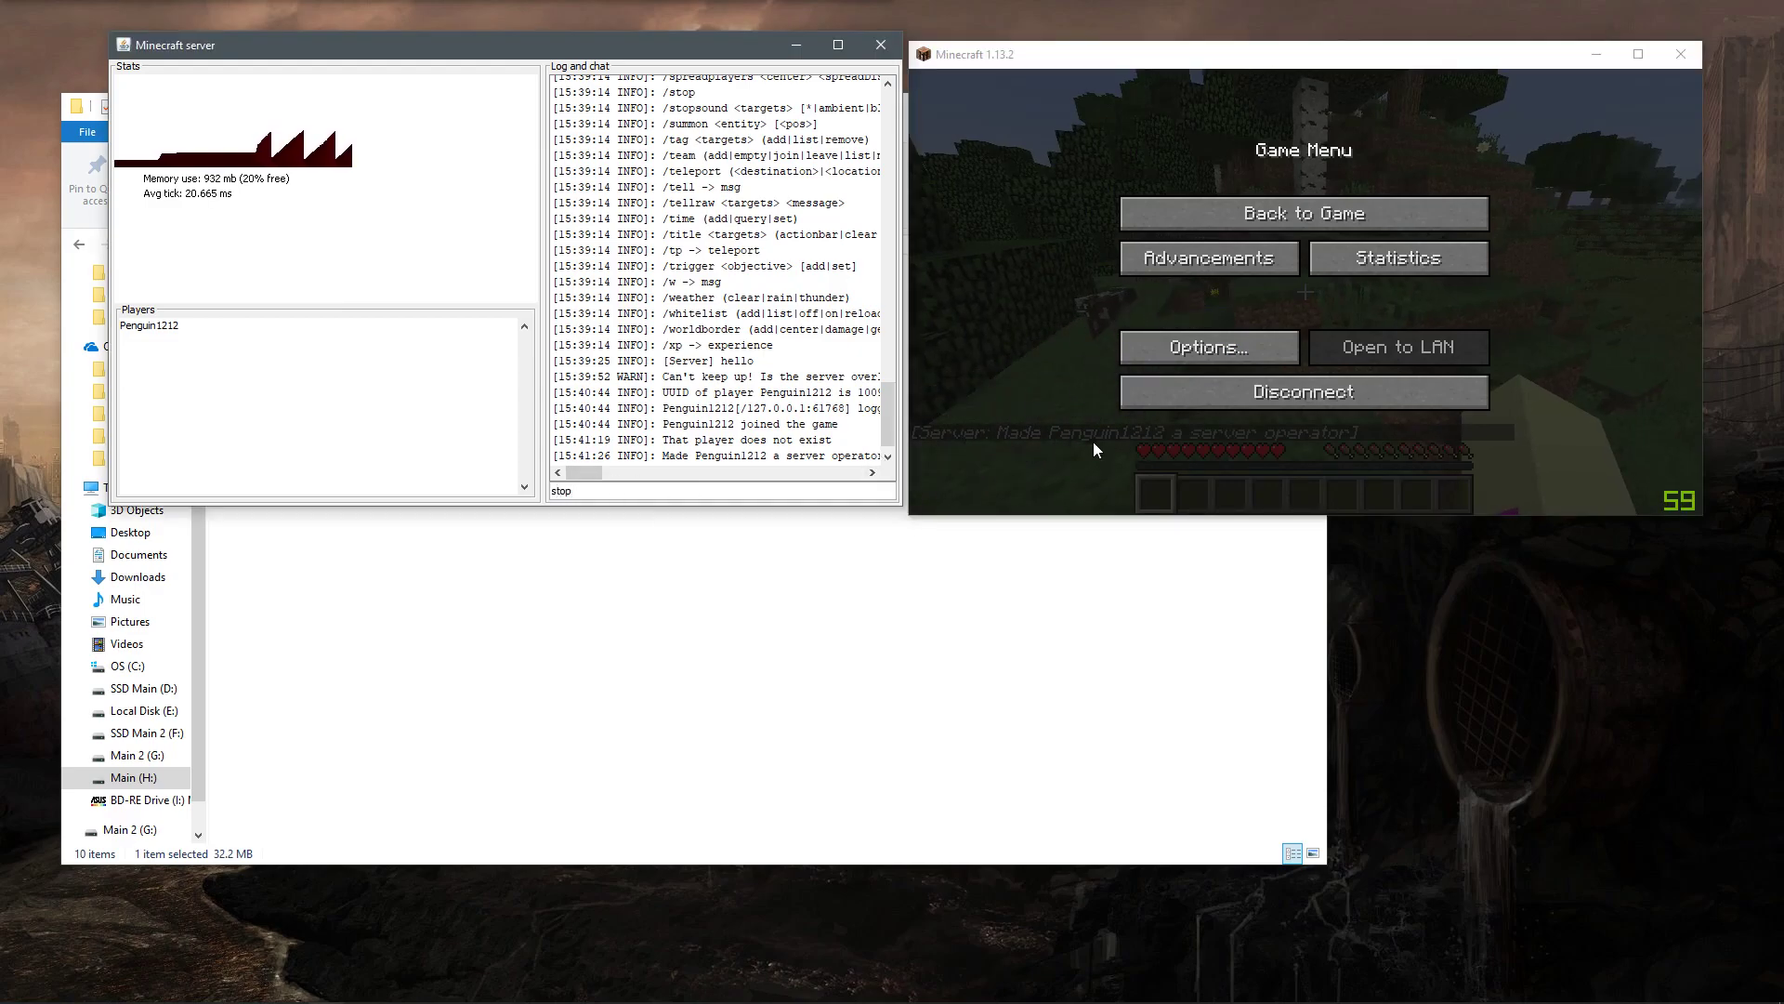
pyautogui.press('Return')
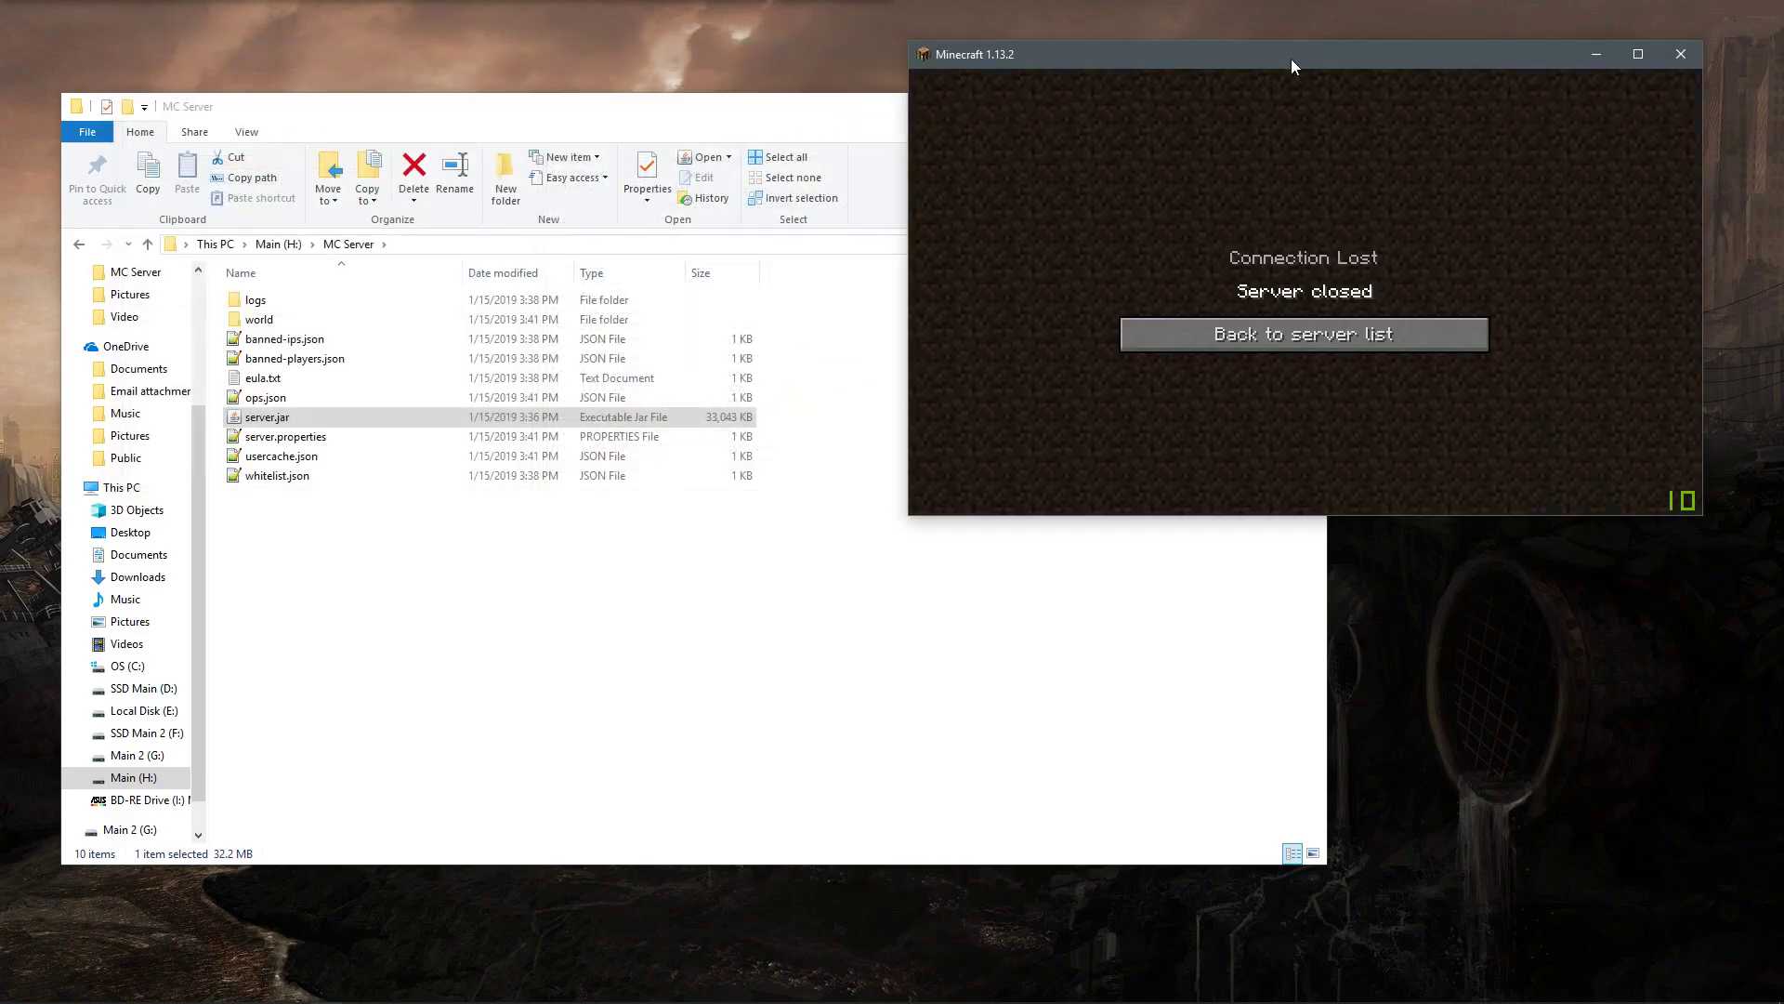
# - Return to the Minecraft title screen from the lost connection screen and close the game
pyautogui.click(1319, 338)
pyautogui.click(1511, 477)
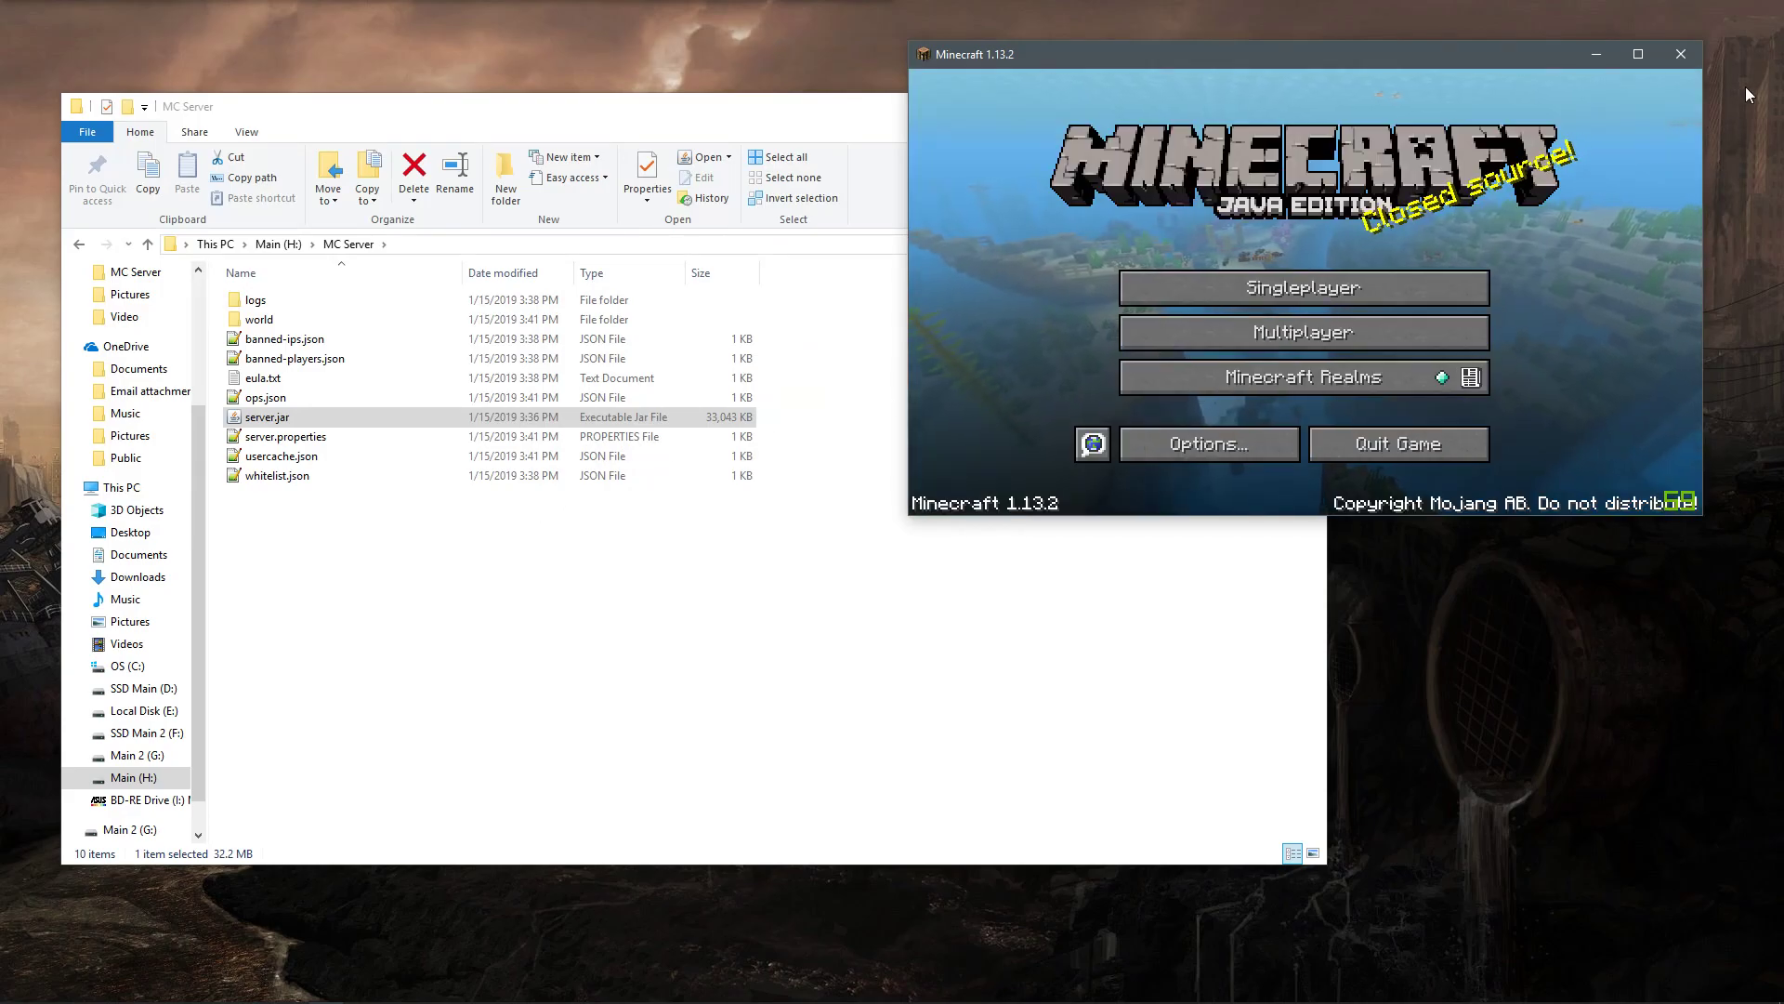
pyautogui.click(1681, 54)
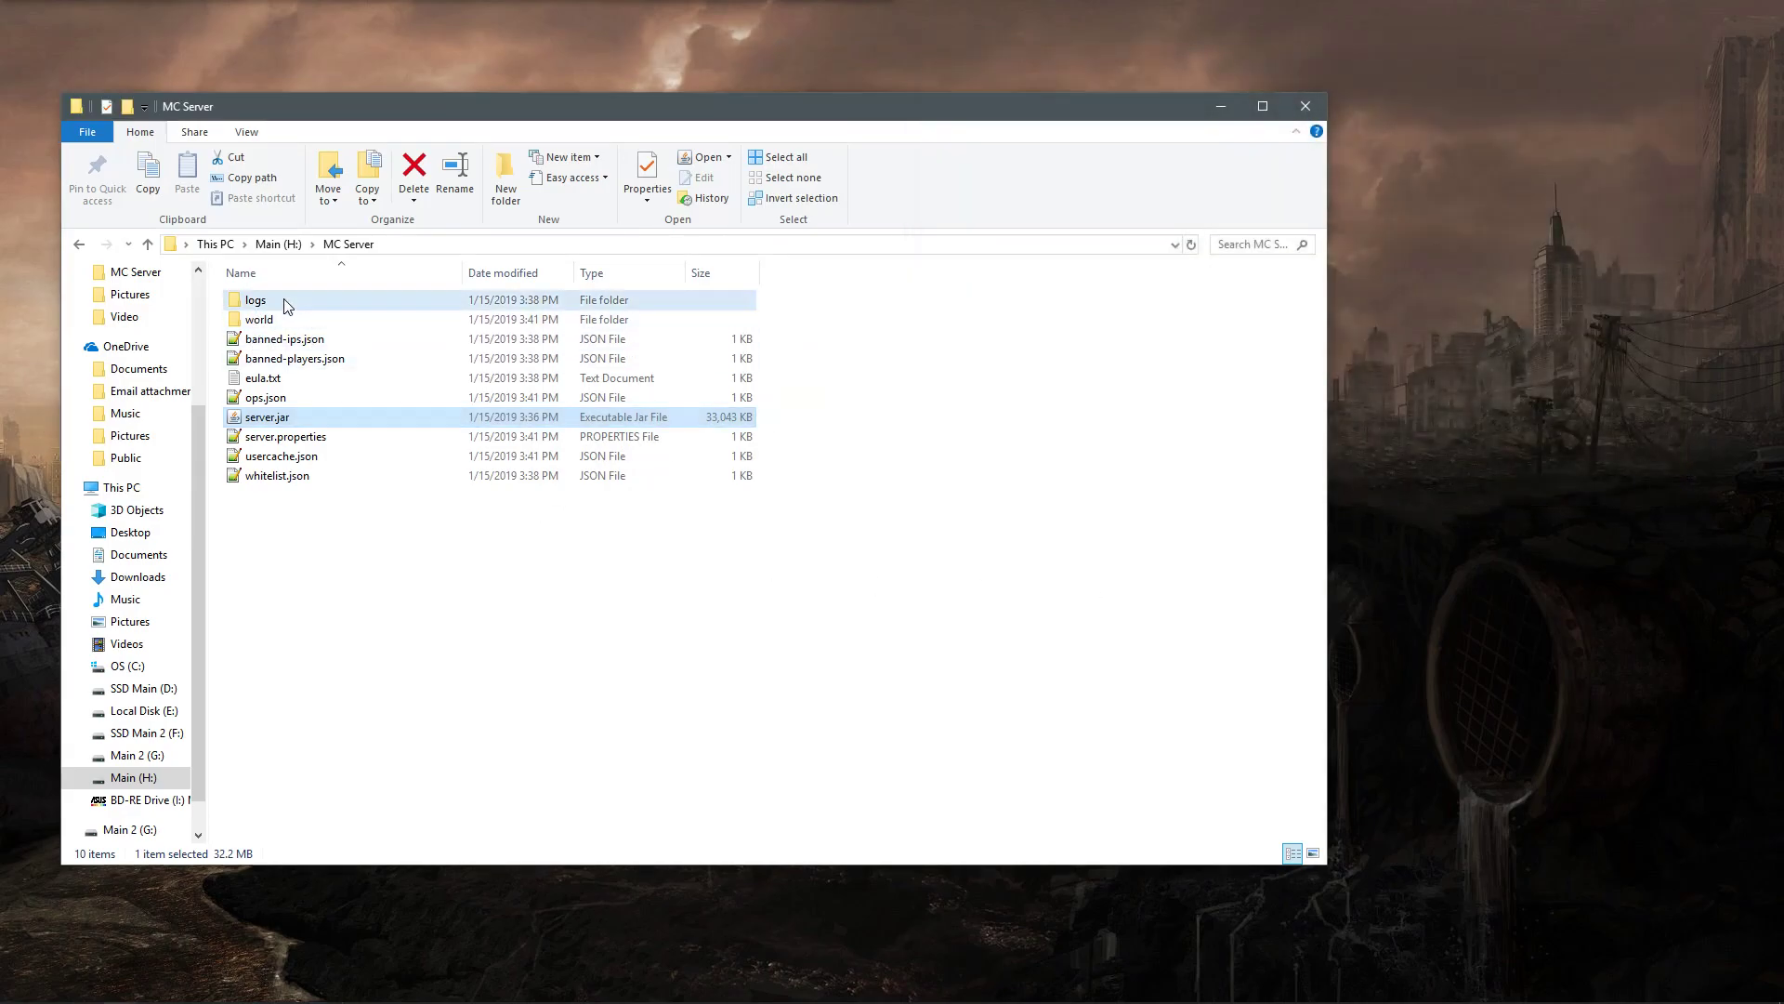
# - Open the world folder inside MC Server, examine its files and subfolders, and return to MC Server
pyautogui.doubleClick(264, 319)
pyautogui.moveTo(251, 534); pyautogui.dragTo(278, 297)
pyautogui.click(344, 378)
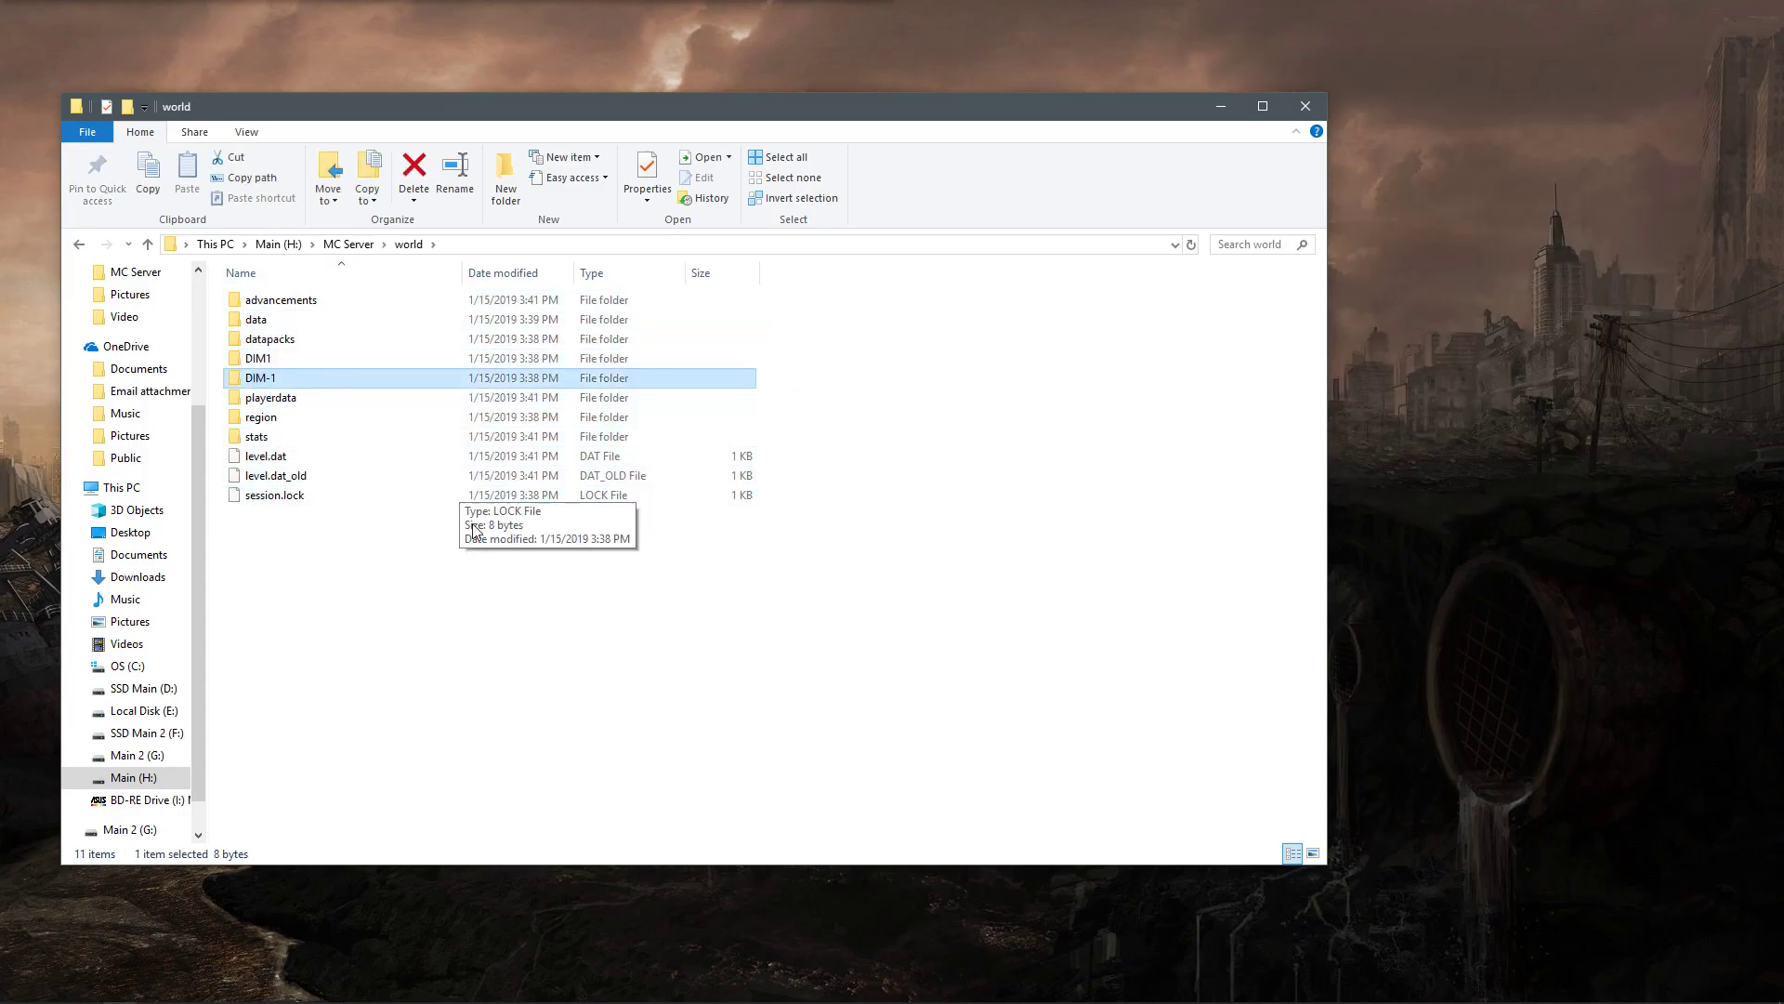
pyautogui.click(81, 245)
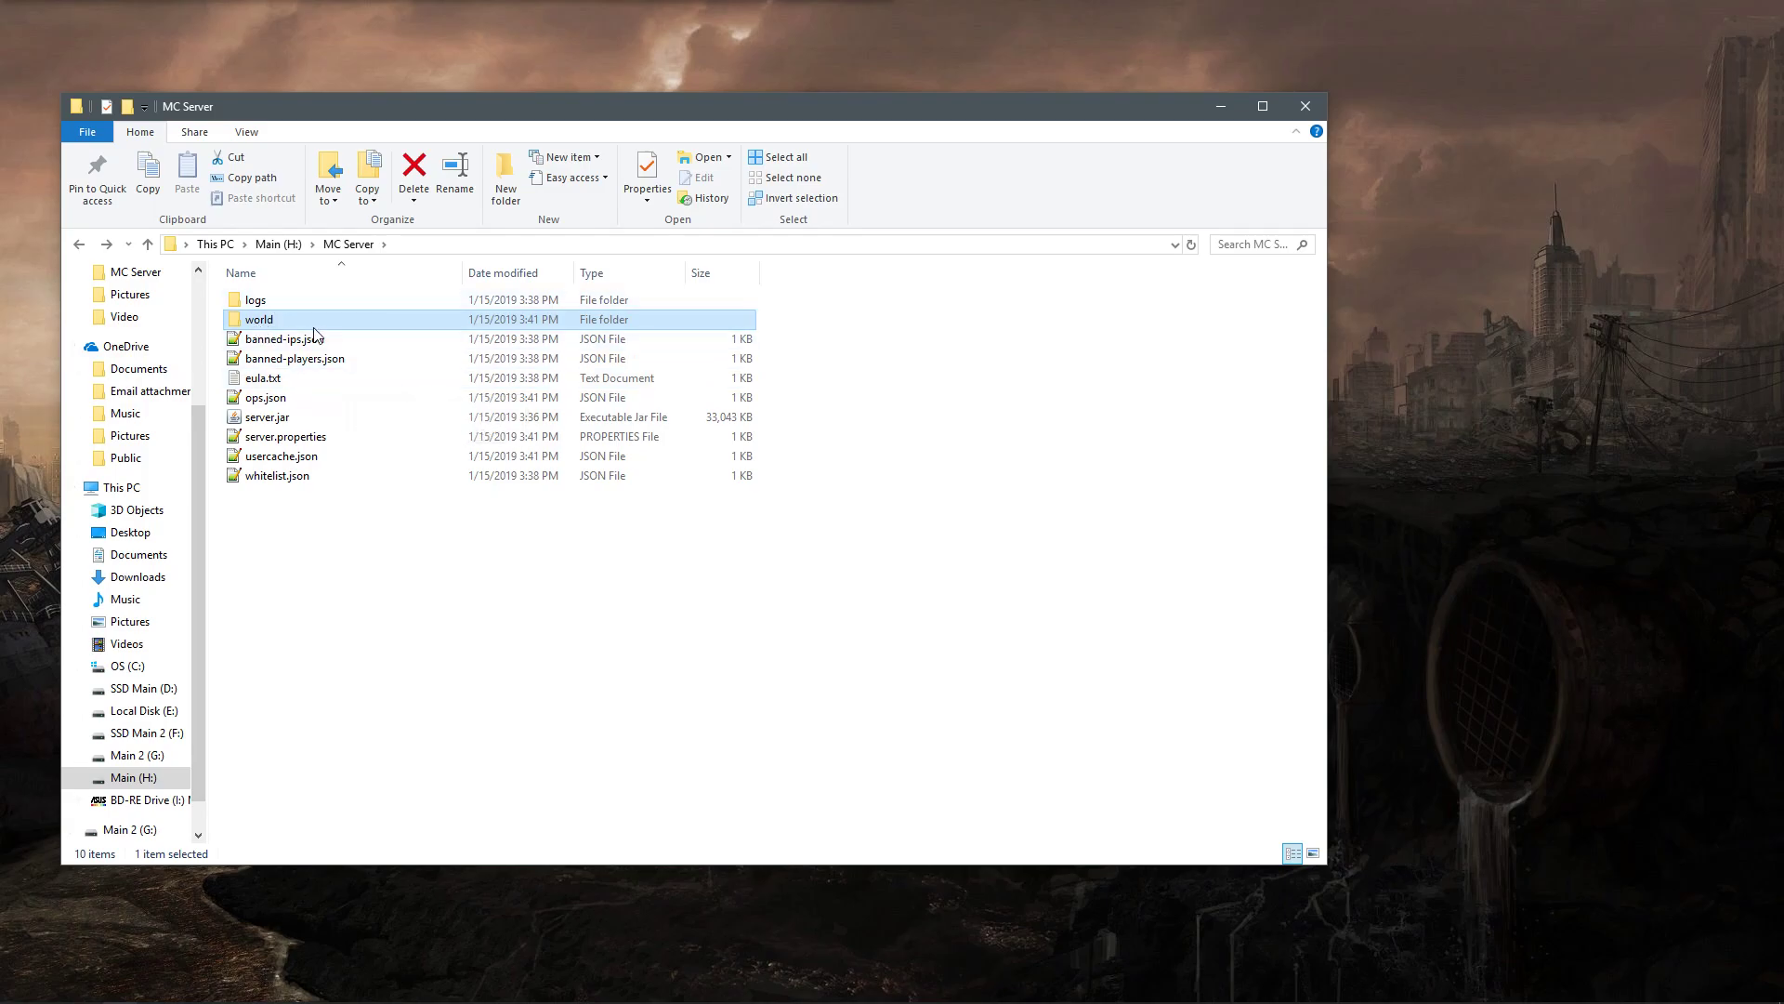
# - Open server.properties for editing, clear the value of level-name, and close the editor
pyautogui.rightClick(278, 436)
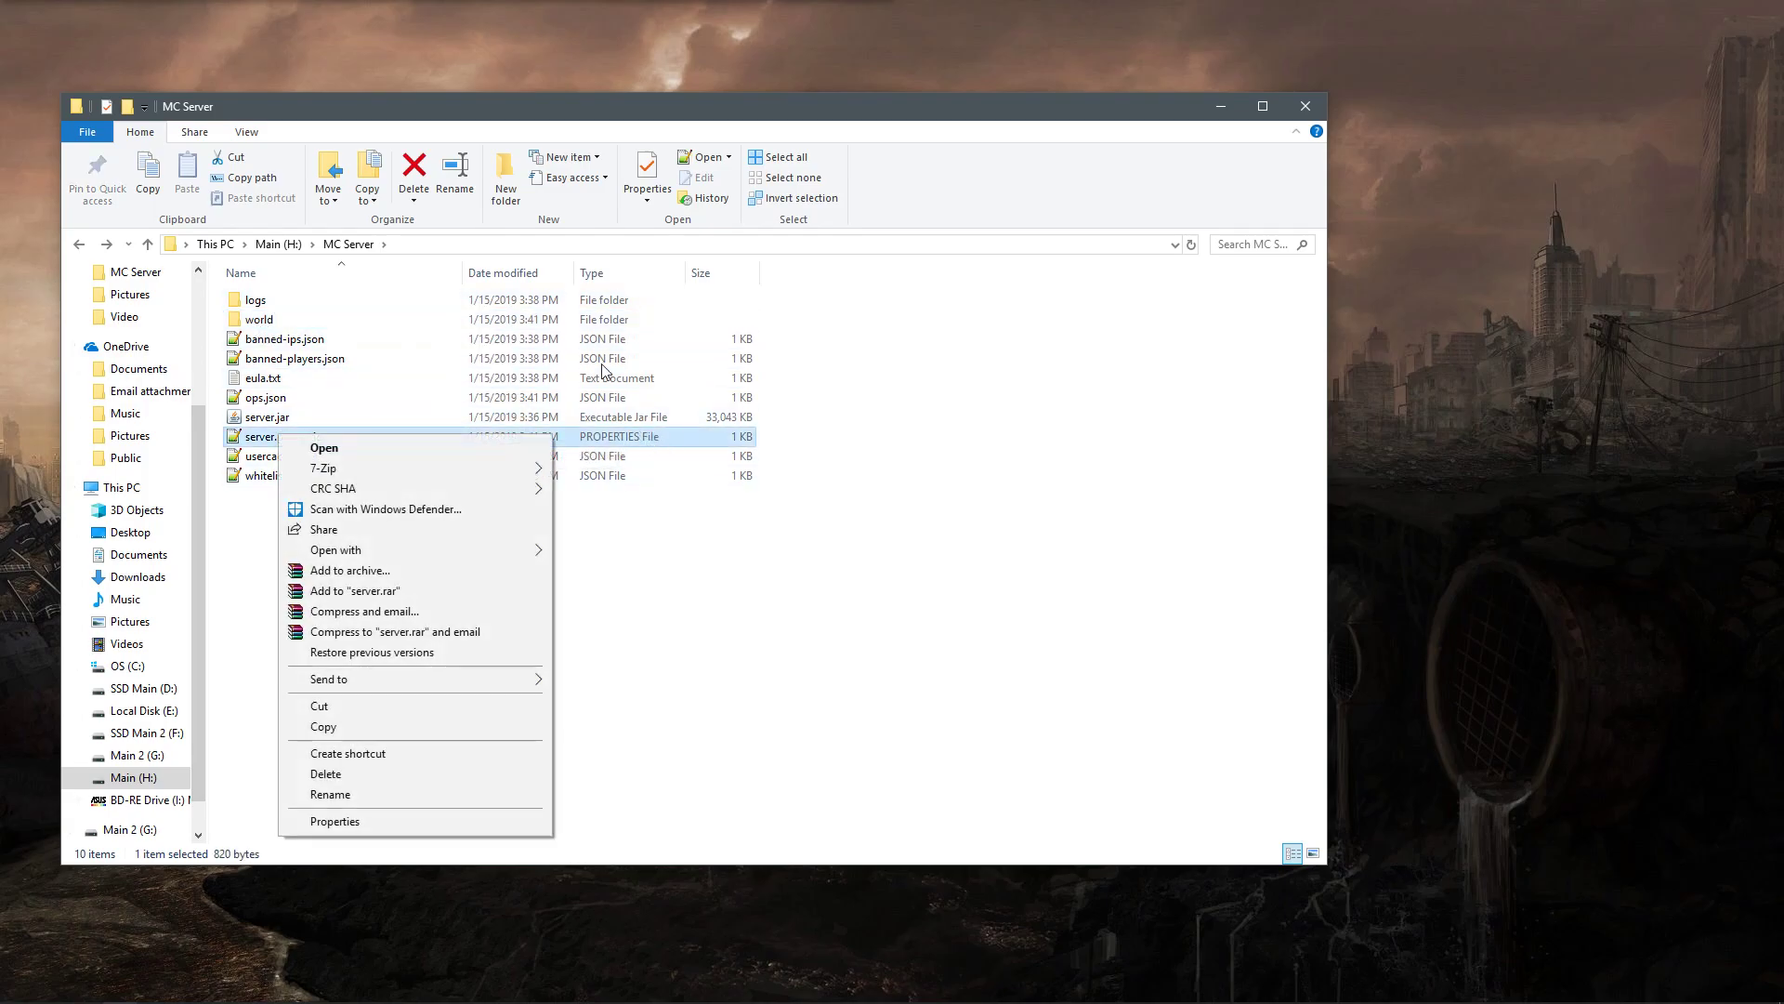
pyautogui.click(349, 449)
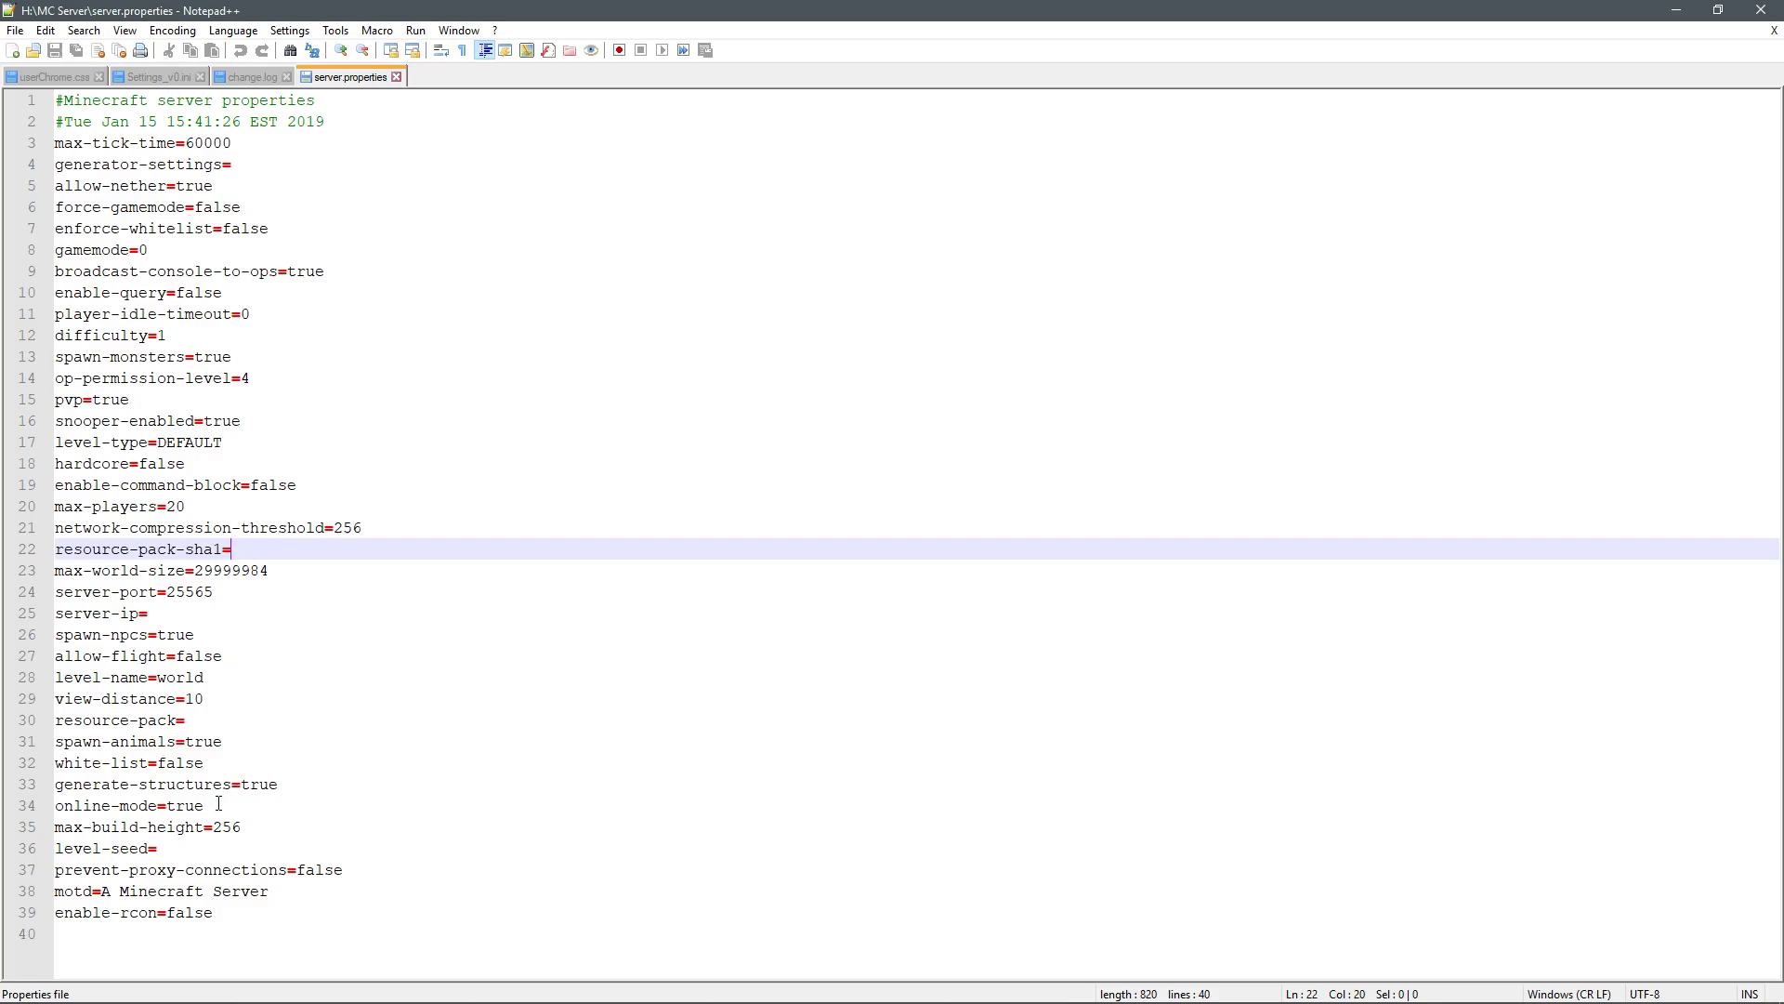
pyautogui.click(196, 679)
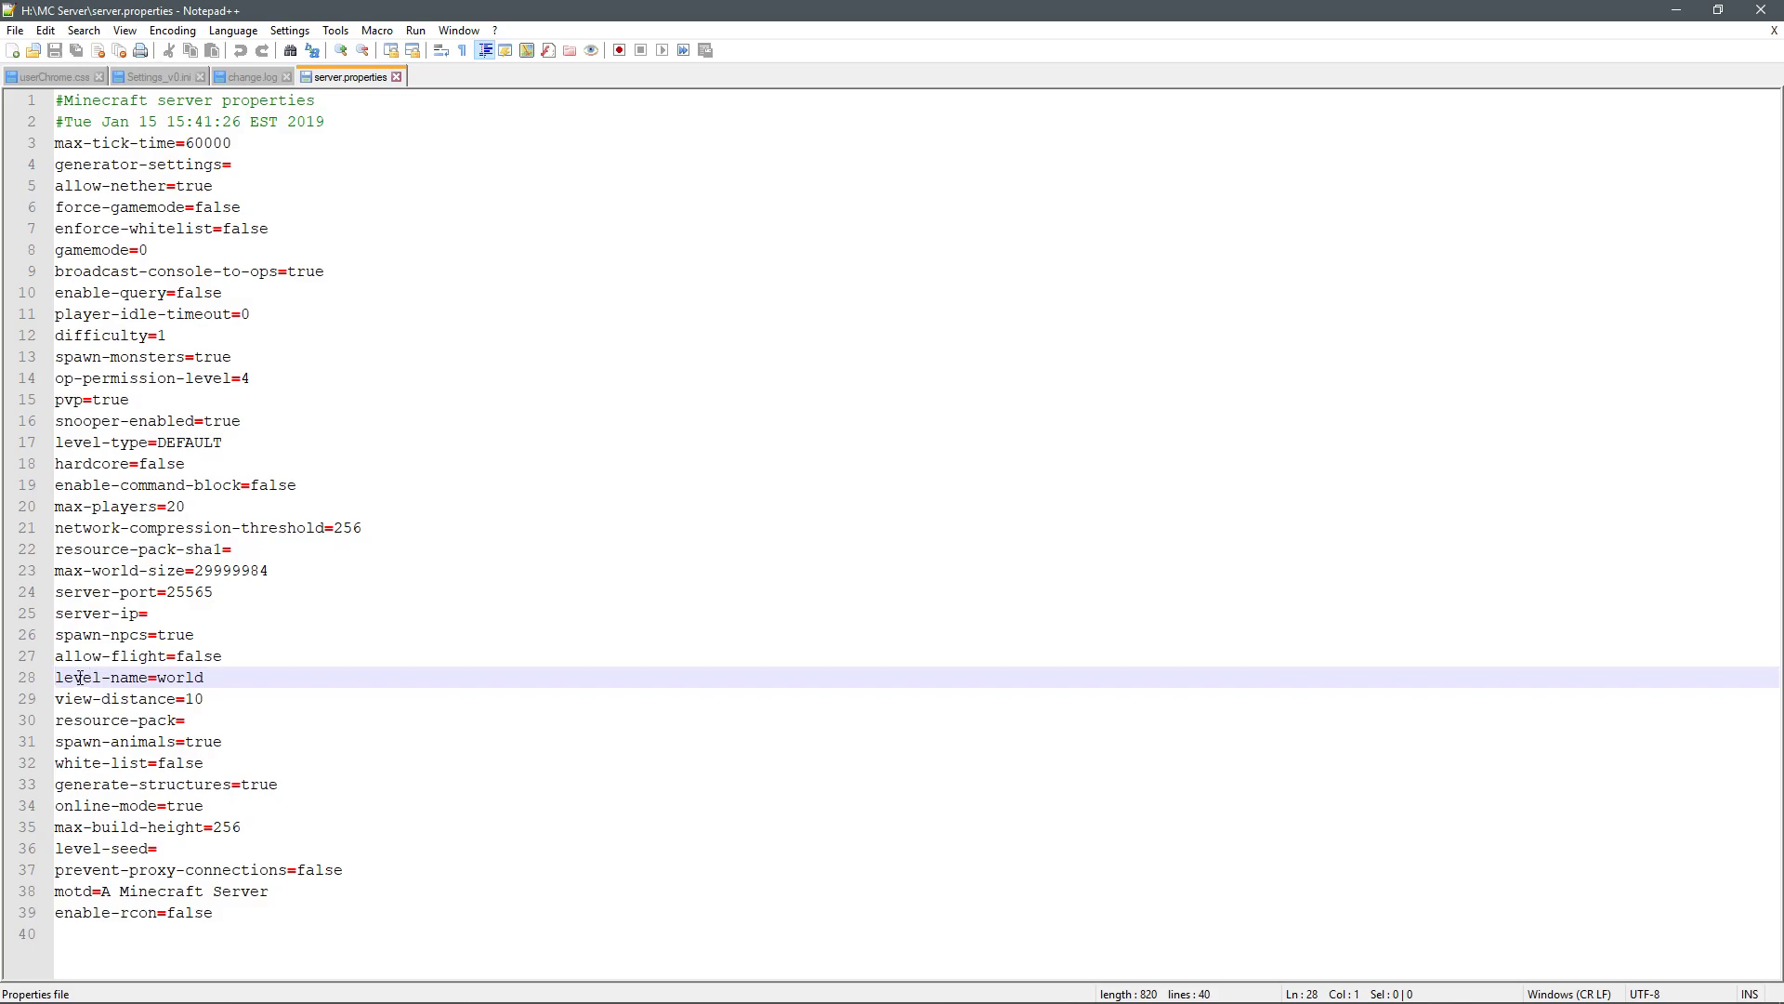
pyautogui.click(213, 680)
pyautogui.press('BackSpace')
pyautogui.press('BackSpace')
pyautogui.press('BackSpace')
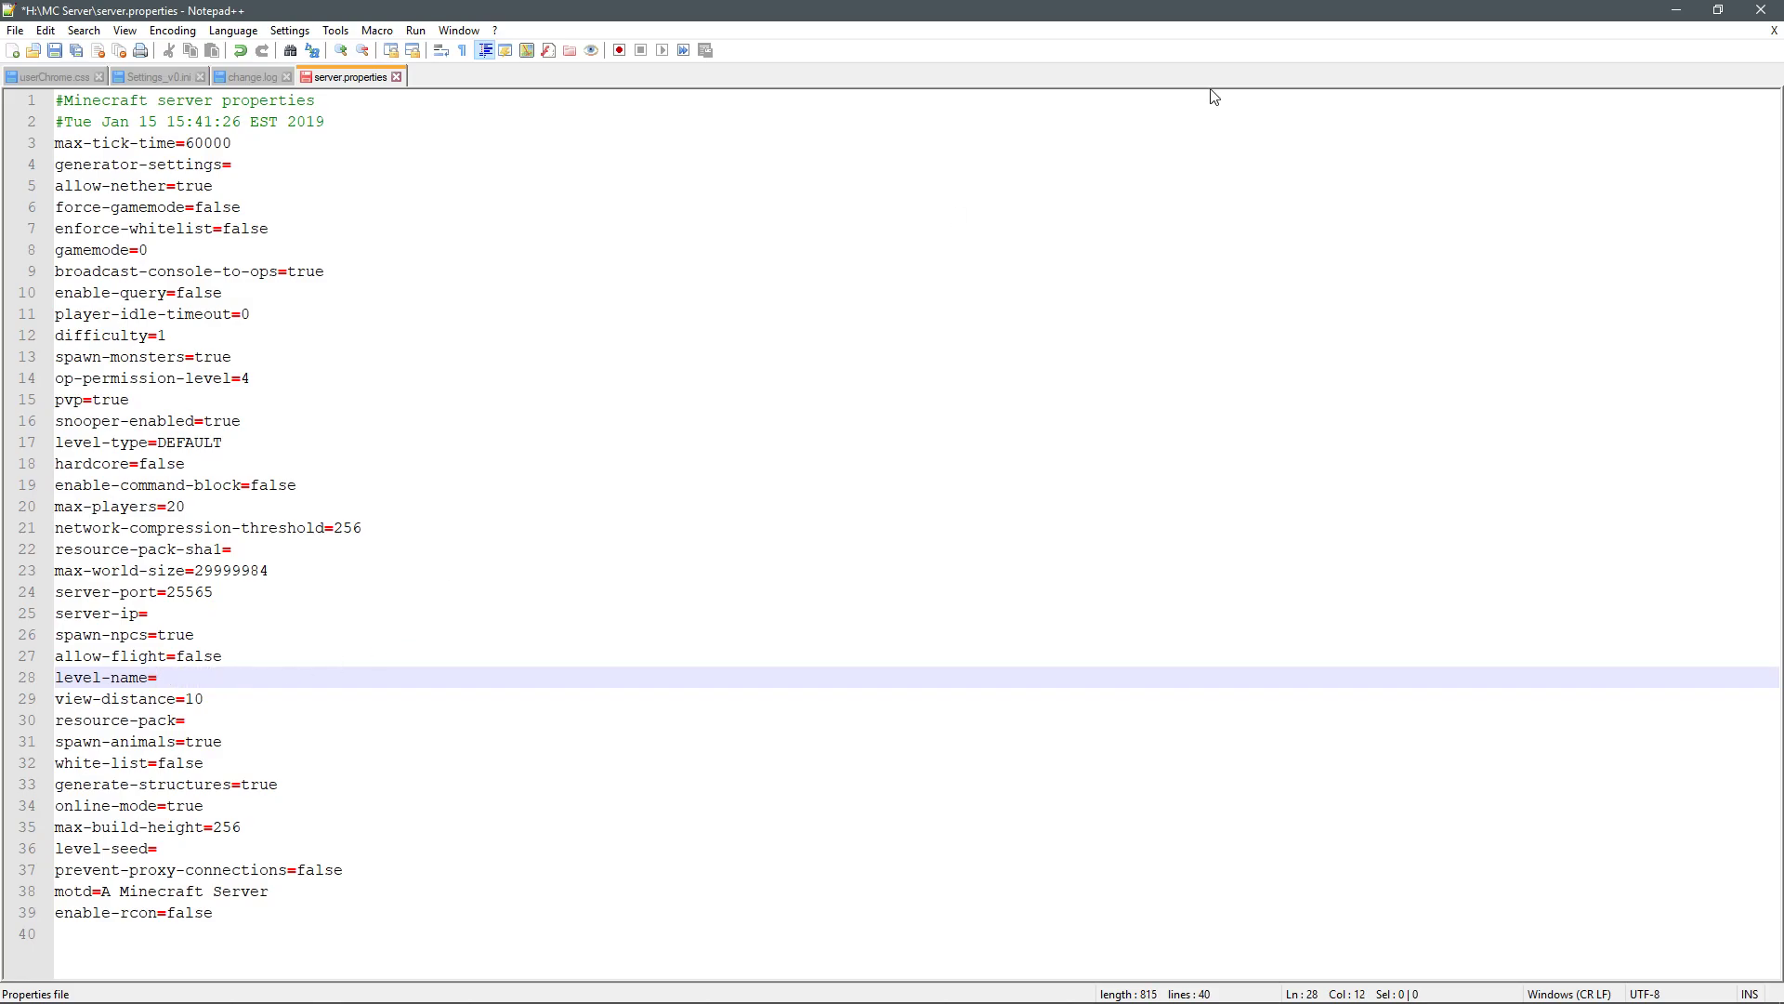
pyautogui.click(1763, 10)
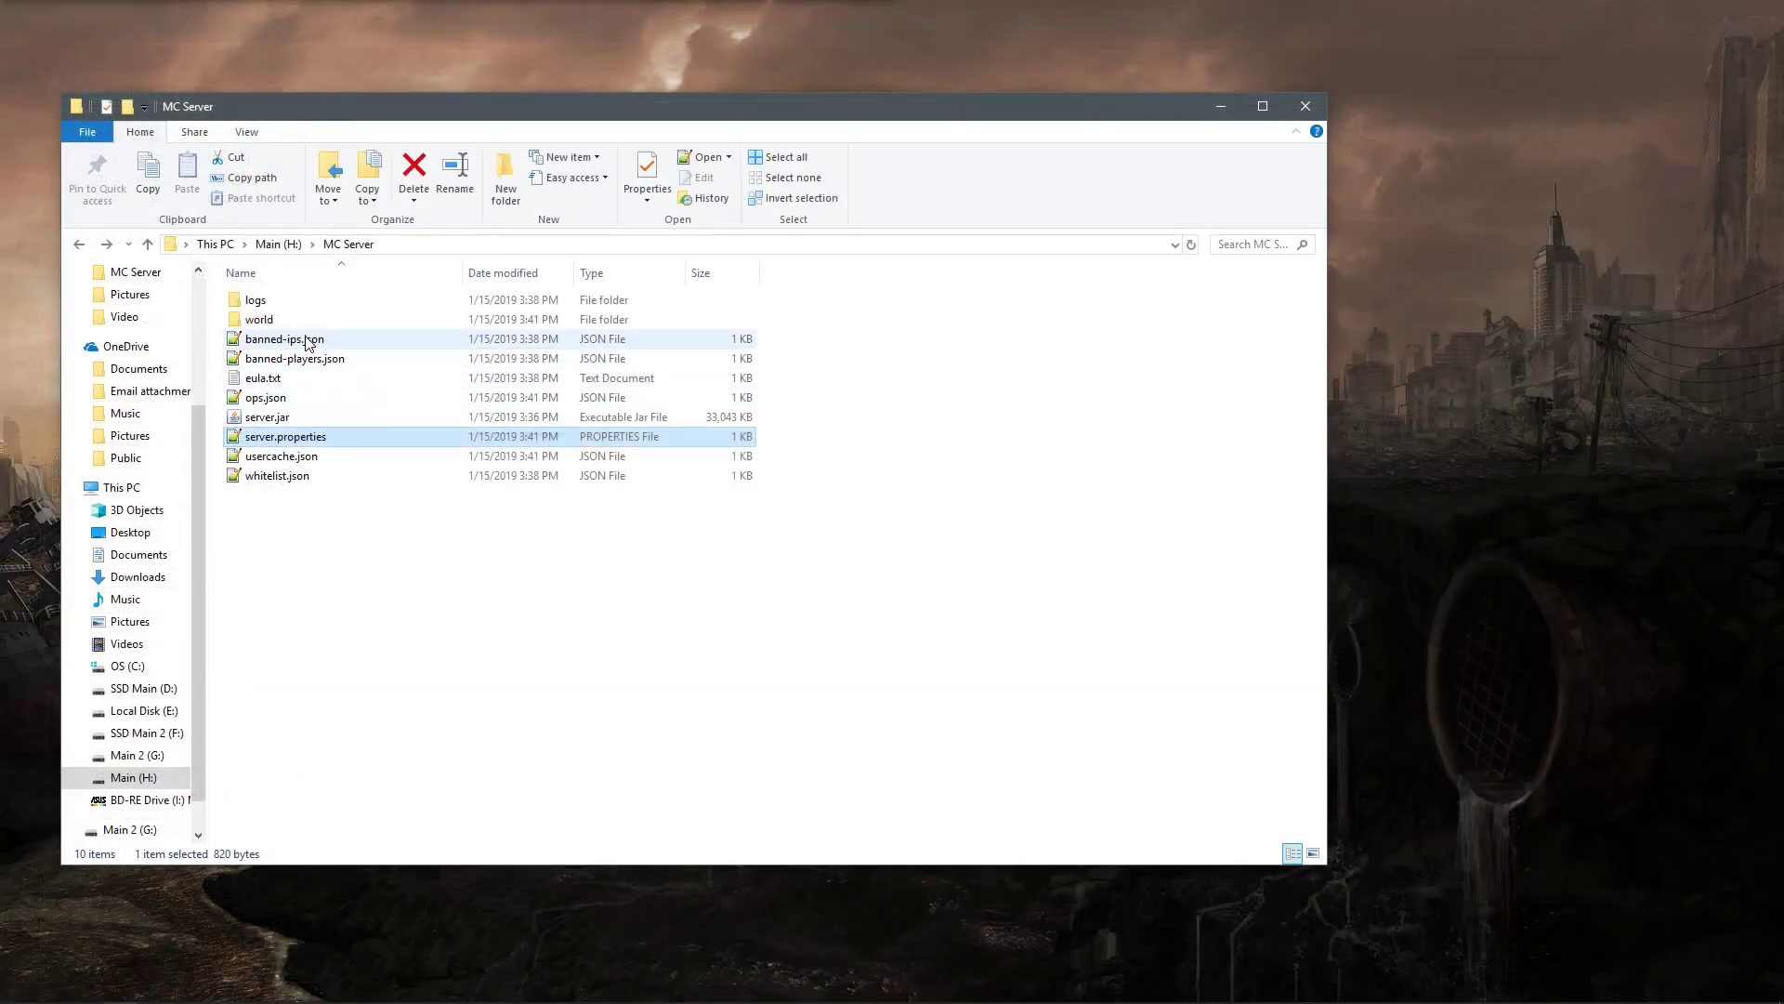
# - Look over the world folder, server.properties, and the whitelist, ops, ban list, EULA and user cache files in MC Server
pyautogui.click(282, 321)
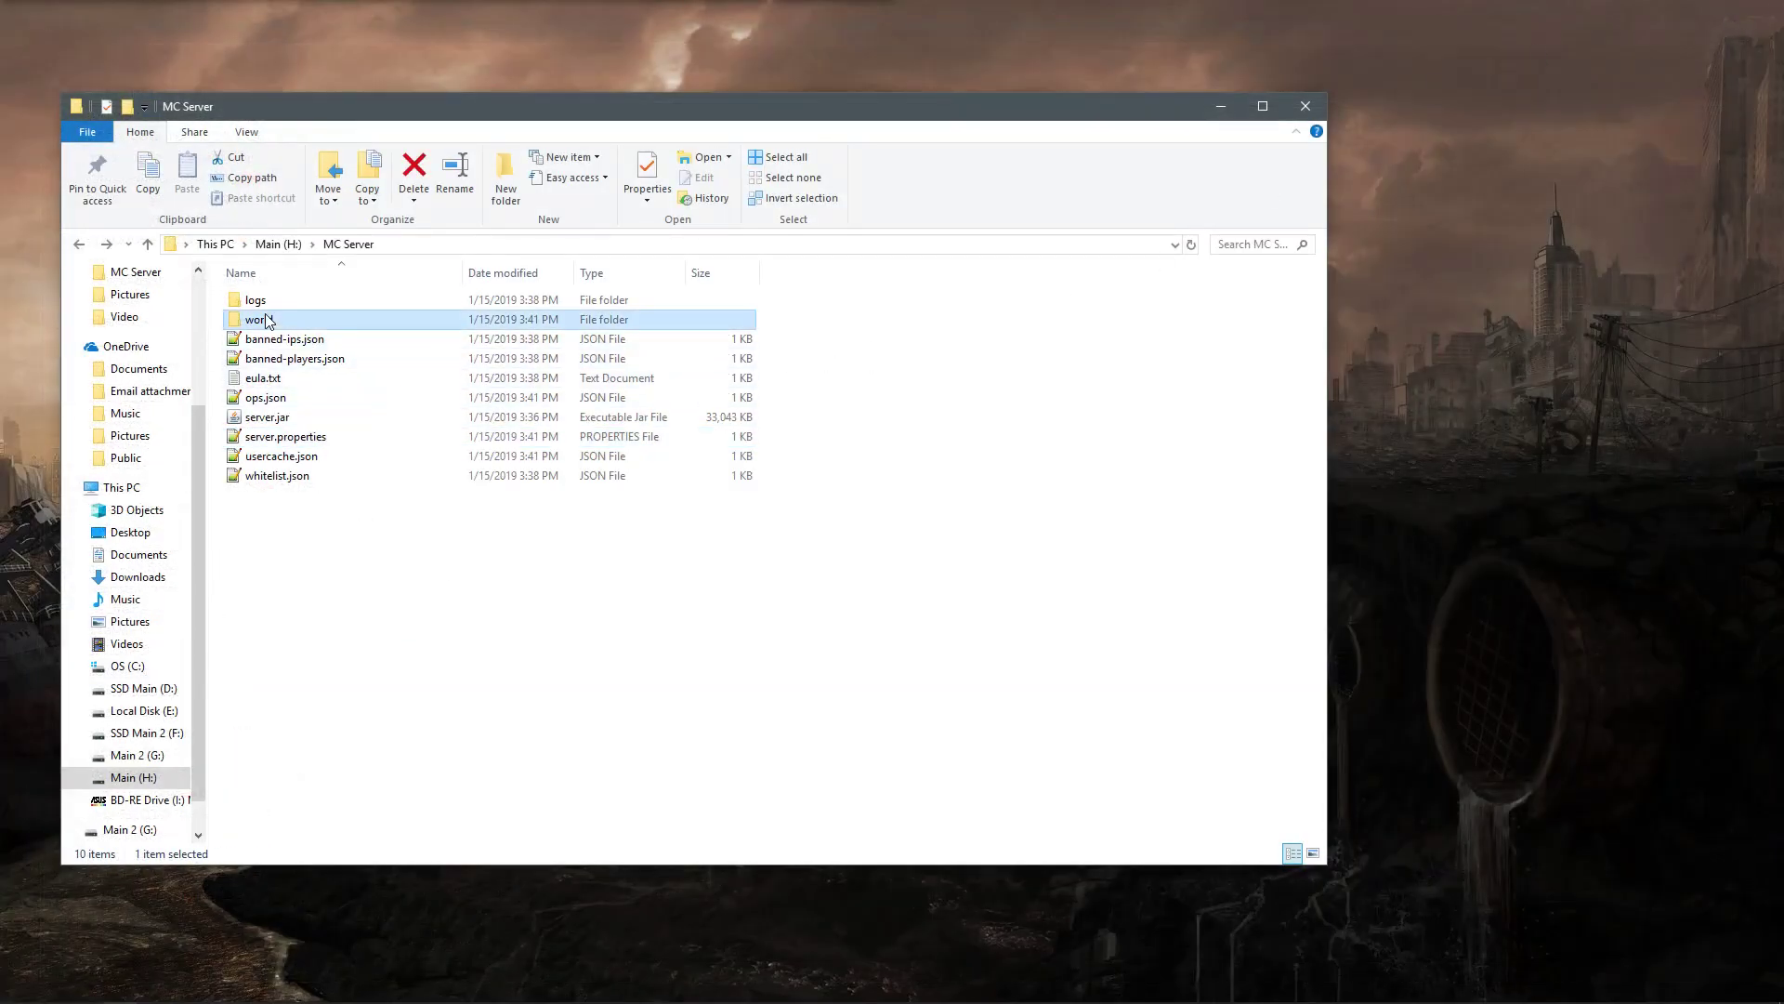
pyautogui.click(275, 438)
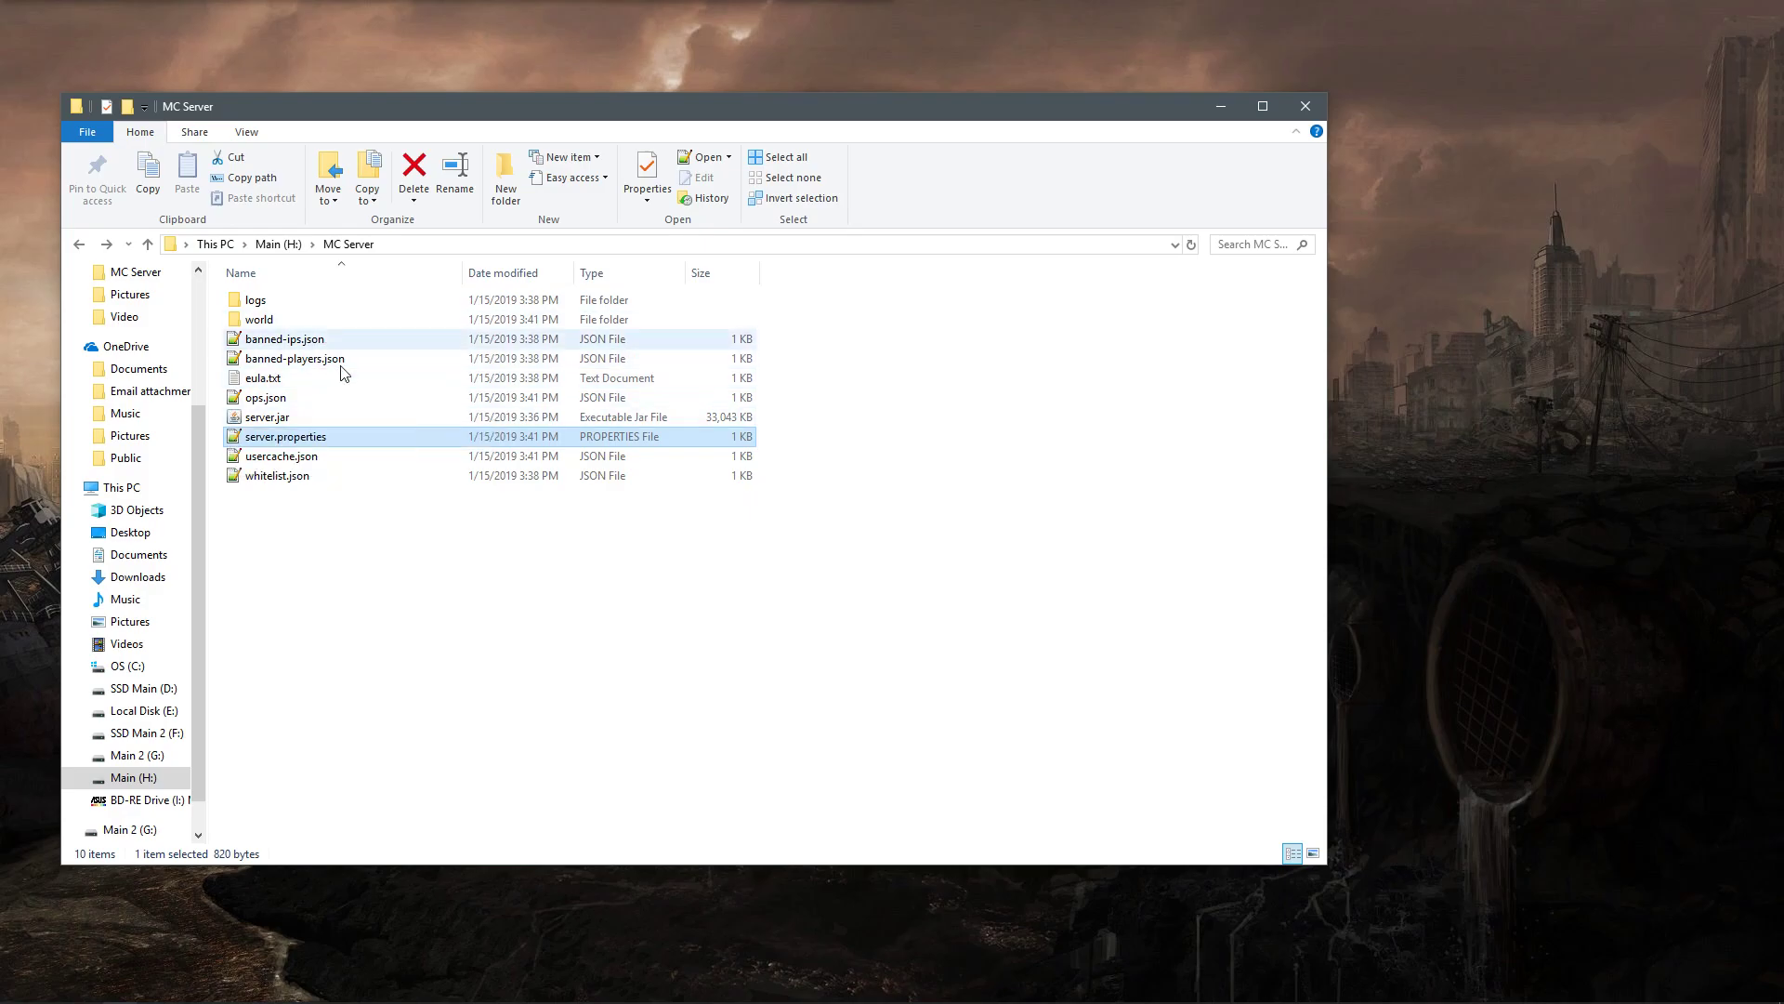
pyautogui.click(284, 475)
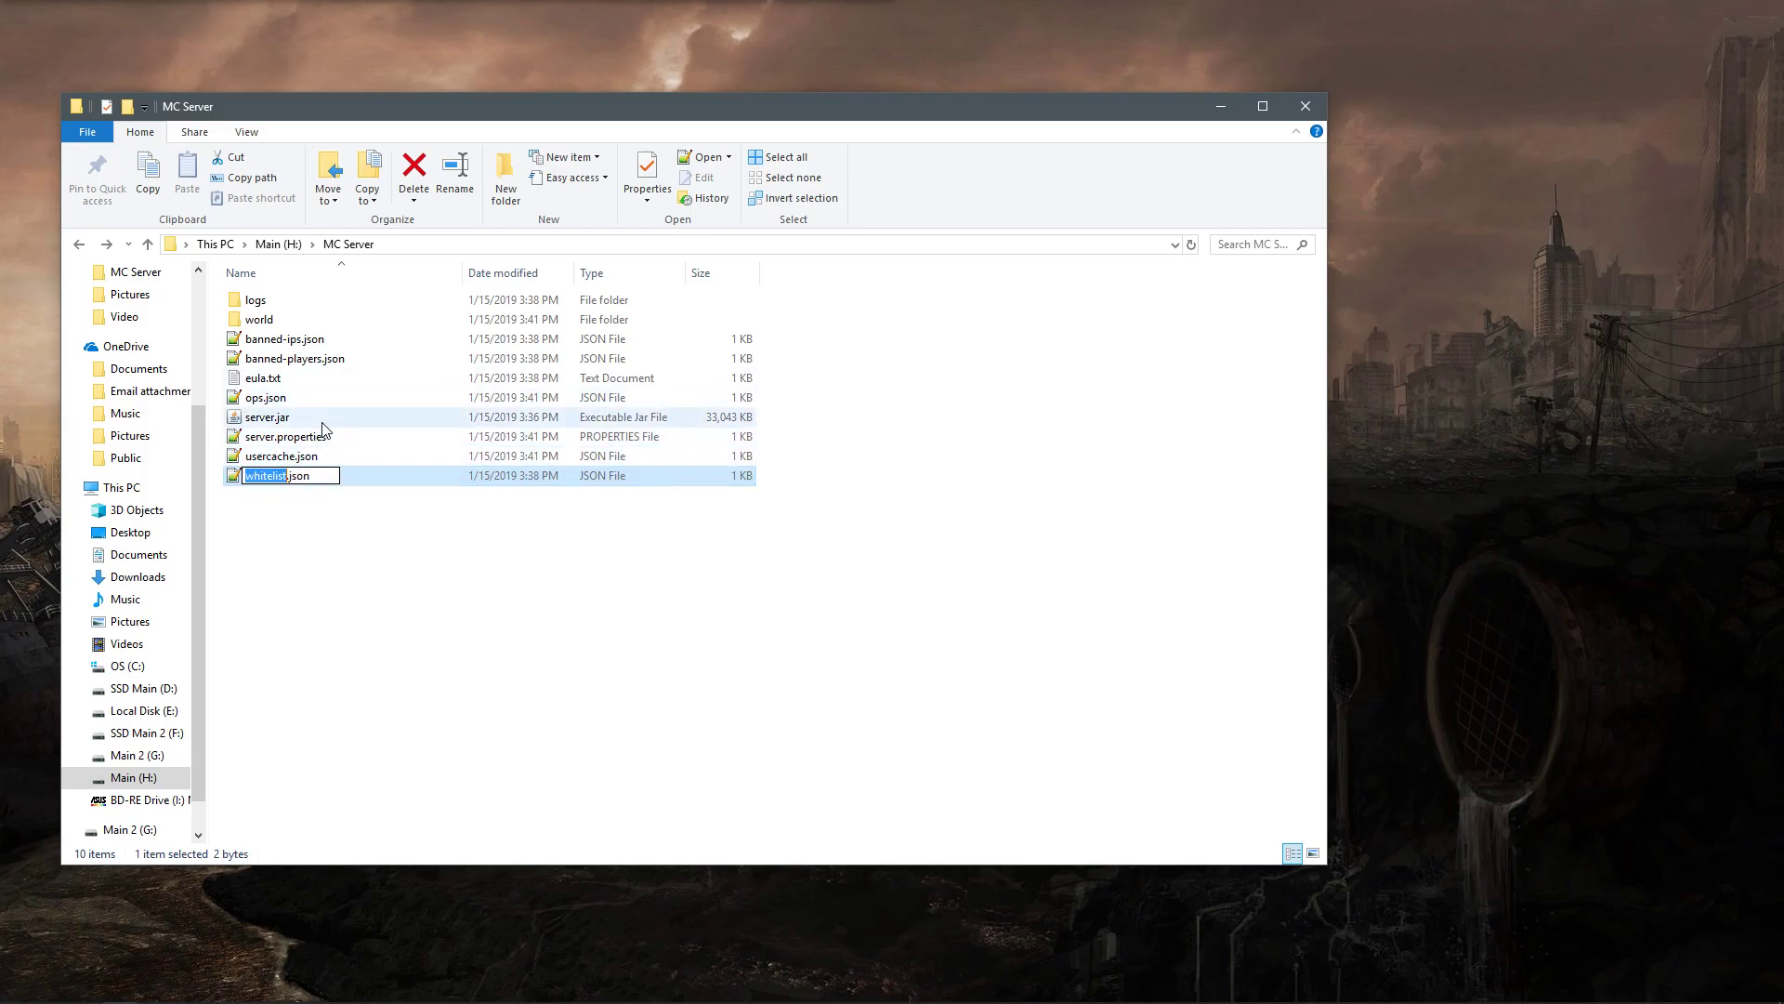
pyautogui.click(275, 416)
pyautogui.click(373, 400)
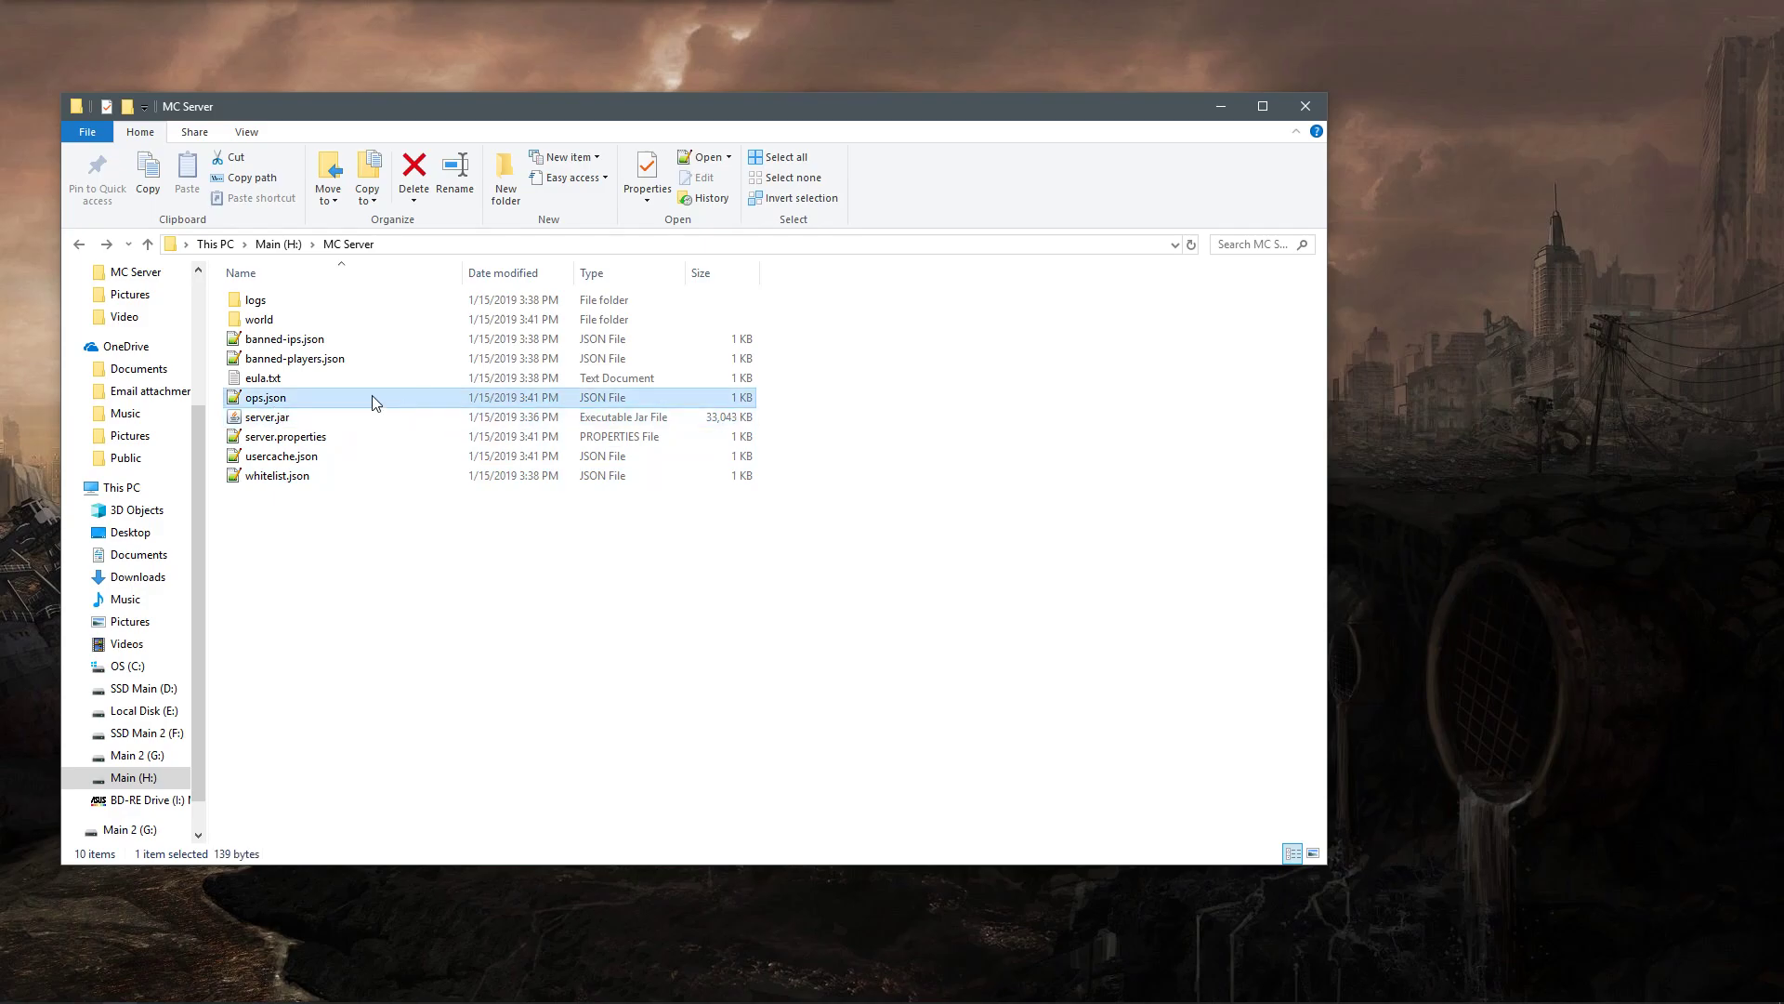
pyautogui.click(274, 340)
pyautogui.click(316, 361)
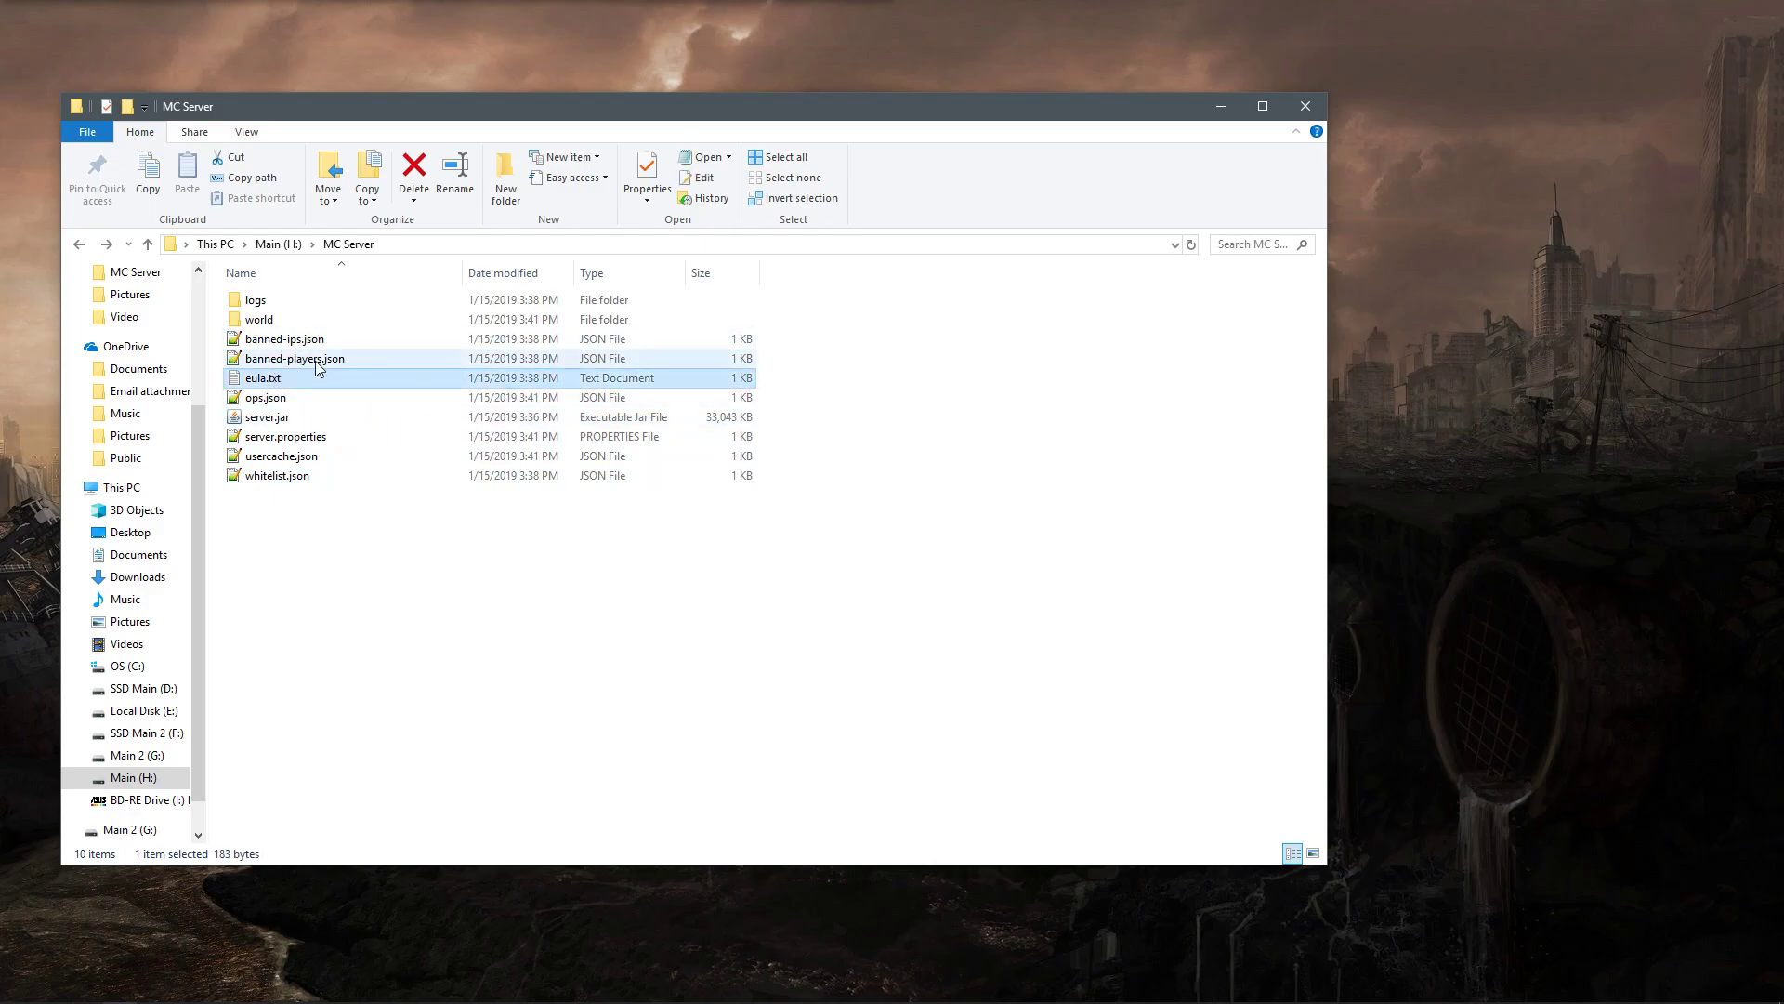
pyautogui.click(257, 460)
# - Open the logs folder in MC Server, examine its log files, and return to MC Server
pyautogui.doubleClick(258, 302)
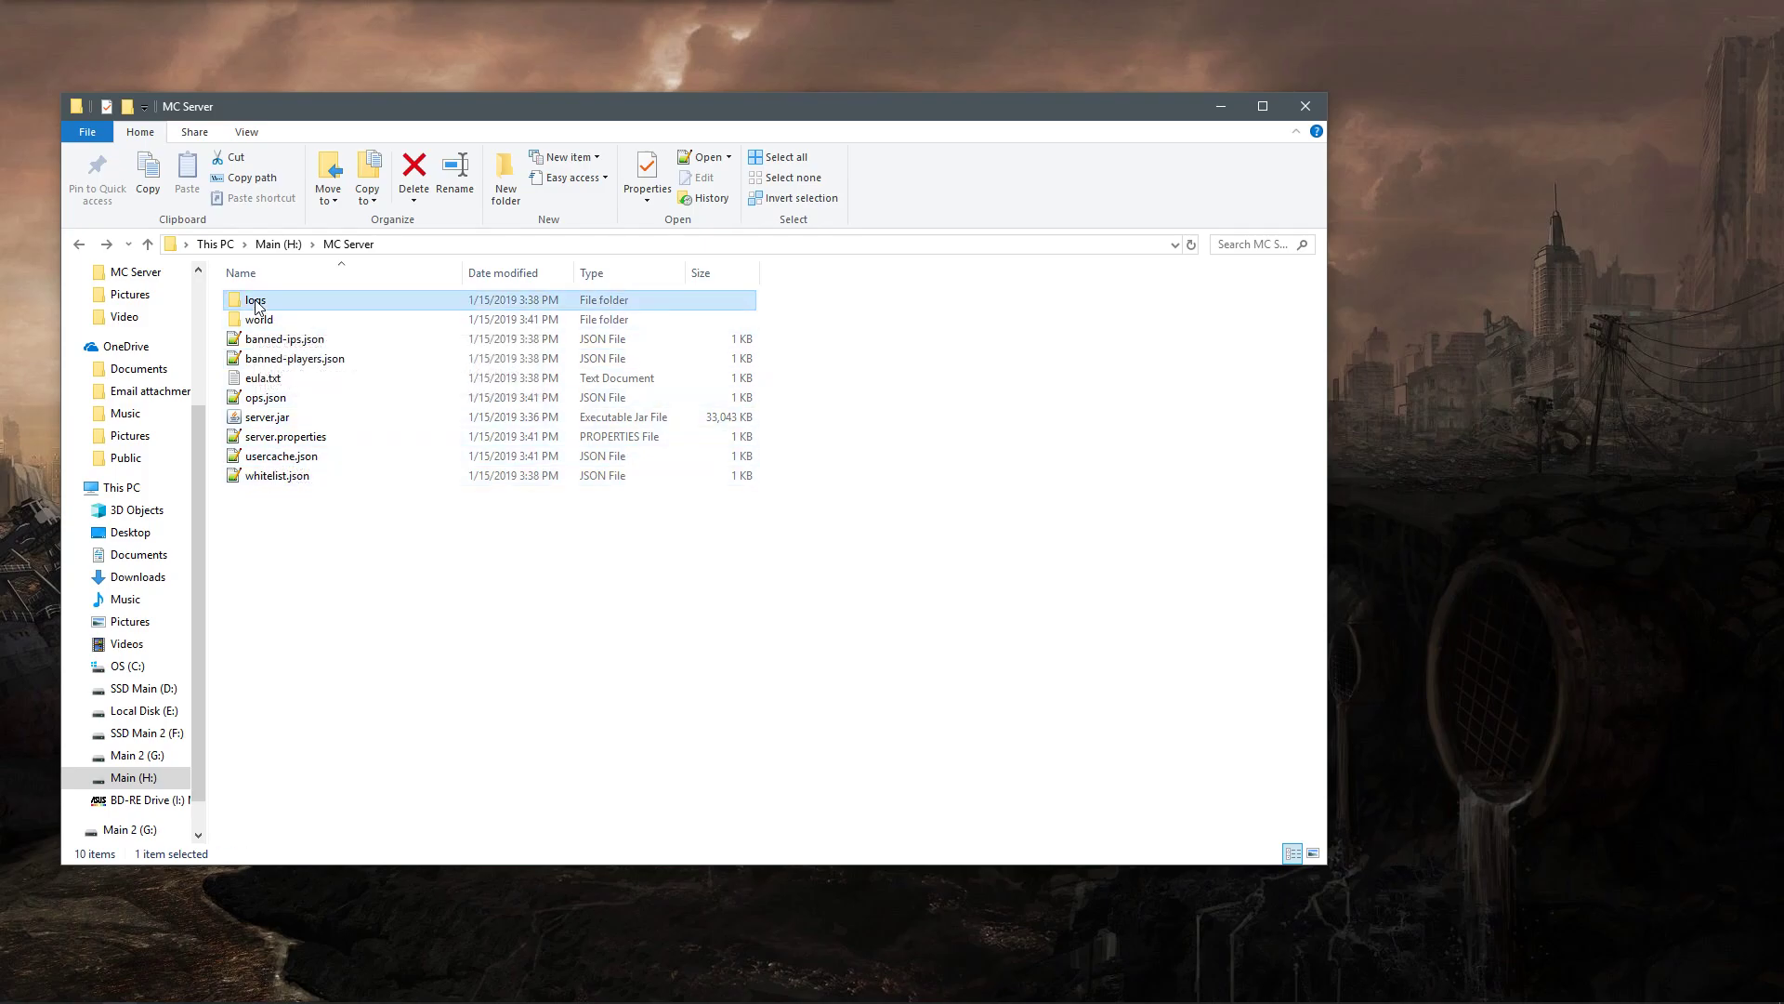
pyautogui.click(82, 244)
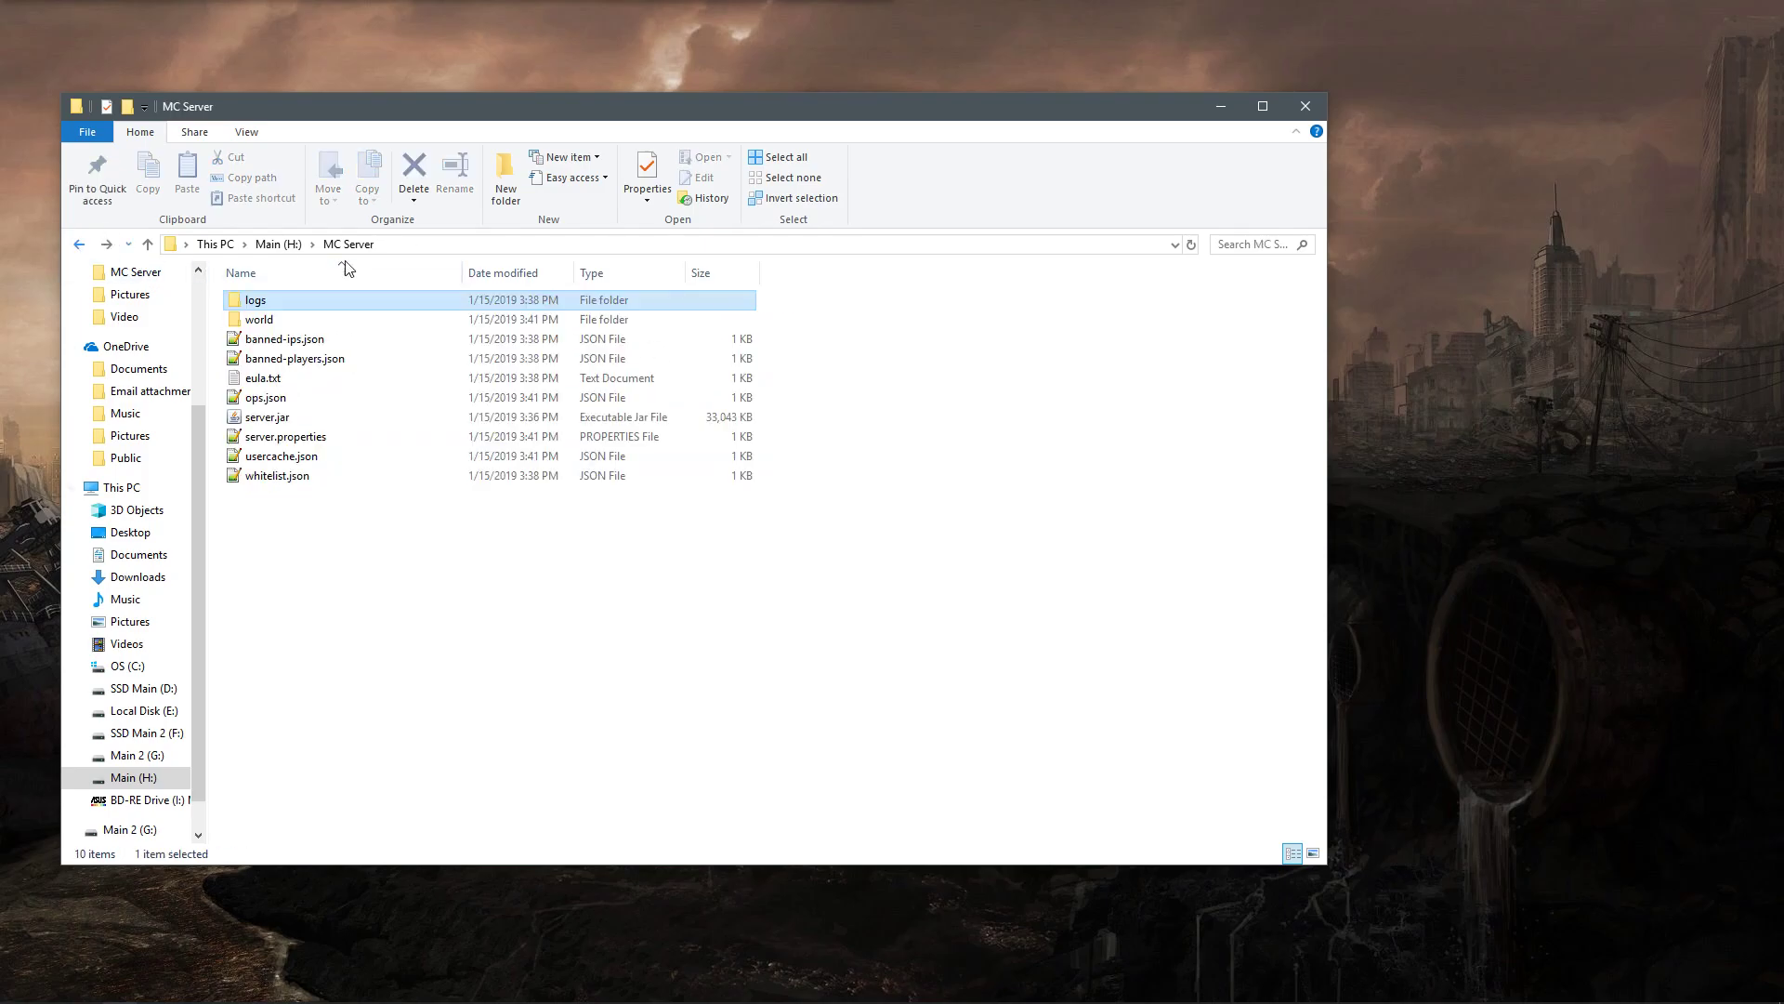
pyautogui.click(258, 308)
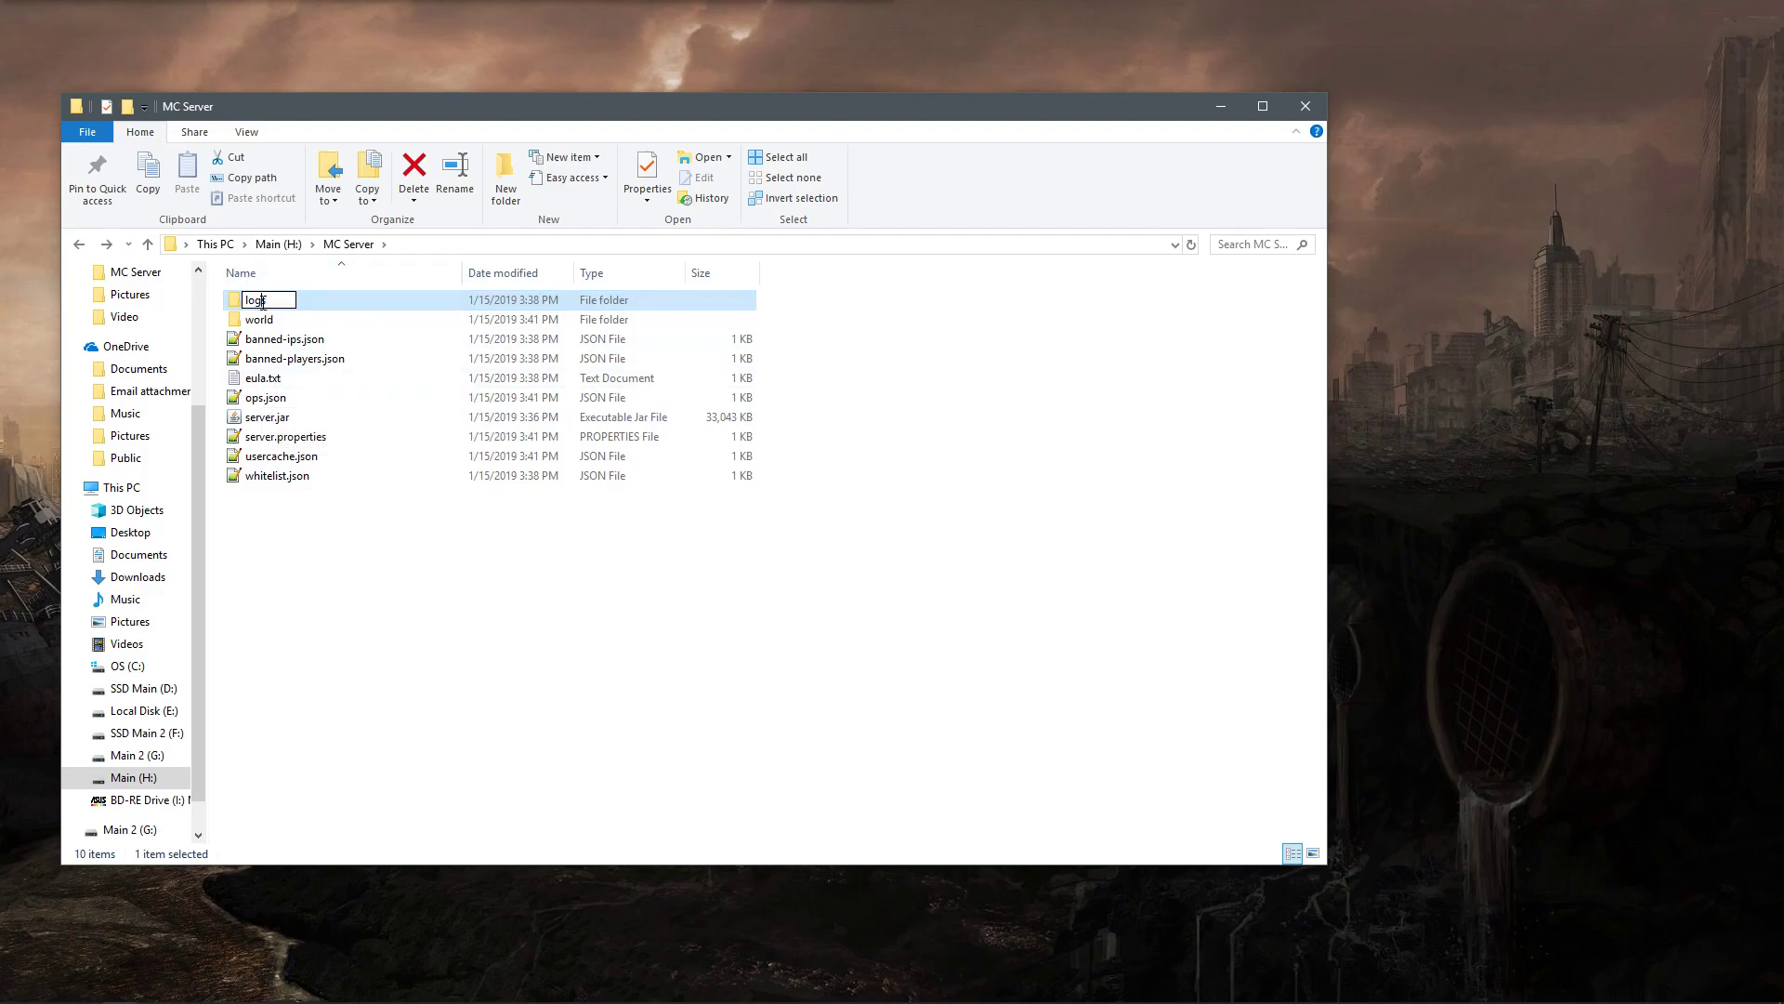
pyautogui.click(355, 321)
pyautogui.doubleClick(293, 305)
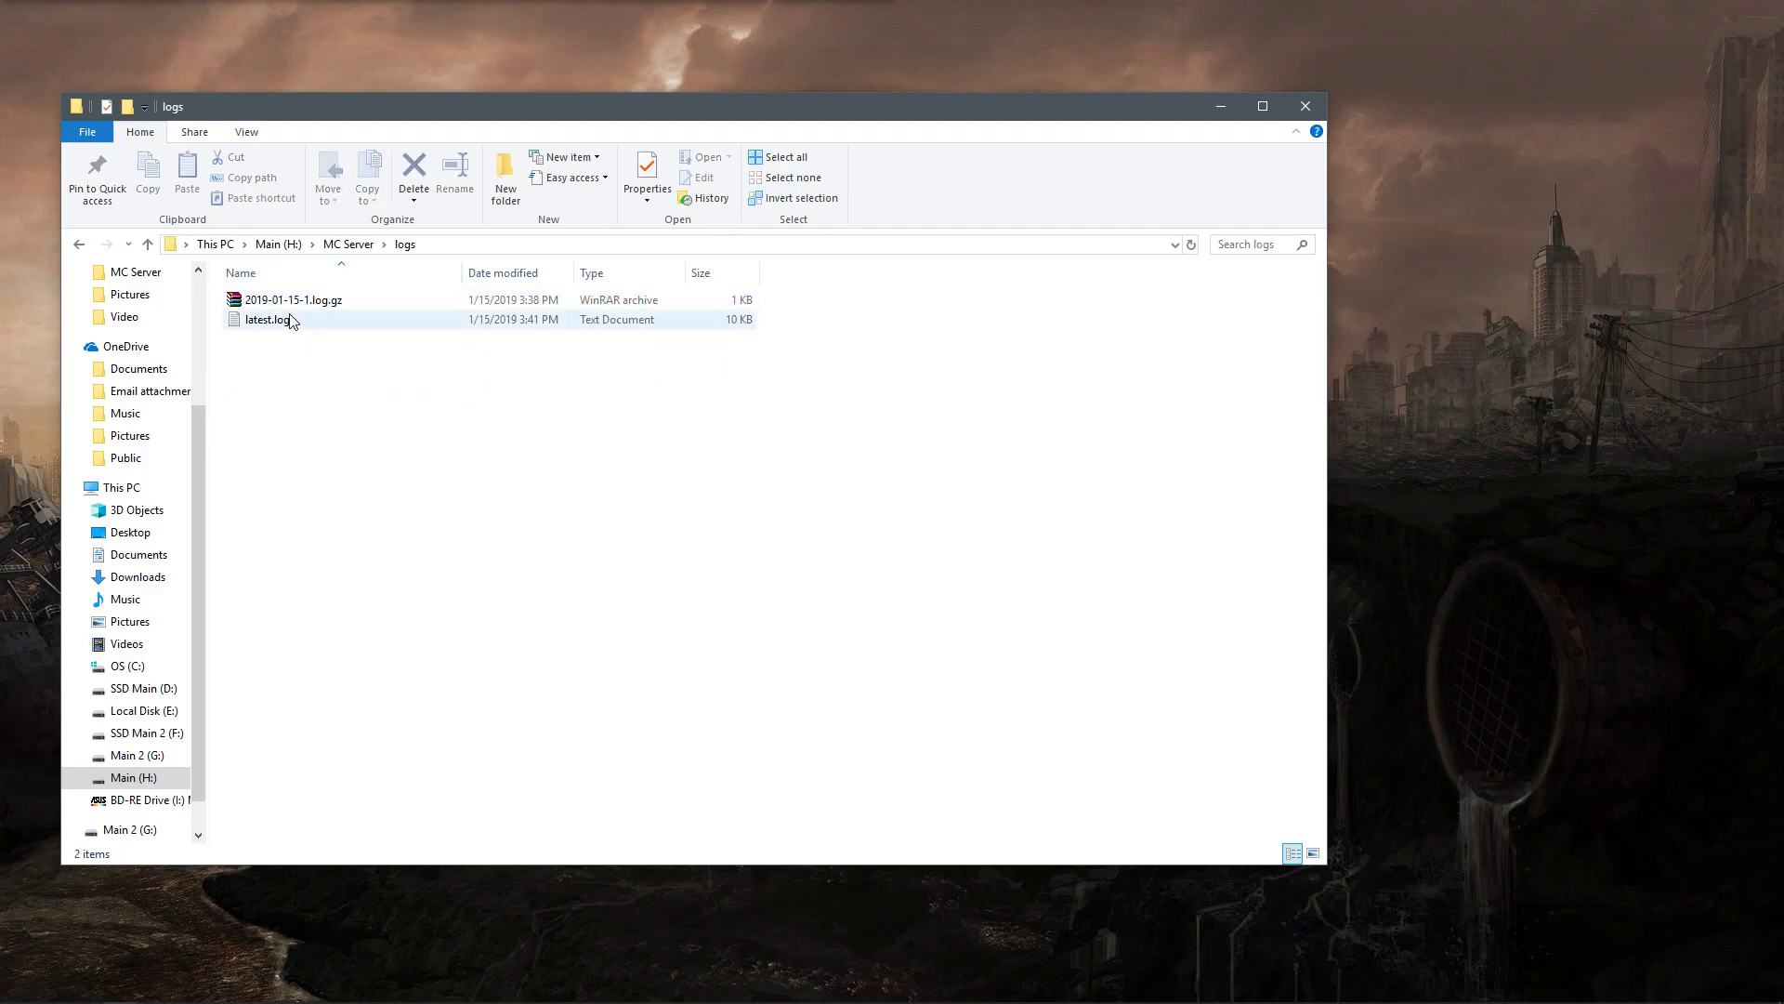
pyautogui.click(78, 245)
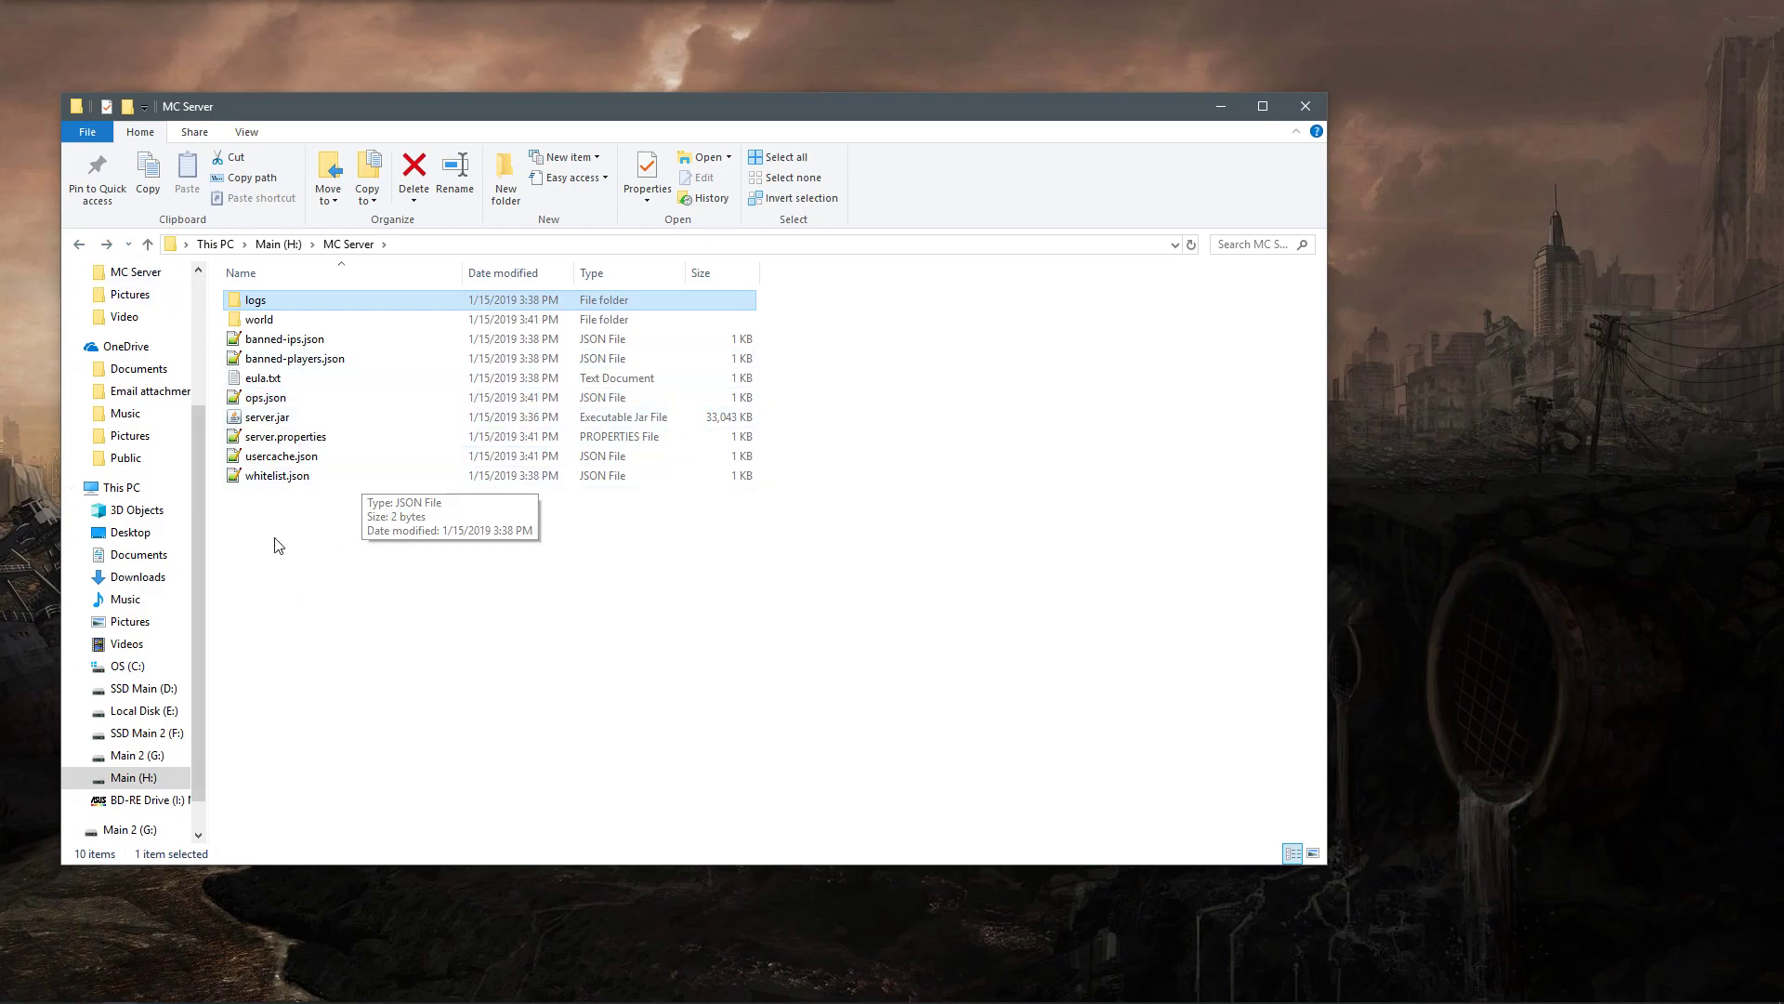
# - Select all files and folders in MC Server and delete them
pyautogui.click(445, 552)
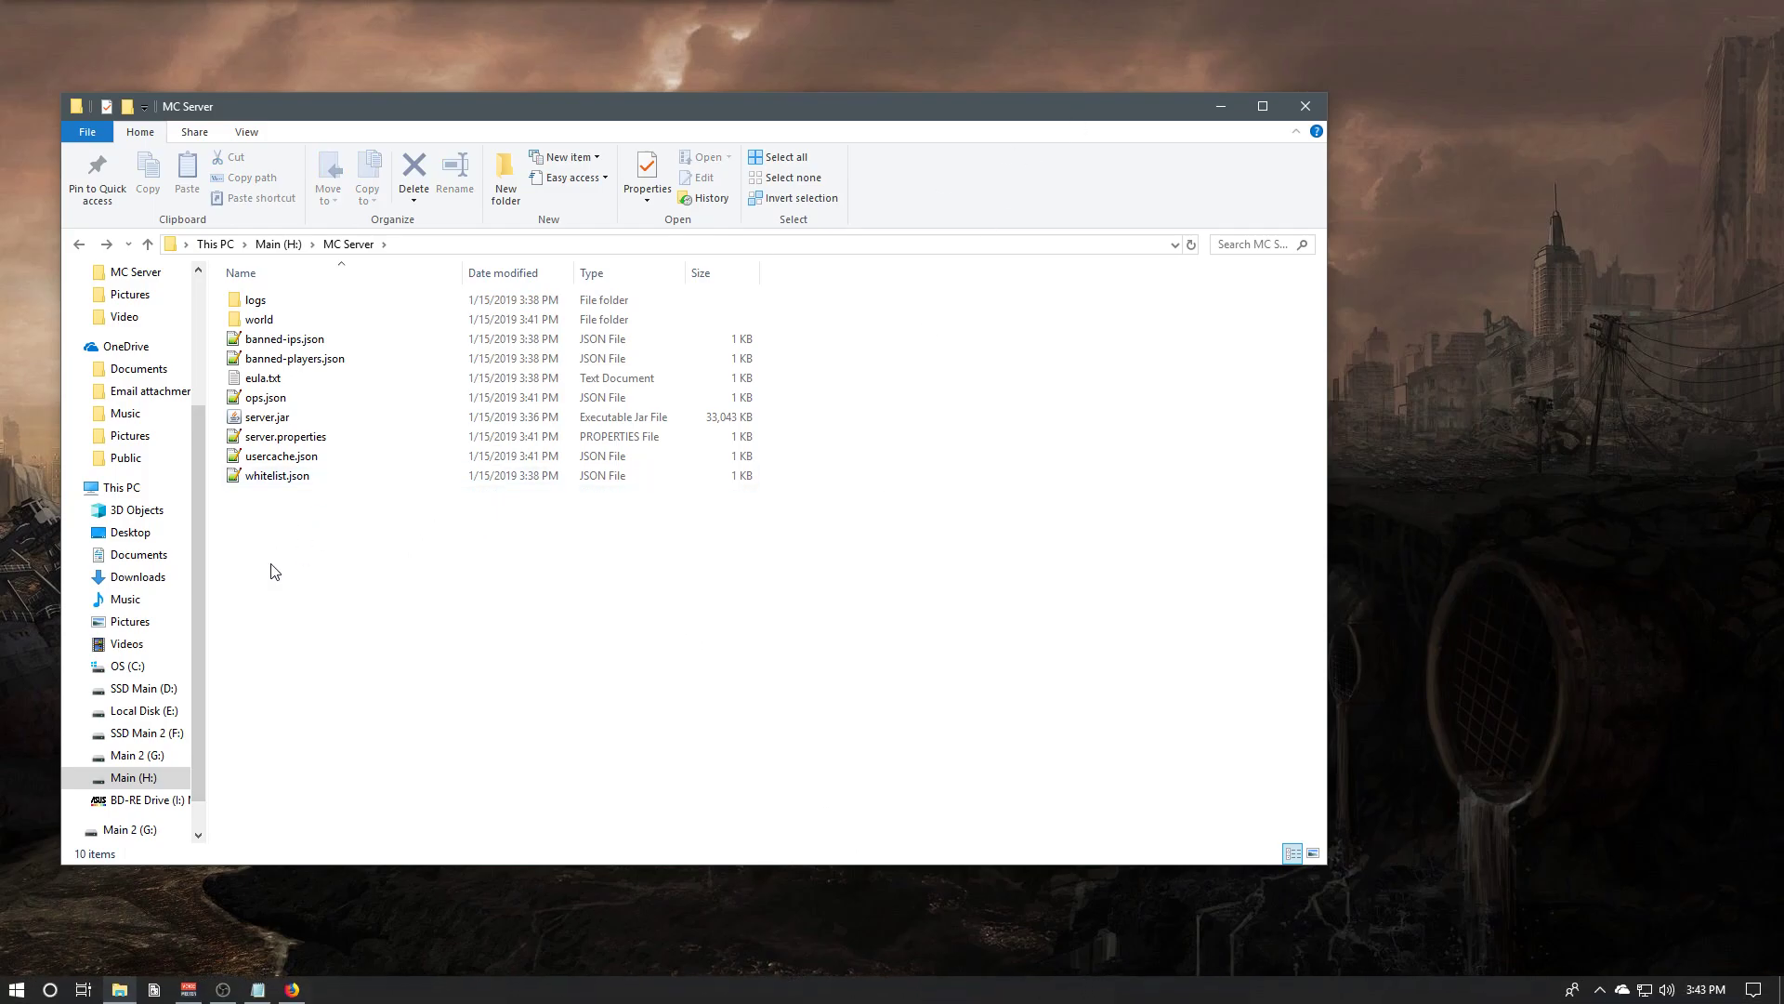
pyautogui.moveTo(270, 586); pyautogui.dragTo(253, 310)
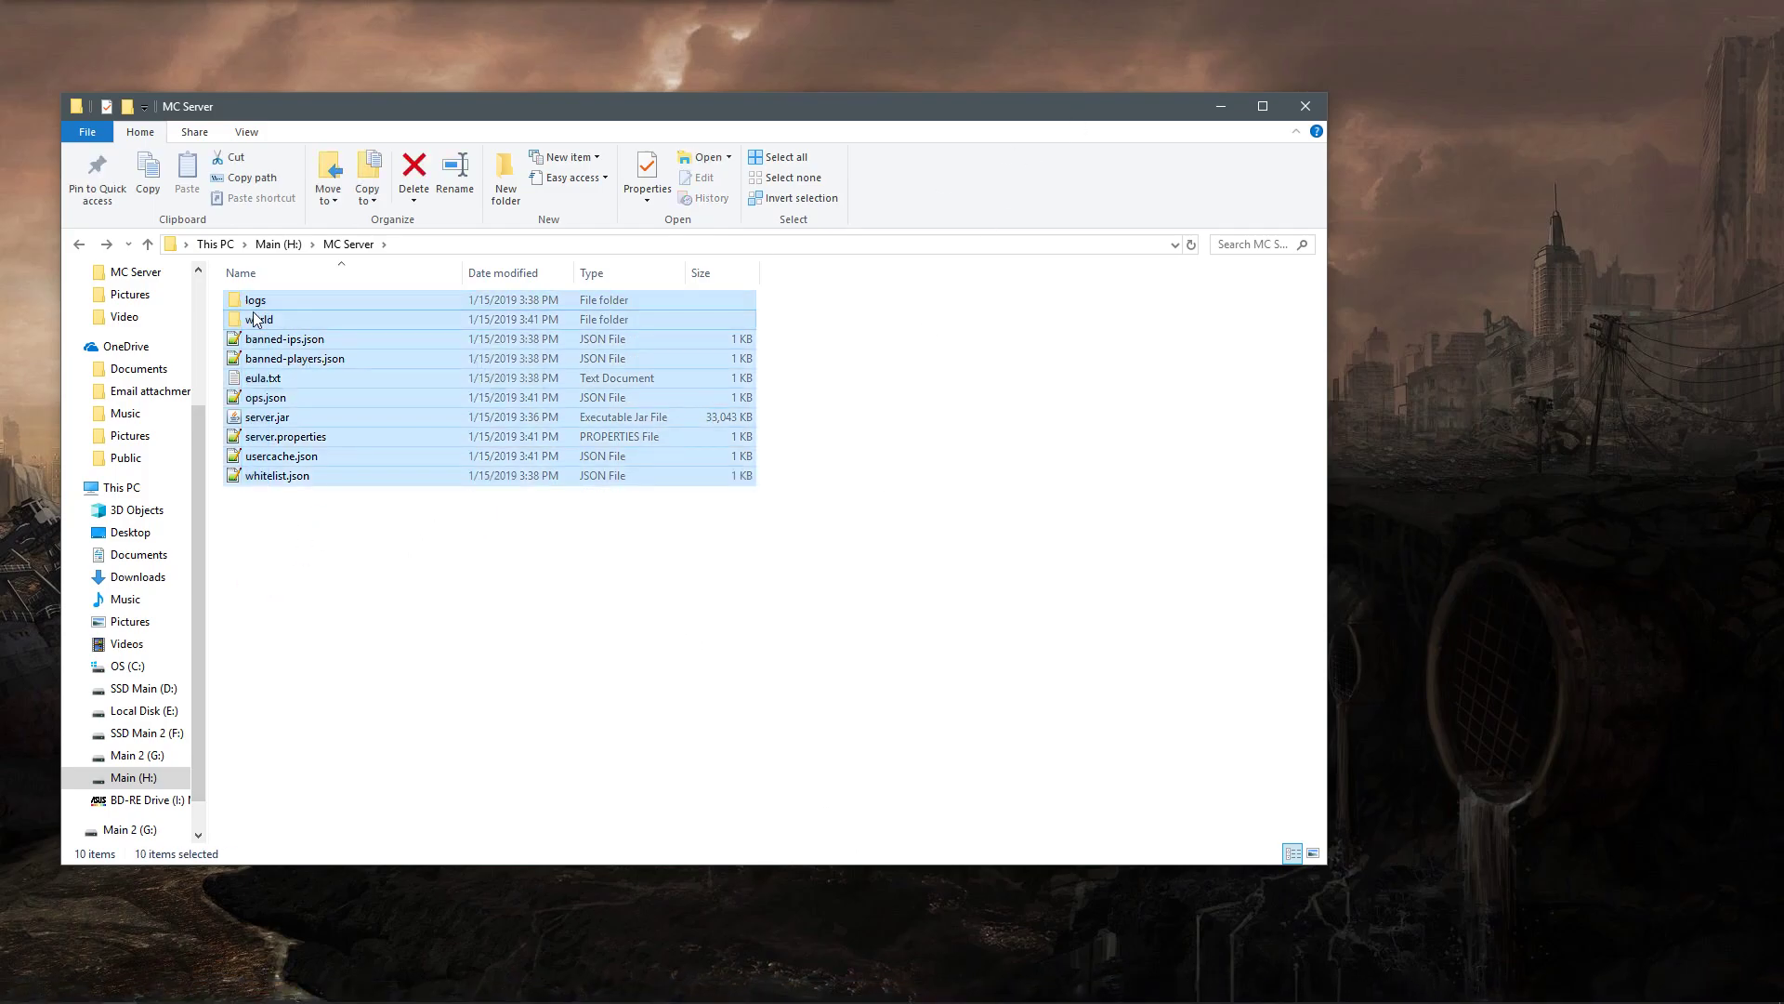
pyautogui.rightClick(254, 312)
pyautogui.click(327, 632)
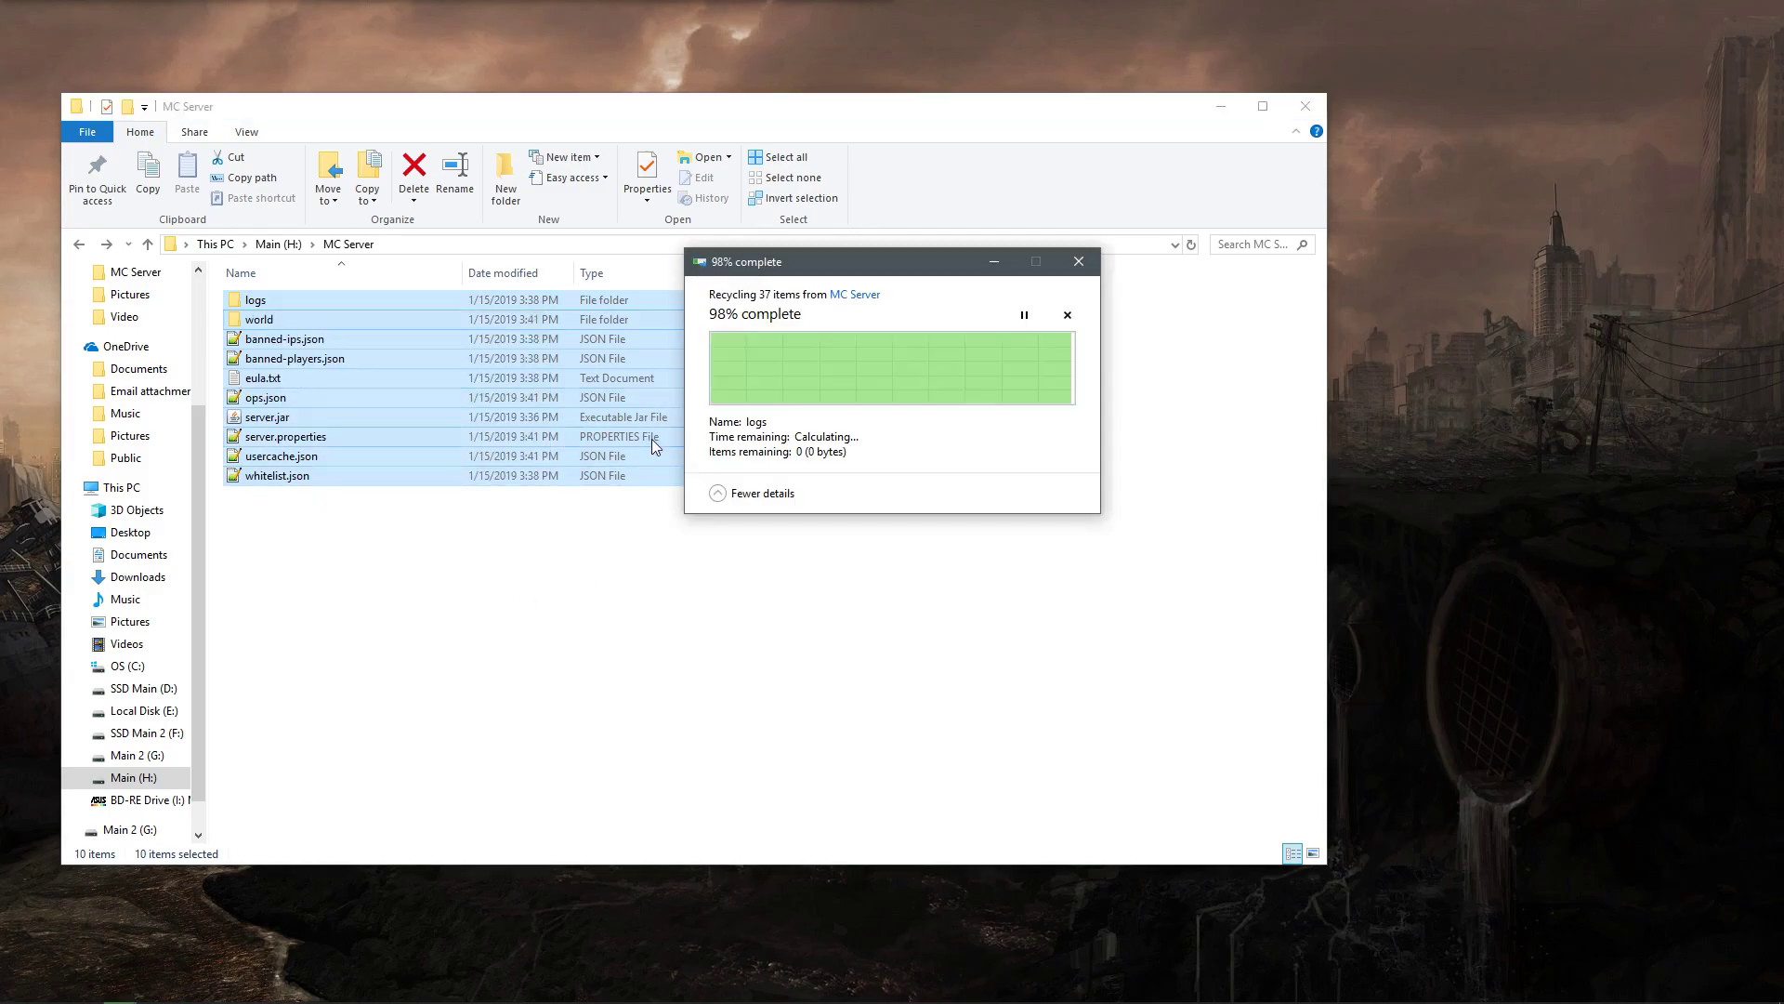
# - Switch to Firefox and download craftbukkit-1.13.2.jar from the Get Bukkit site, saving the file
pyautogui.moveTo(185, 1000)
pyautogui.click(307, 992)
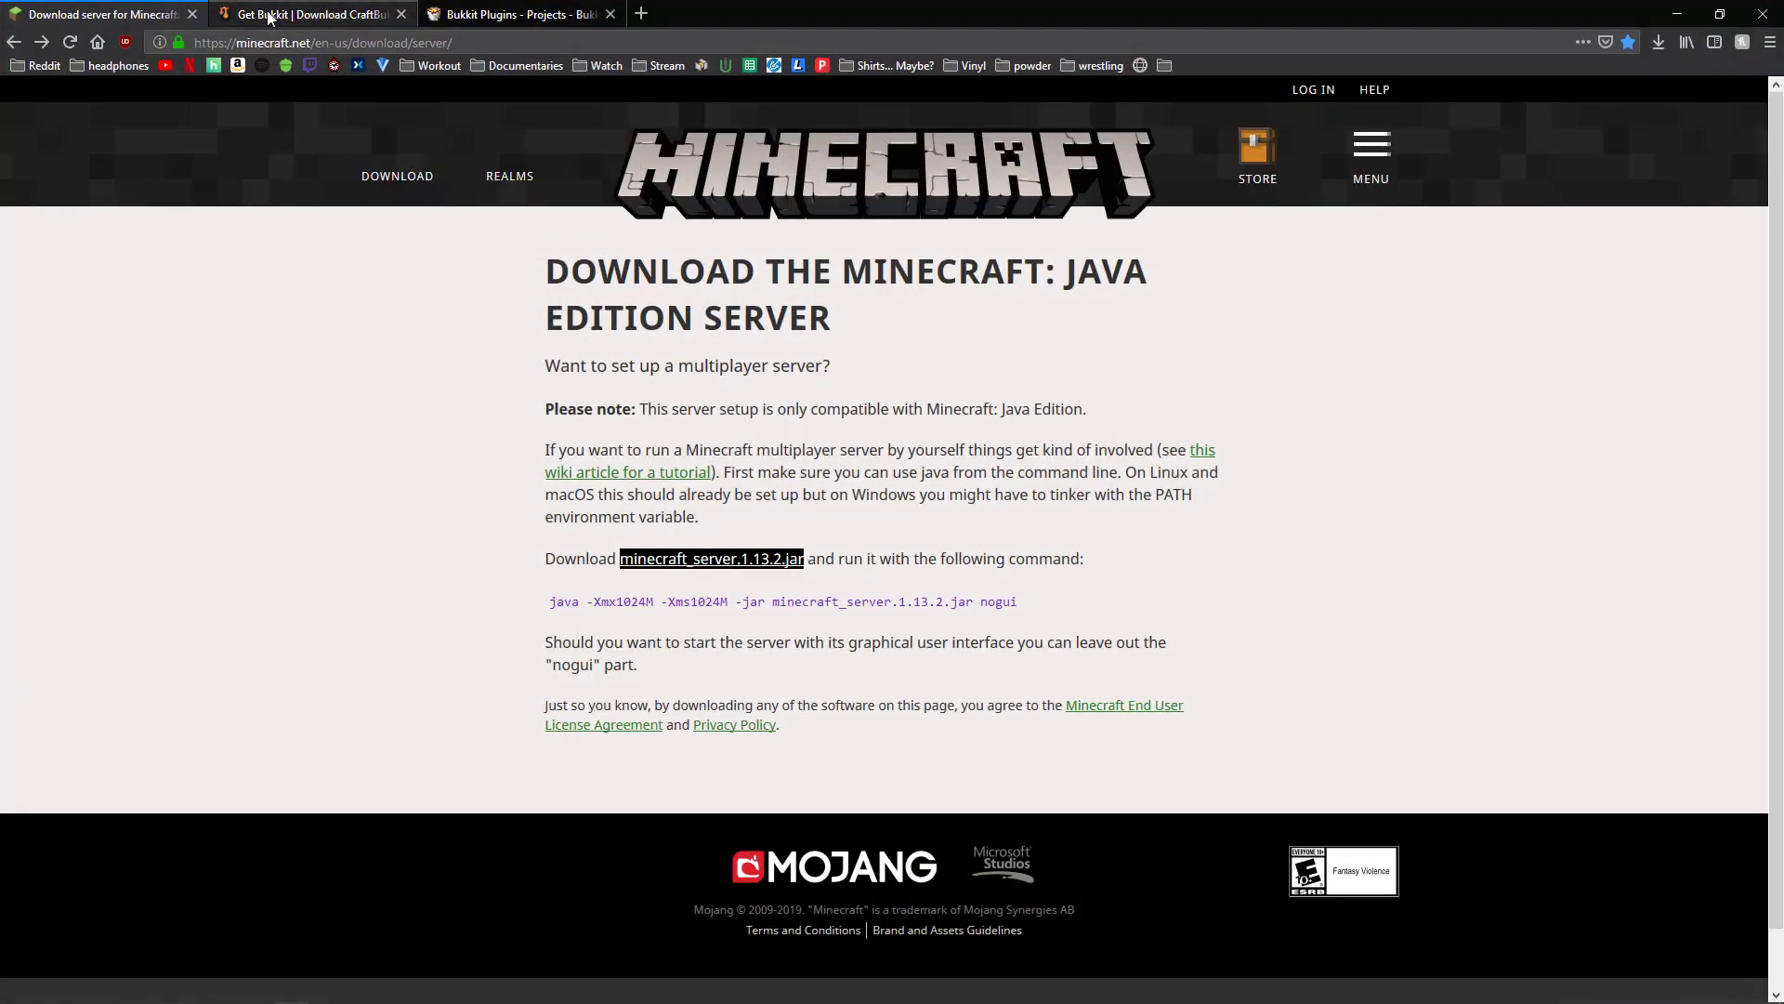
pyautogui.click(269, 15)
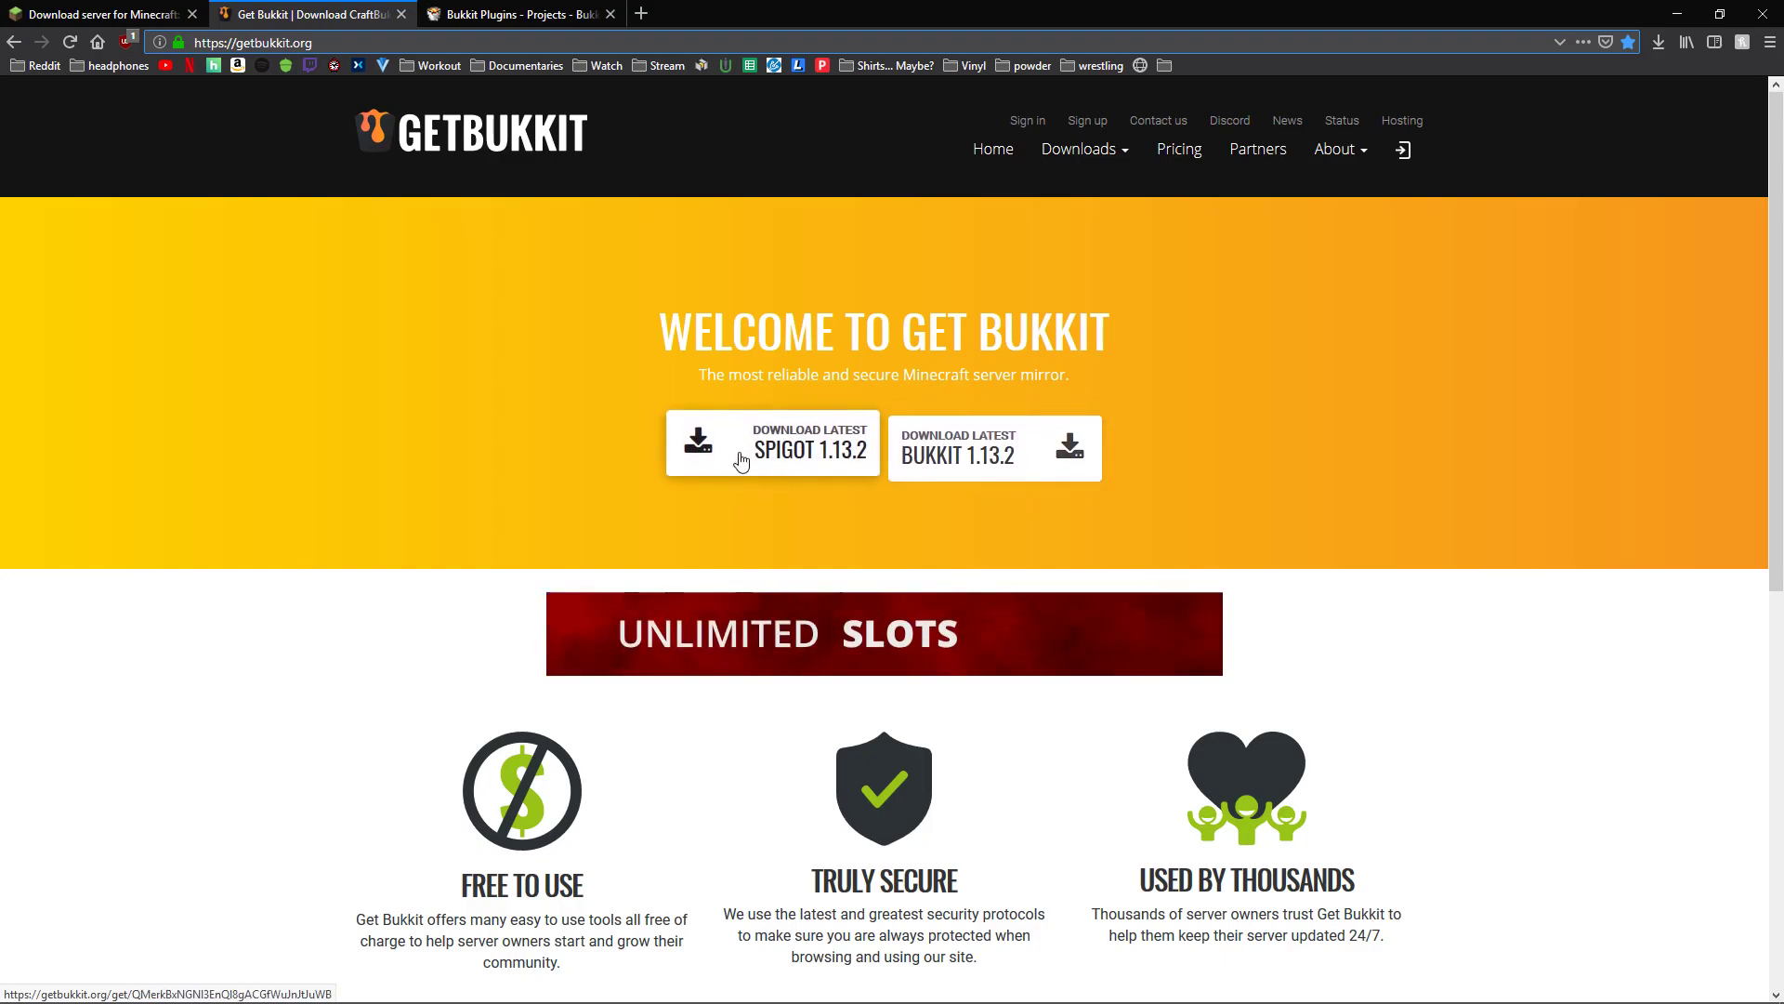
pyautogui.click(984, 456)
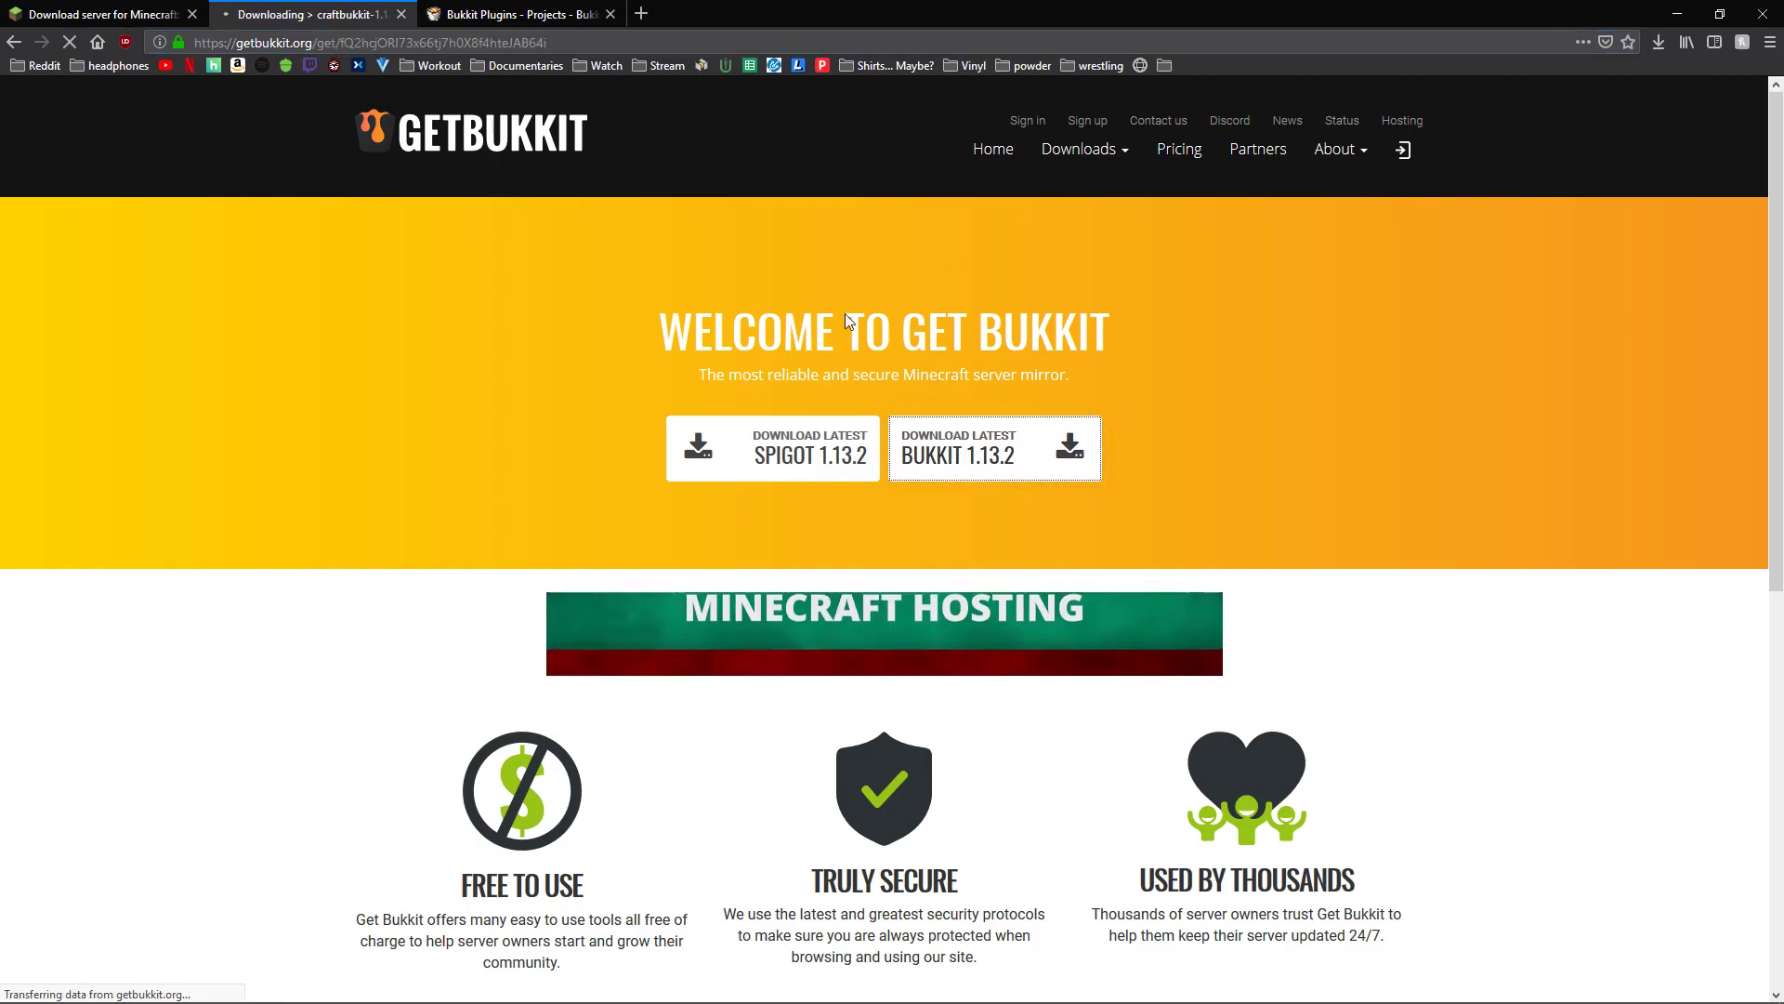
pyautogui.scroll(-1, 493, 848)
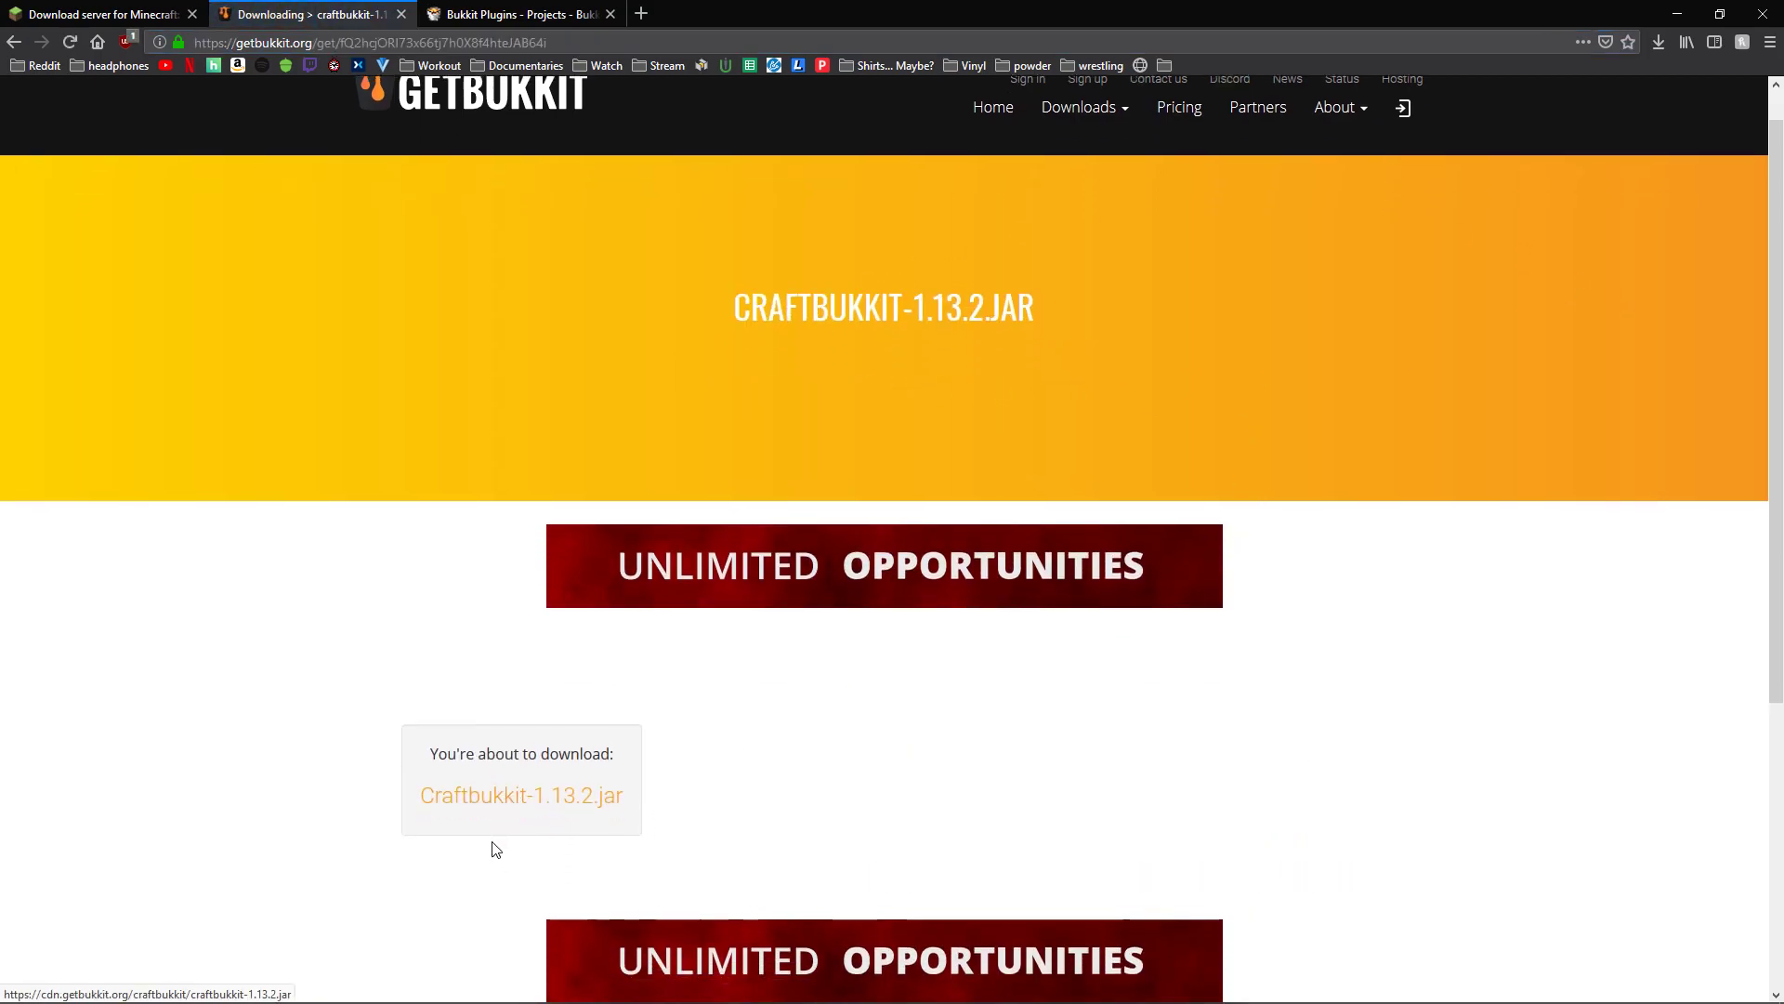
pyautogui.click(520, 753)
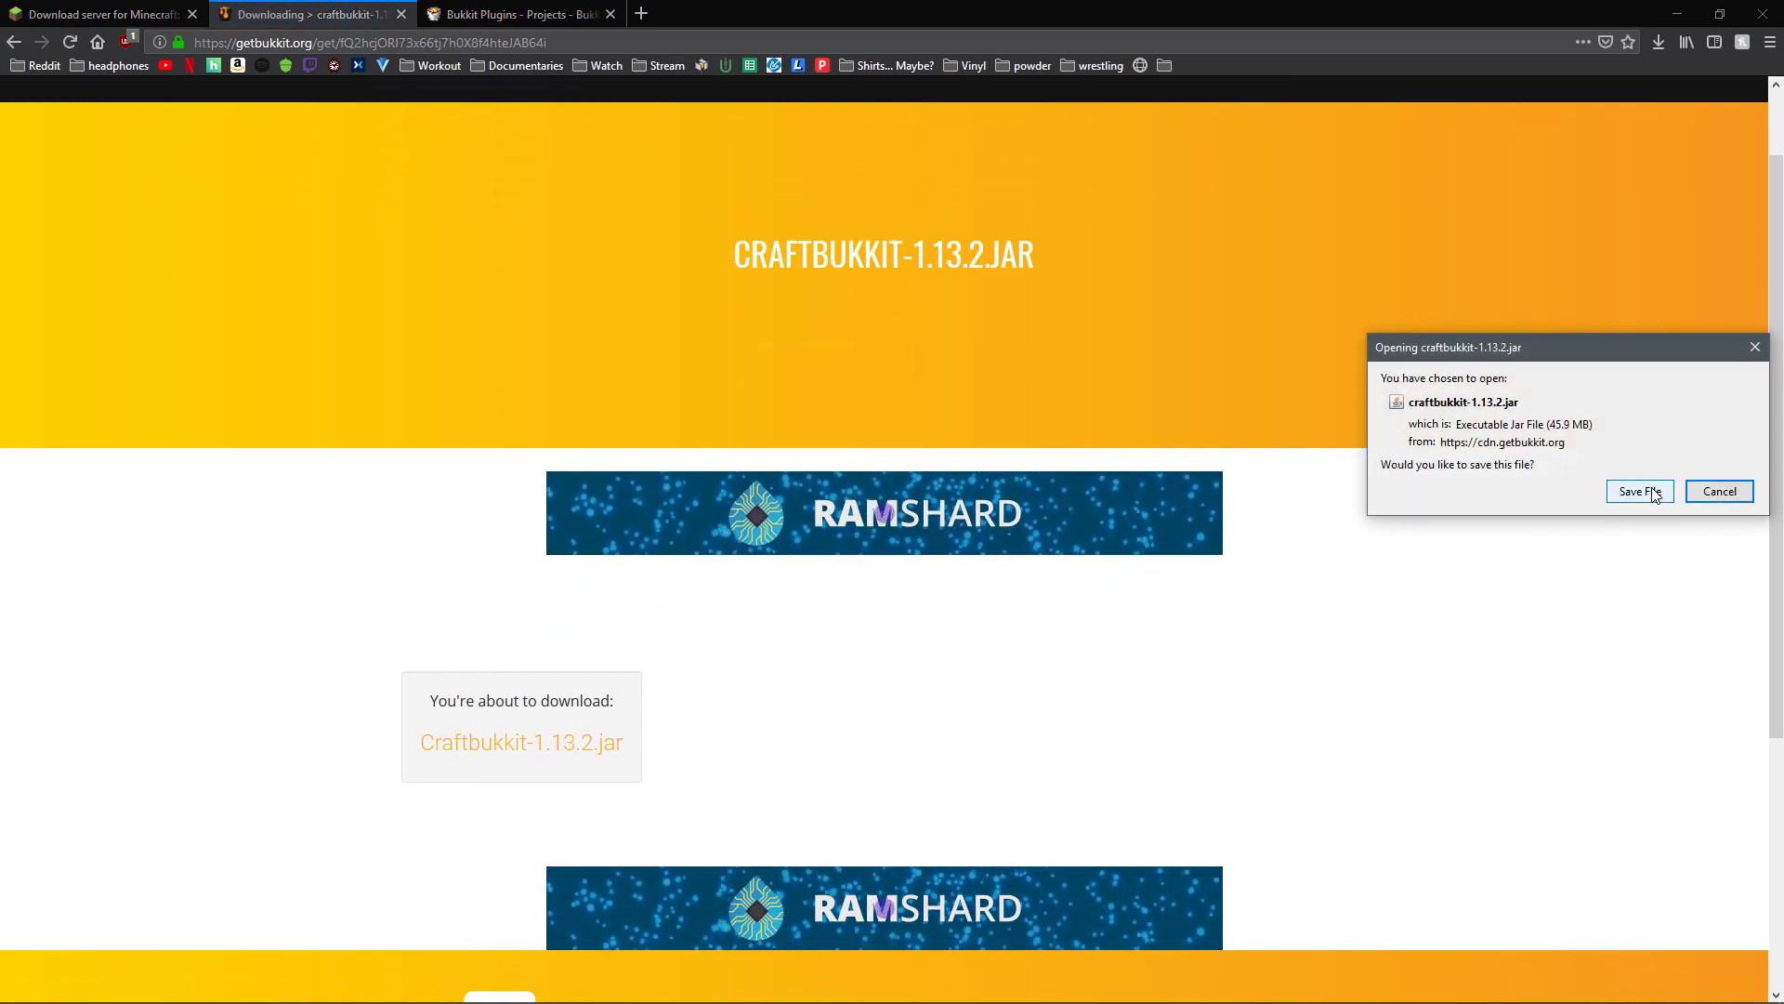
pyautogui.click(1641, 490)
# - Transfer the downloaded craftbukkit-1.13.2.jar into the MC Server folder on Main (H:) and run it there
pyautogui.click(1660, 41)
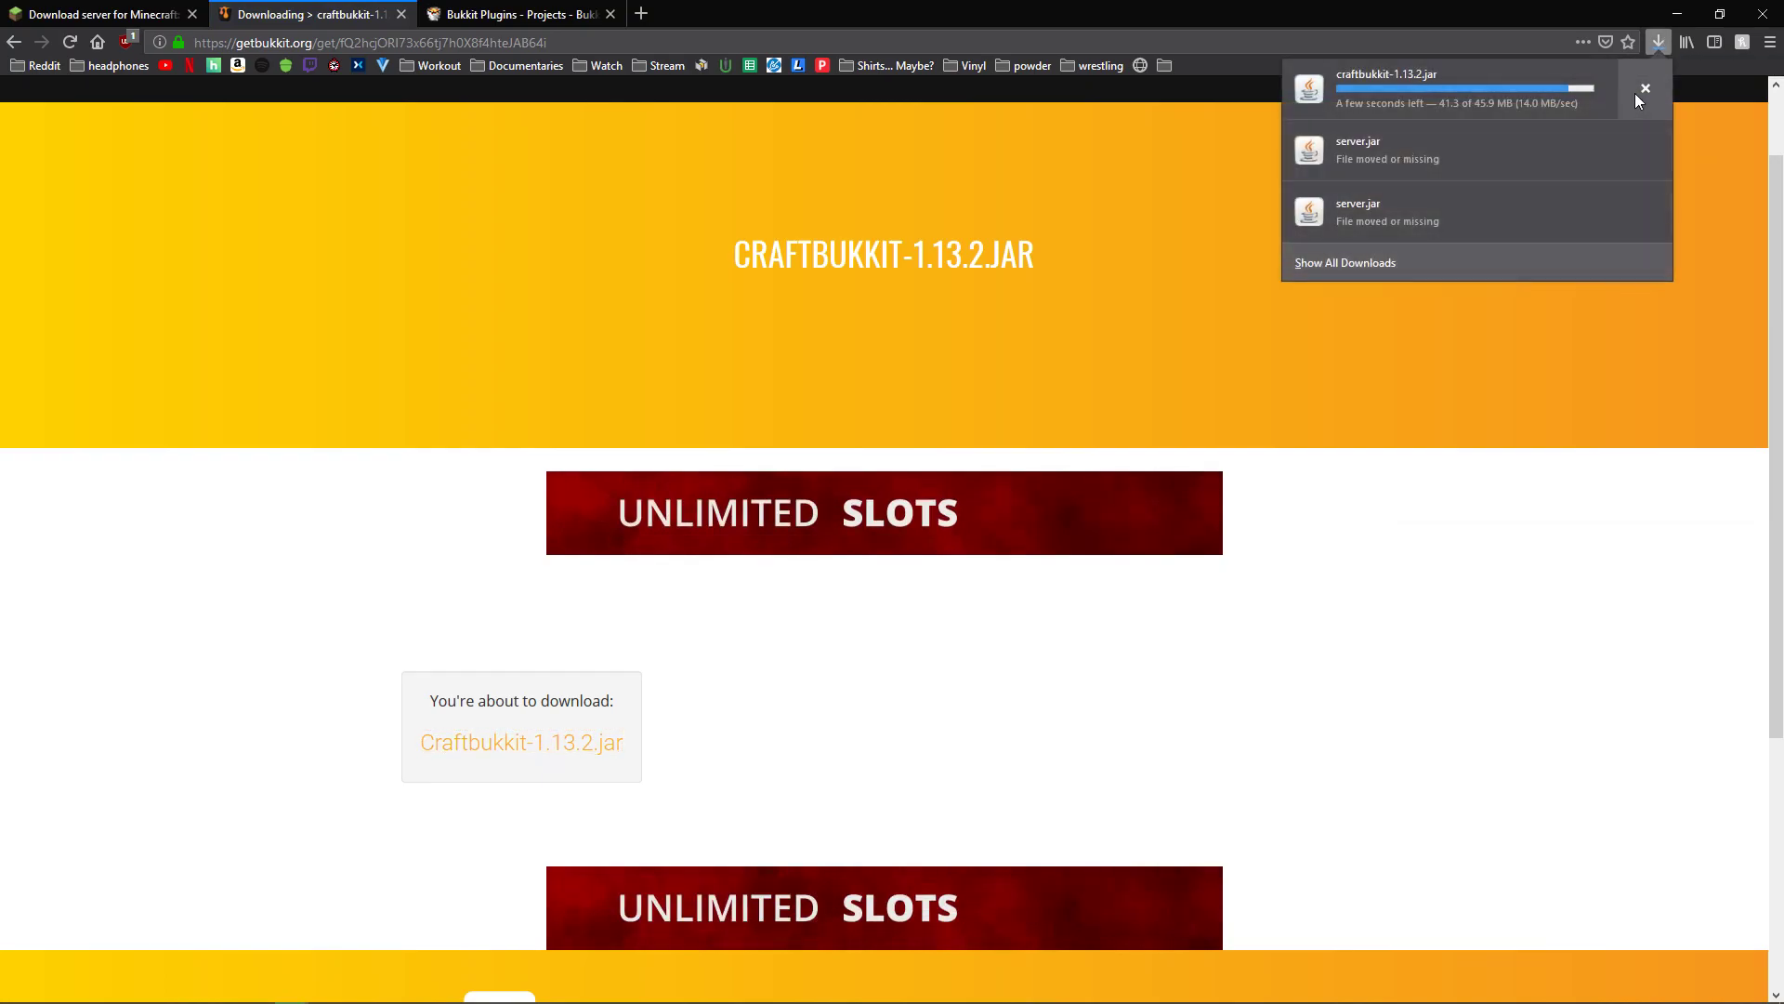
pyautogui.click(1641, 91)
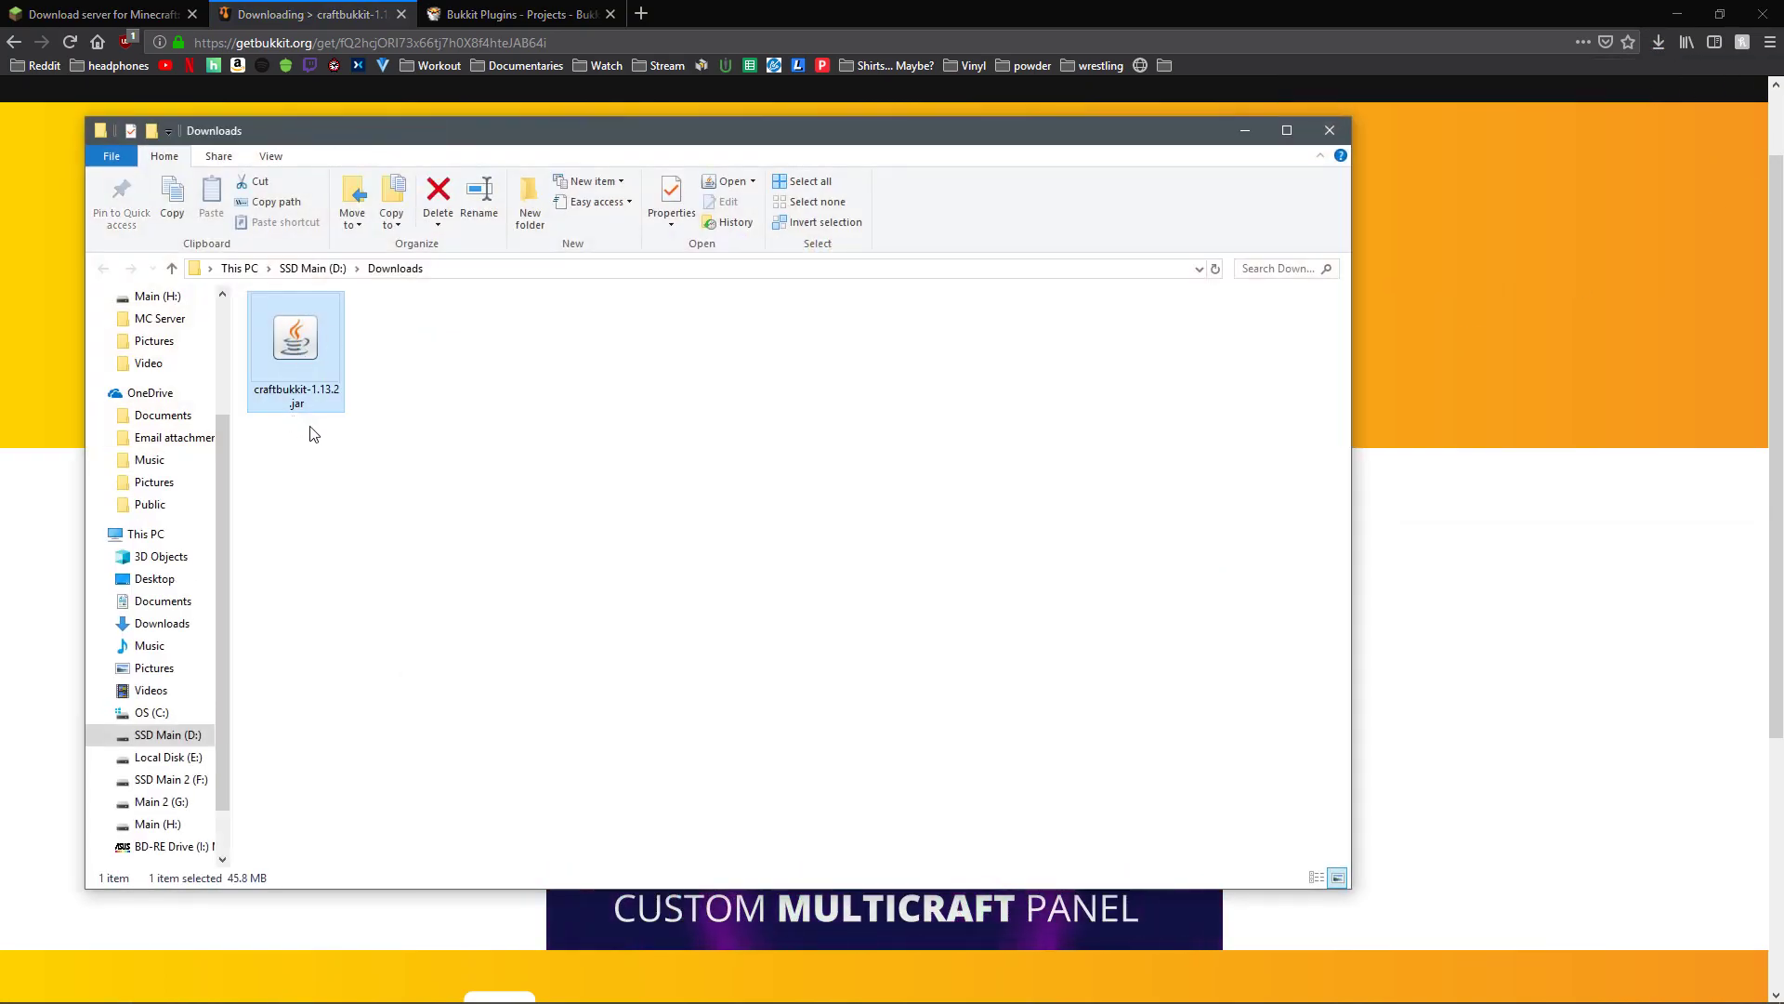
pyautogui.click(291, 369)
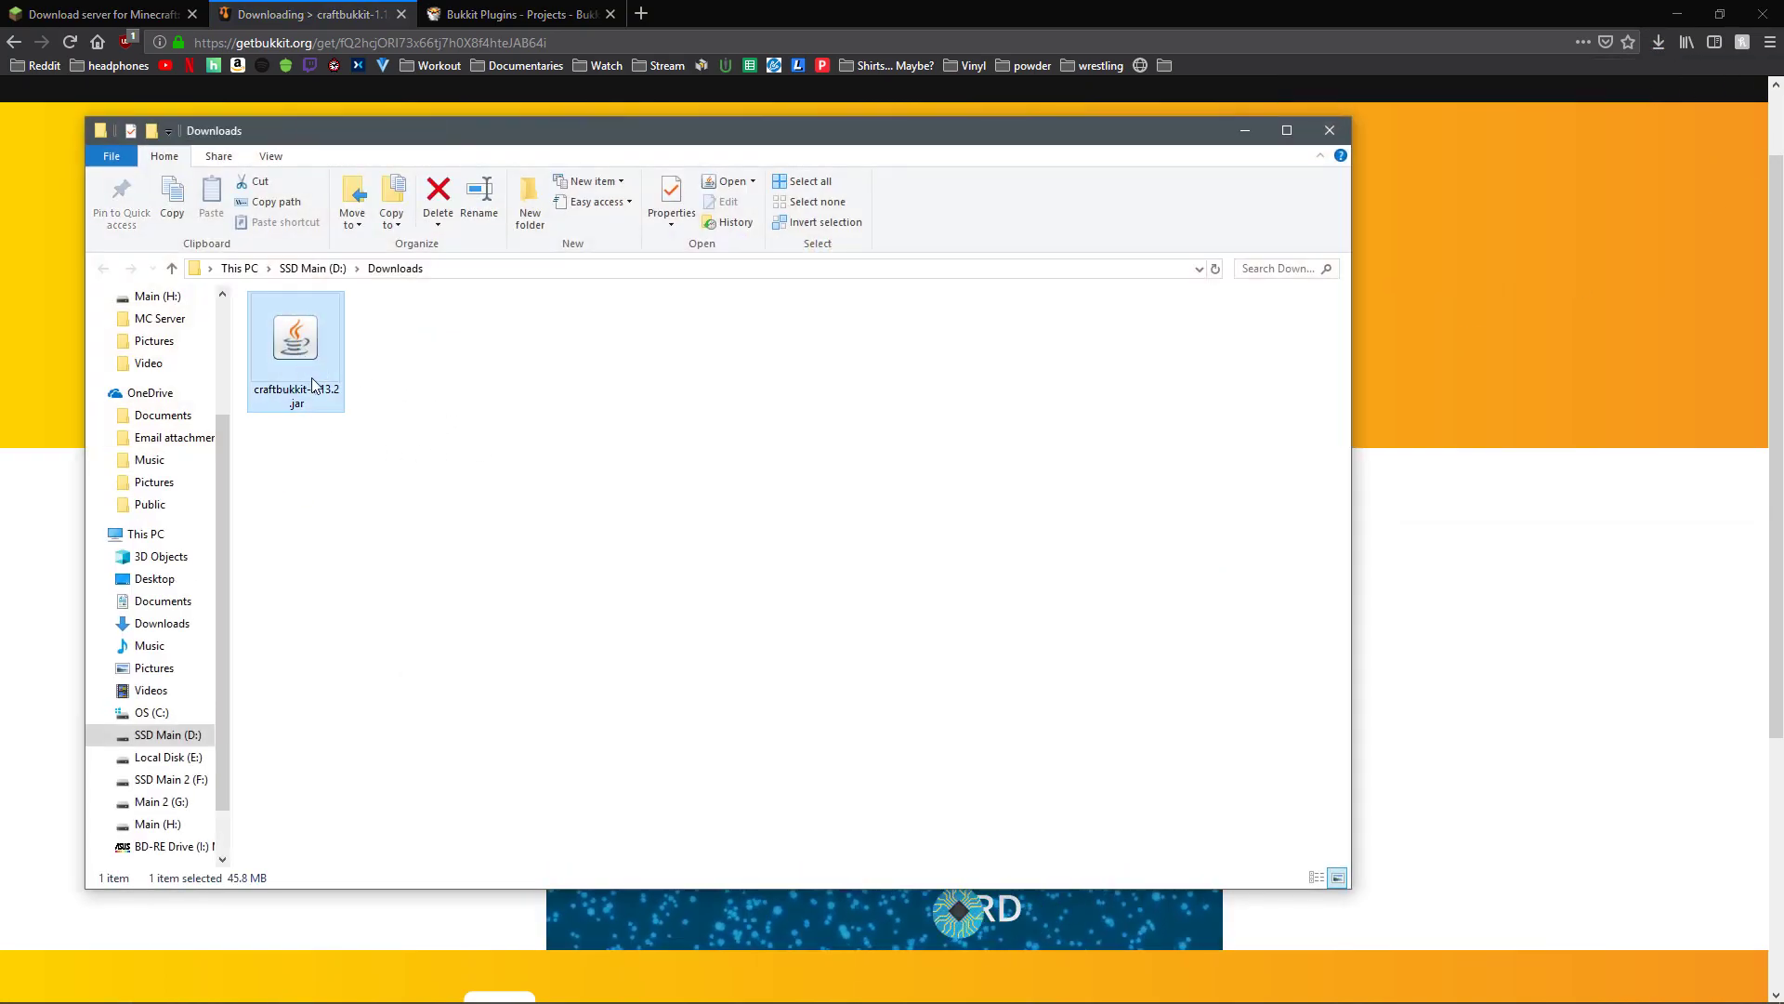
pyautogui.click(158, 823)
pyautogui.doubleClick(316, 406)
pyautogui.hotkey('ctrl', 'v')
pyautogui.click(347, 403)
pyautogui.doubleClick(339, 325)
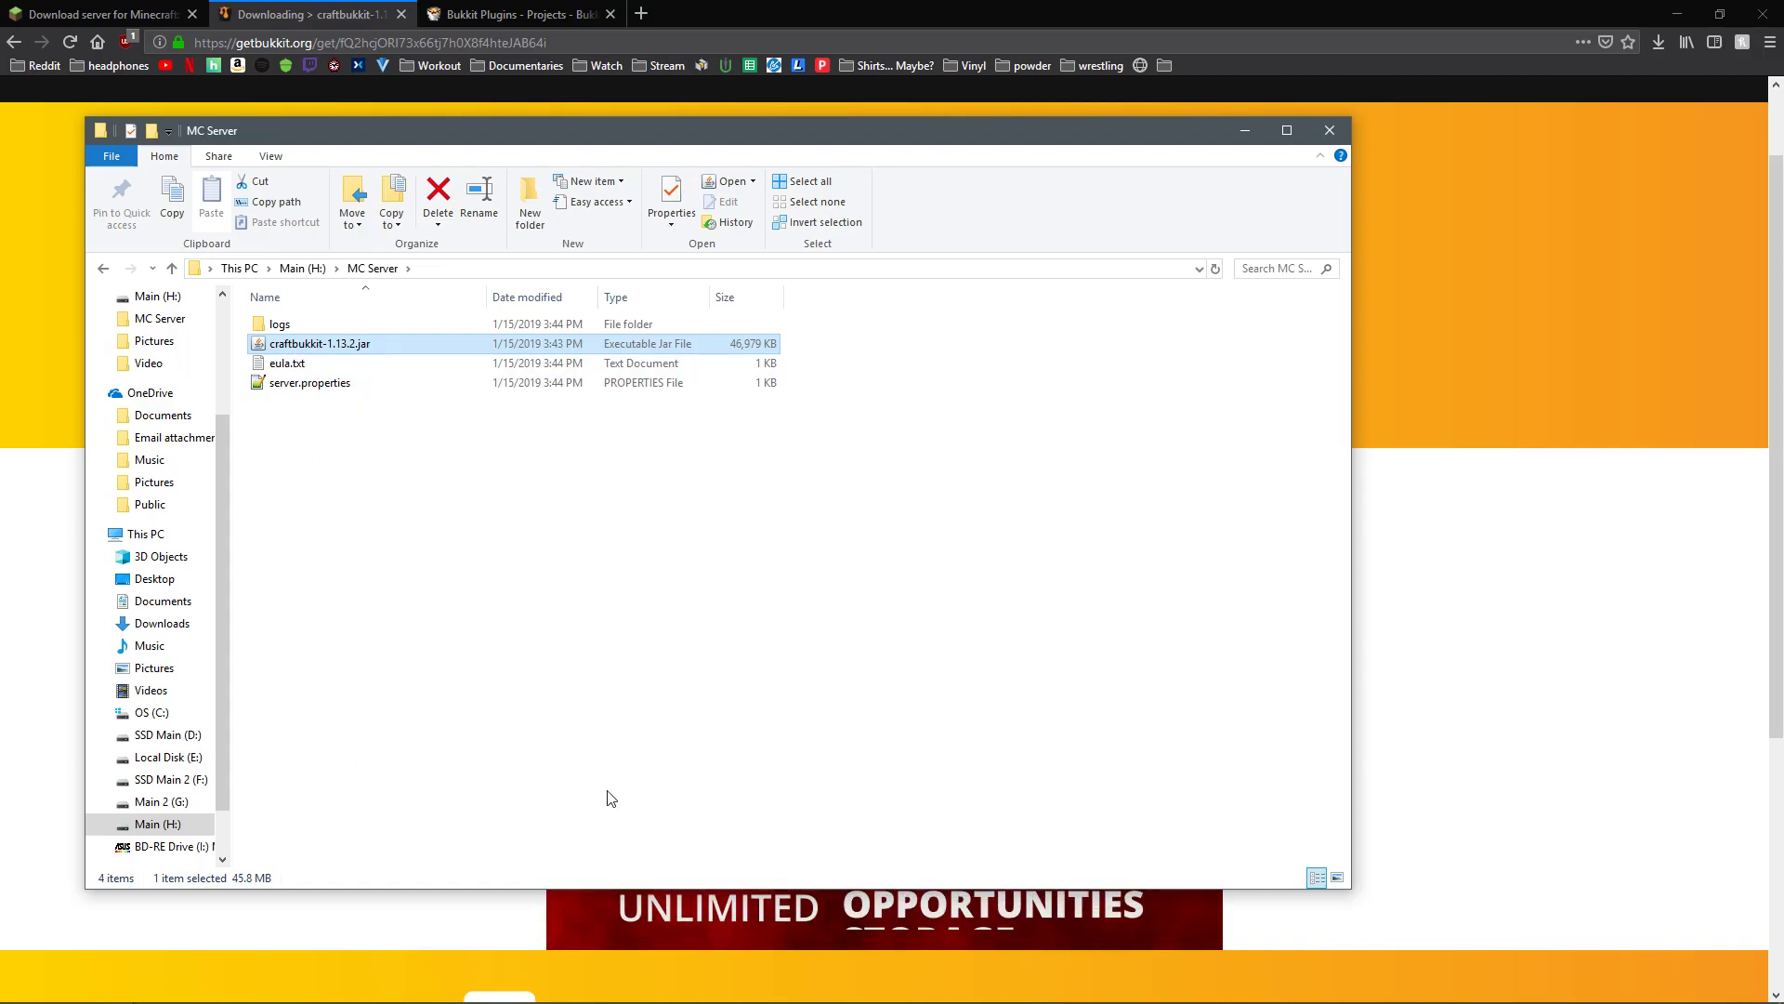
# - Set eula=true in eula.txt with Notepad, save and close it, and run craftbukkit-1.13.2.jar again
pyautogui.rightClick(279, 363)
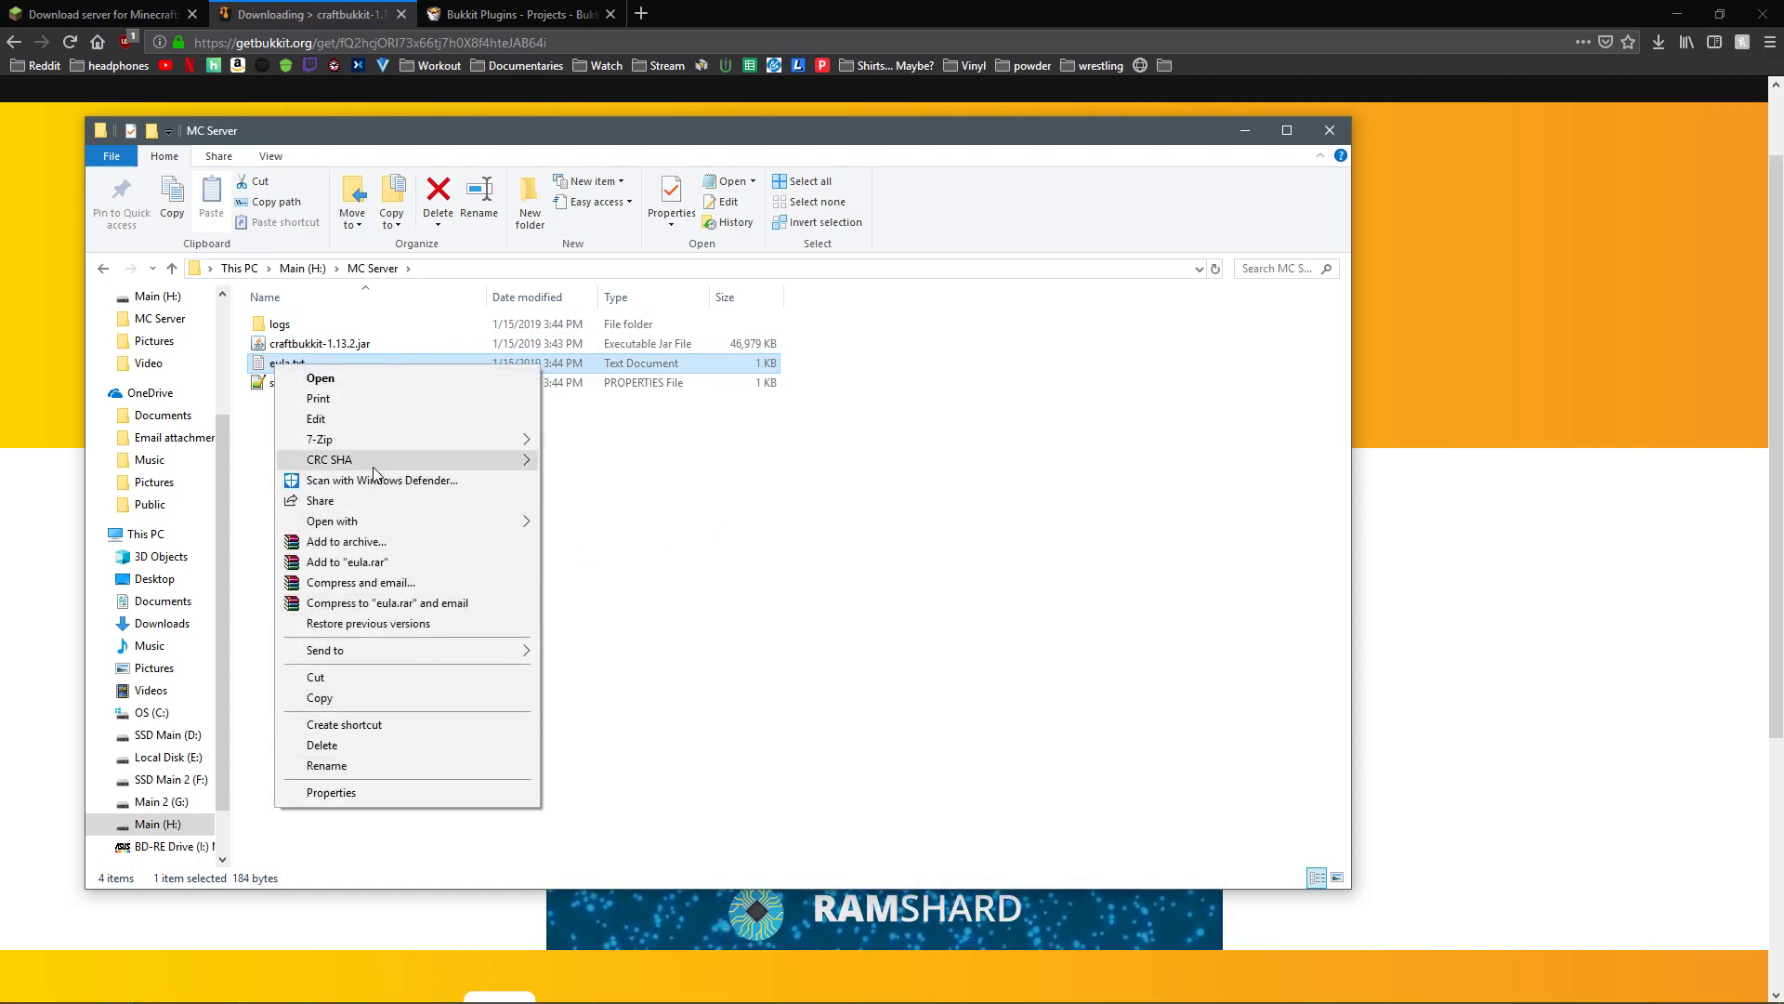
pyautogui.moveTo(527, 521)
pyautogui.click(595, 521)
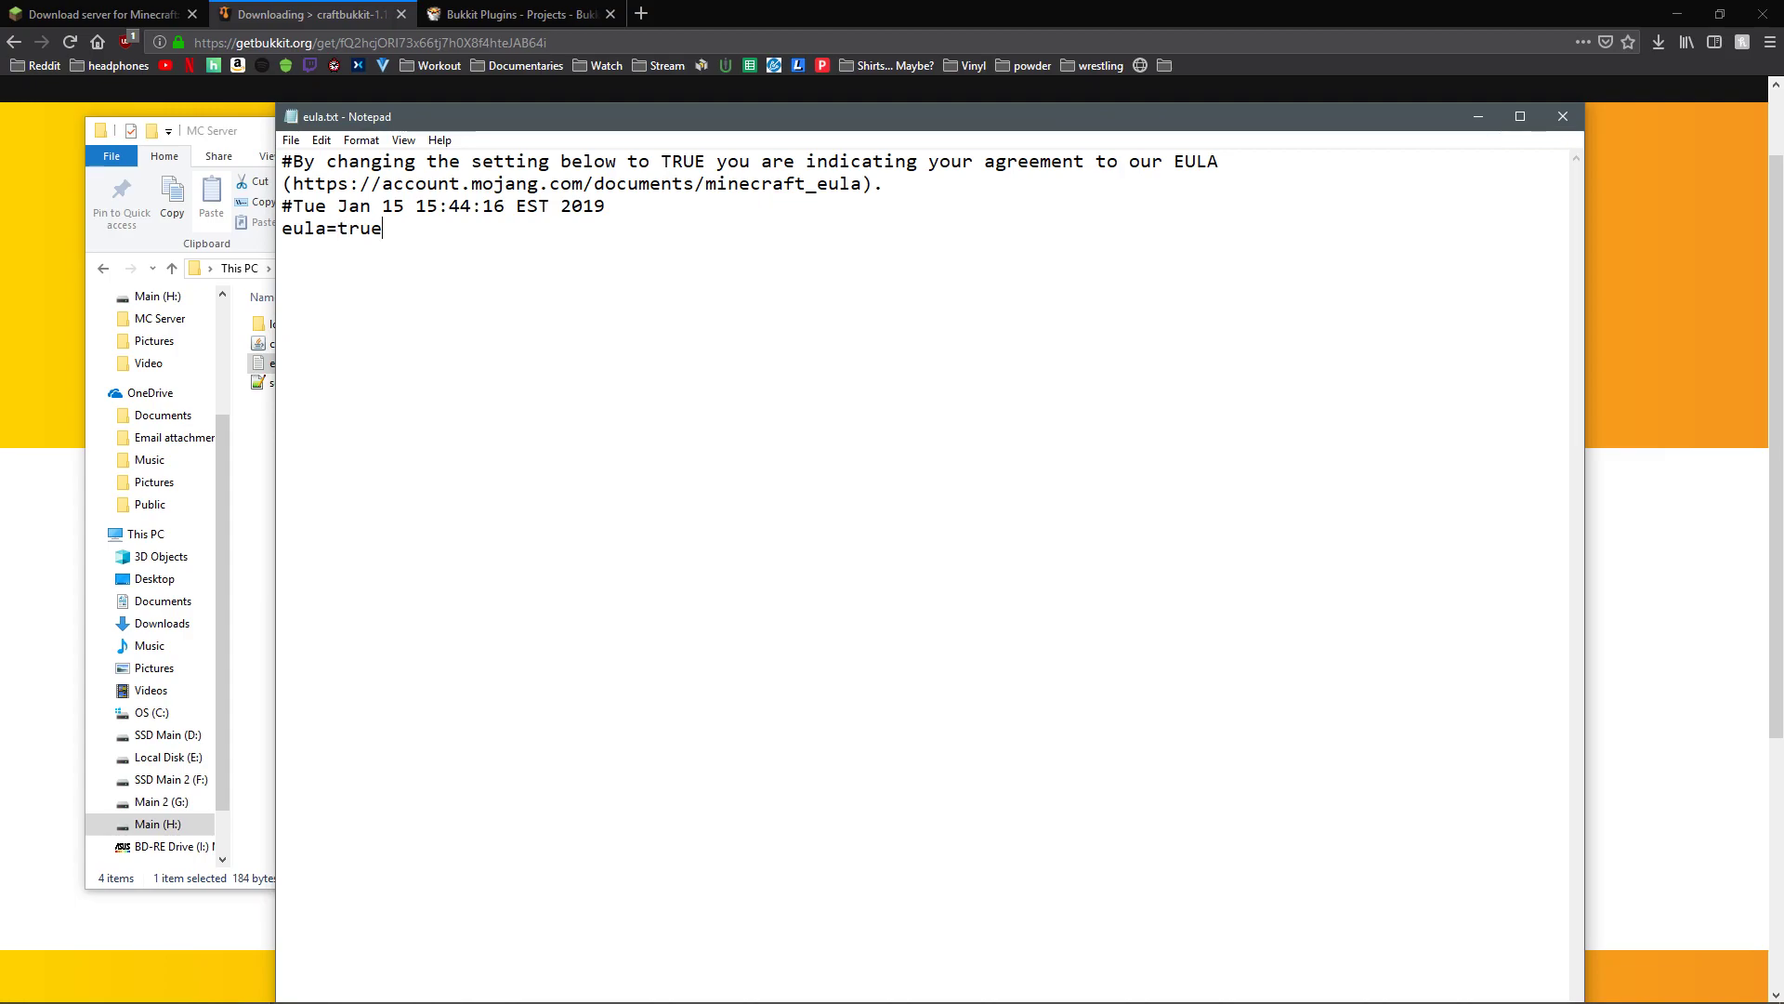
pyautogui.click(293, 140)
pyautogui.click(310, 207)
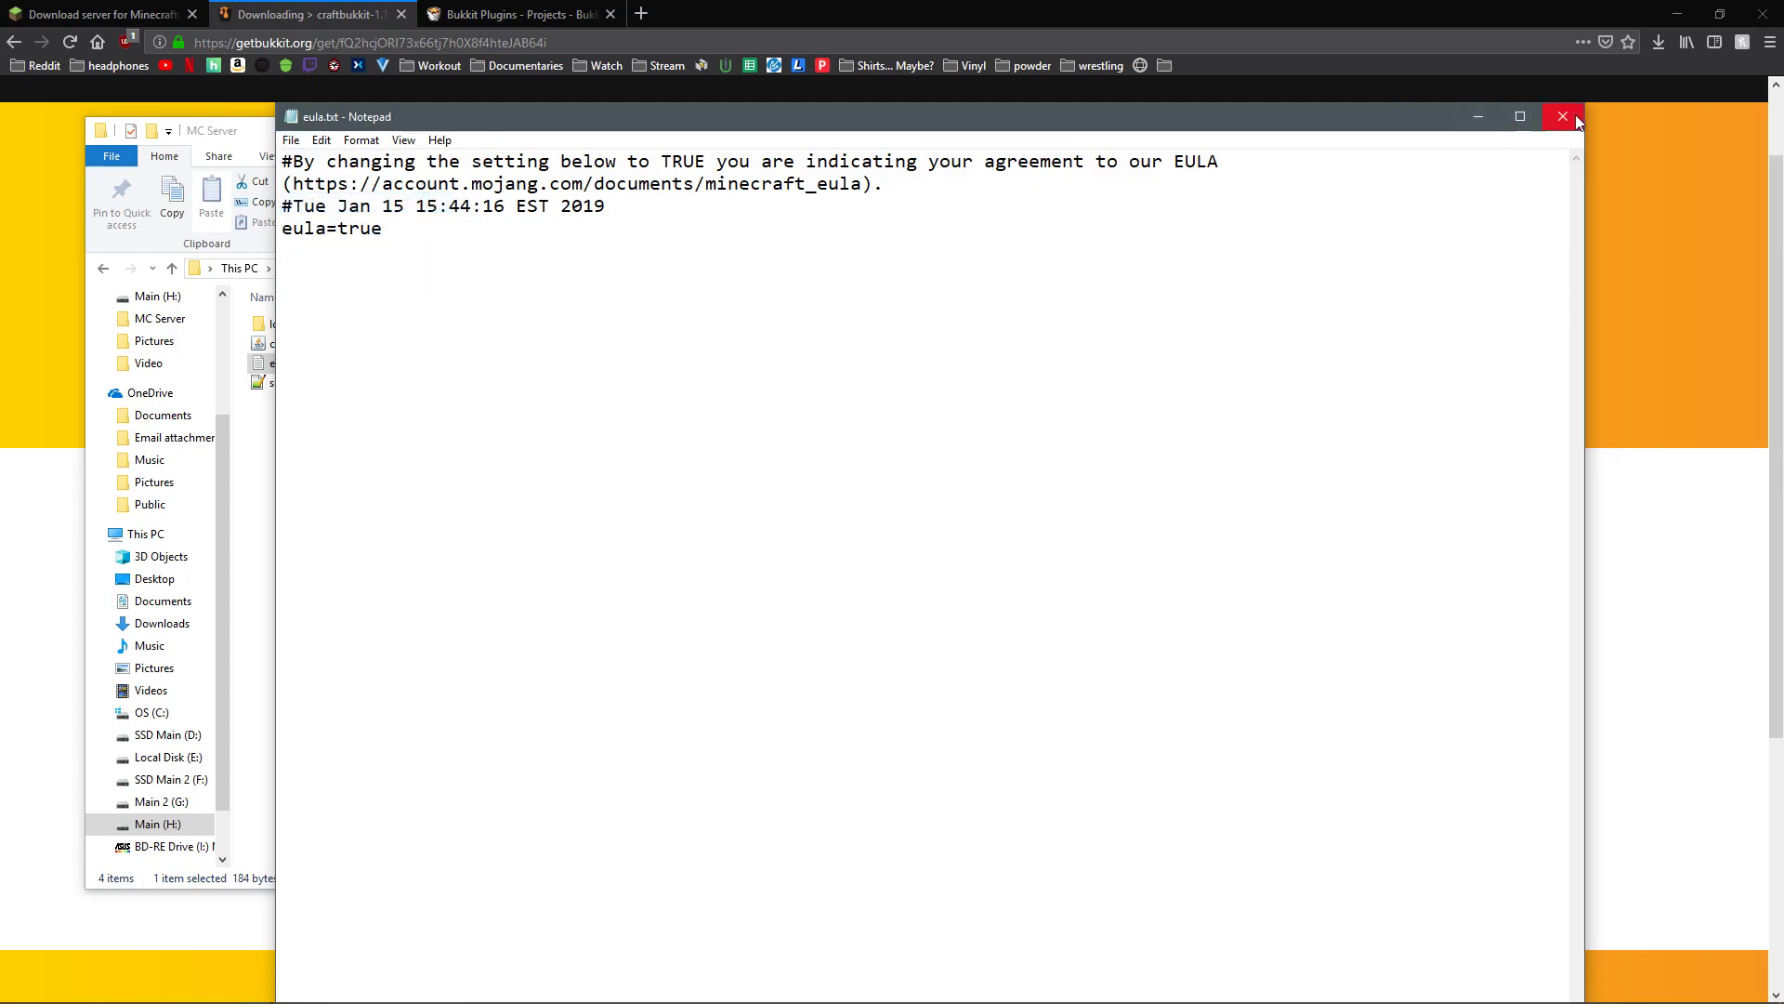
pyautogui.click(1564, 117)
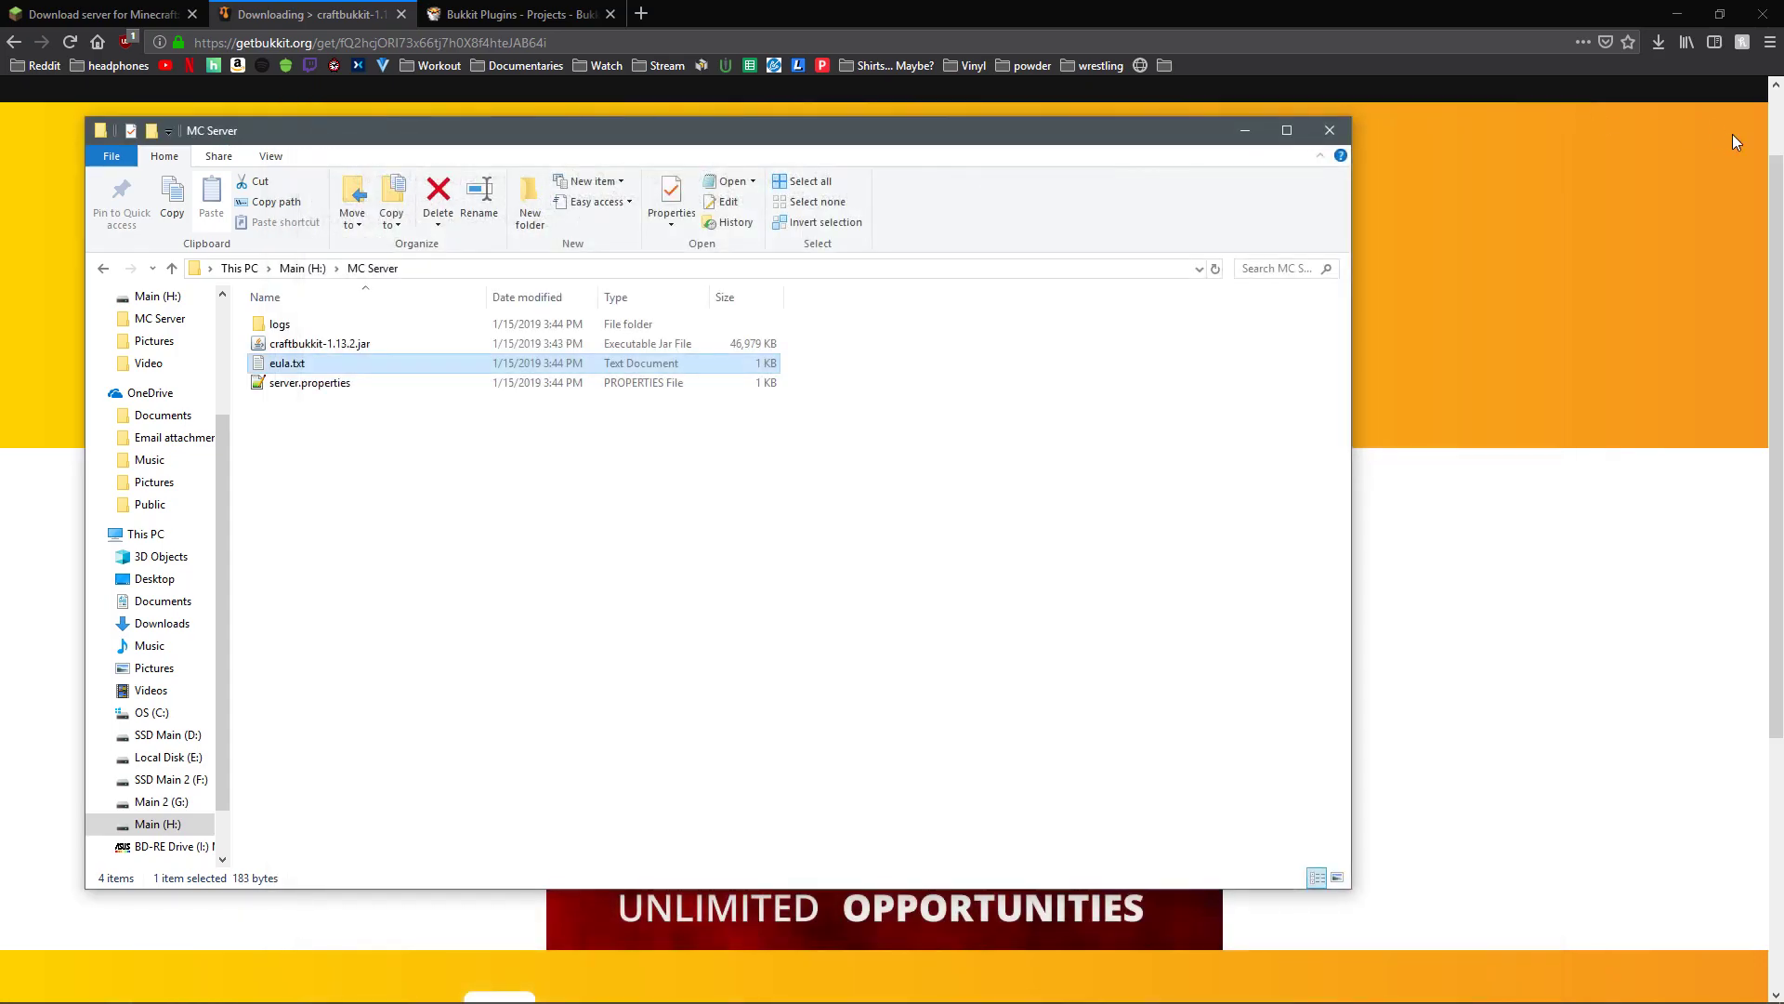
pyautogui.doubleClick(303, 344)
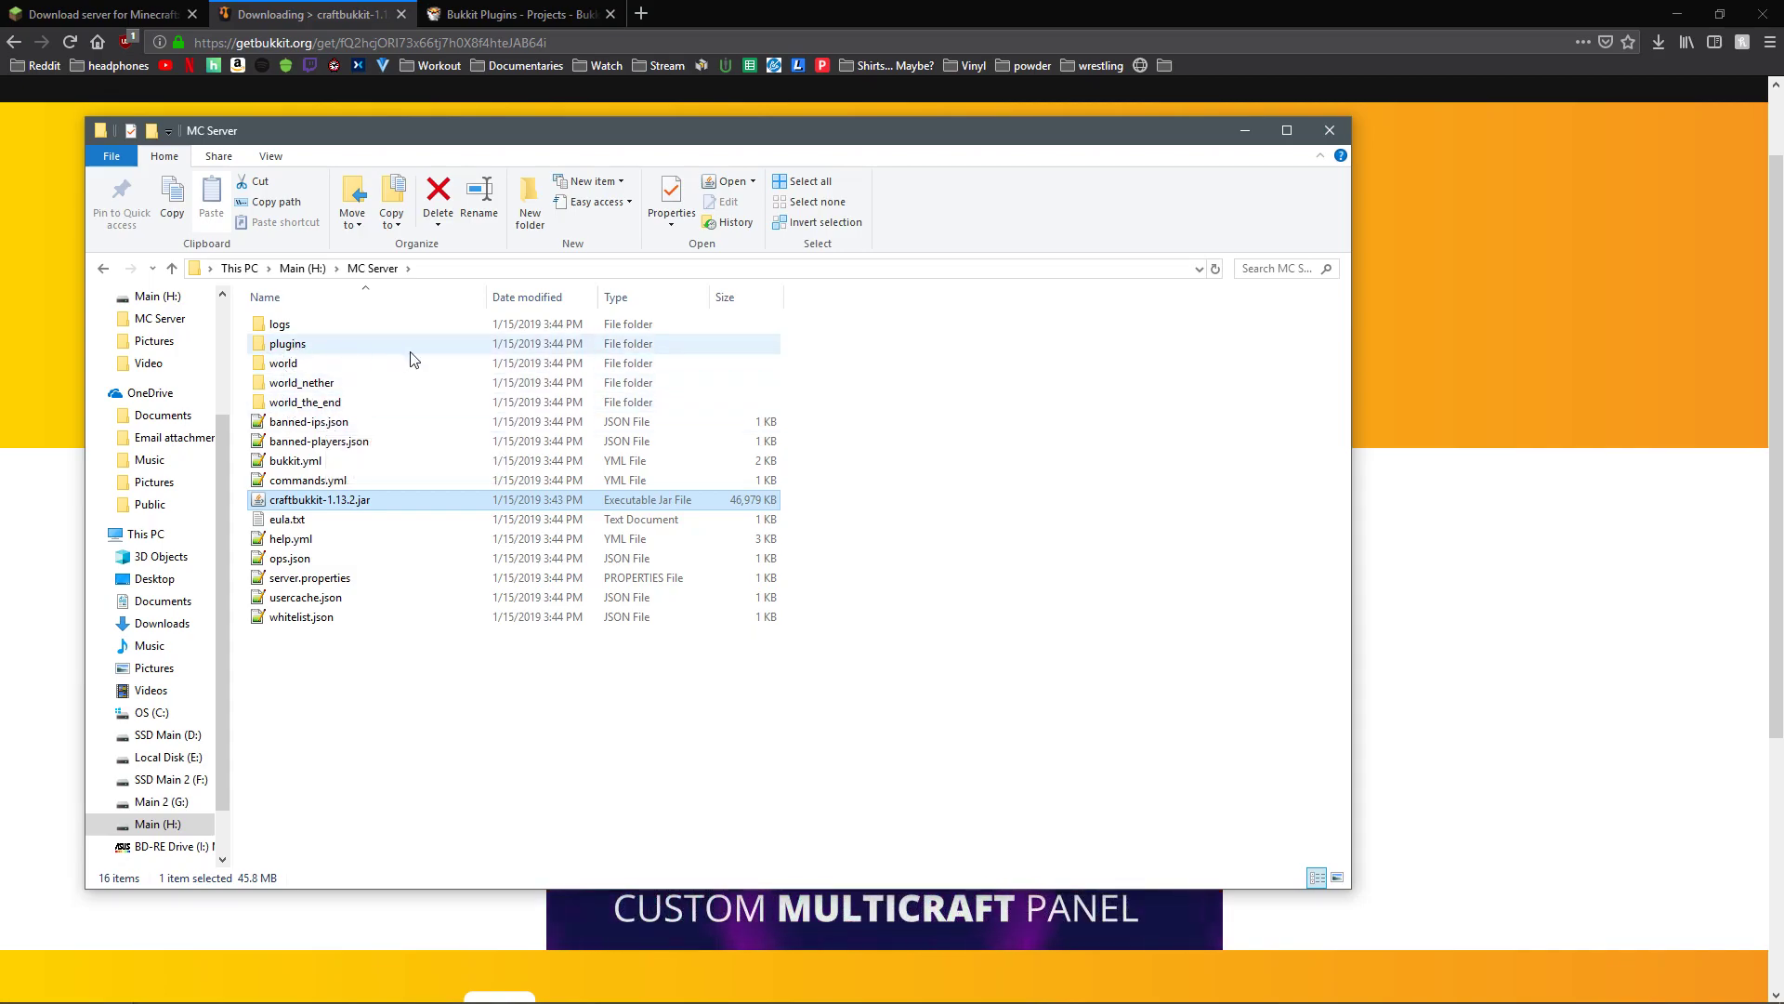
# - Open the plugins folder inside MC Server to inspect it, and return to MC Server
pyautogui.doubleClick(288, 344)
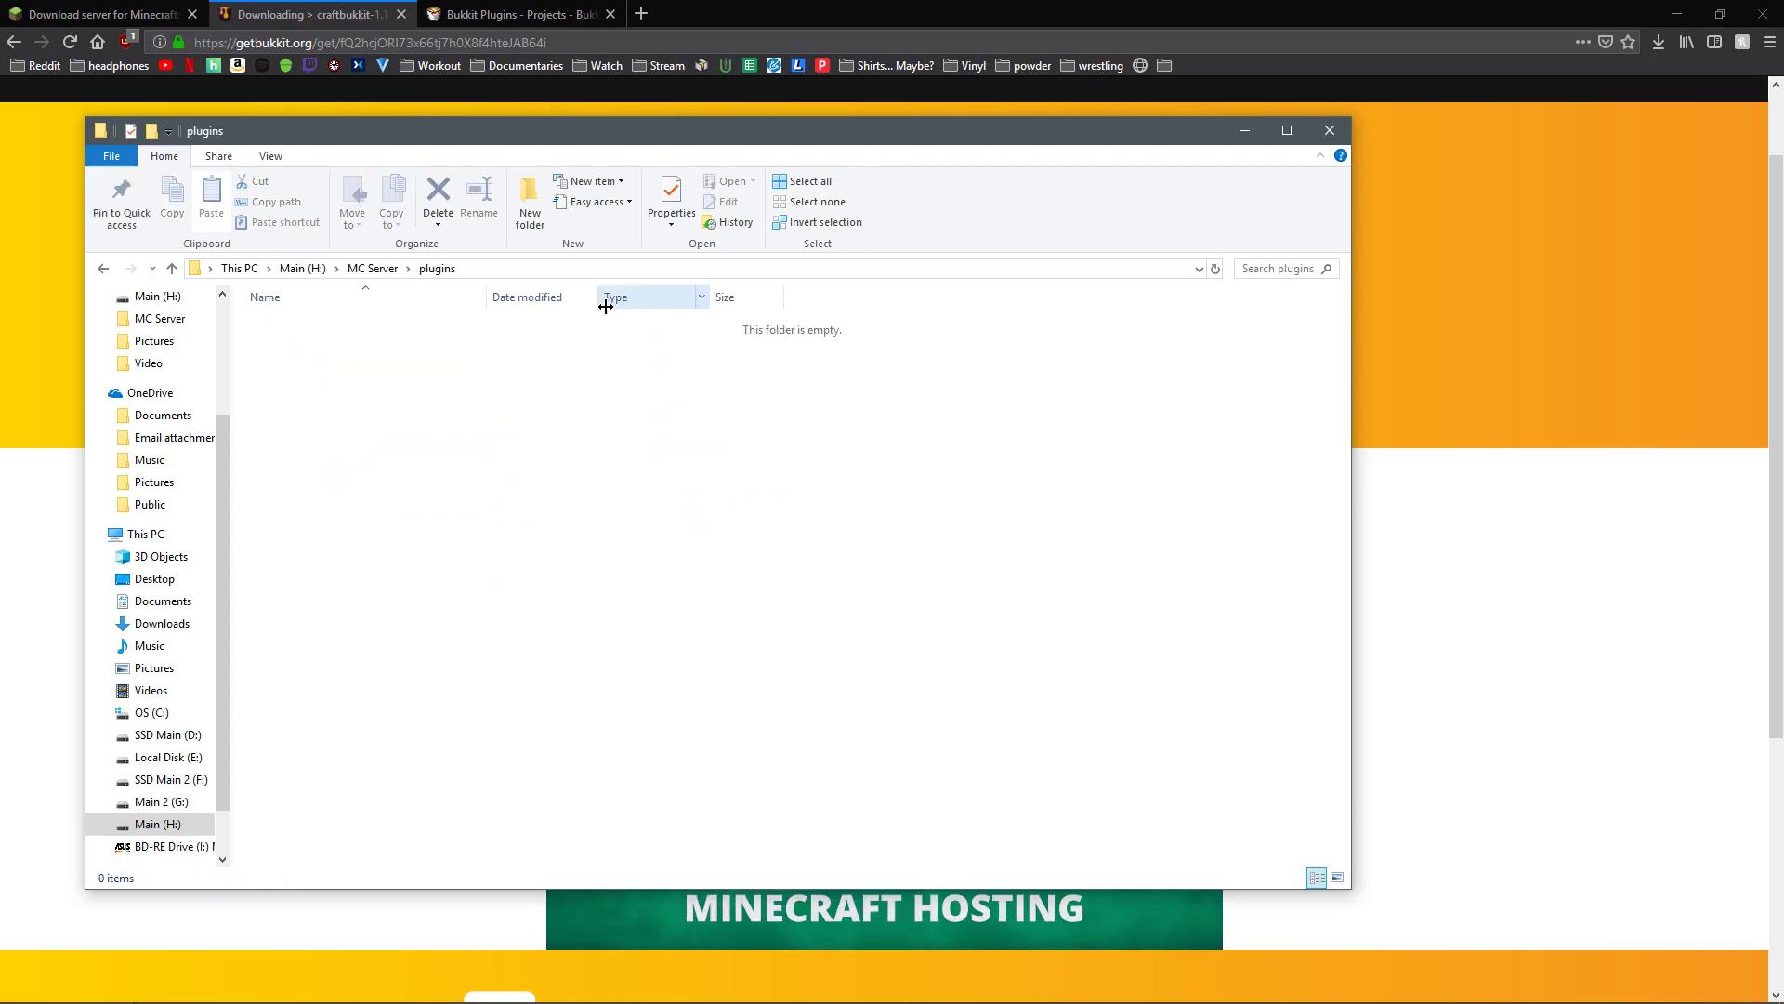
pyautogui.click(103, 269)
pyautogui.doubleClick(306, 350)
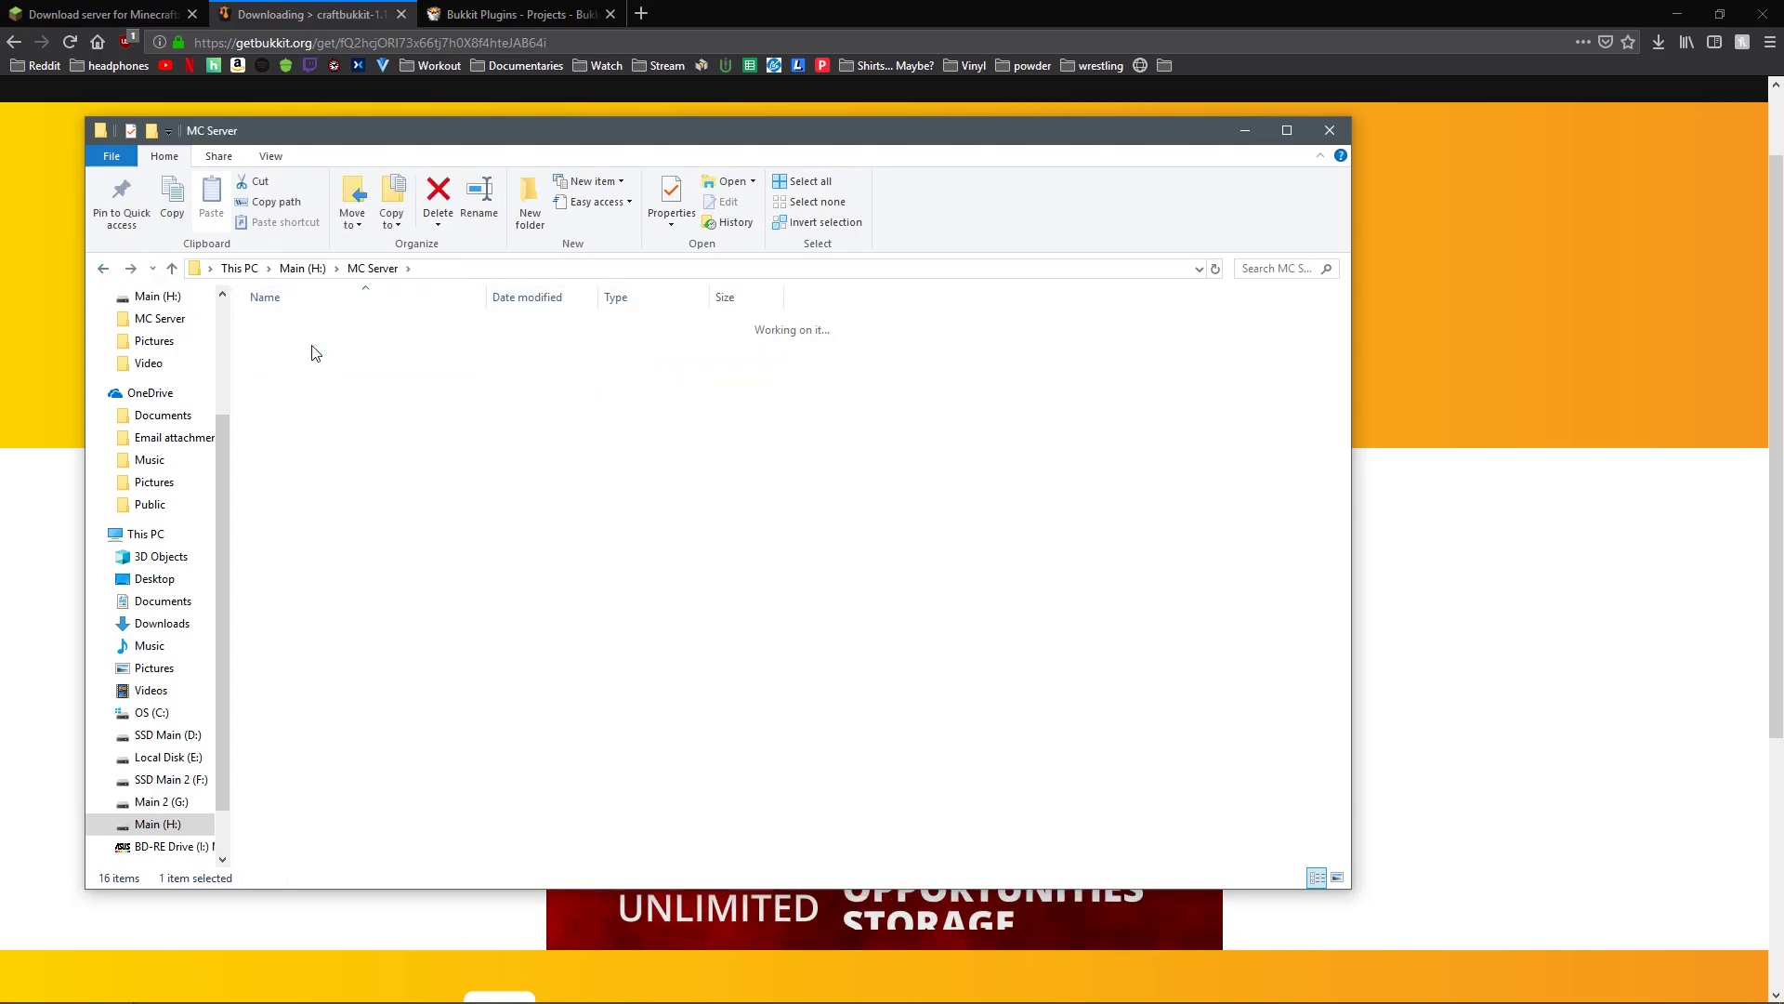
pyautogui.click(103, 268)
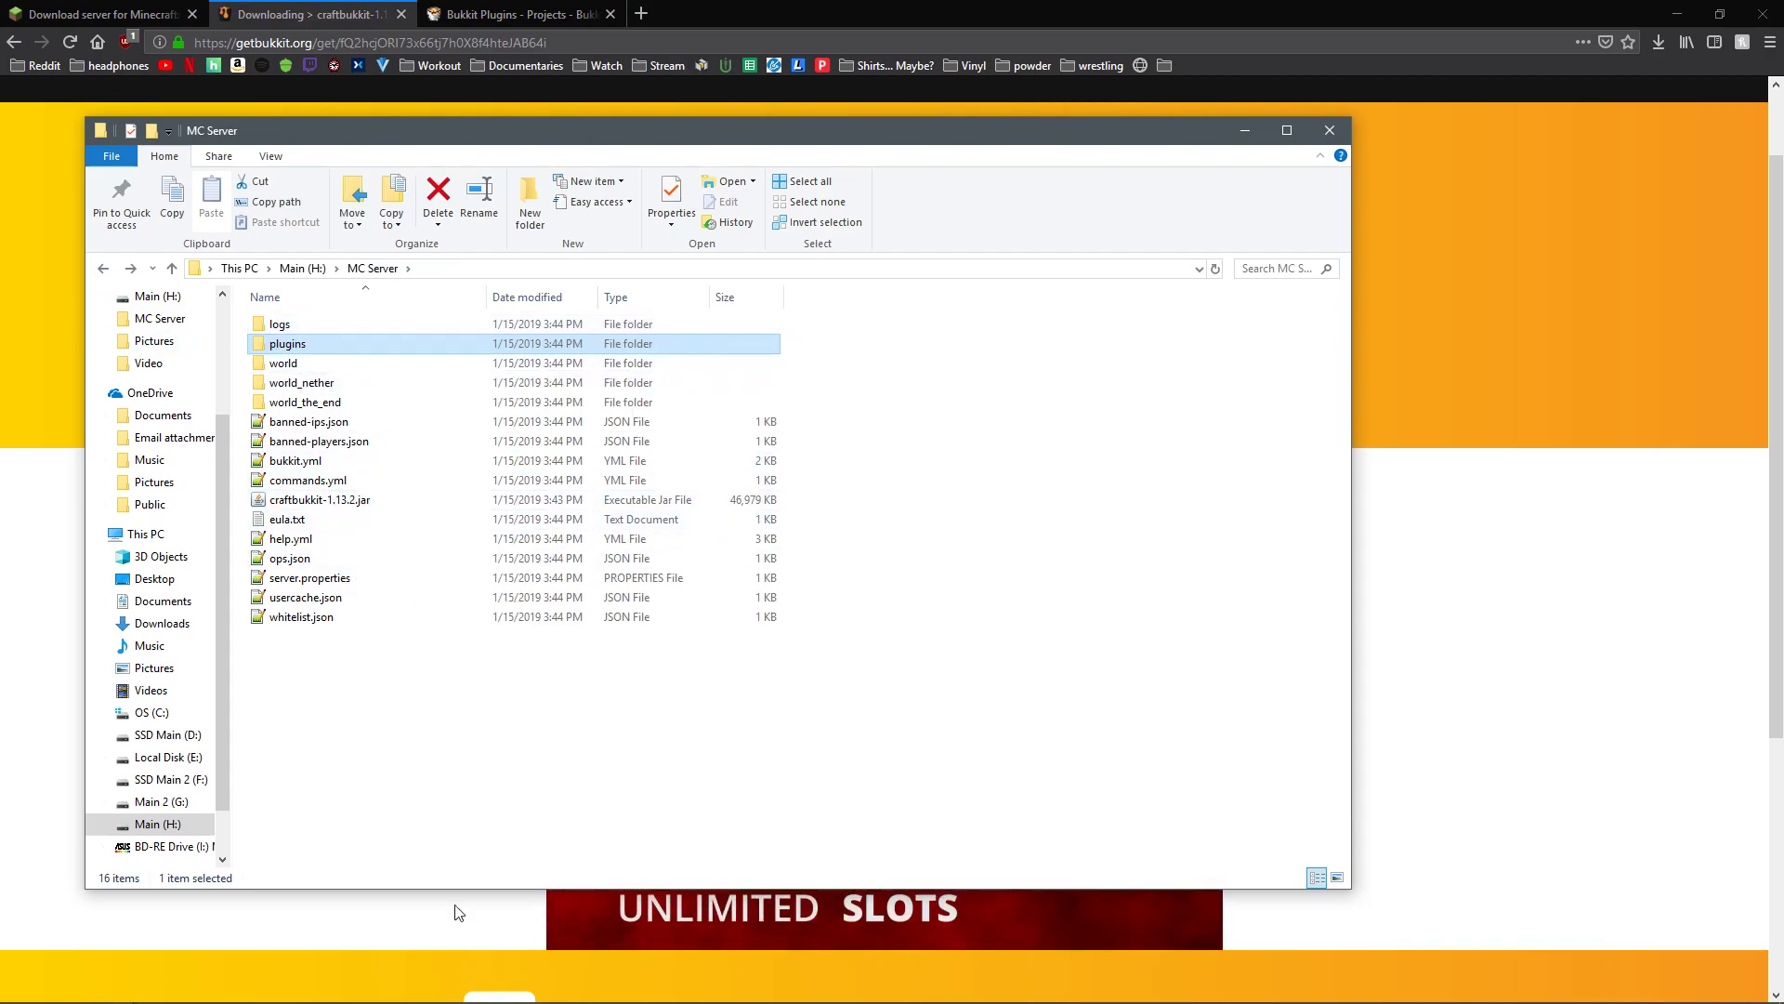
# - Open Task Manager and reposition its window to inspect the Java process of the running craftbukkit-1.13.2.jar server
pyautogui.moveTo(592, 976)
pyautogui.click(330, 500)
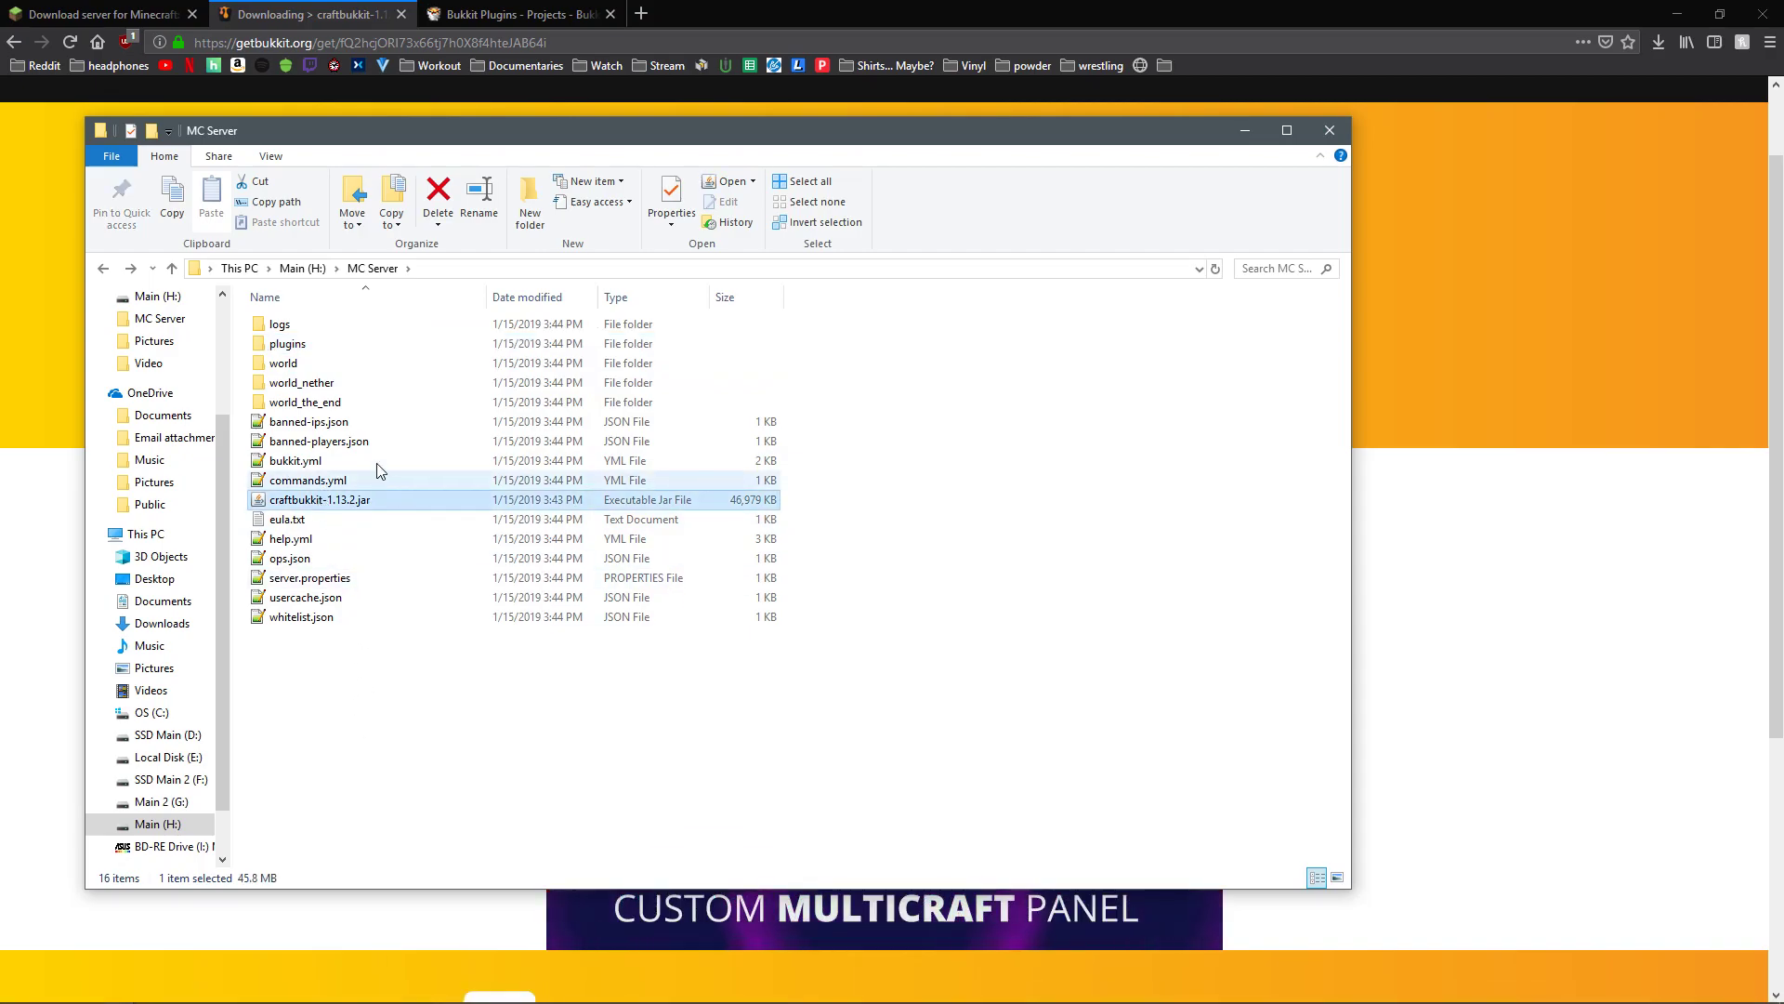
pyautogui.rightClick(520, 997)
pyautogui.click(605, 906)
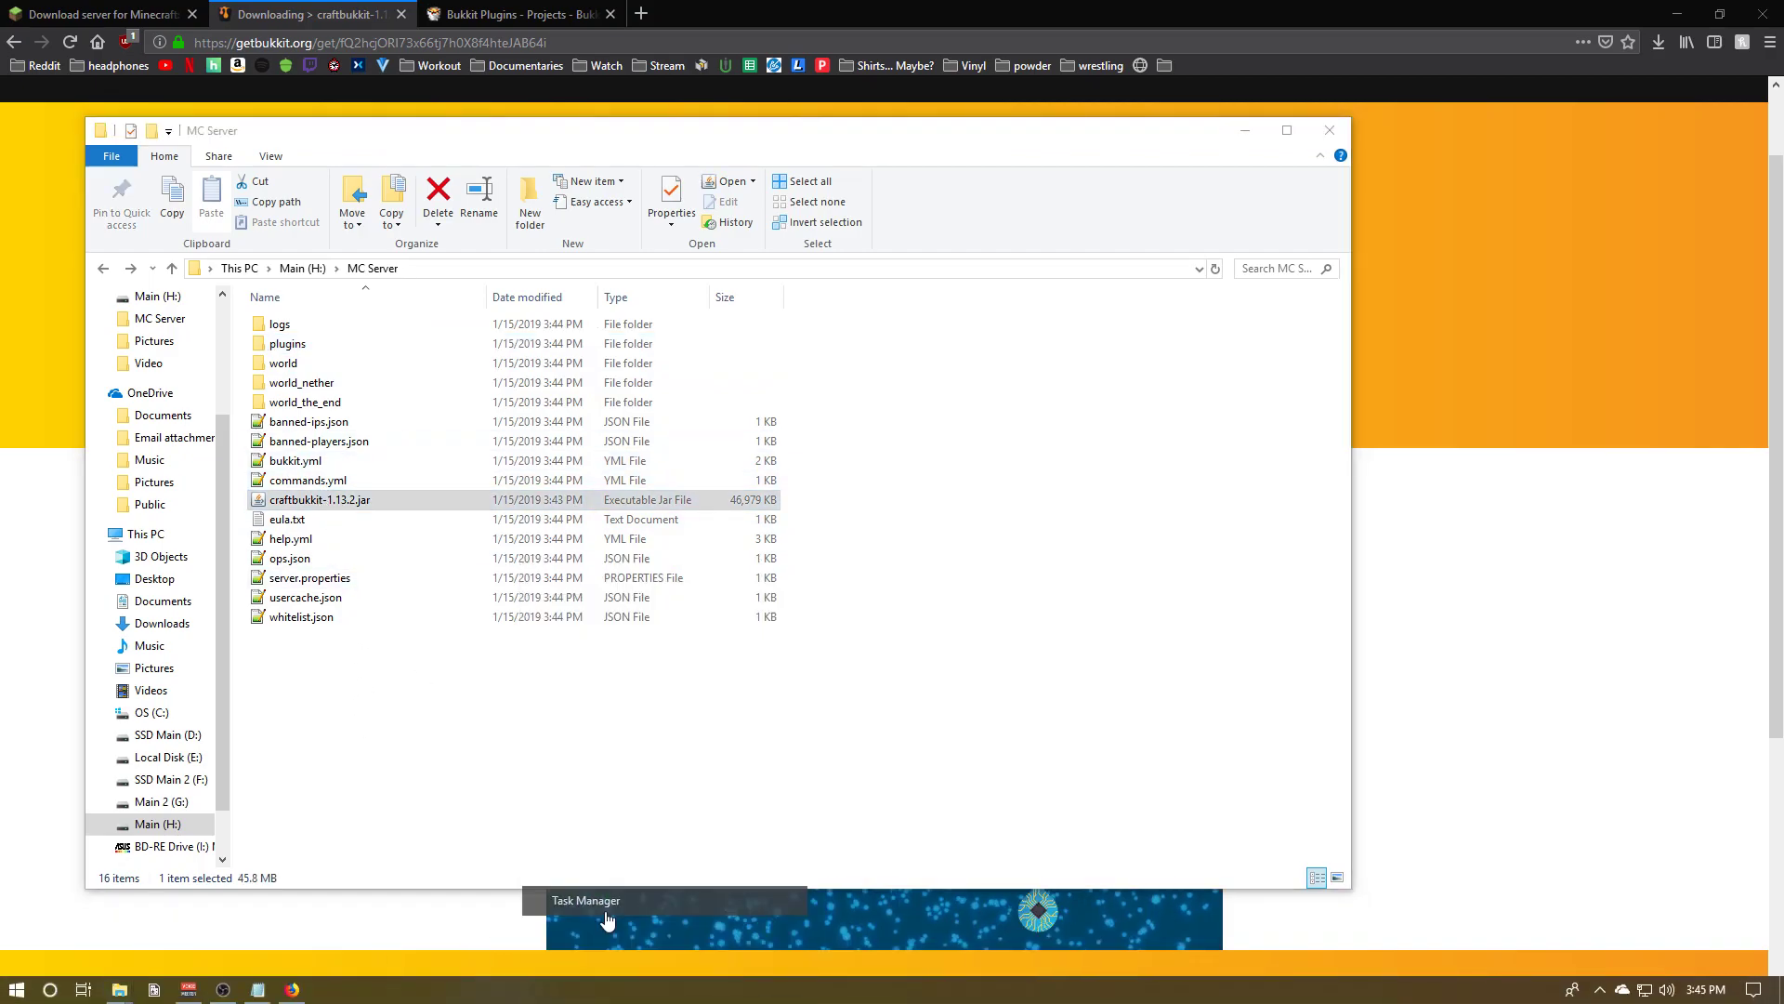
pyautogui.moveTo(0, 33); pyautogui.dragTo(750, 133)
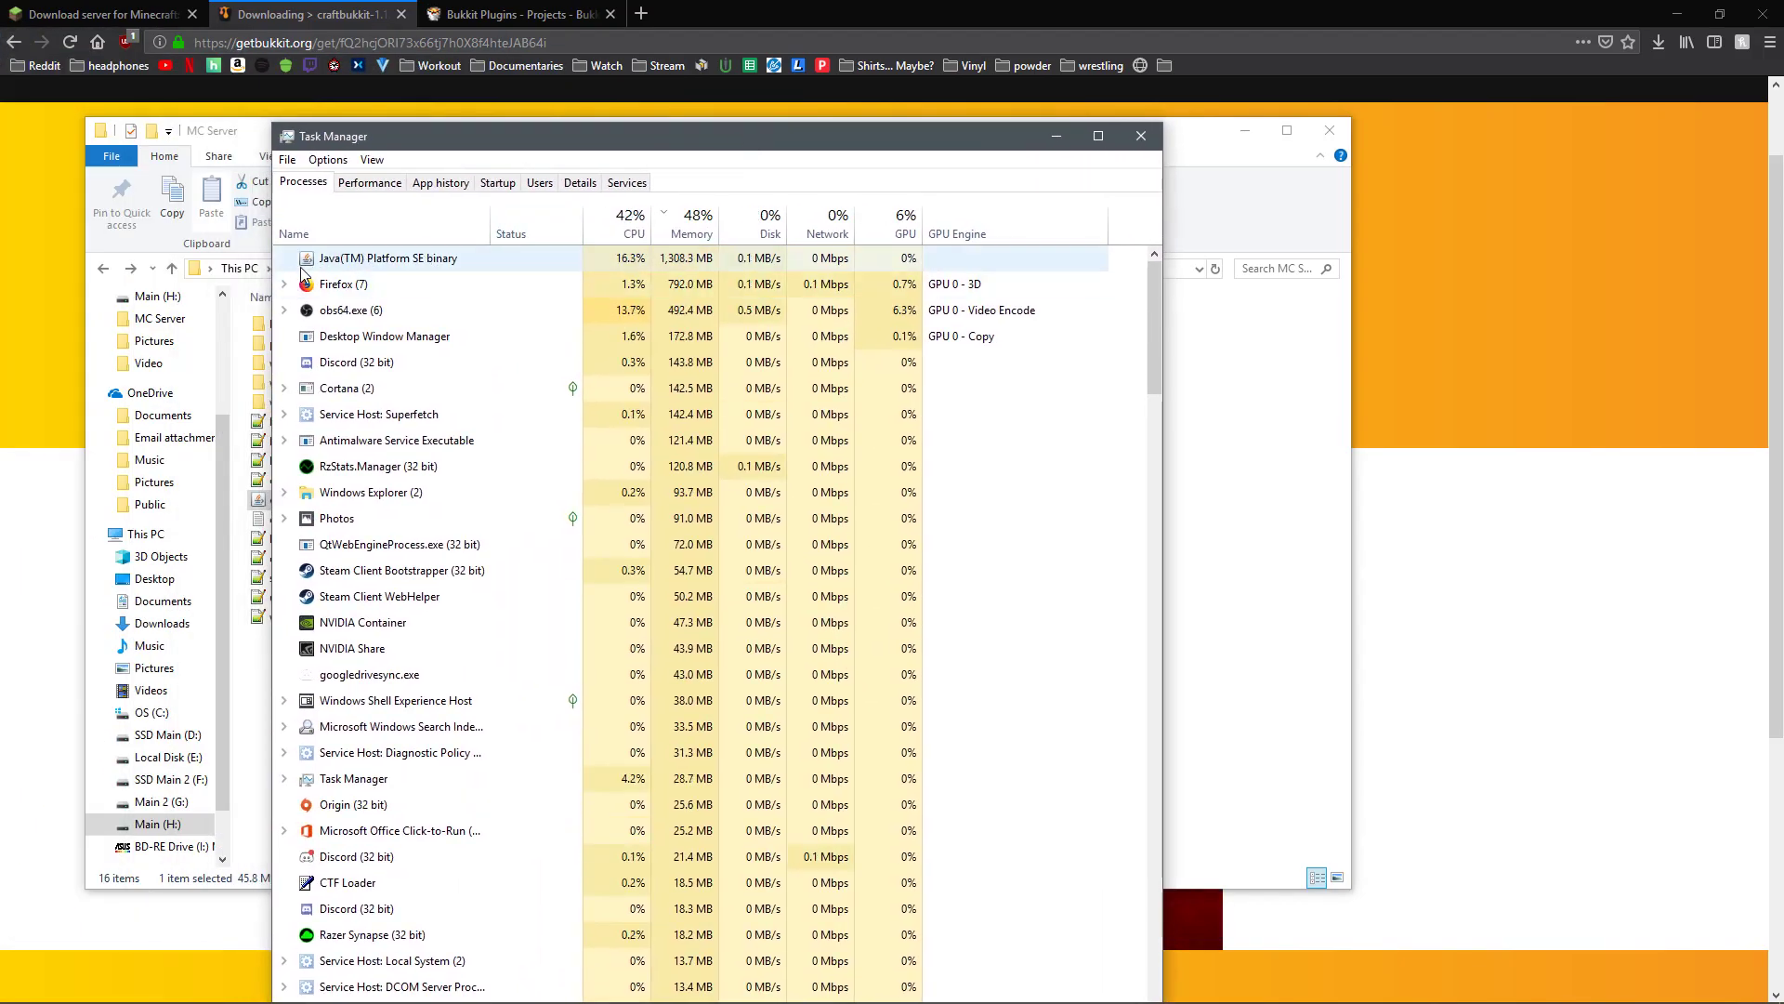
pyautogui.moveTo(688, 147); pyautogui.dragTo(551, 145)
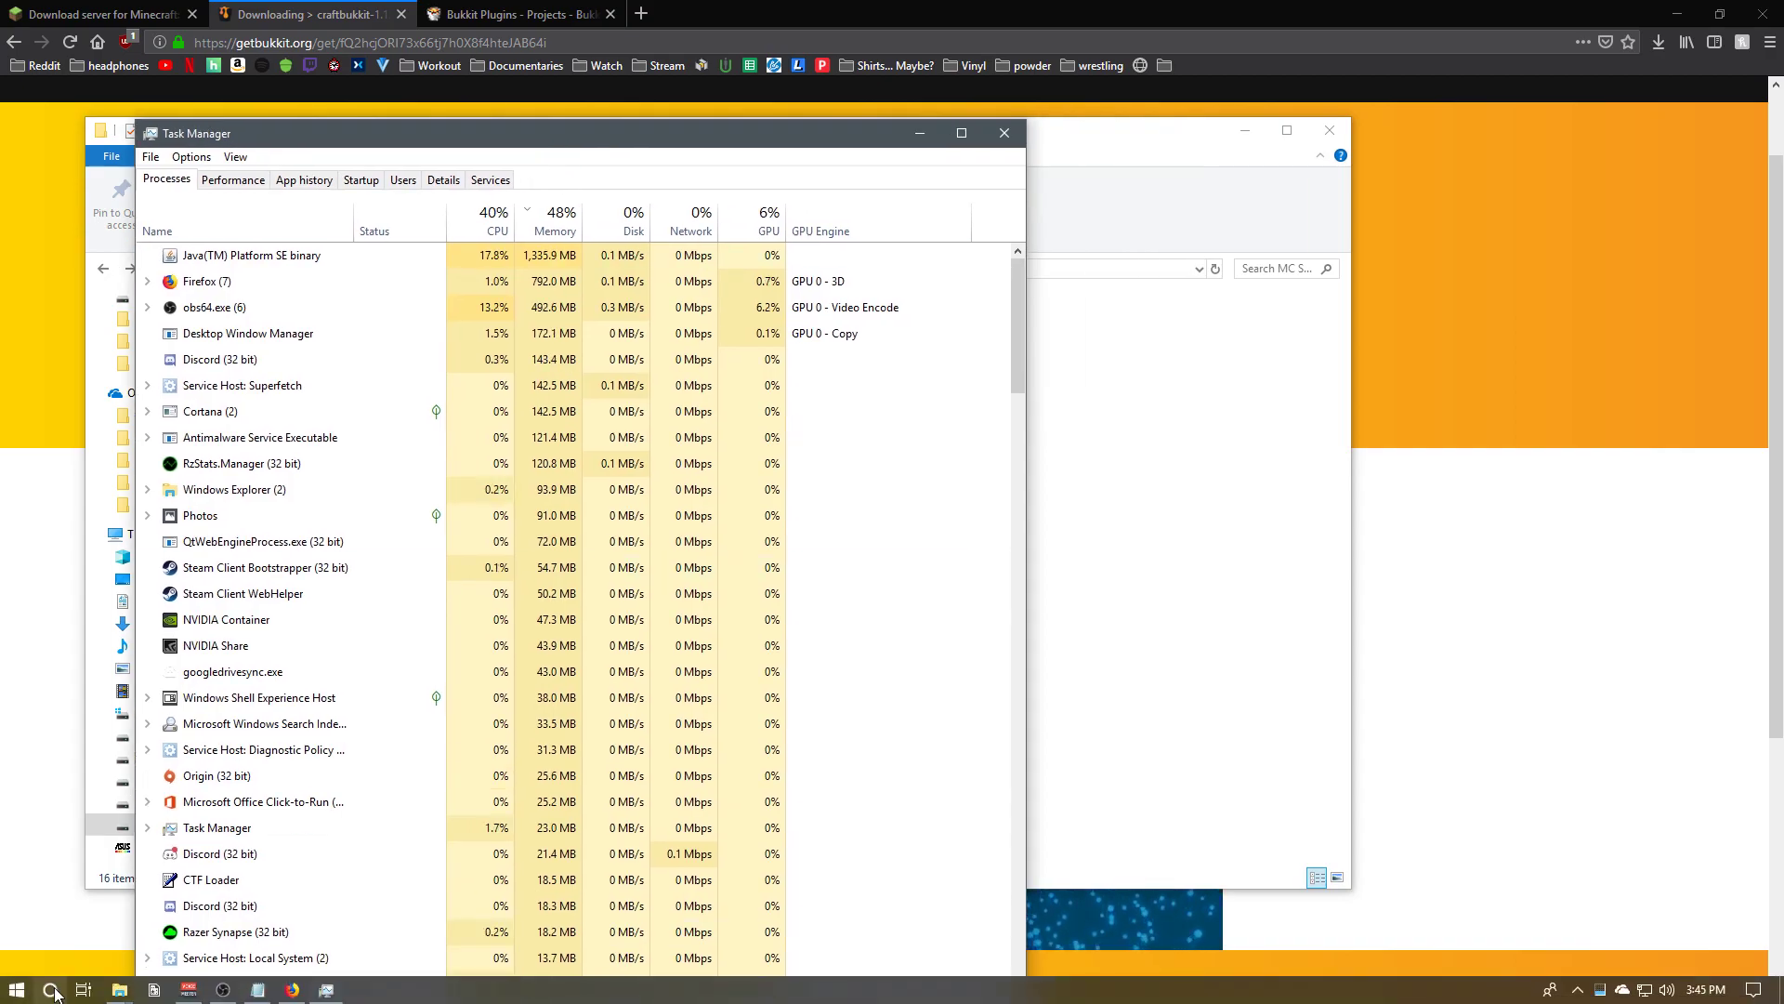
# - Find and open the Minecraft launcher, placing Task Manager beside it, and start the 1.13.2 latest release
pyautogui.click(50, 990)
pyautogui.write('minecraft')
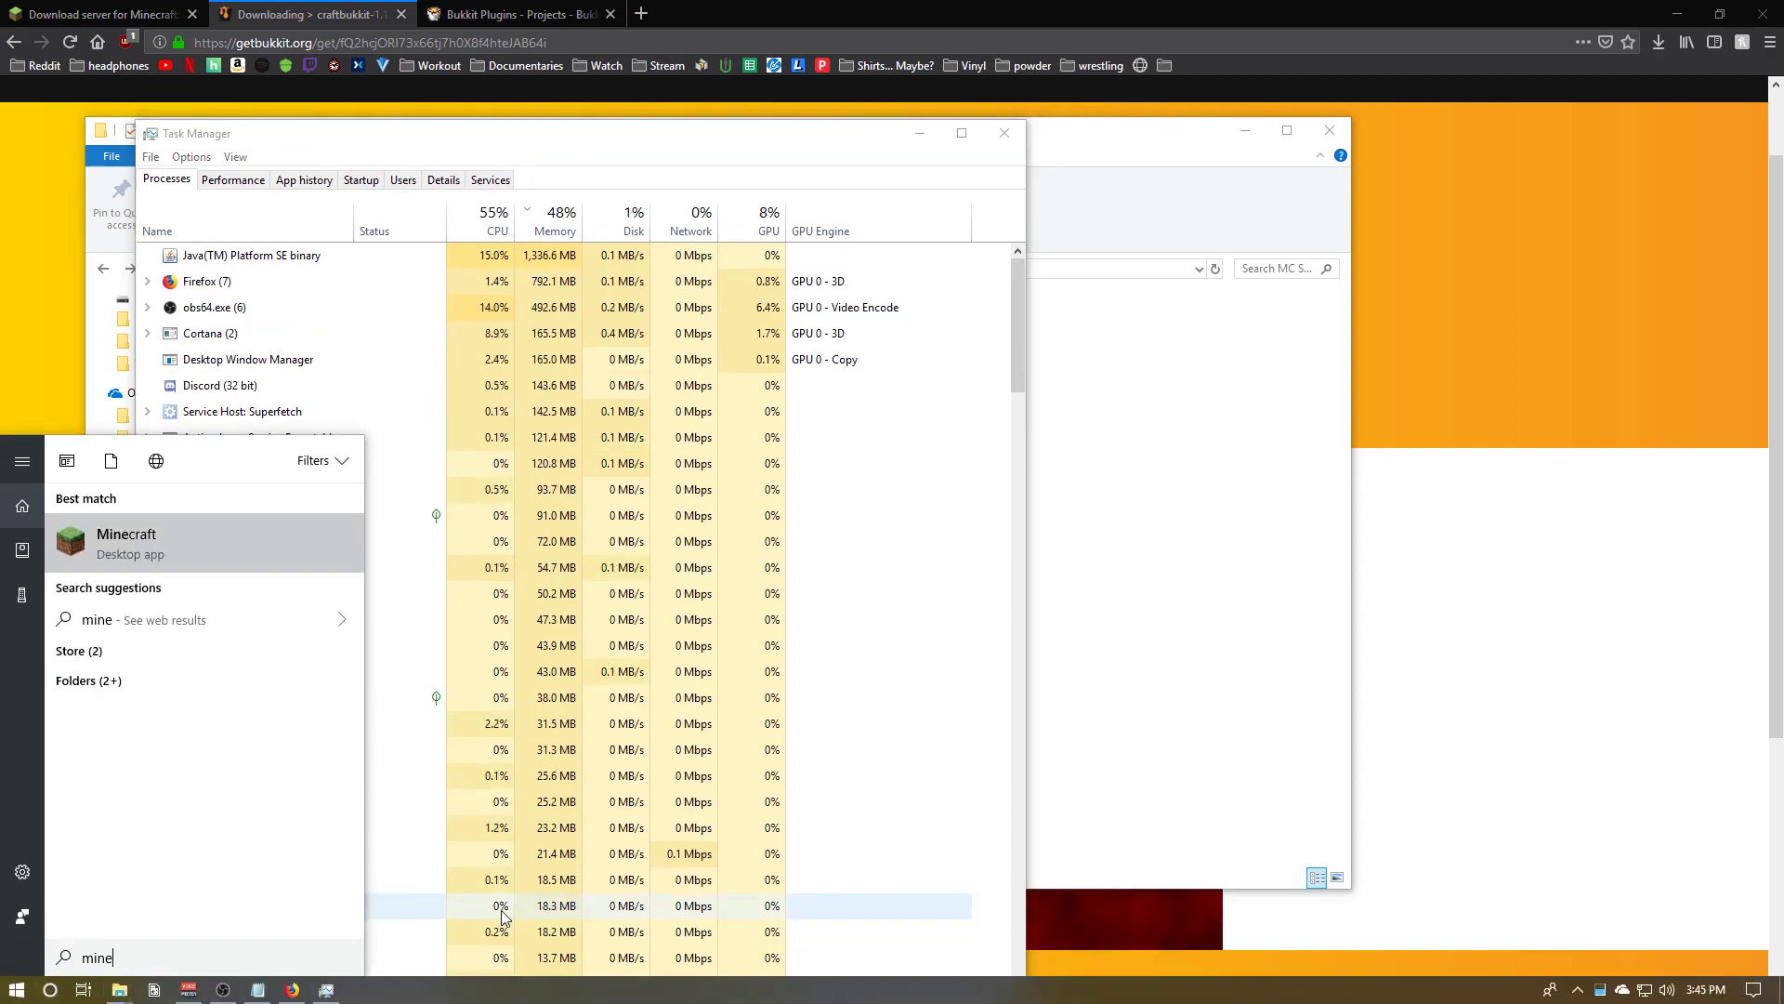
pyautogui.press('Return')
pyautogui.moveTo(551, 141); pyautogui.dragTo(460, 125)
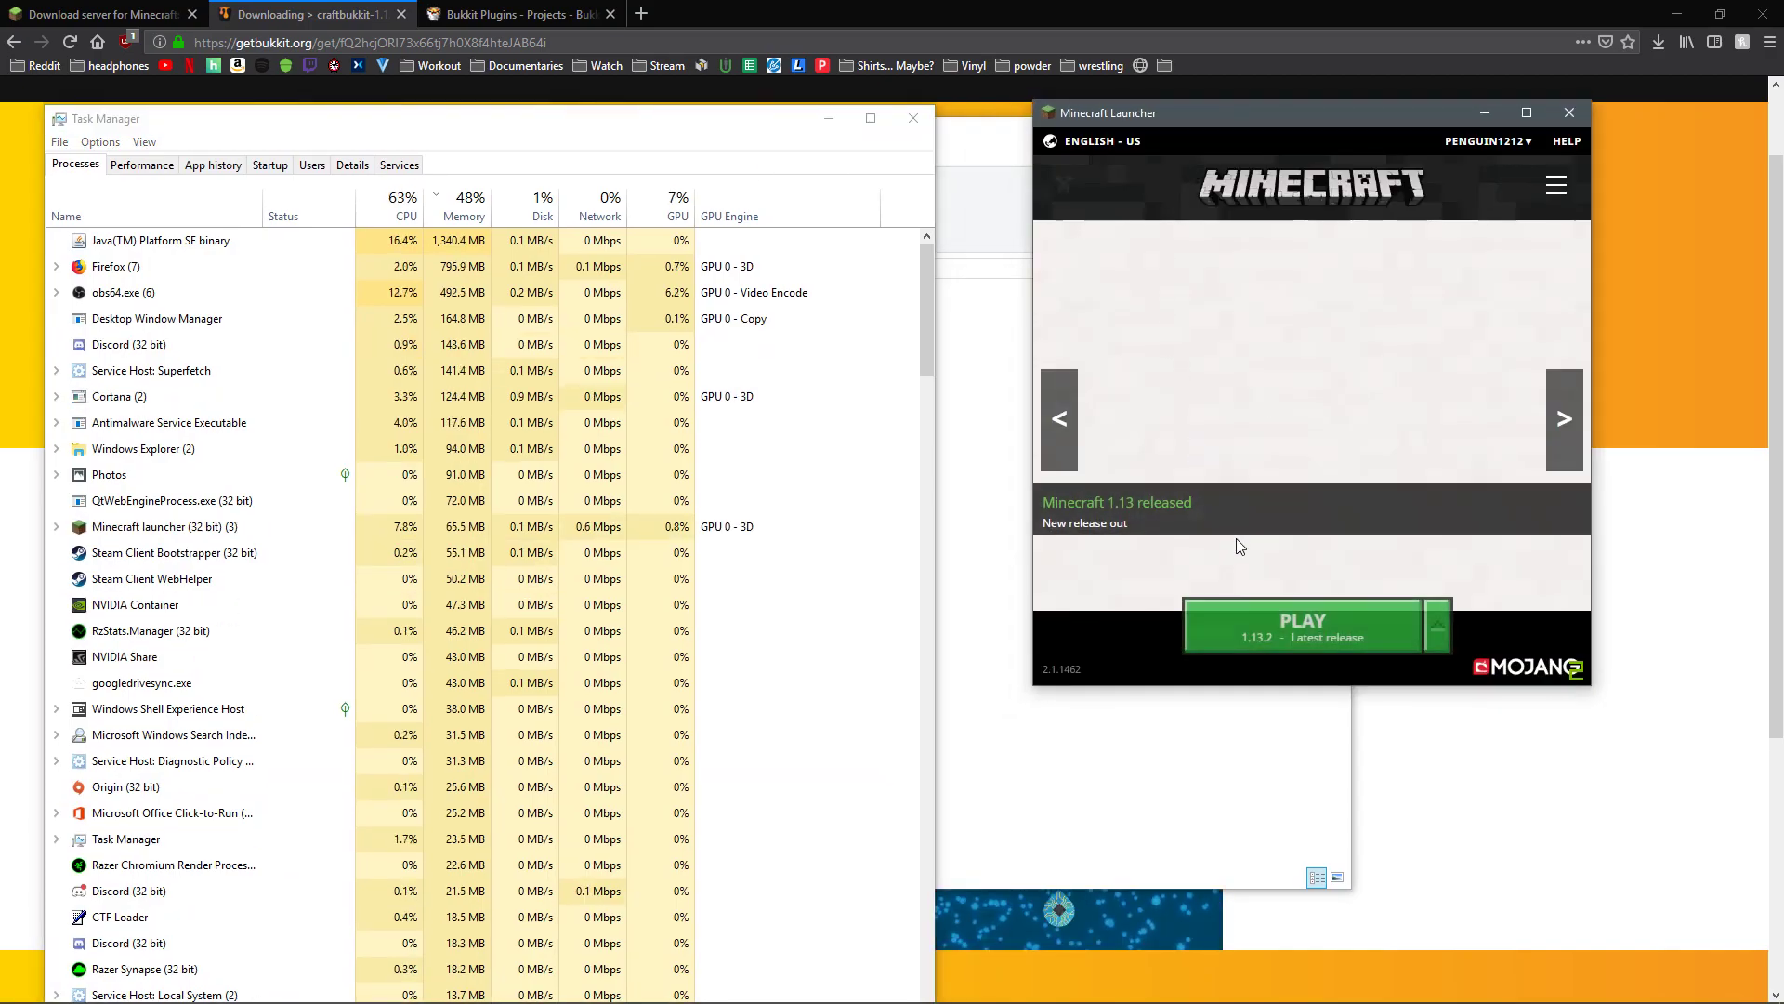
pyautogui.click(1284, 627)
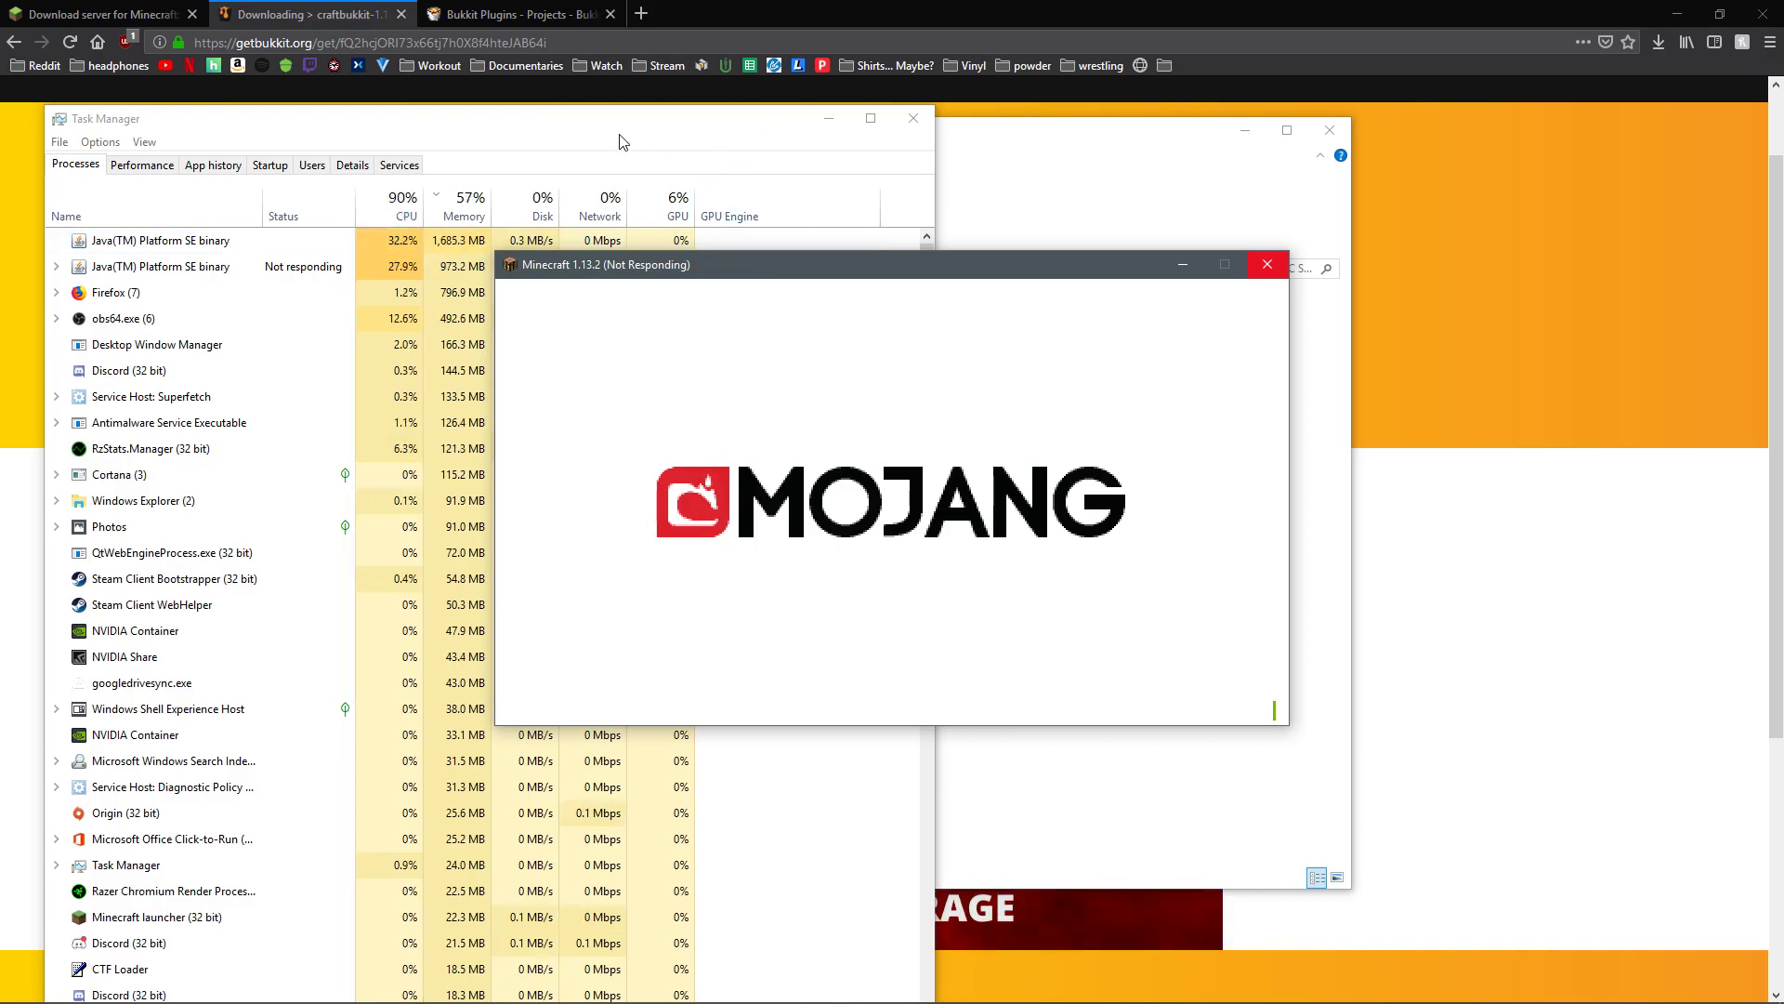
# - Inspect ops.json from MC Server in Notepad++, reloading the changed server.properties, and close the editor and the folder window
pyautogui.click(1097, 158)
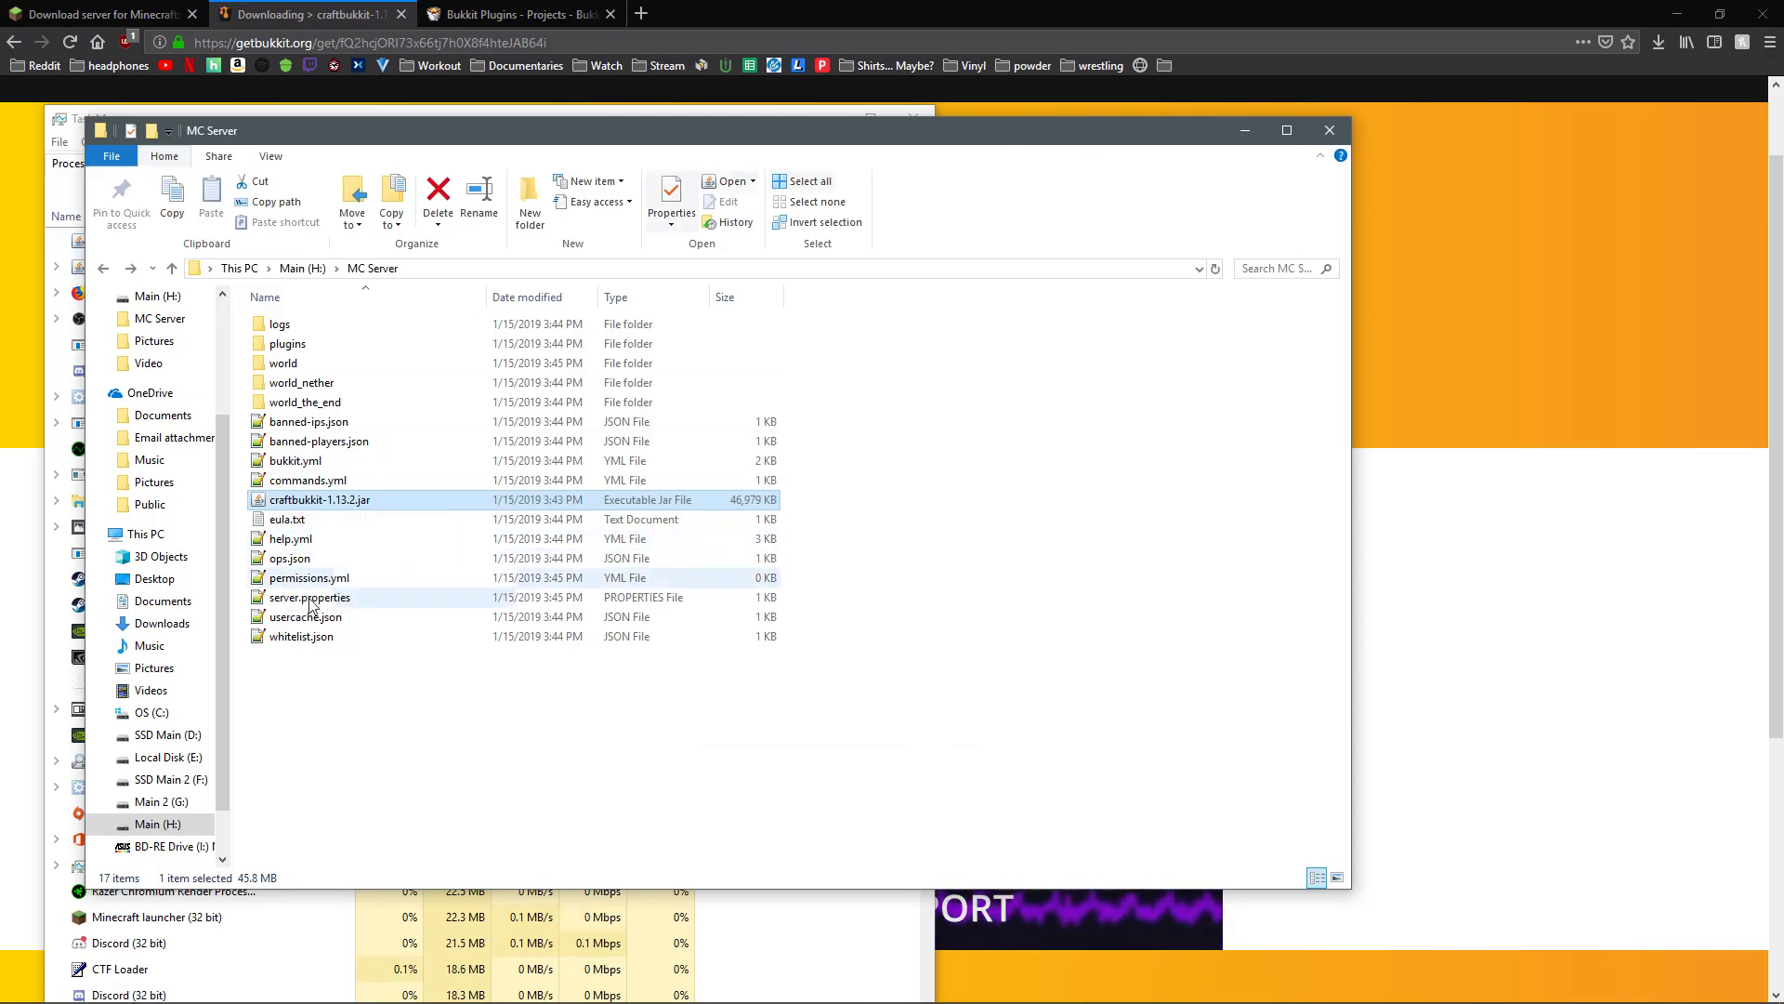
pyautogui.click(369, 554)
pyautogui.rightClick(298, 561)
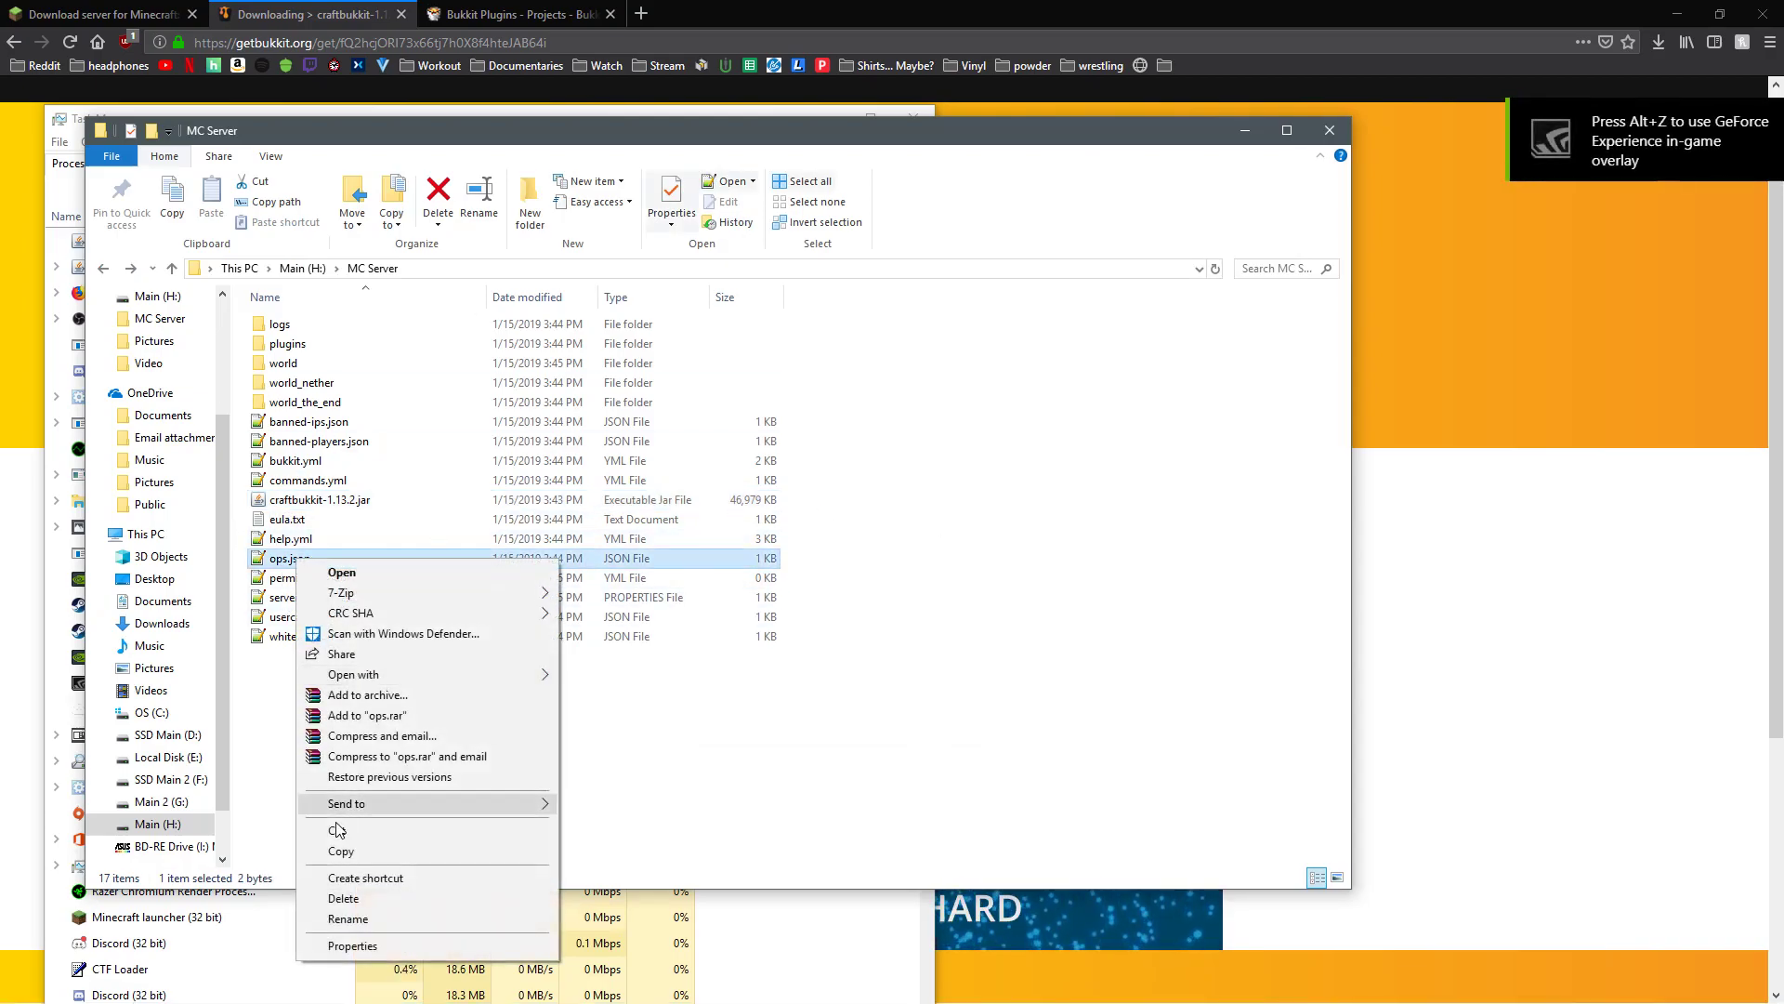
pyautogui.moveTo(364, 675)
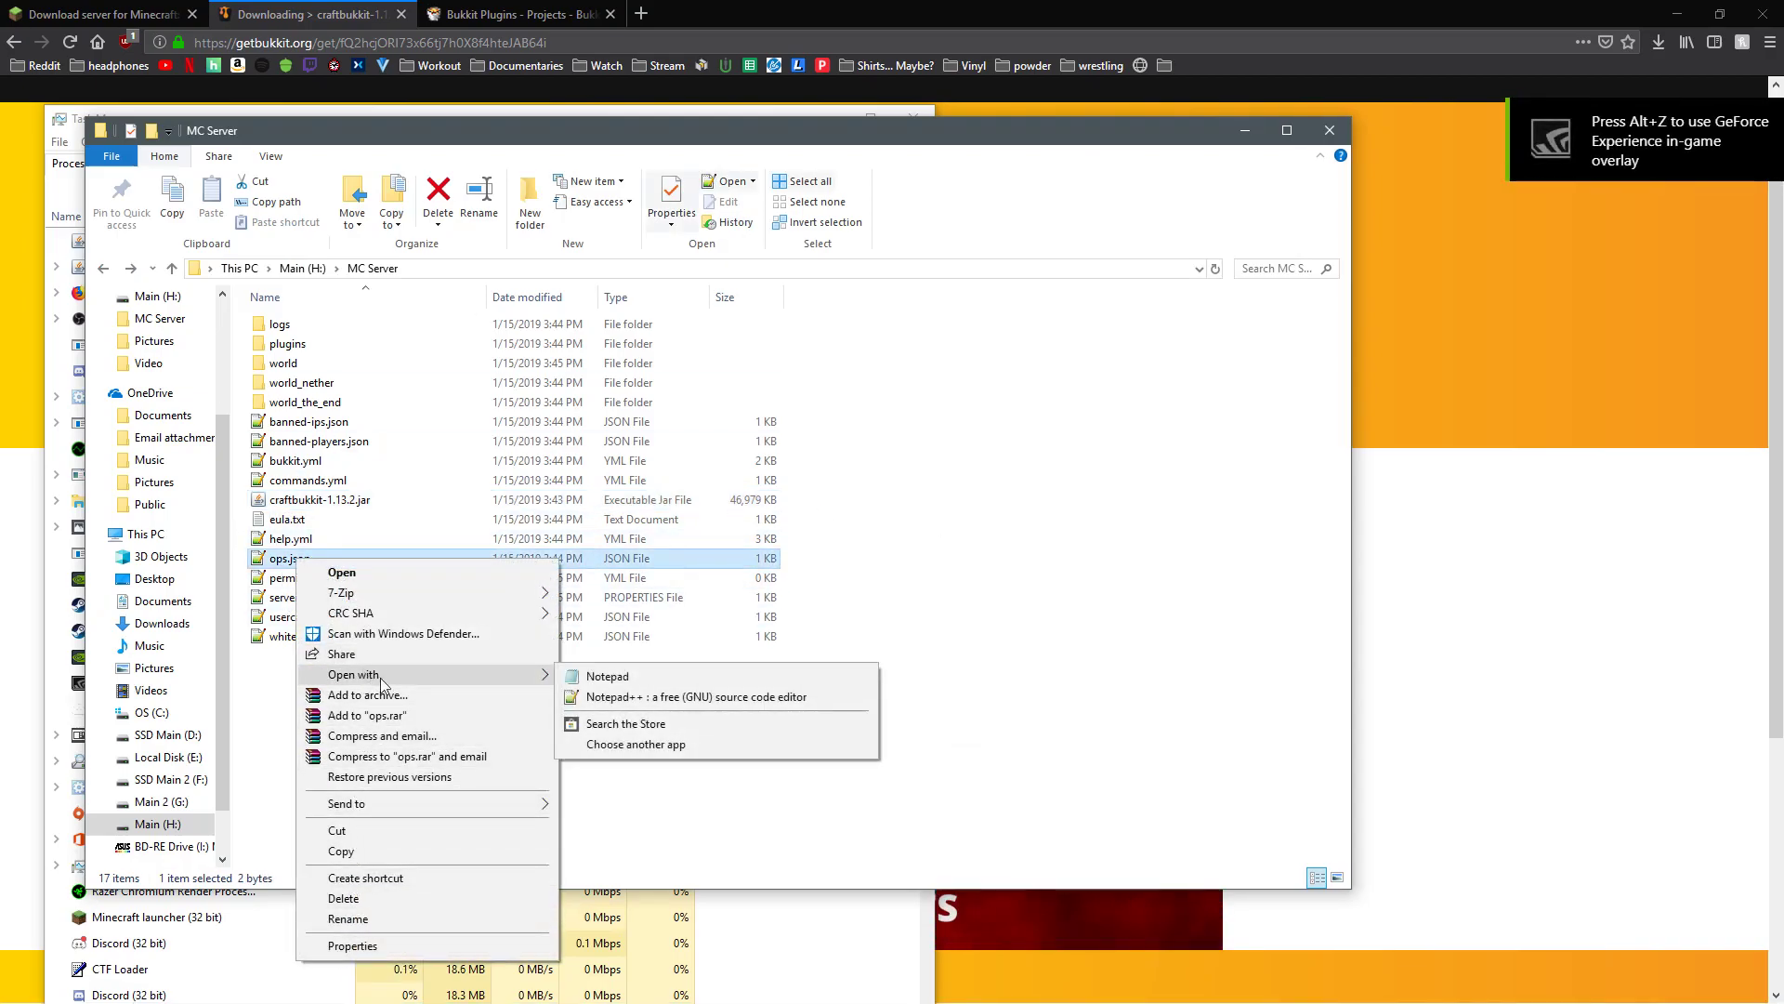
pyautogui.click(692, 697)
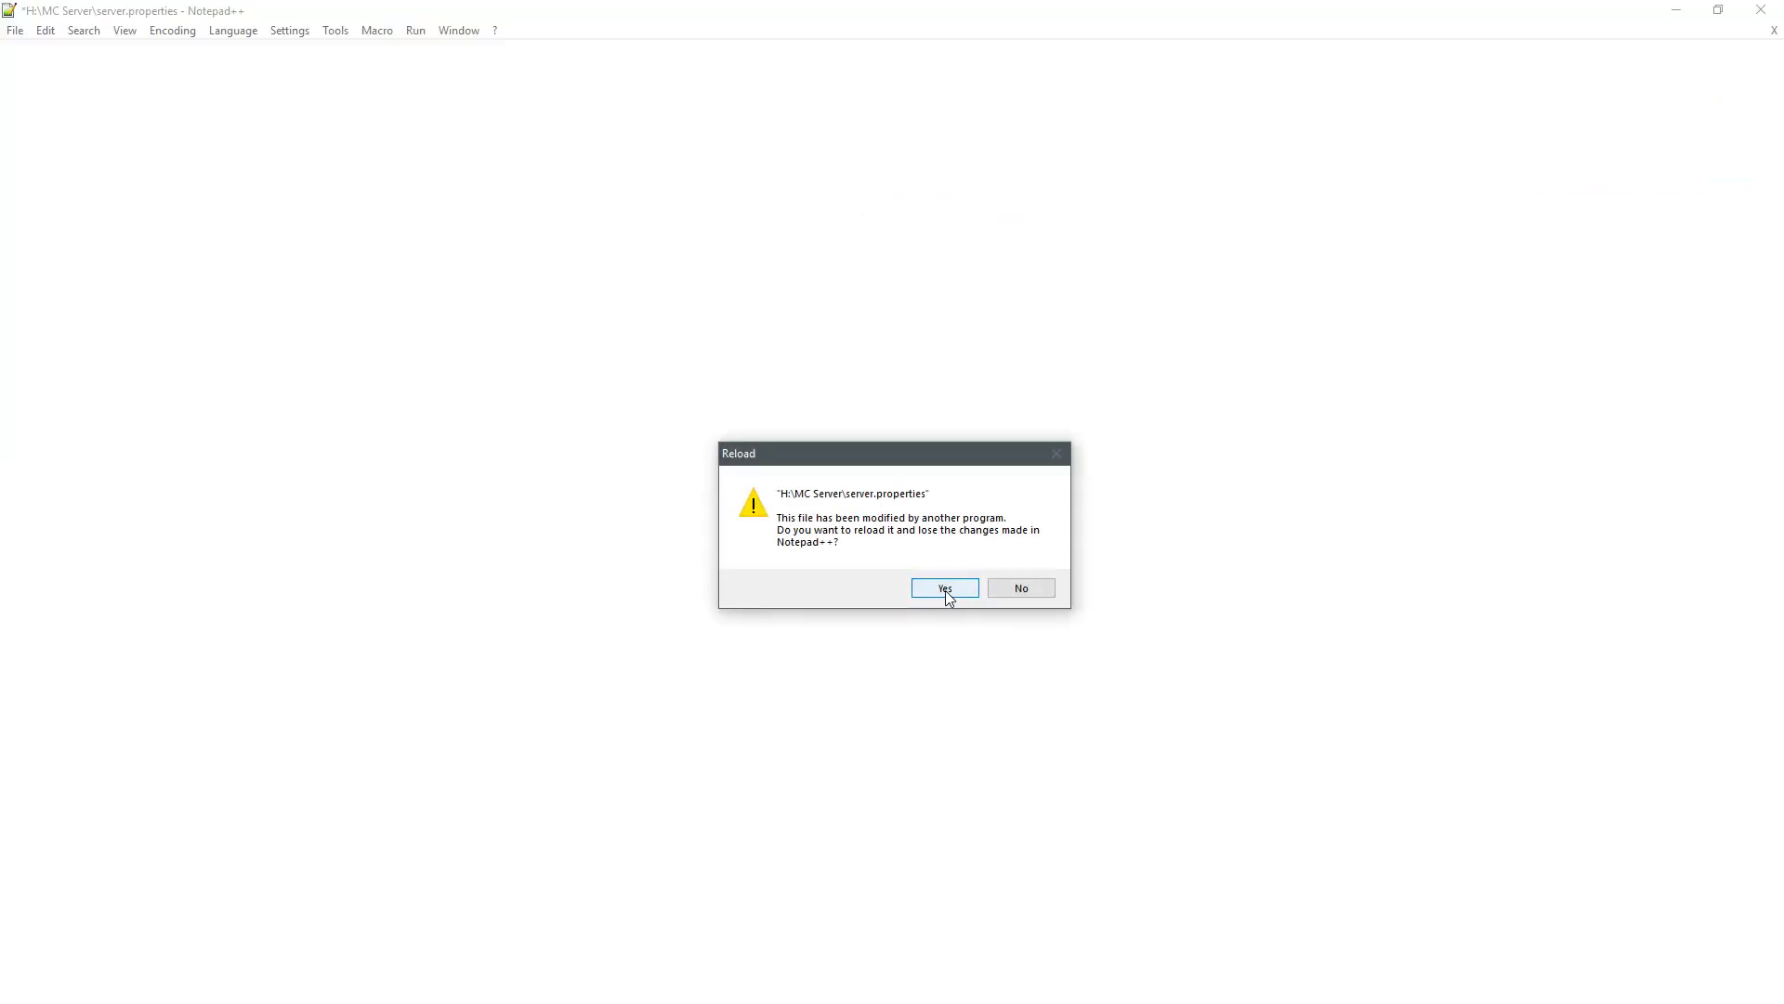
pyautogui.click(945, 589)
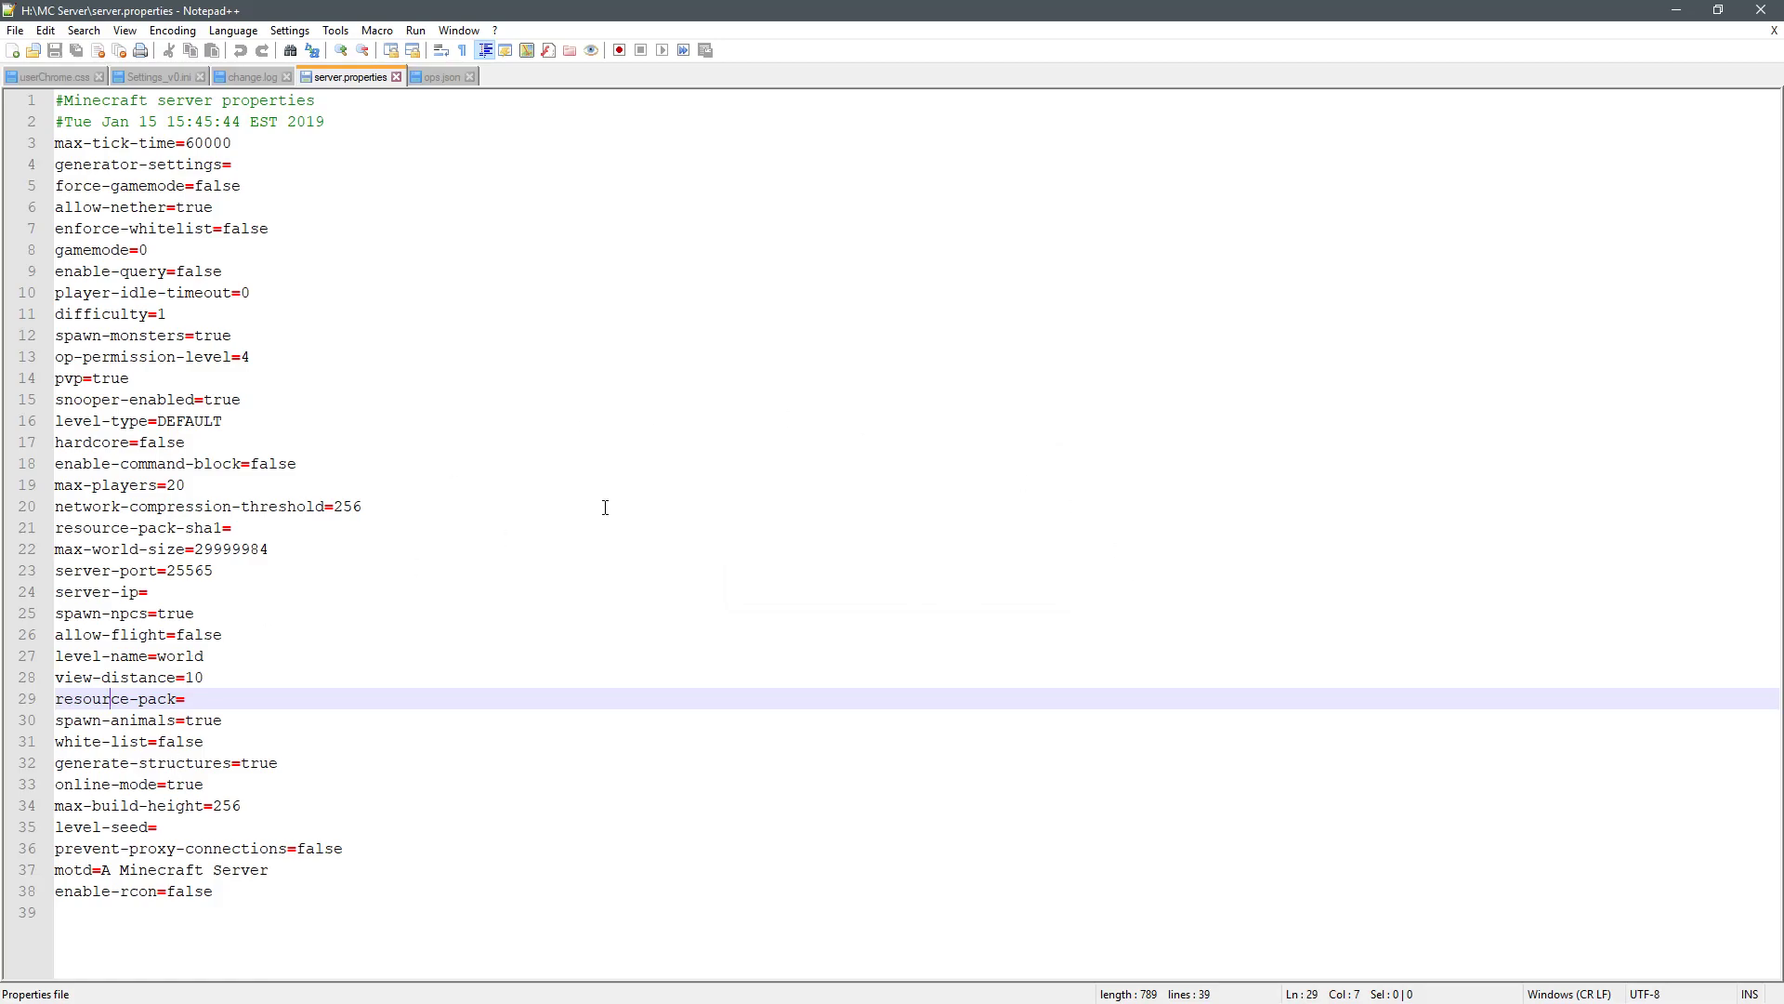
pyautogui.click(437, 77)
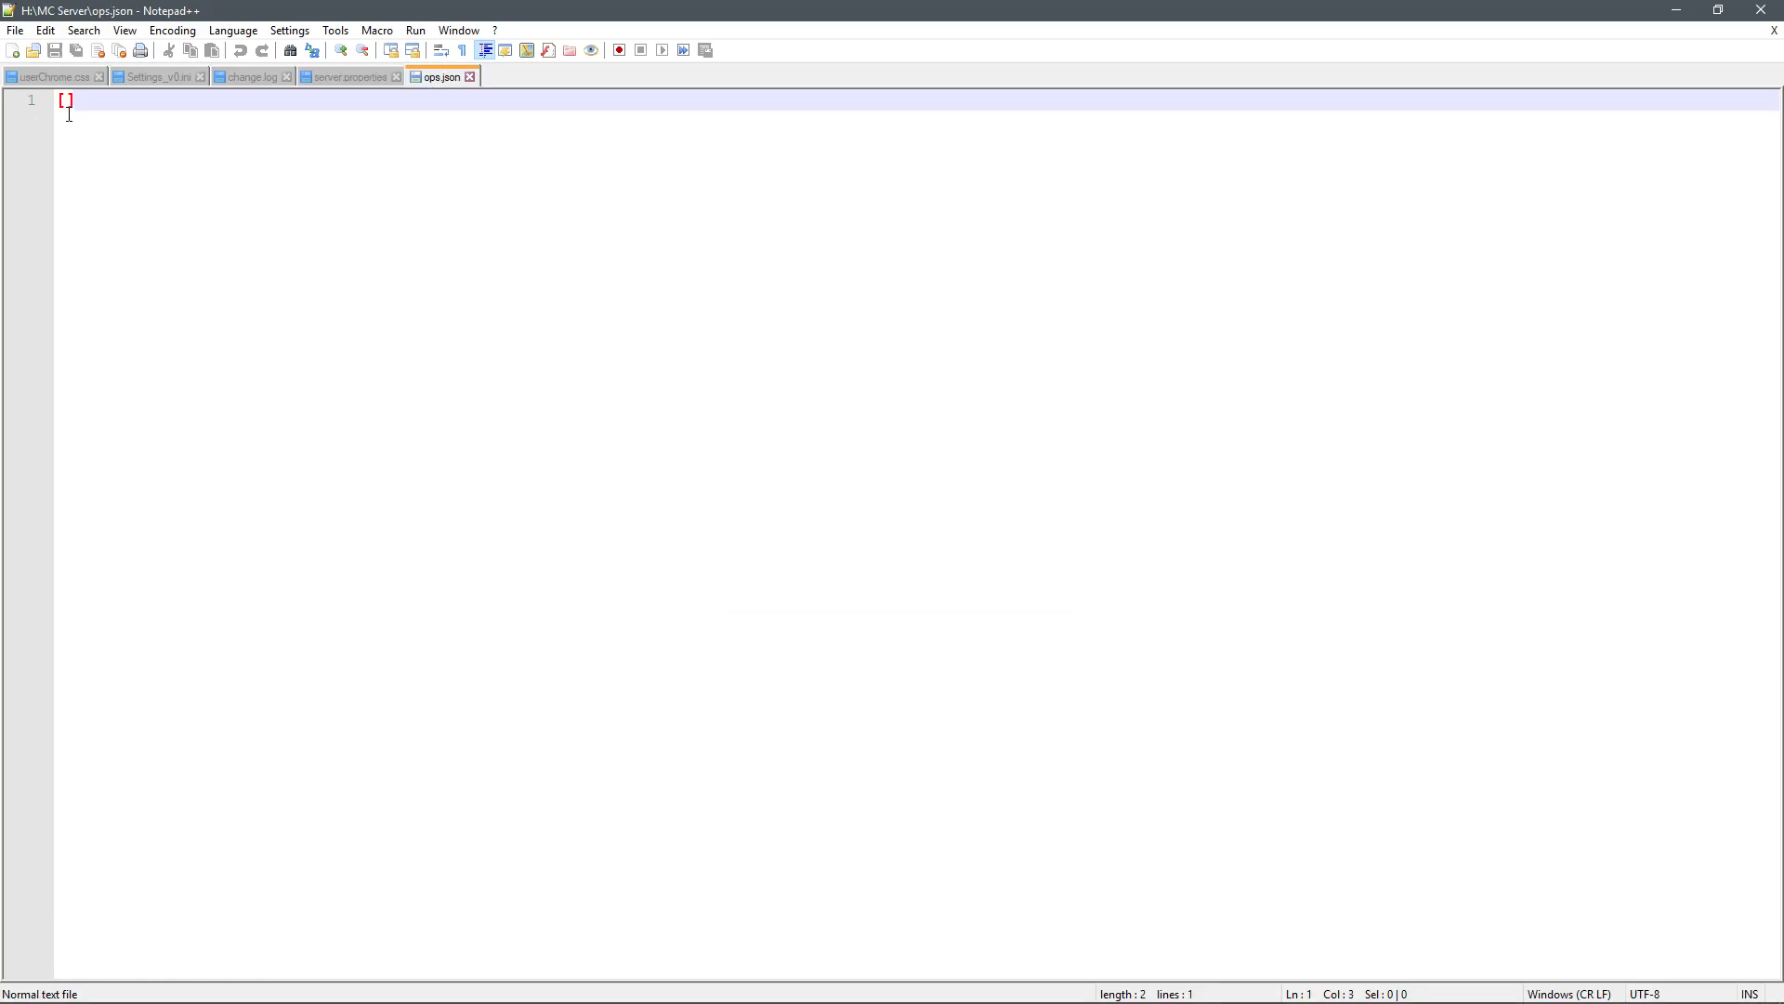
pyautogui.click(1763, 14)
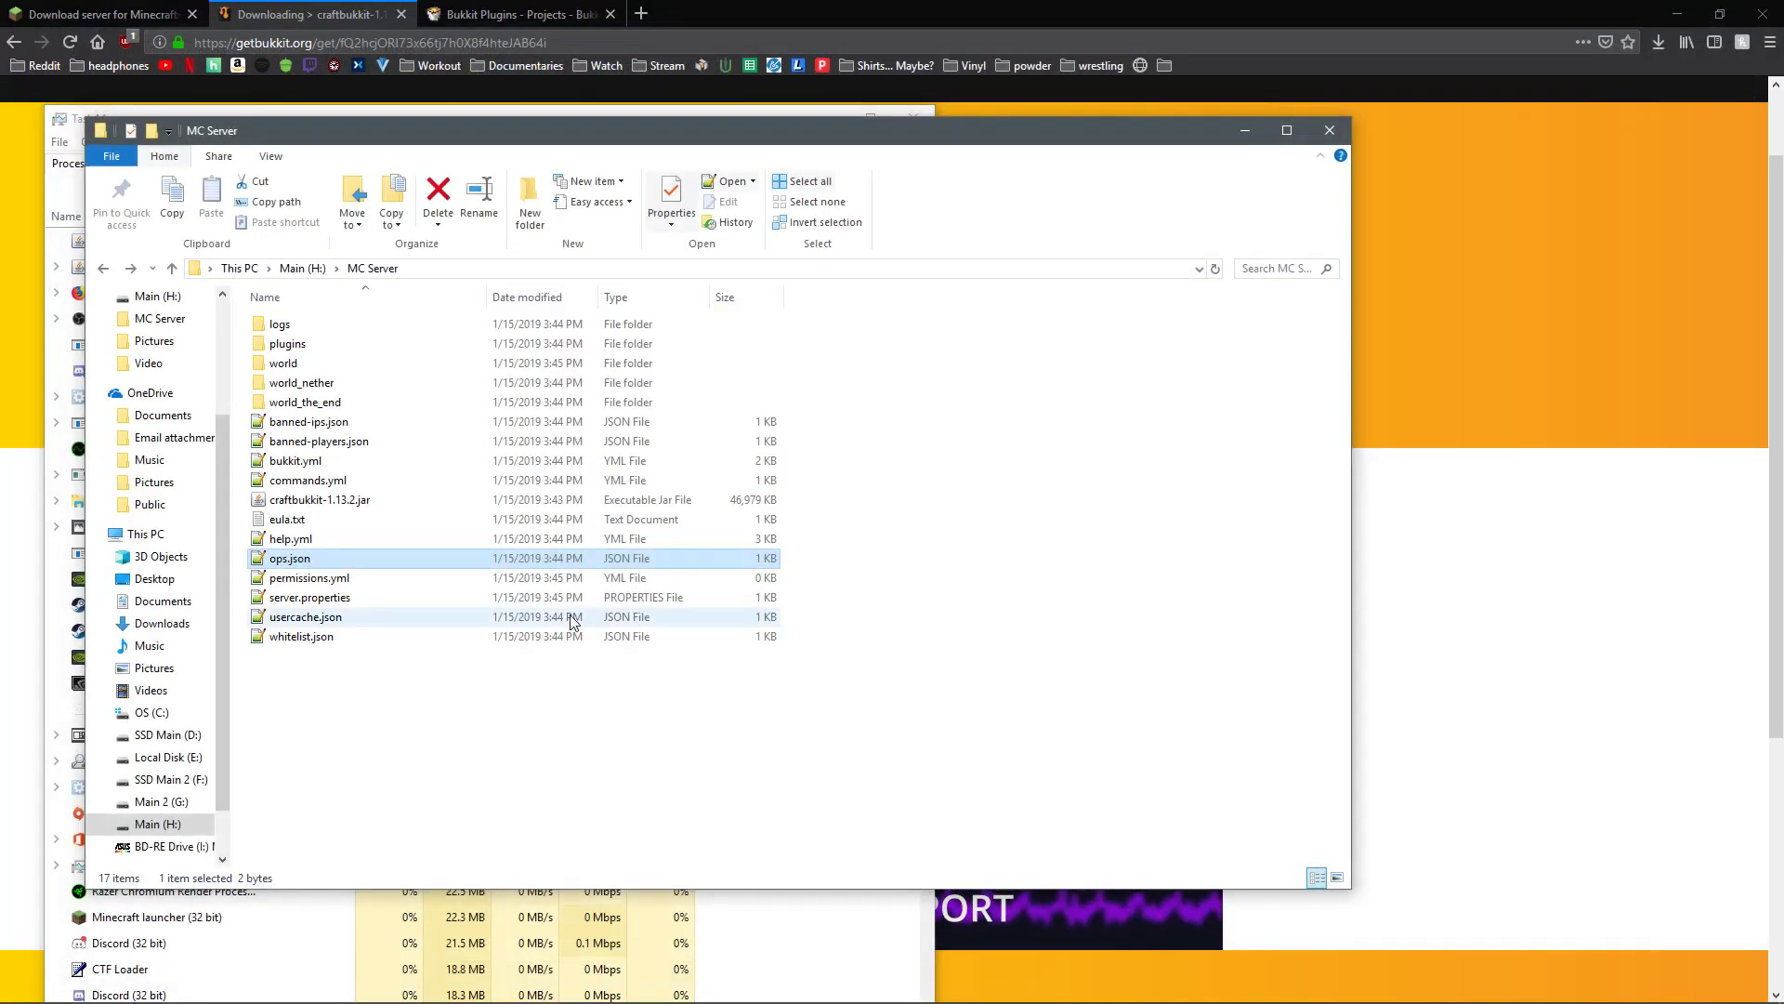
pyautogui.moveTo(375, 149); pyautogui.dragTo(595, 201)
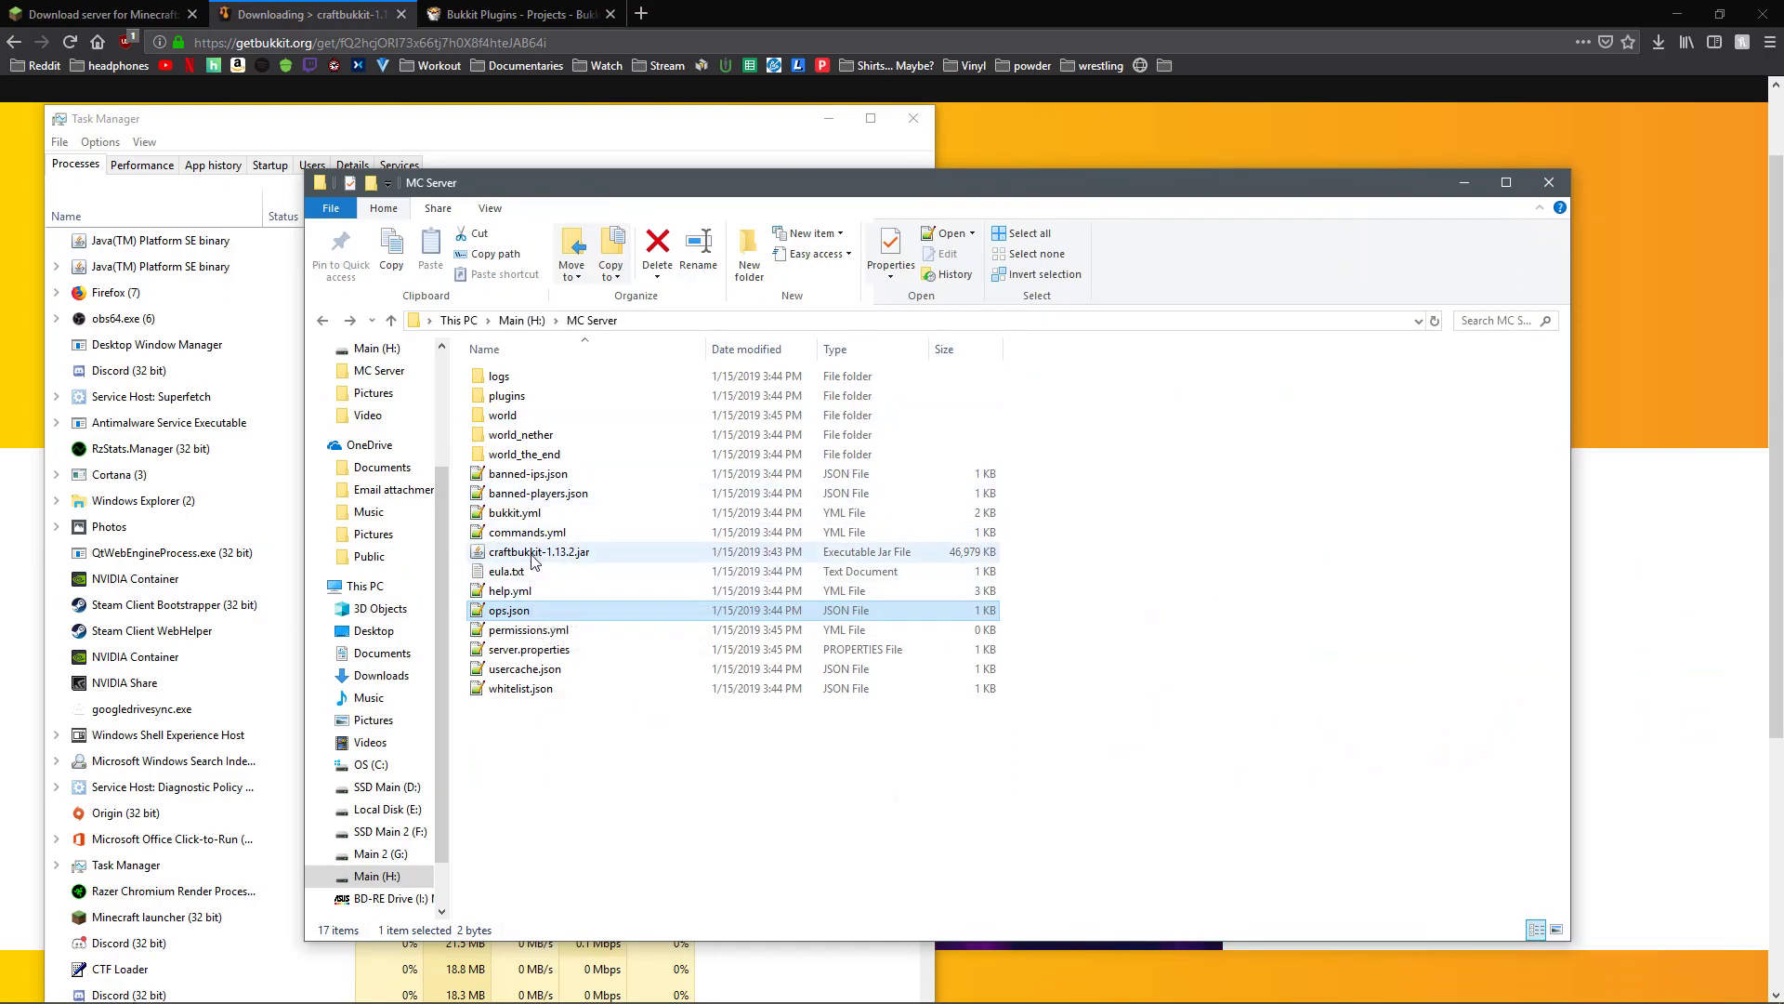
pyautogui.click(1550, 189)
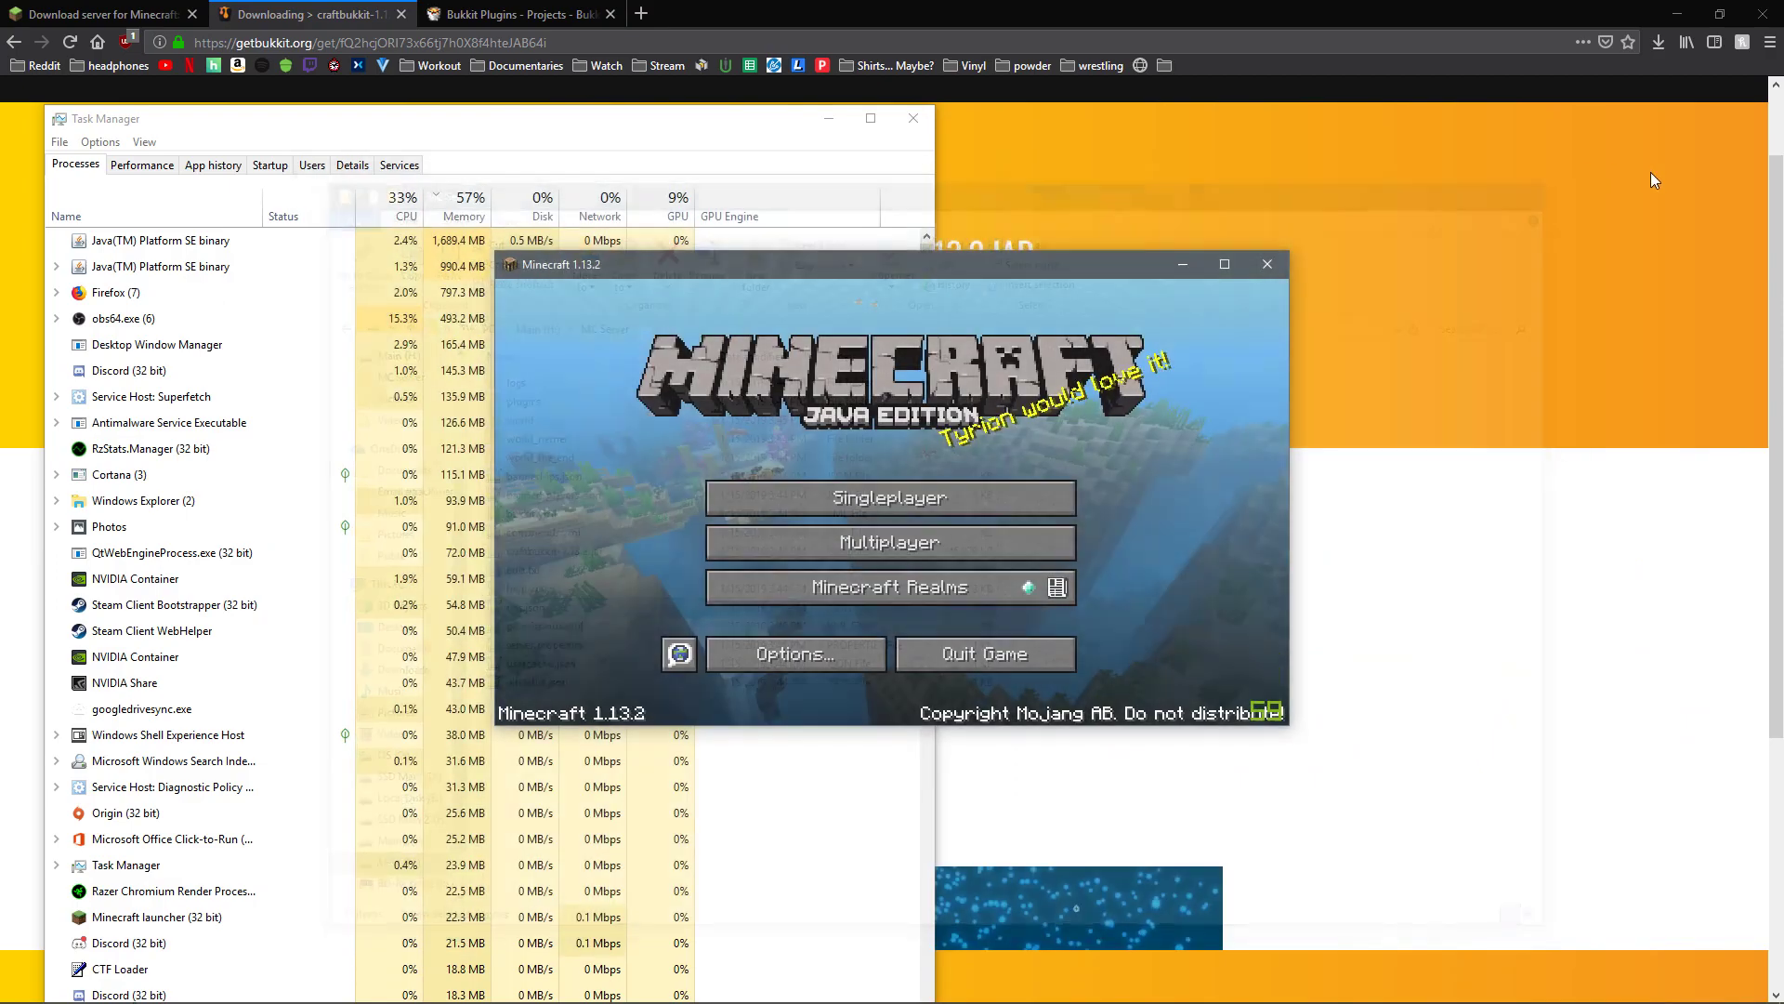
# - Place the Minecraft window beside Task Manager and join the multiplayer server at localhost with Direct Connect
pyautogui.moveTo(771, 269); pyautogui.dragTo(1157, 203)
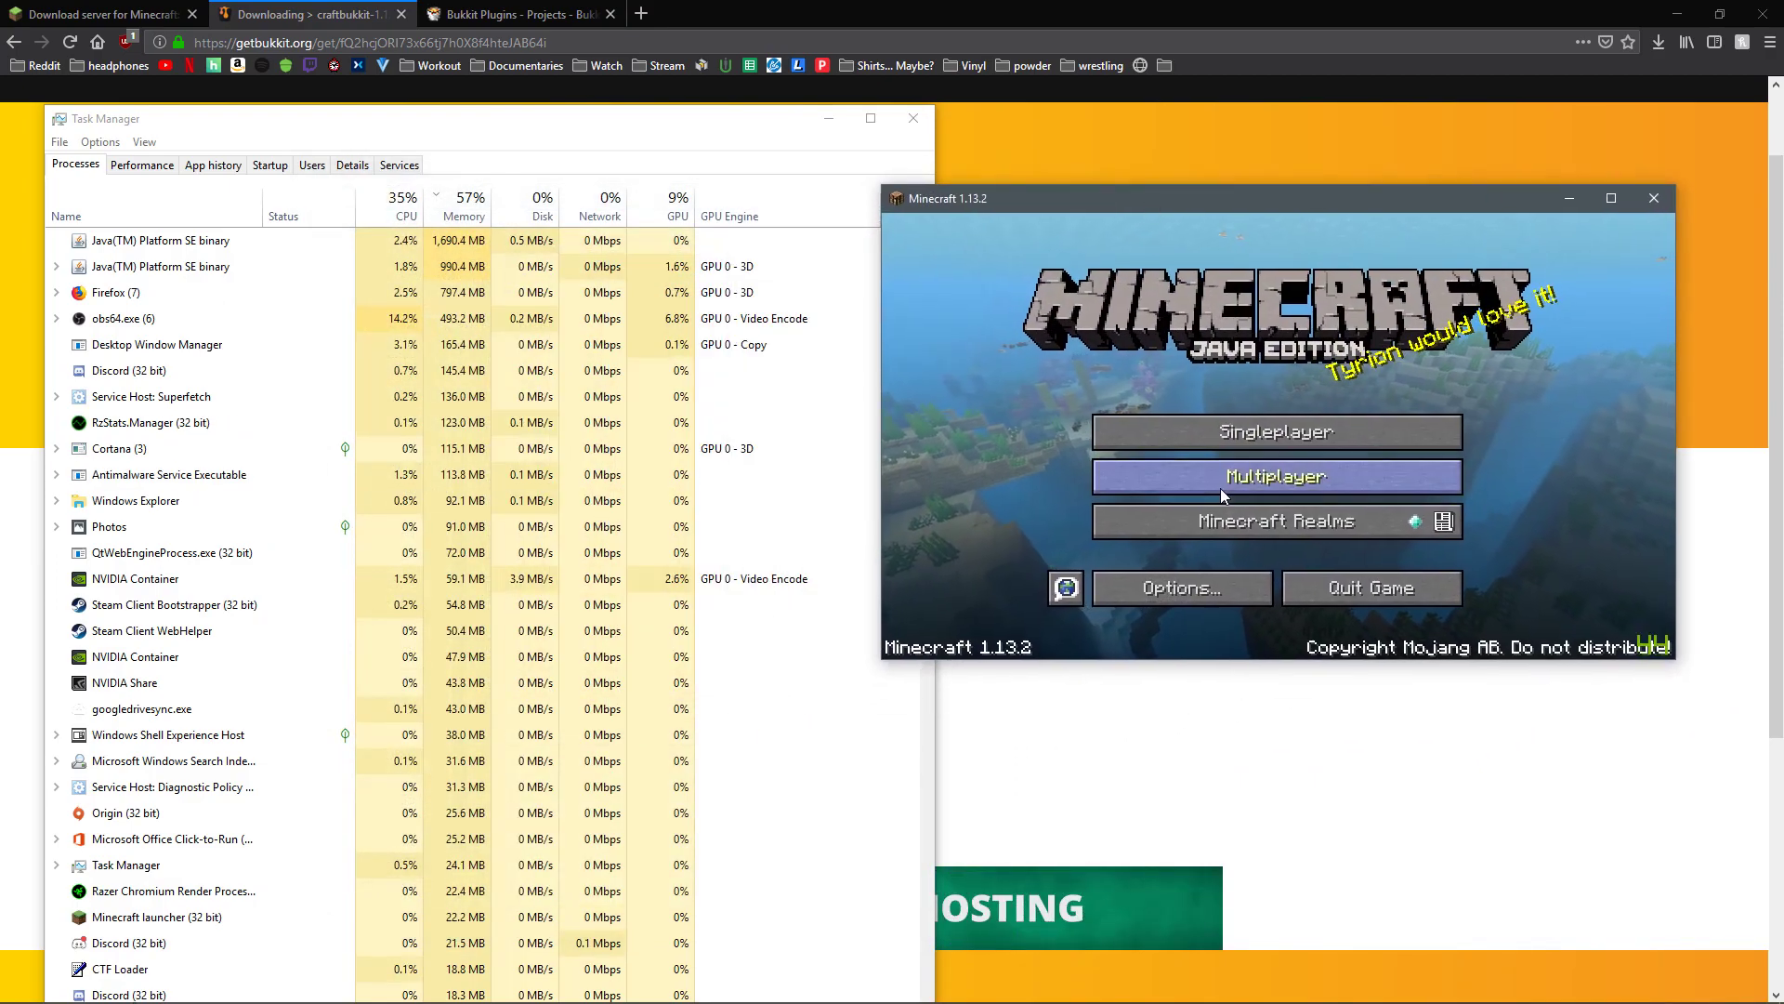
pyautogui.click(1220, 483)
pyautogui.click(1277, 581)
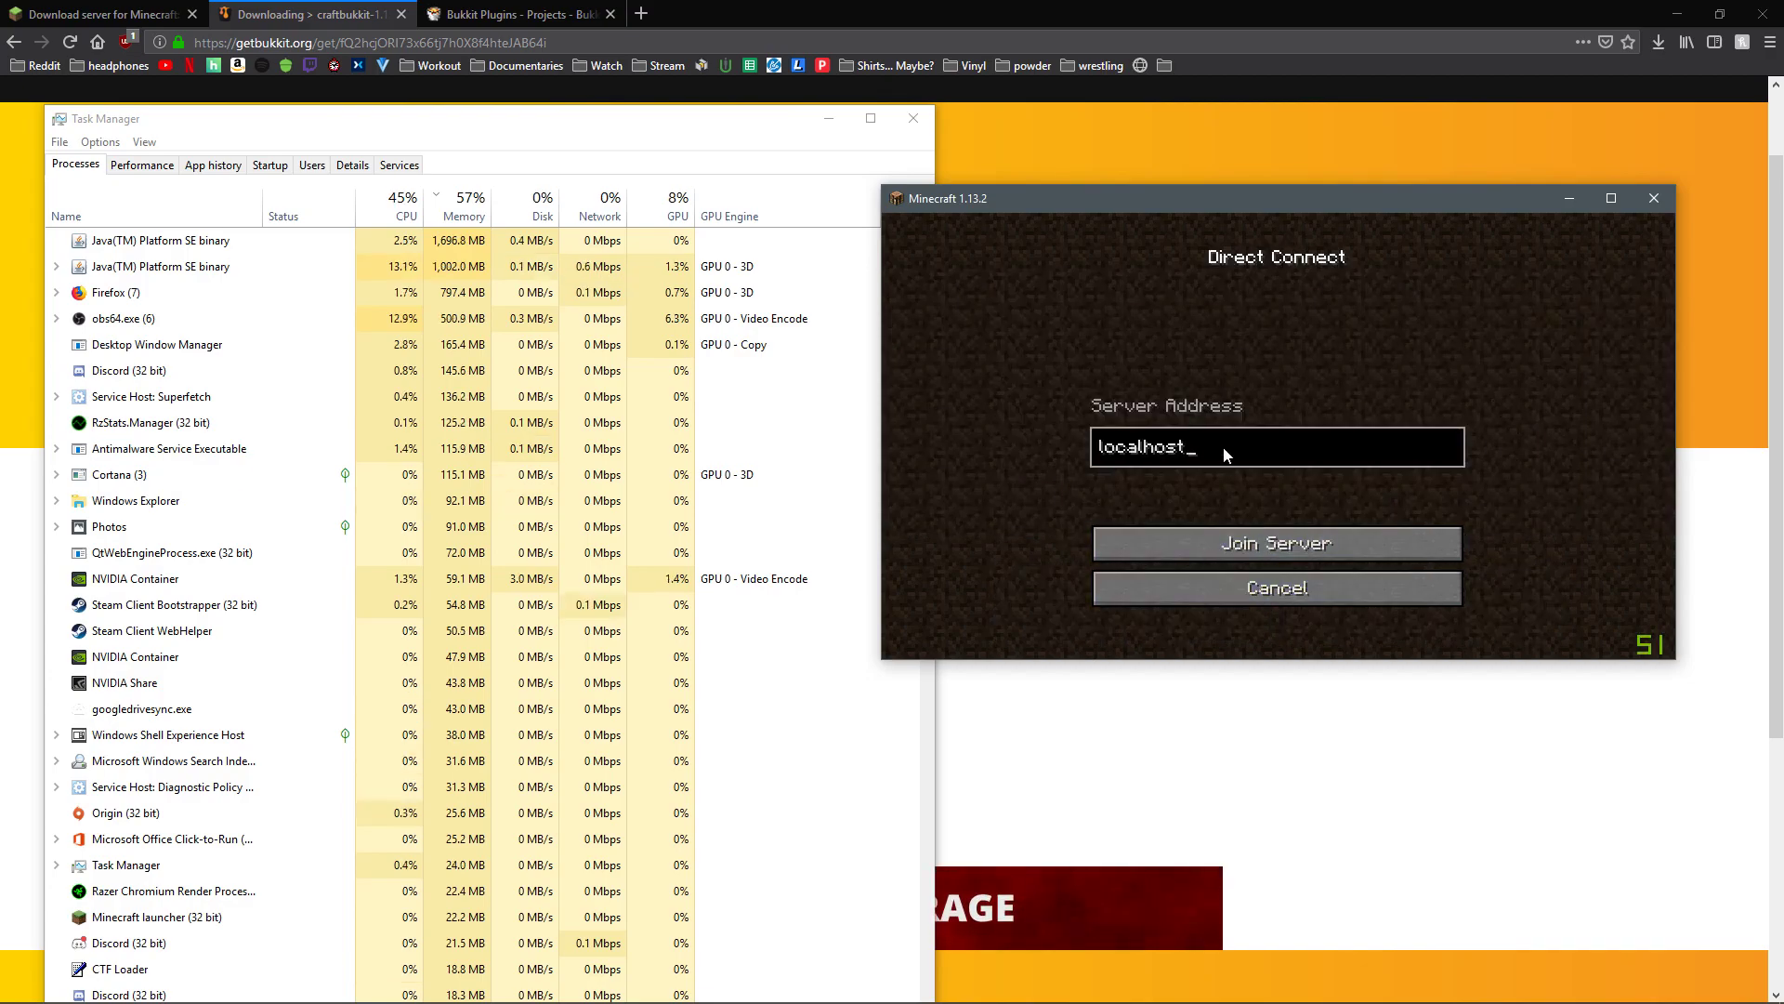
pyautogui.click(1282, 541)
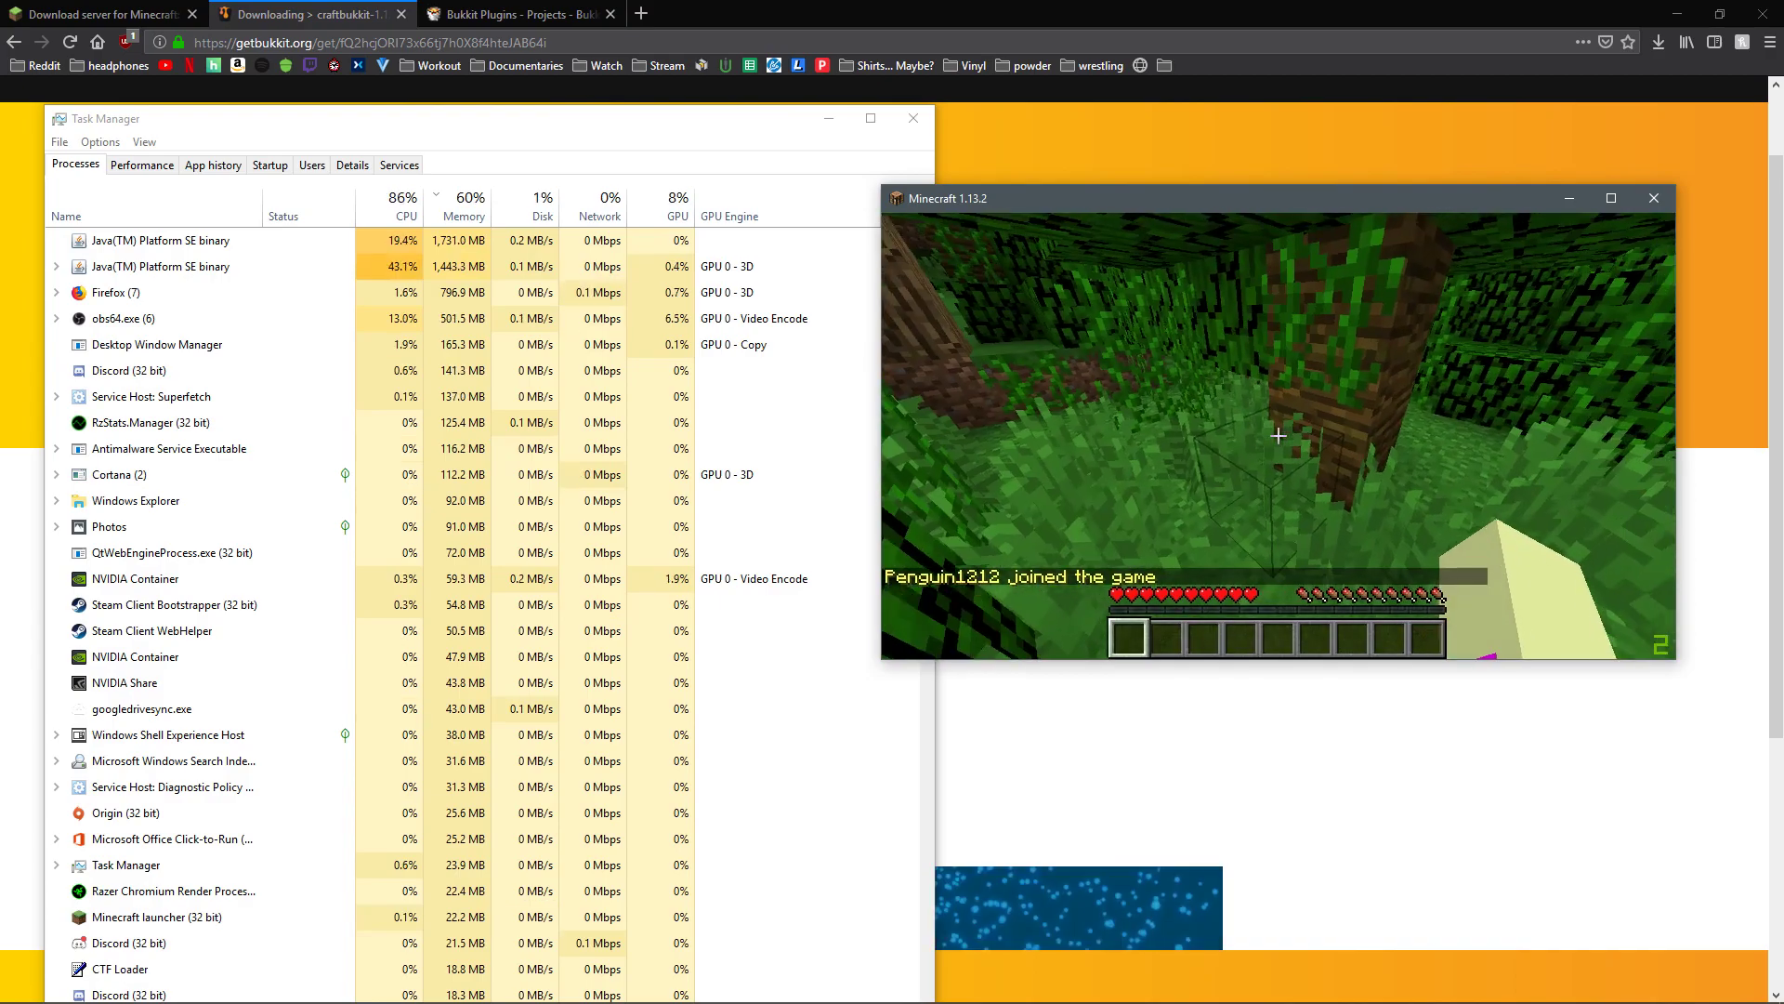
# - Walk forward through the jungle in the server's world to try out the connection
pyautogui.press('w')
pyautogui.press('w')
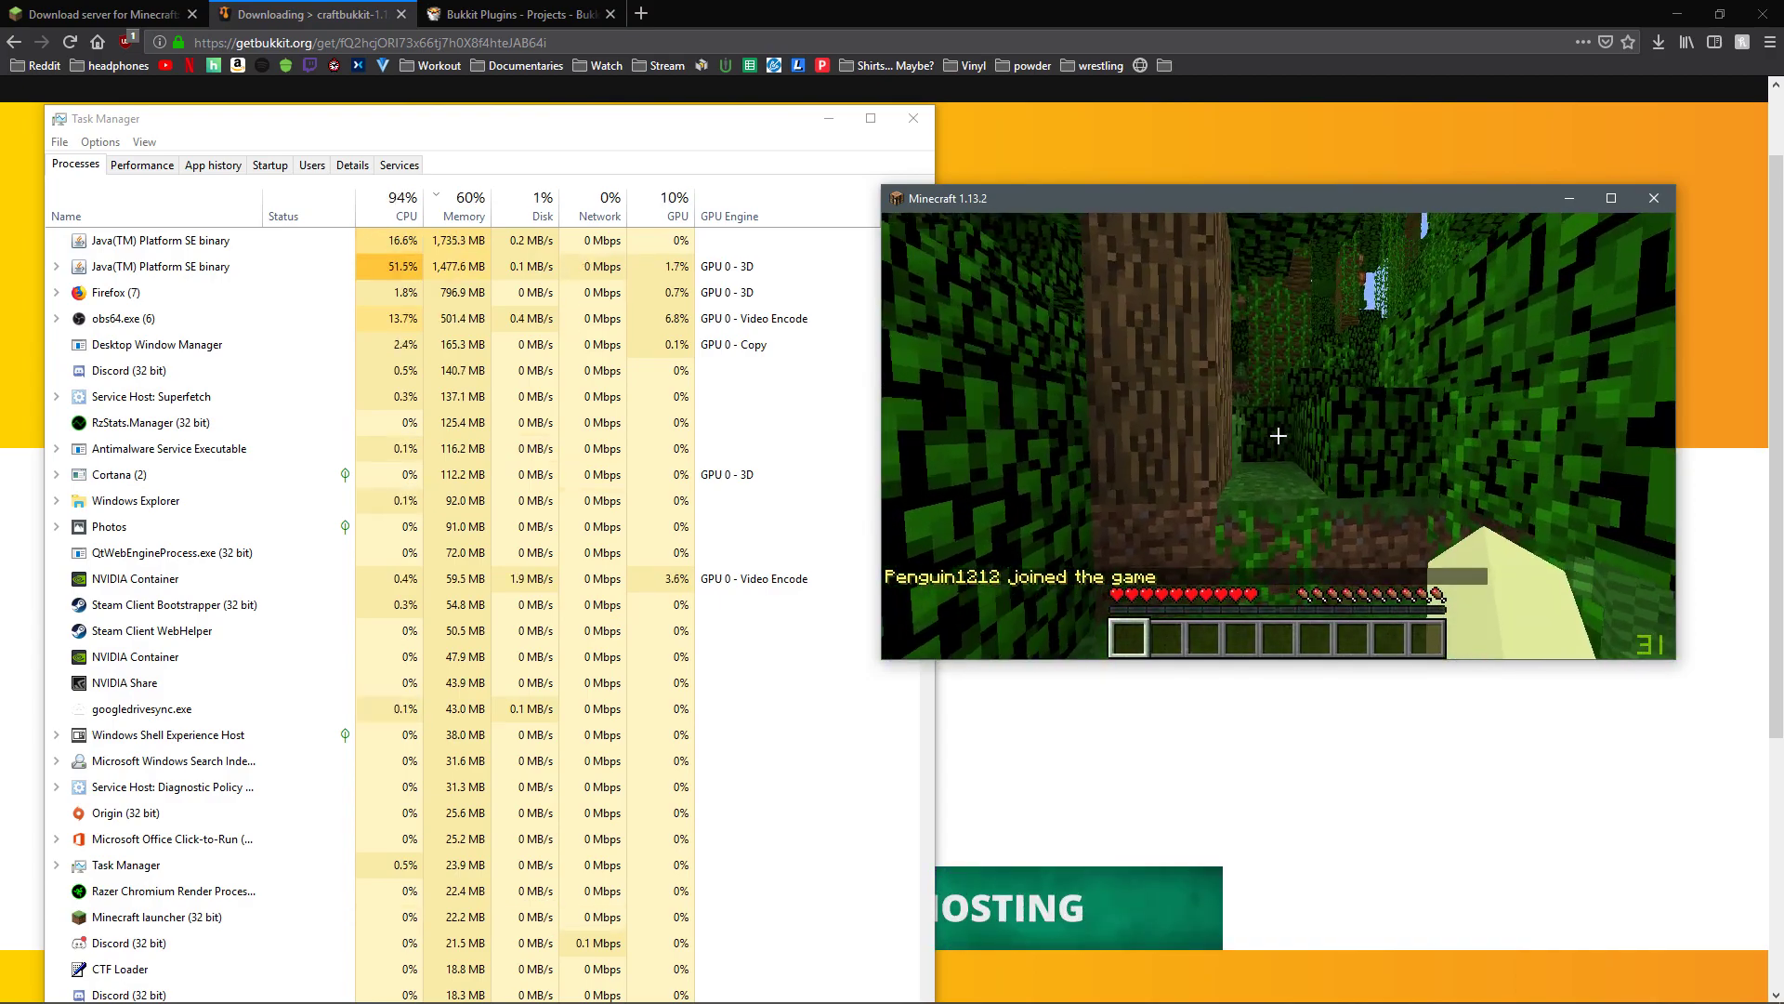
pyautogui.press('w')
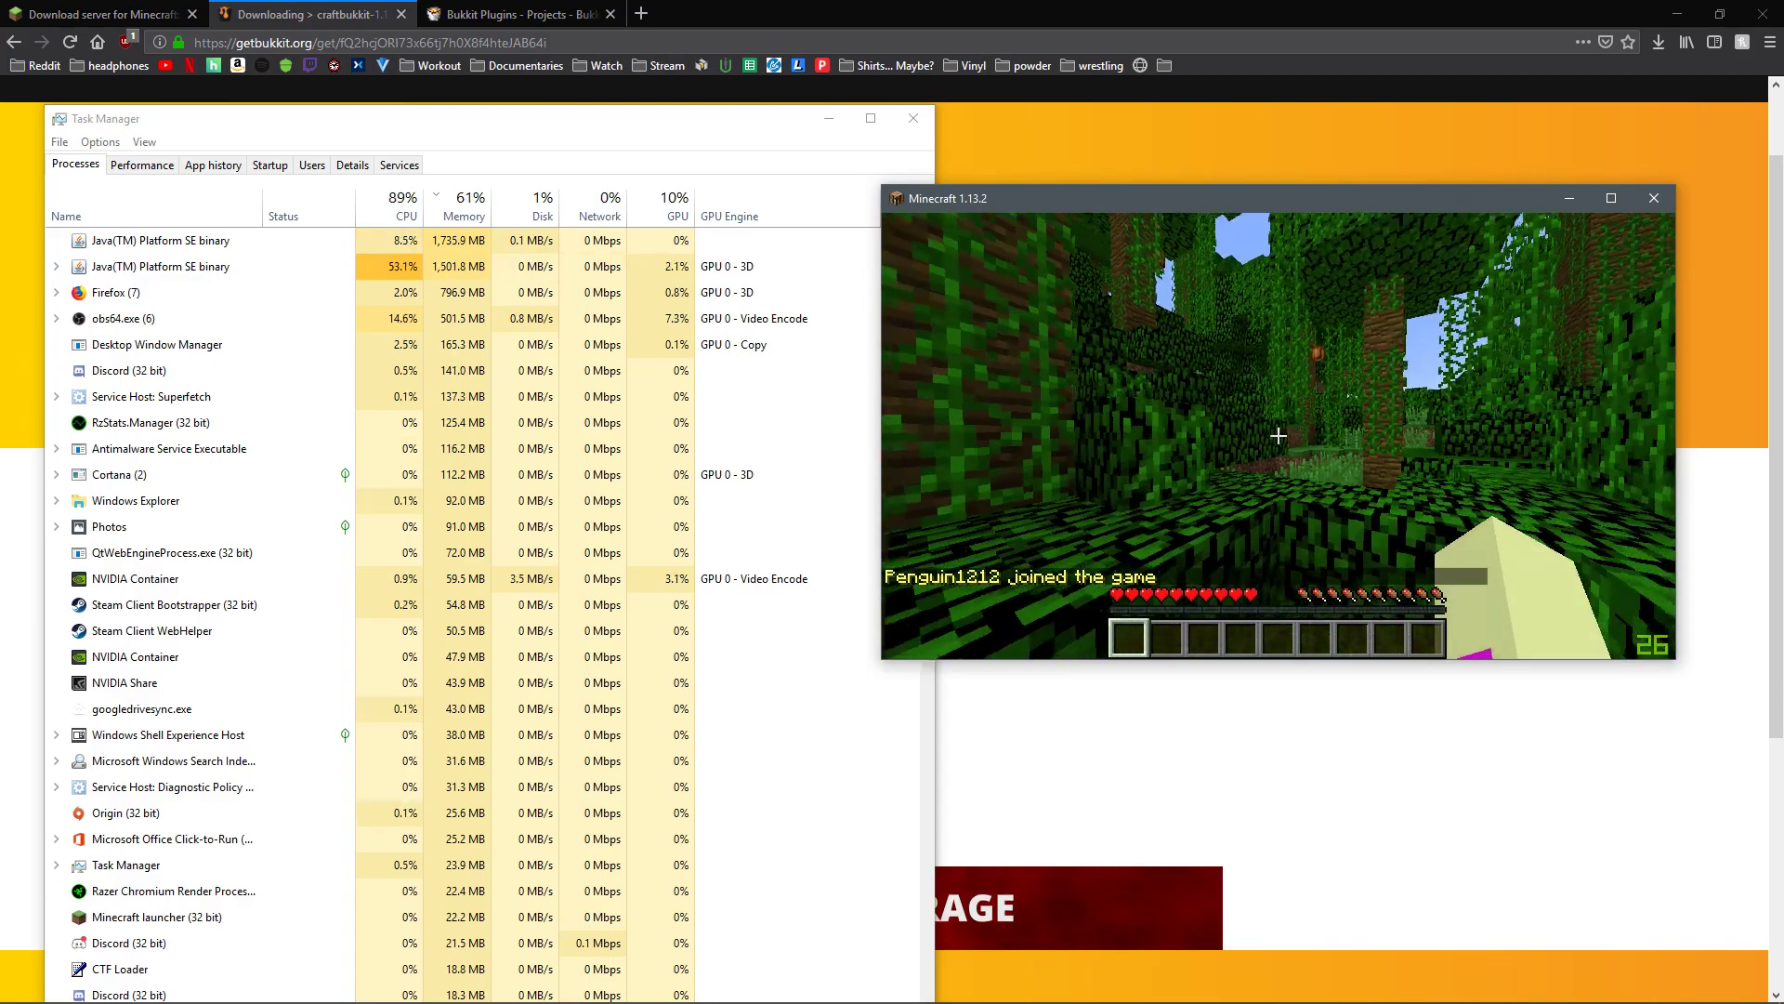
pyautogui.press('w')
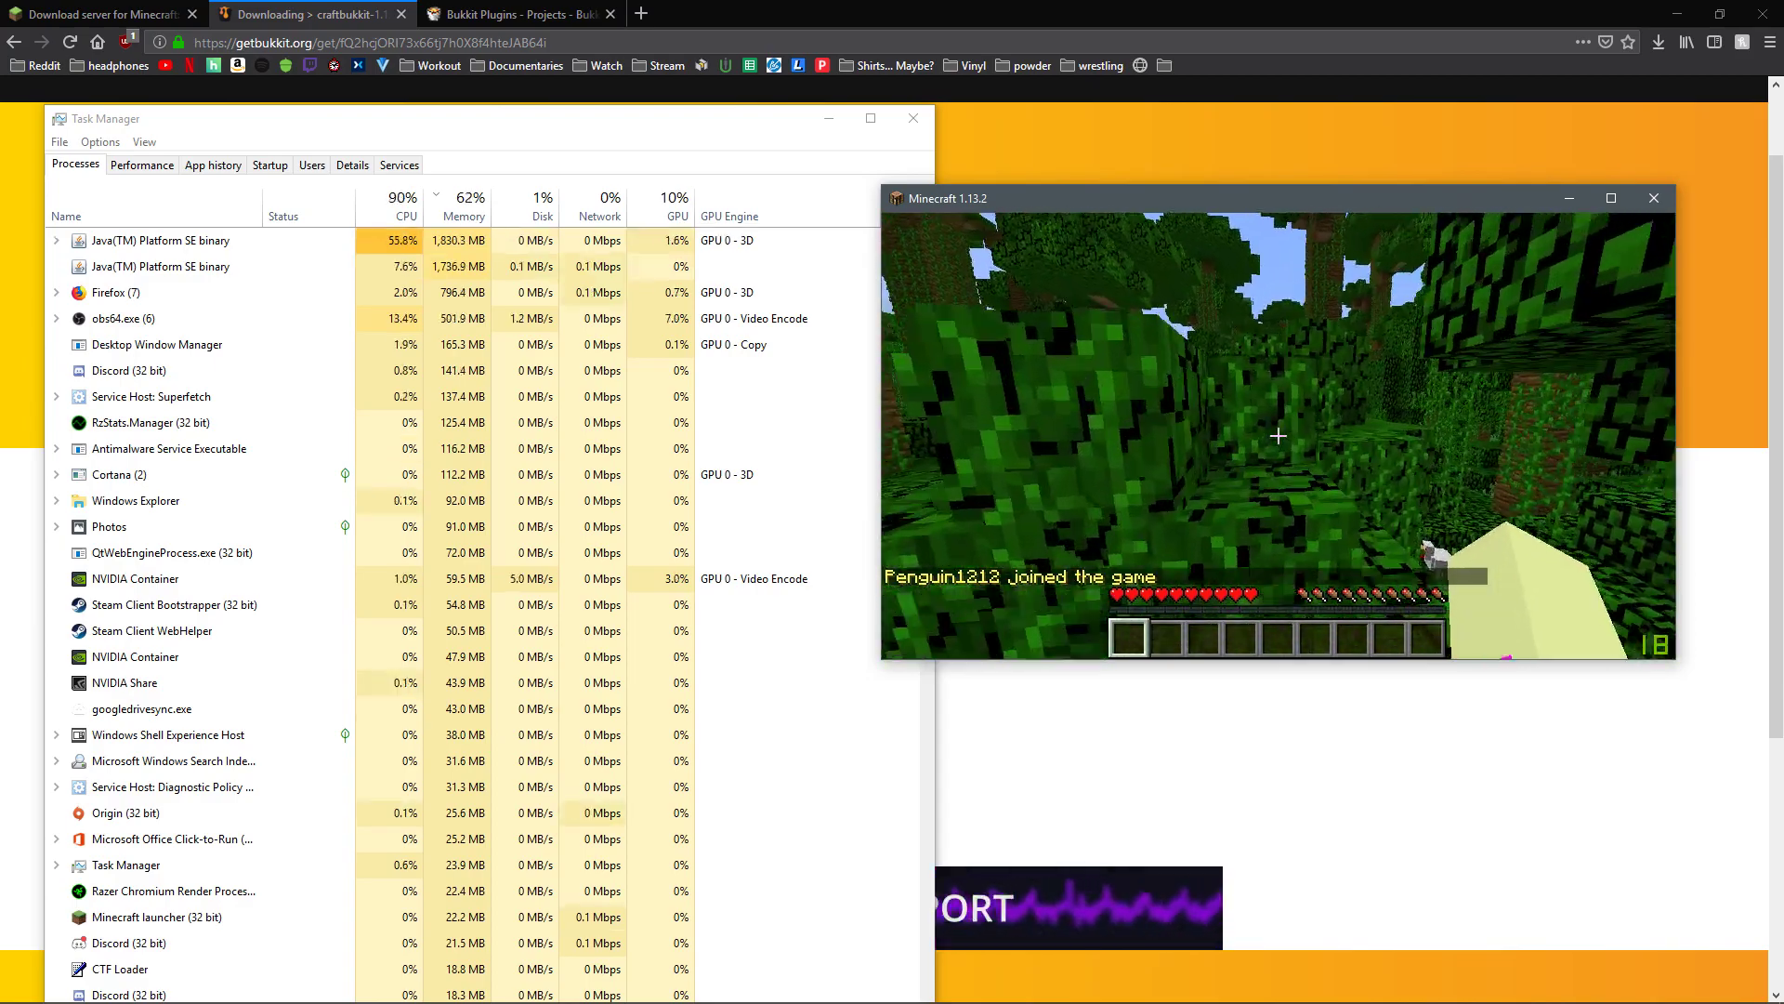
pyautogui.press('w')
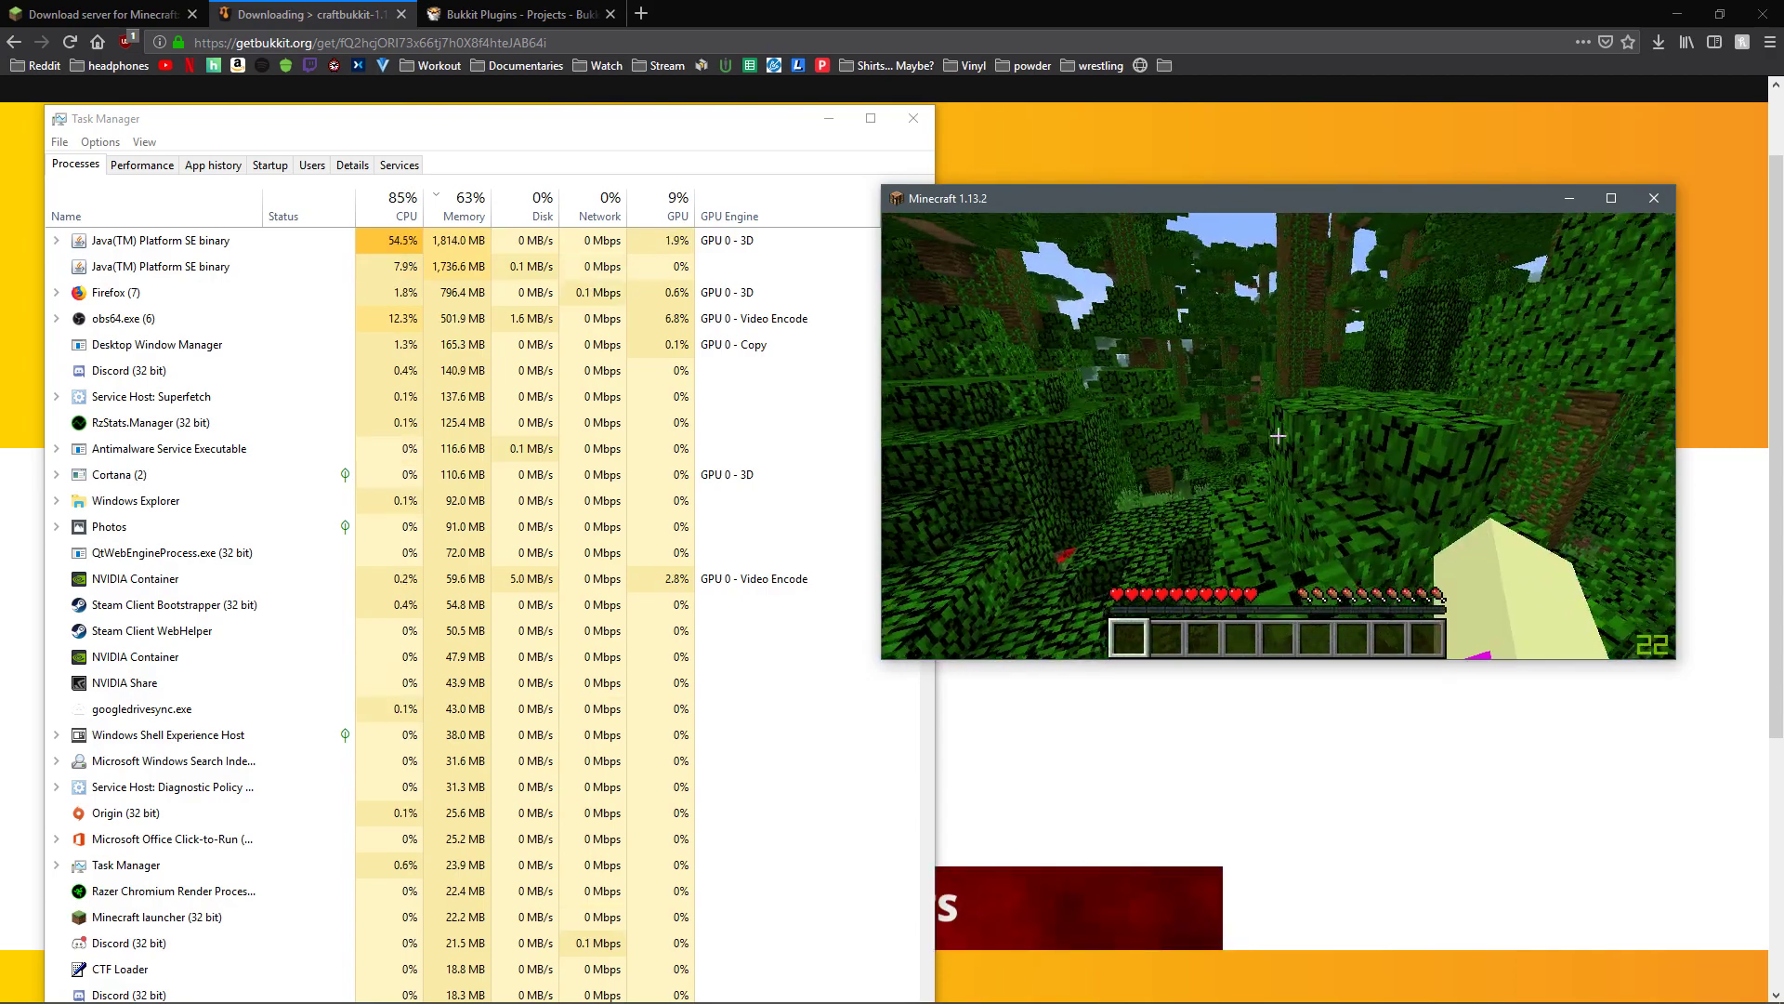
# - Disconnect from the localhost server and minimize the Minecraft window
pyautogui.press('Escape')
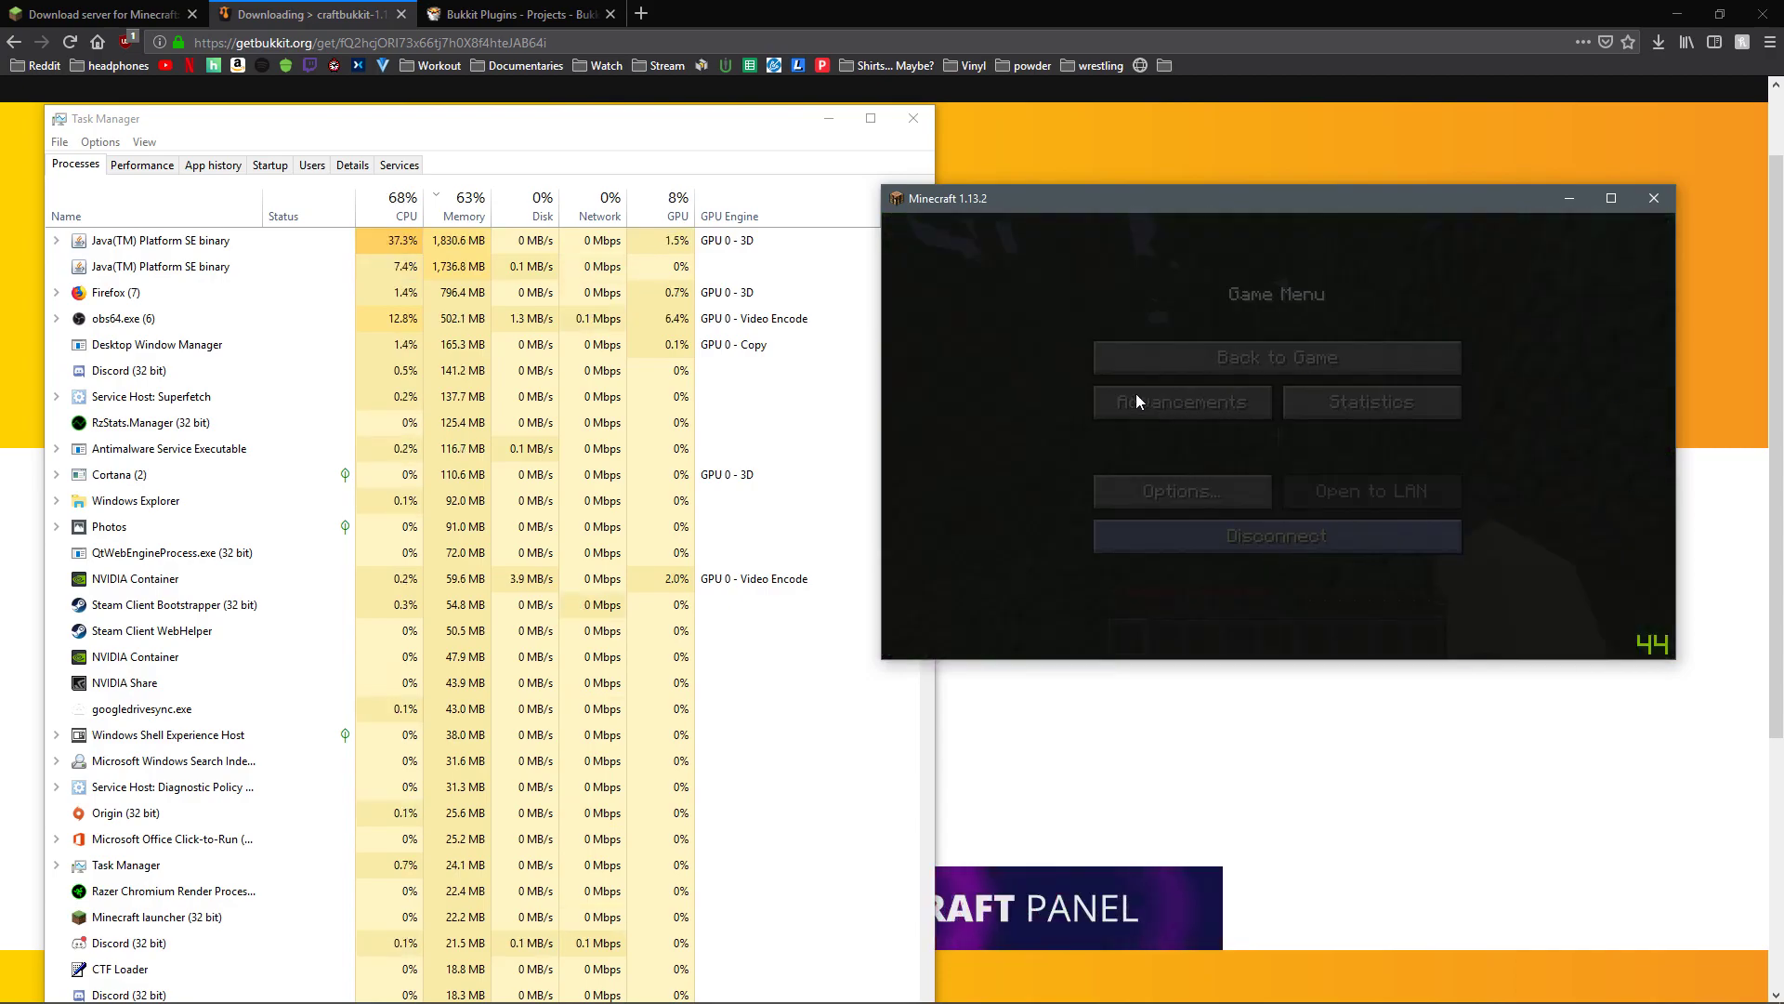
pyautogui.click(1277, 535)
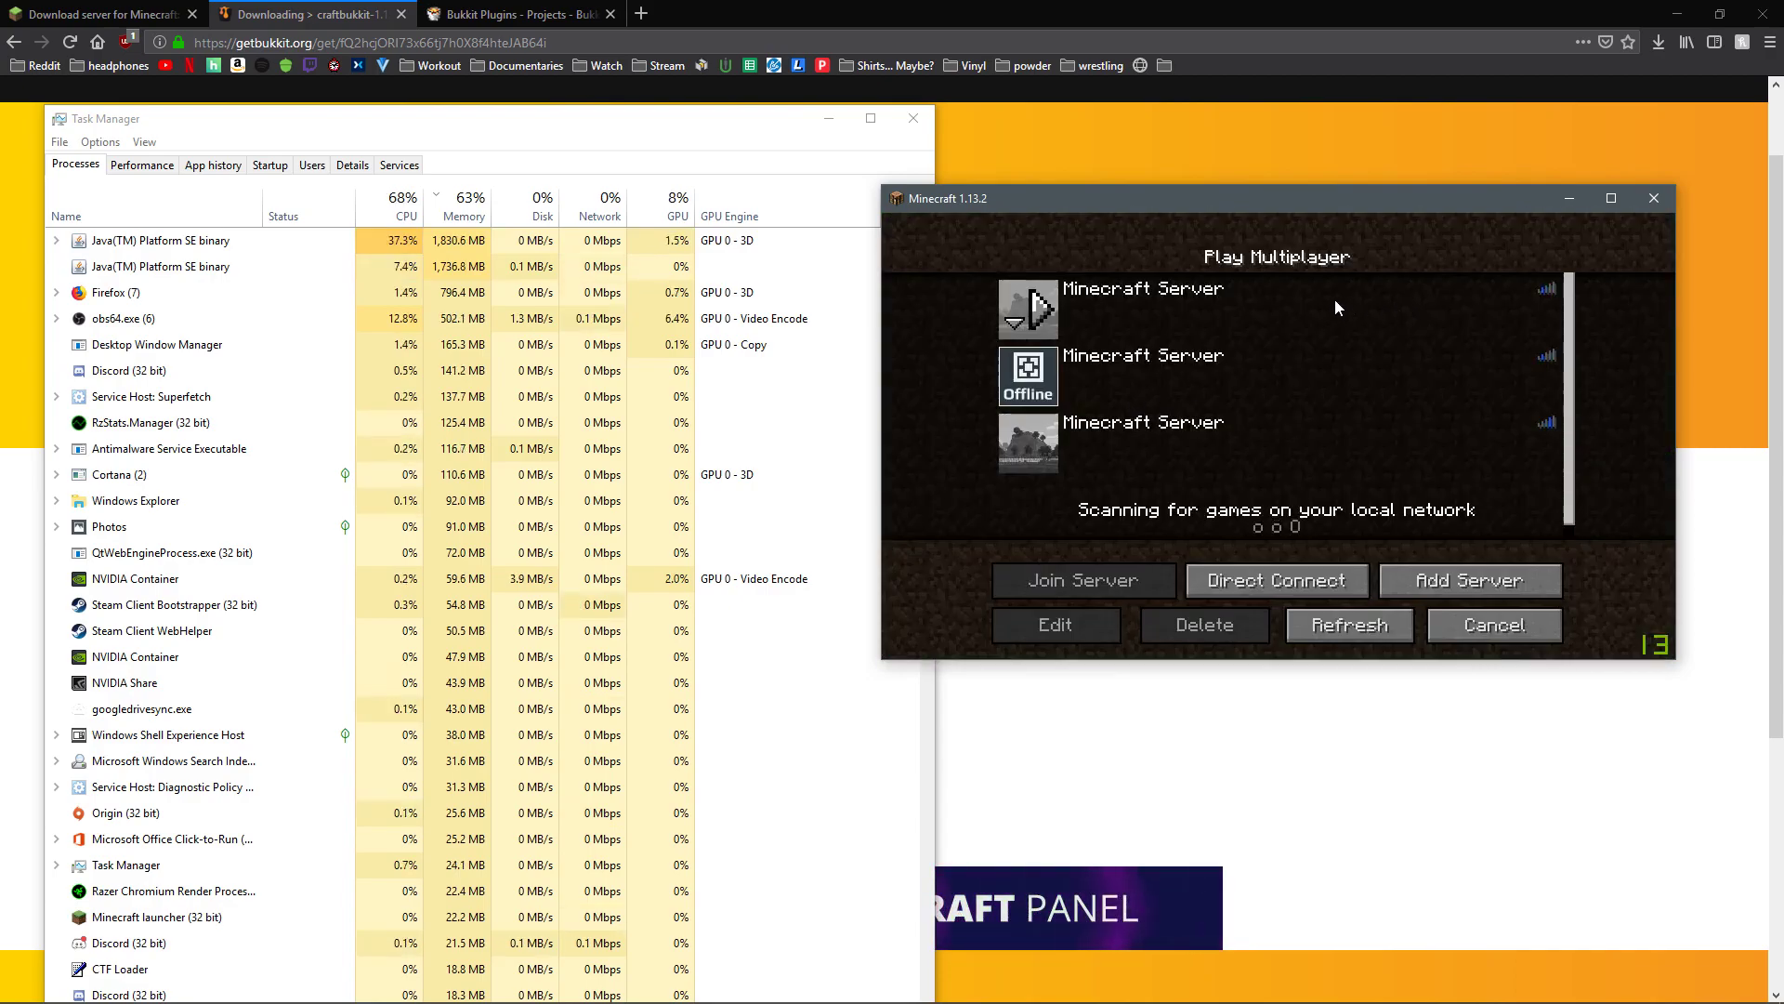
pyautogui.click(1638, 199)
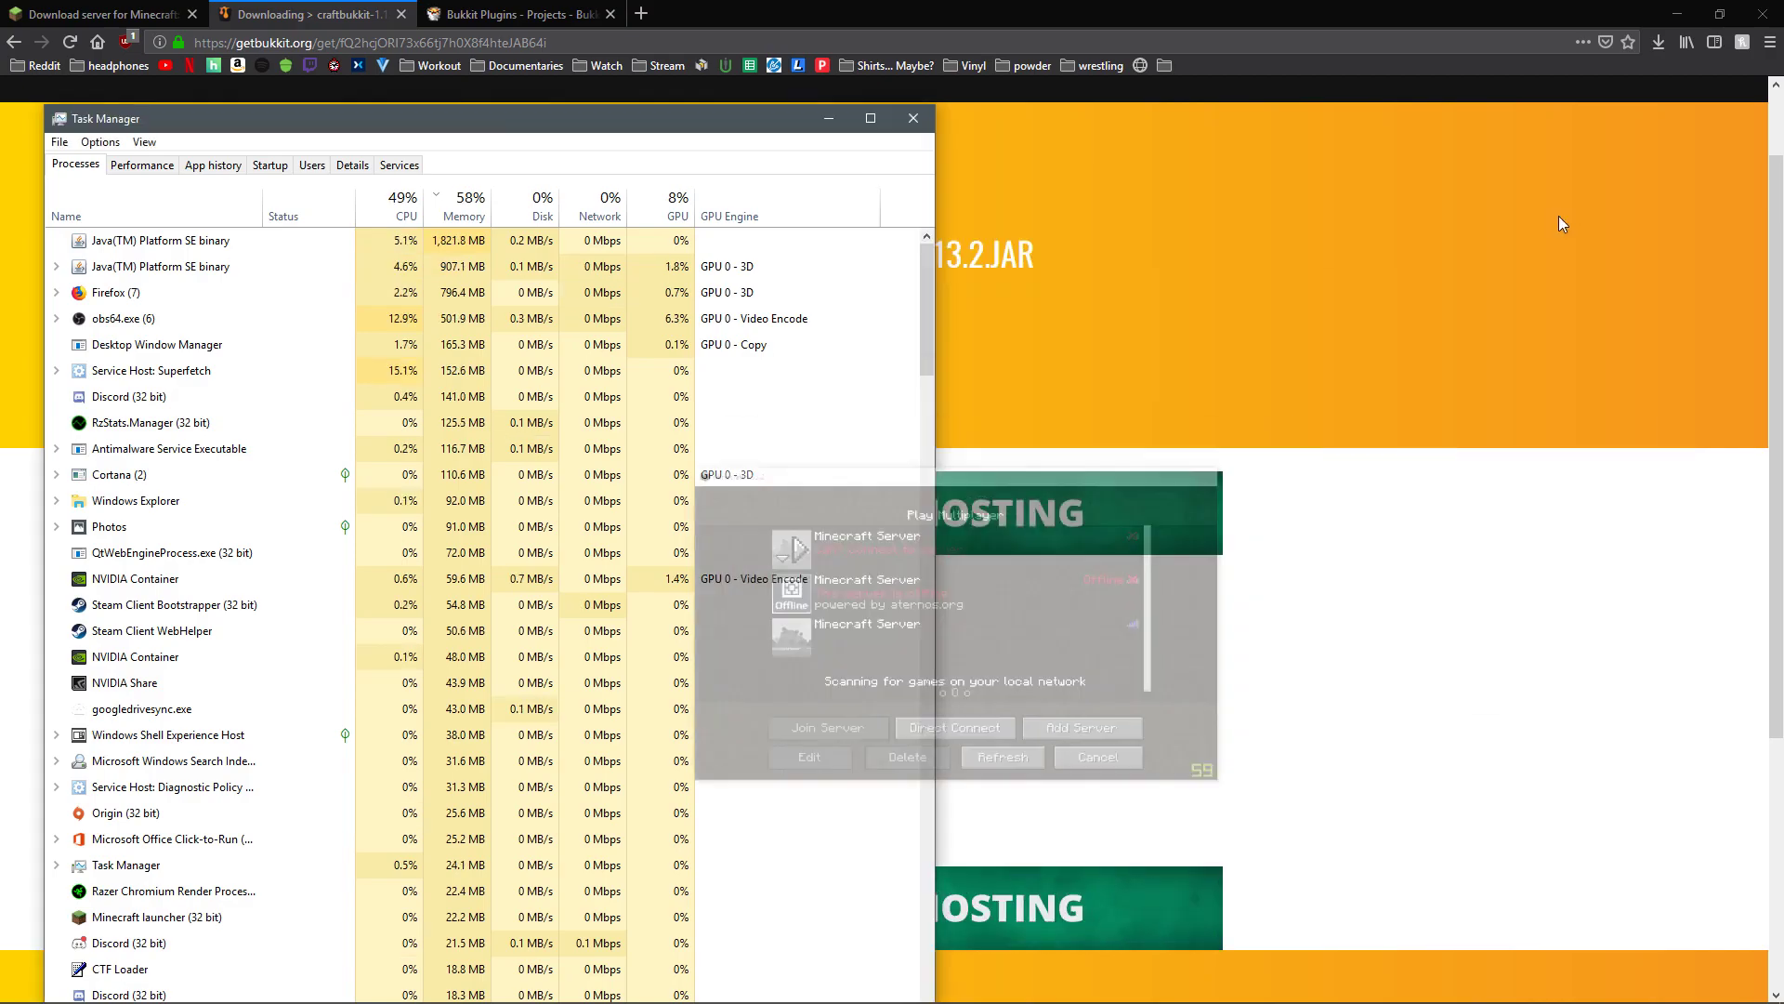
# - End the server's Java(TM) Platform SE binary task in Task Manager, keep Minecraft minimized, and close Task Manager
pyautogui.rightClick(205, 240)
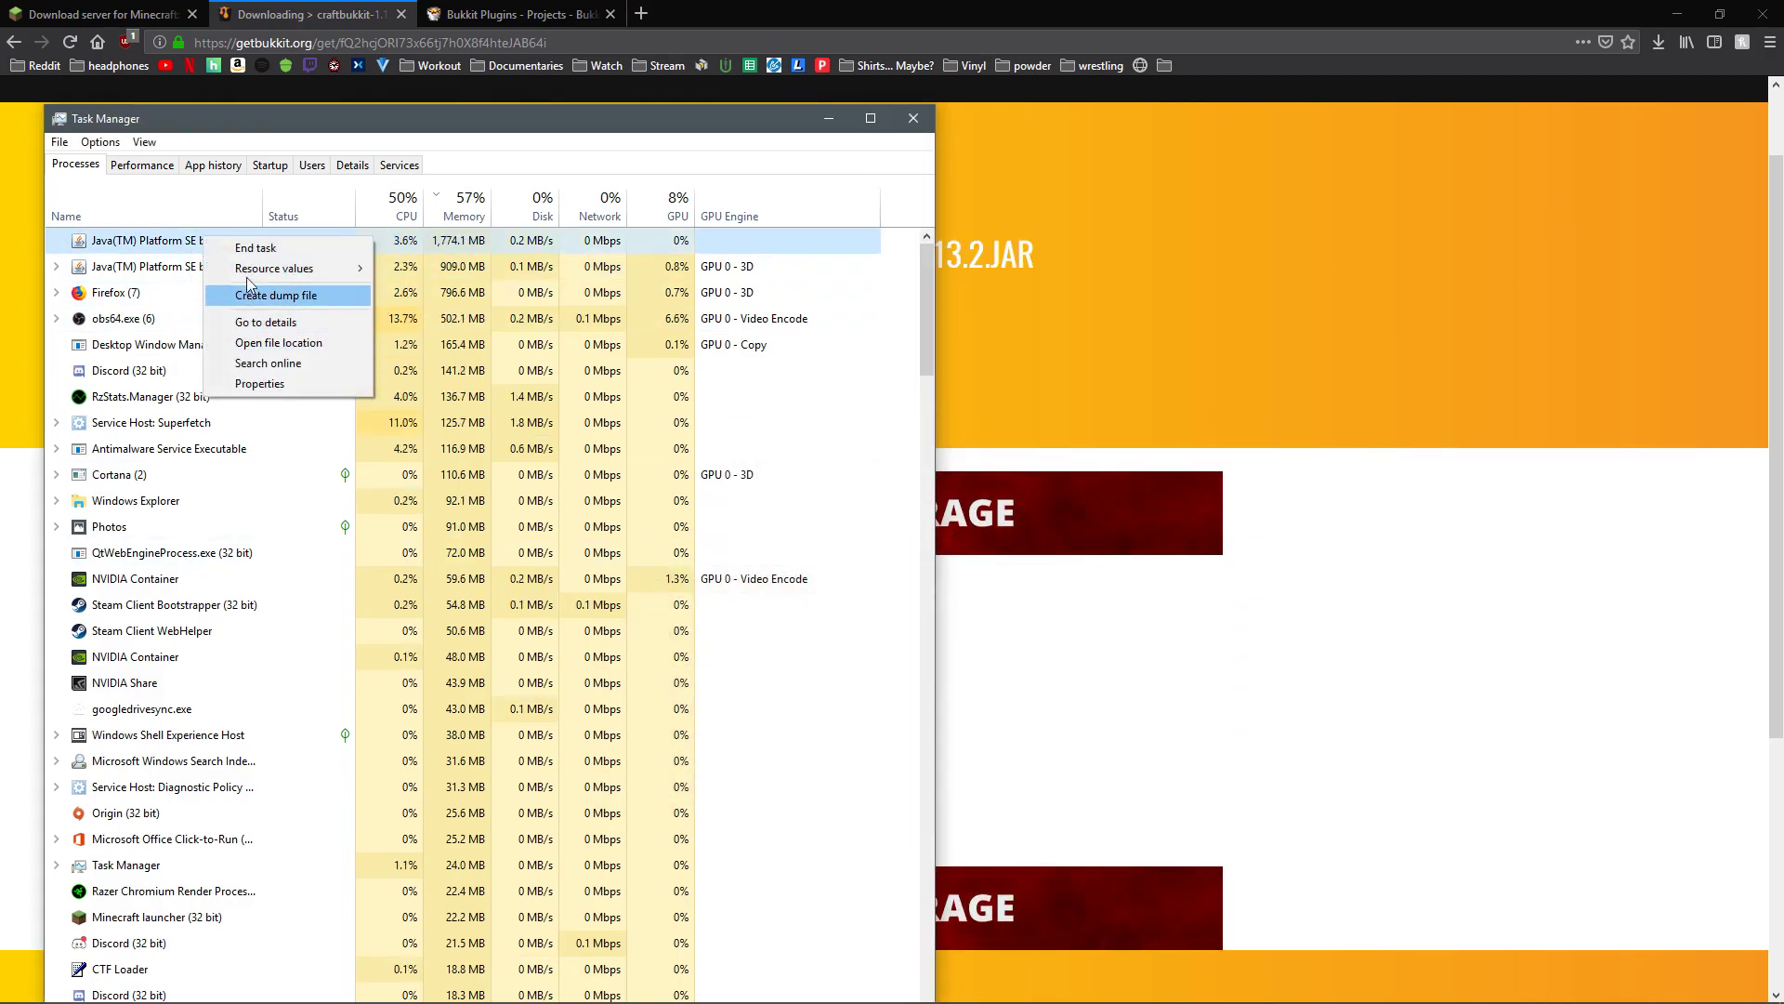
pyautogui.click(255, 248)
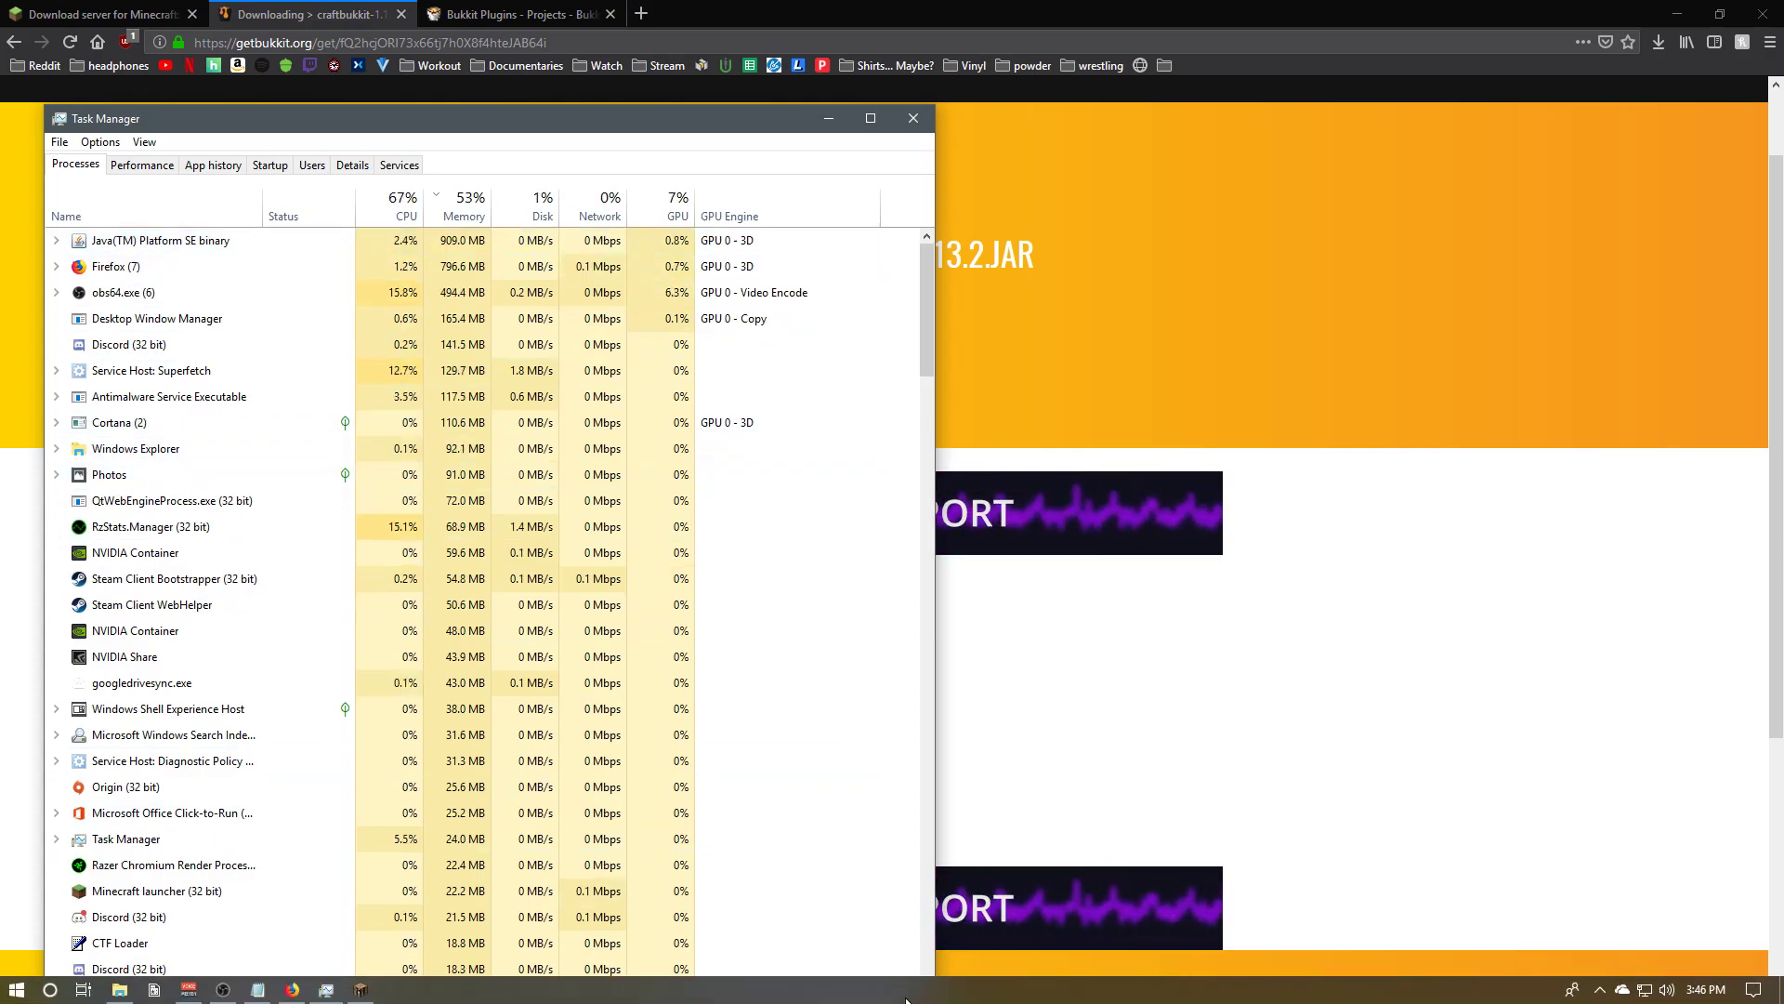
pyautogui.click(362, 995)
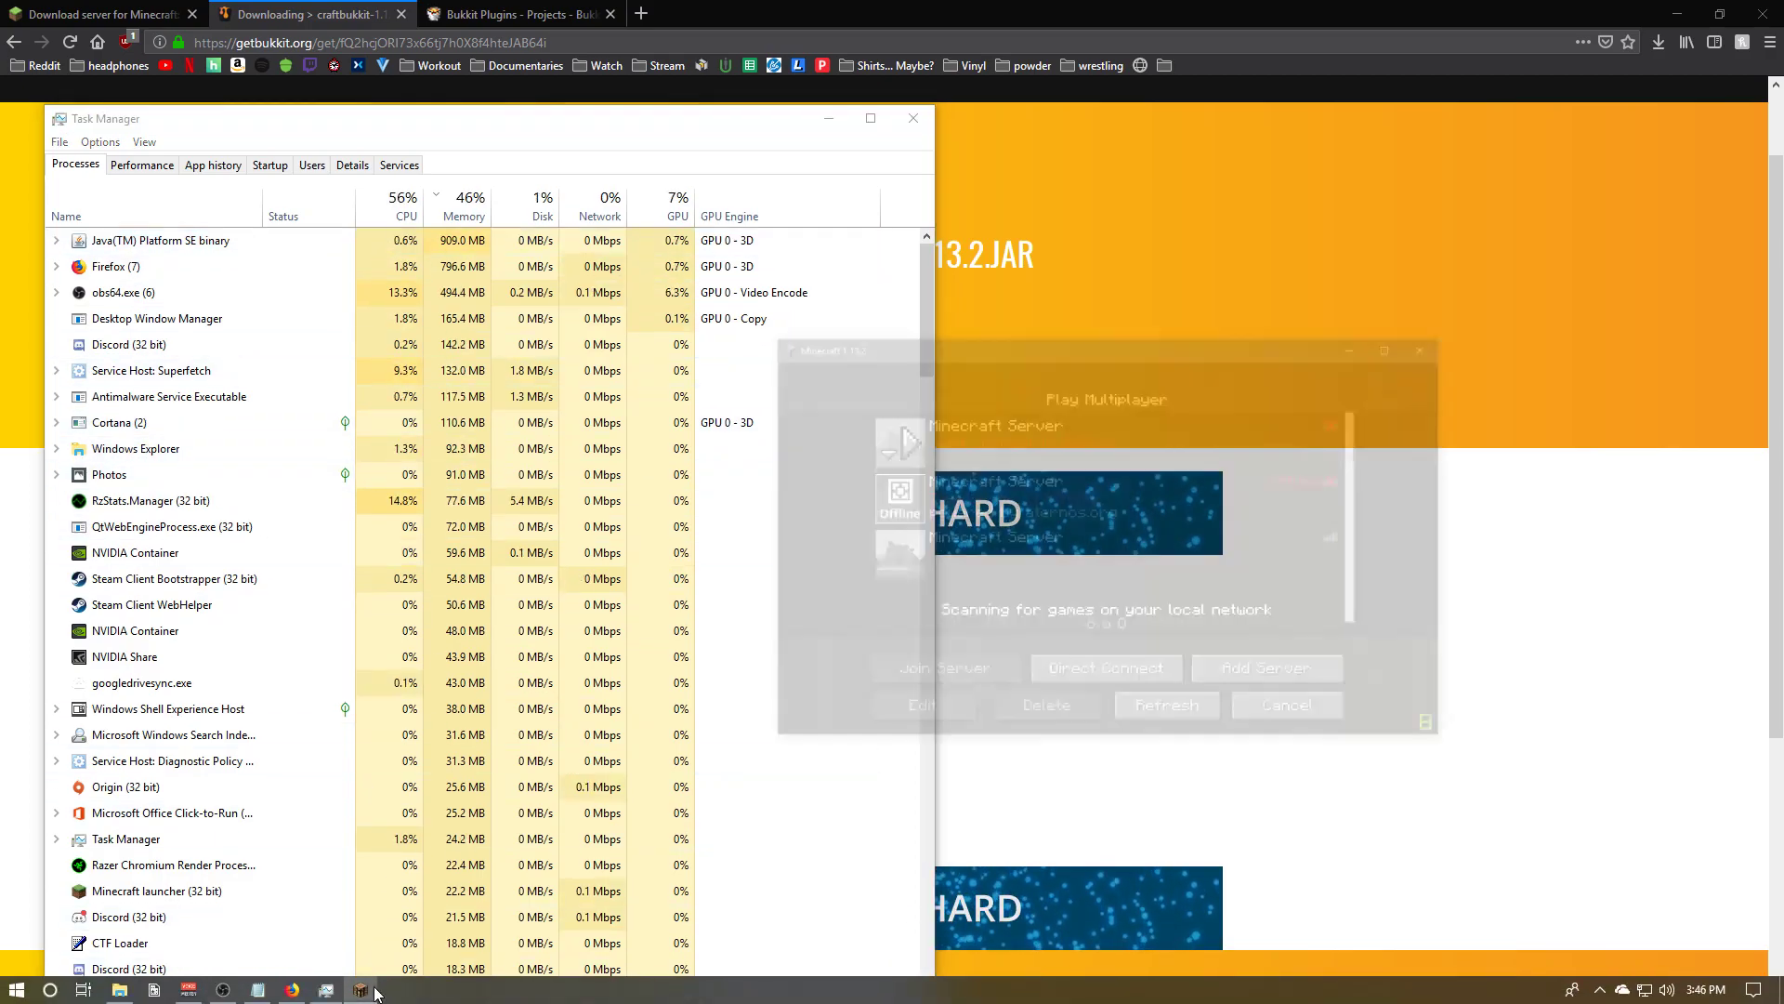
pyautogui.click(1576, 198)
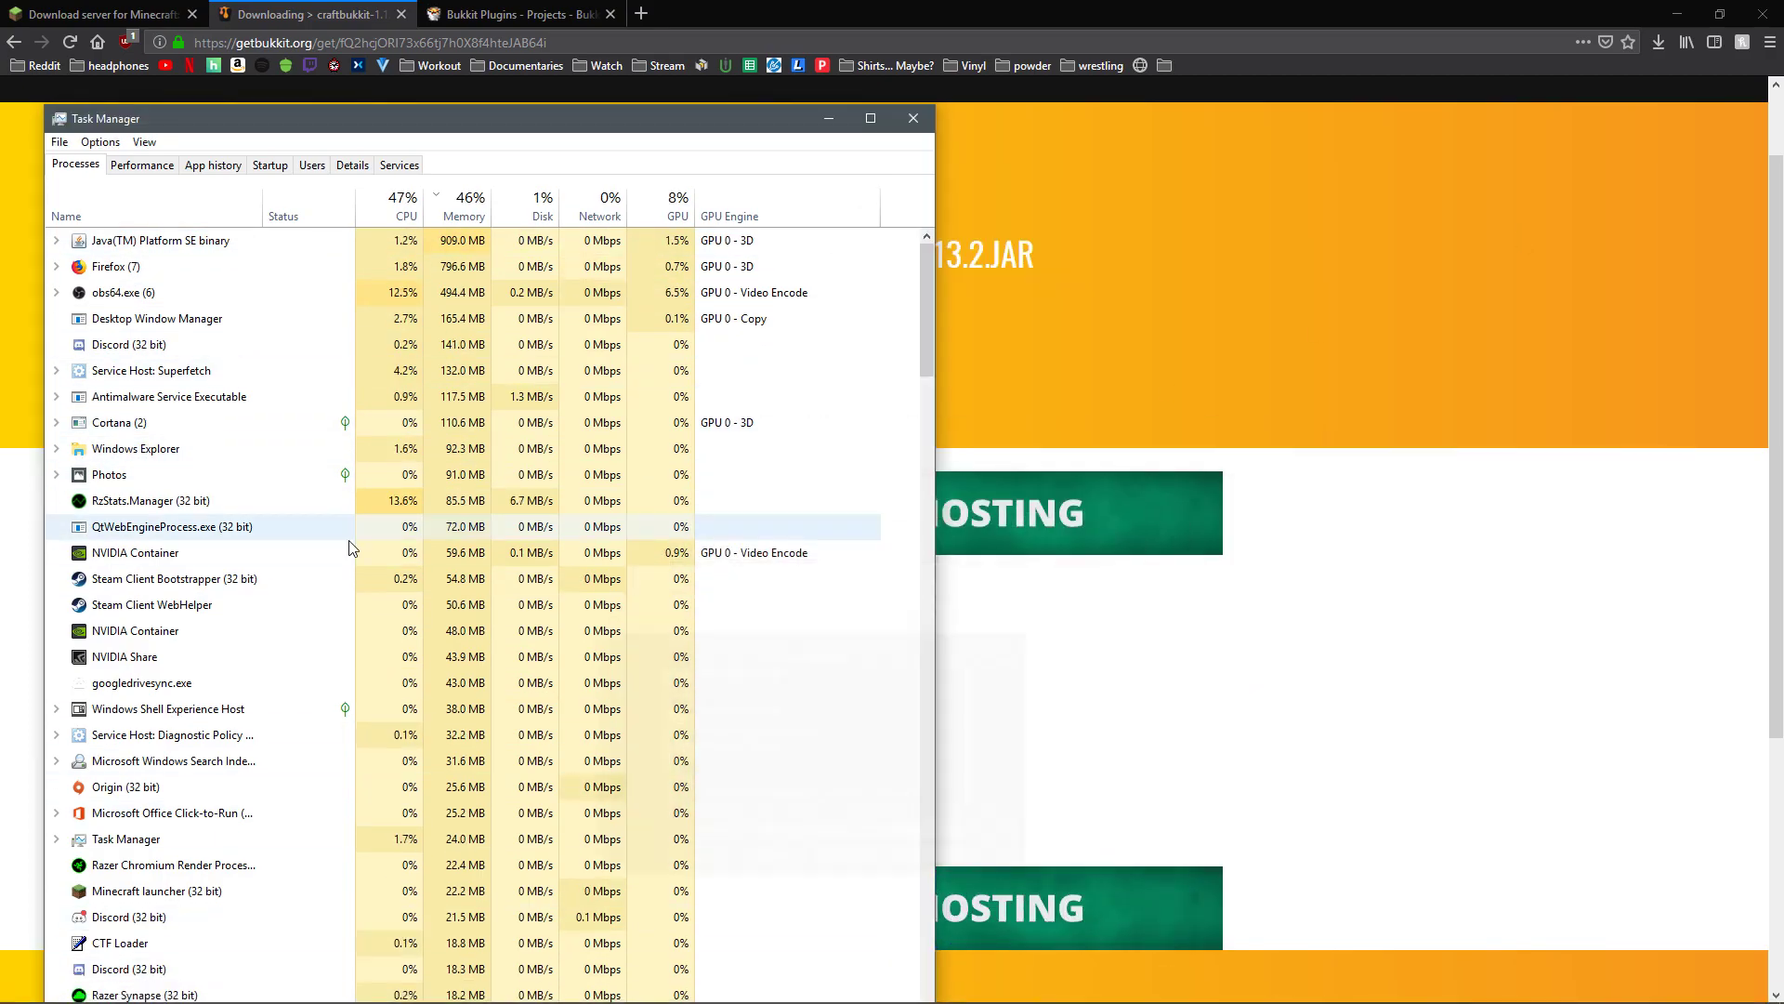
pyautogui.click(914, 118)
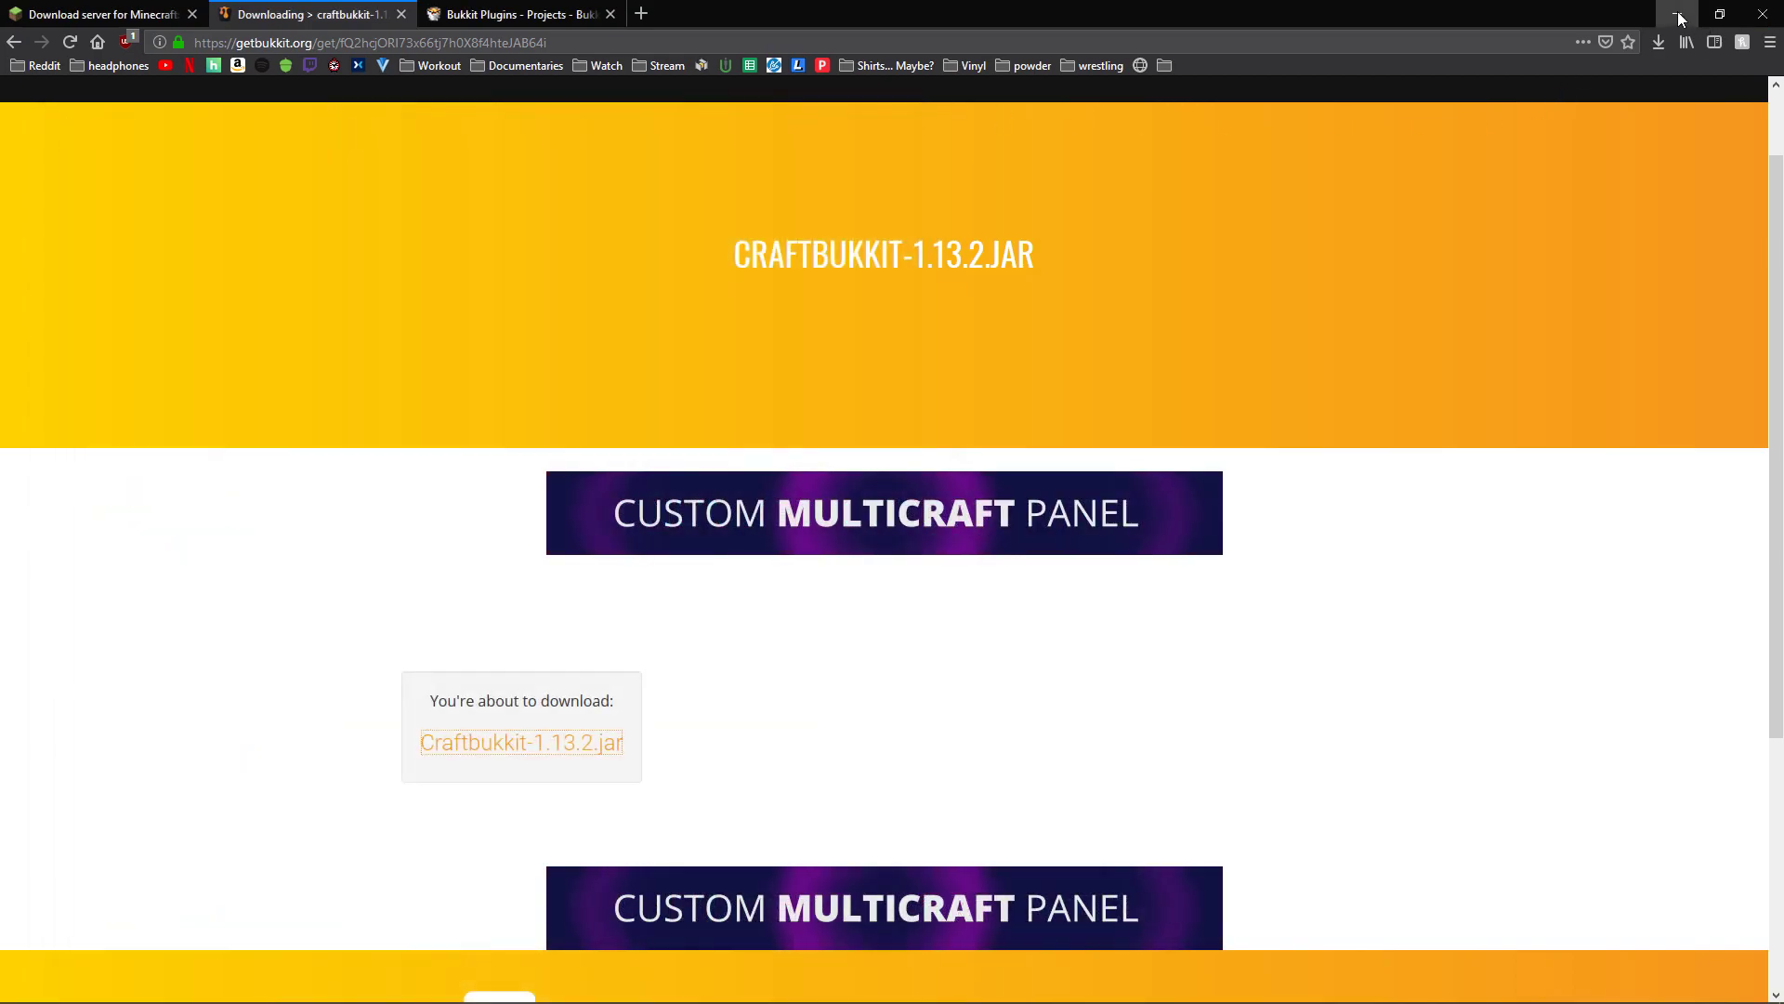
# - Minimize the browser and create a new text document in the MC Server folder, keeping its default name
pyautogui.click(1678, 14)
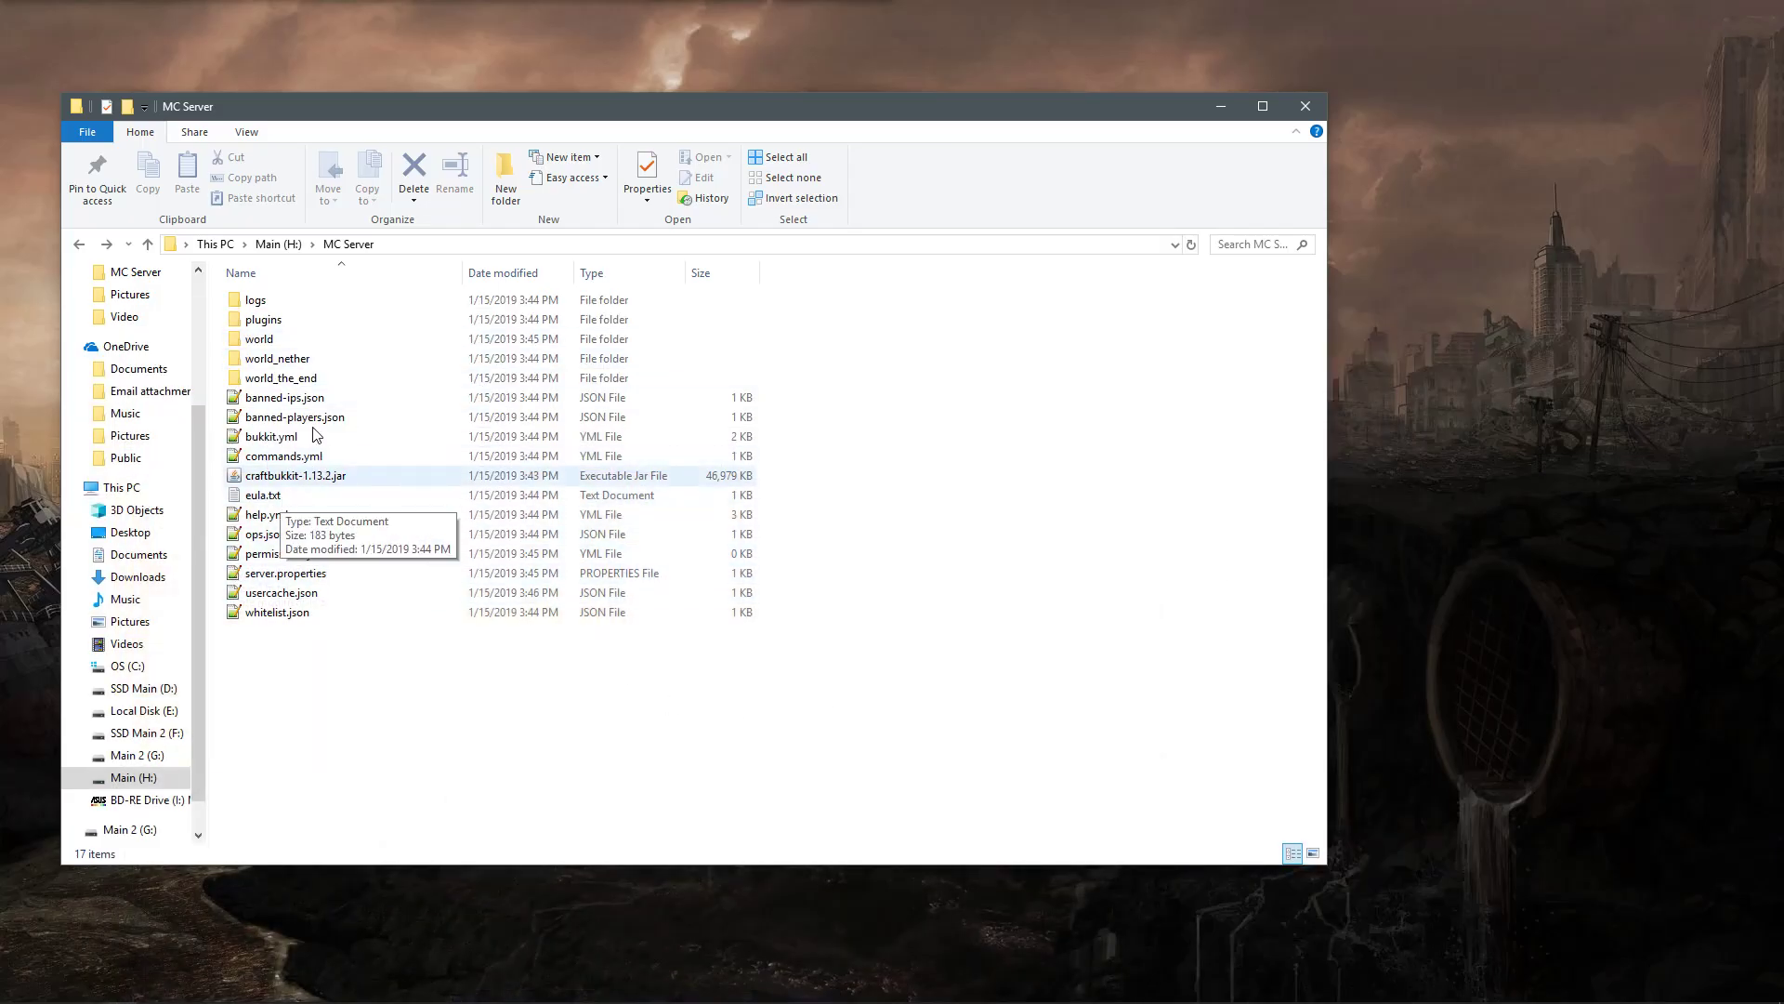
pyautogui.moveTo(330, 110); pyautogui.dragTo(636, 79)
pyautogui.rightClick(586, 663)
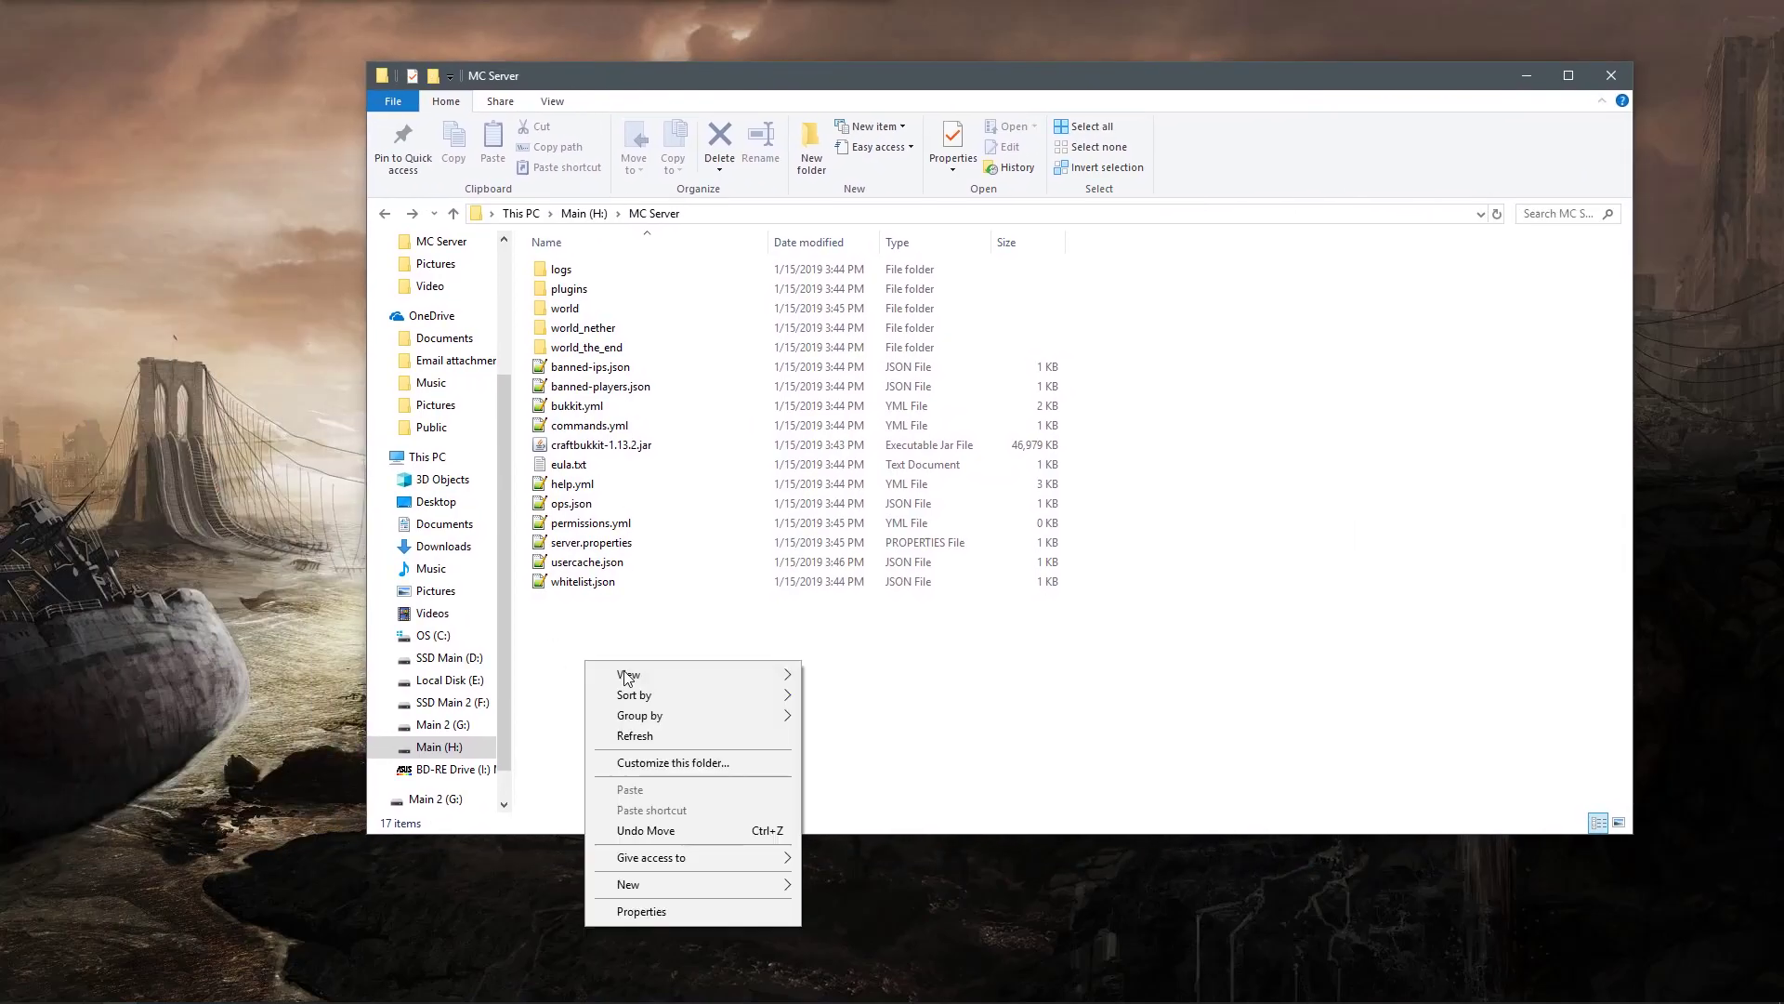
pyautogui.click(639, 609)
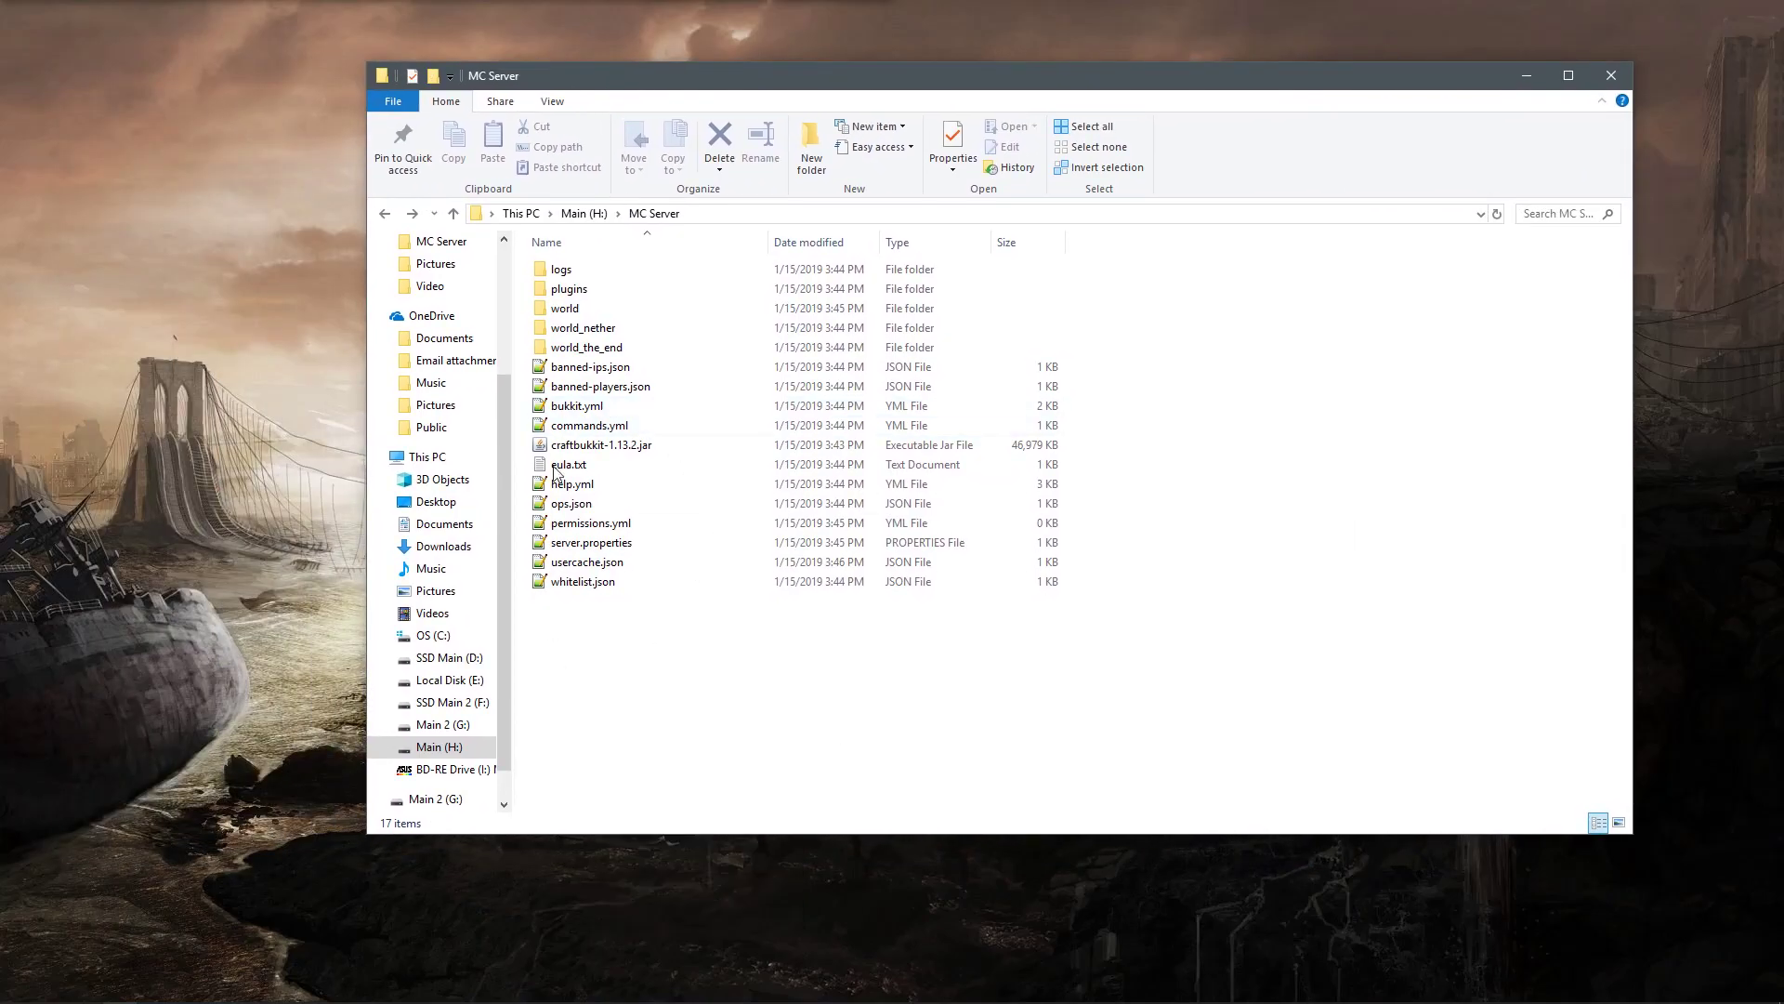
pyautogui.rightClick(572, 665)
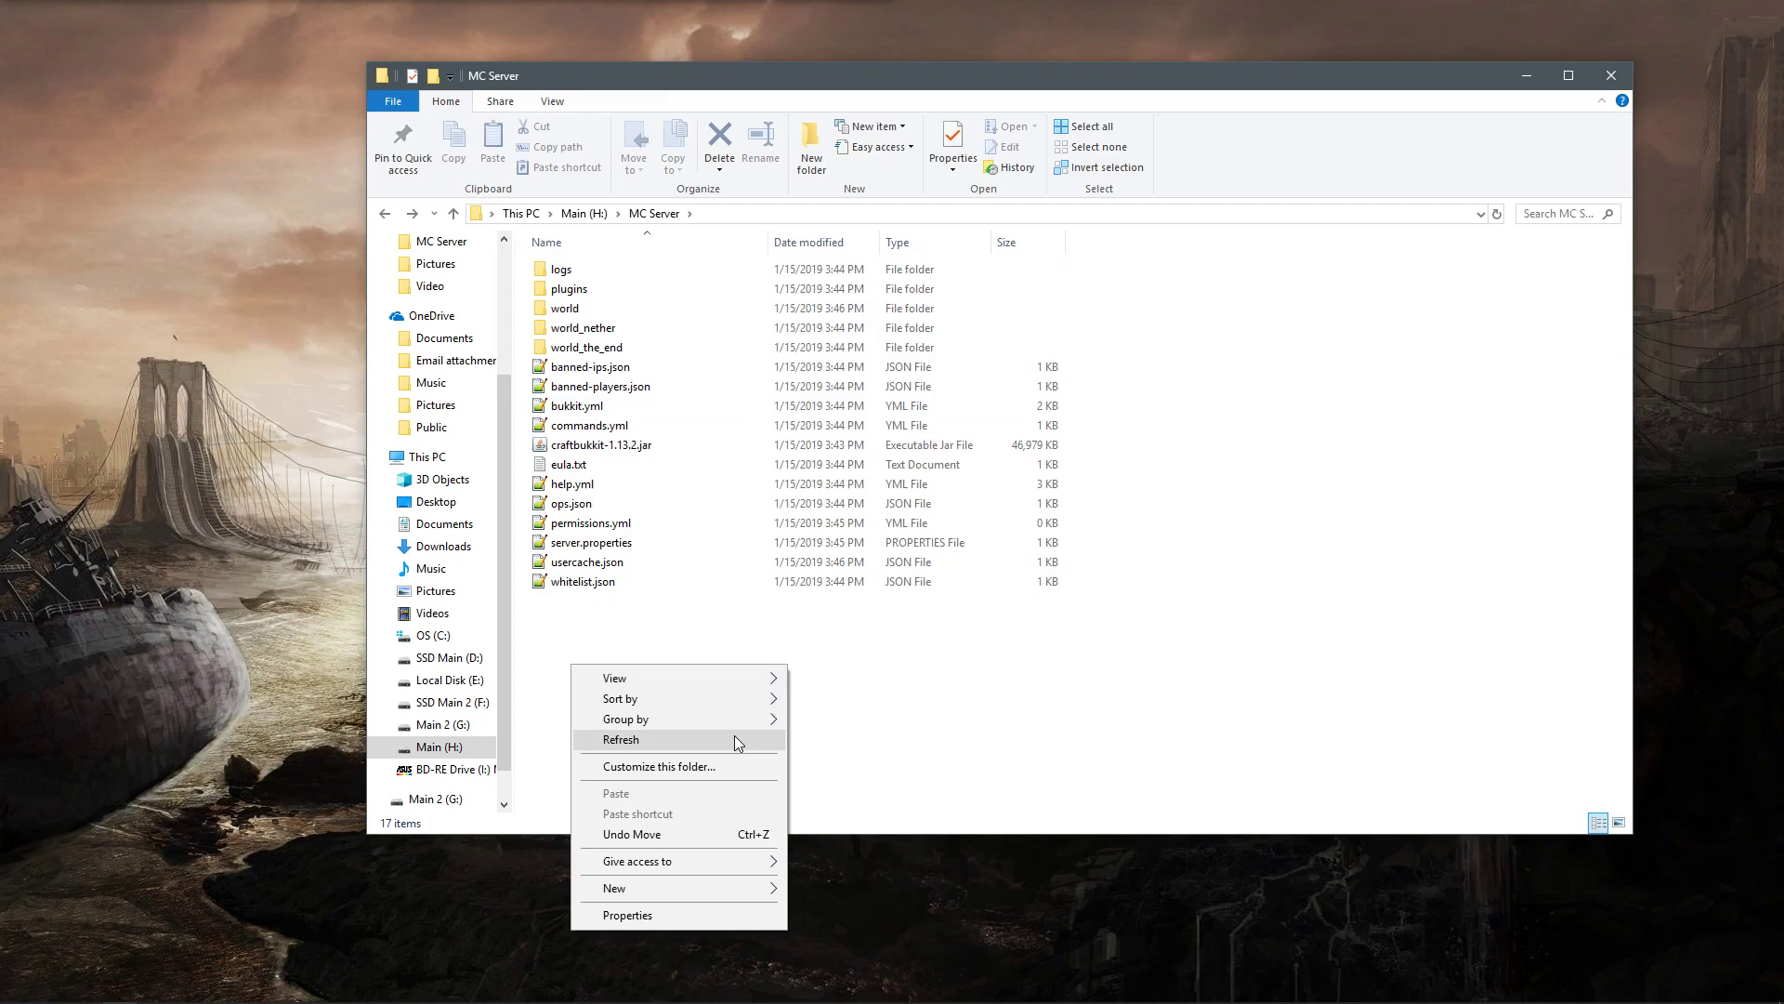
pyautogui.moveTo(651, 898)
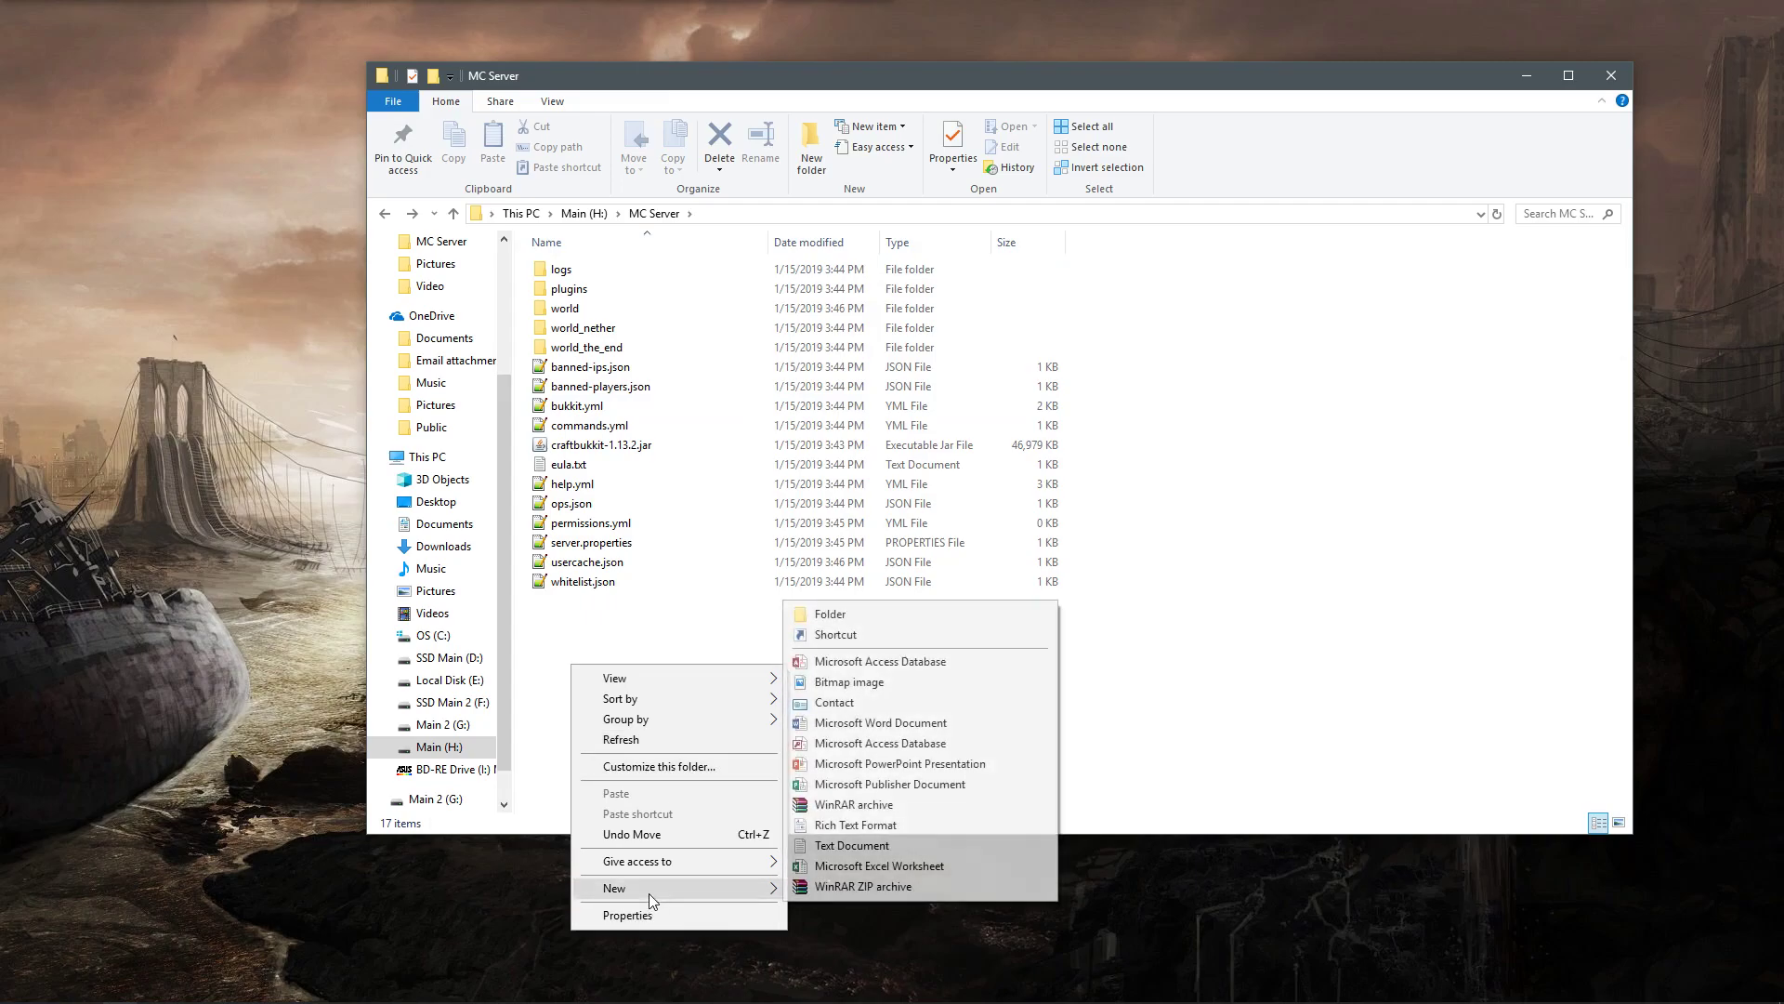
pyautogui.click(577, 609)
pyautogui.rightClick(578, 611)
pyautogui.moveTo(644, 841)
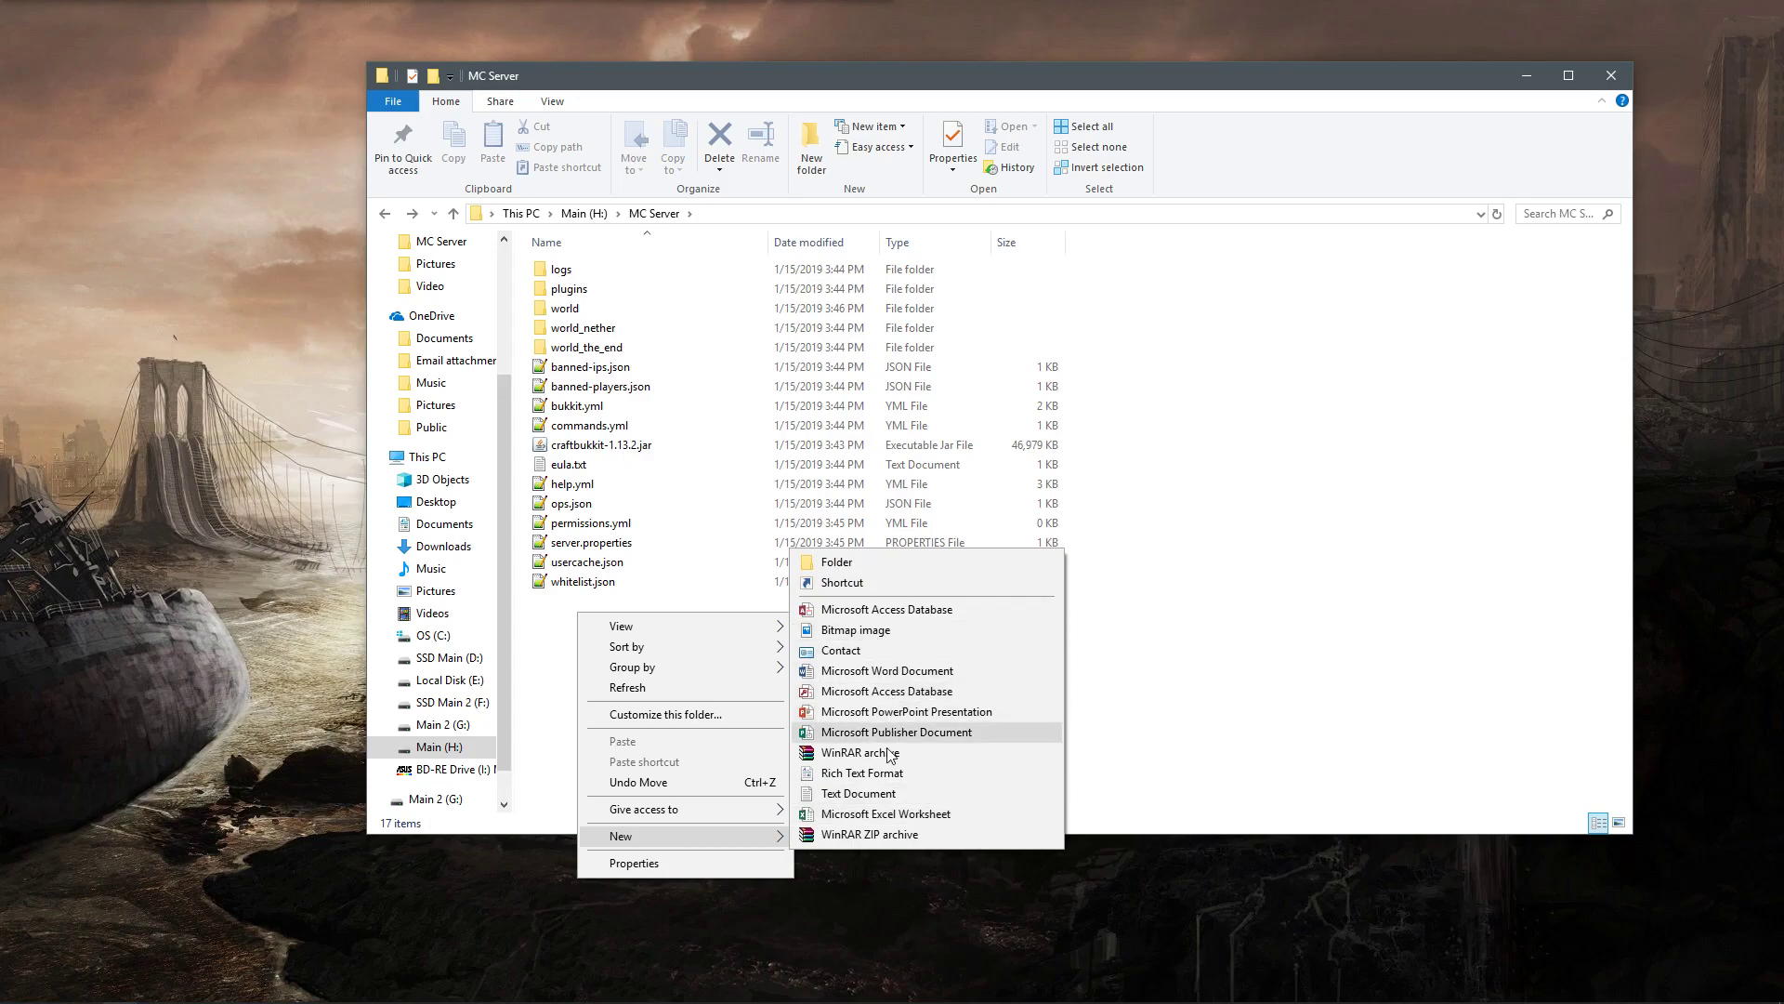
pyautogui.click(878, 795)
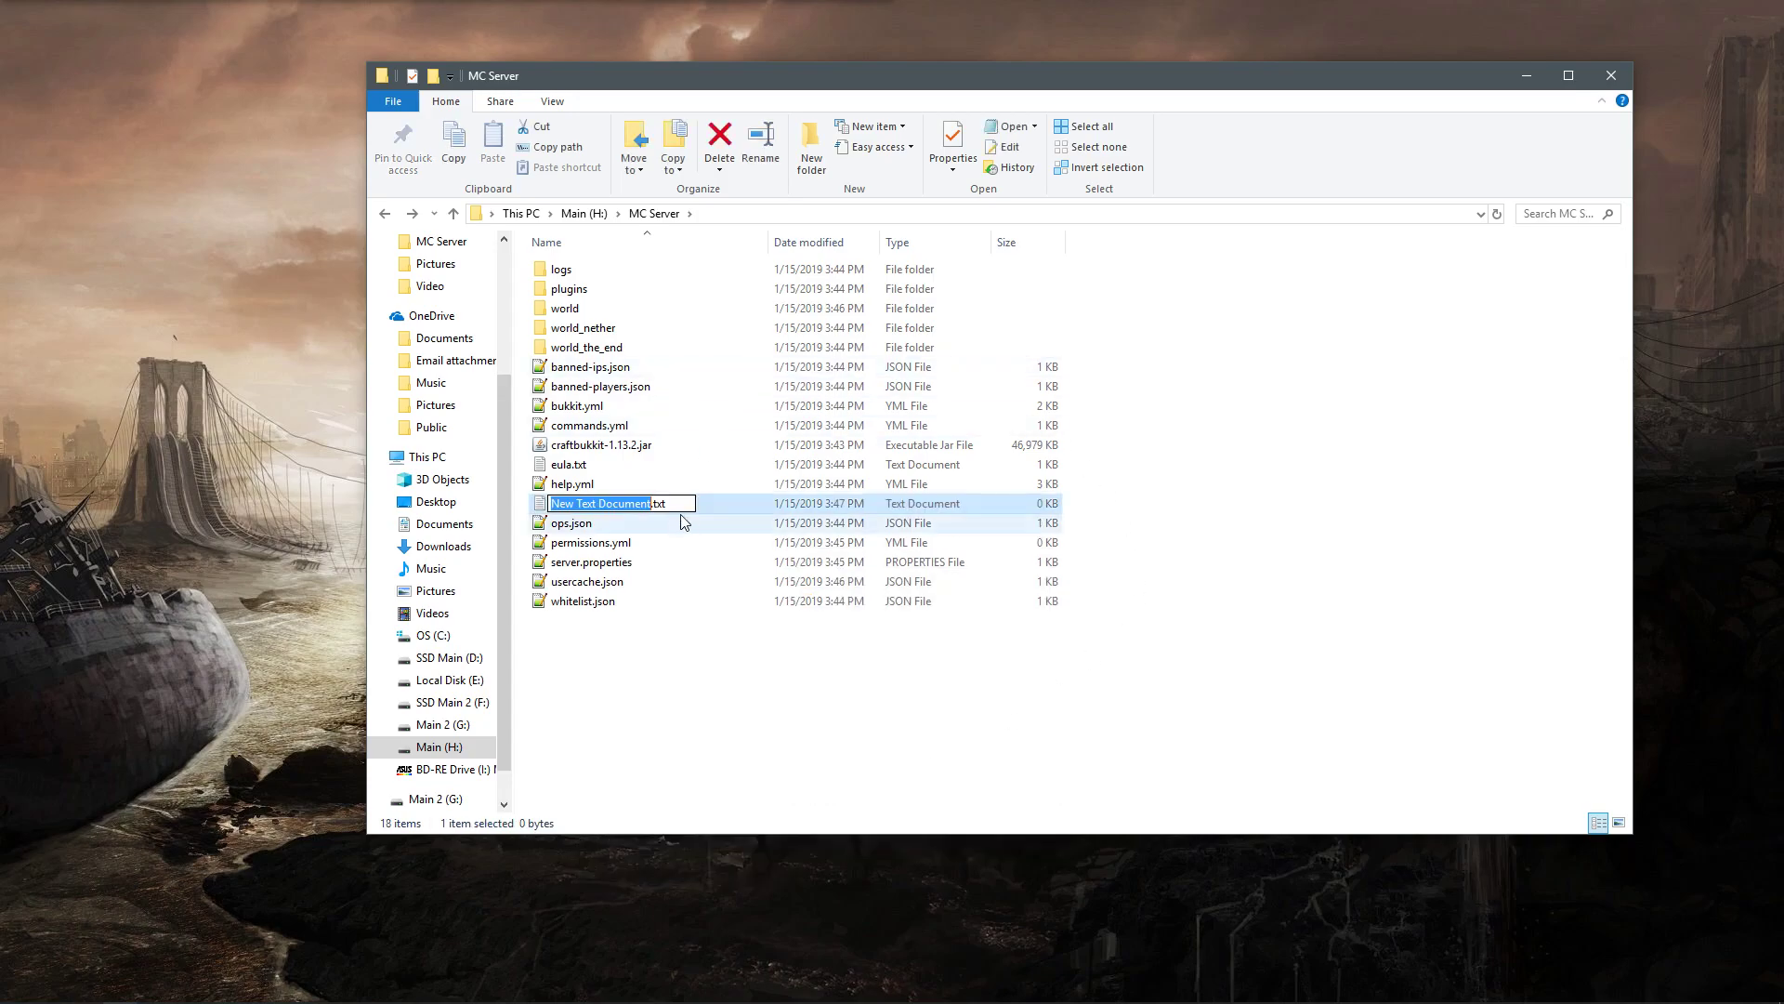
pyautogui.click(677, 595)
# - Open the new text document and write "java -jar craftbukkit.jar" on the first line and "PAUSE" on the second
pyautogui.doubleClick(599, 503)
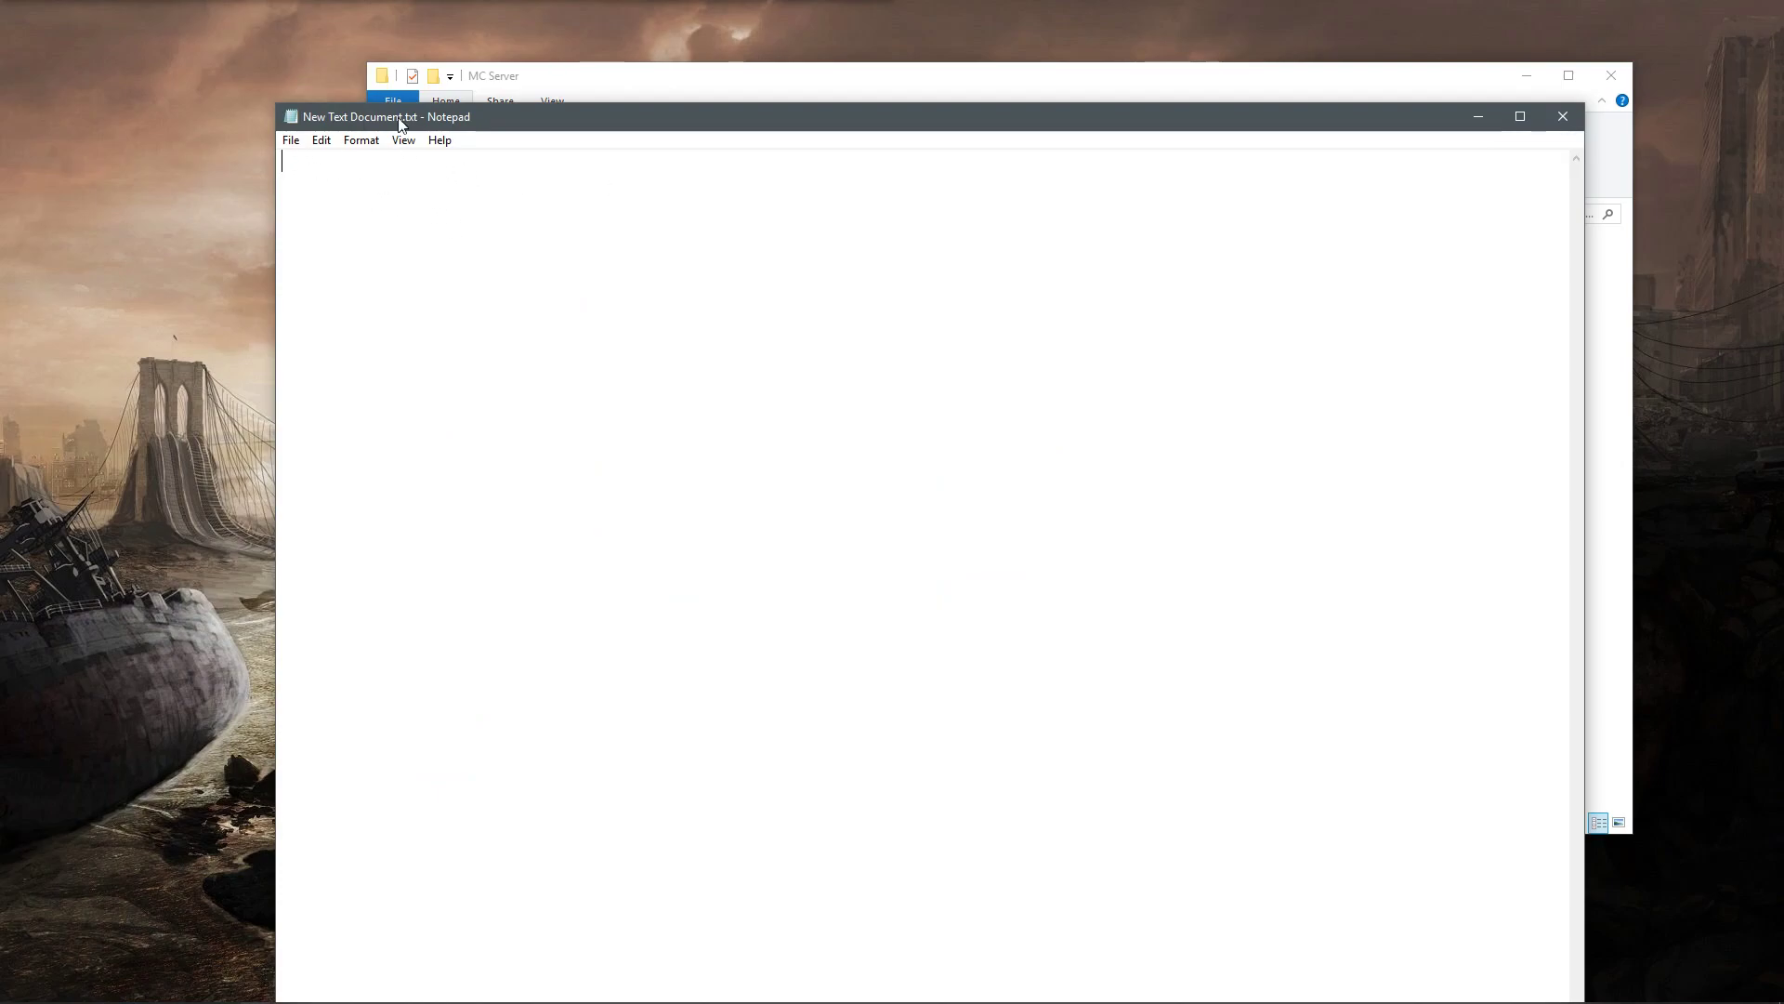
pyautogui.moveTo(515, 114); pyautogui.dragTo(670, 161)
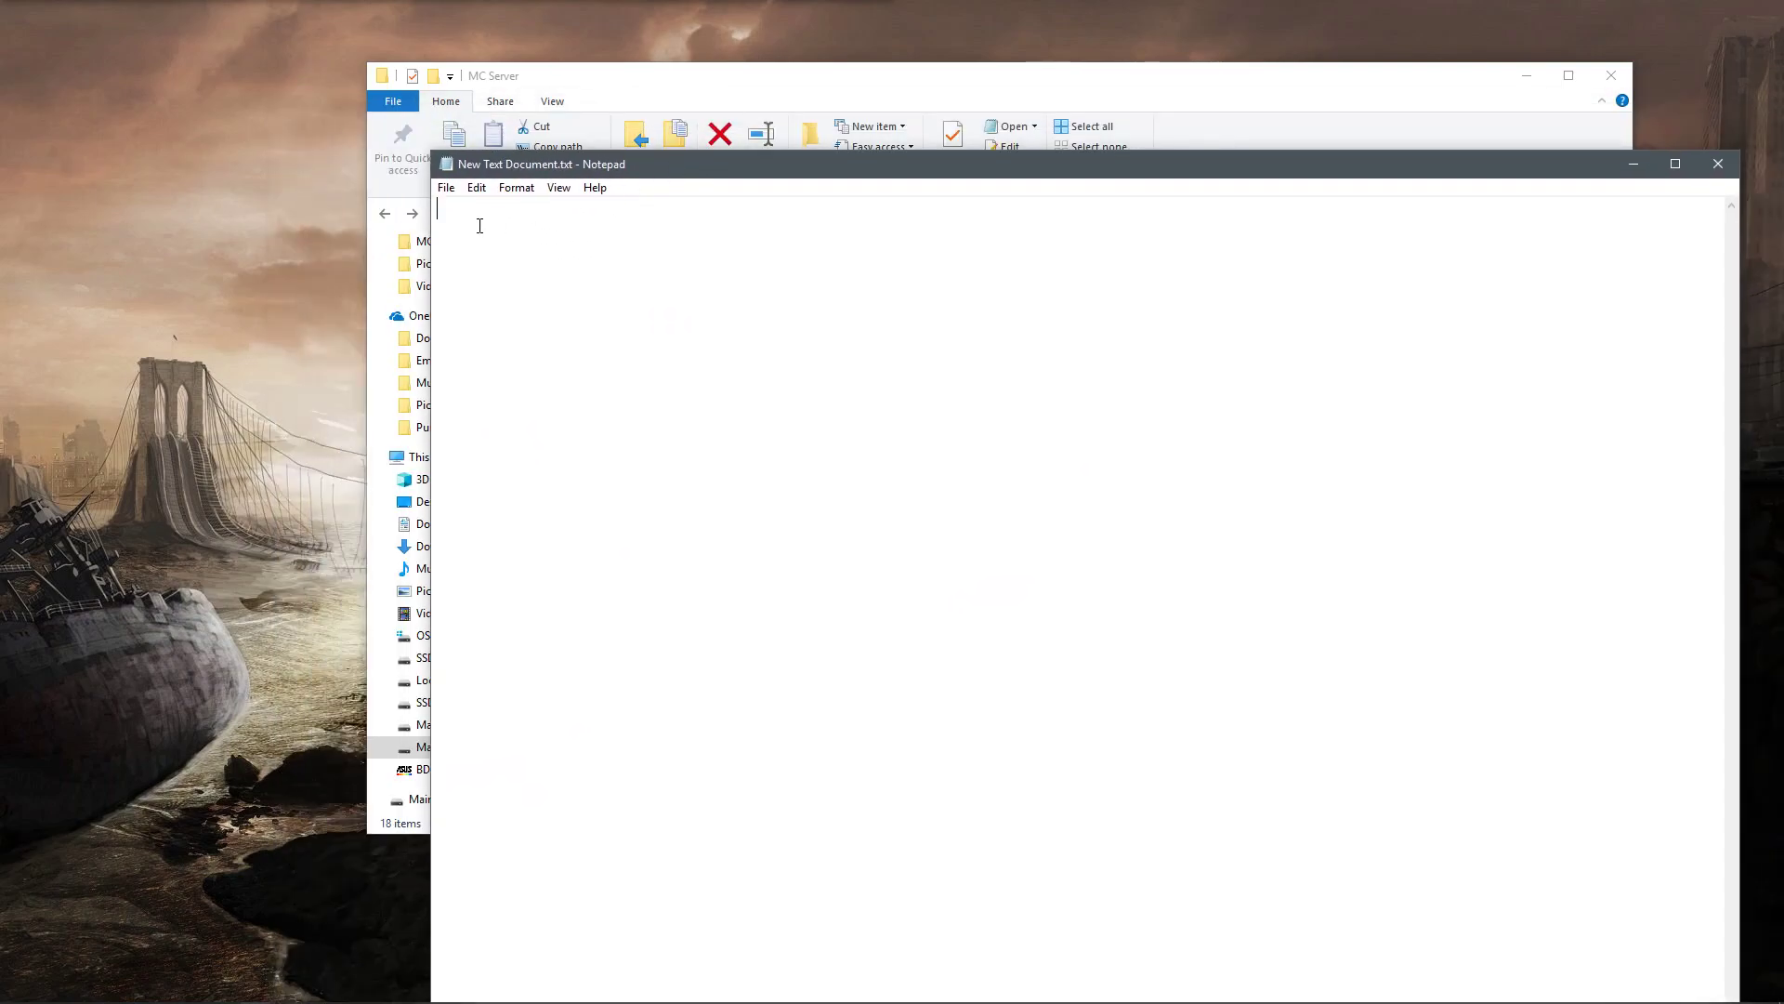
pyautogui.write('java -jar craftbukke')
pyautogui.press('BackSpace')
pyautogui.write('it.jar ')
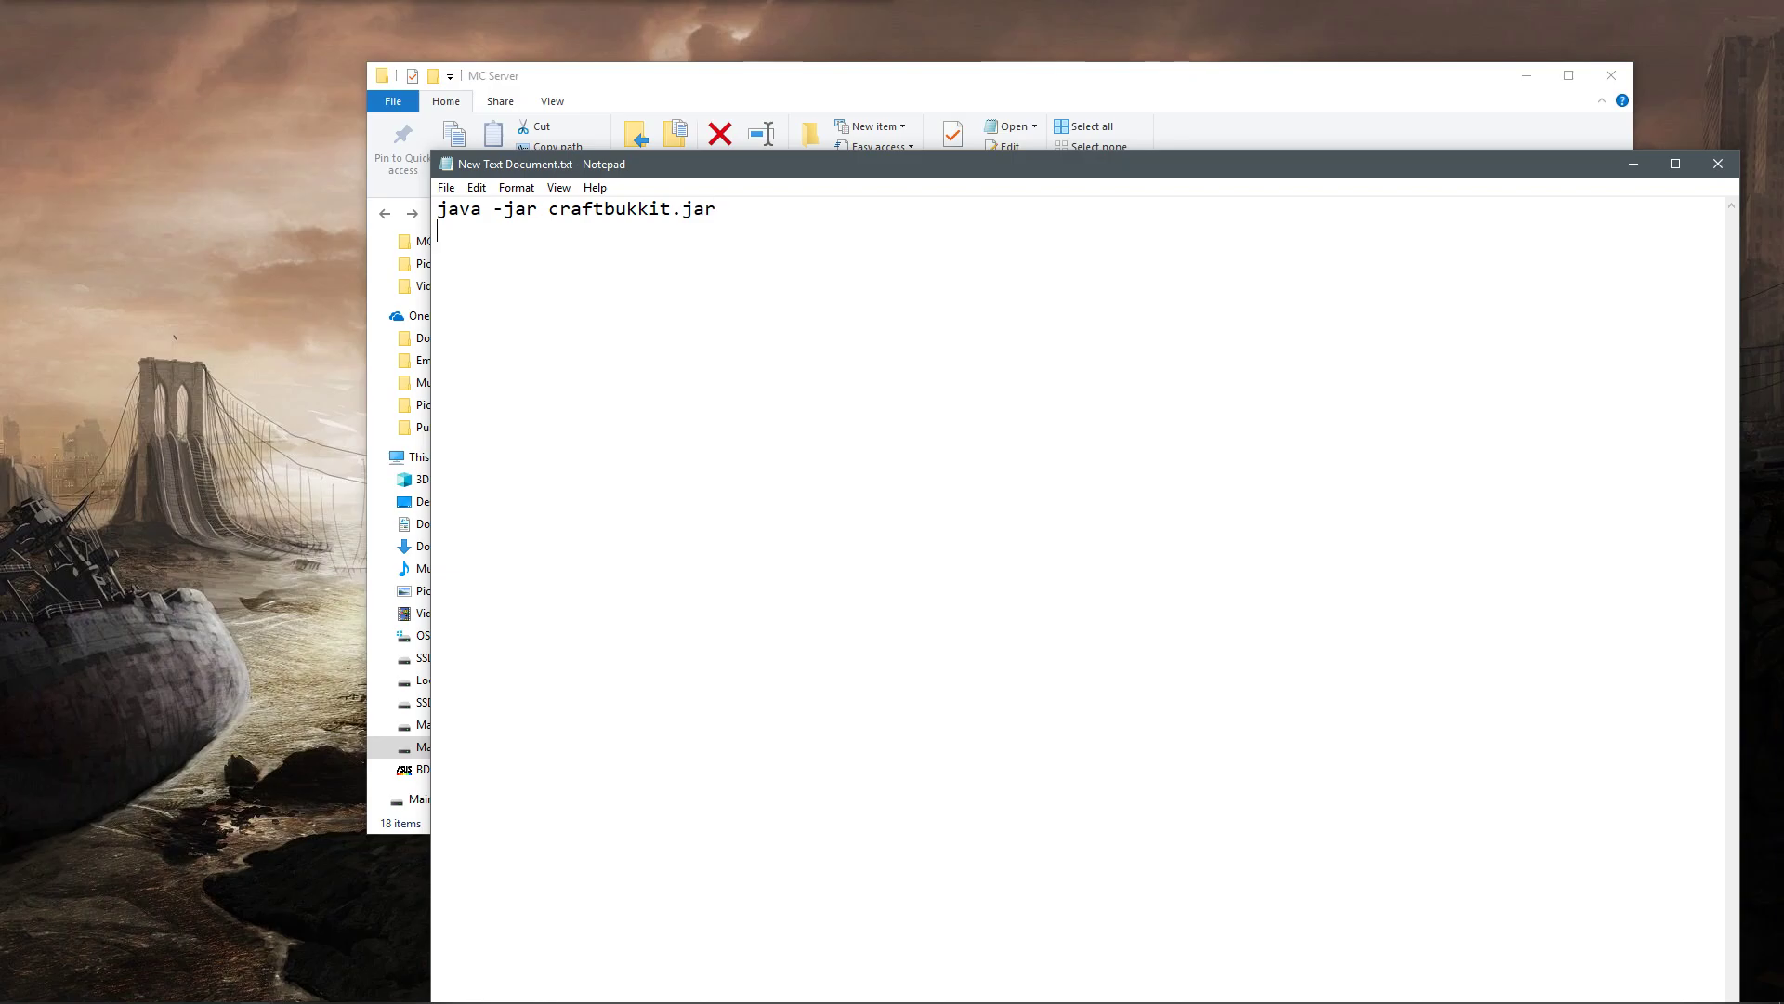
pyautogui.write('PAUSE')
pyautogui.moveTo(657, 167); pyautogui.dragTo(664, 134)
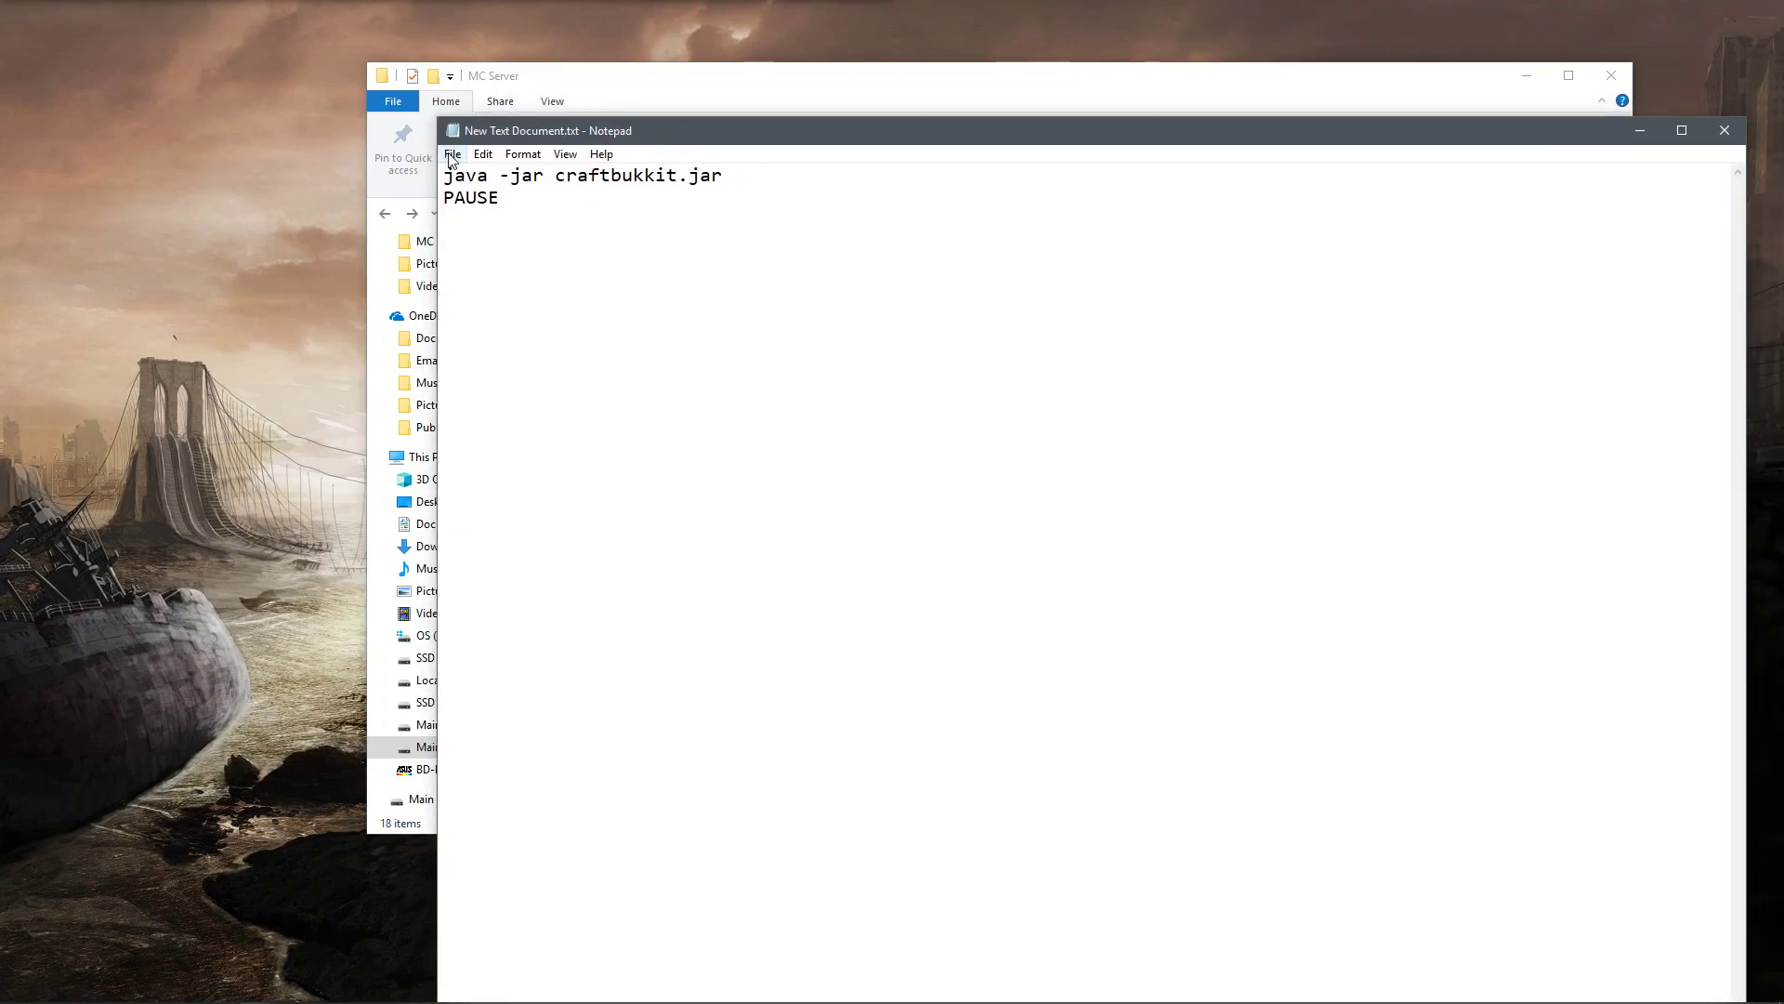
pyautogui.click(452, 154)
pyautogui.click(777, 219)
pyautogui.hotkey('ctrl', 'a')
pyautogui.moveTo(419, 166); pyautogui.dragTo(380, 182)
pyautogui.click(551, 211)
pyautogui.moveTo(516, 198); pyautogui.dragTo(387, 168)
pyautogui.click(532, 197)
pyautogui.click(565, 214)
# - Begin saving the script as a new file and choose the MC Server folder on Main (H:) as its location
pyautogui.click(452, 155)
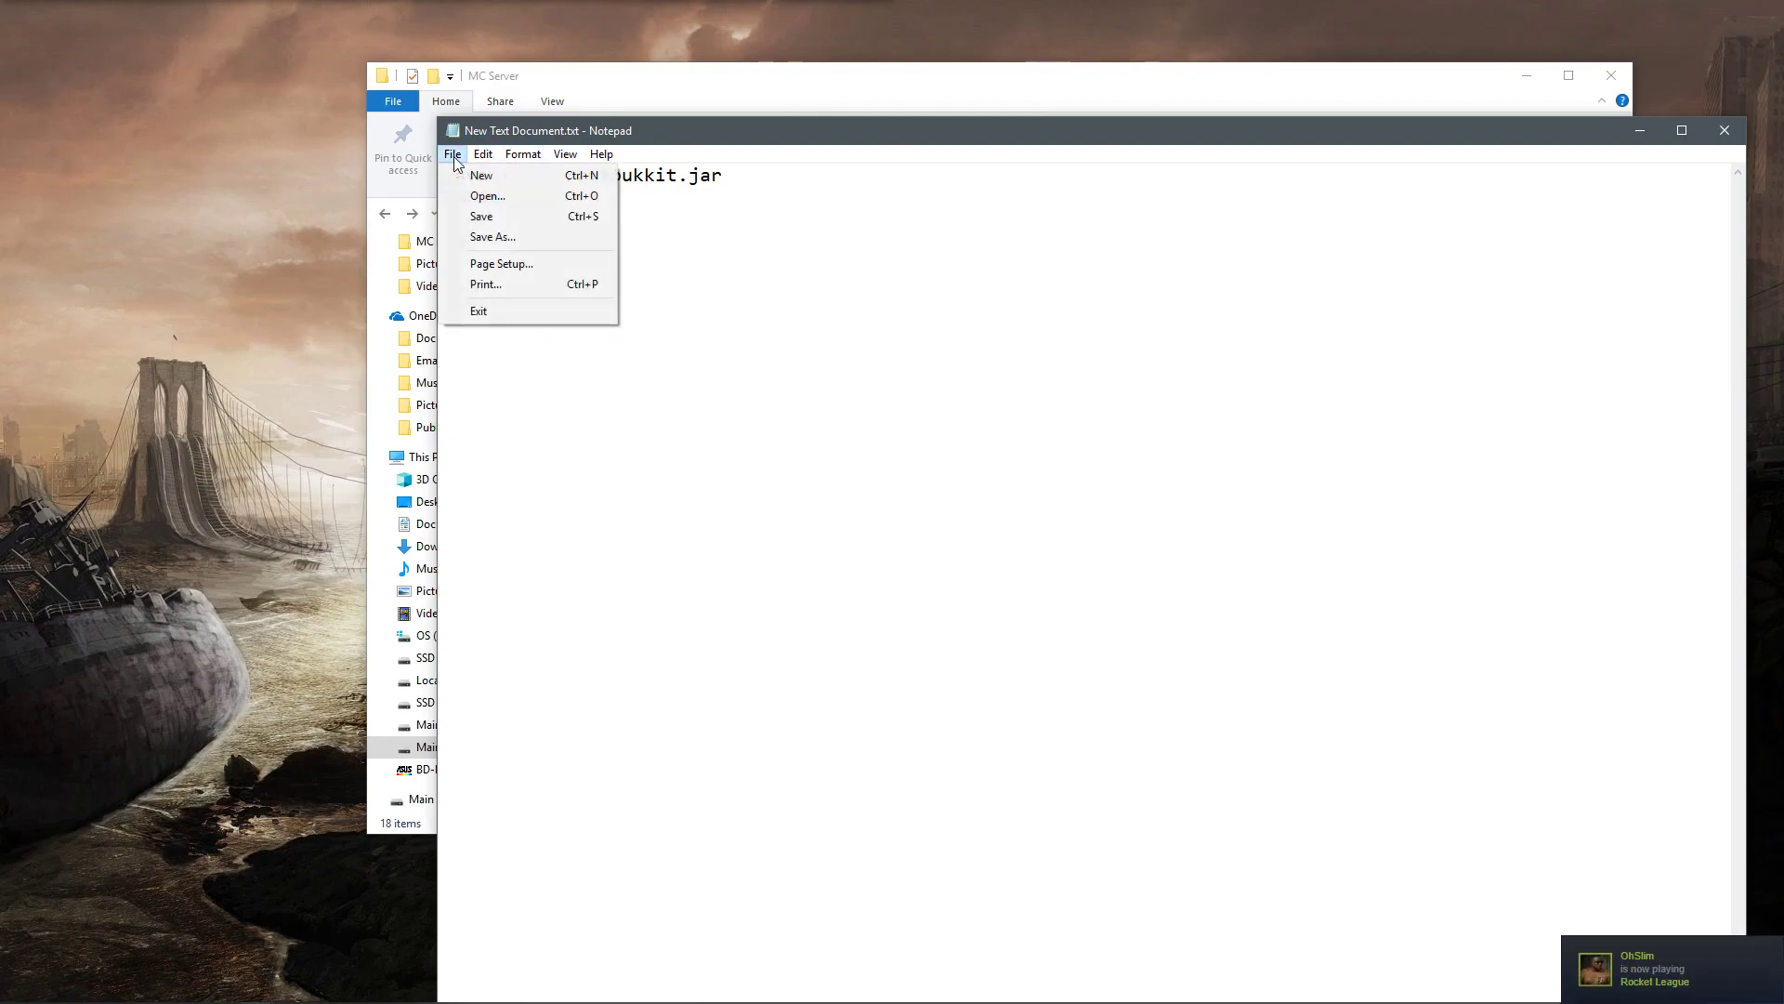
pyautogui.click(493, 239)
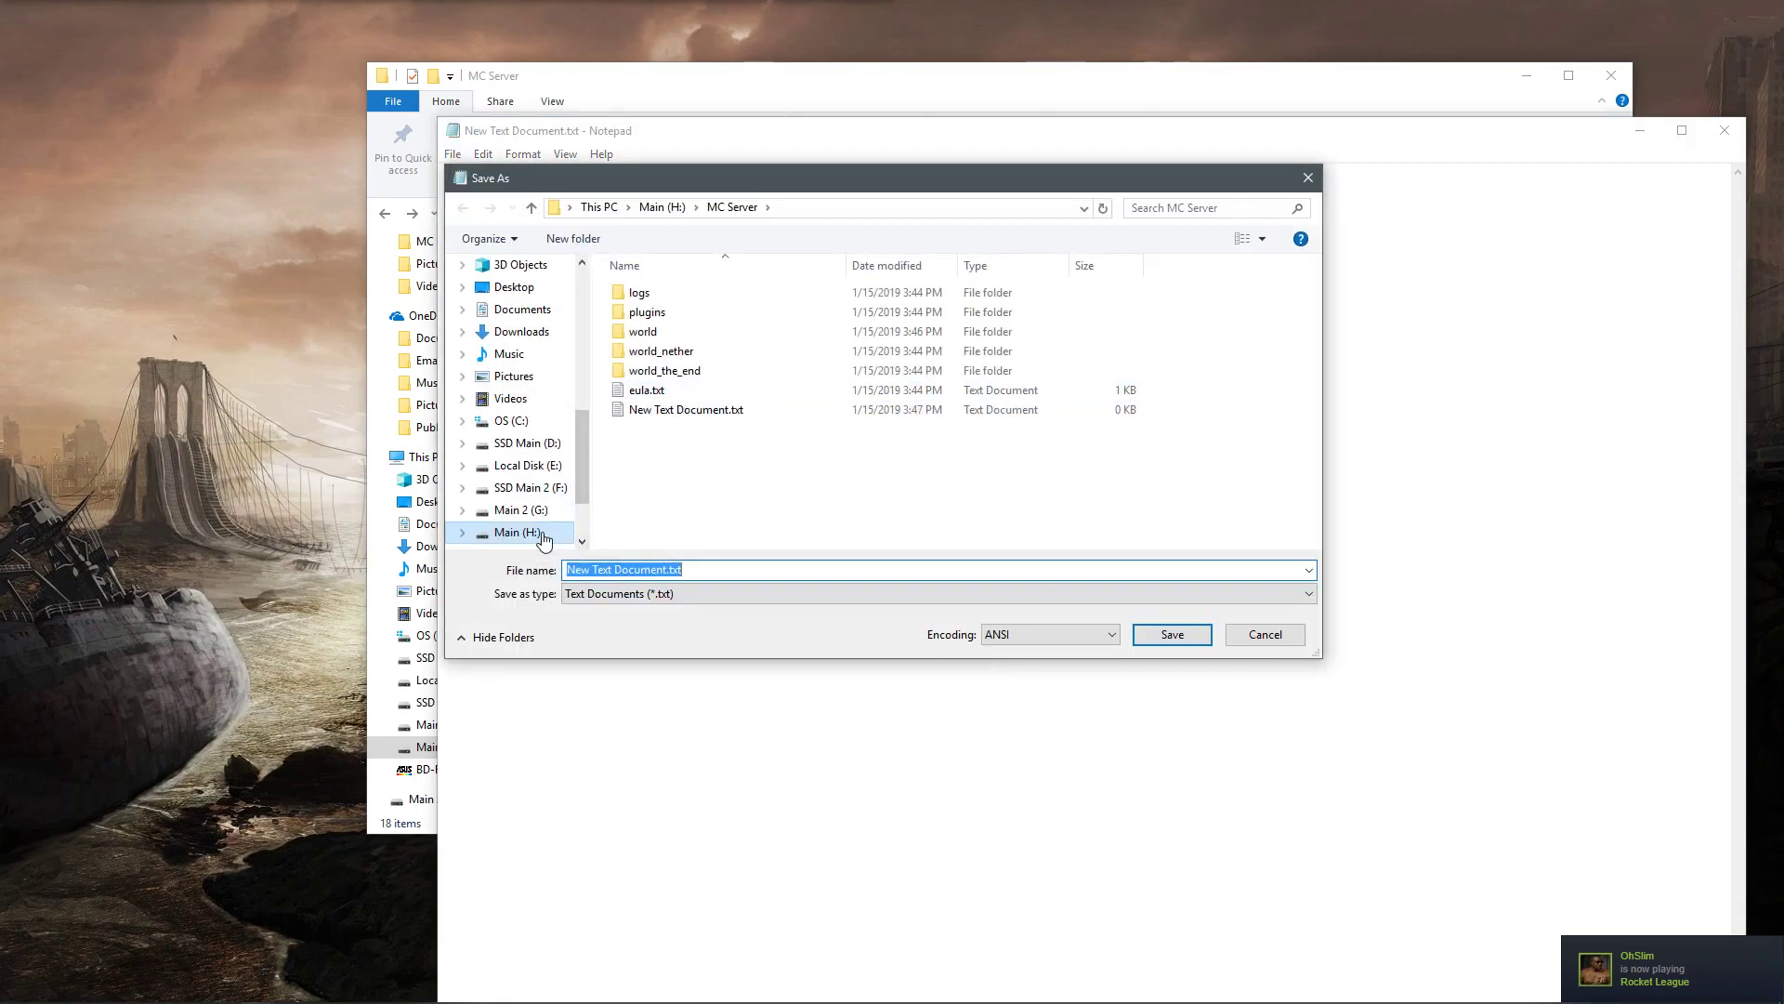
pyautogui.click(543, 536)
pyautogui.click(657, 372)
pyautogui.doubleClick(657, 372)
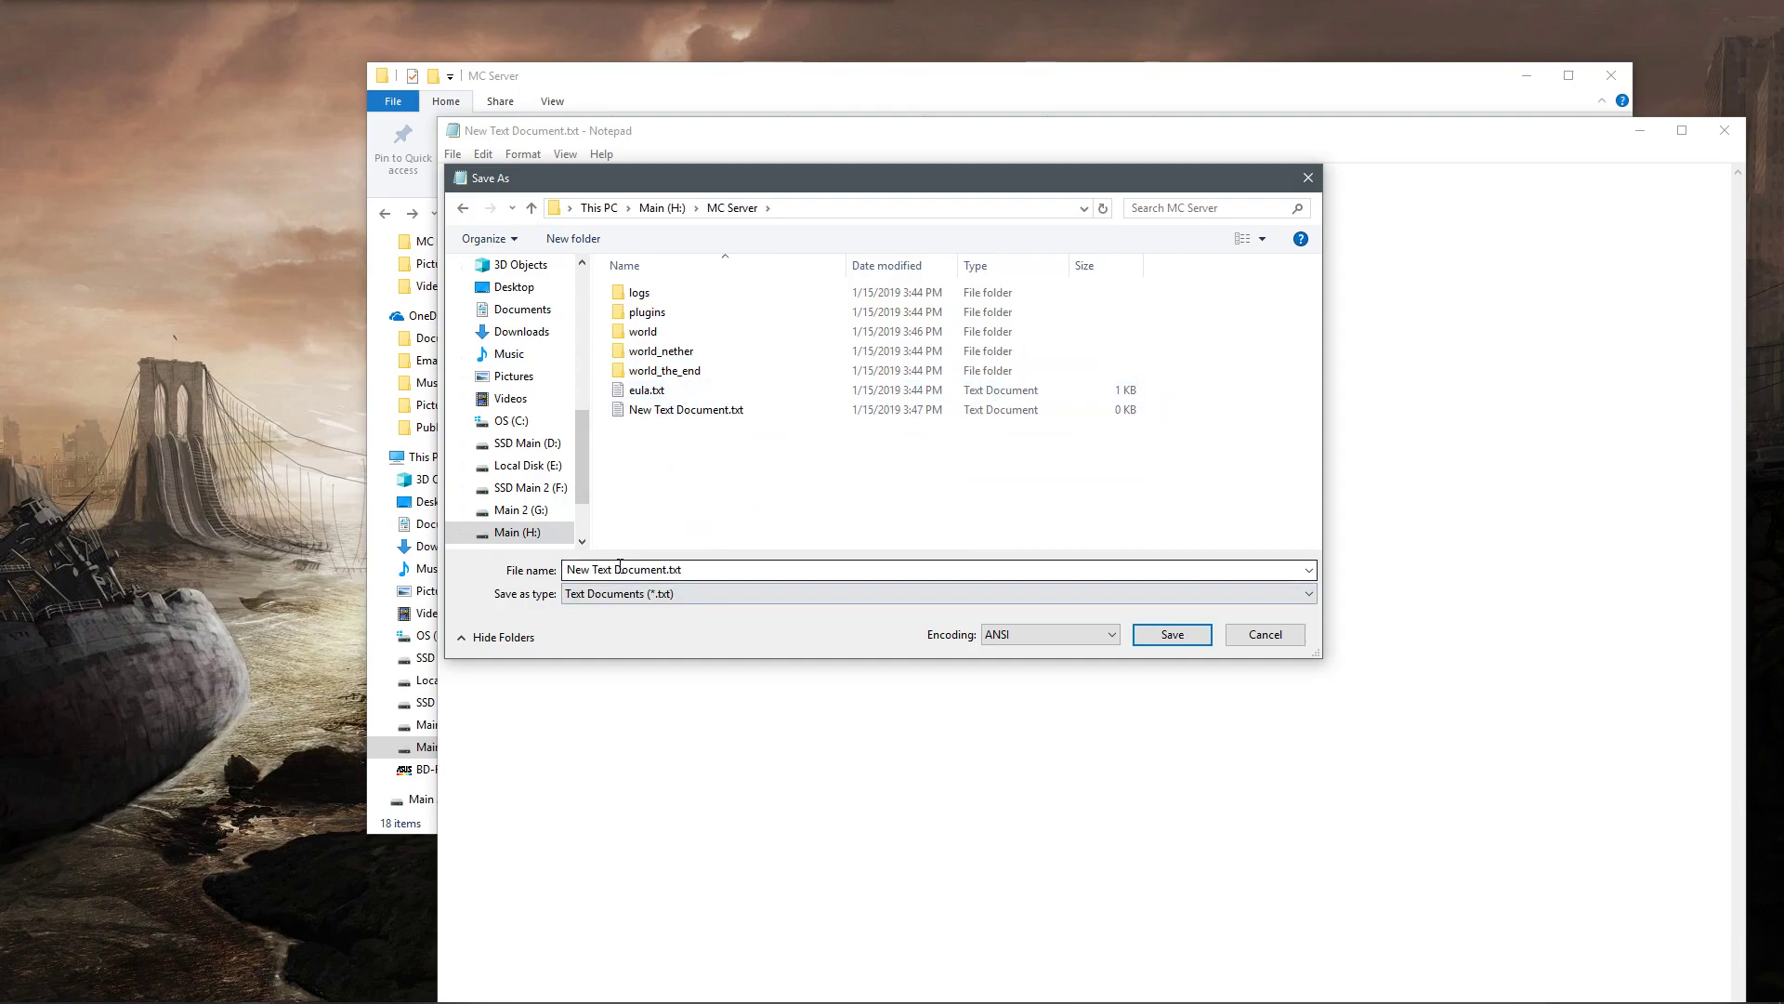
# - Replace the proposed file name with Start.bat
pyautogui.click(747, 569)
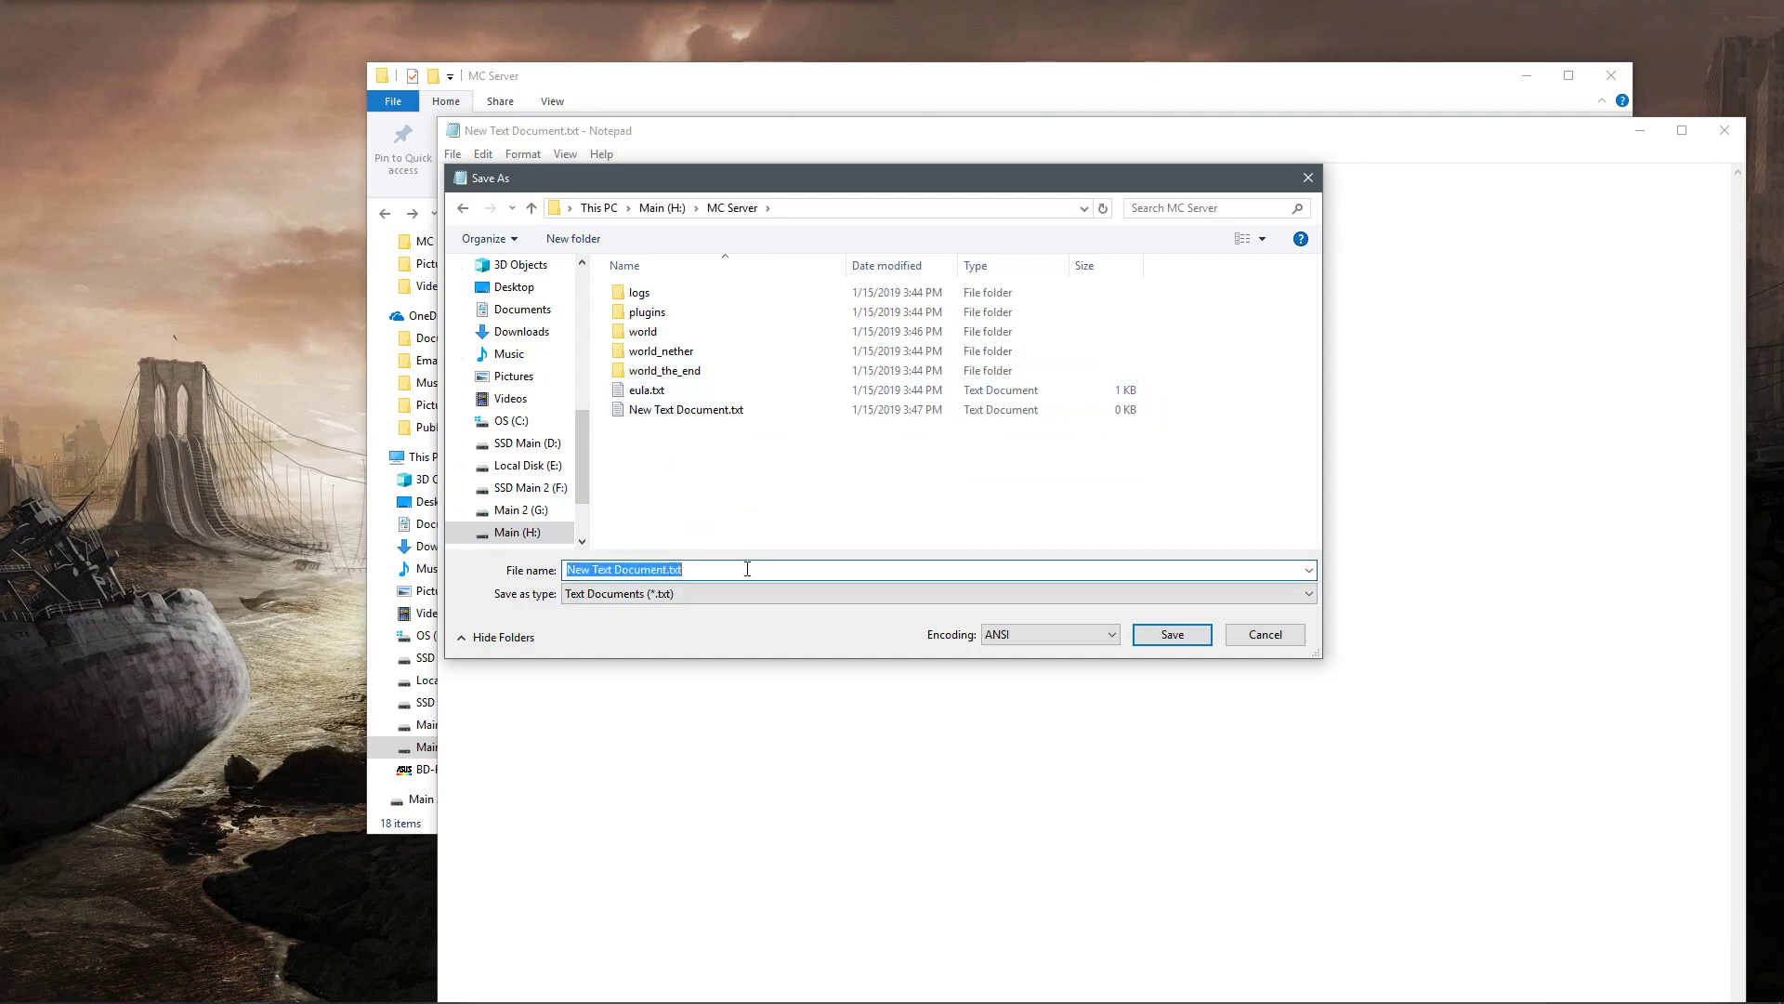
pyautogui.click(670, 569)
pyautogui.press('BackSpace')
pyautogui.press('BackSpace')
pyautogui.press('BackSpace')
pyautogui.press('BackSpace')
pyautogui.press('BackSpace')
pyautogui.press('BackSpace')
pyautogui.press('BackSpace')
pyautogui.press('BackSpace')
pyautogui.press('BackSpace')
pyautogui.press('BackSpace')
pyautogui.press('BackSpace')
pyautogui.press('BackSpace')
pyautogui.press('BackSpace')
pyautogui.press('BackSpace')
pyautogui.press('BackSpace')
pyautogui.press('BackSpace')
pyautogui.write('Start')
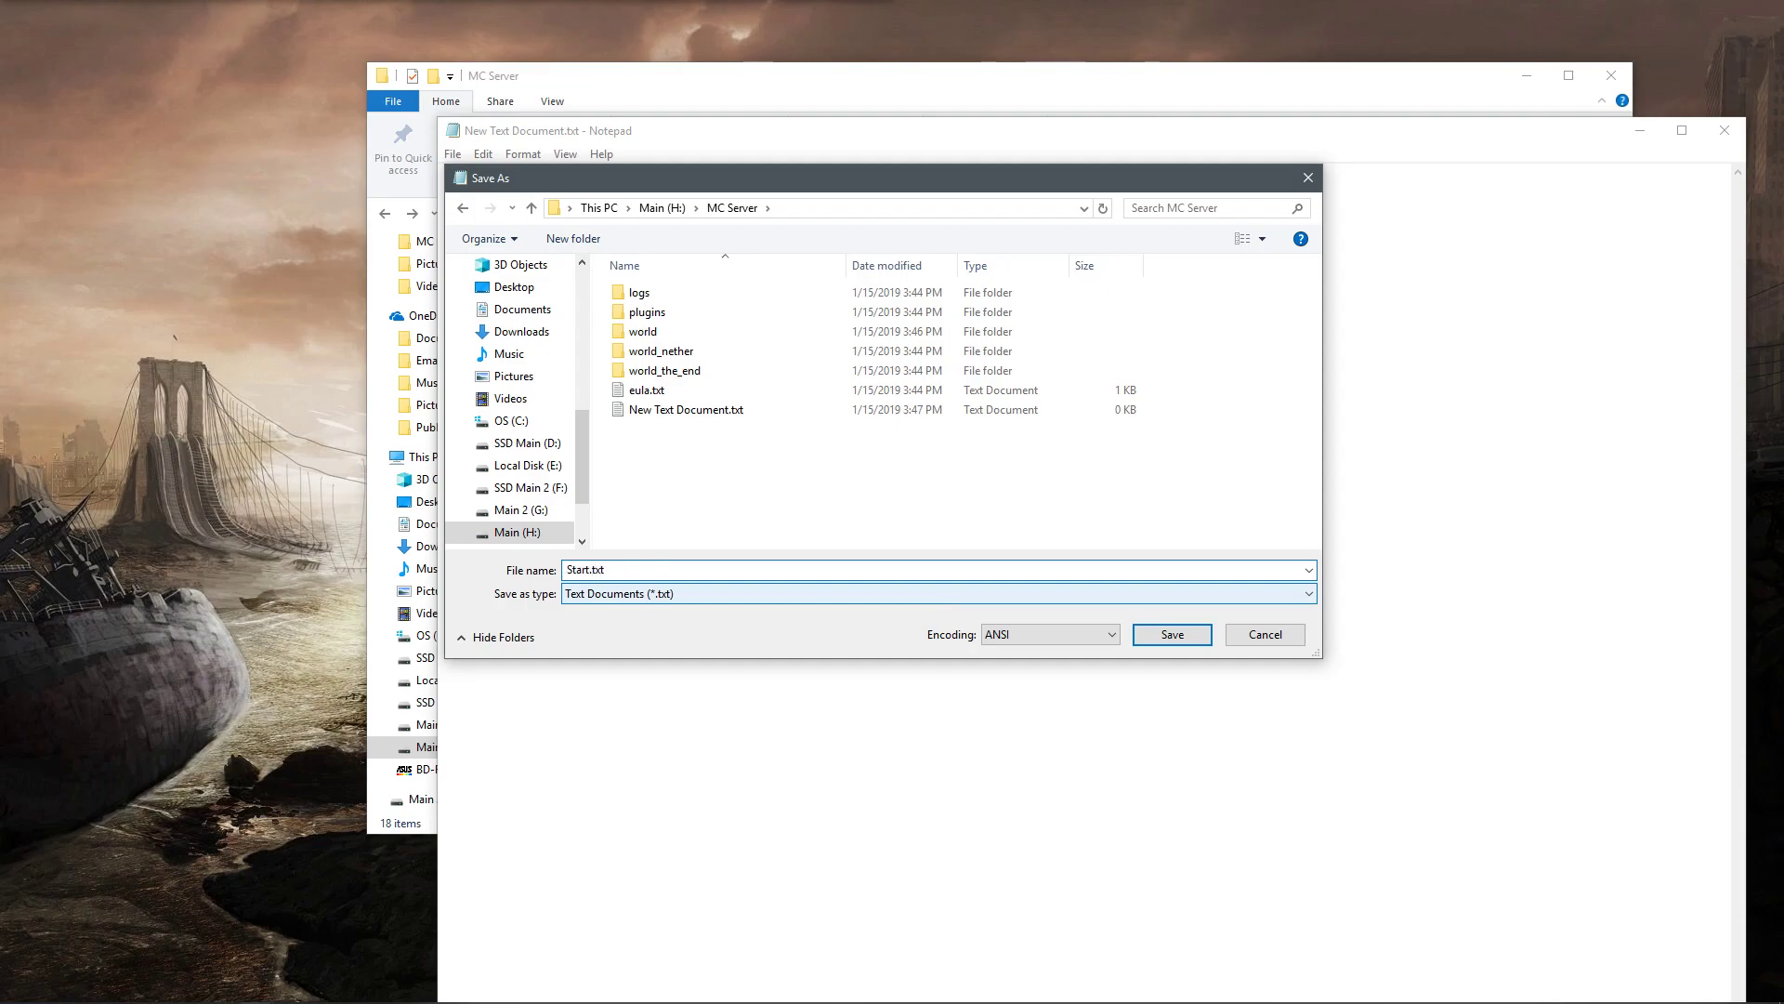
pyautogui.press('BackSpace')
pyautogui.press('BackSpace')
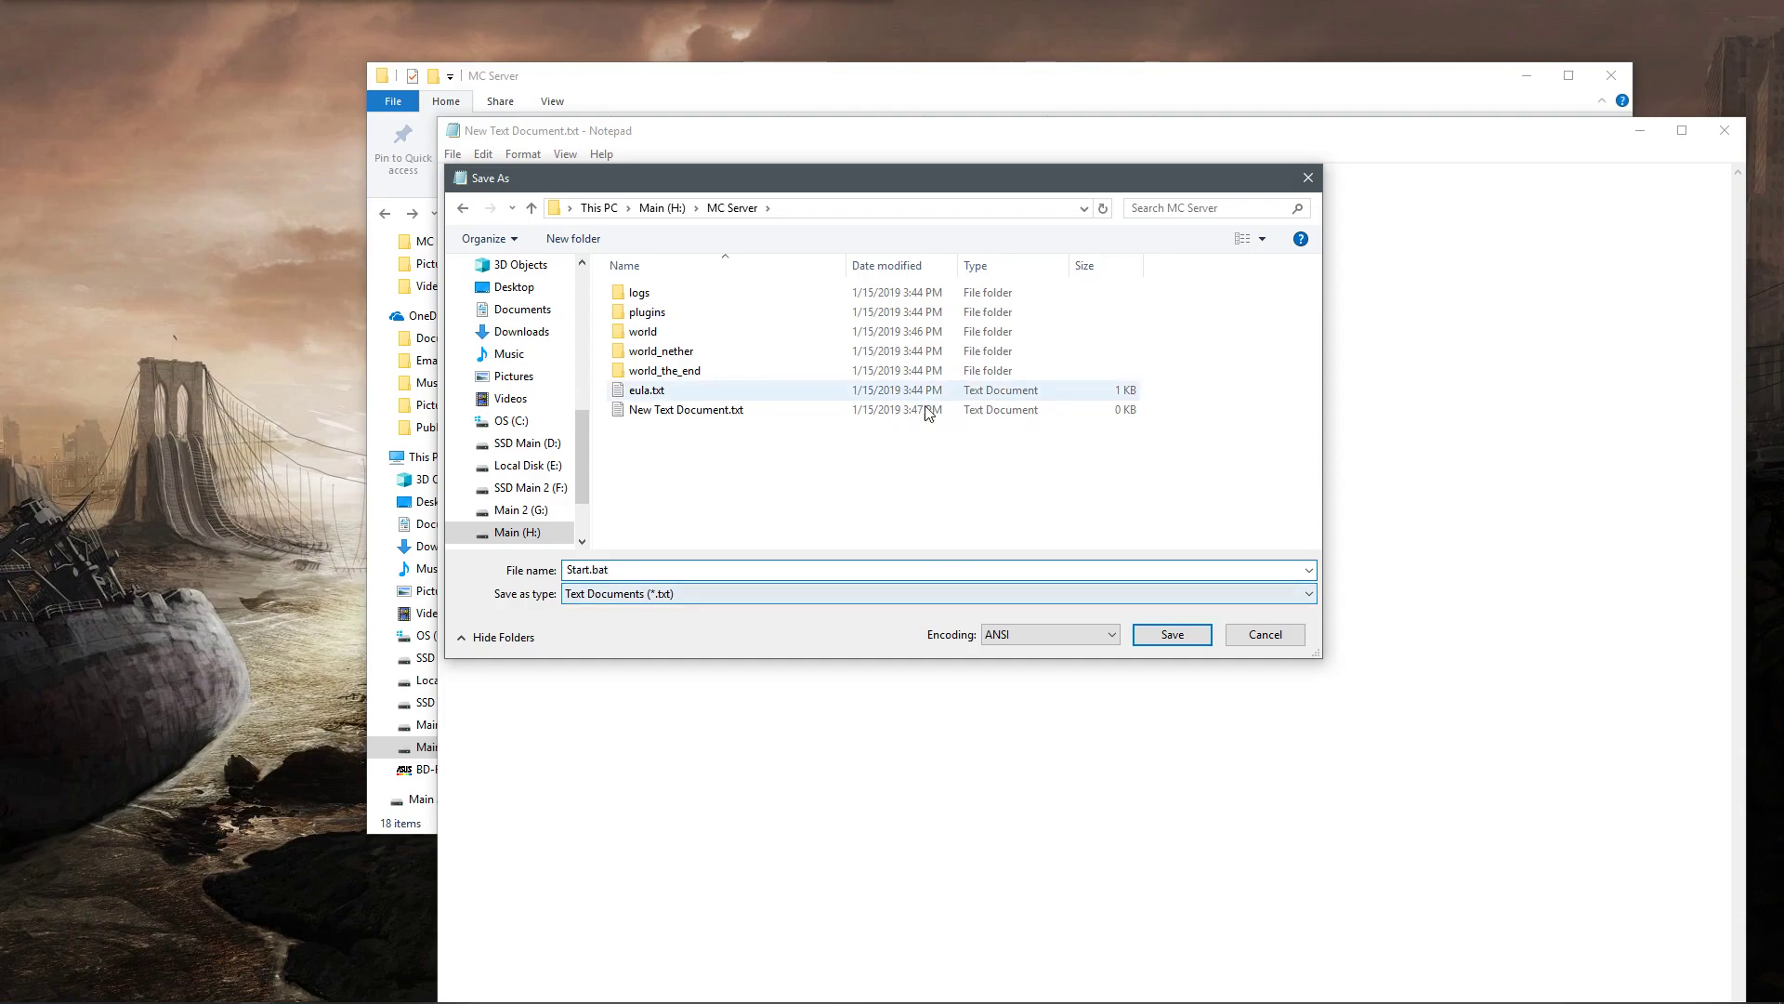
# - Set the file type to All Files, save the batch file, and close Notepad
pyautogui.click(658, 593)
pyautogui.click(582, 627)
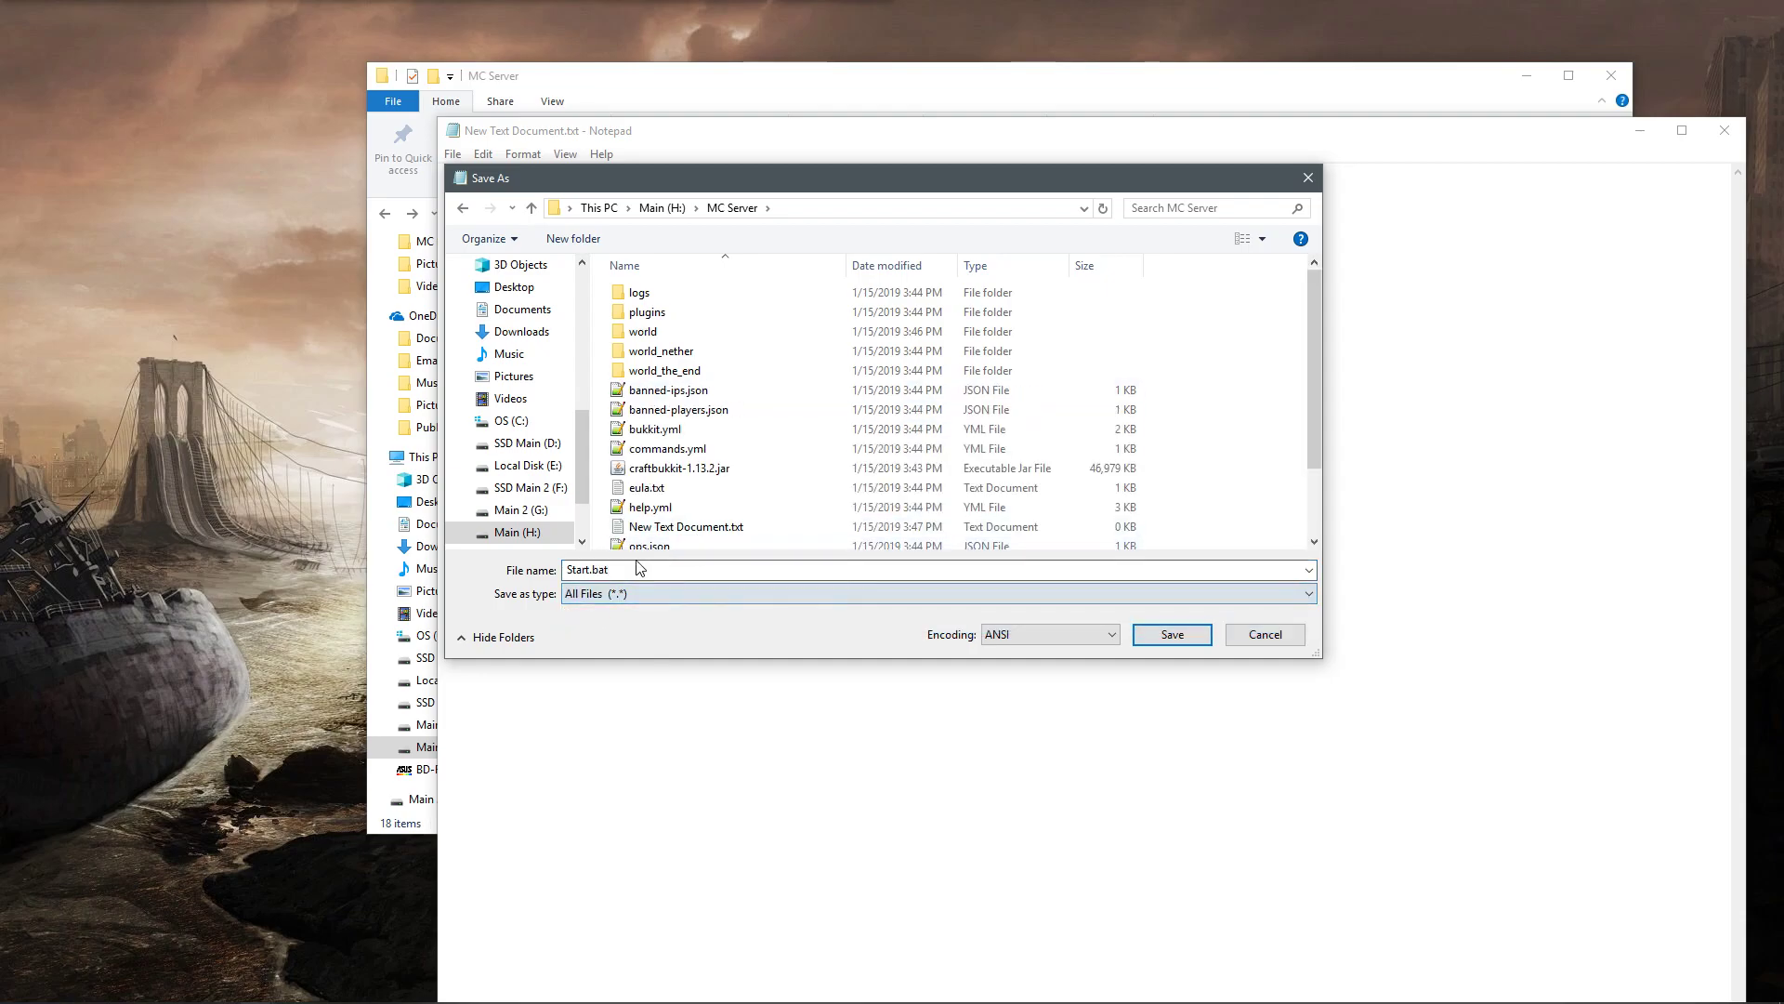
pyautogui.scroll(-2, 641, 529)
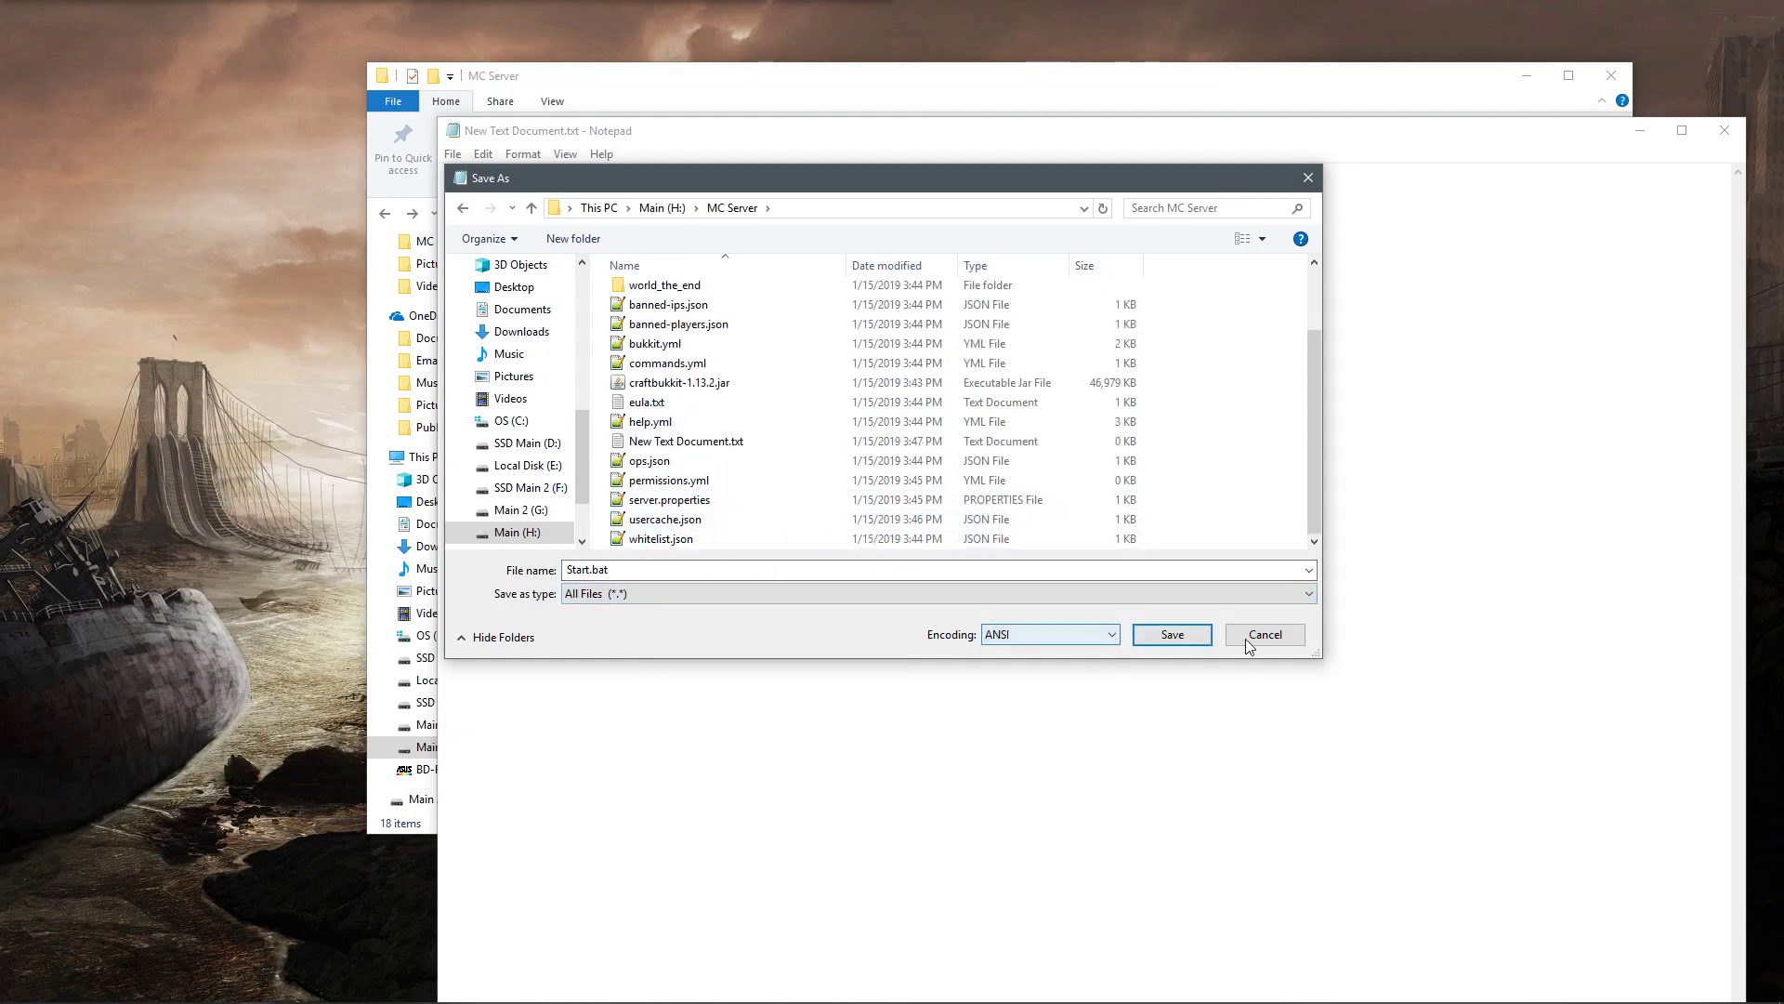
pyautogui.click(1172, 634)
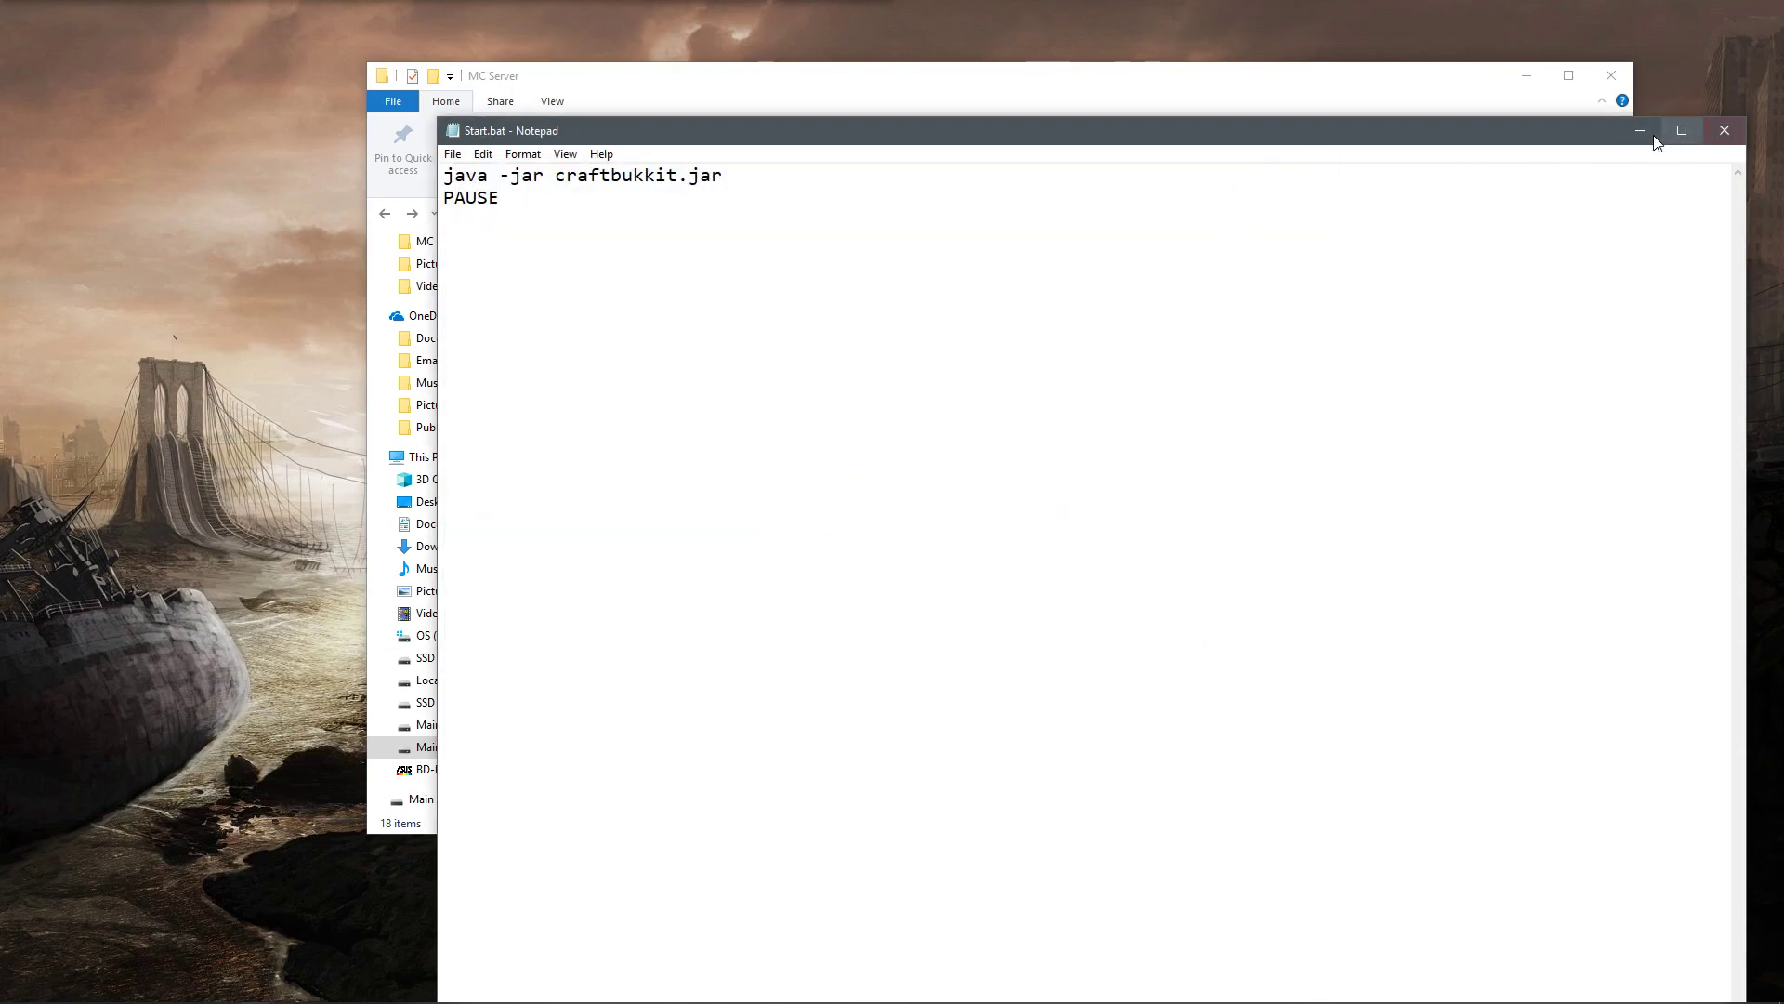
pyautogui.click(1724, 131)
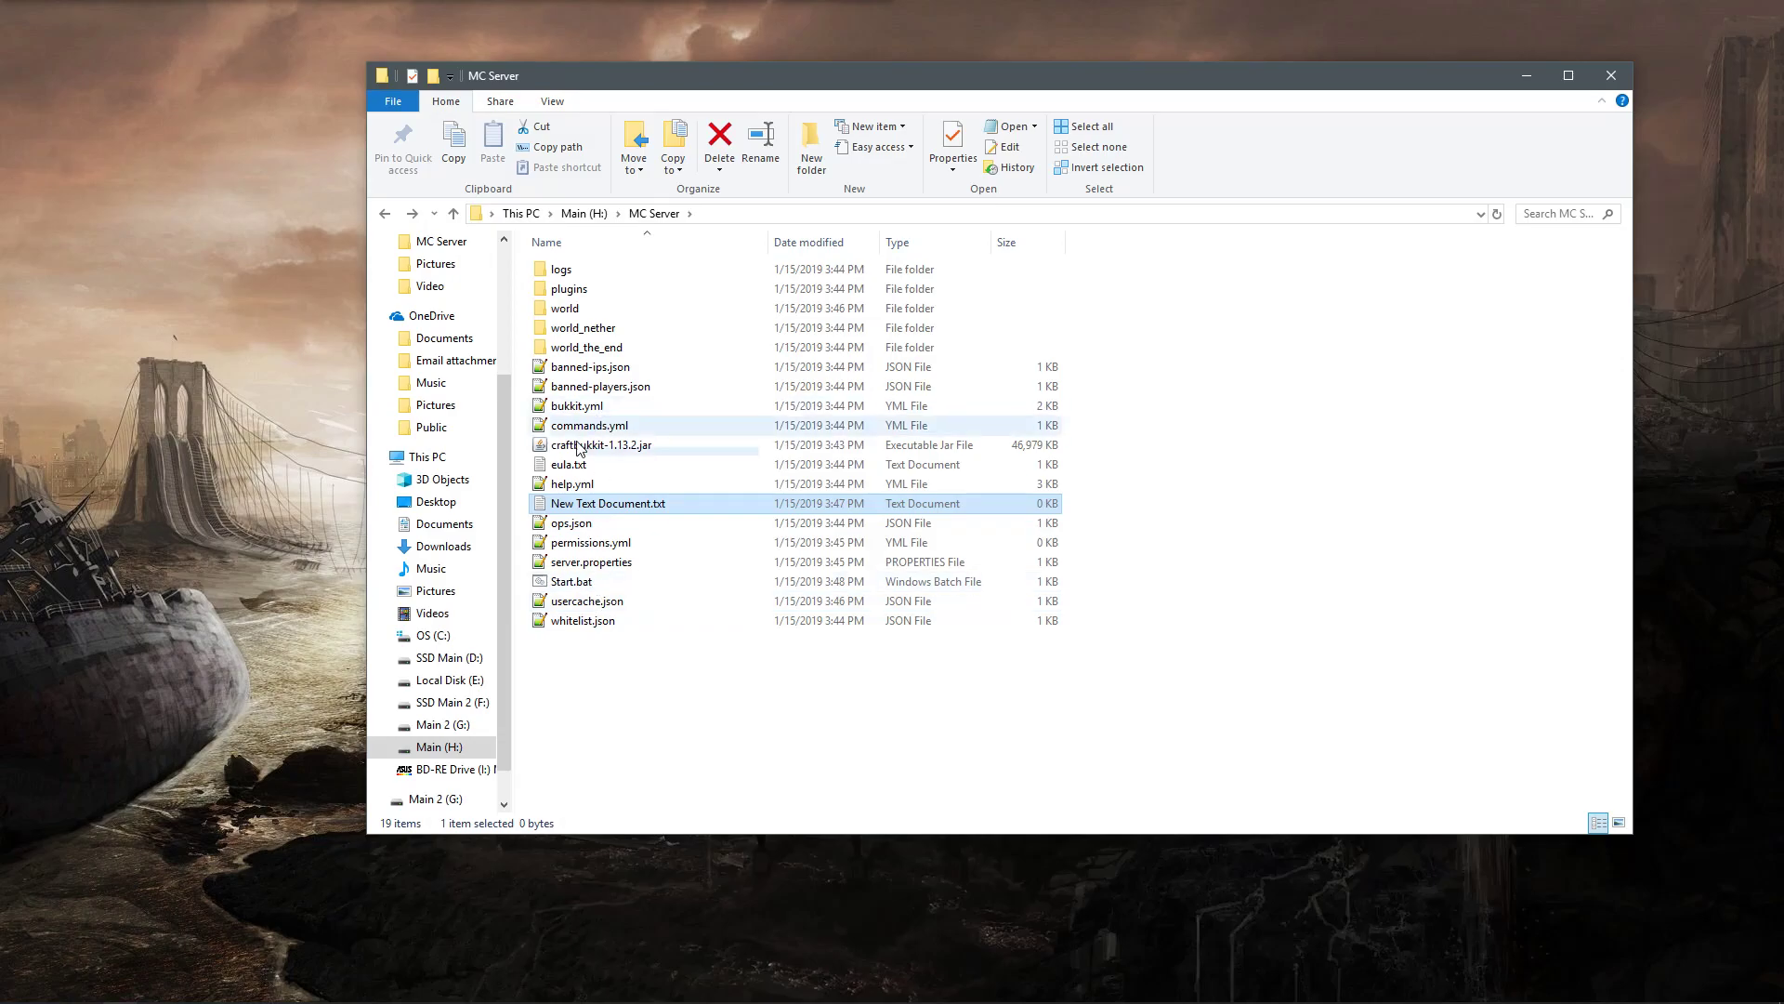
# - Try to launch the server by running Start.bat, and dismiss its console window
pyautogui.doubleClick(569, 582)
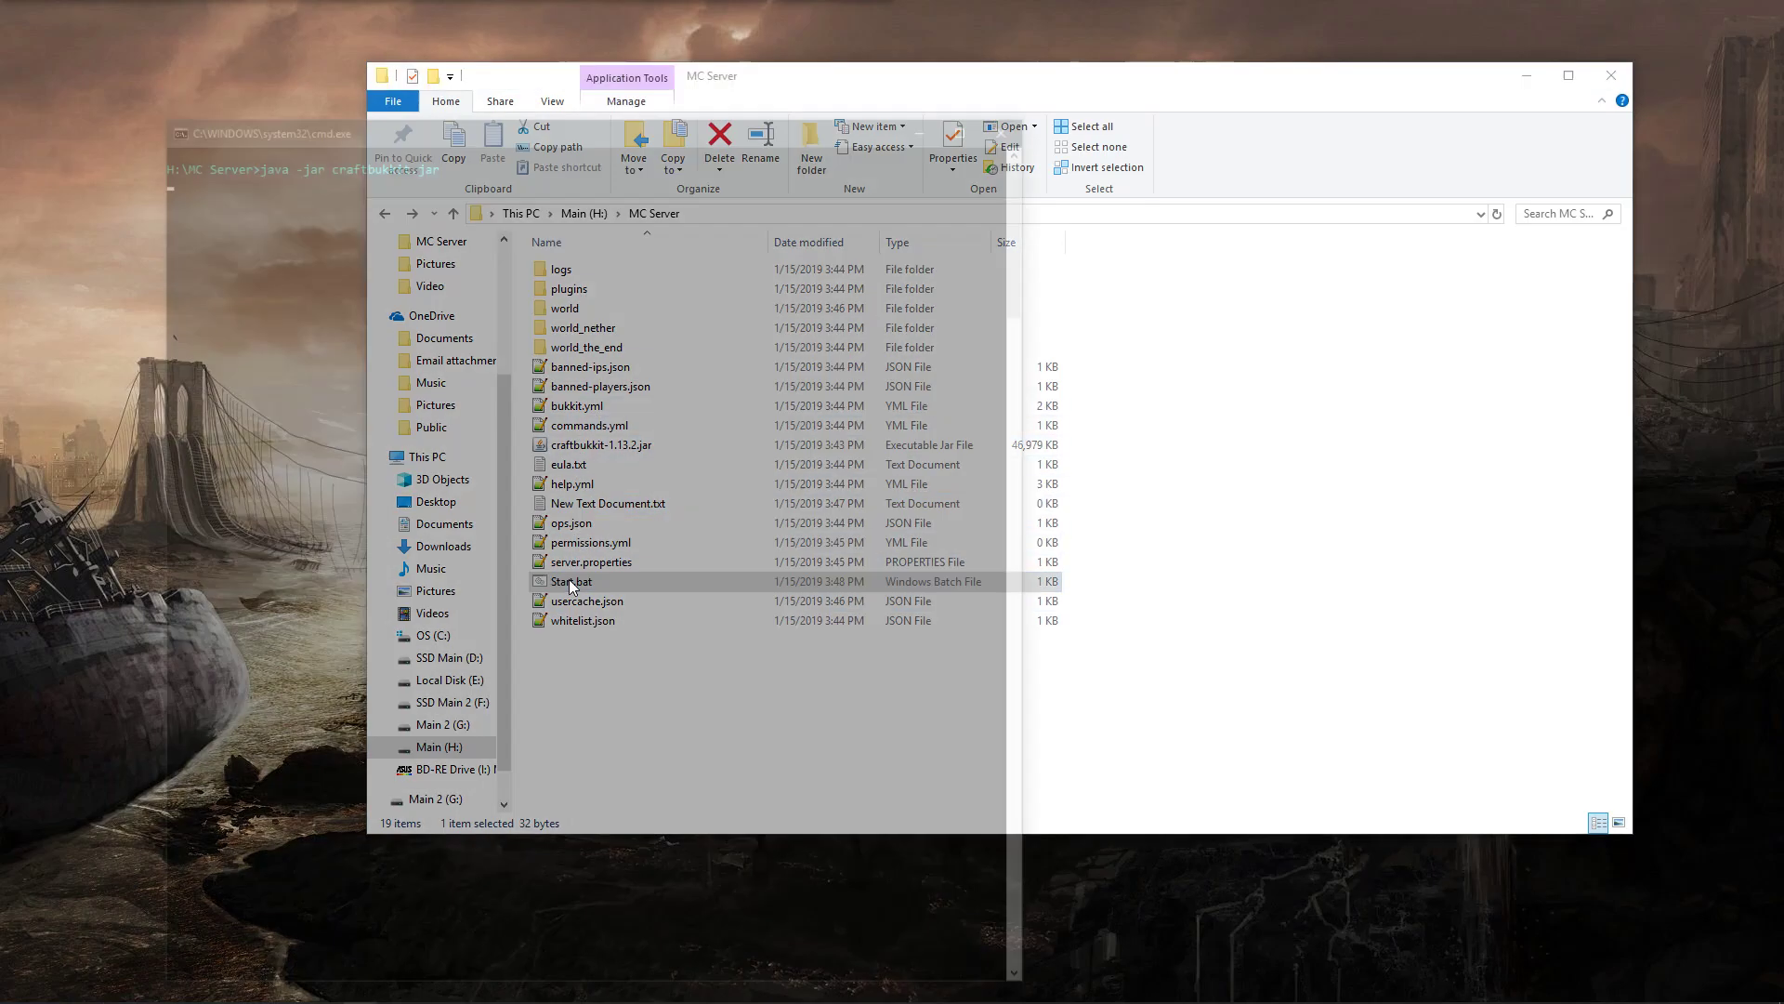
pyautogui.moveTo(538, 119); pyautogui.dragTo(1127, 102)
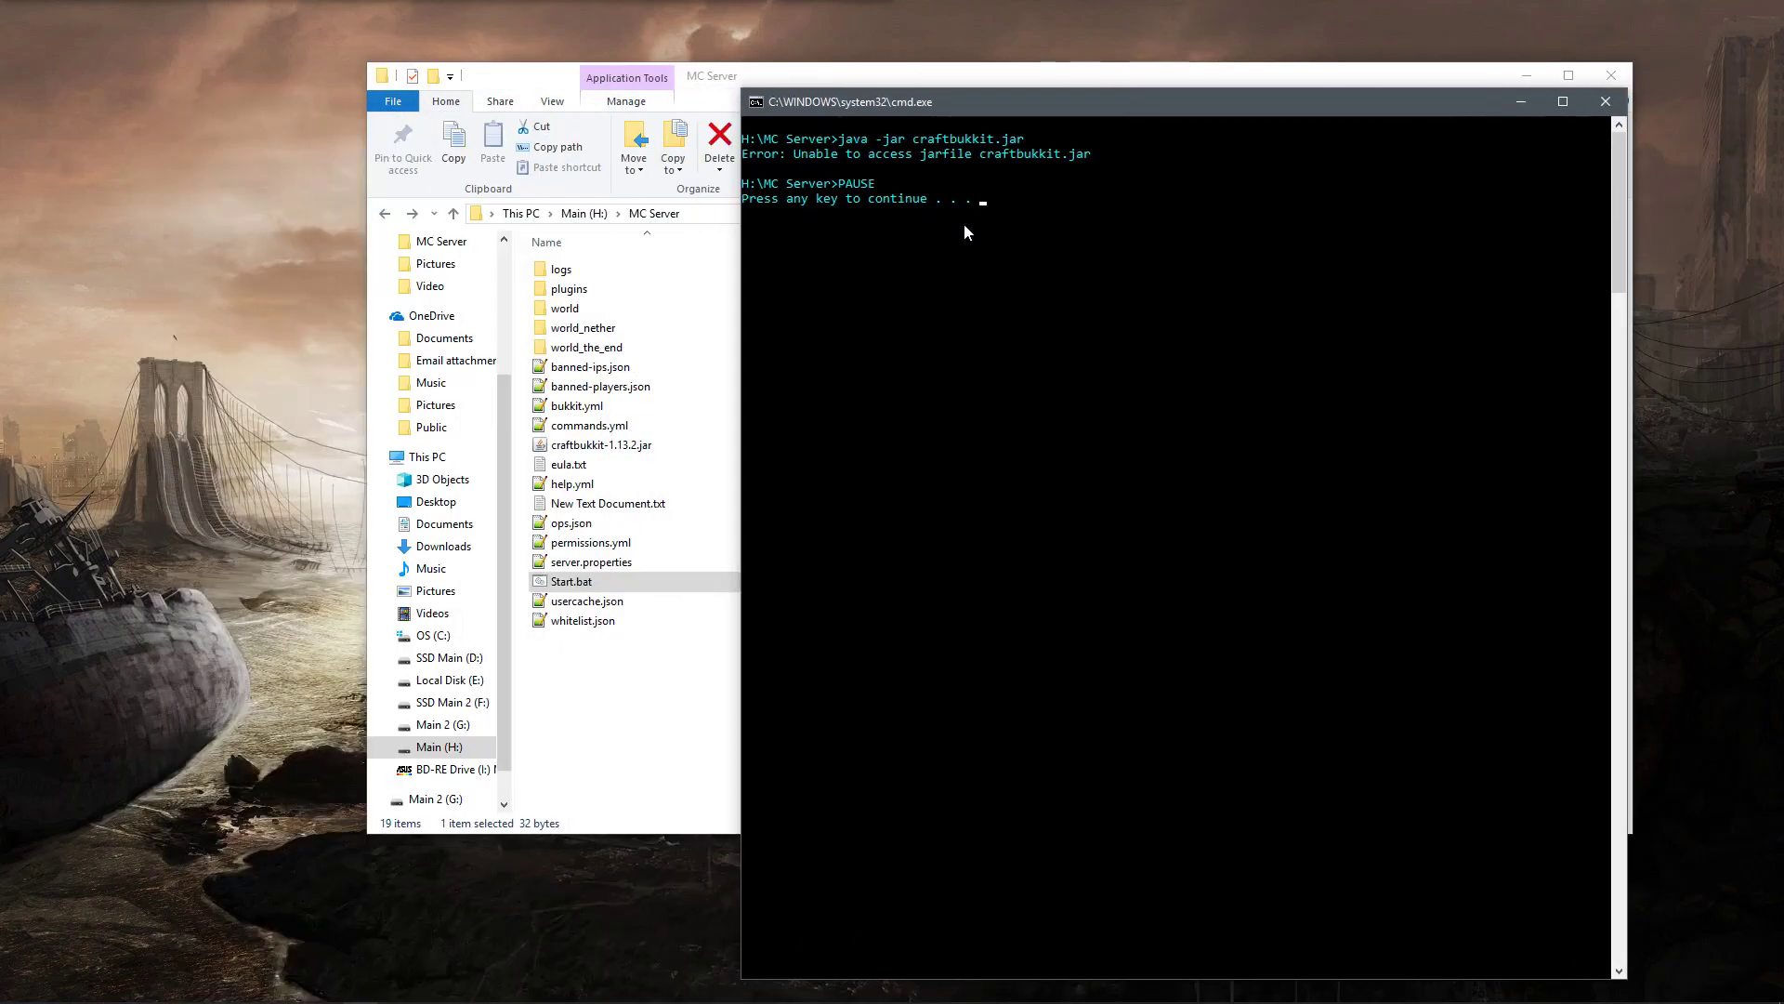
pyautogui.press('Return')
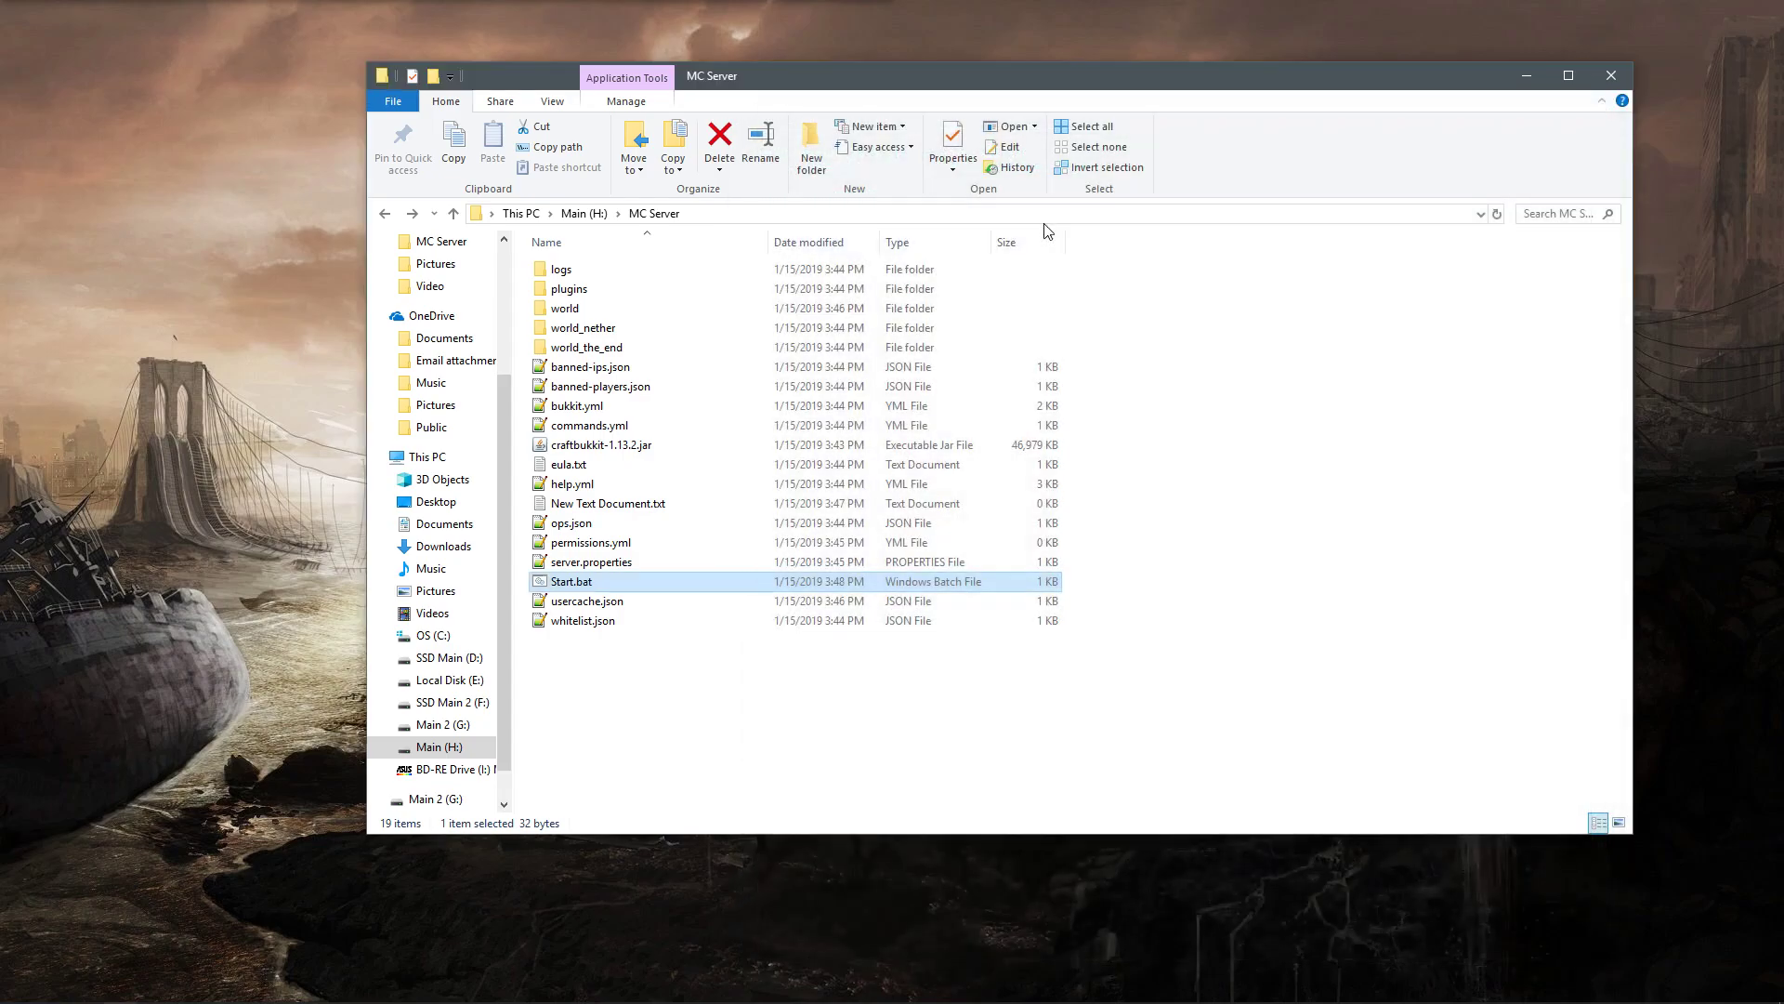
# - Rename the craftbukkit-1.13.2.jar file to craftbukkit.jar
pyautogui.rightClick(591, 446)
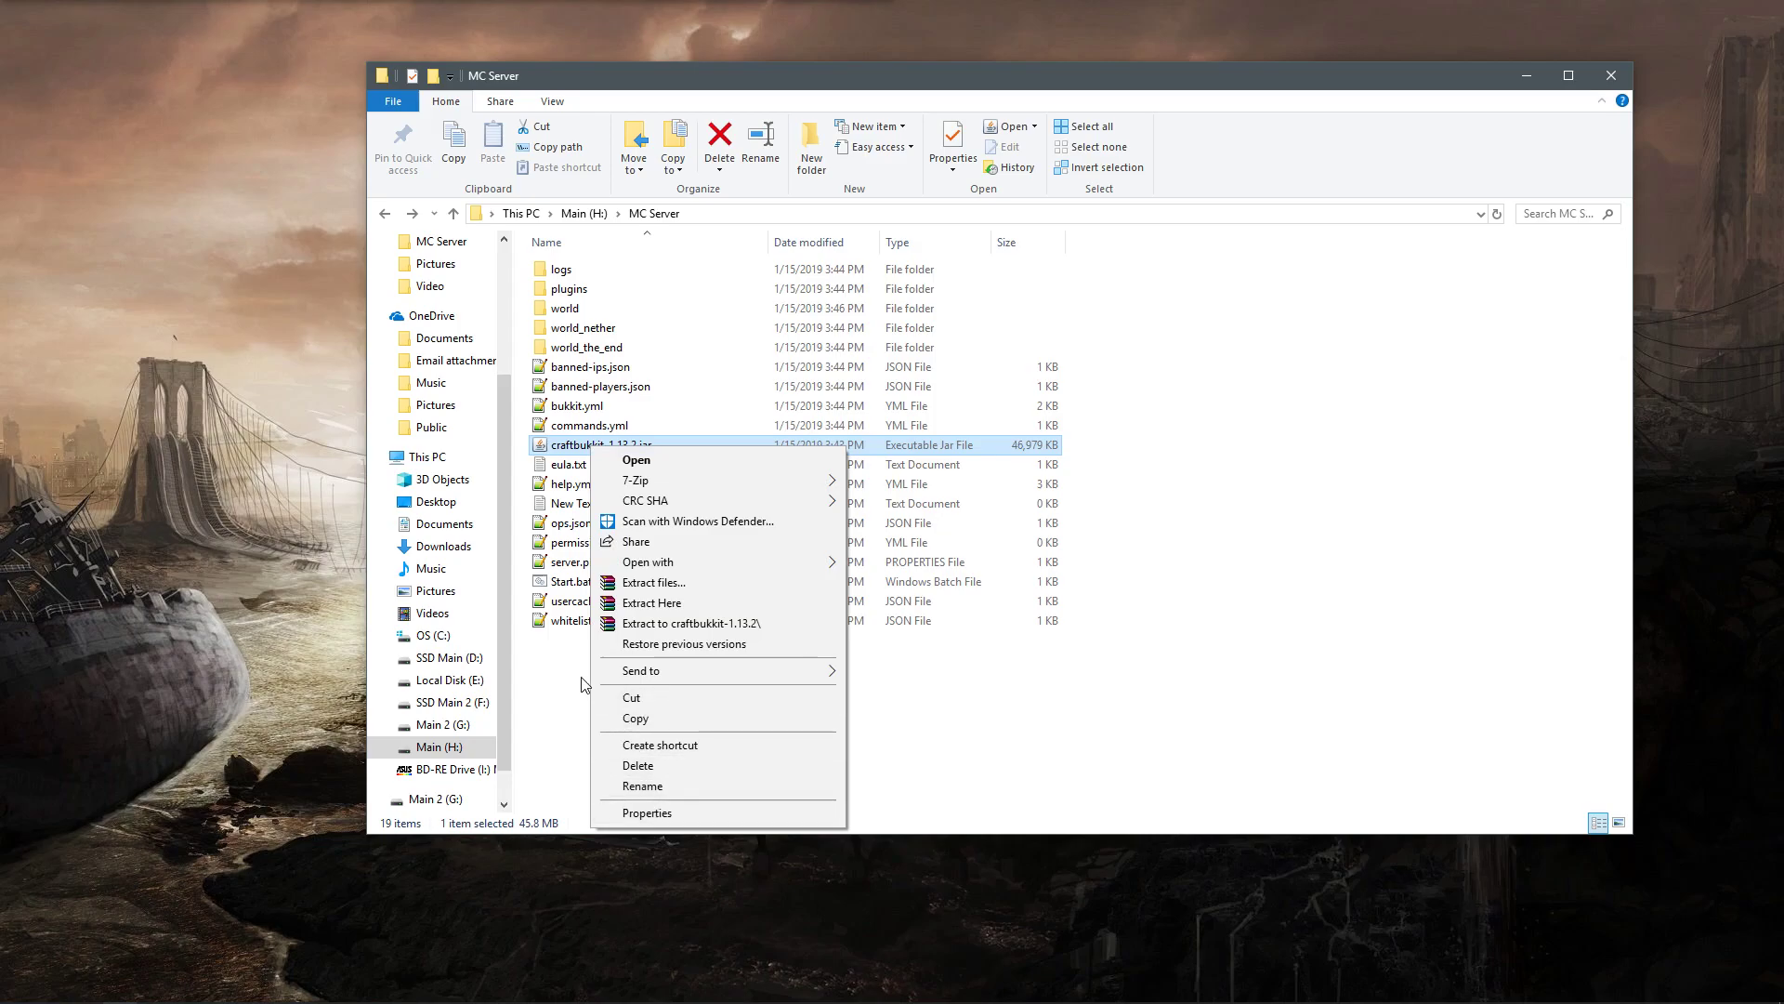
pyautogui.click(661, 786)
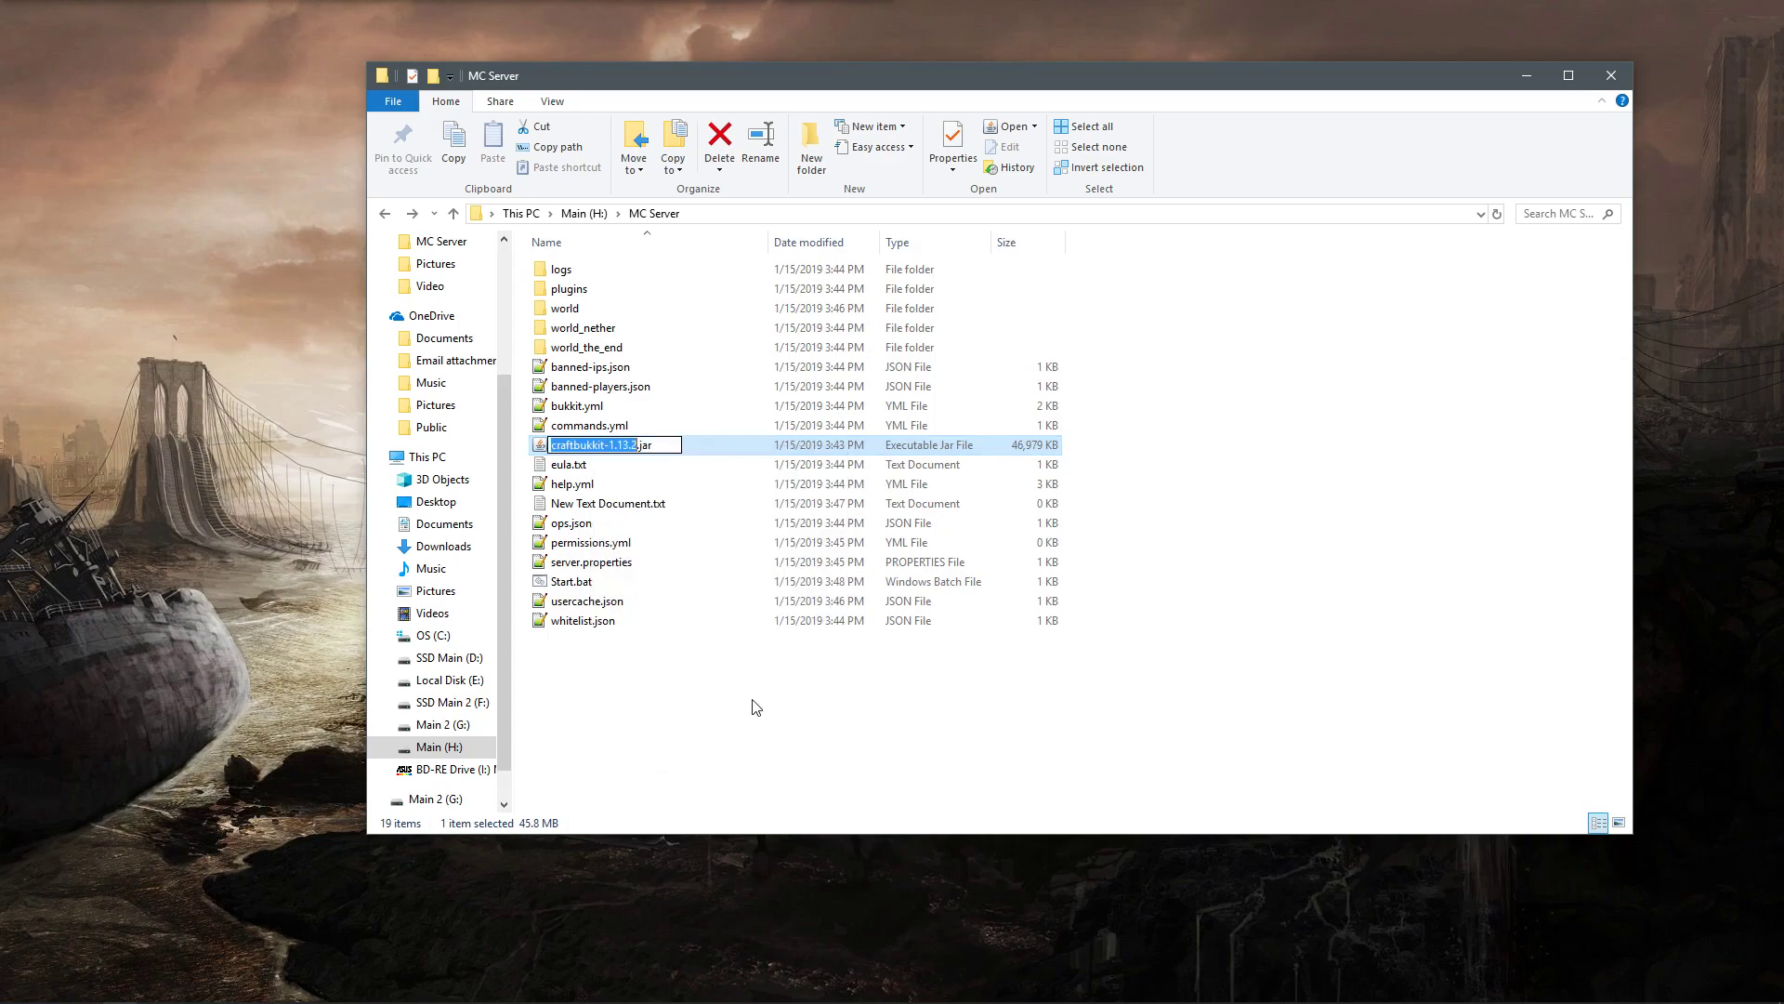
pyautogui.press('Right')
pyautogui.press('BackSpace')
pyautogui.press('BackSpace')
pyautogui.press('BackSpace')
pyautogui.press('BackSpace')
pyautogui.press('BackSpace')
pyautogui.press('BackSpace')
pyautogui.press('BackSpace')
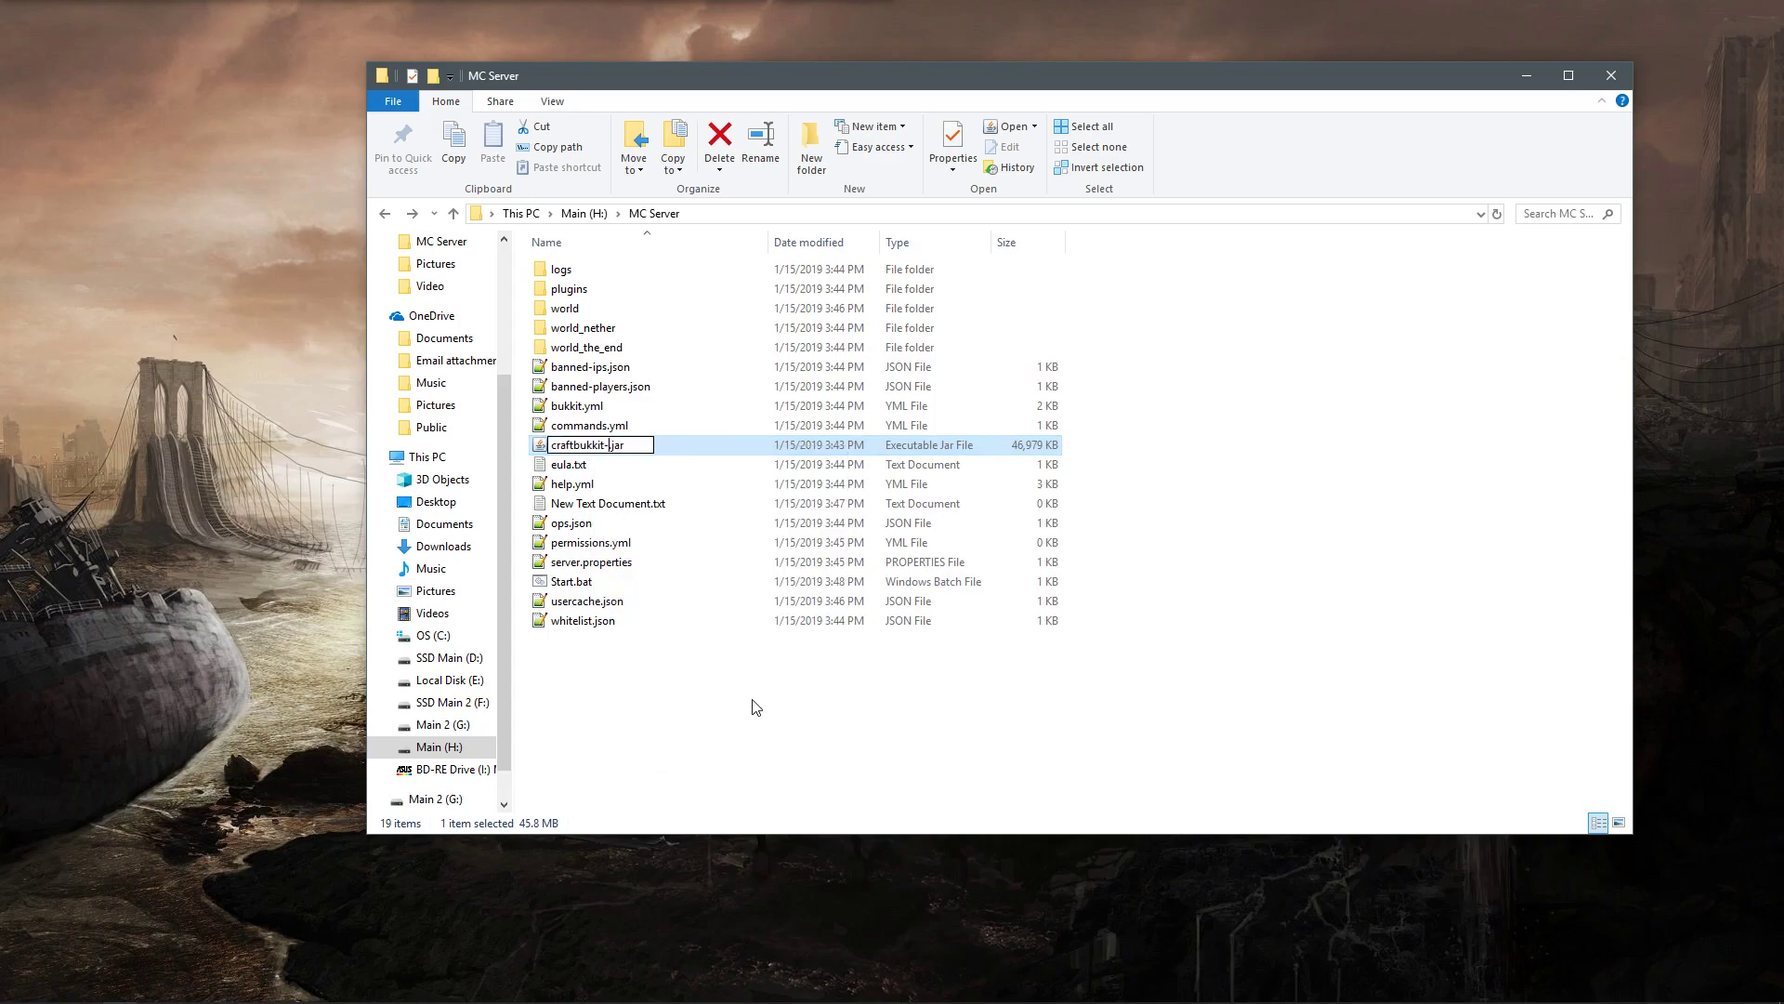
pyautogui.click(755, 707)
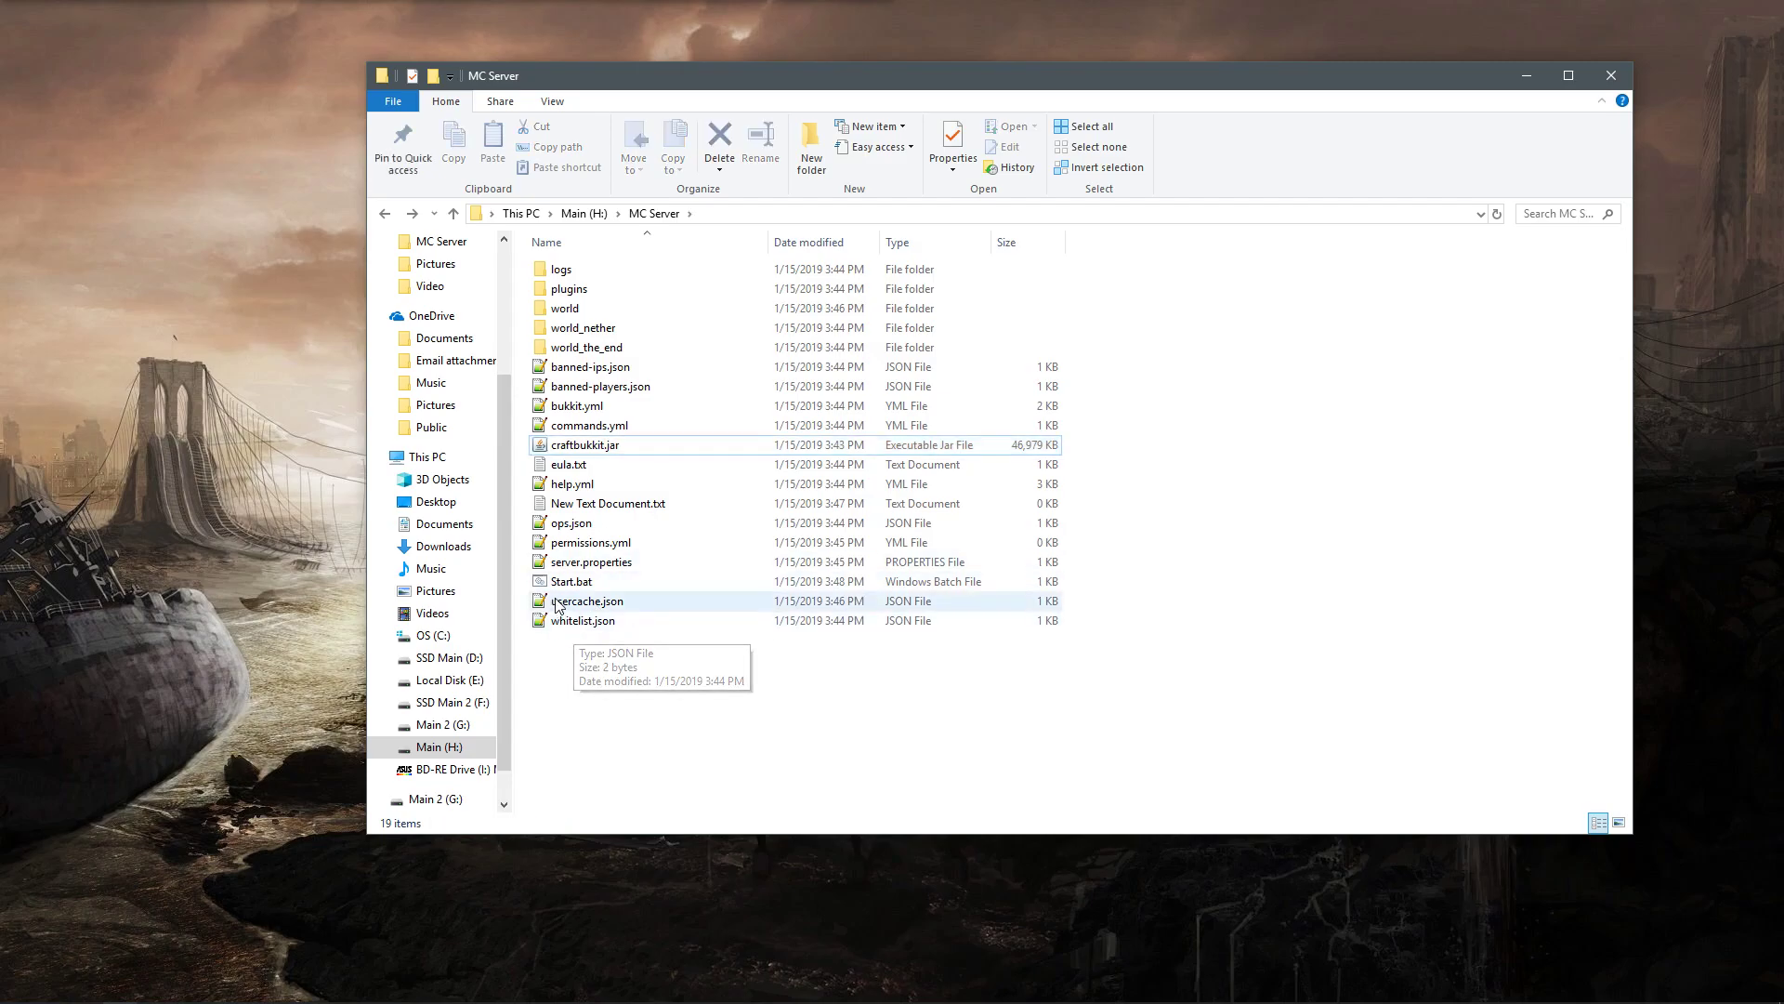
# - Launch the server with Start.bat and arrange its console side by side with the MC Server folder window
pyautogui.doubleClick(577, 579)
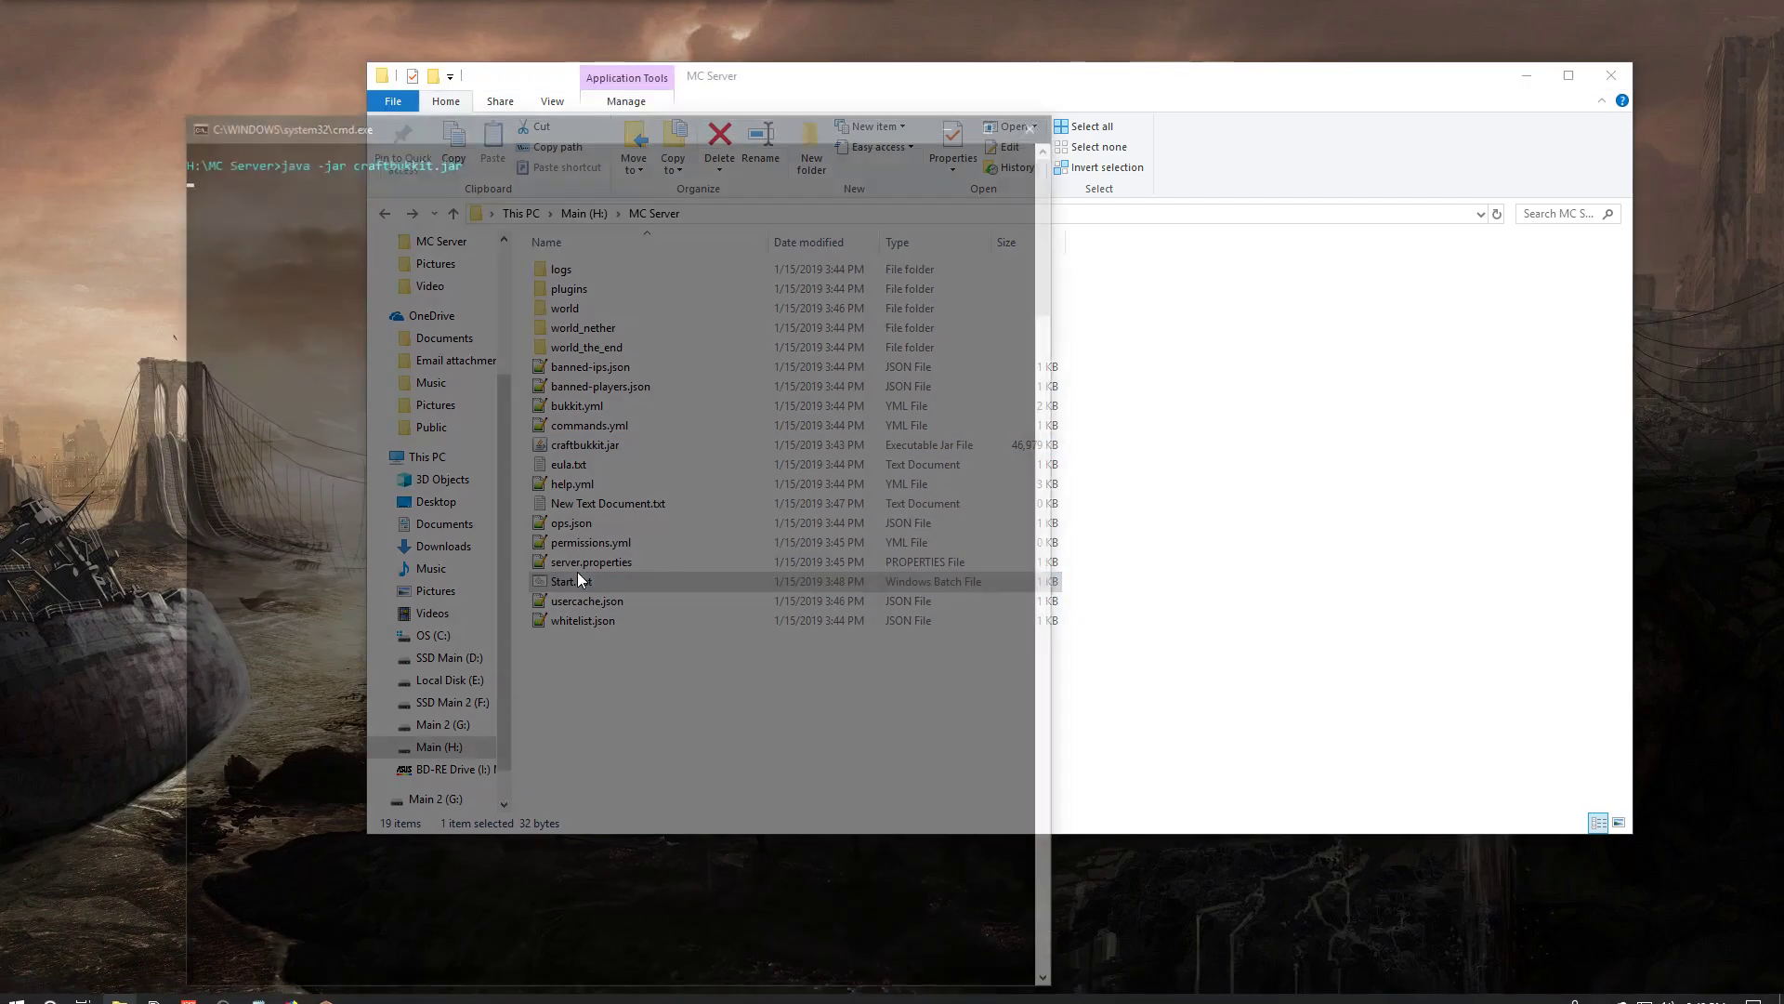
pyautogui.moveTo(526, 111); pyautogui.dragTo(1034, 85)
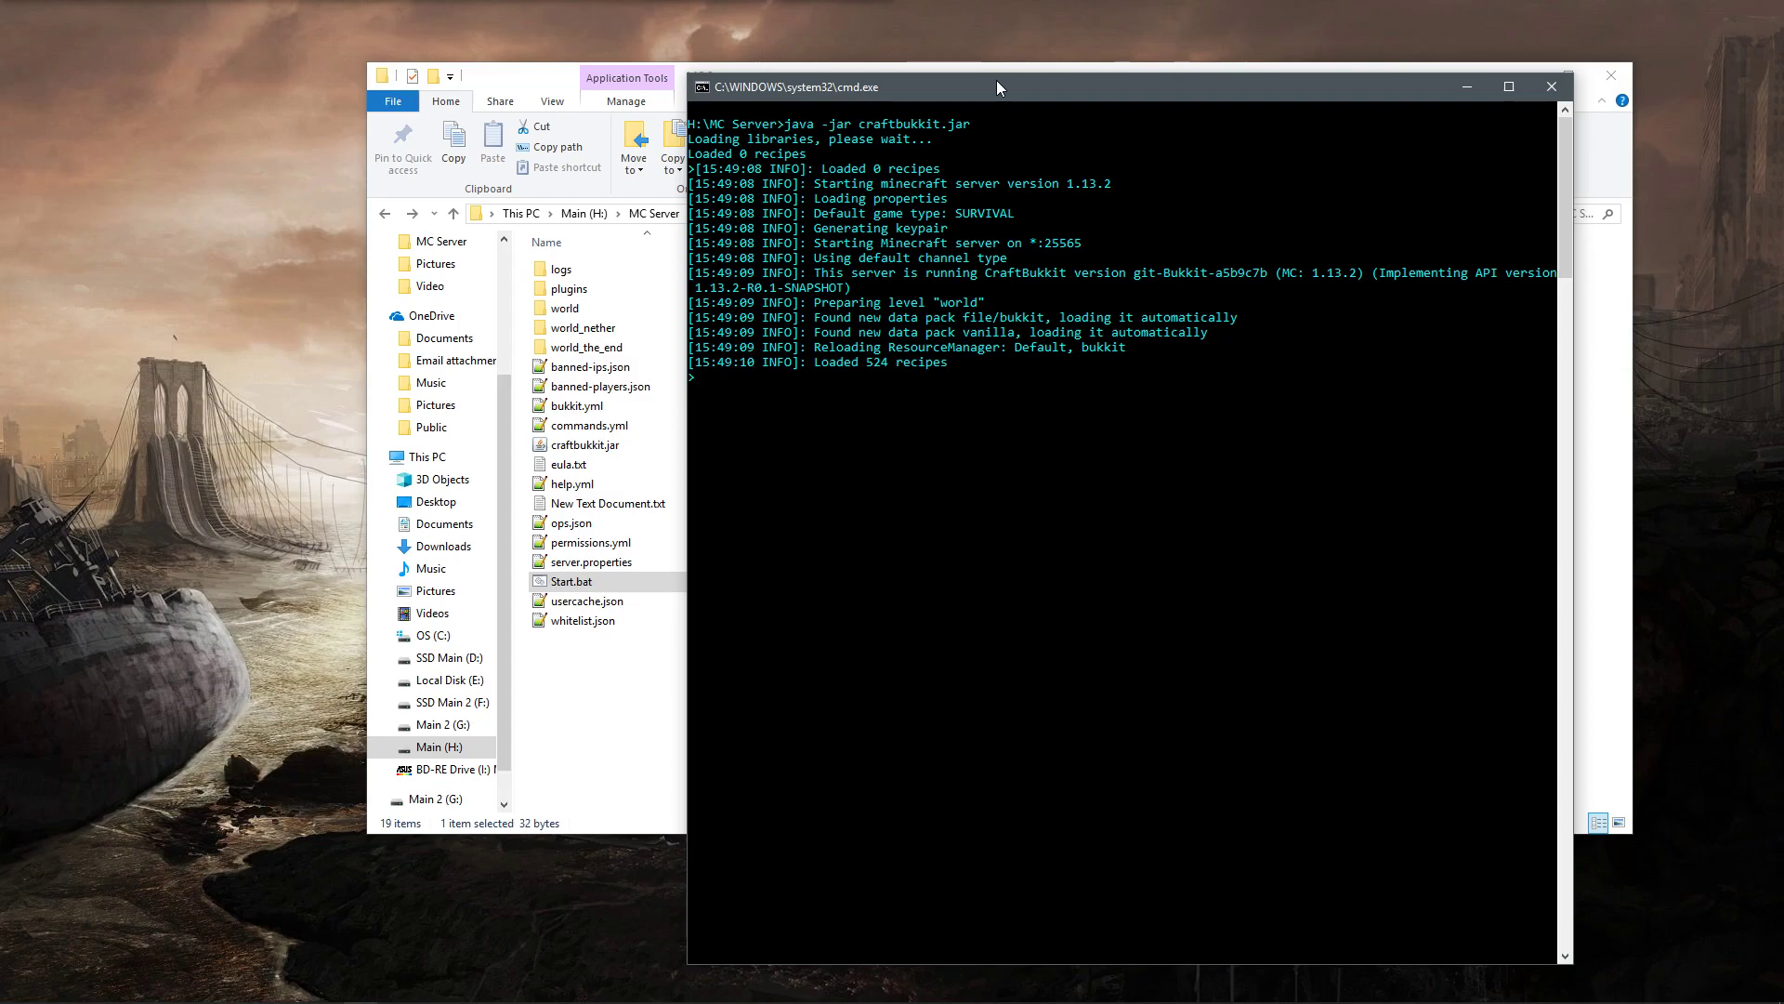
pyautogui.moveTo(997, 80); pyautogui.dragTo(1780, 104)
pyautogui.moveTo(764, 71); pyautogui.dragTo(2, 139)
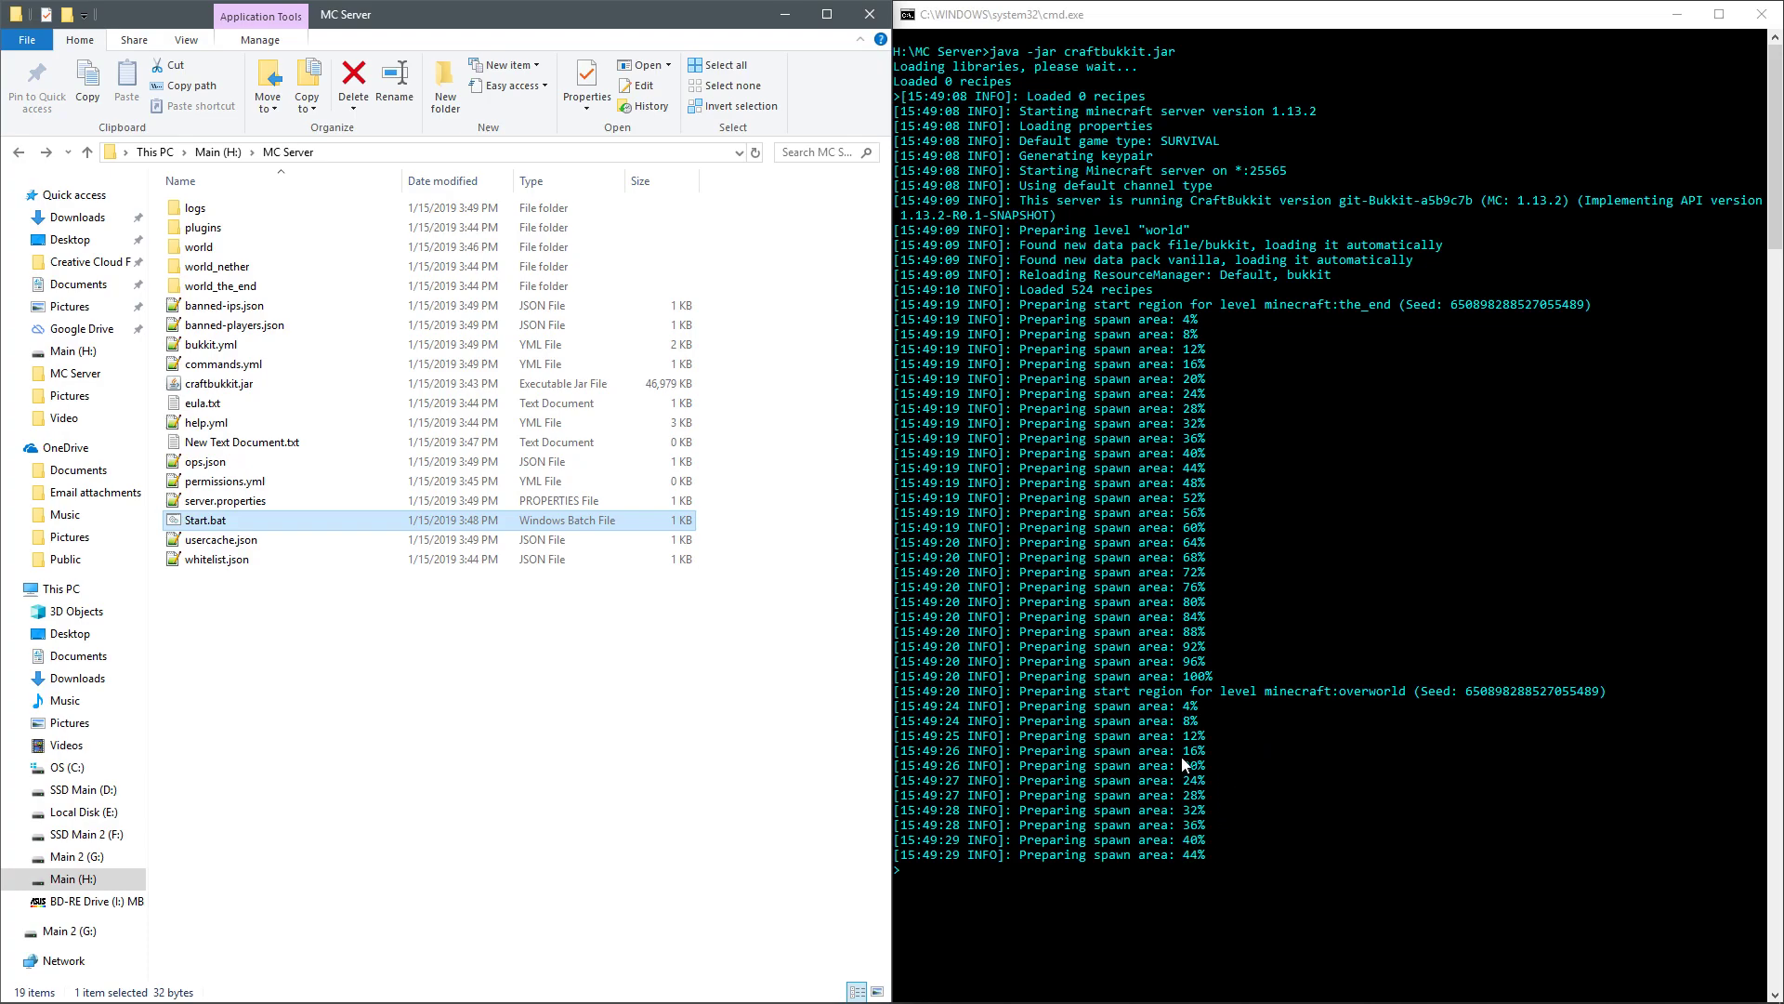
# - Run the help command in the server console to list the available commands
pyautogui.scroll(-5, 1208, 744)
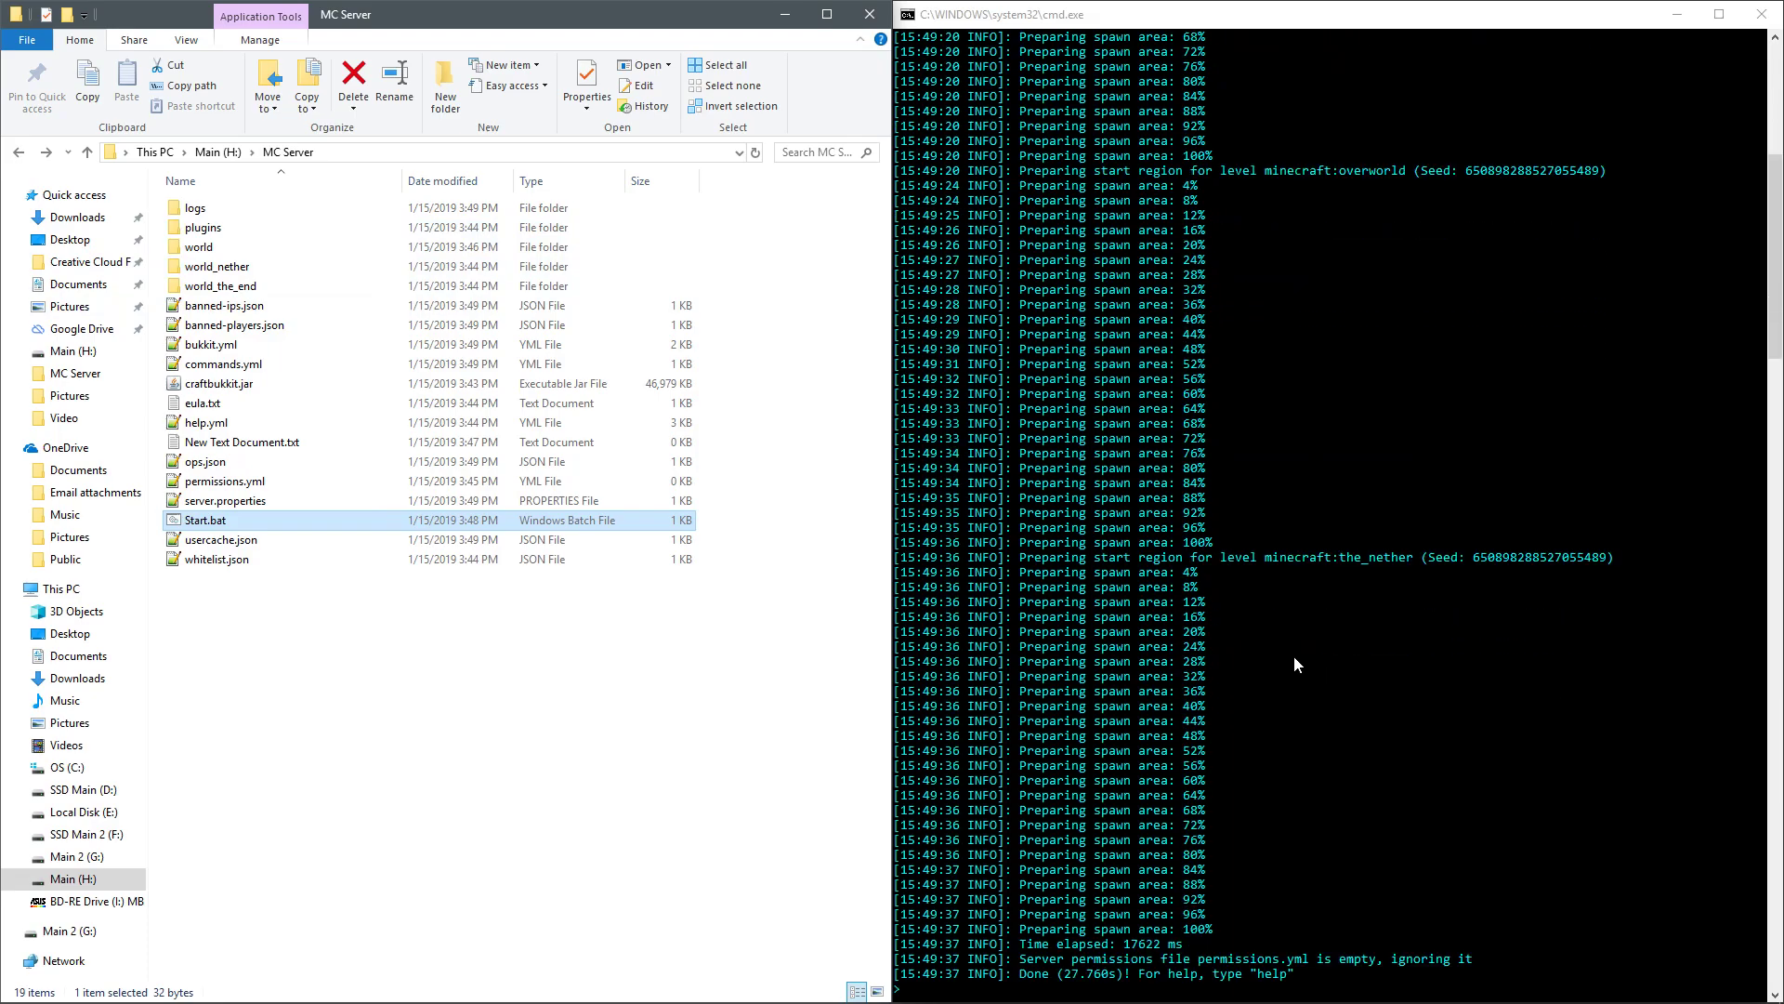
pyautogui.scroll(-2, 1293, 662)
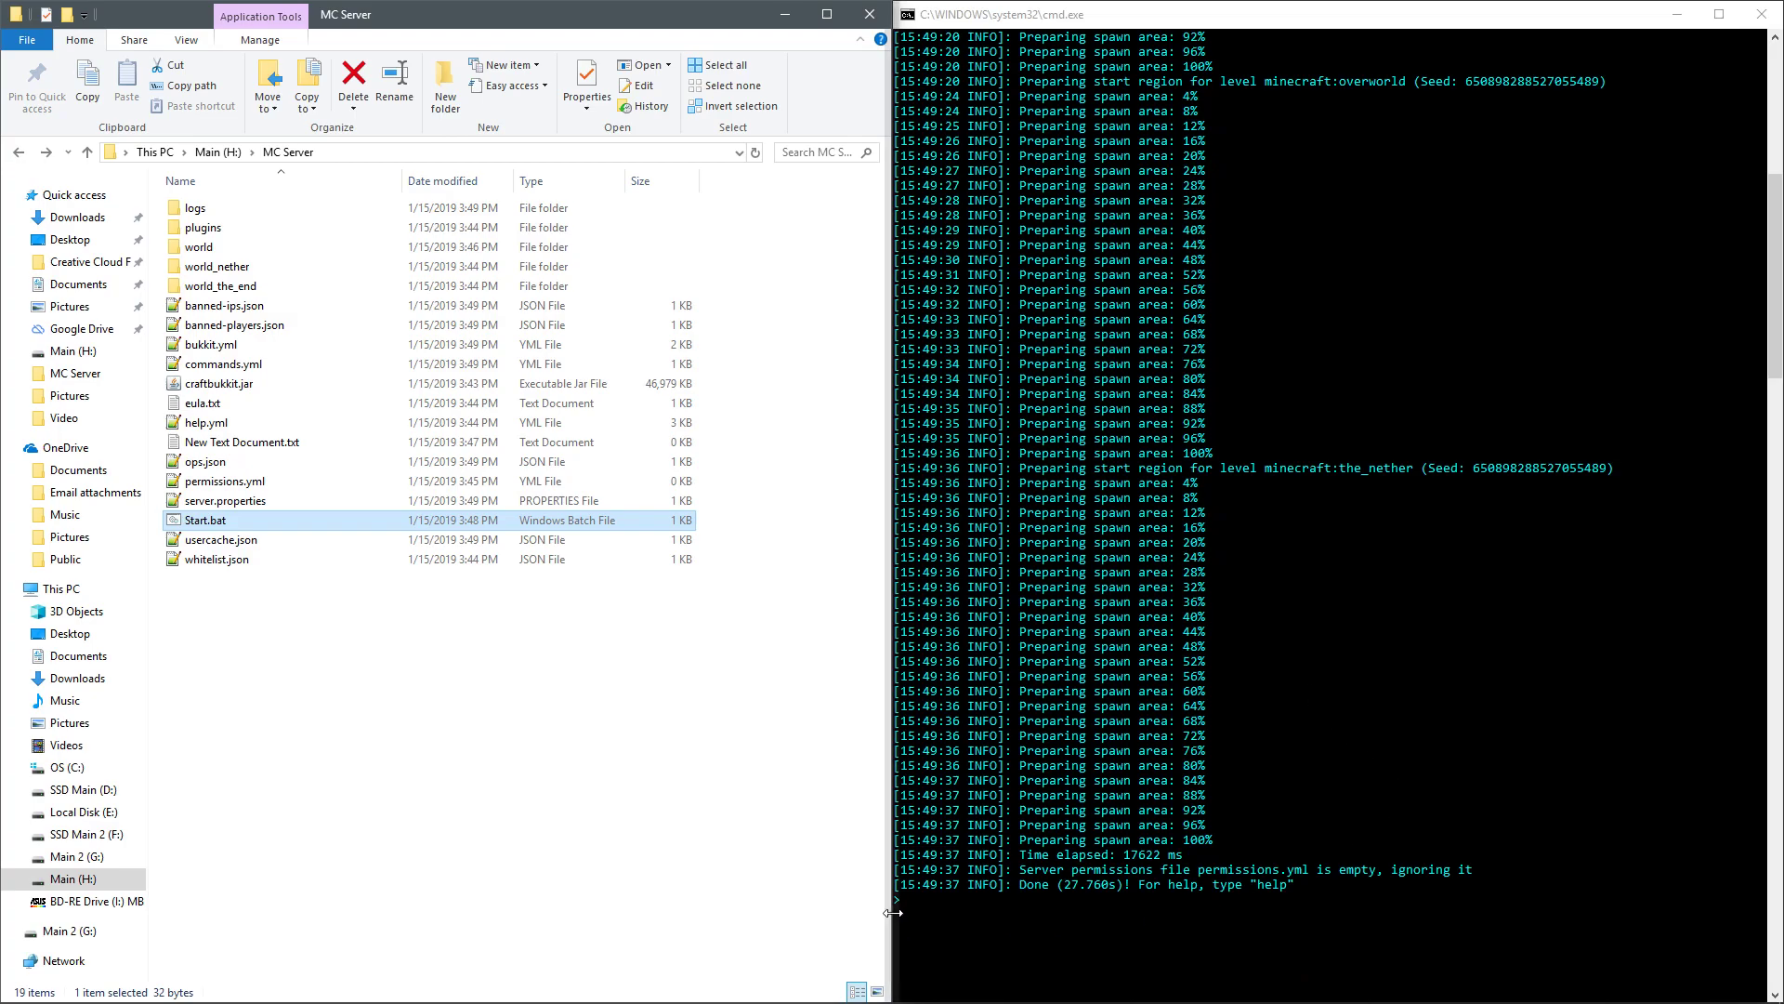
pyautogui.click(1013, 884)
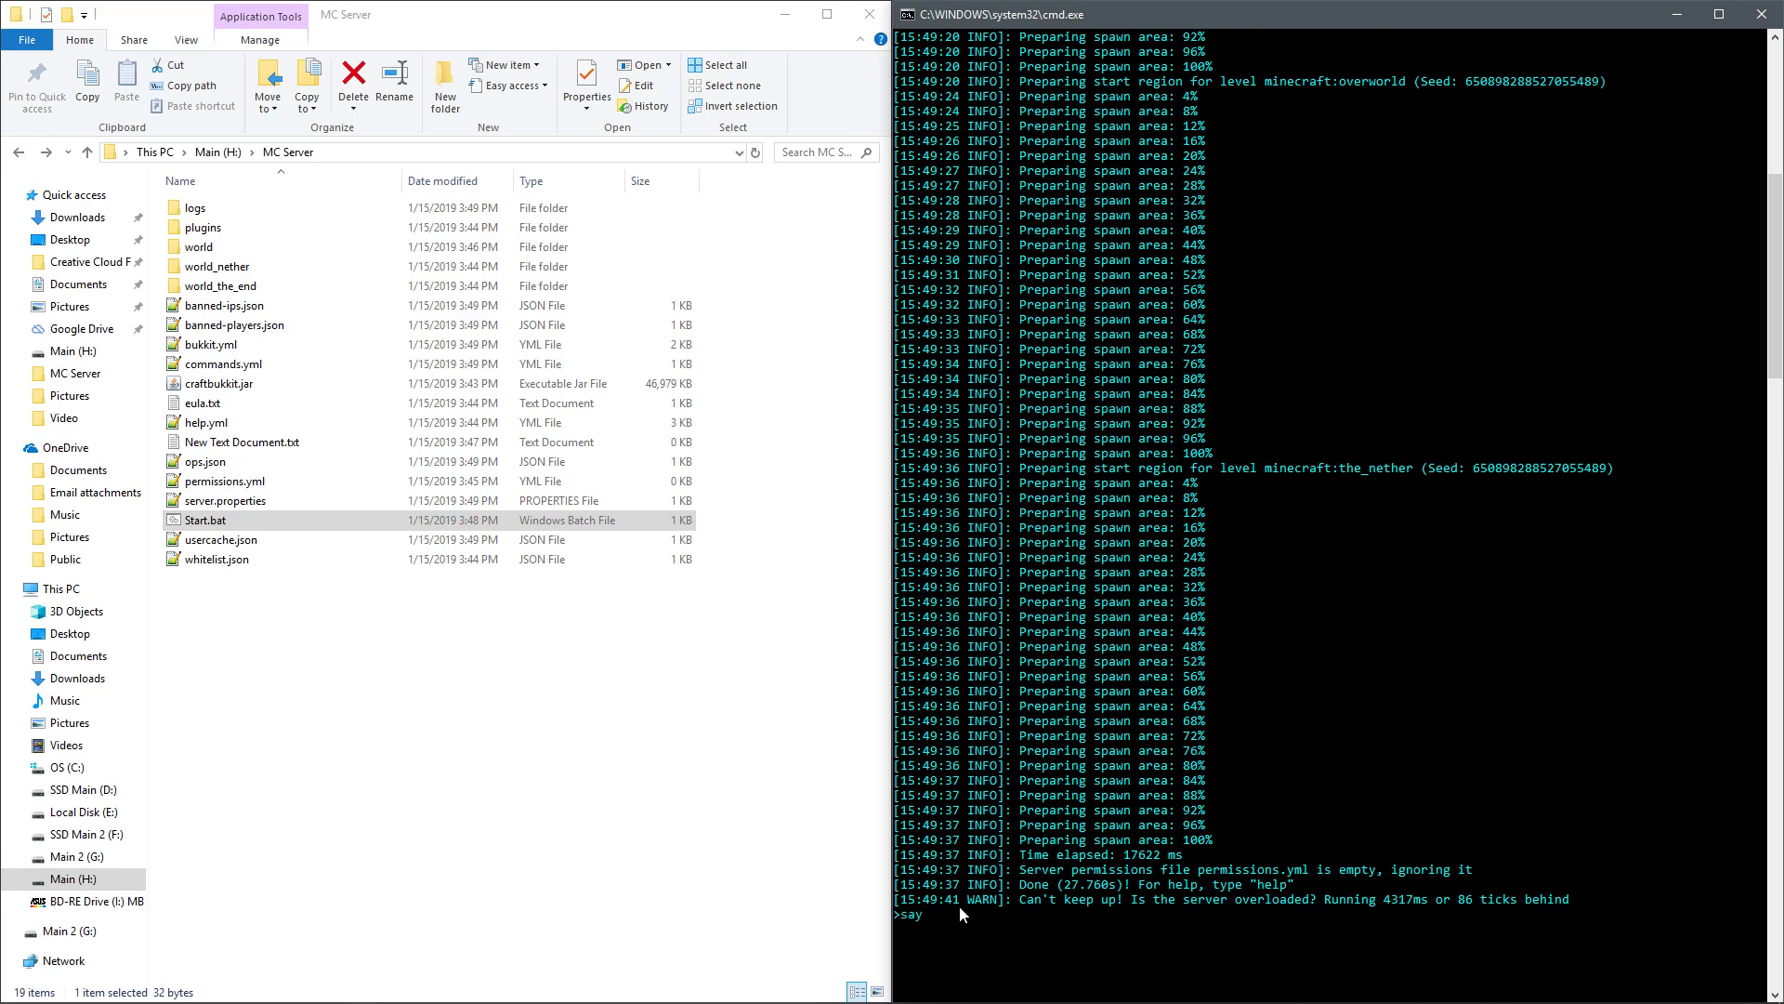
pyautogui.write('say hello')
pyautogui.press('Return')
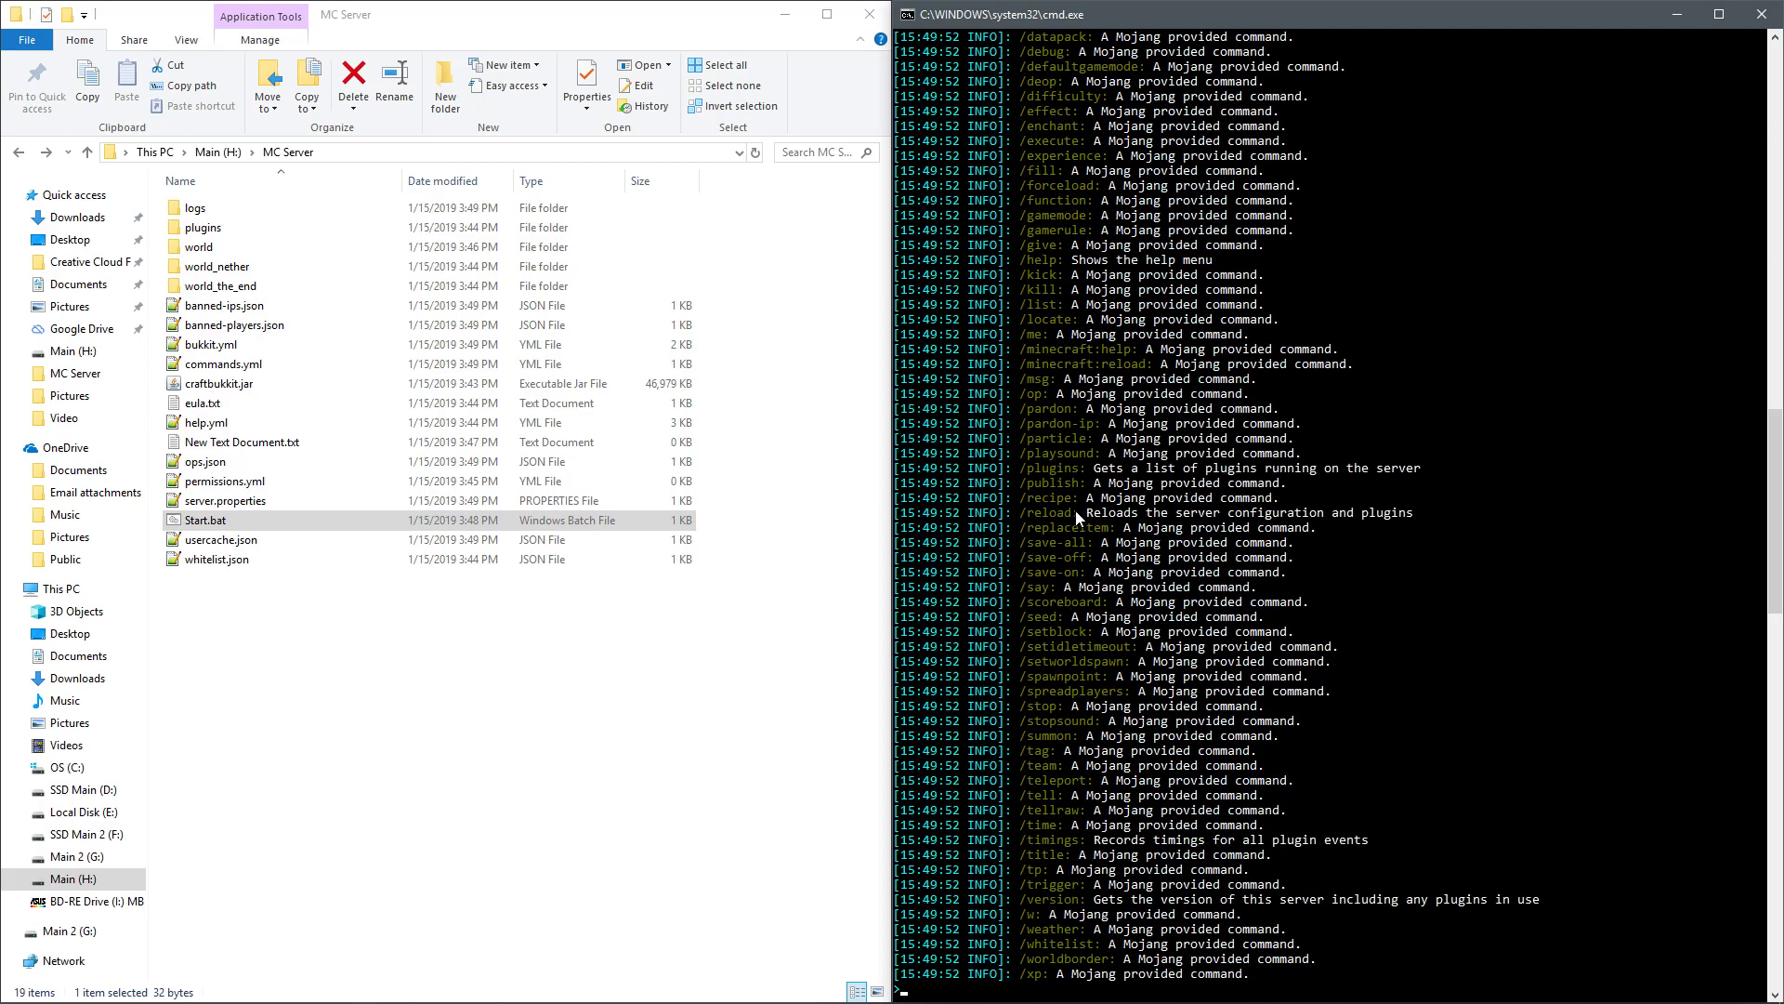
# - Review the list of available commands in the server console
pyautogui.scroll(15, 1719, 524)
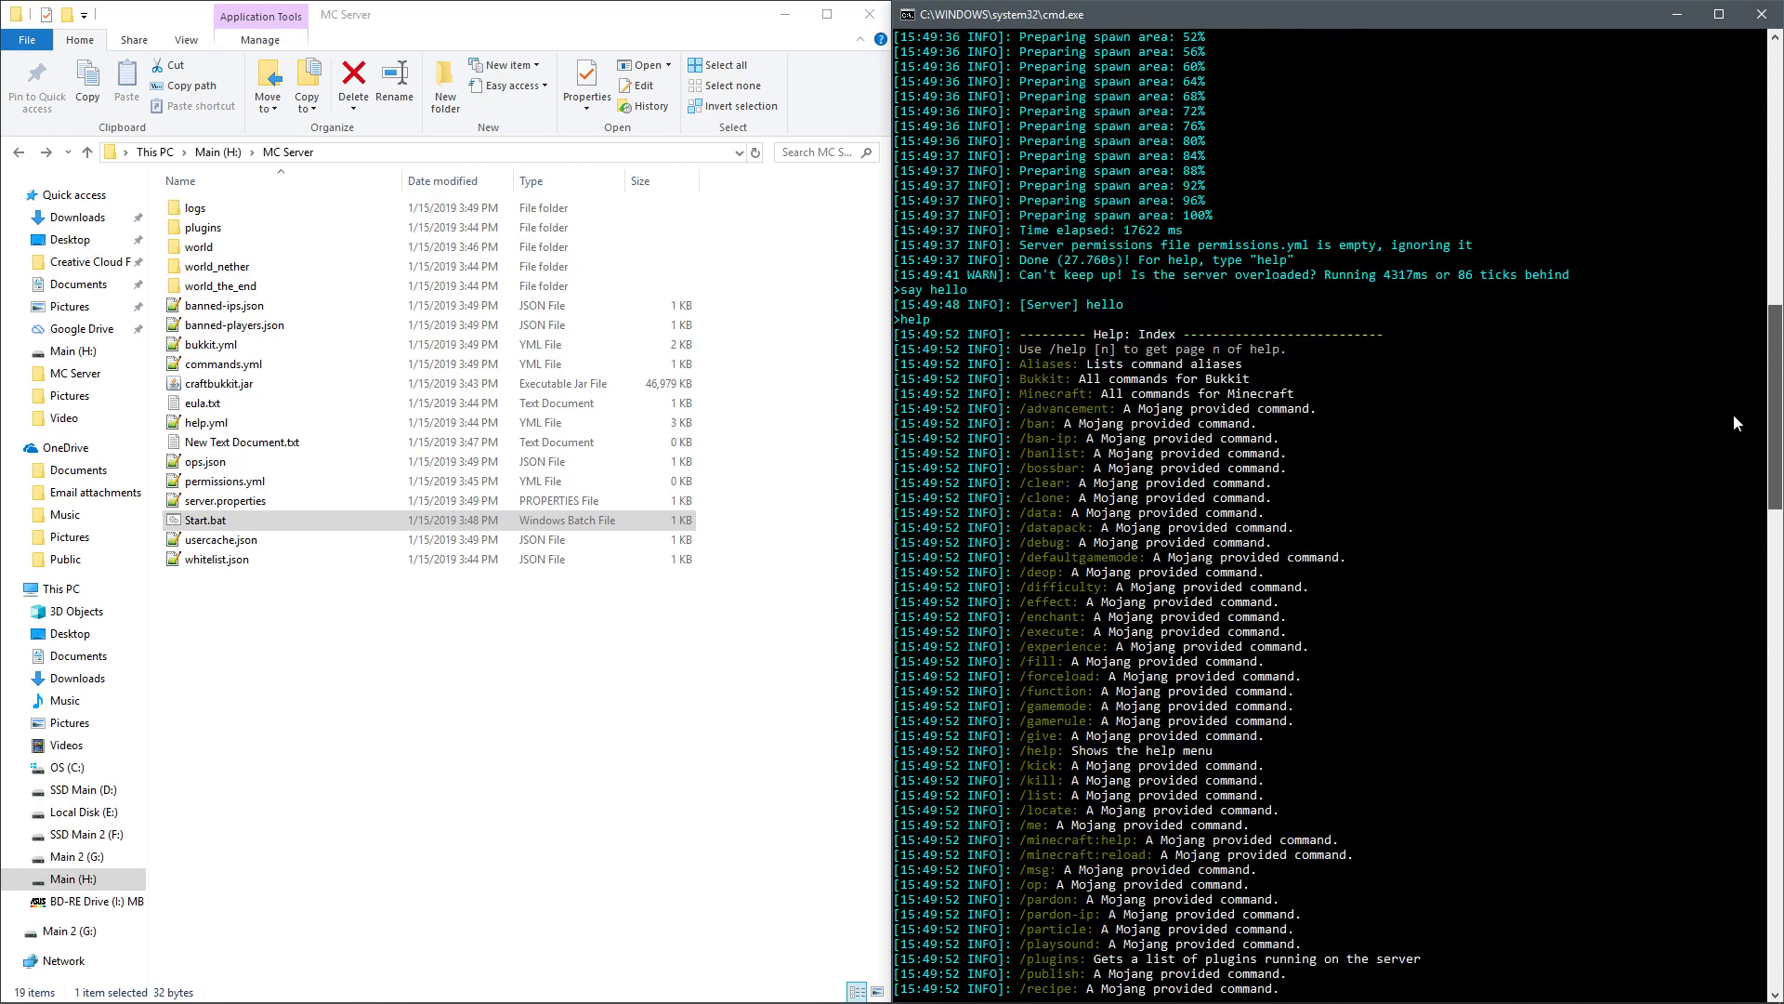
pyautogui.scroll(-15, 1751, 527)
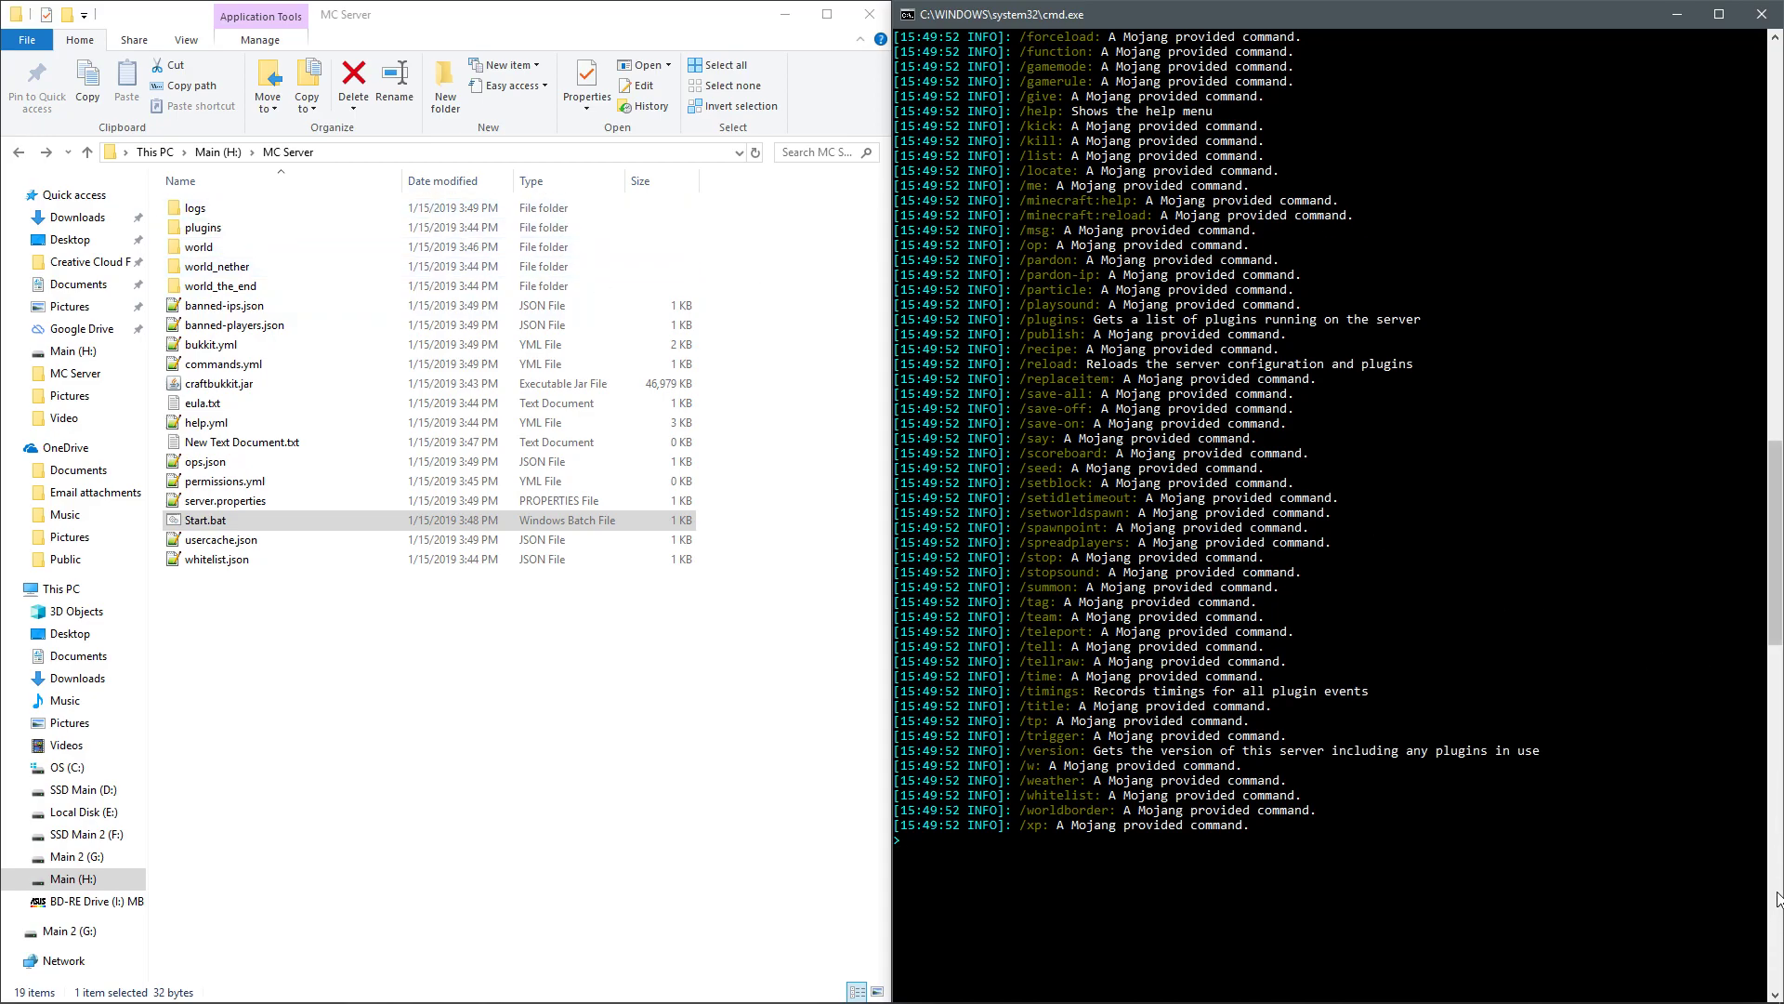
pyautogui.moveTo(1775, 476)
pyautogui.mouseDown()
pyautogui.moveTo(1776, 339)
pyautogui.moveTo(1778, 466)
pyautogui.mouseUp()
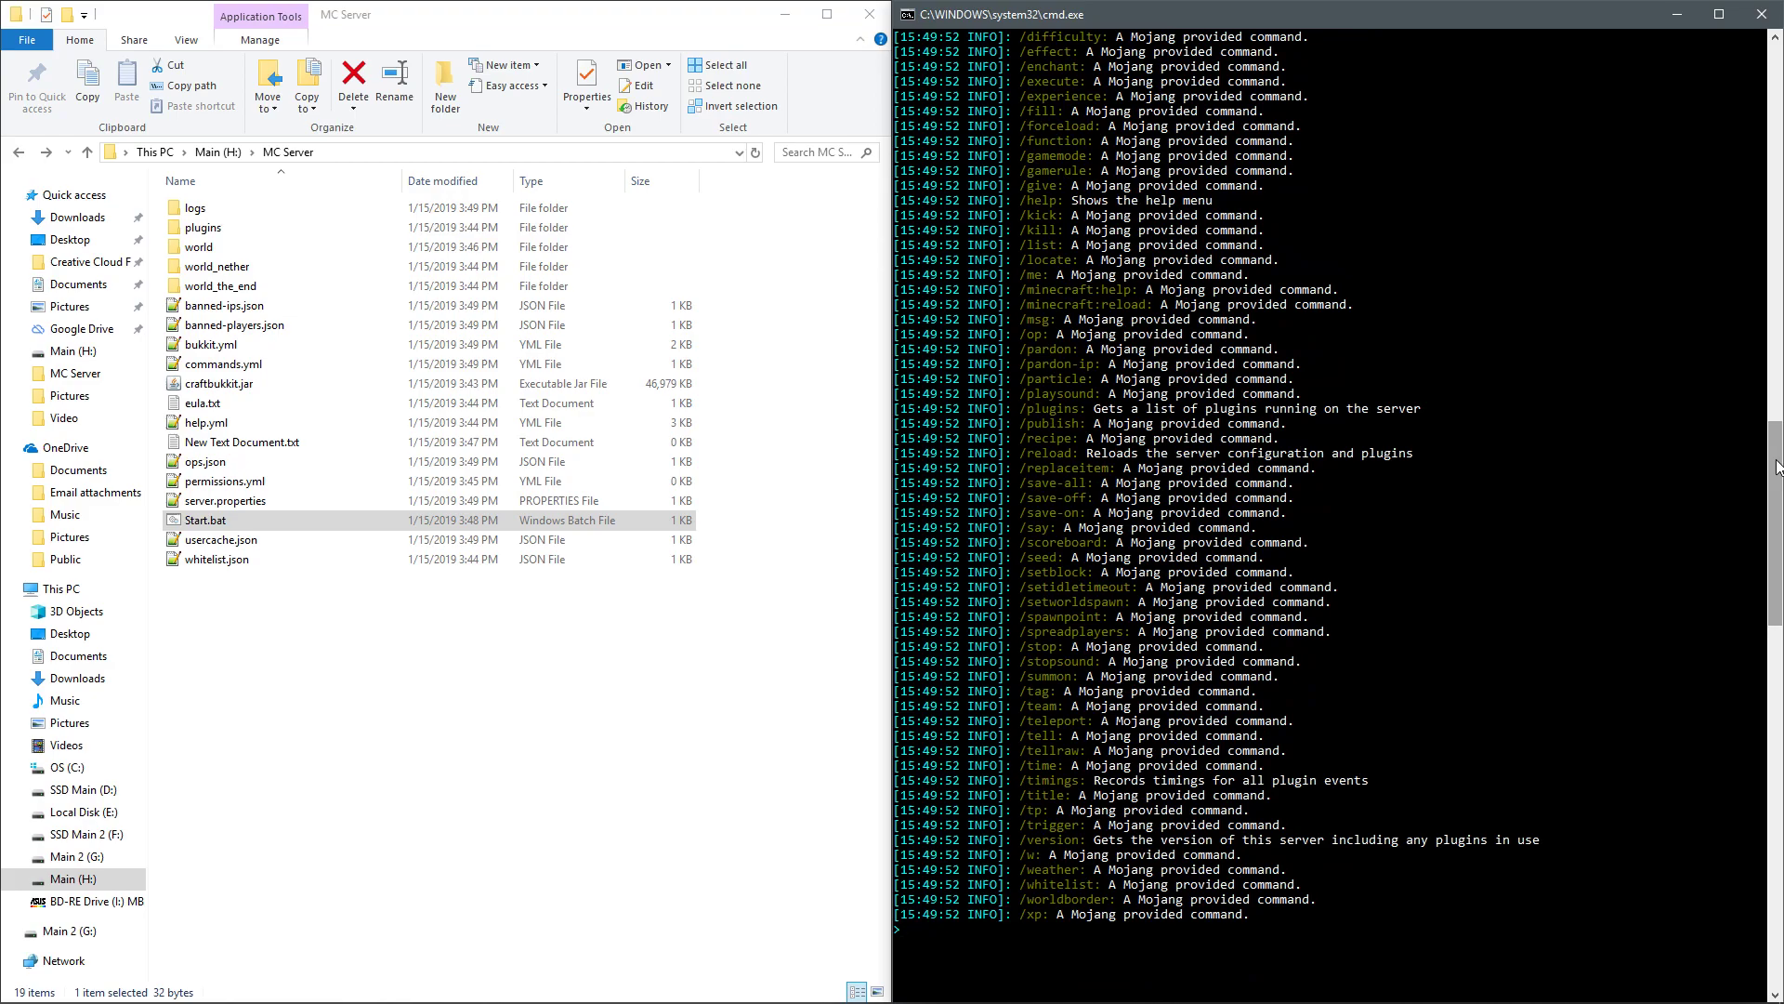
# - Switch to Minecraft 1.13.2, join the server at localhost, and place the game window clear of the server console
pyautogui.moveTo(189, 1001)
pyautogui.click(326, 995)
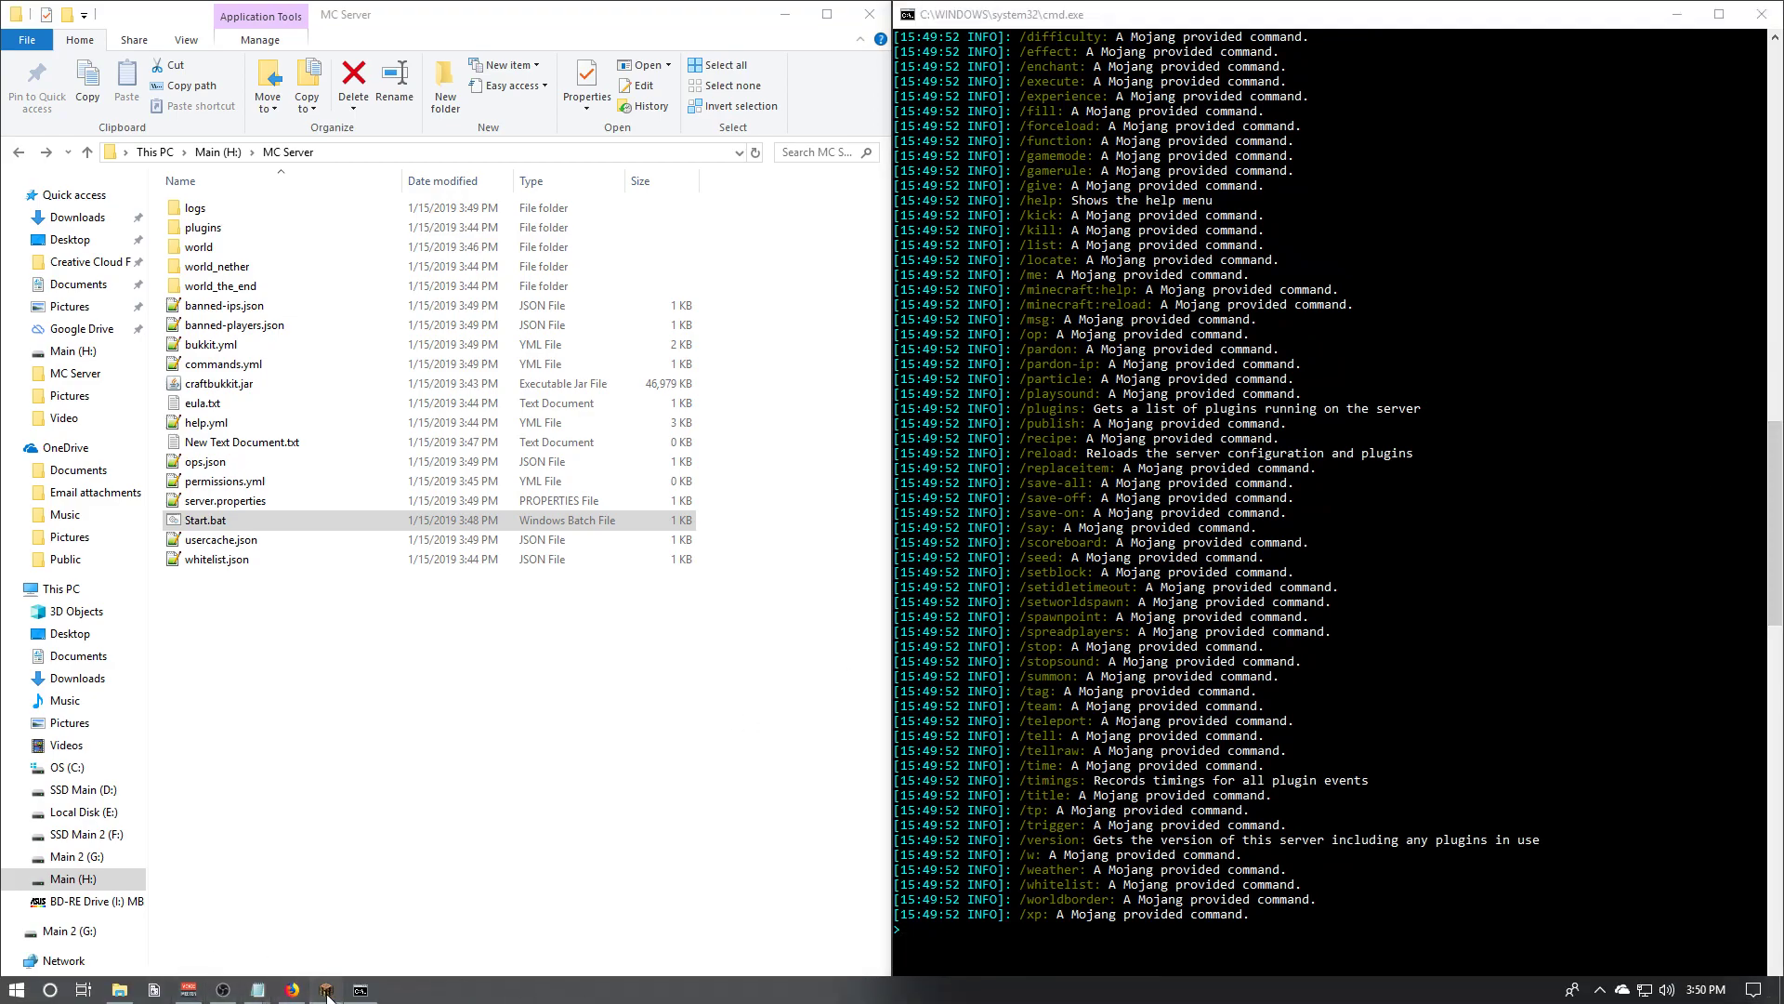
pyautogui.click(1292, 511)
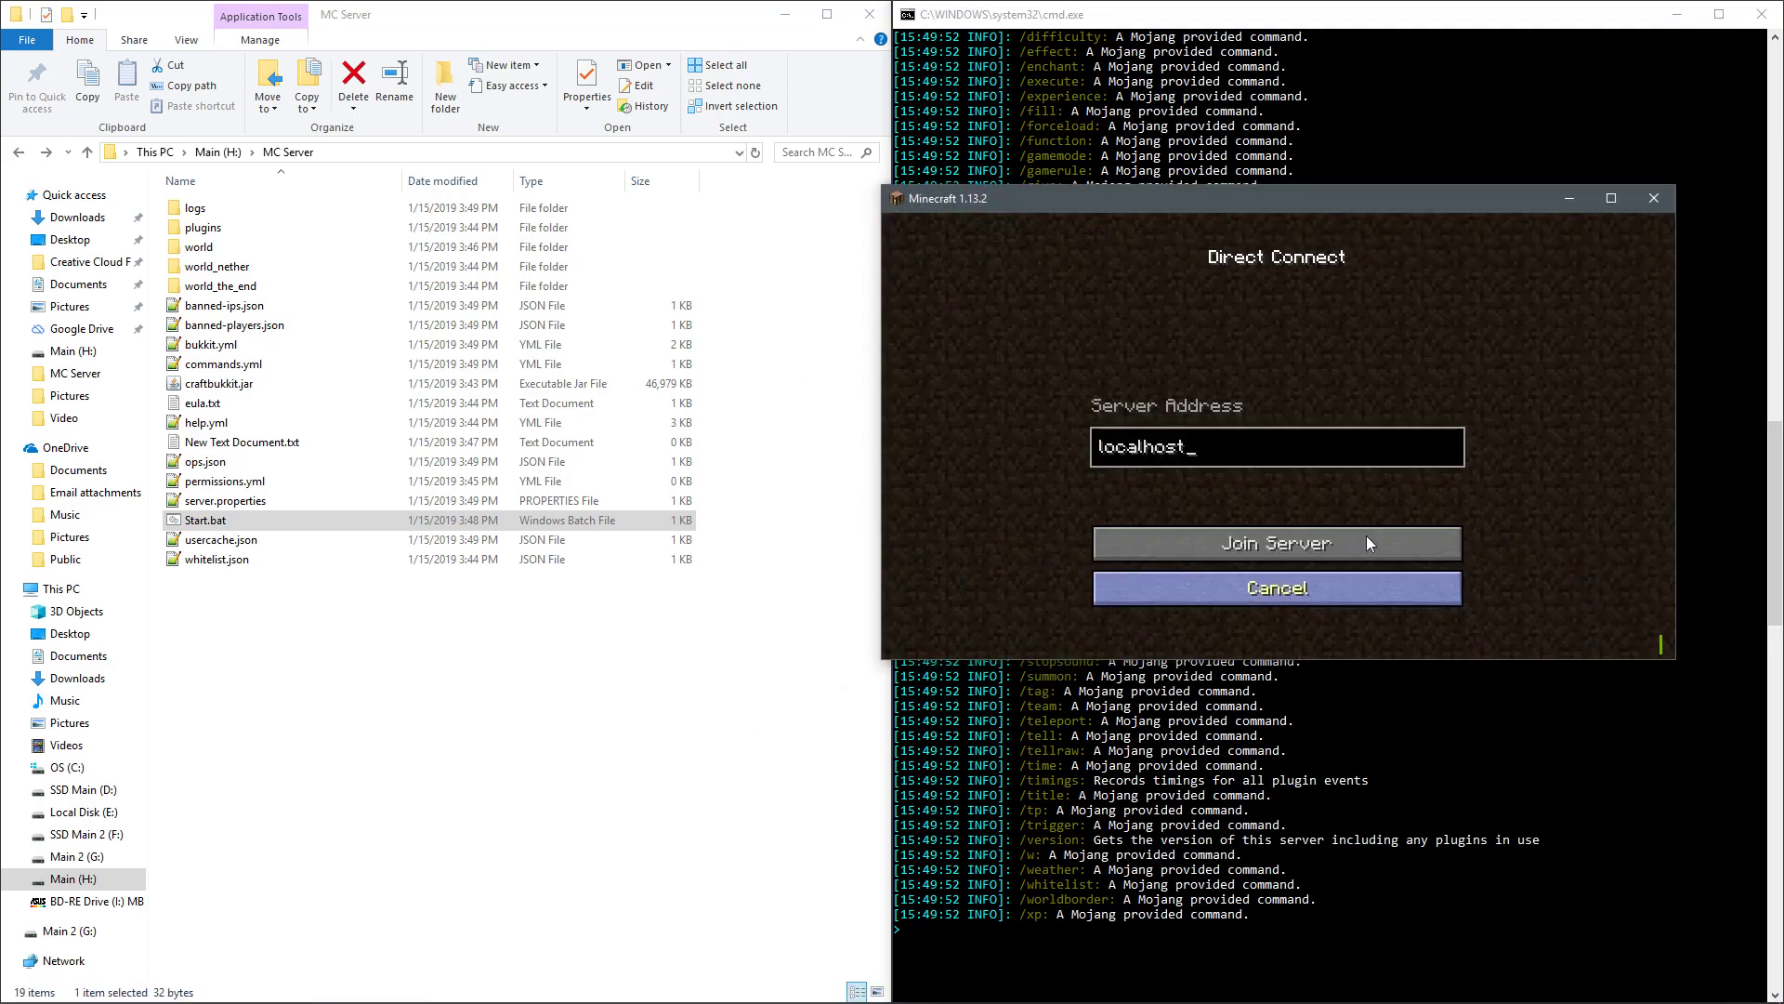
pyautogui.click(1300, 549)
pyautogui.moveTo(1242, 201); pyautogui.dragTo(429, 175)
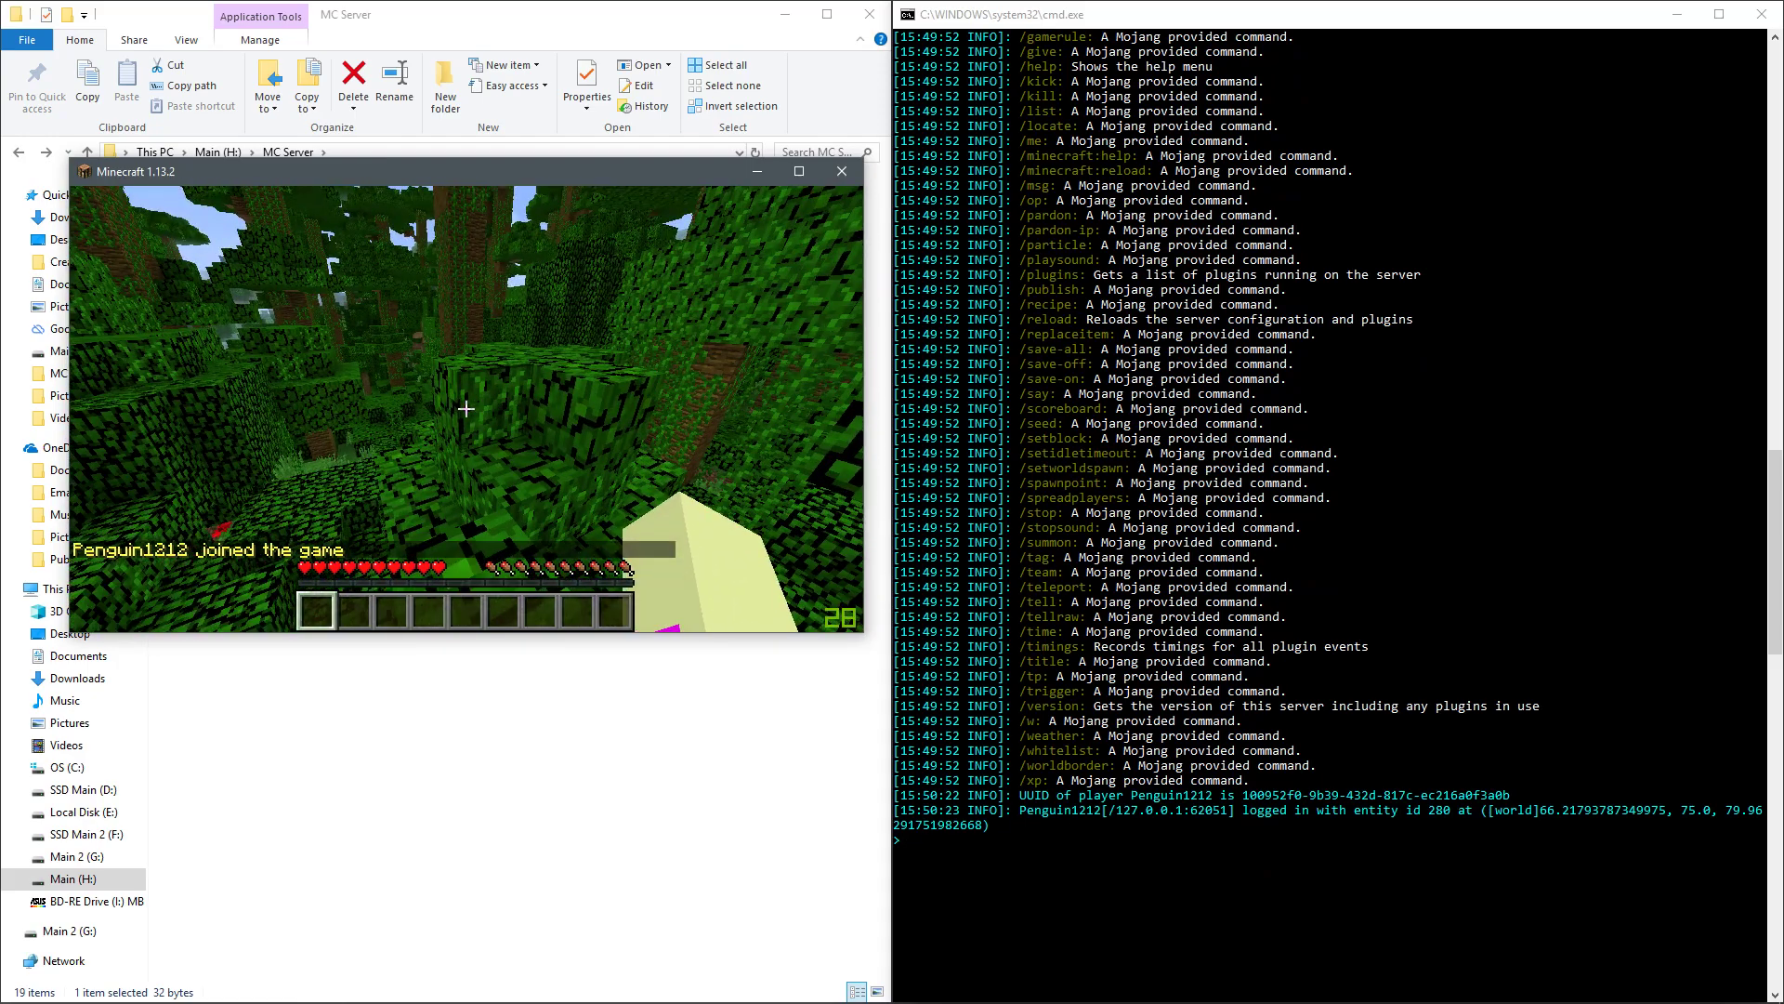
# - Send the chat message "zjadlhsa" in the game
pyautogui.write('t')
pyautogui.write('zjadlhsa')
pyautogui.press('Return')
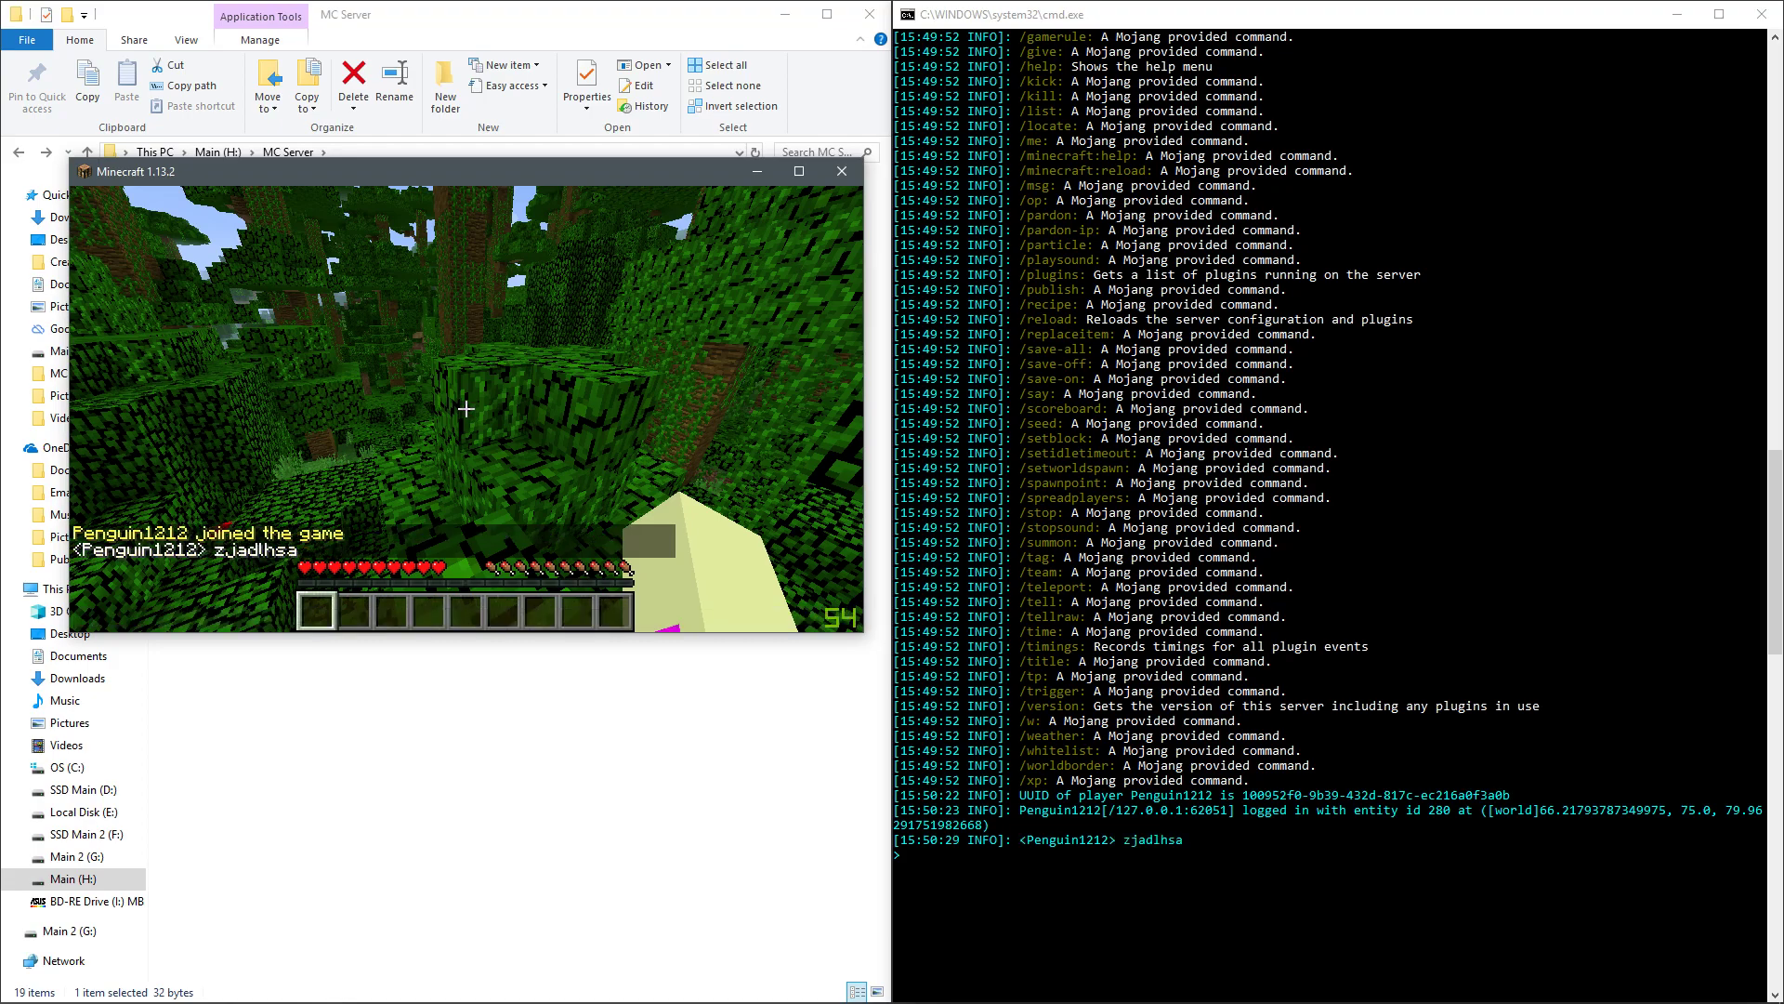
# - Pause the game, broadcast "hello" from the server console with the say command, and return to the game to check the chat
pyautogui.press('Escape')
pyautogui.click(979, 884)
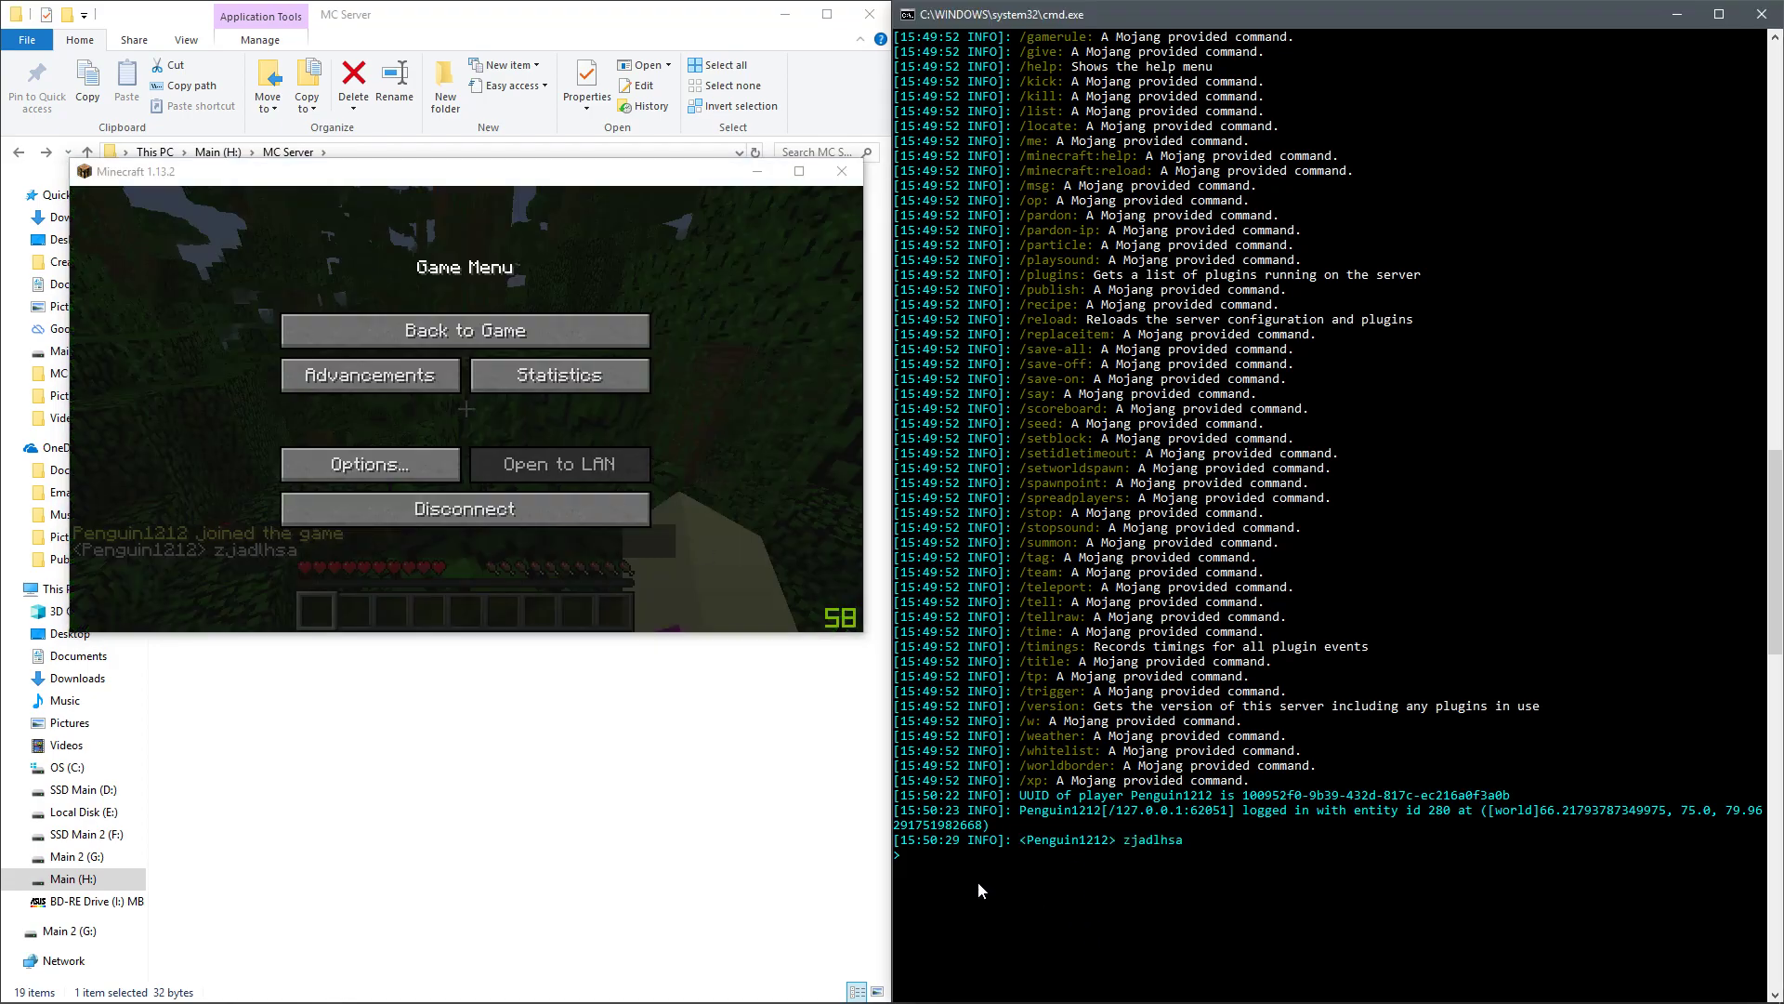
pyautogui.write('say hello')
pyautogui.press('Return')
pyautogui.click(651, 256)
pyautogui.press('Escape')
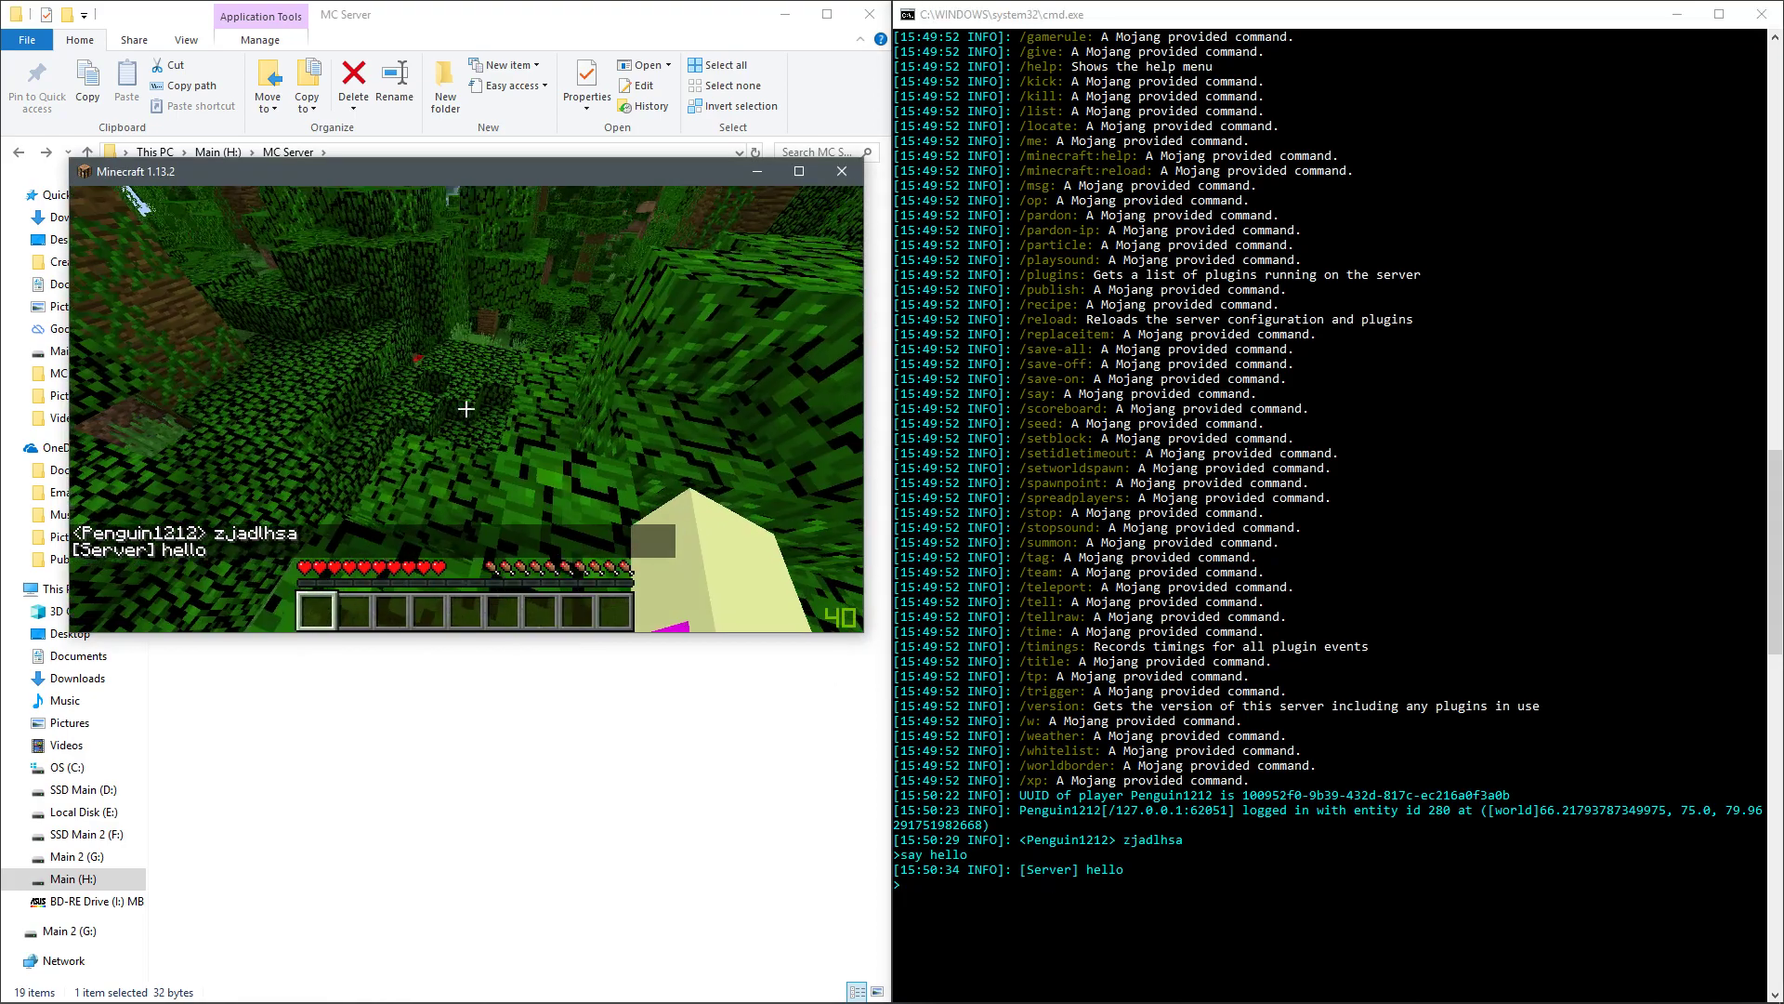
# - Disconnect the game from the server and minimize the Minecraft window
pyautogui.press('Escape')
pyautogui.click(476, 512)
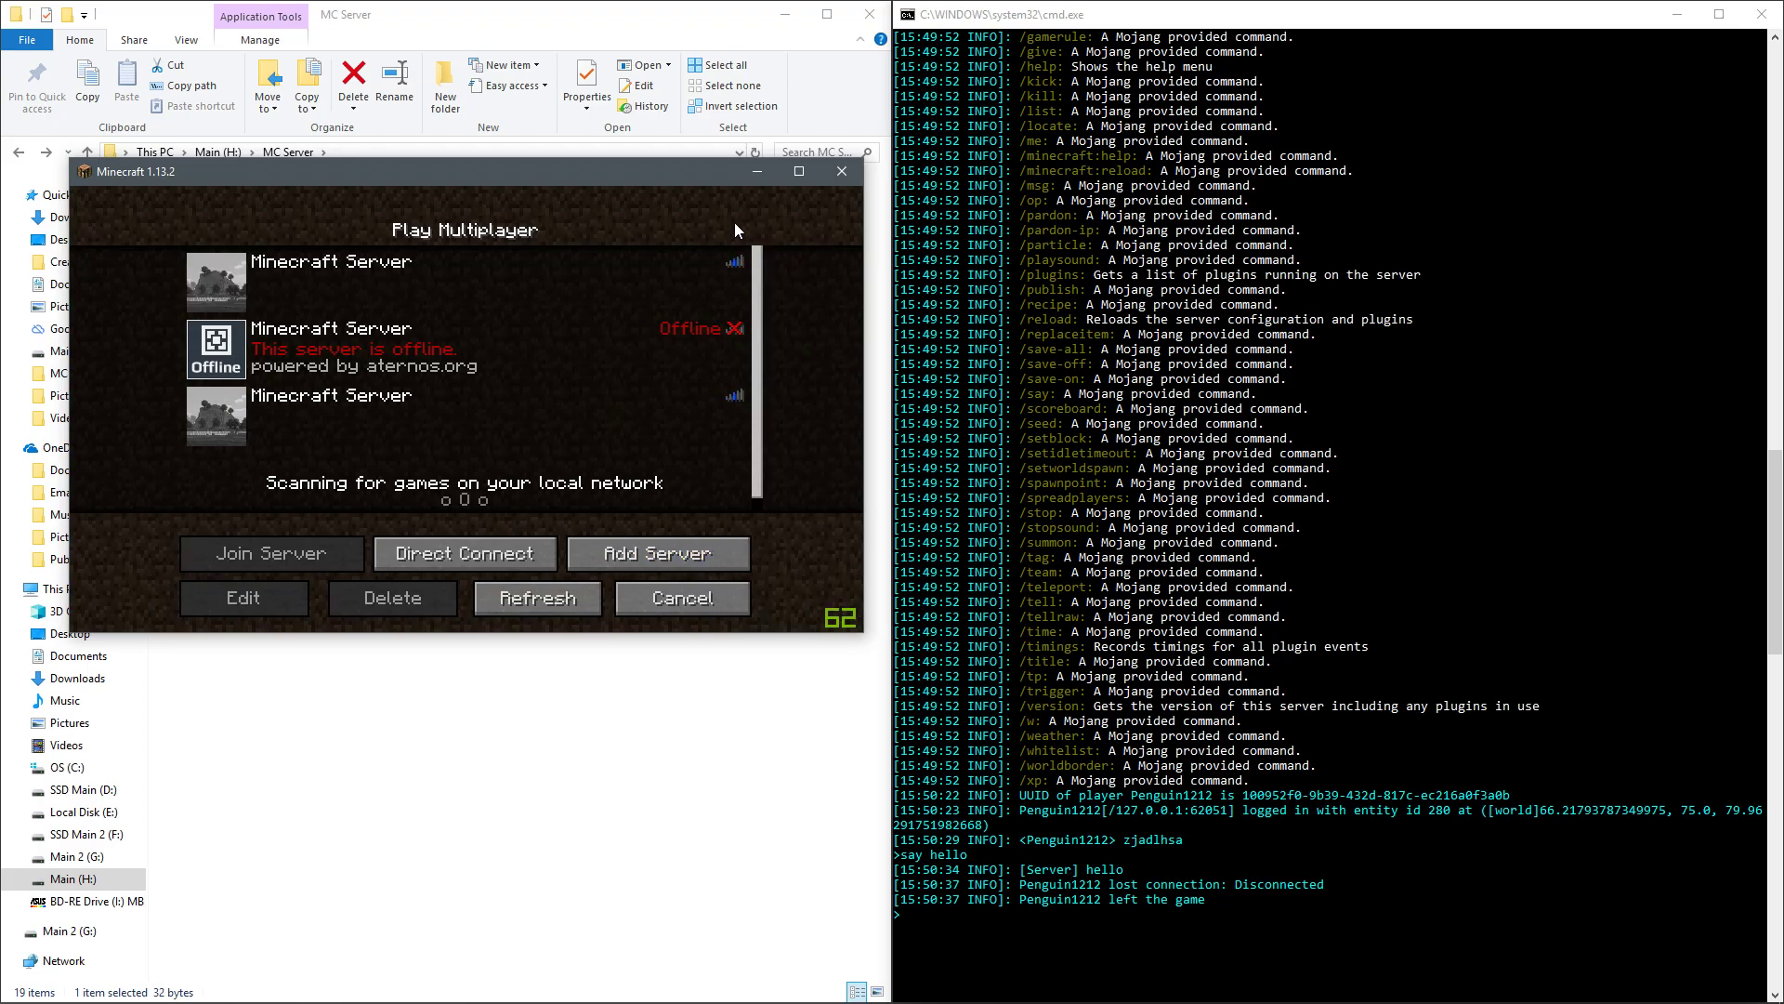
pyautogui.click(745, 179)
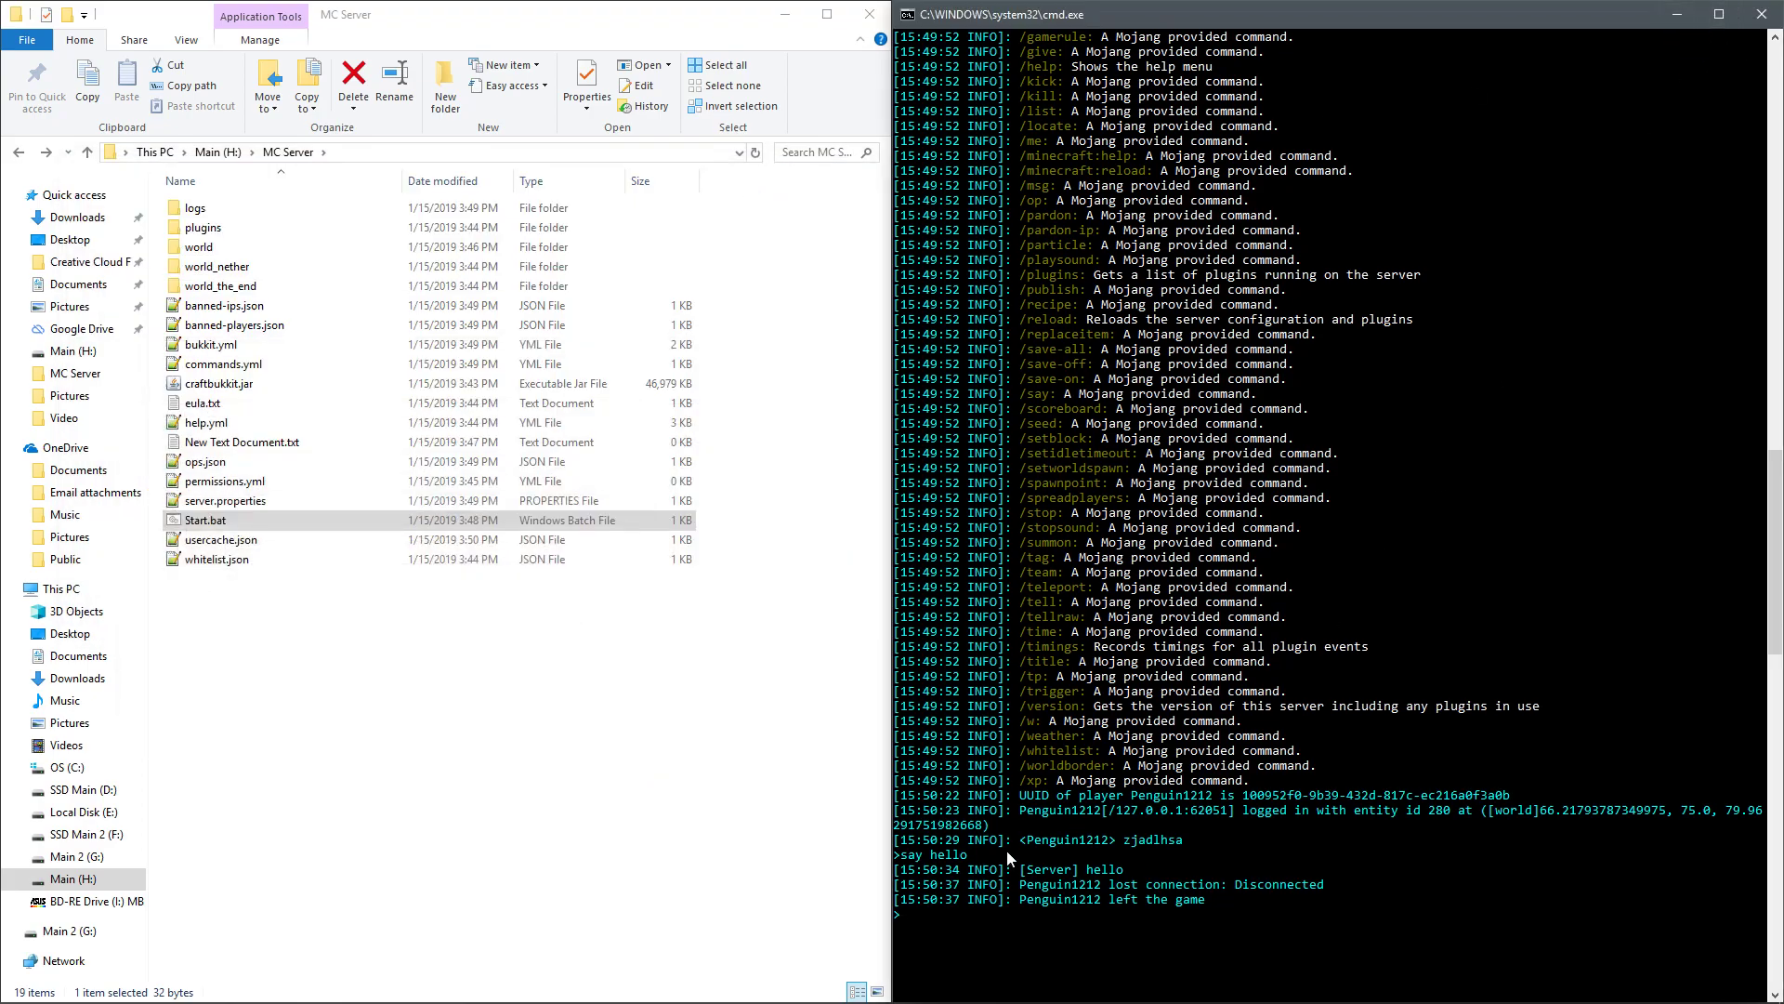
# - Shut down the server with the stop command in its console and dismiss the console window
pyautogui.write('stop')
pyautogui.press('Return')
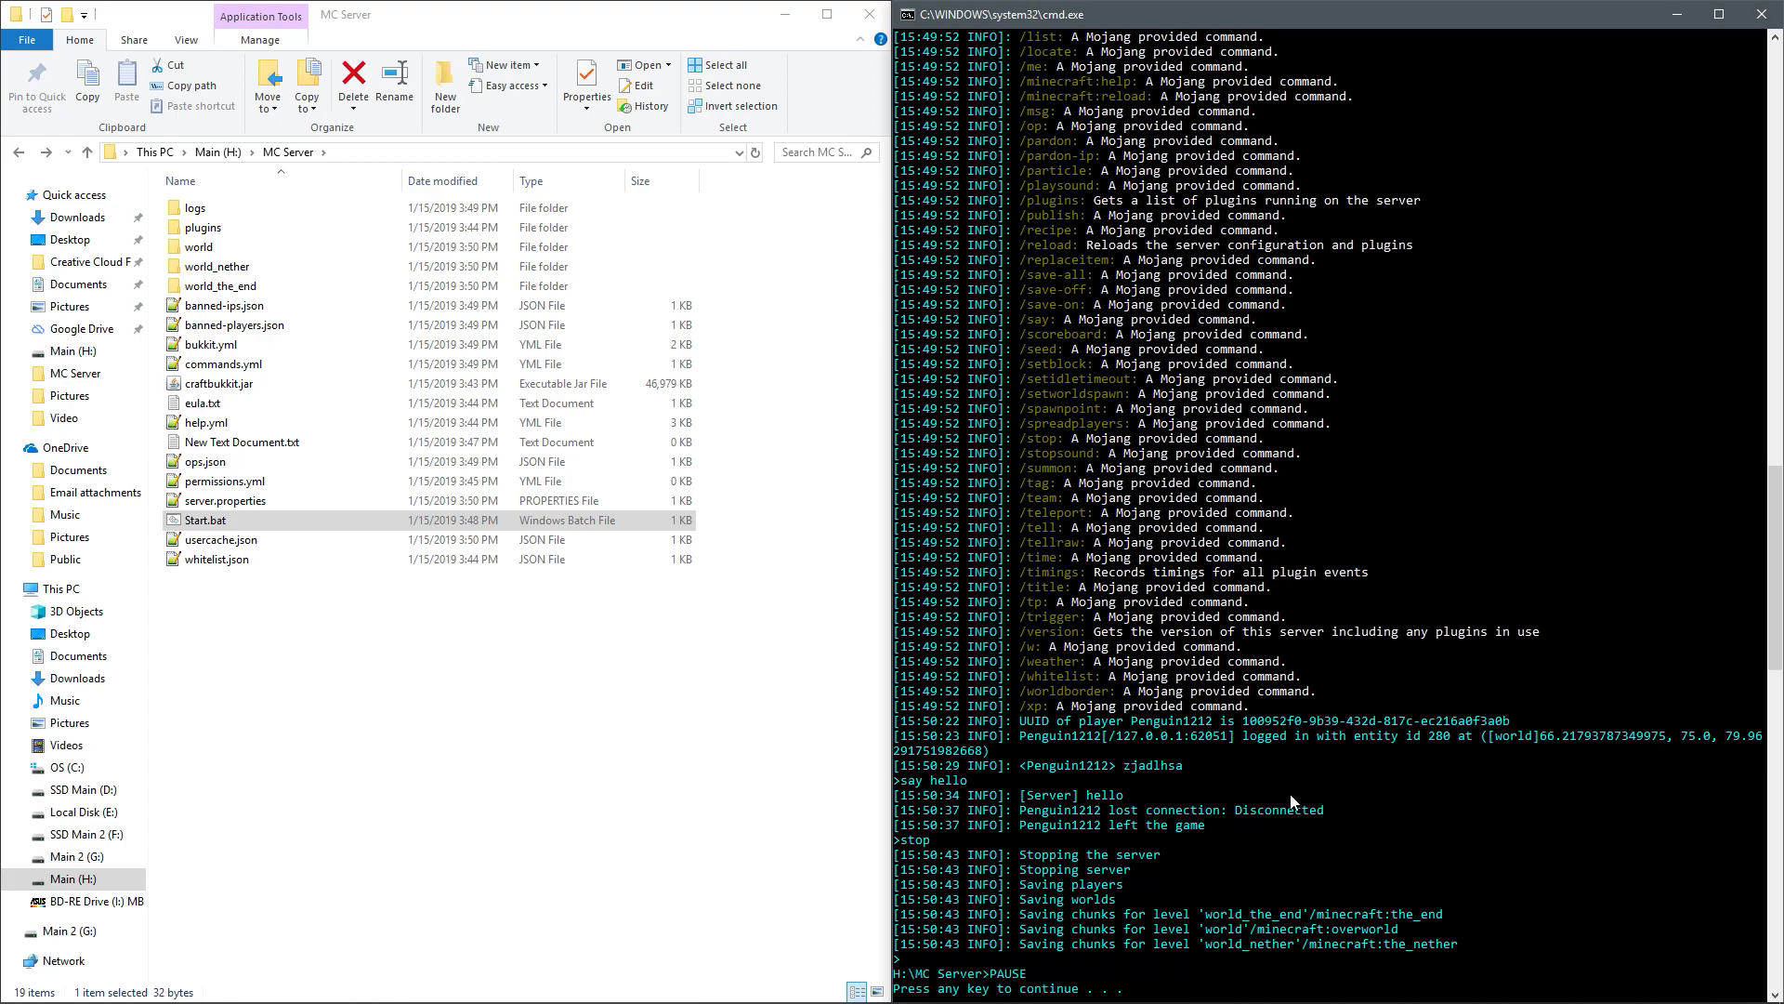
pyautogui.press('Return')
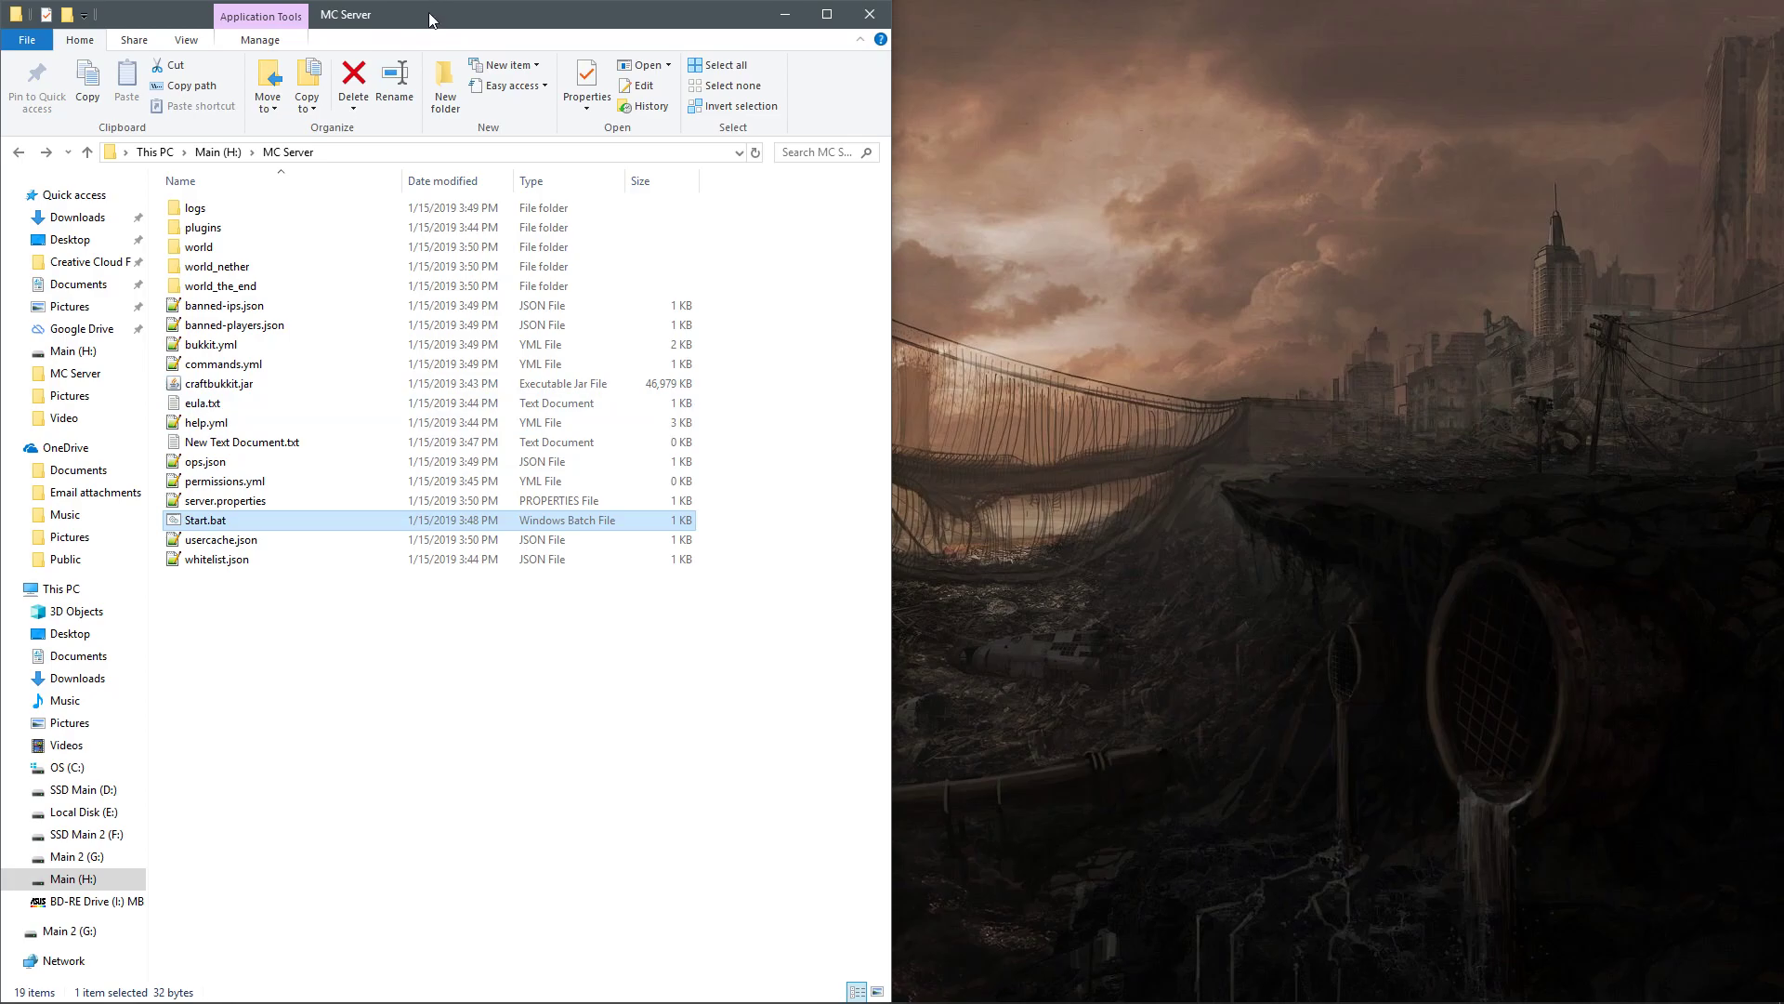
# - Move the MC Server folder window toward the middle of the desktop and switch to Firefox's Bukkit Plugins page
pyautogui.moveTo(431, 19); pyautogui.dragTo(671, 19)
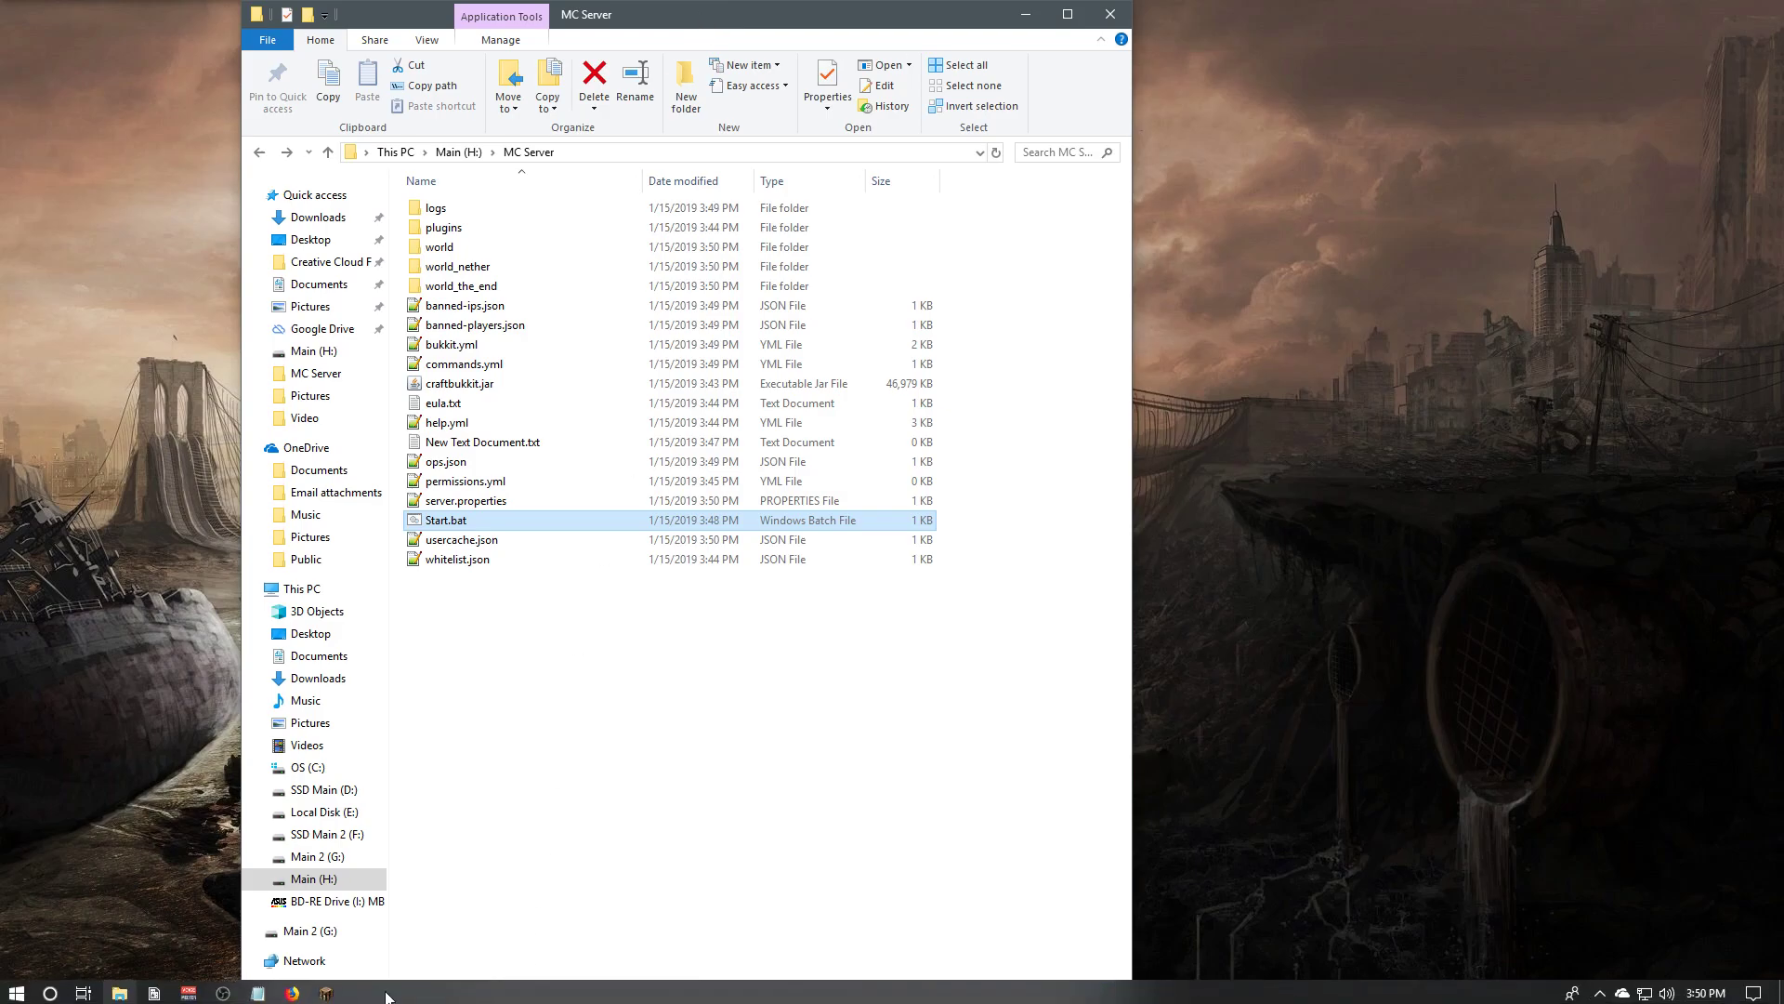
pyautogui.moveTo(261, 989)
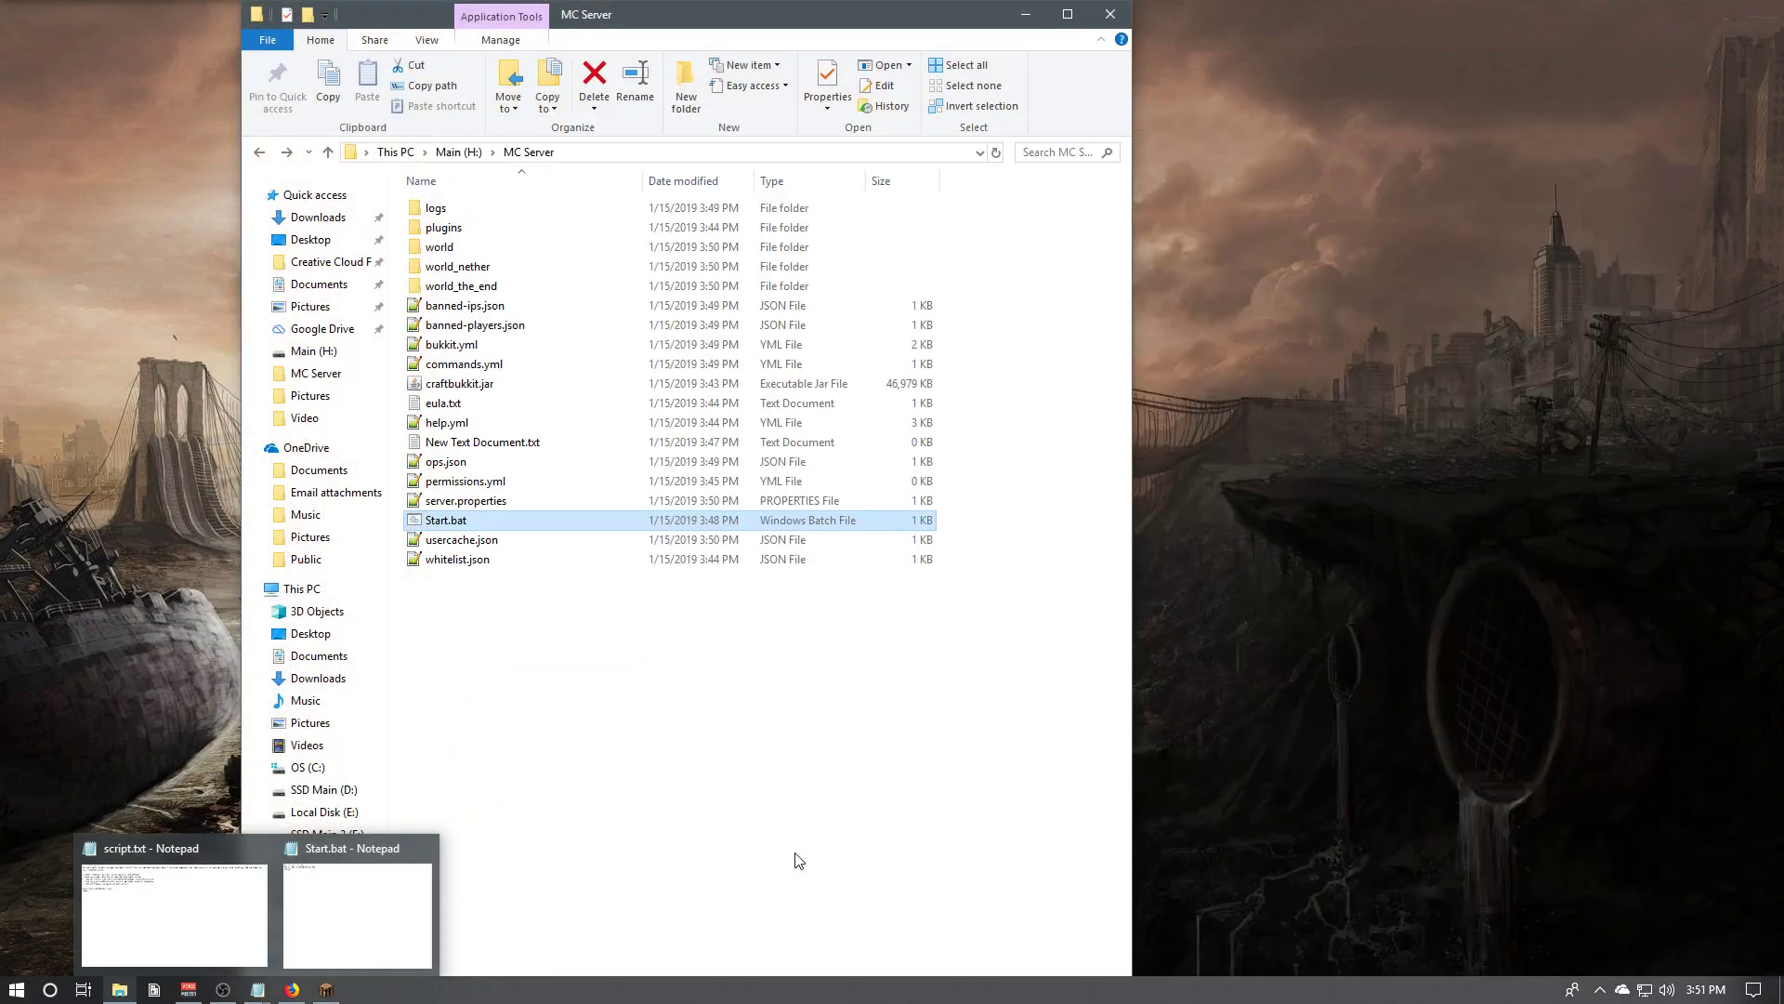
pyautogui.moveTo(107, 994)
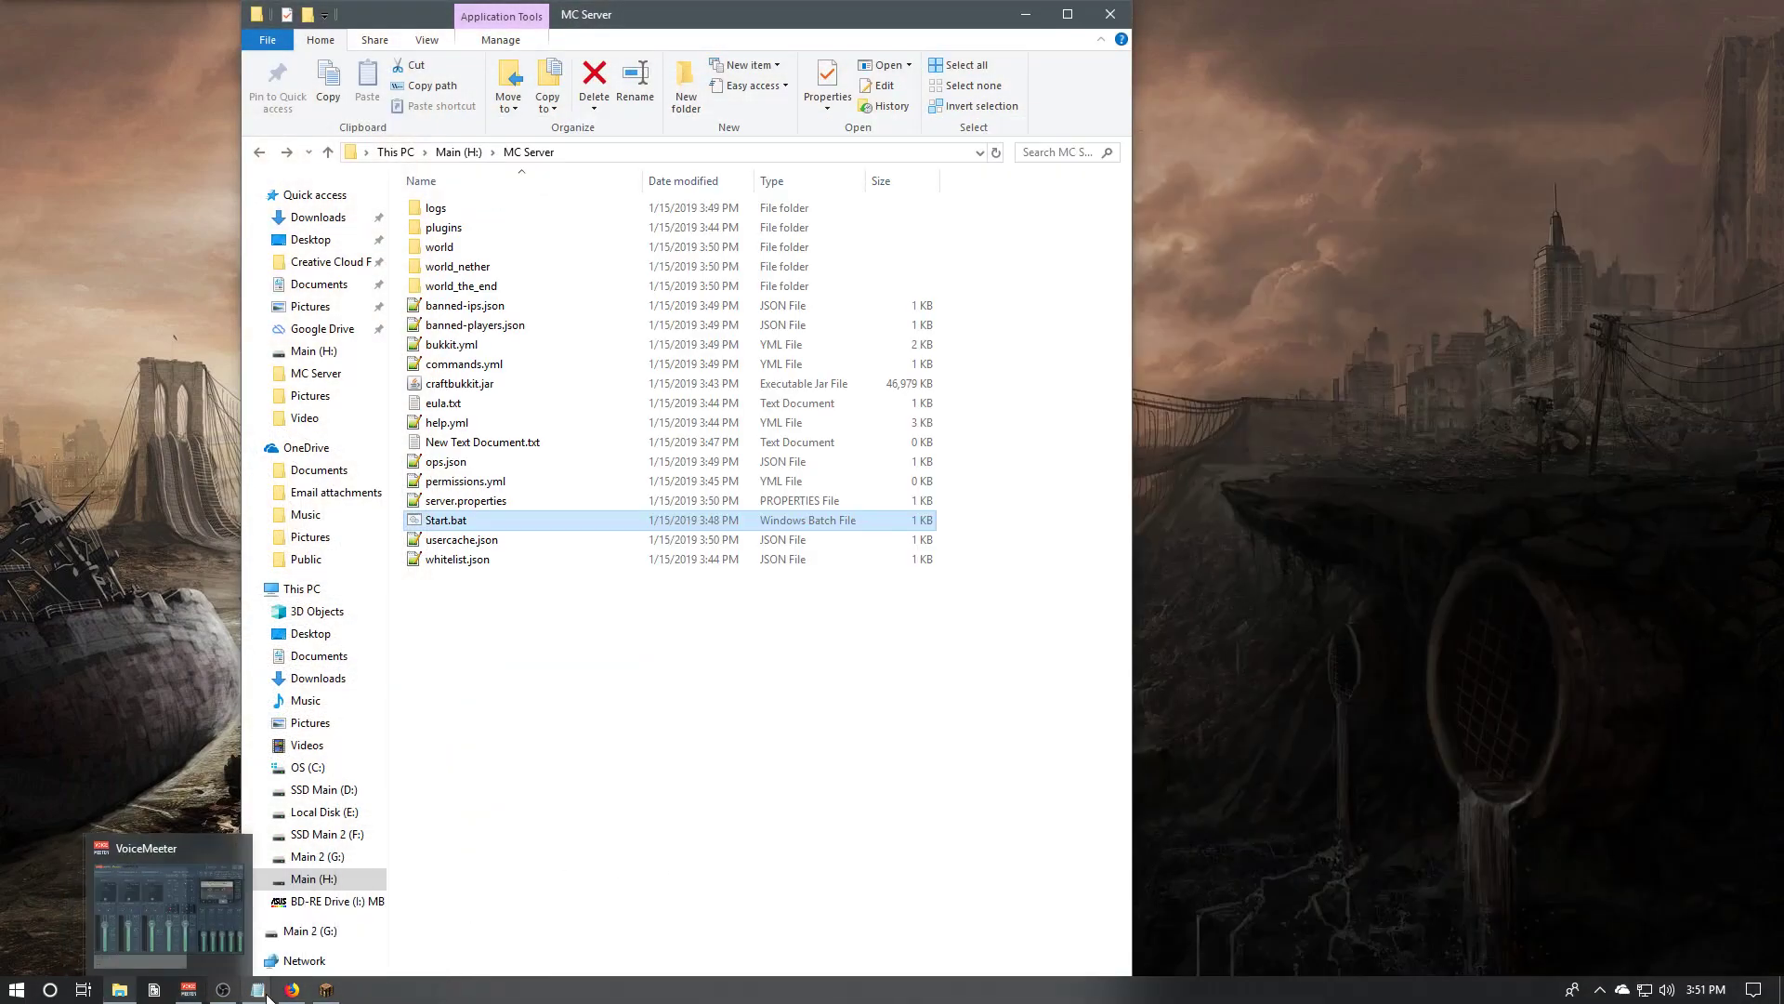
pyautogui.click(293, 901)
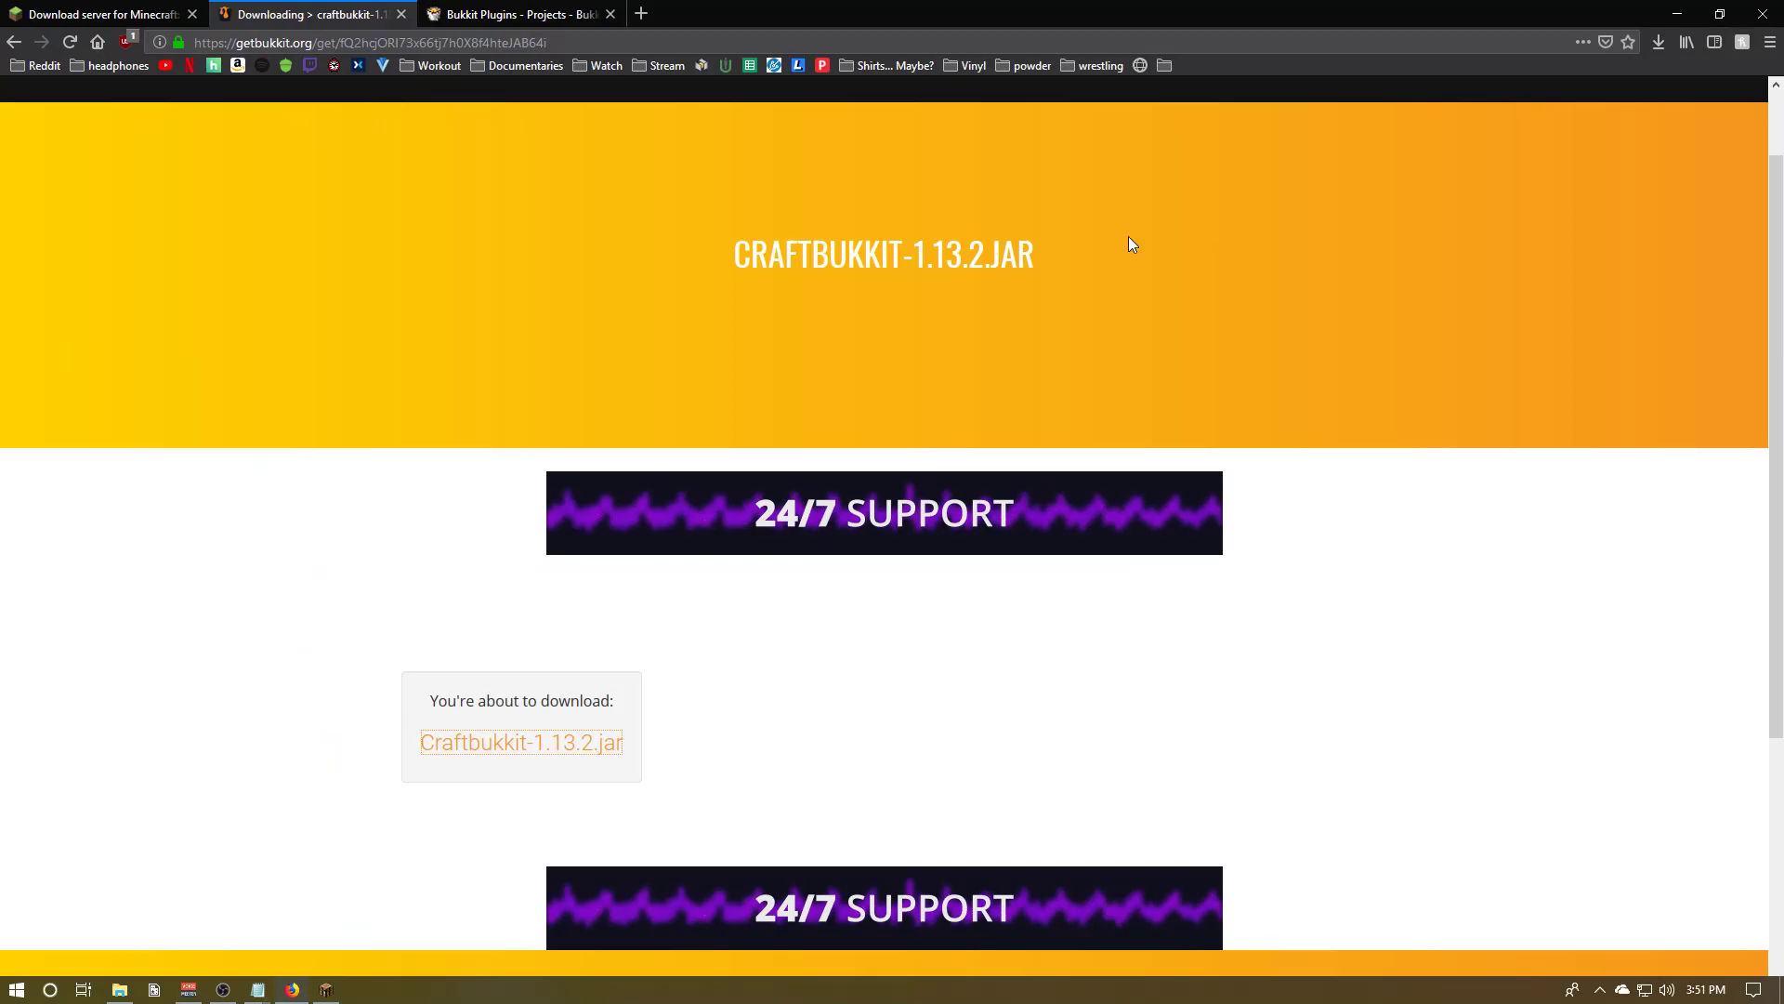
pyautogui.click(490, 17)
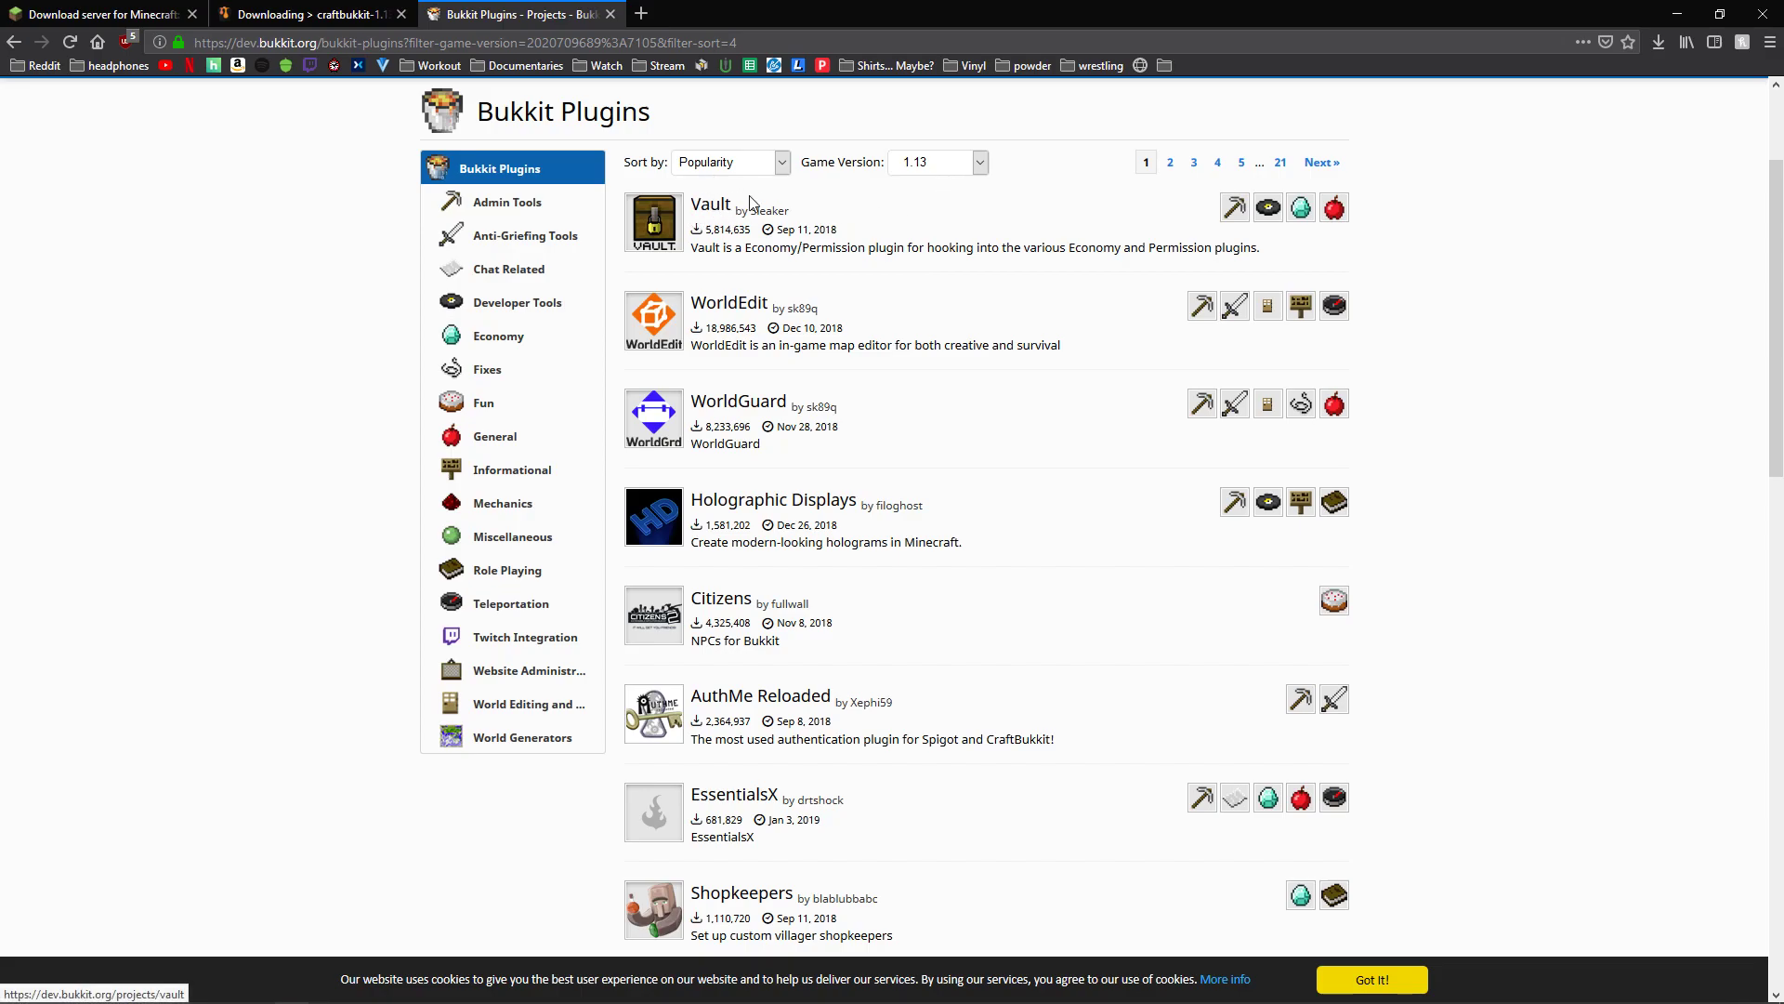
# - Filter the Bukkit plugin list by game version All Versions and browse the results
pyautogui.click(958, 167)
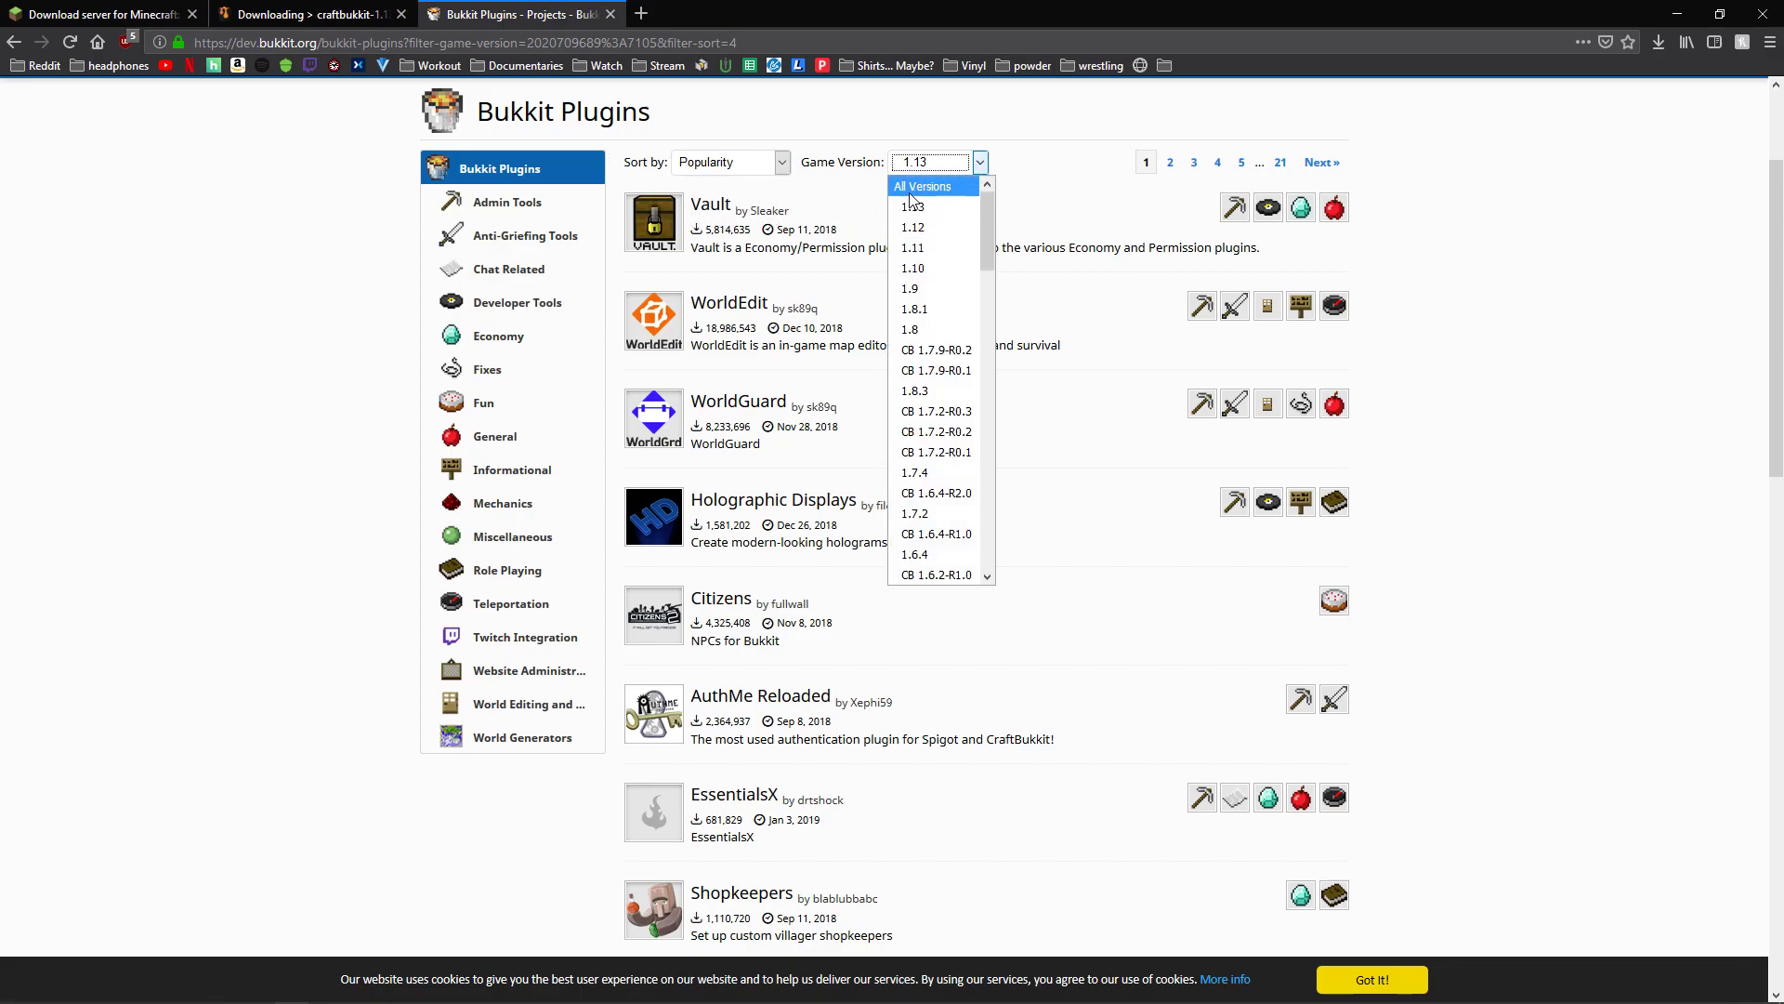
pyautogui.click(907, 176)
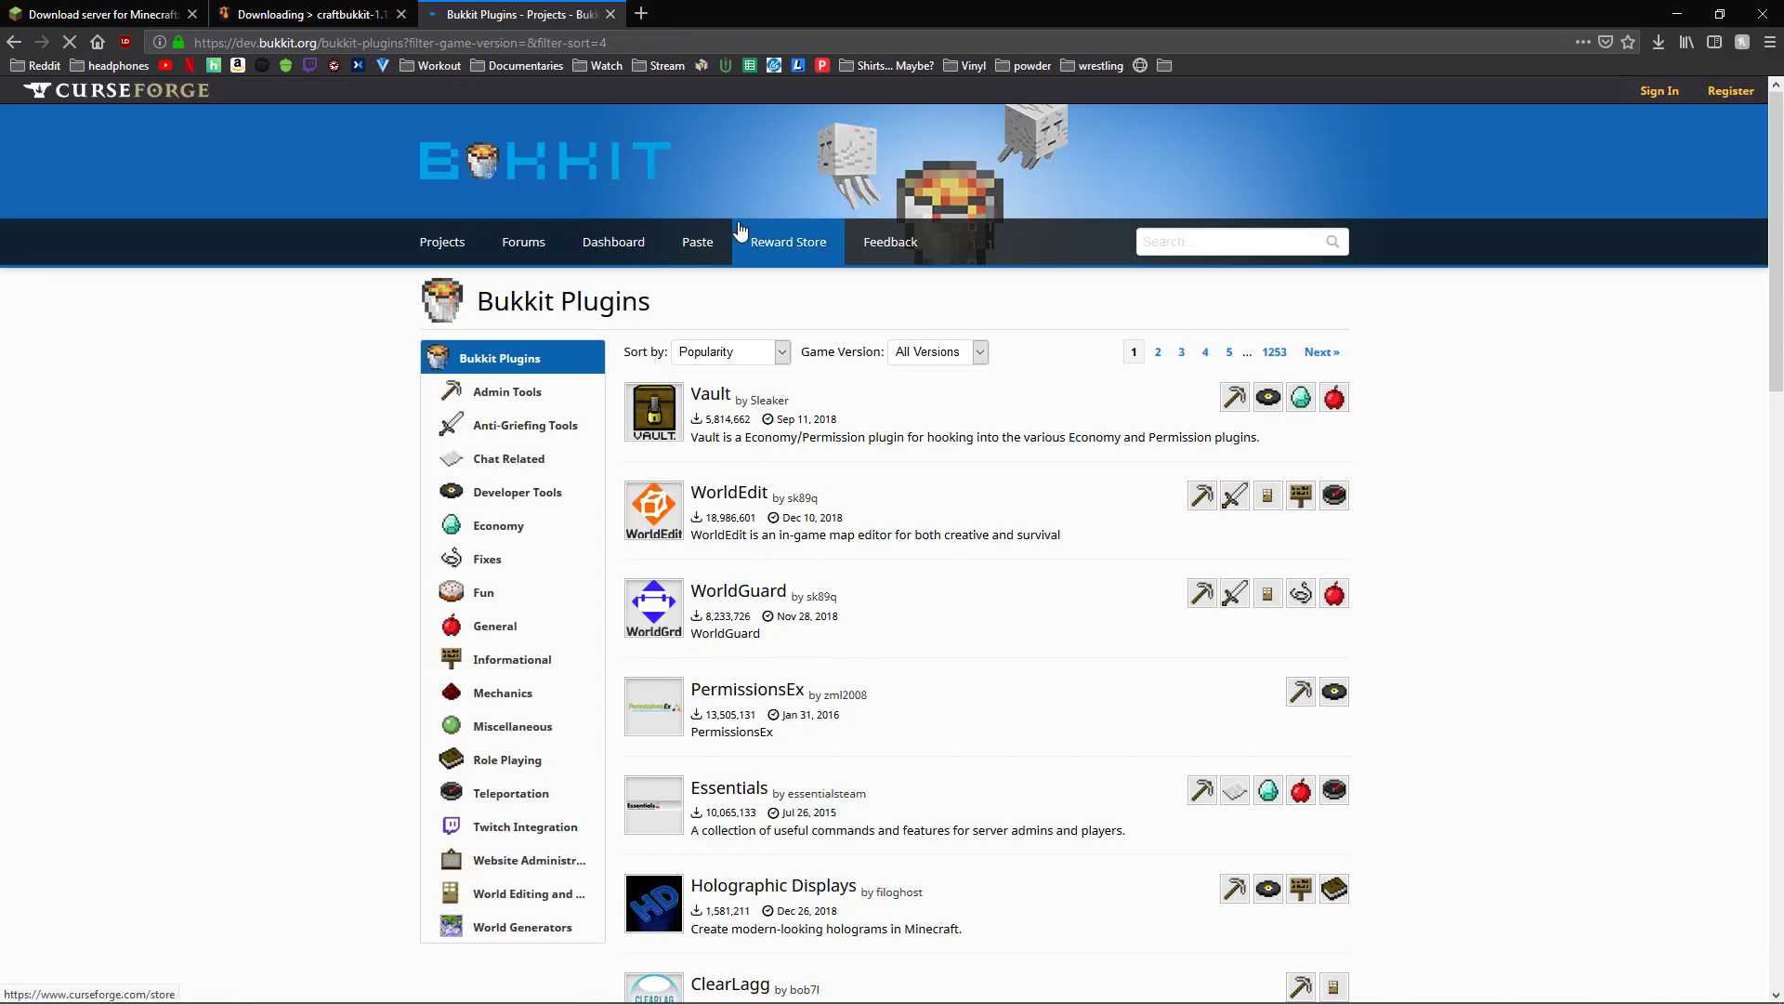
pyautogui.scroll(-12, 600, 505)
pyautogui.scroll(12, 785, 525)
pyautogui.scroll(1, 875, 476)
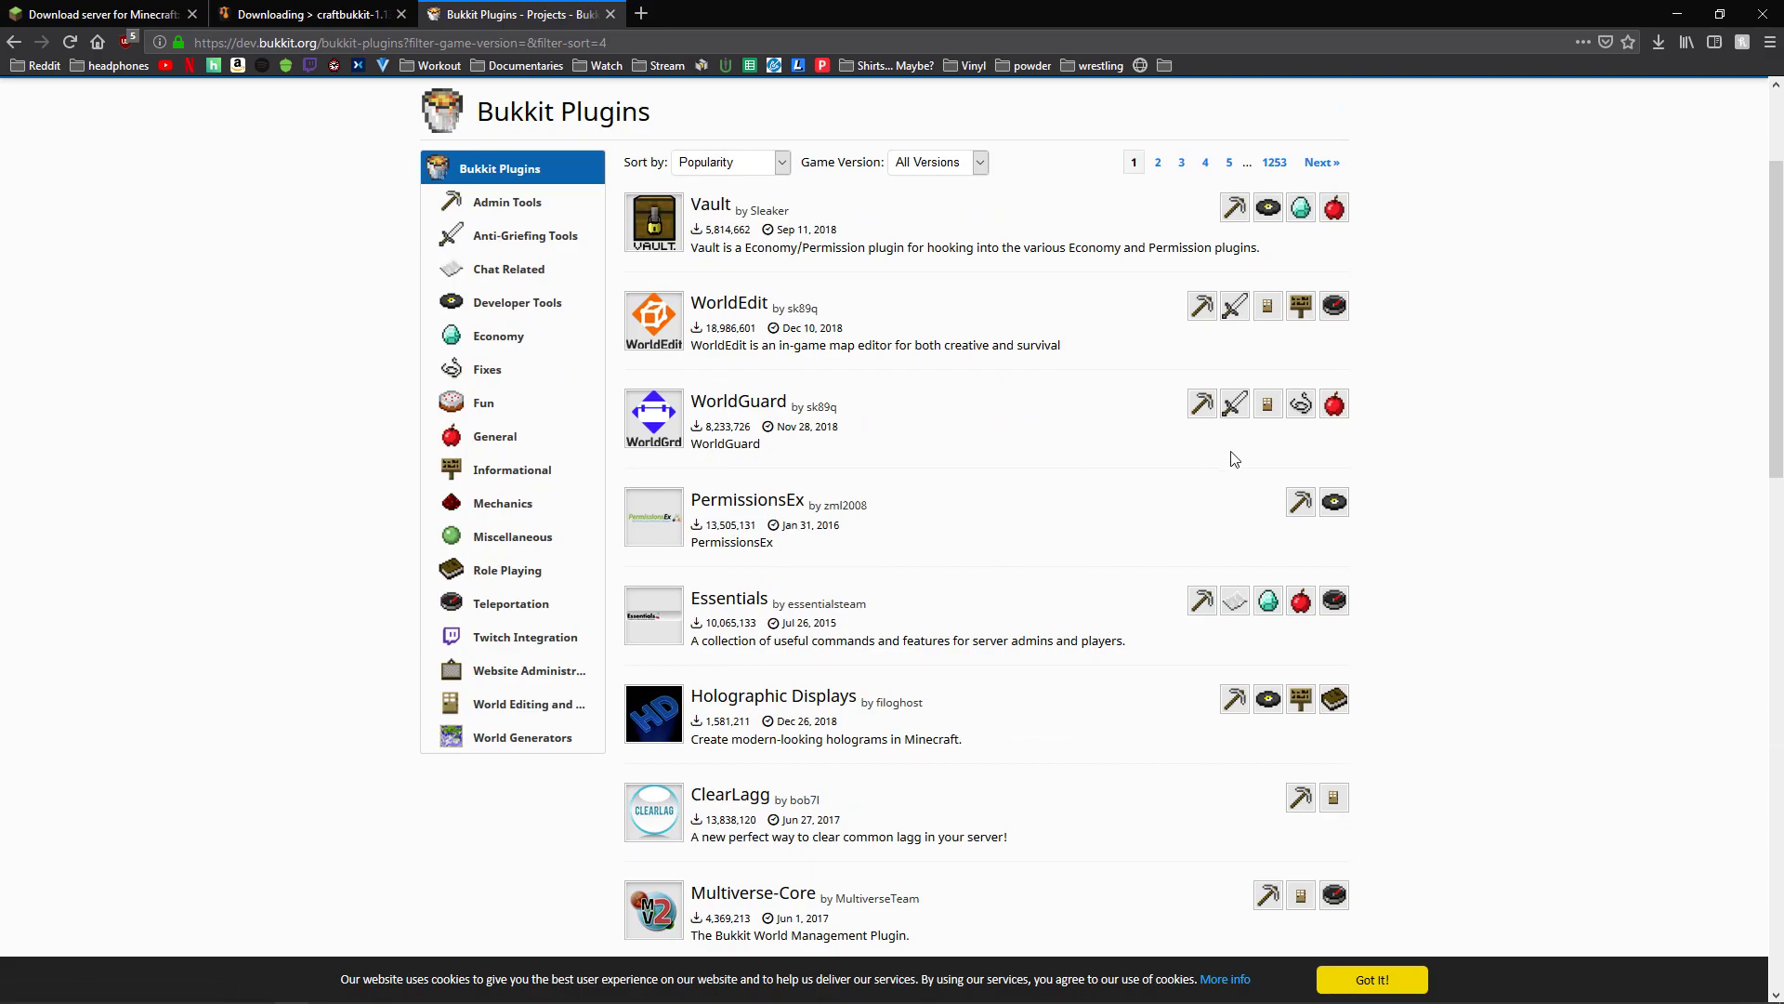
# - Read through the Essentials plugin's overview page and return to the plugin list
pyautogui.click(744, 602)
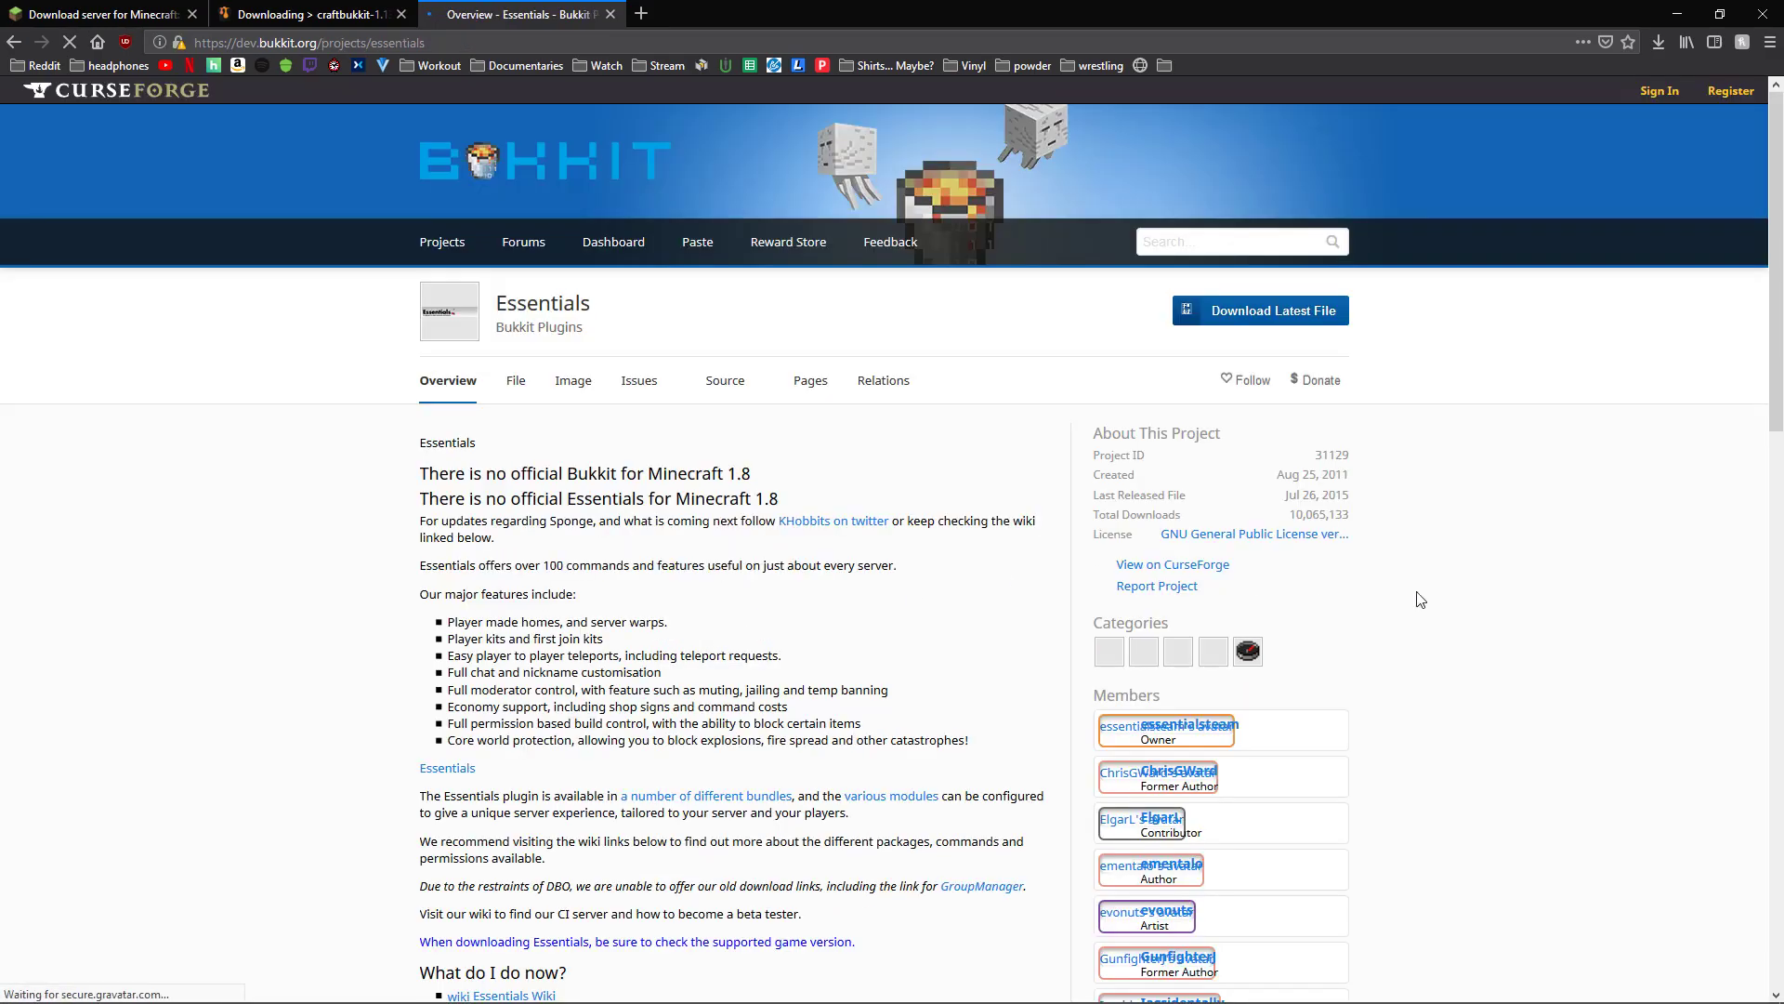
pyautogui.scroll(-5, 1382, 589)
pyautogui.scroll(-5, 1311, 685)
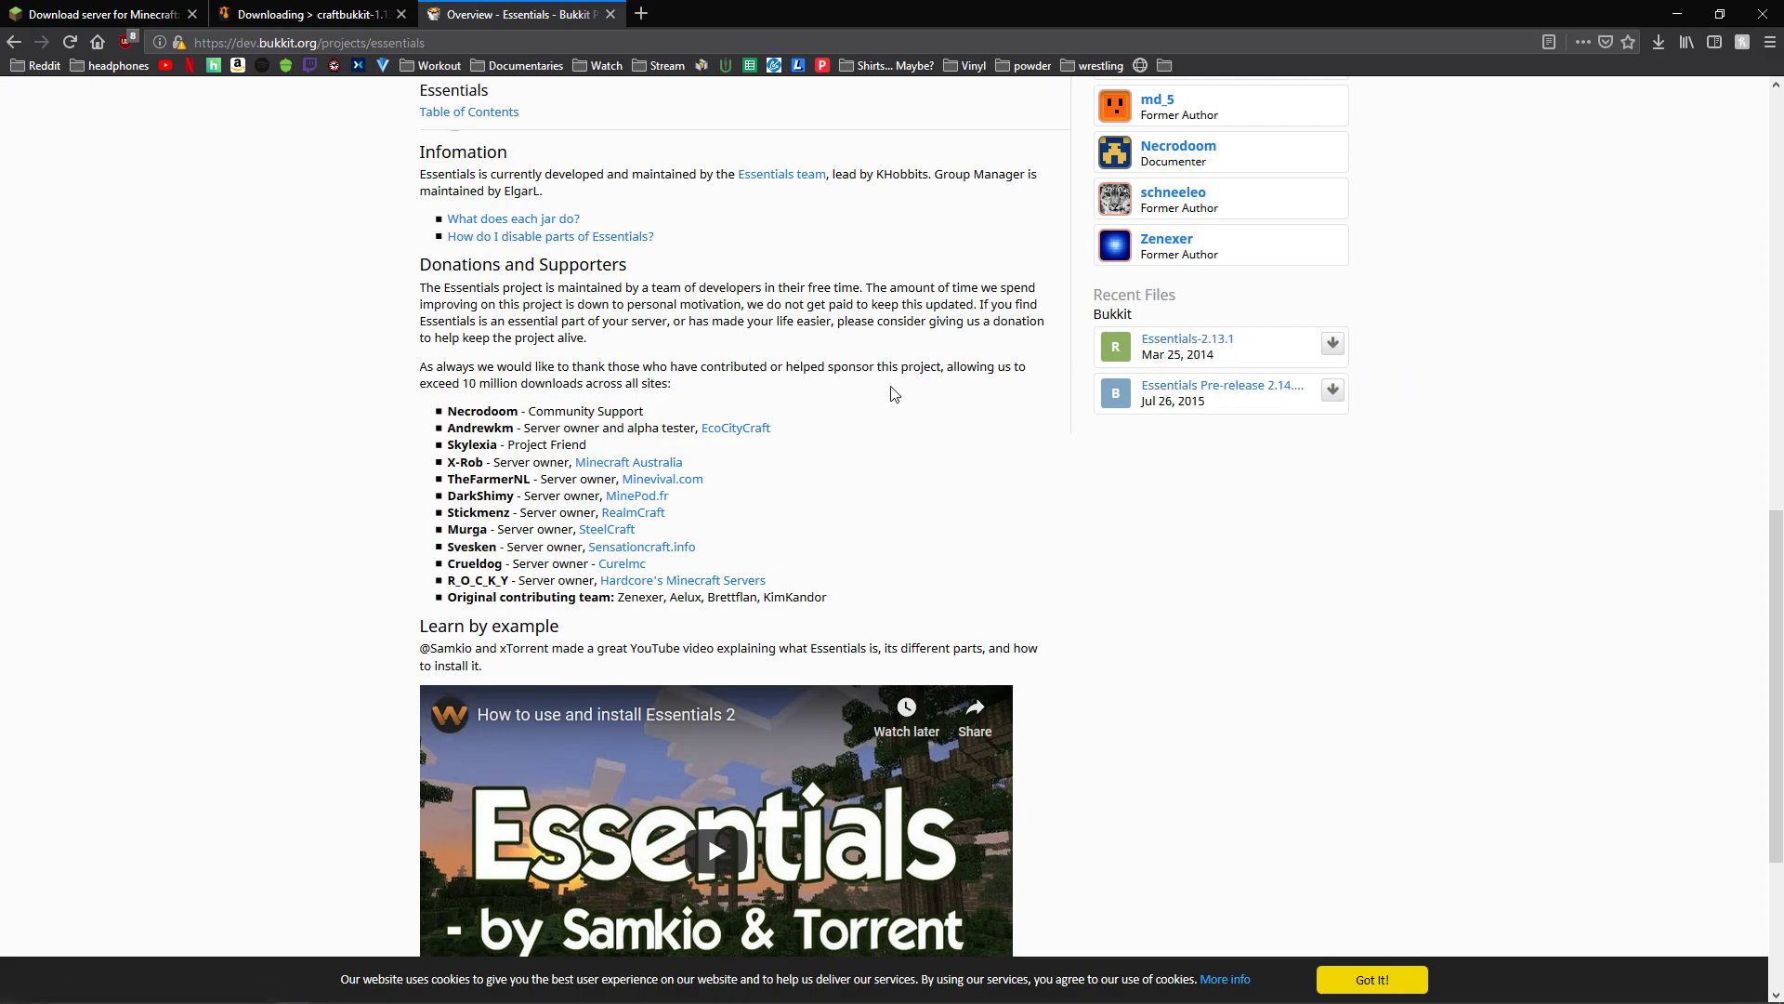
pyautogui.scroll(8, 730, 320)
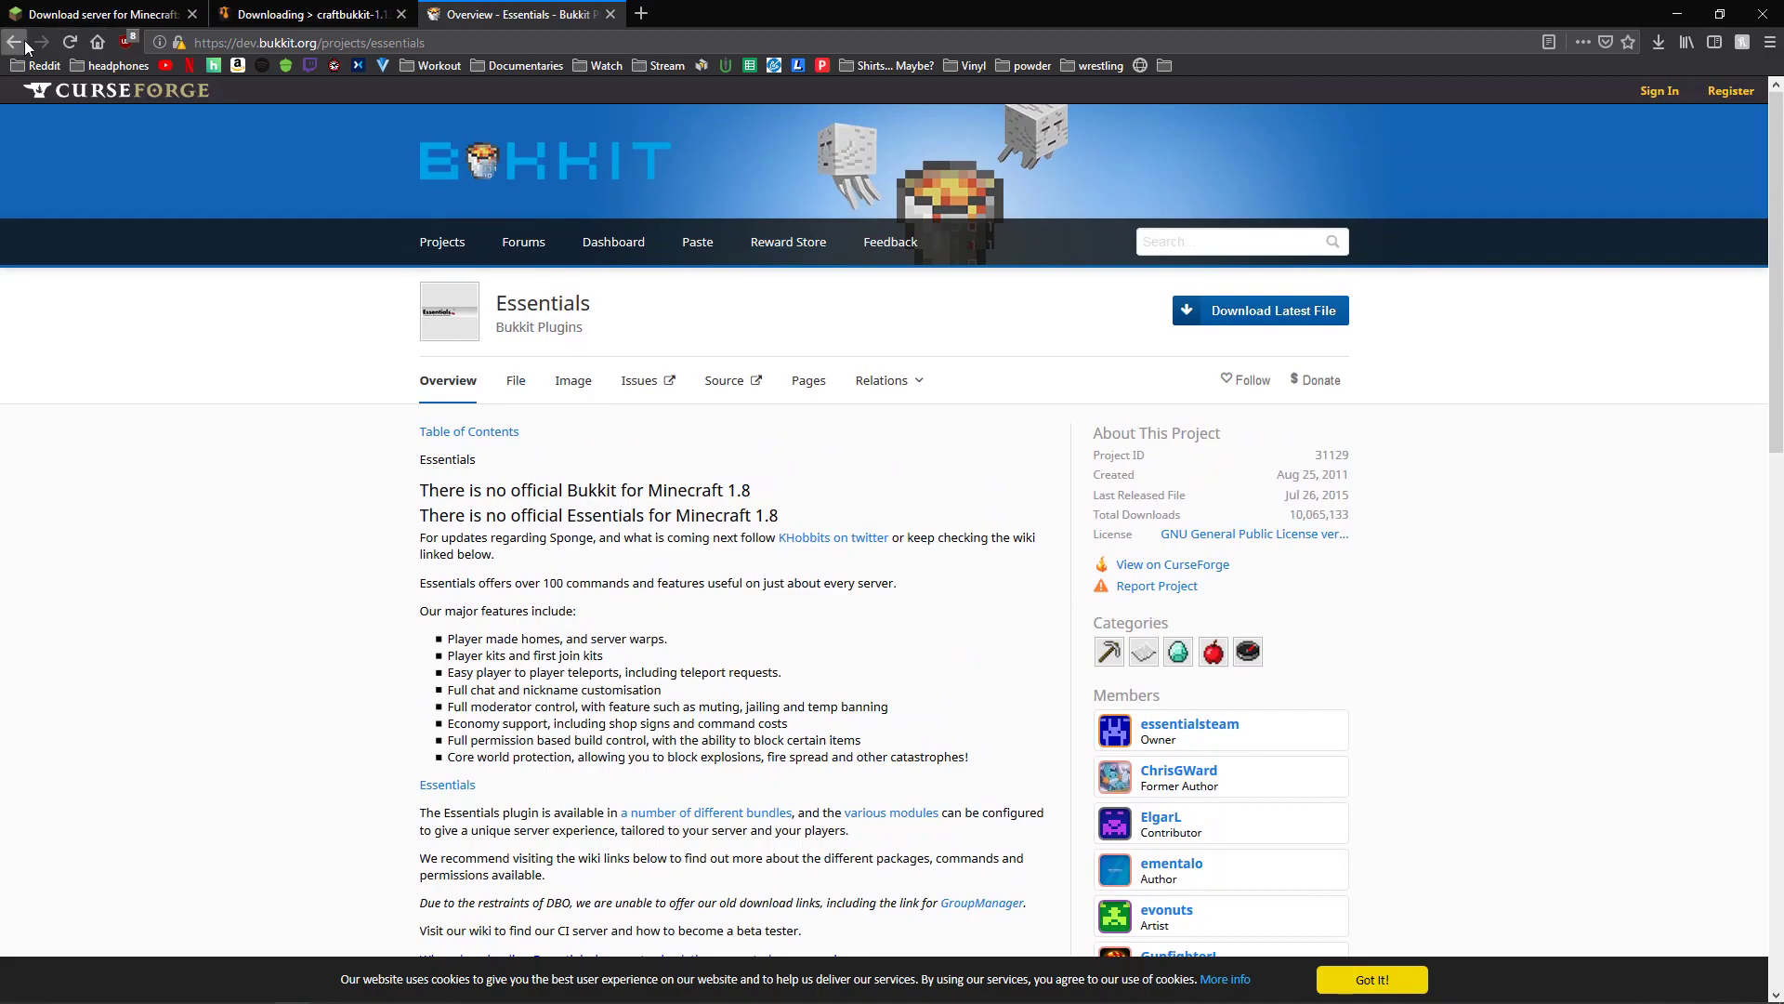
pyautogui.click(14, 42)
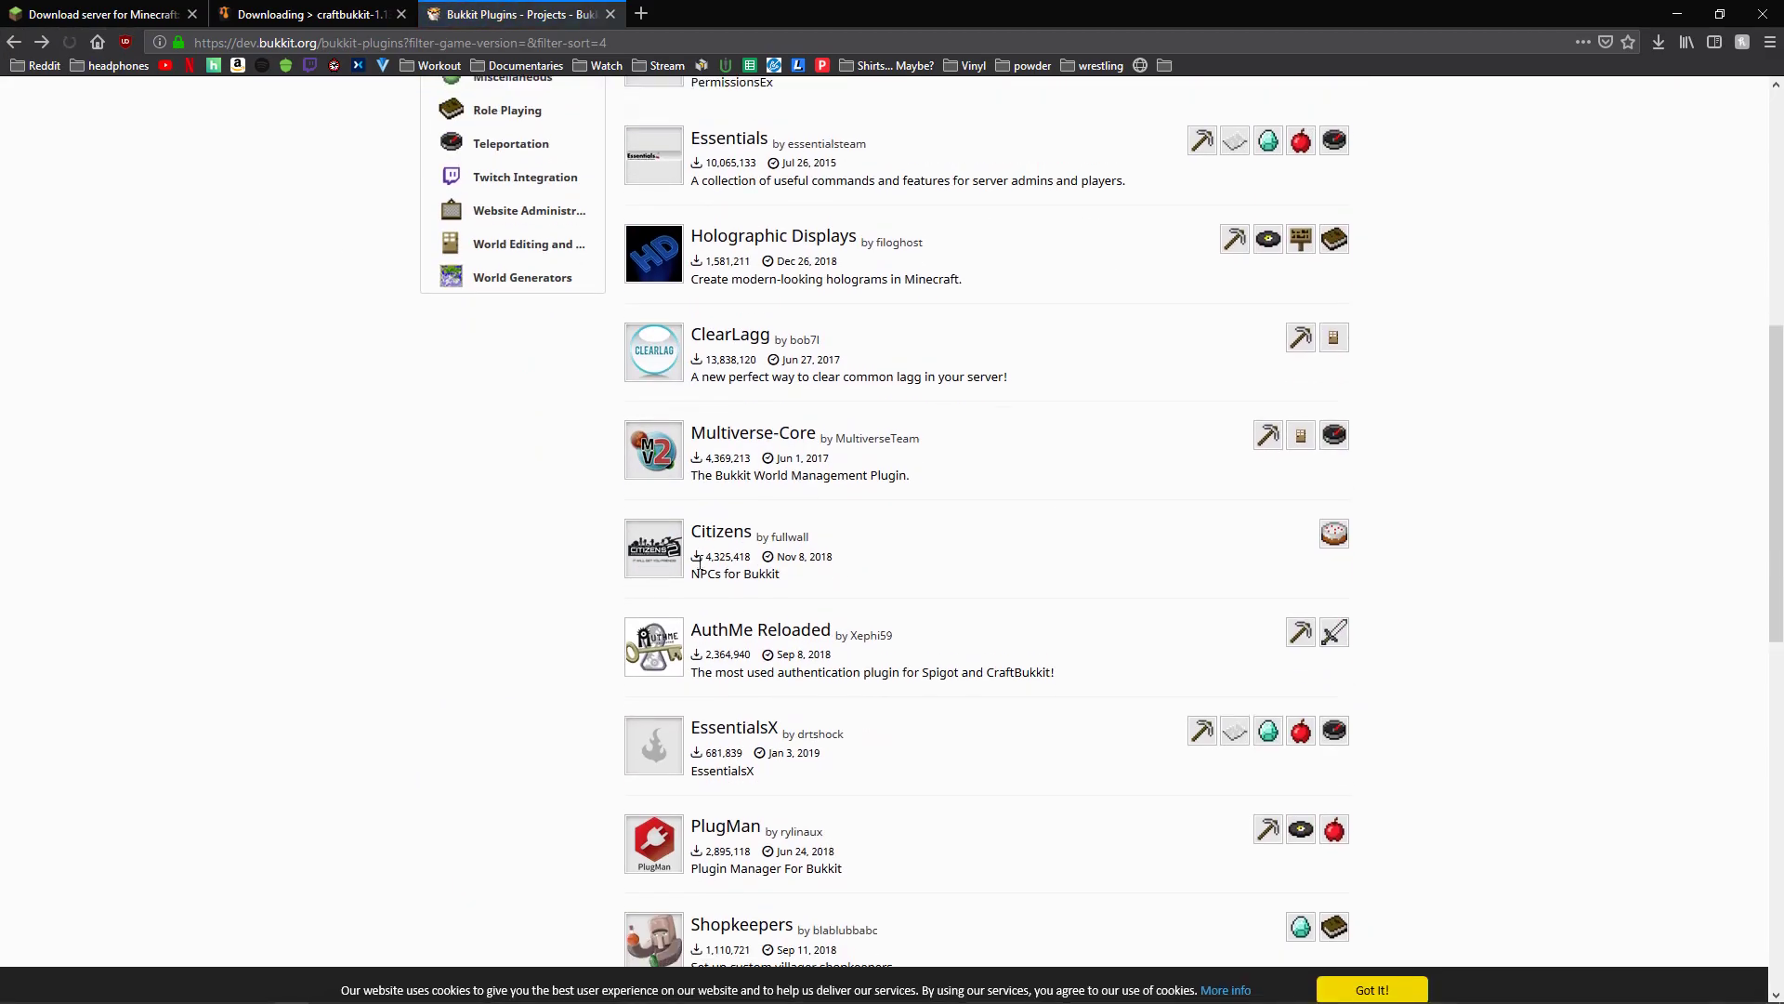
# - Filter the Bukkit plugin list by game version 1.13
pyautogui.scroll(4, 700, 561)
pyautogui.scroll(3, 735, 521)
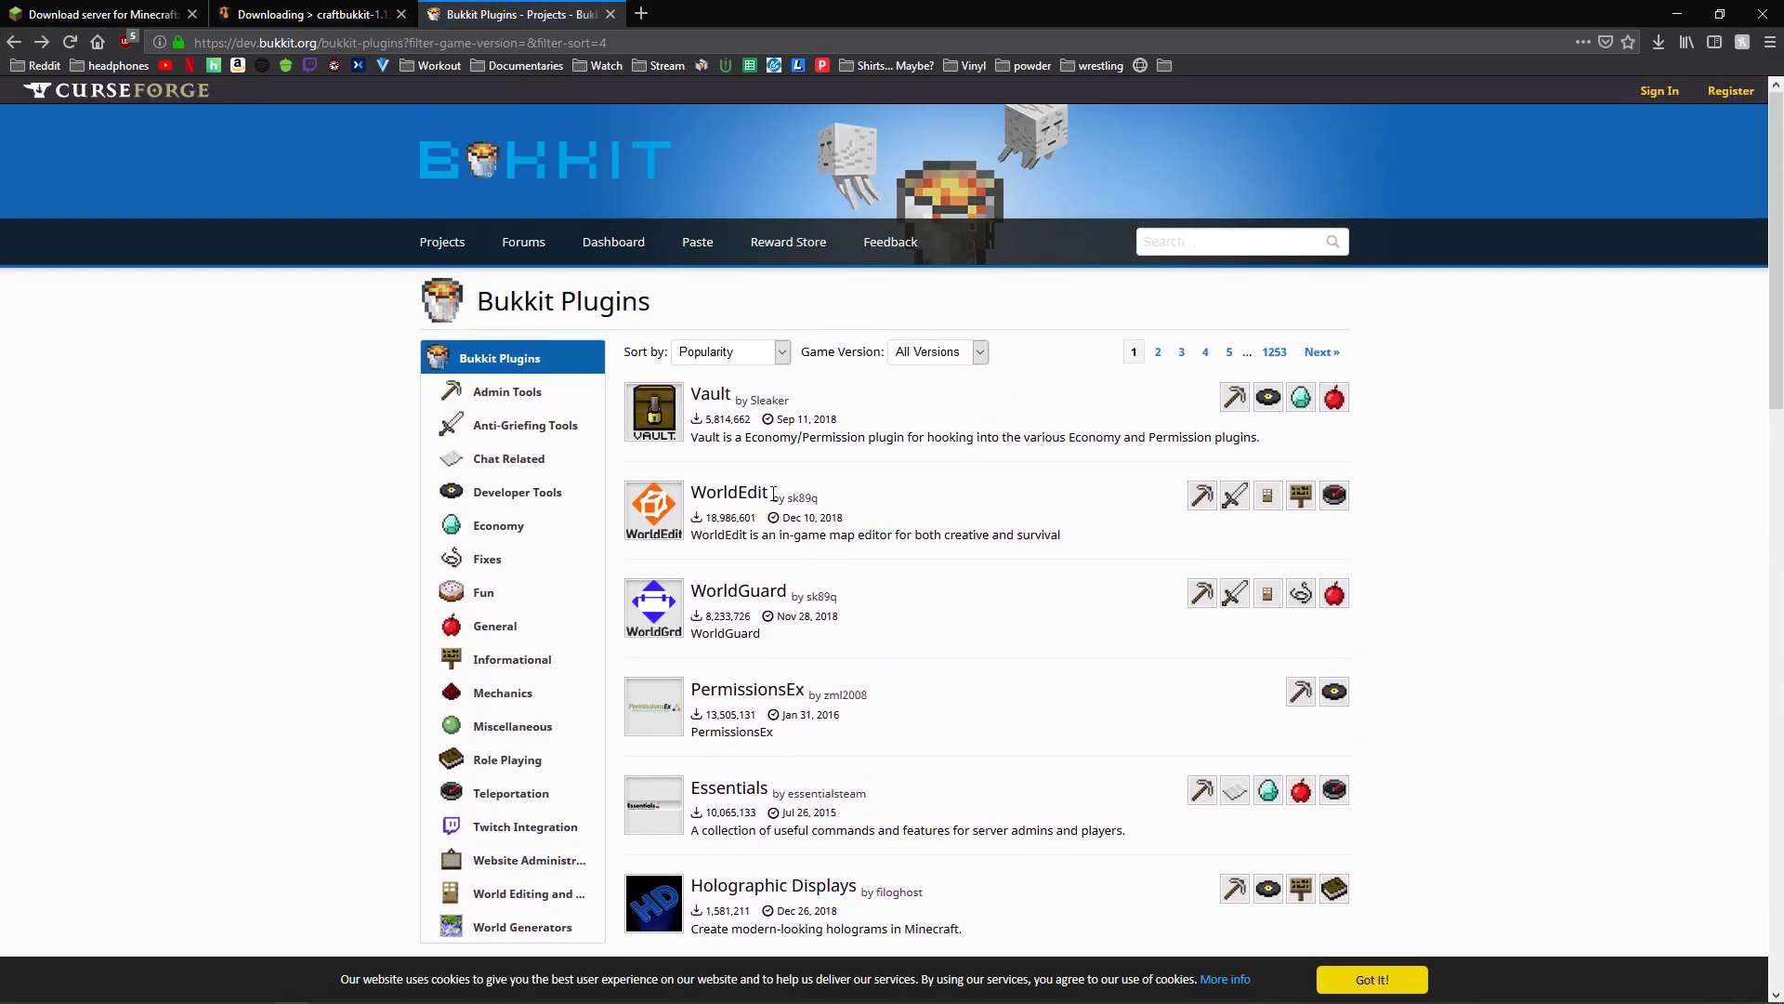
pyautogui.click(979, 354)
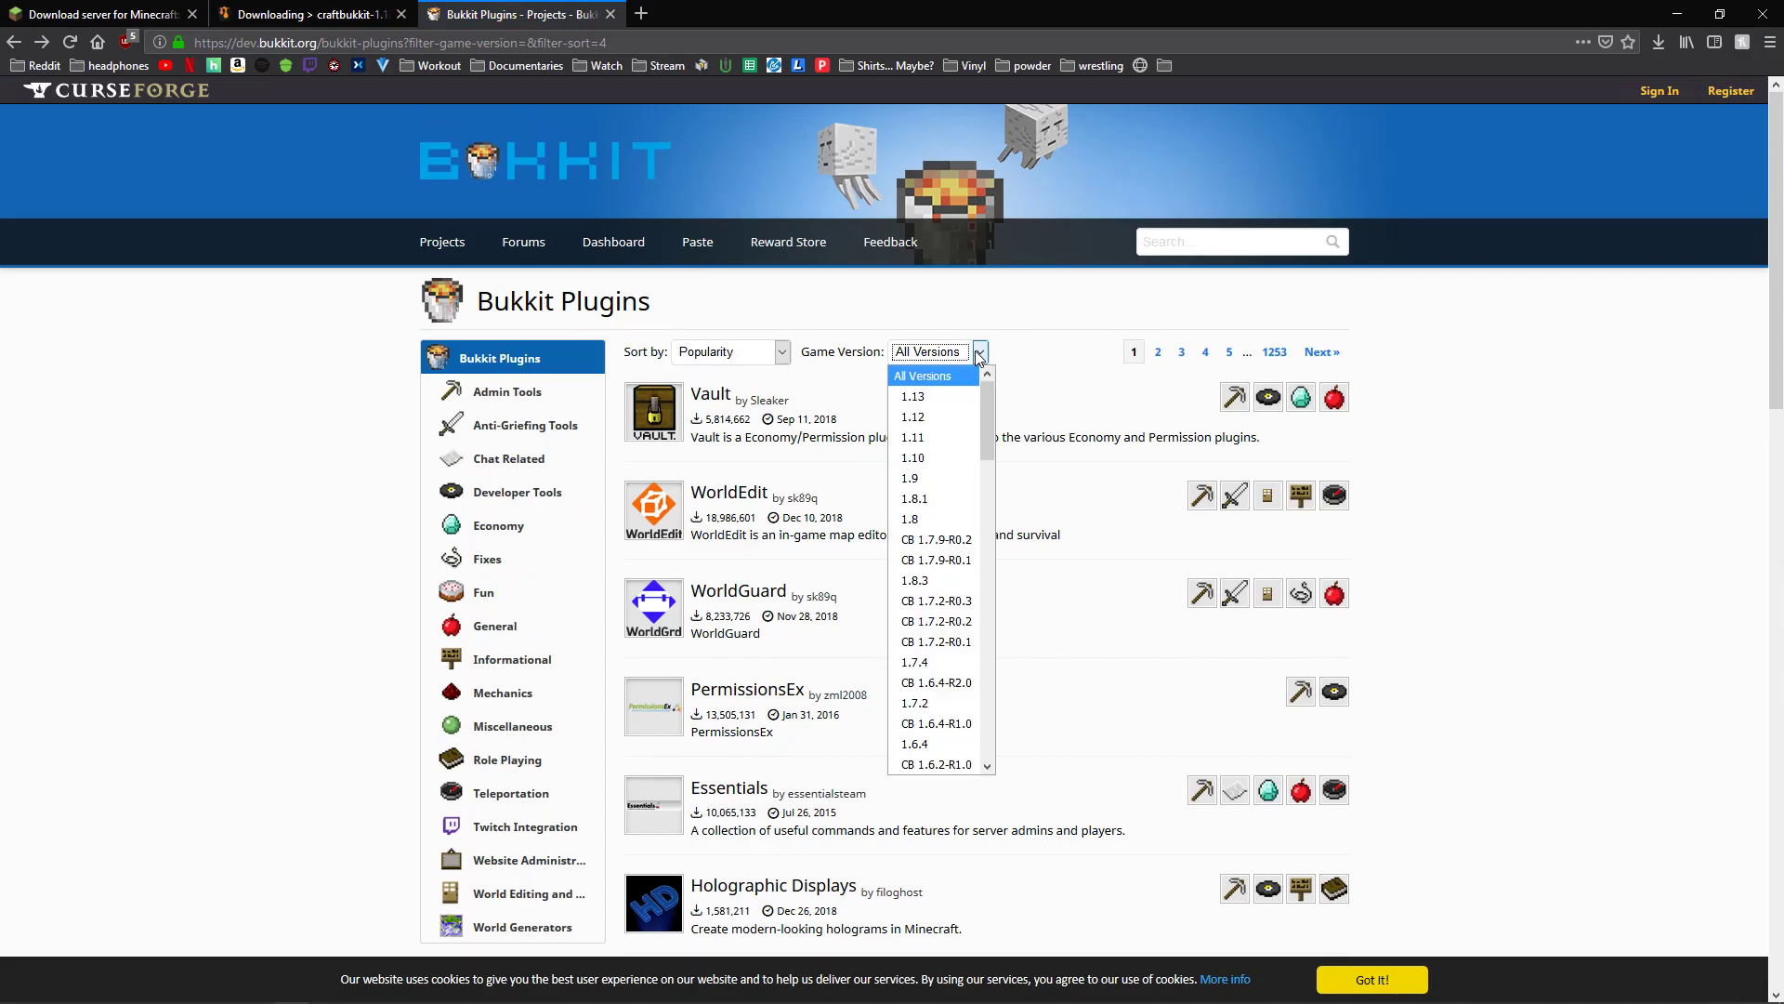
pyautogui.click(923, 396)
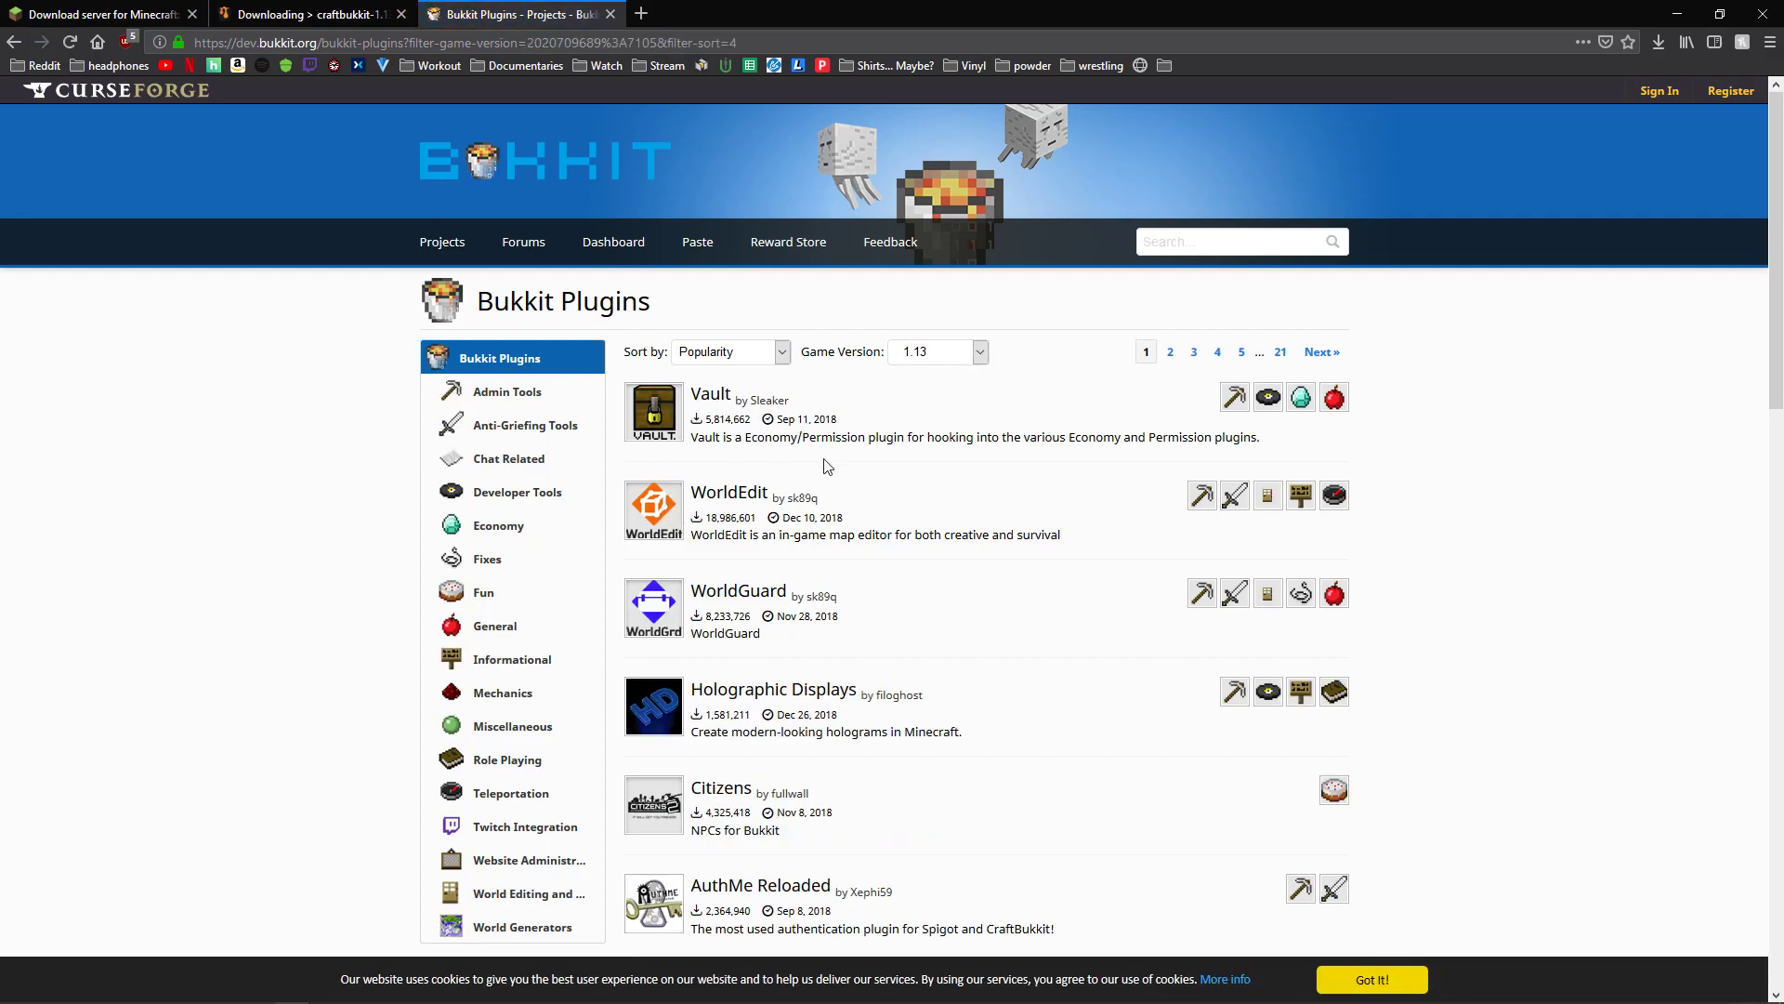
# - Browse the 1.13 plugins, open the WorldEdit project, and show its list of downloadable files
pyautogui.scroll(-10, 828, 465)
pyautogui.scroll(6, 801, 618)
pyautogui.scroll(7, 956, 655)
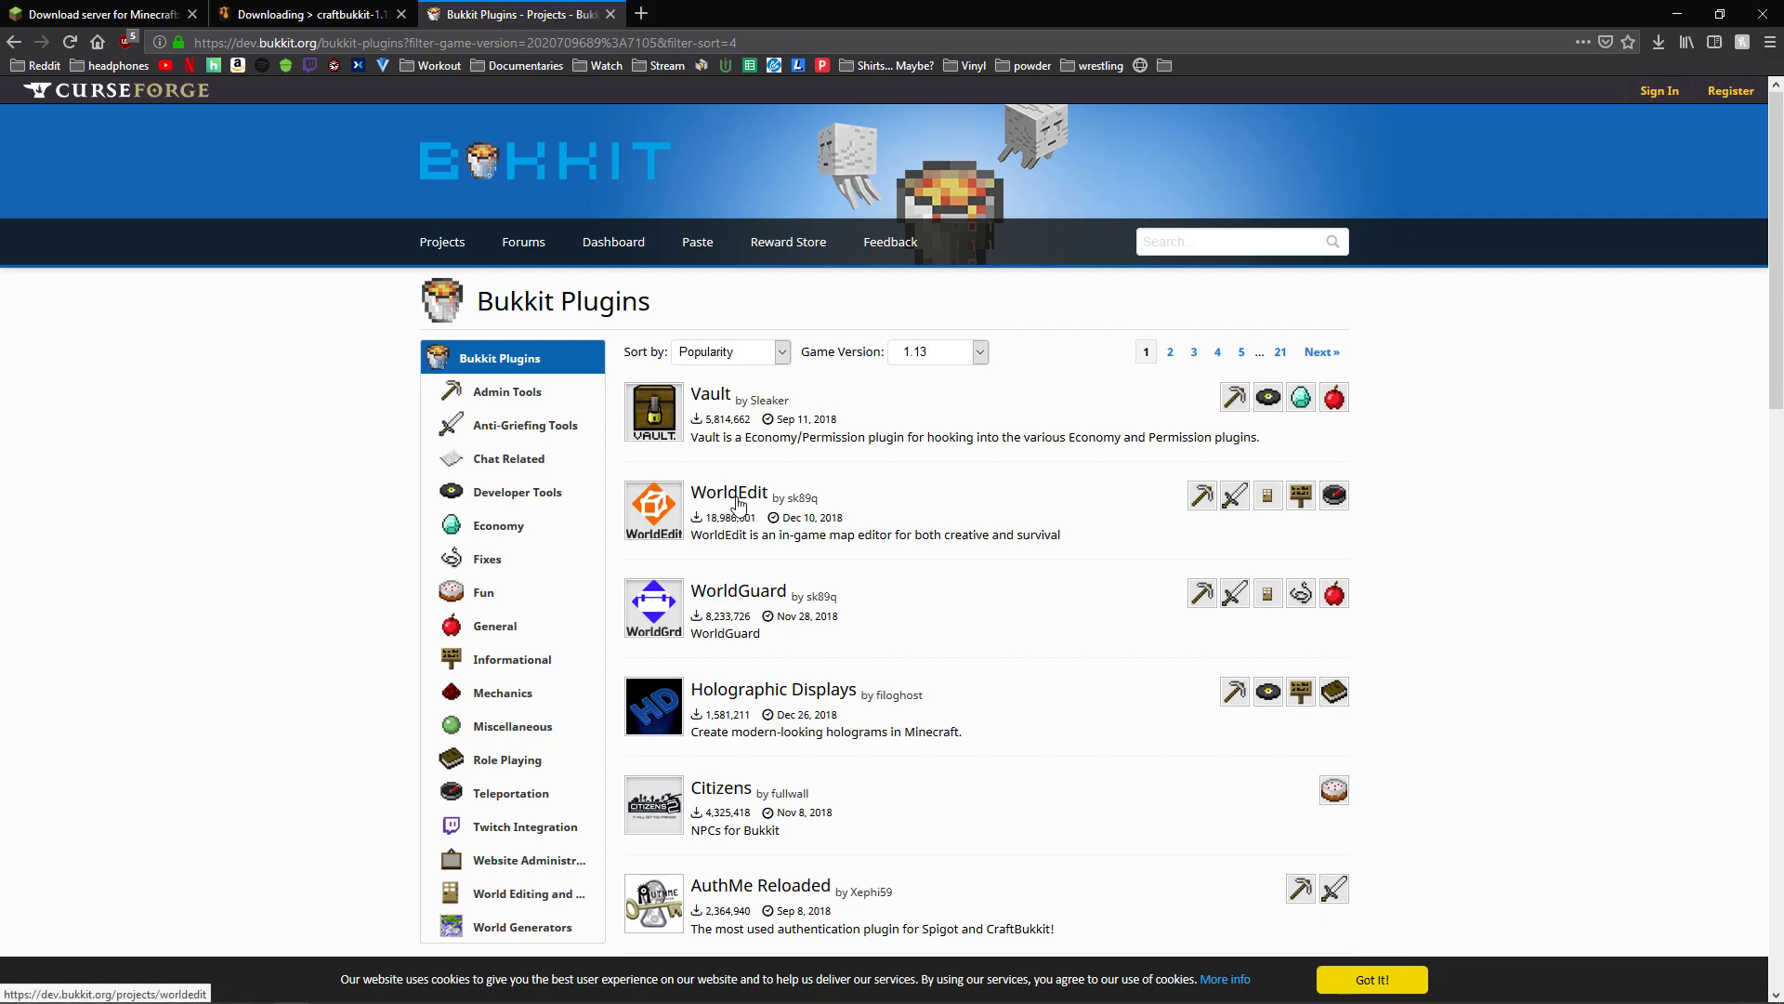
pyautogui.scroll(-4, 738, 504)
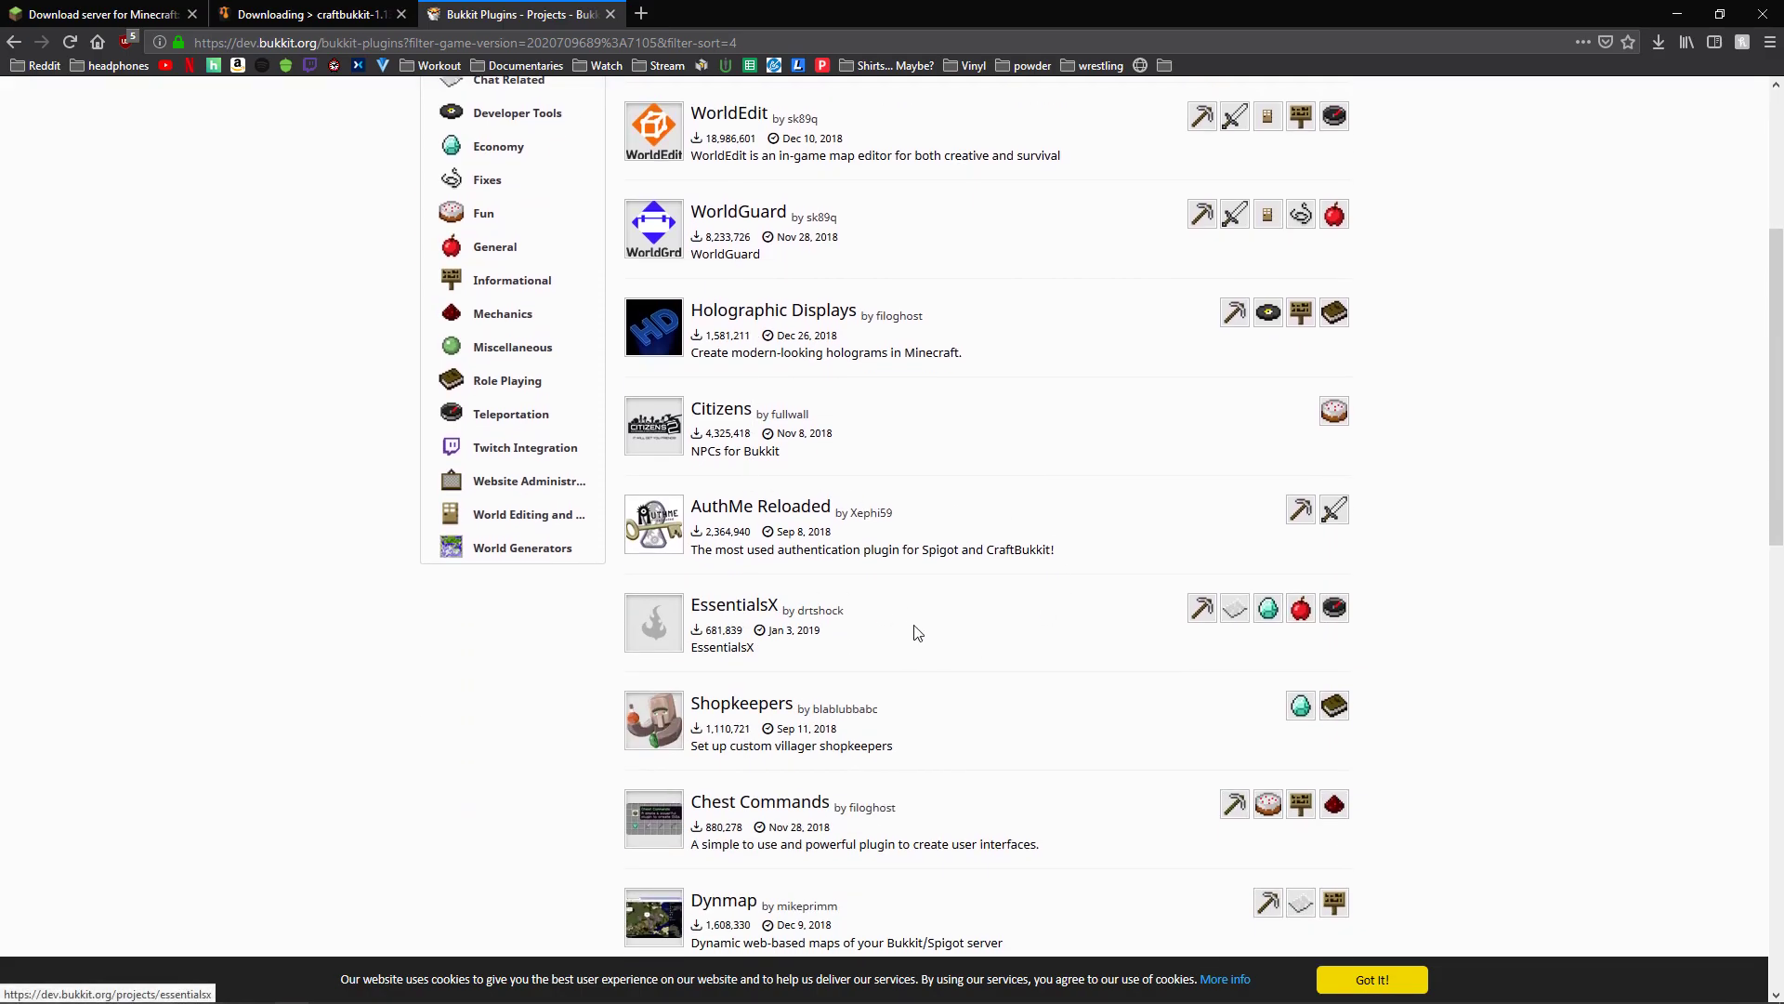
pyautogui.scroll(4, 804, 552)
pyautogui.click(727, 494)
pyautogui.scroll(-4, 1092, 581)
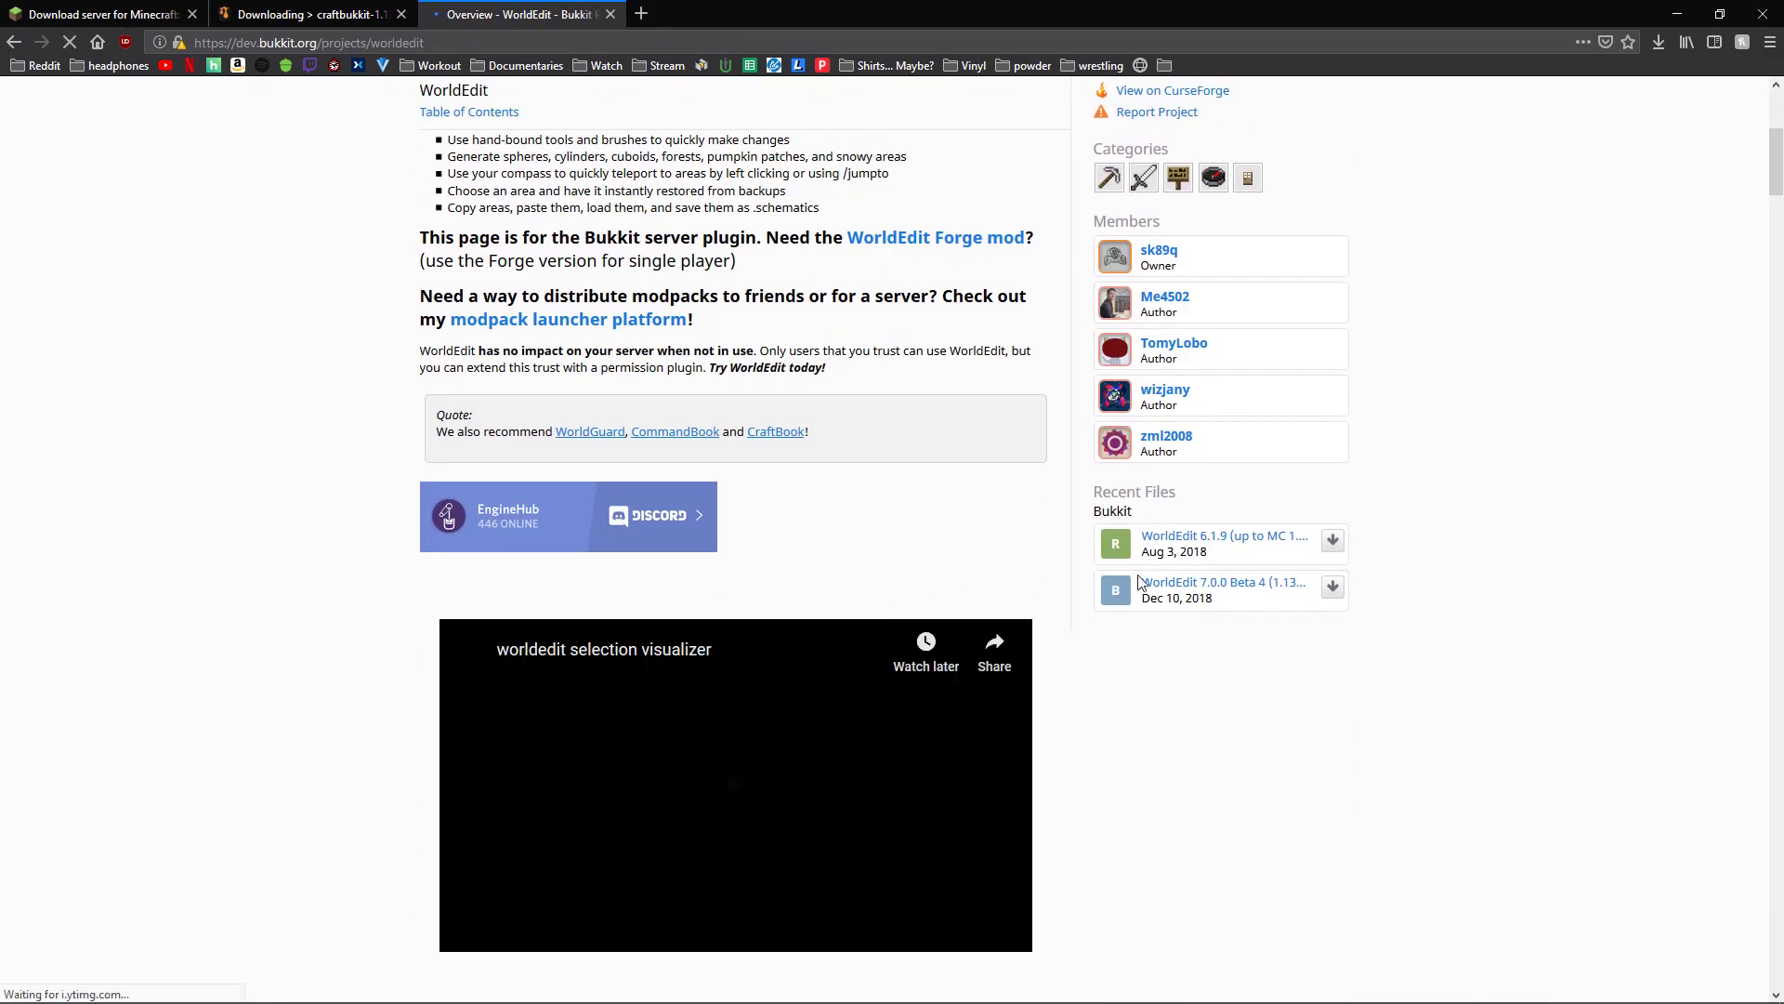
pyautogui.scroll(5, 697, 430)
pyautogui.click(516, 383)
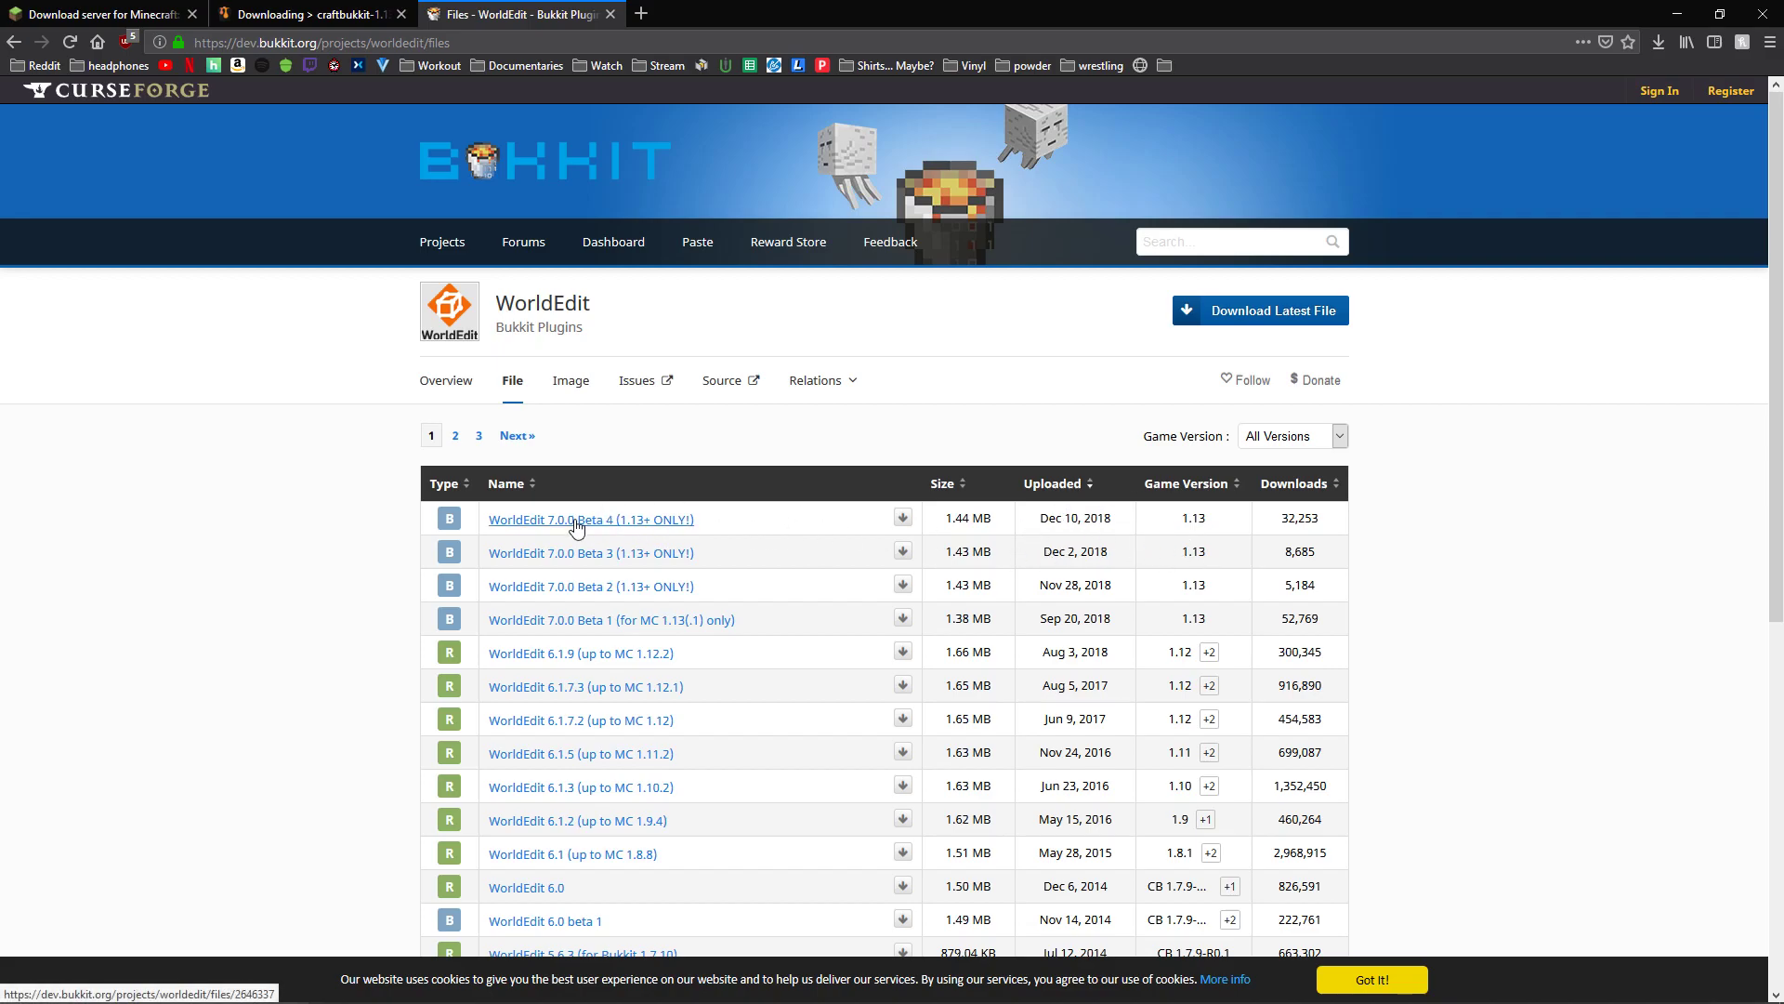
# - Download the WorldEdit 7.0.0 Beta 4 (1.13+ ONLY!) jar and show it in its download folder
pyautogui.click(902, 518)
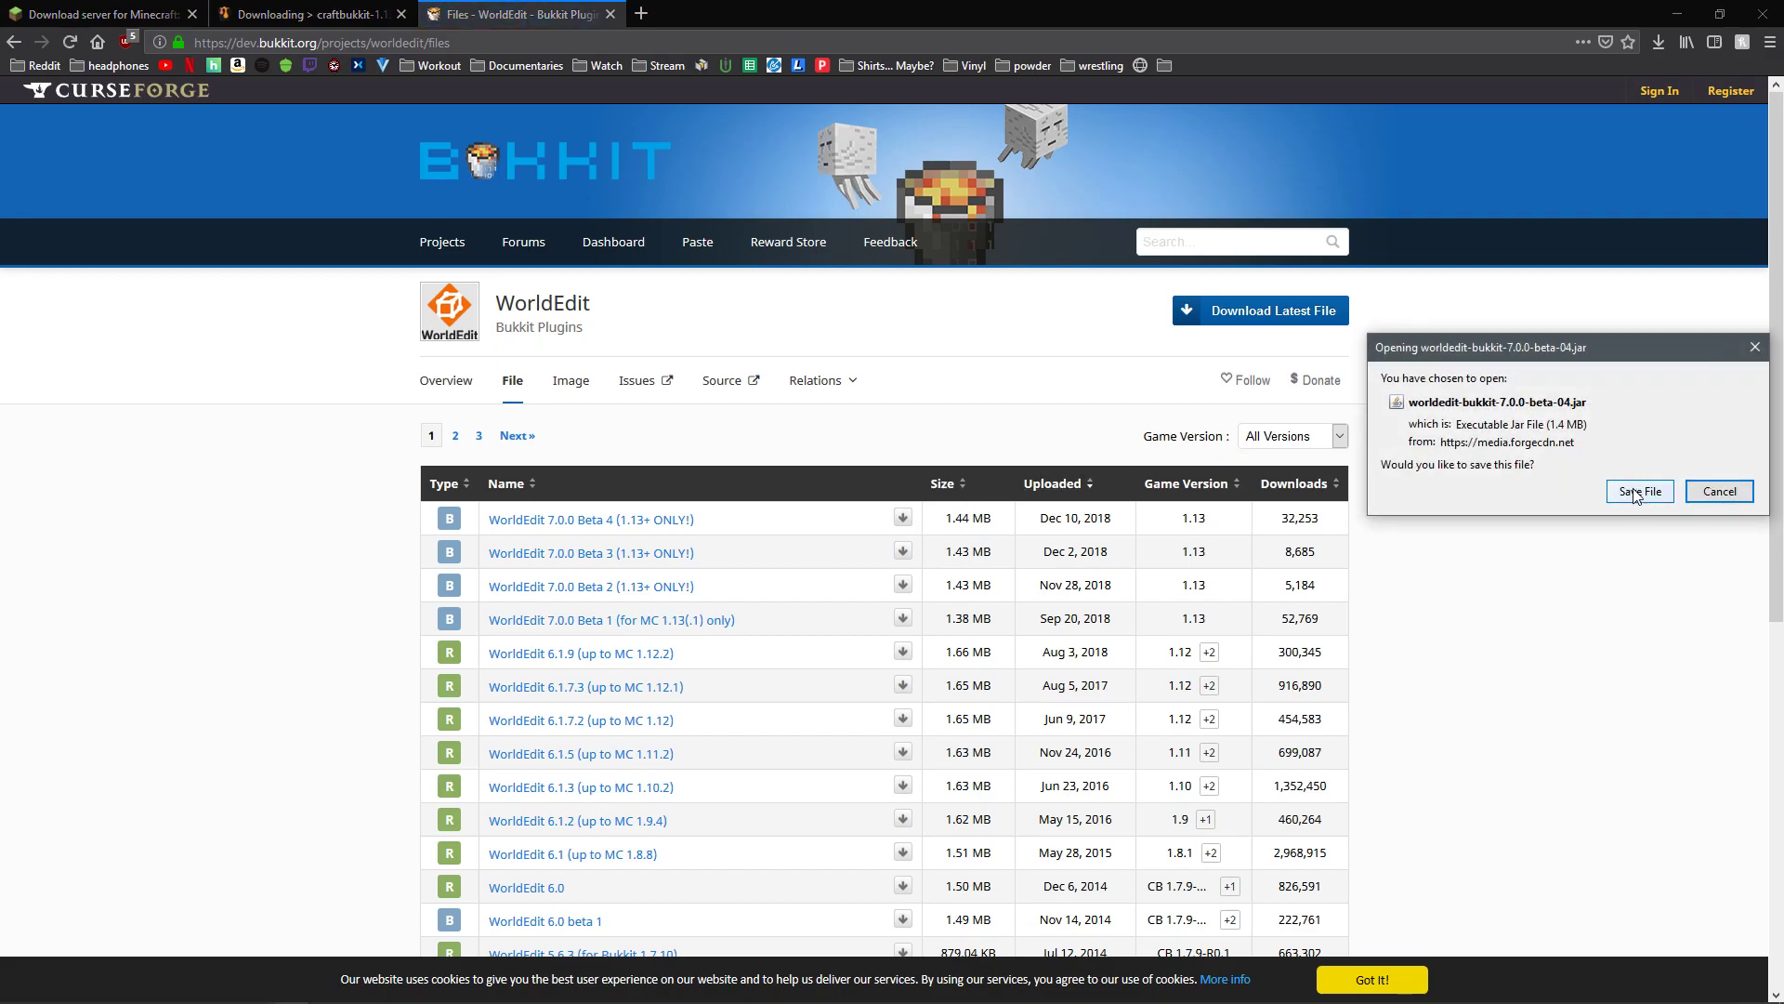
pyautogui.click(1635, 493)
pyautogui.click(1652, 50)
pyautogui.click(1638, 72)
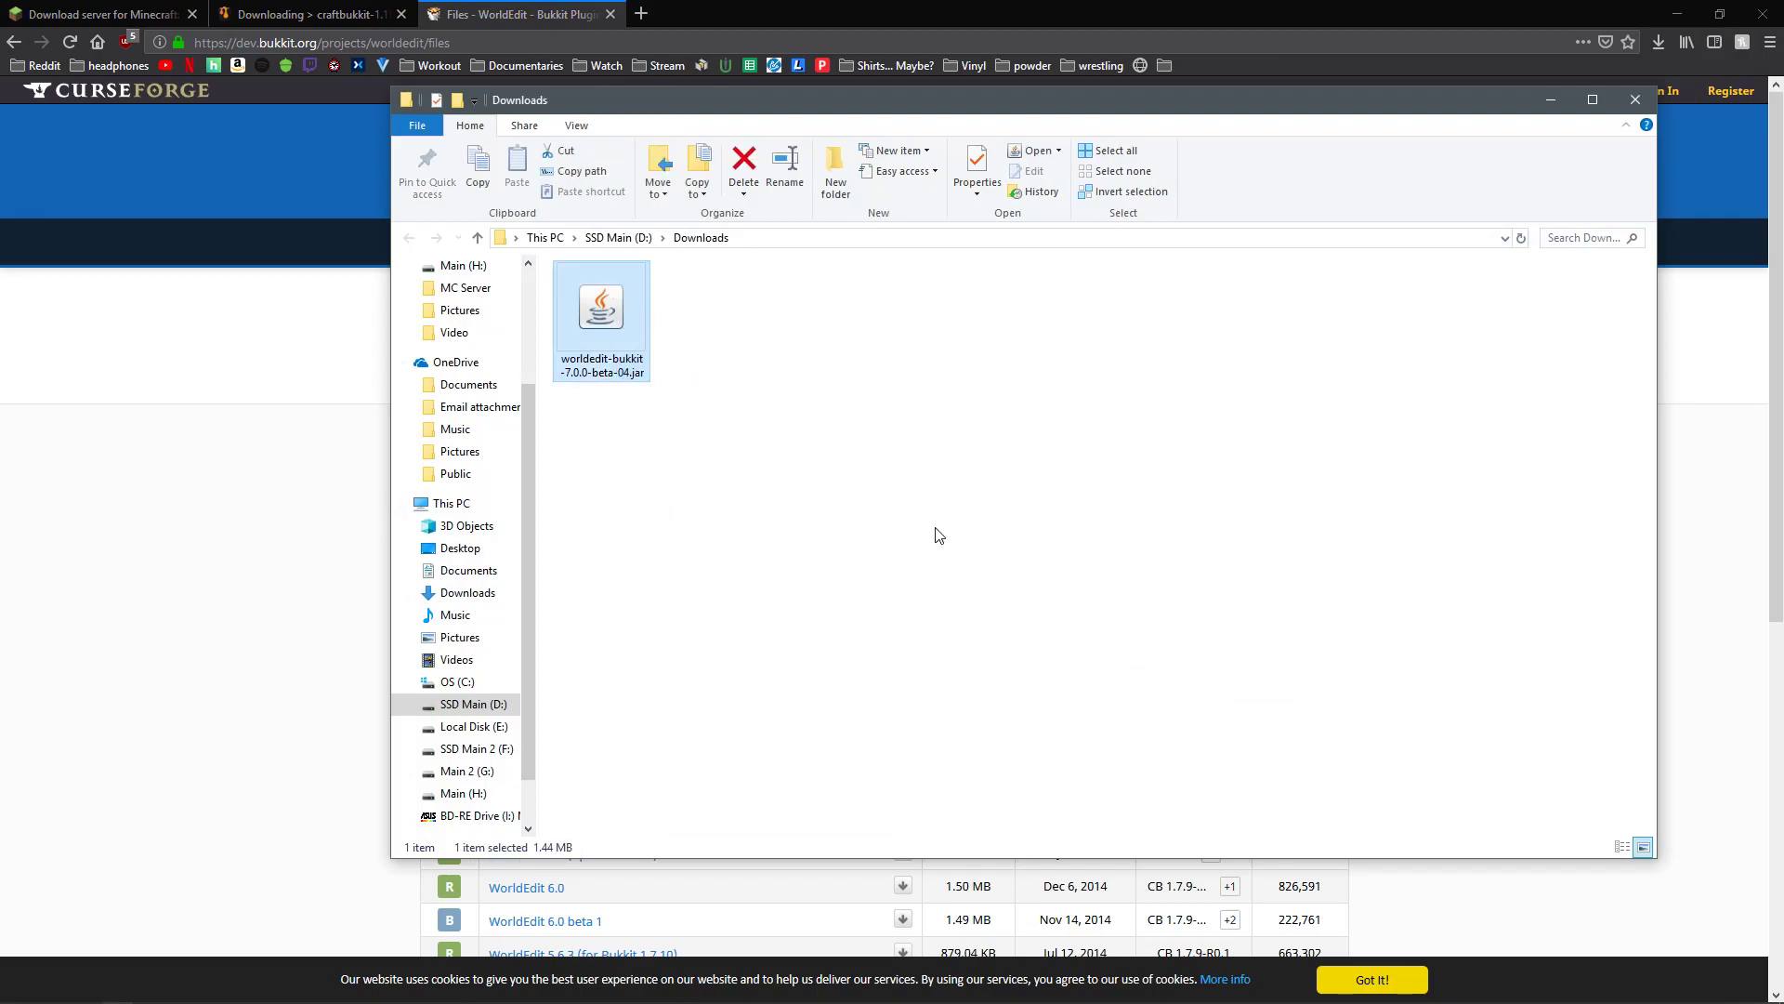
# - Paste the downloaded WorldEdit jar into the plugins folder of MC Server on the Main (H:) drive
pyautogui.click(463, 792)
pyautogui.doubleClick(595, 372)
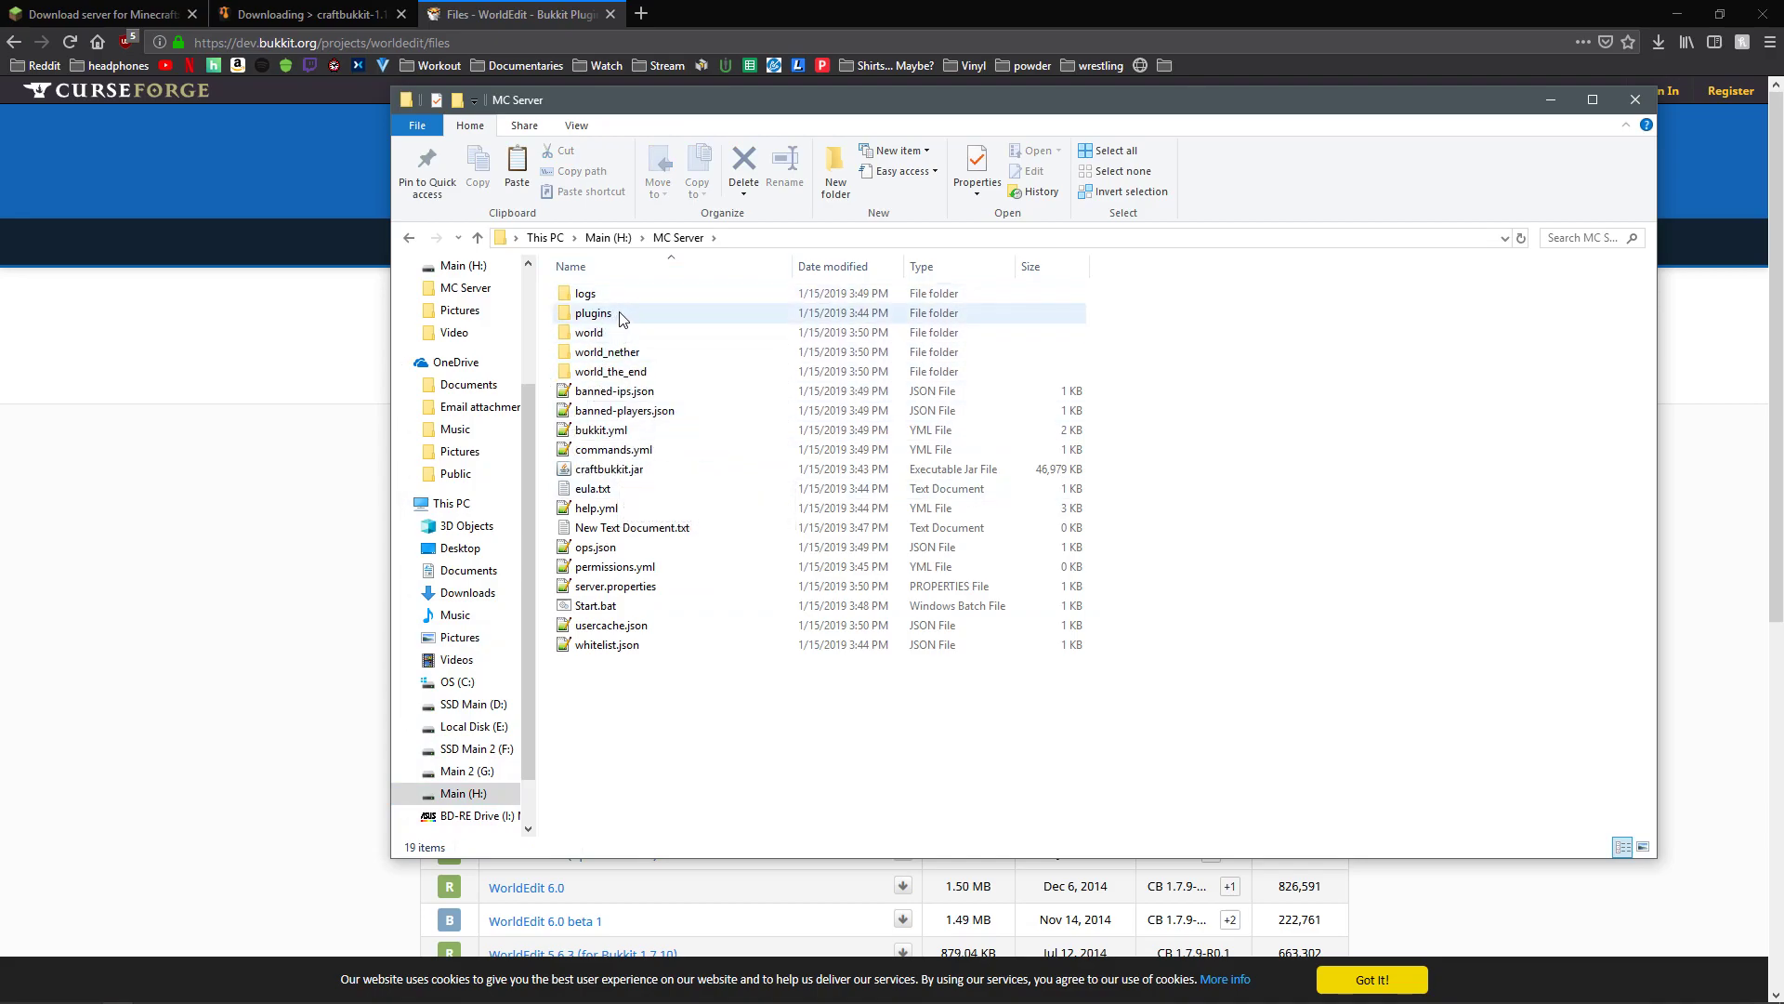
pyautogui.doubleClick(588, 314)
pyautogui.rightClick(583, 412)
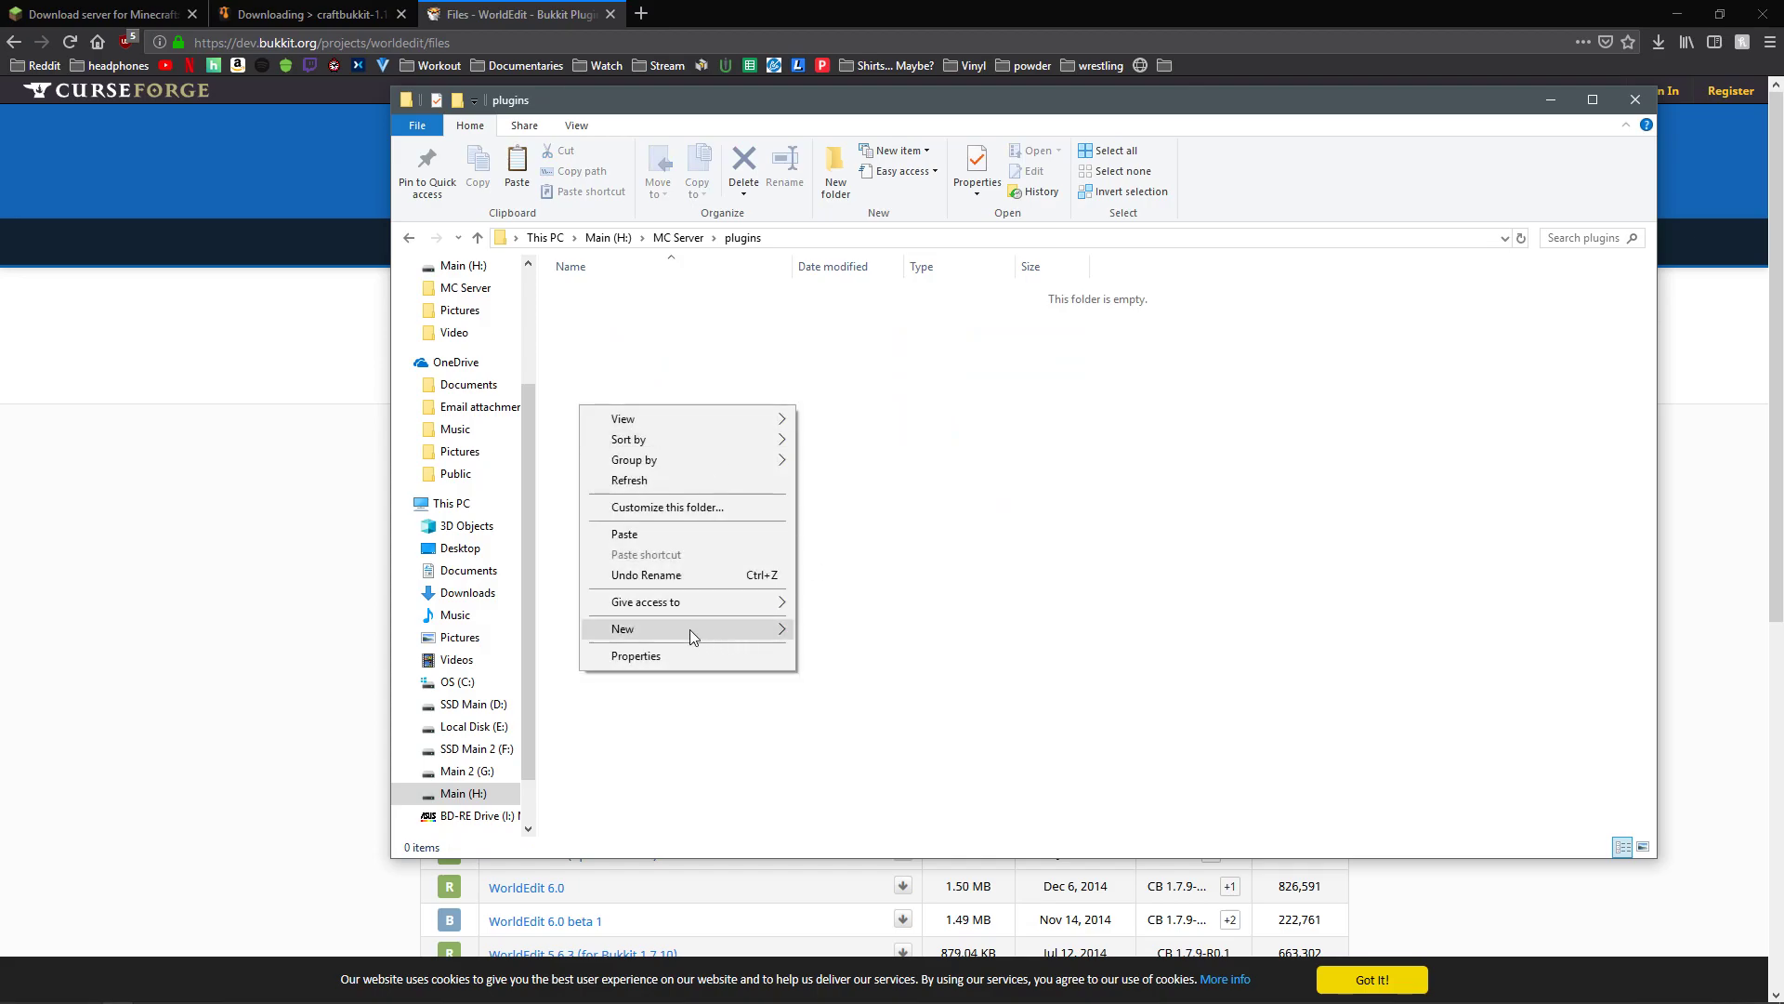
pyautogui.click(639, 534)
pyautogui.click(620, 430)
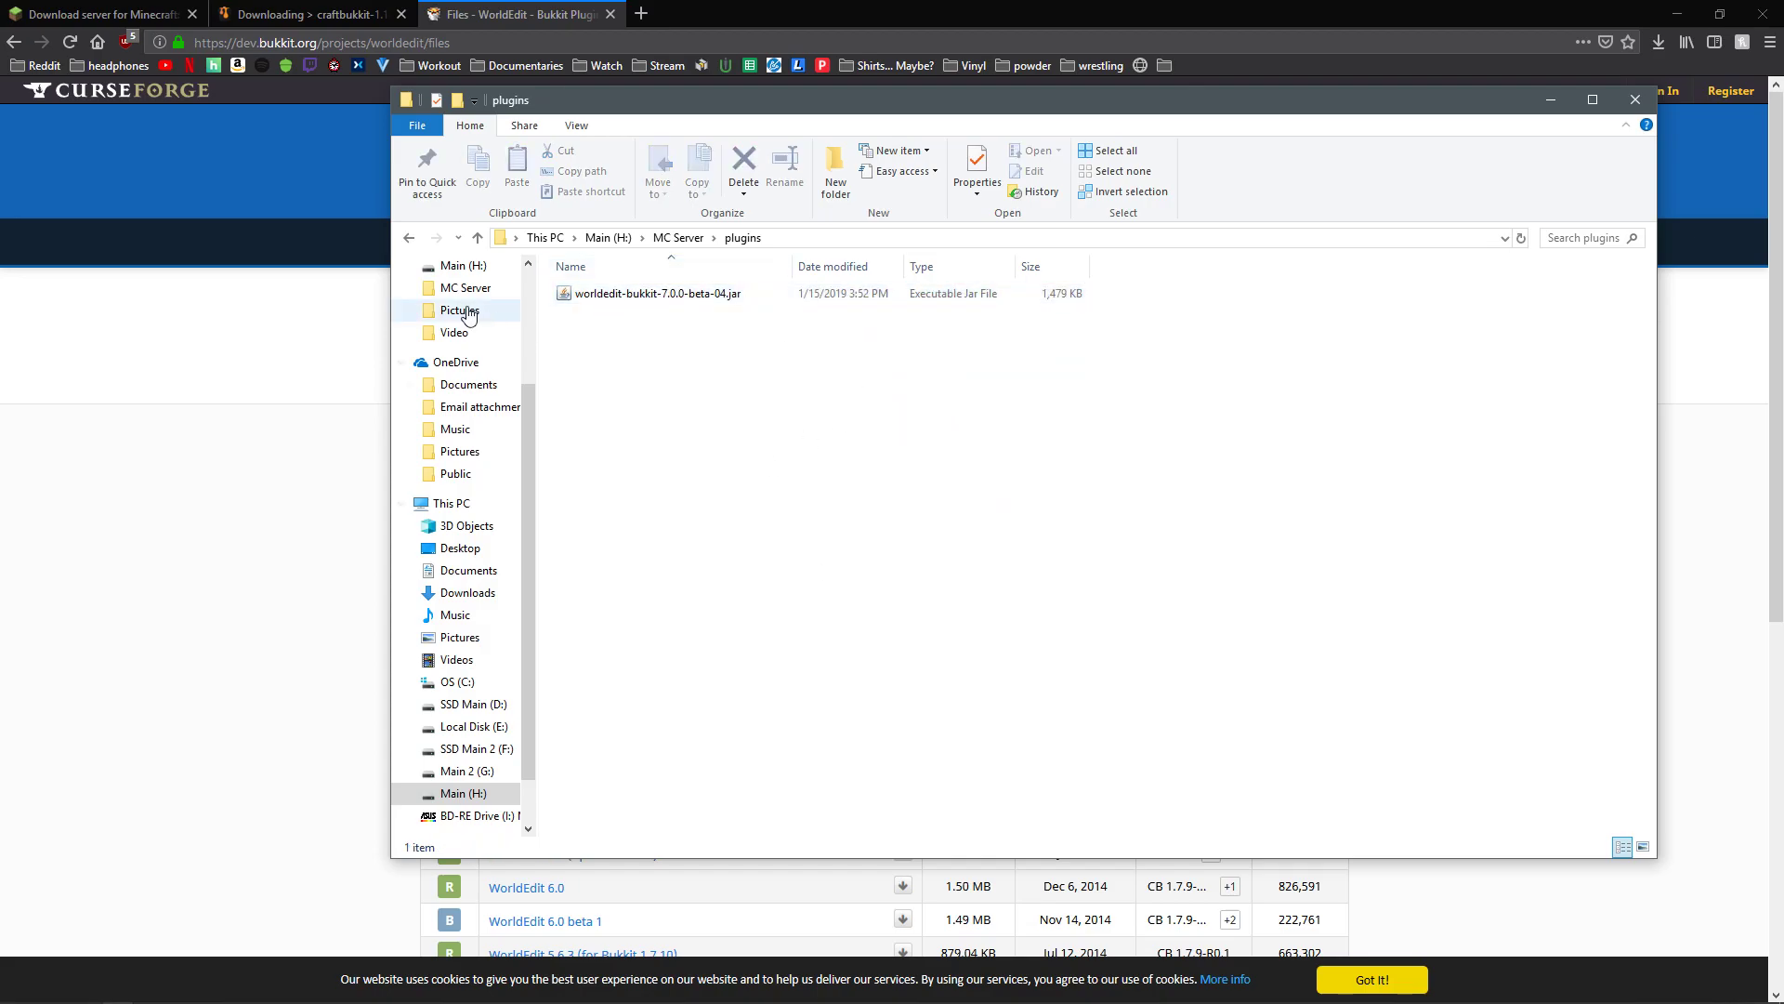
# - Run Start.bat from the MC Server folder and arrange the server console and folder windows side by side
pyautogui.click(408, 239)
pyautogui.click(591, 608)
pyautogui.doubleClick(589, 607)
pyautogui.moveTo(739, 125); pyautogui.dragTo(1783, 203)
pyautogui.click(759, 101)
pyautogui.click(1535, 100)
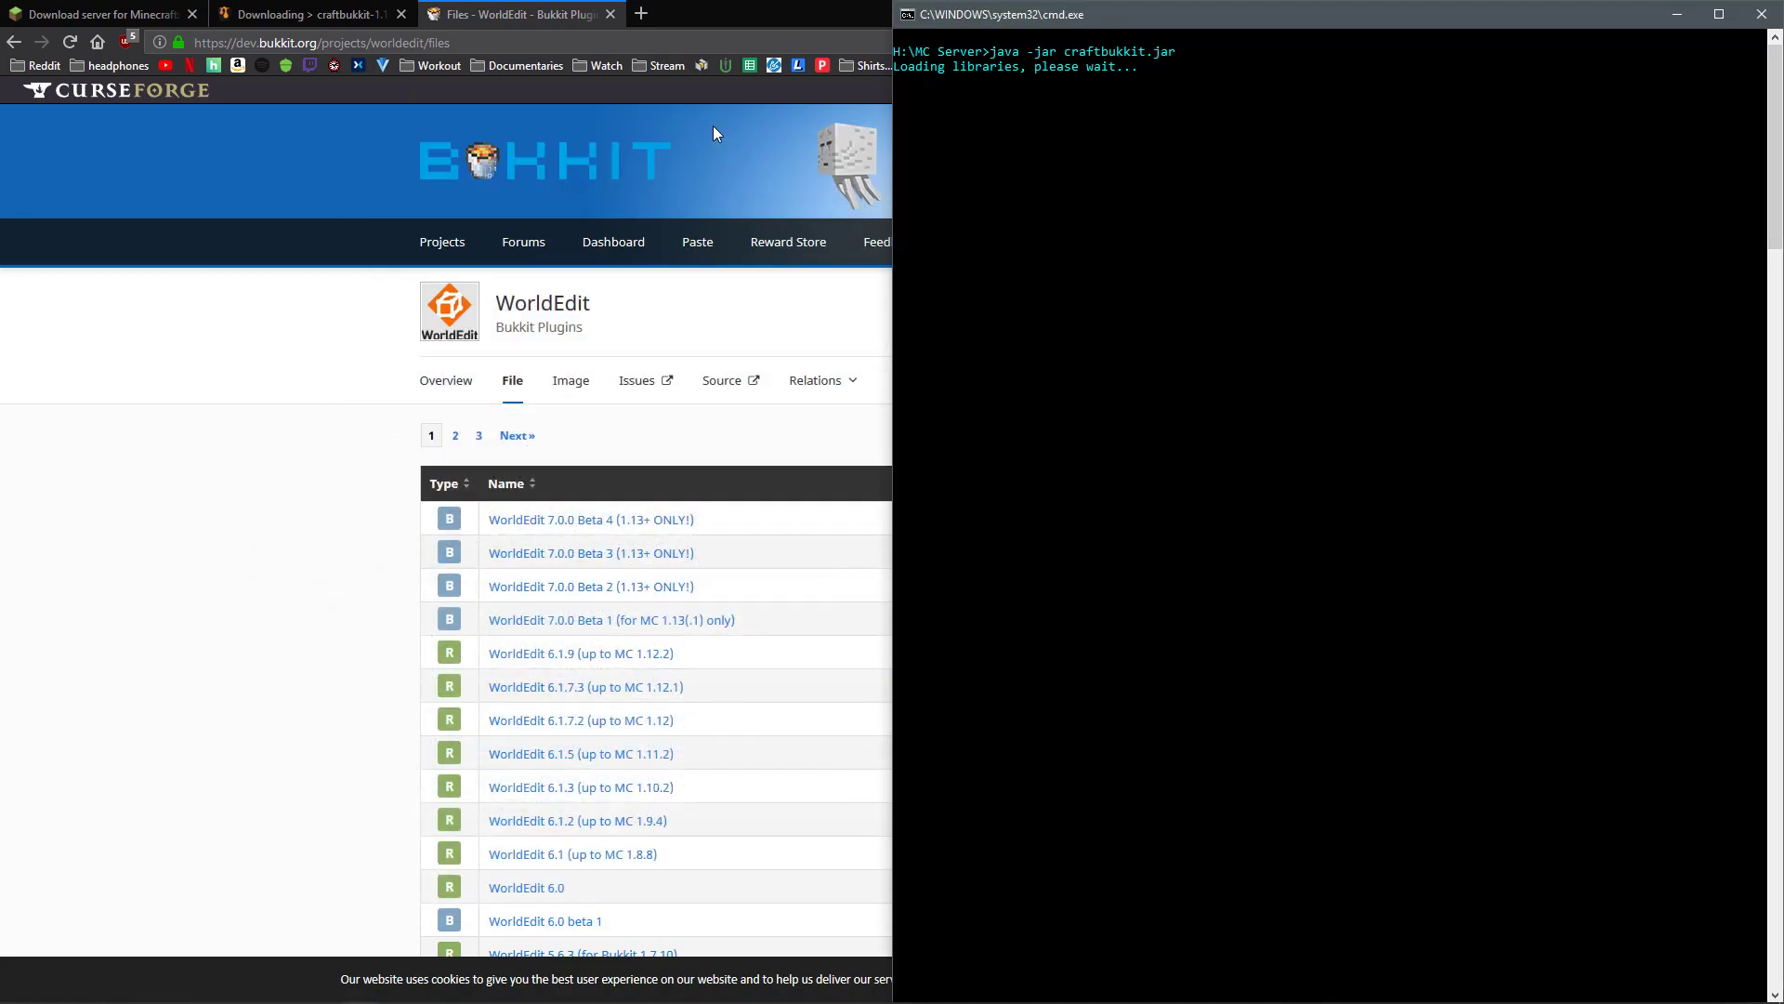
pyautogui.click(770, 19)
pyautogui.click(1679, 14)
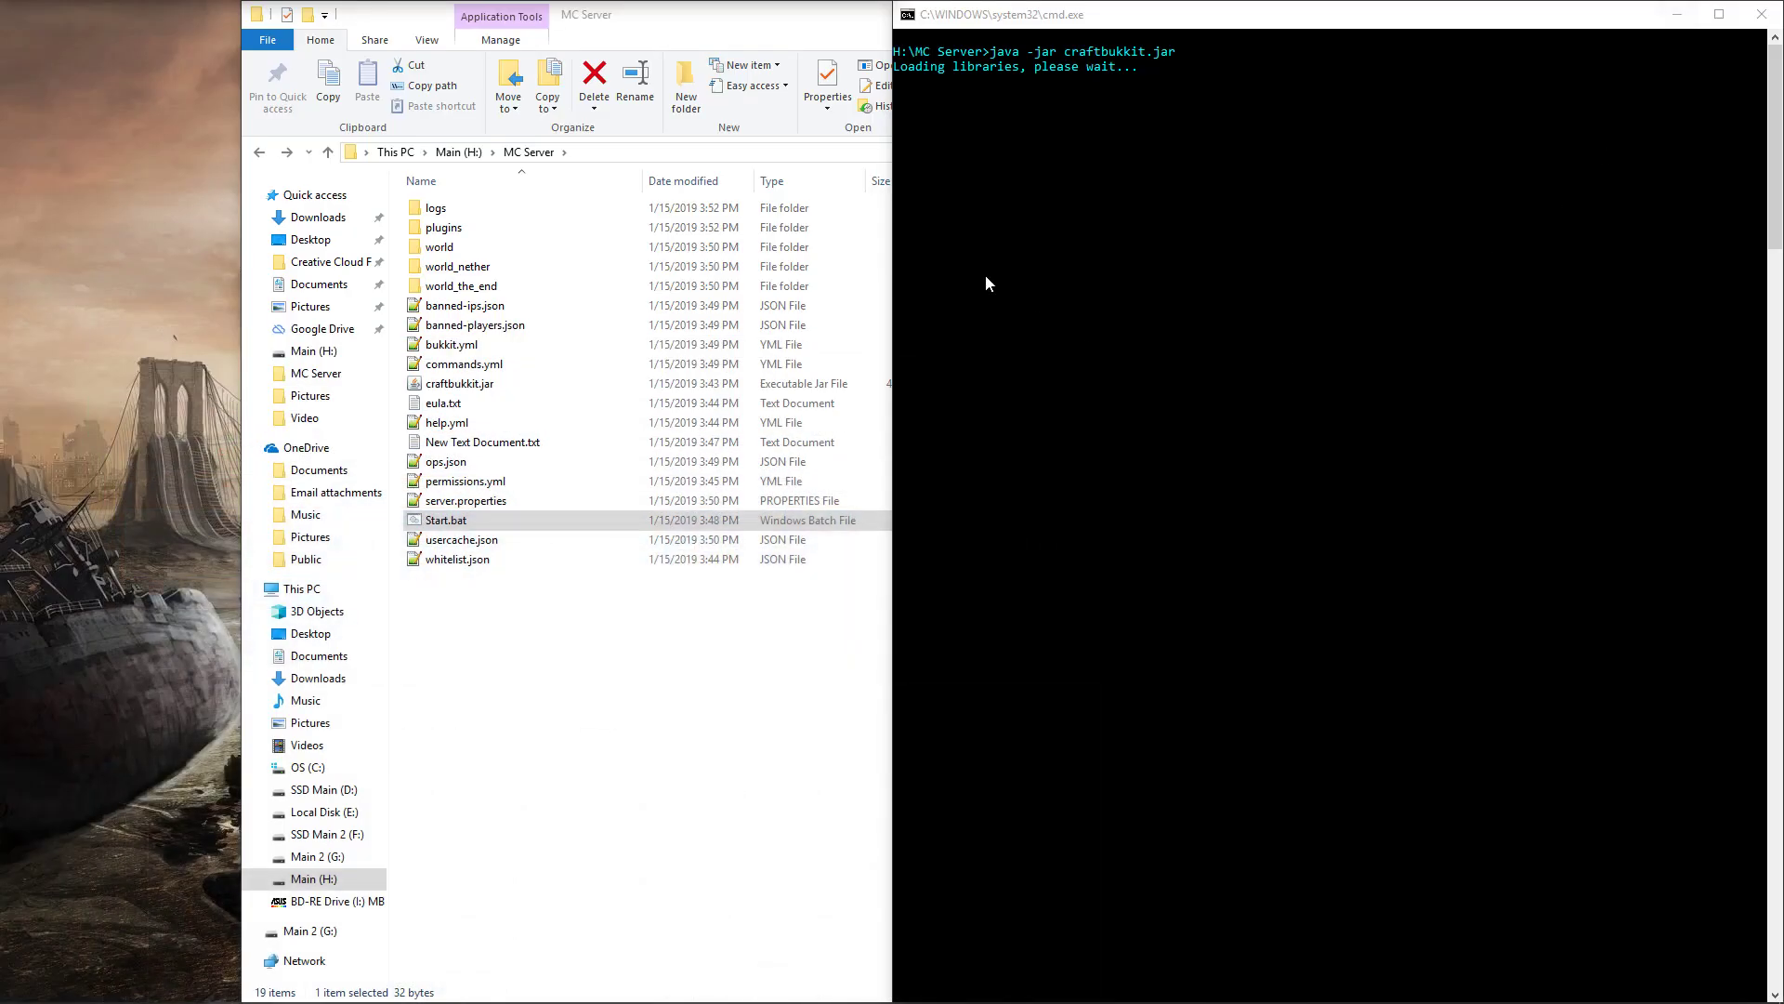
pyautogui.moveTo(728, 34); pyautogui.dragTo(0, 227)
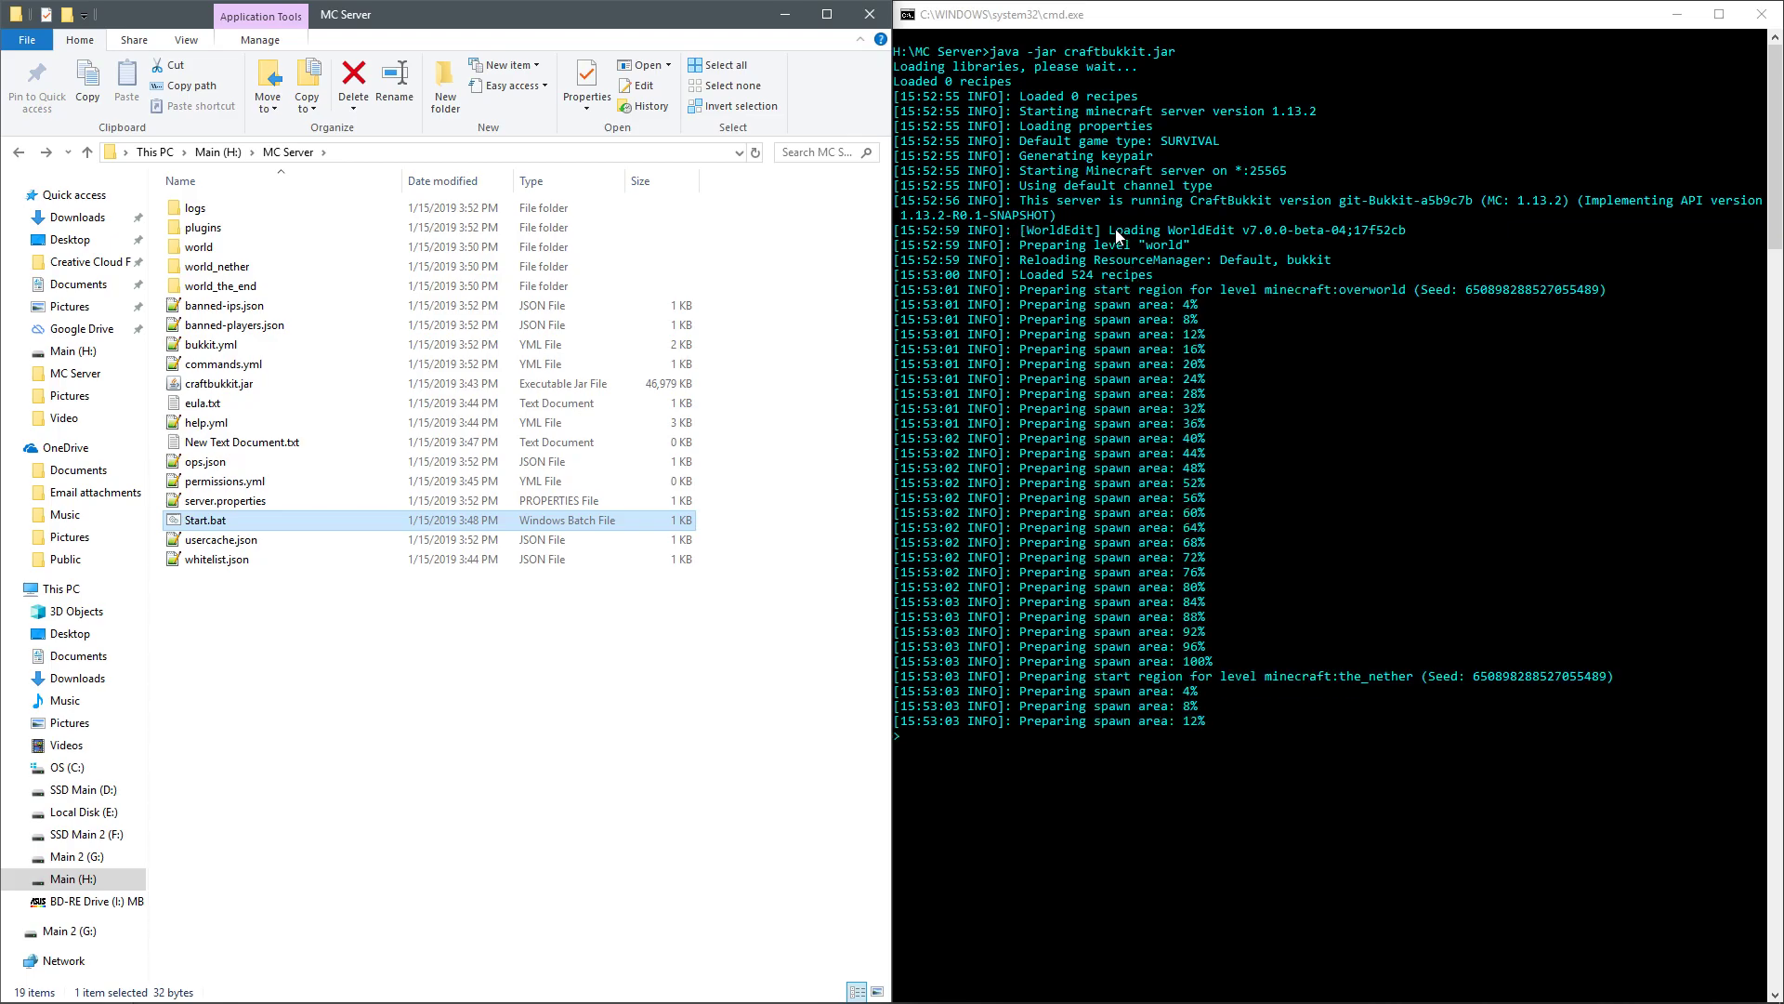
# - Review the server console's startup log for the lines about loading and enabling WorldEdit
pyautogui.scroll(9, 1208, 520)
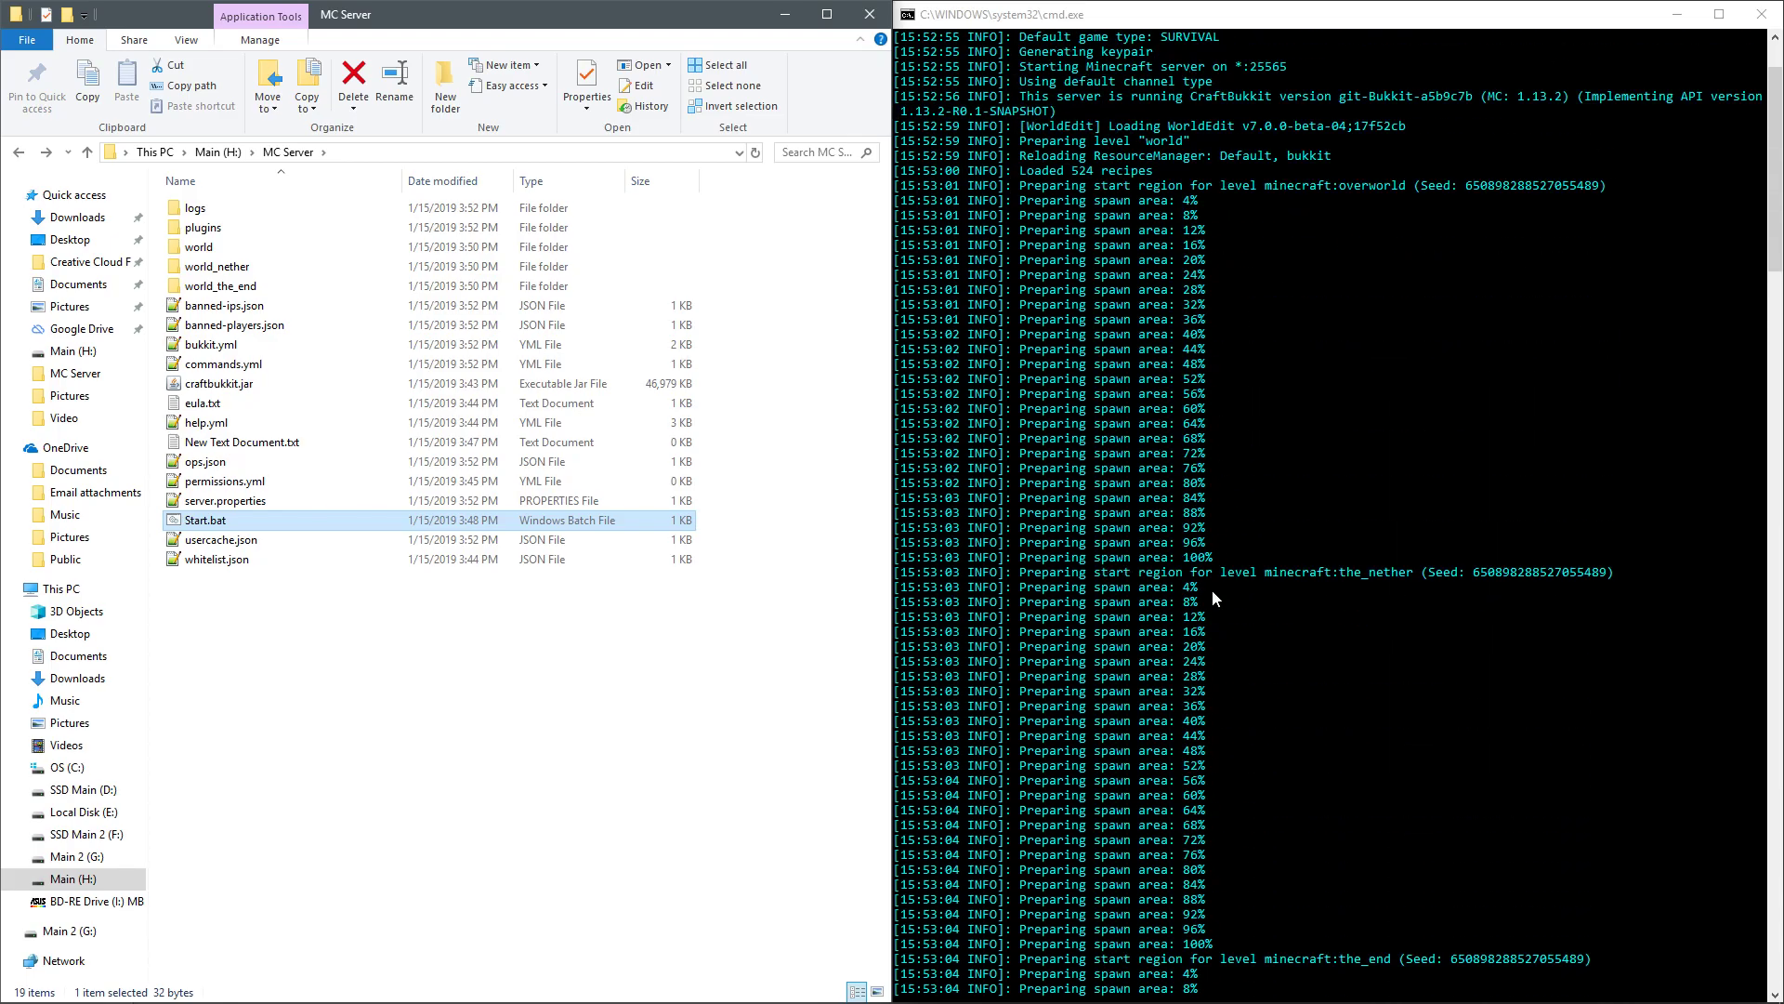
pyautogui.scroll(10, 1227, 529)
pyautogui.scroll(1, 1236, 525)
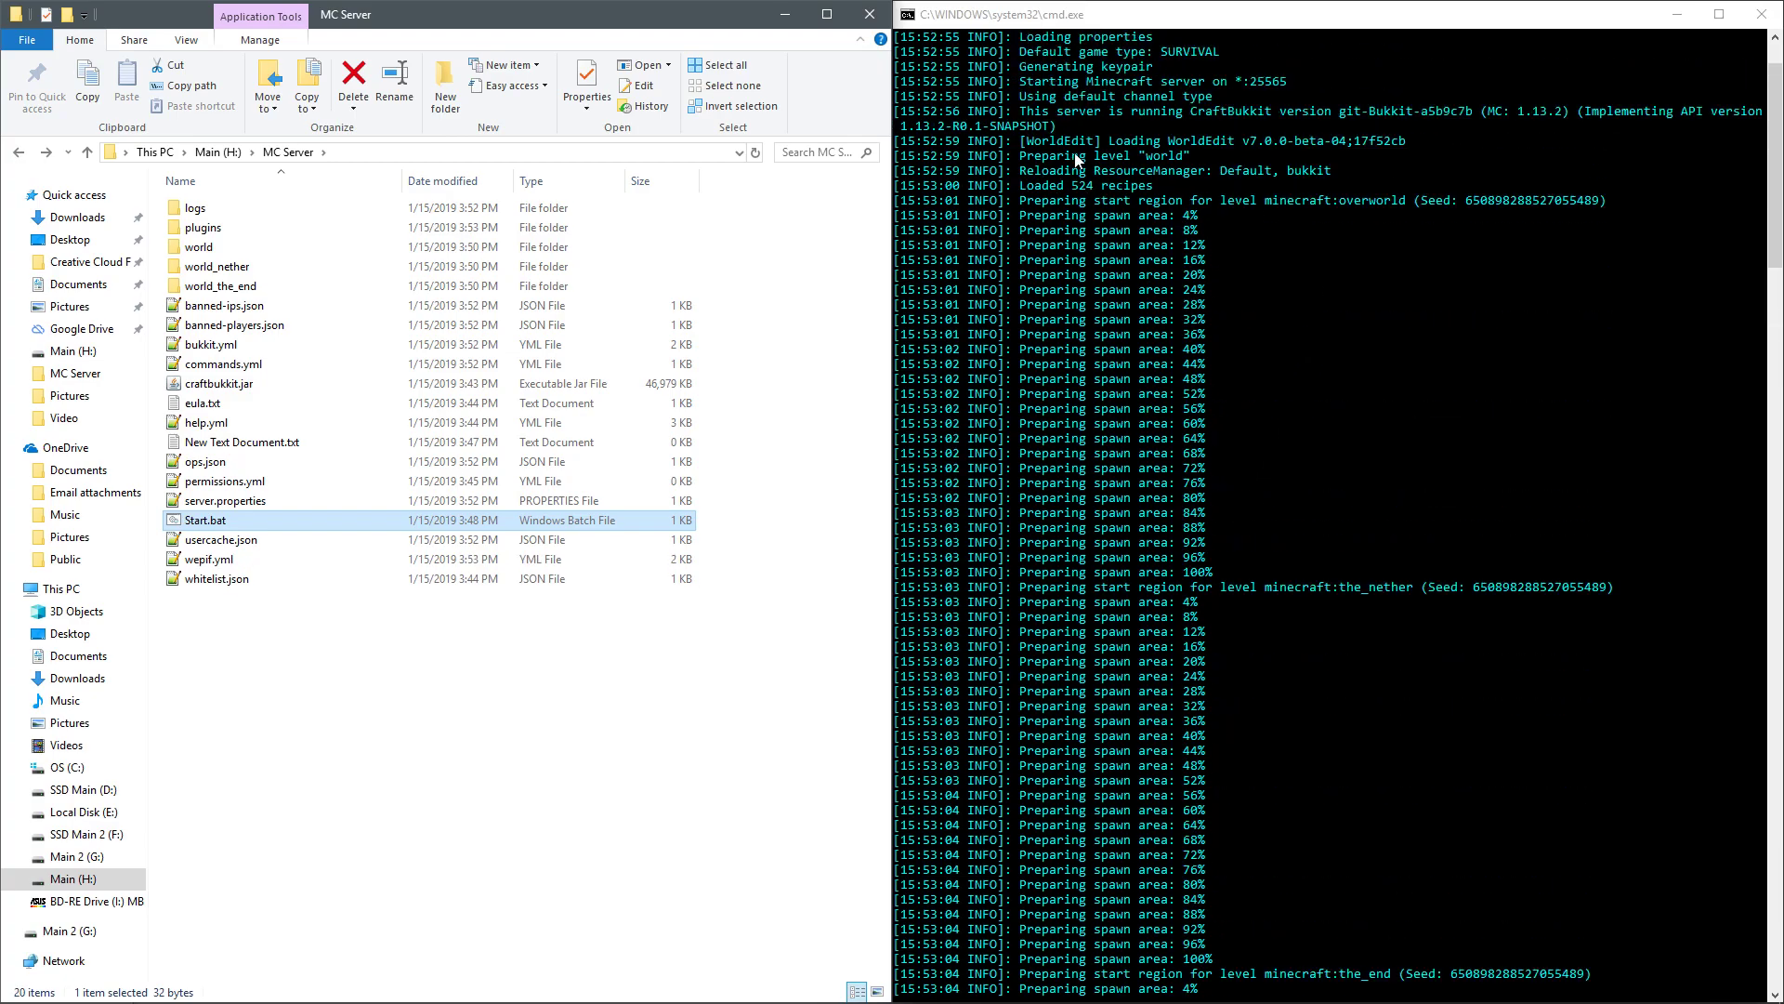
pyautogui.scroll(-20, 1180, 418)
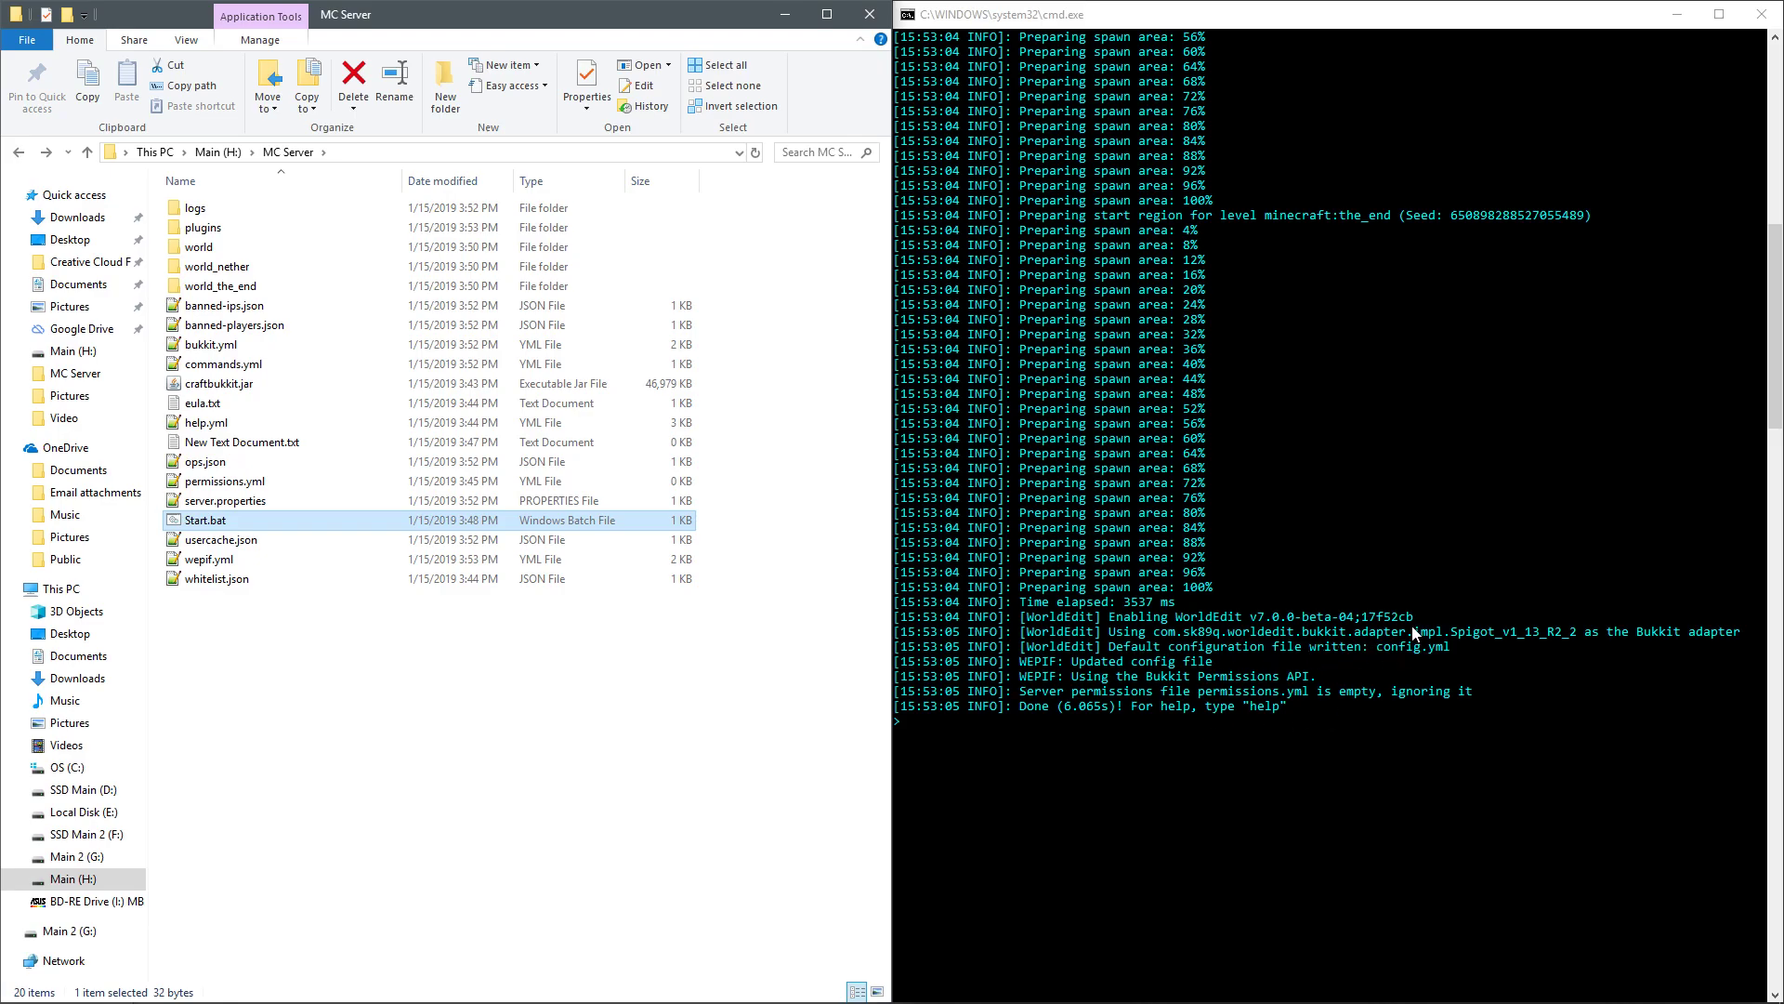
pyautogui.scroll(5, 1096, 736)
pyautogui.scroll(-2, 929, 883)
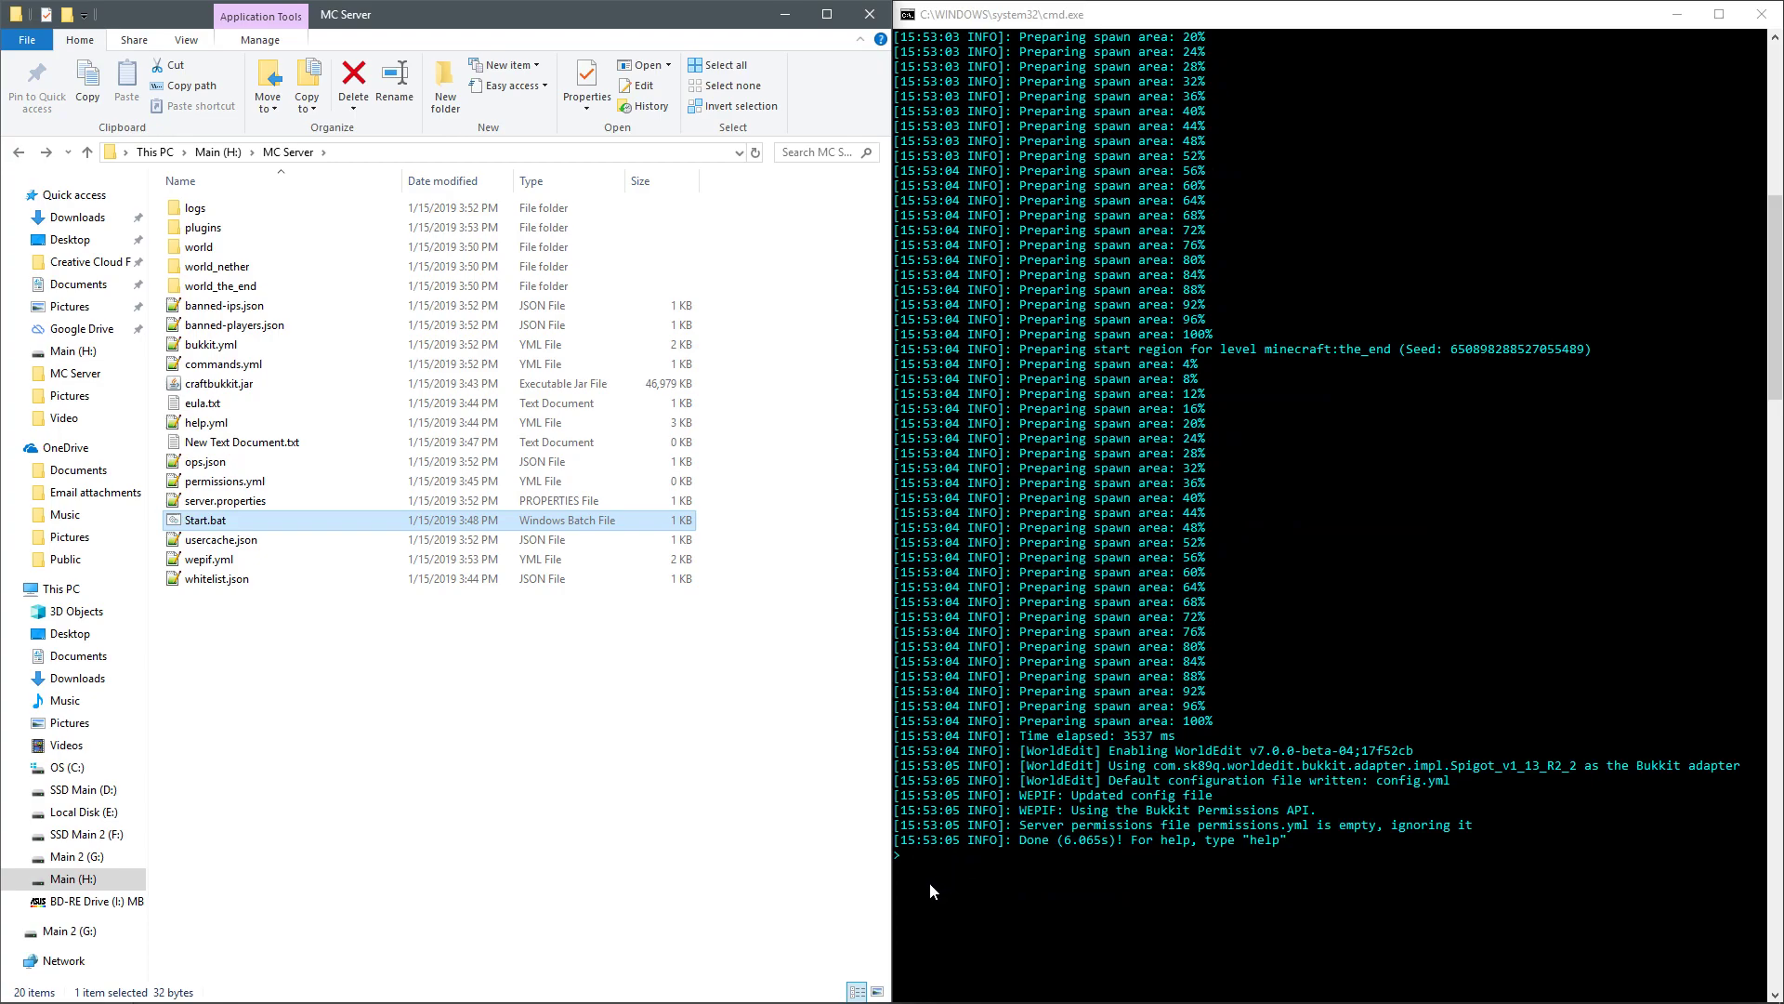
# - Switch to Minecraft 1.13.2 and join the server at localhost through Direct Connect
pyautogui.moveTo(658, 1002)
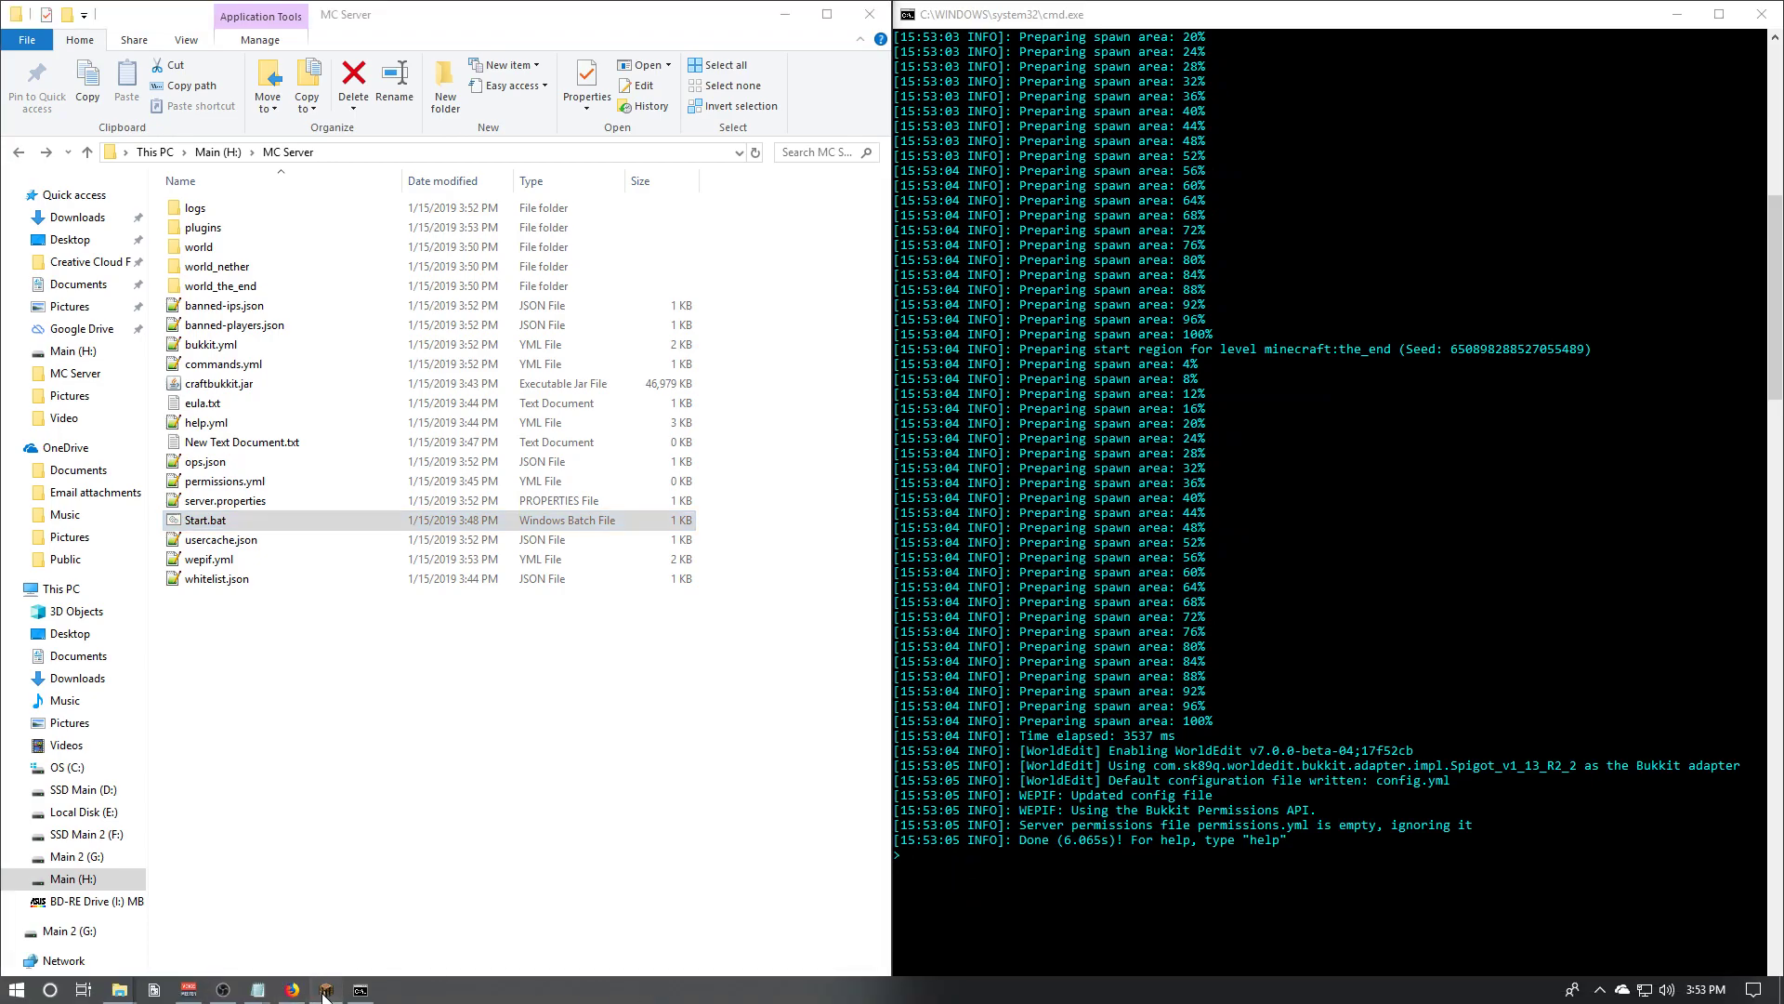
pyautogui.click(326, 990)
pyautogui.click(510, 556)
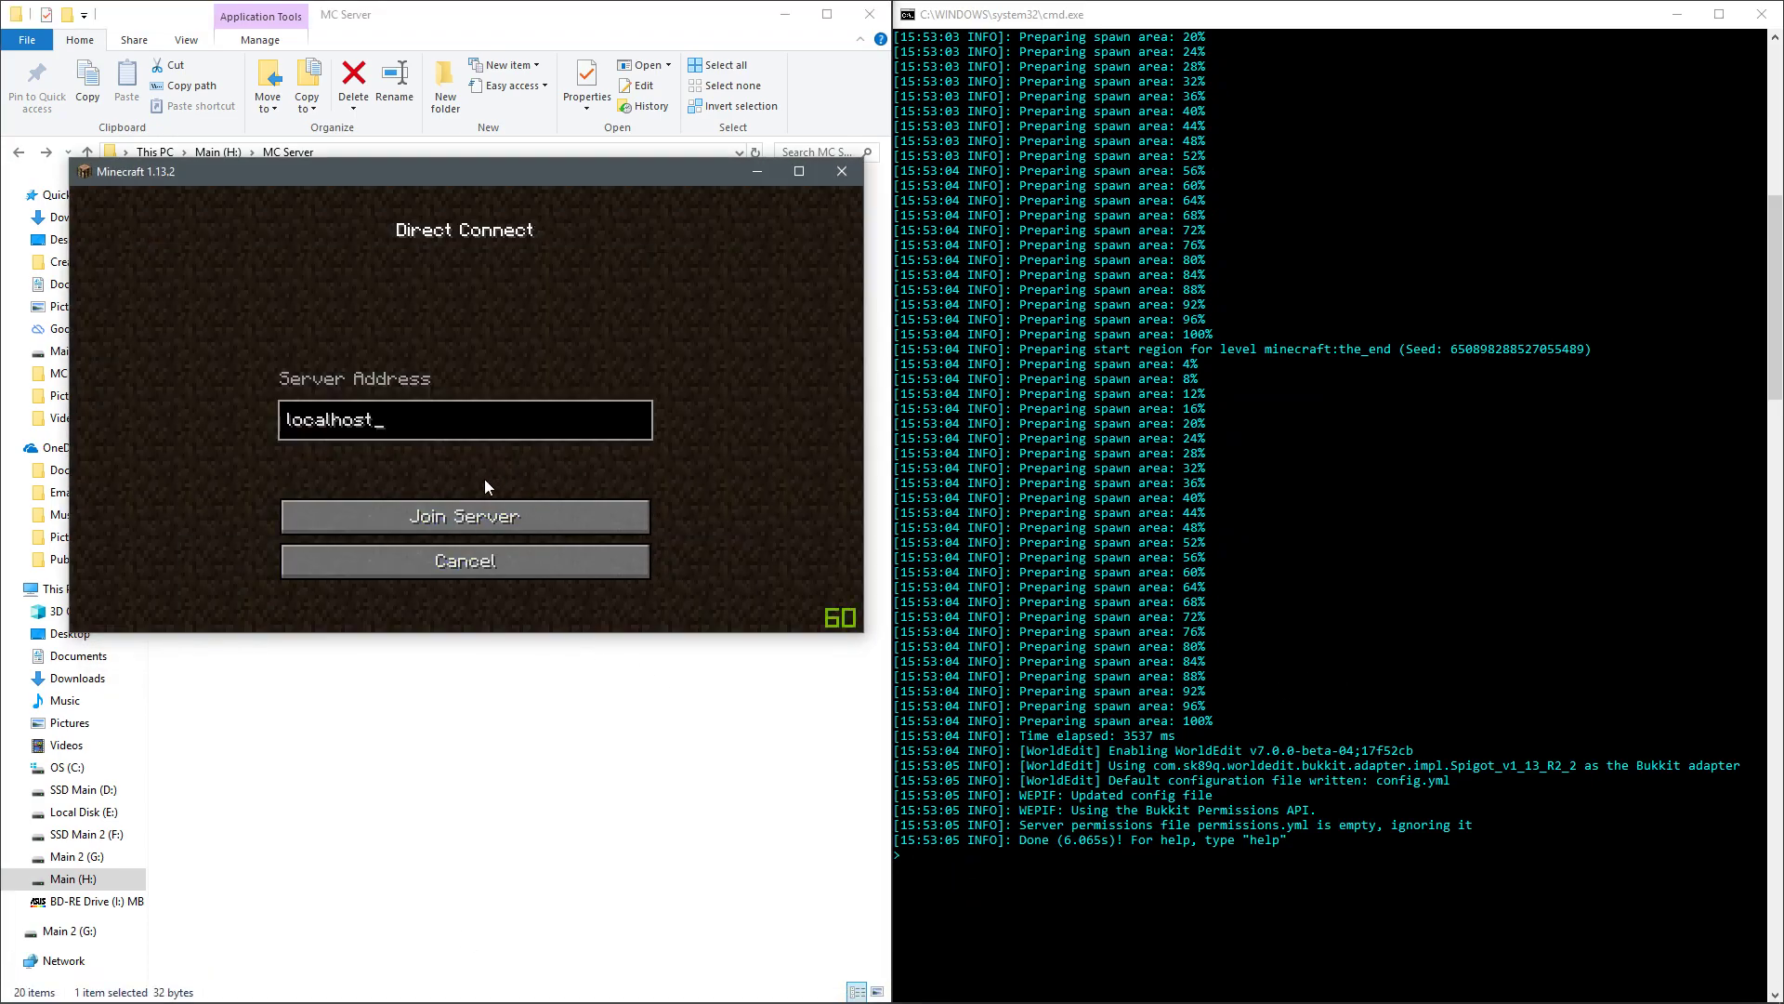
pyautogui.click(477, 523)
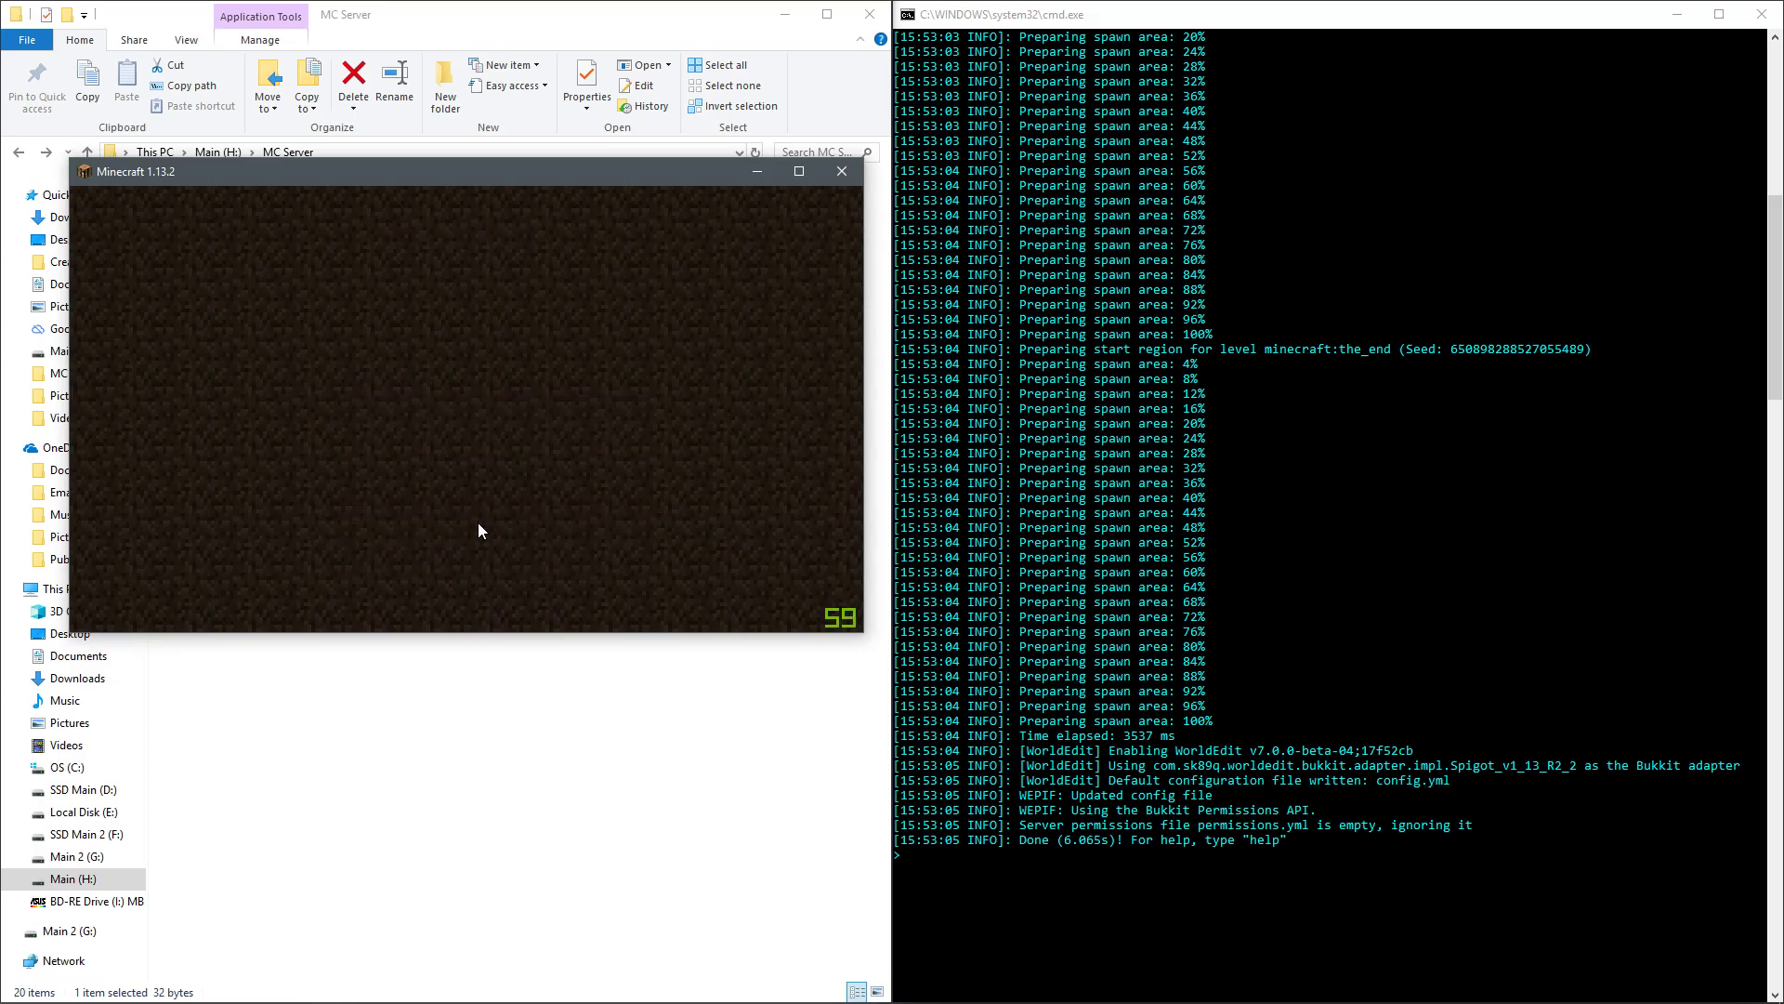
pyautogui.moveTo(569, 171)
pyautogui.mouseDown()
pyautogui.moveTo(620, 146)
pyautogui.moveTo(554, 150)
pyautogui.mouseUp()
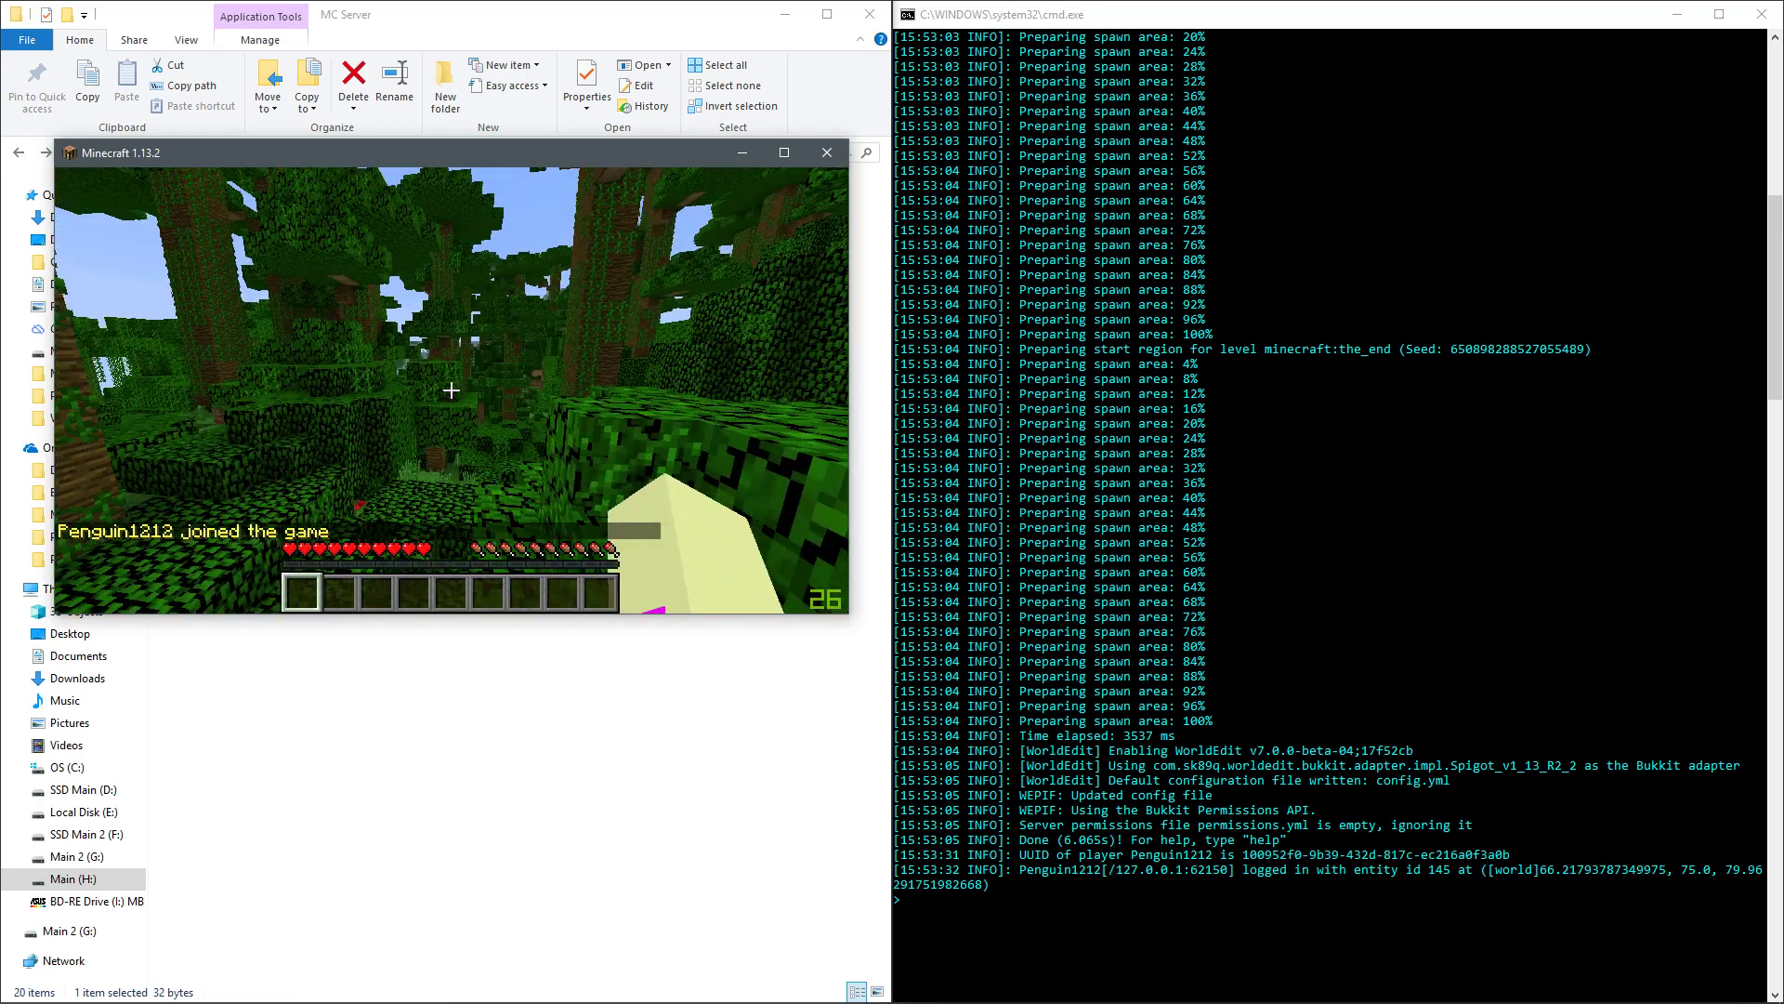
# - Try to obtain the WorldEdit selection wand in game with the //wand command
pyautogui.write('t')
pyautogui.write('//wand')
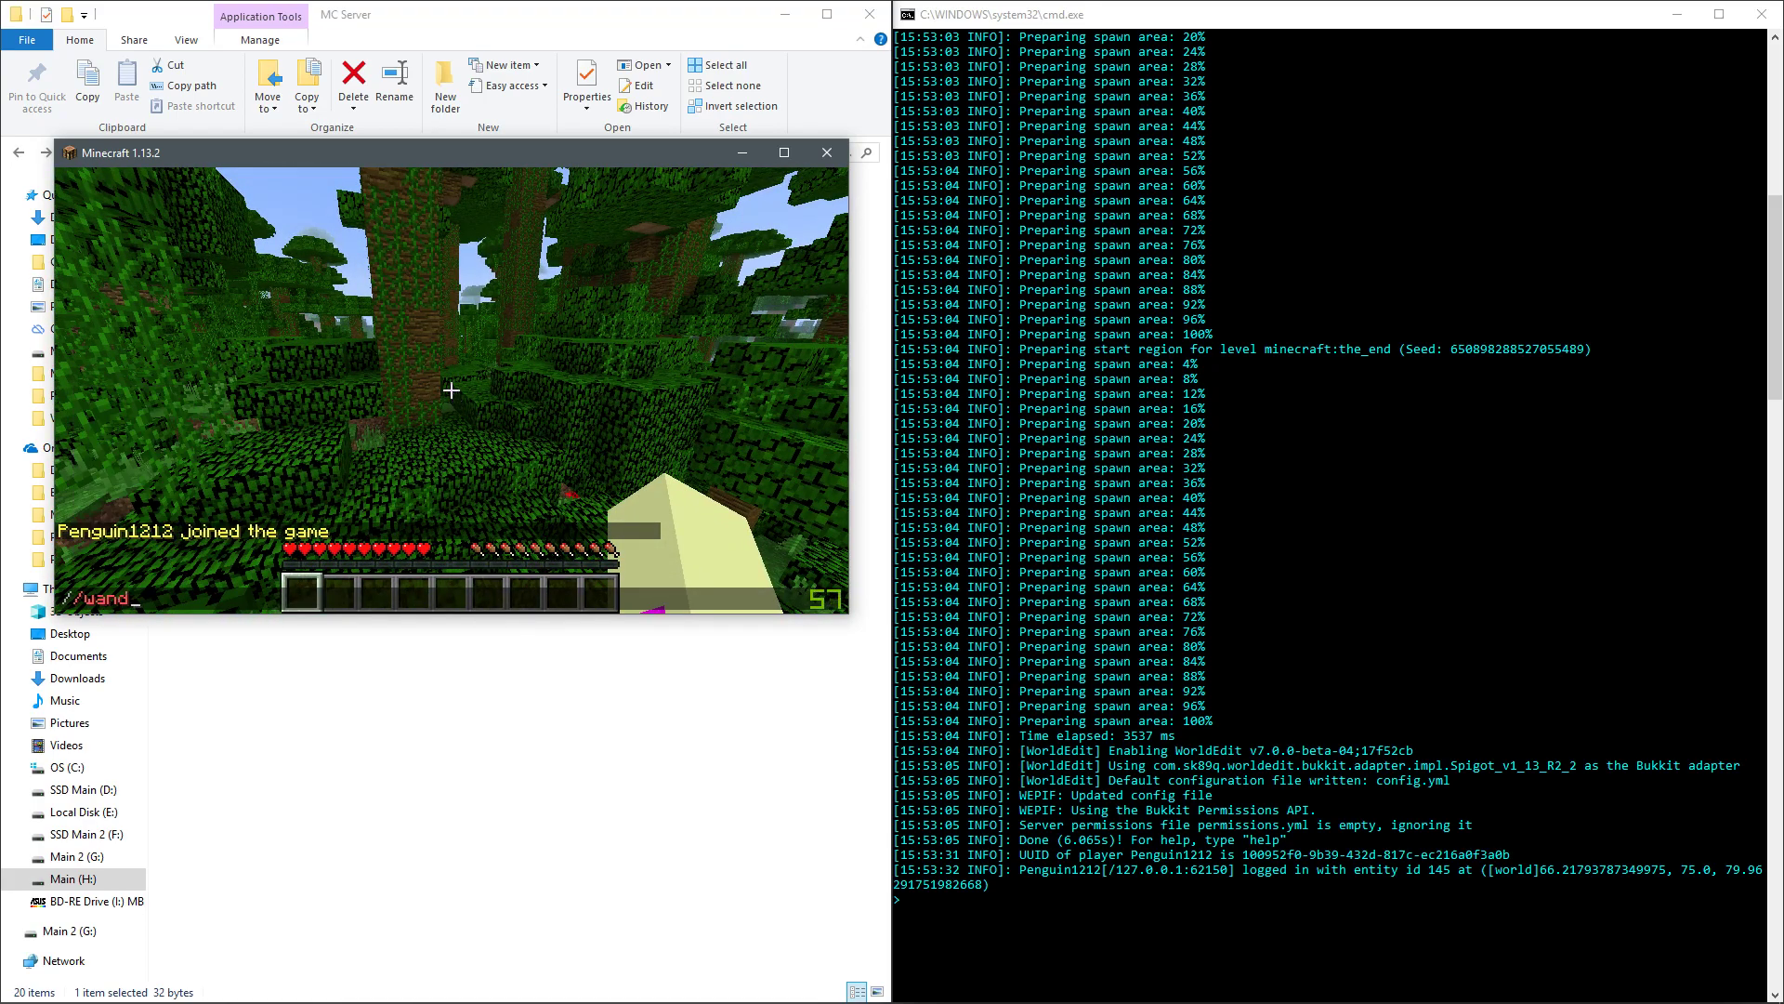
pyautogui.press('Return')
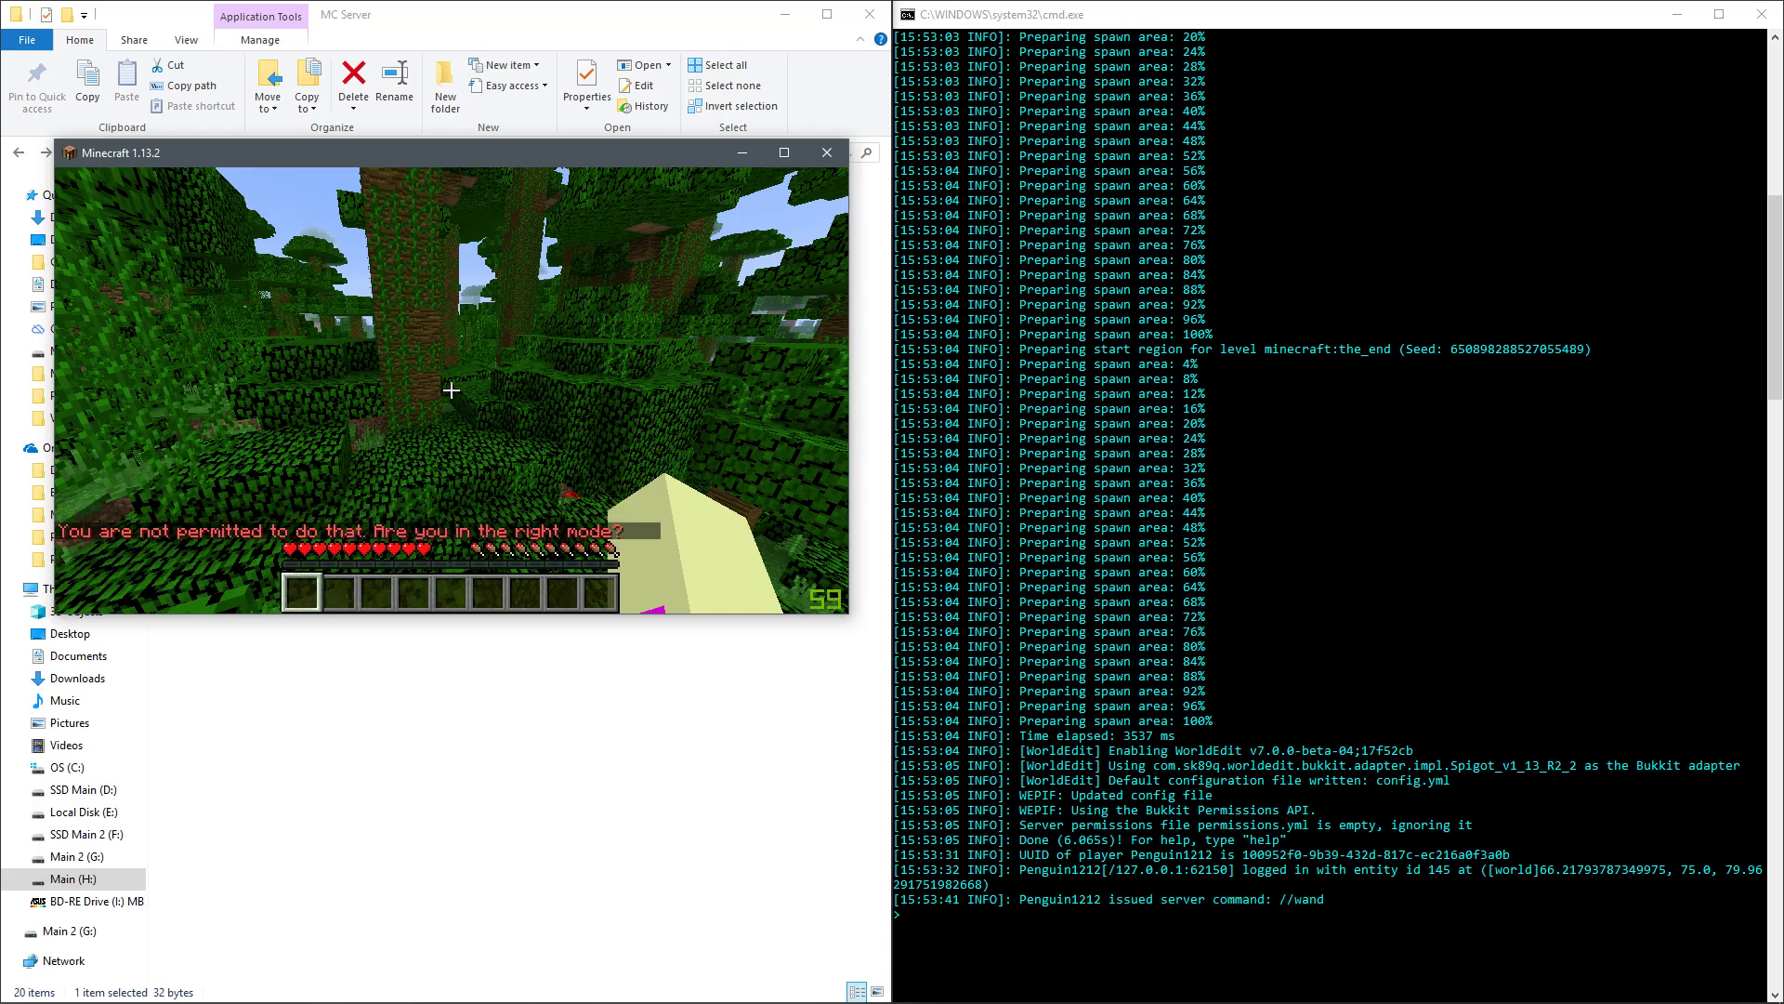
# - Pause the game and grant the connected player operator status with the op command in the server console
pyautogui.press('Escape')
pyautogui.click(1053, 923)
pyautogui.write('op penguin1212')
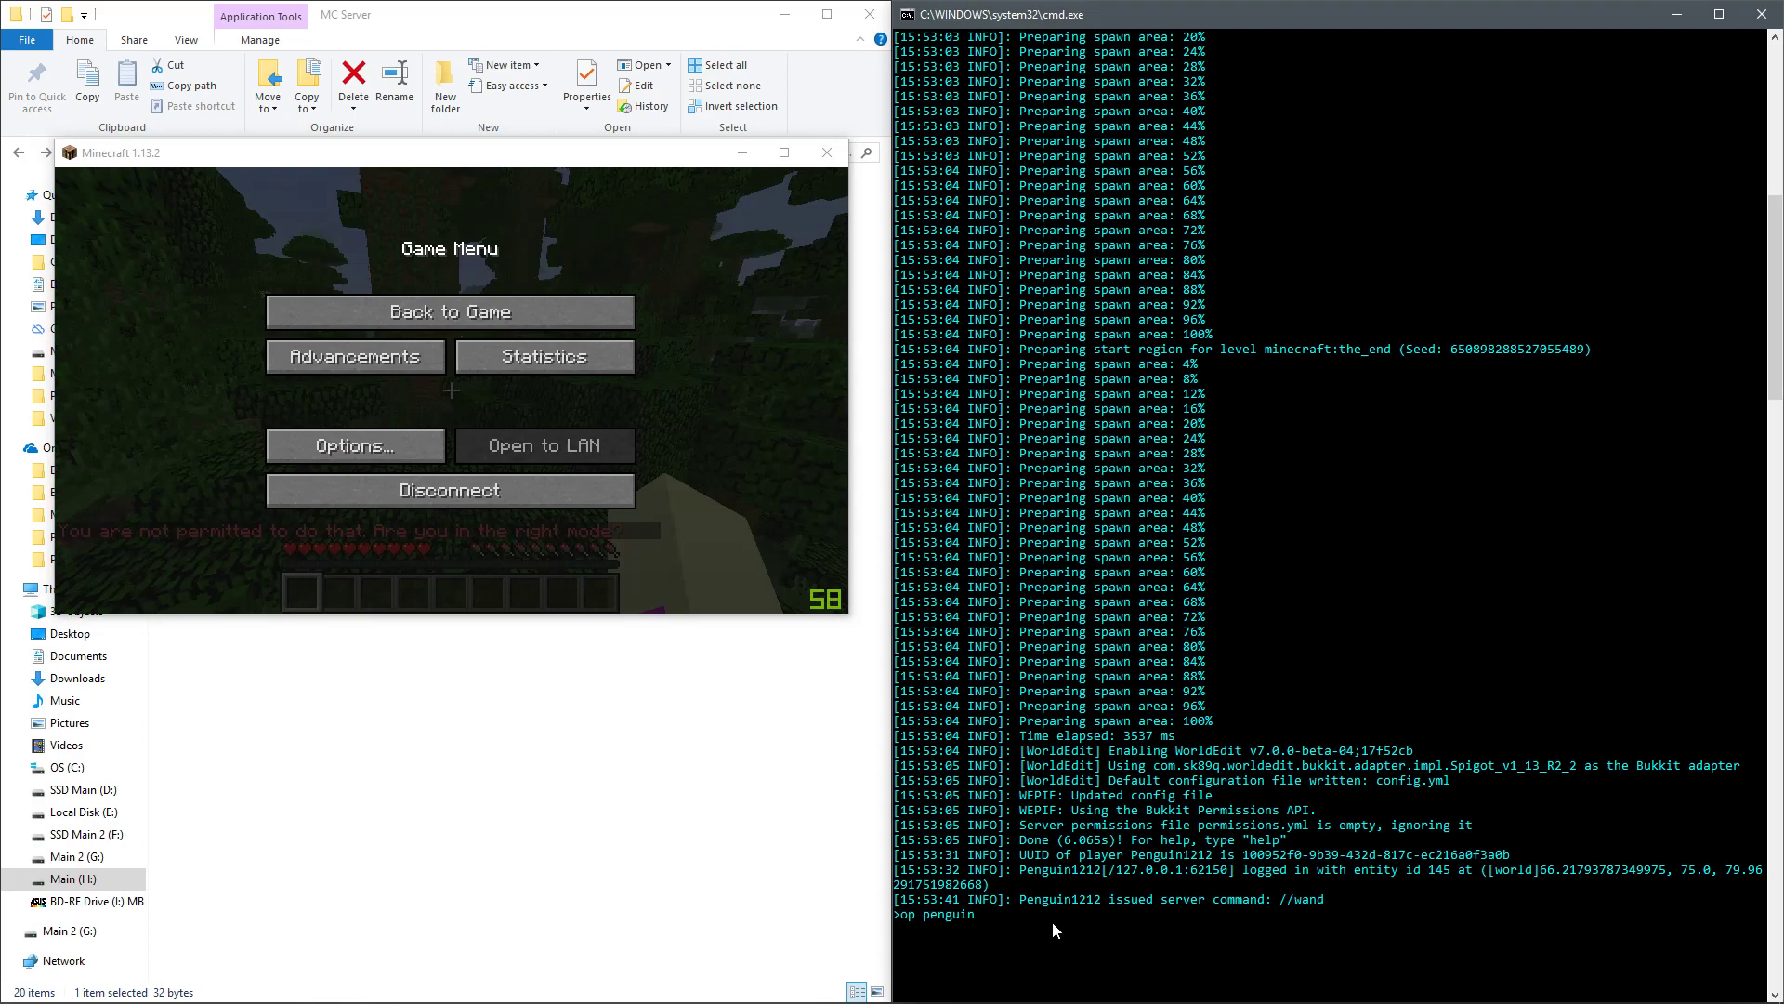
pyautogui.press('Return')
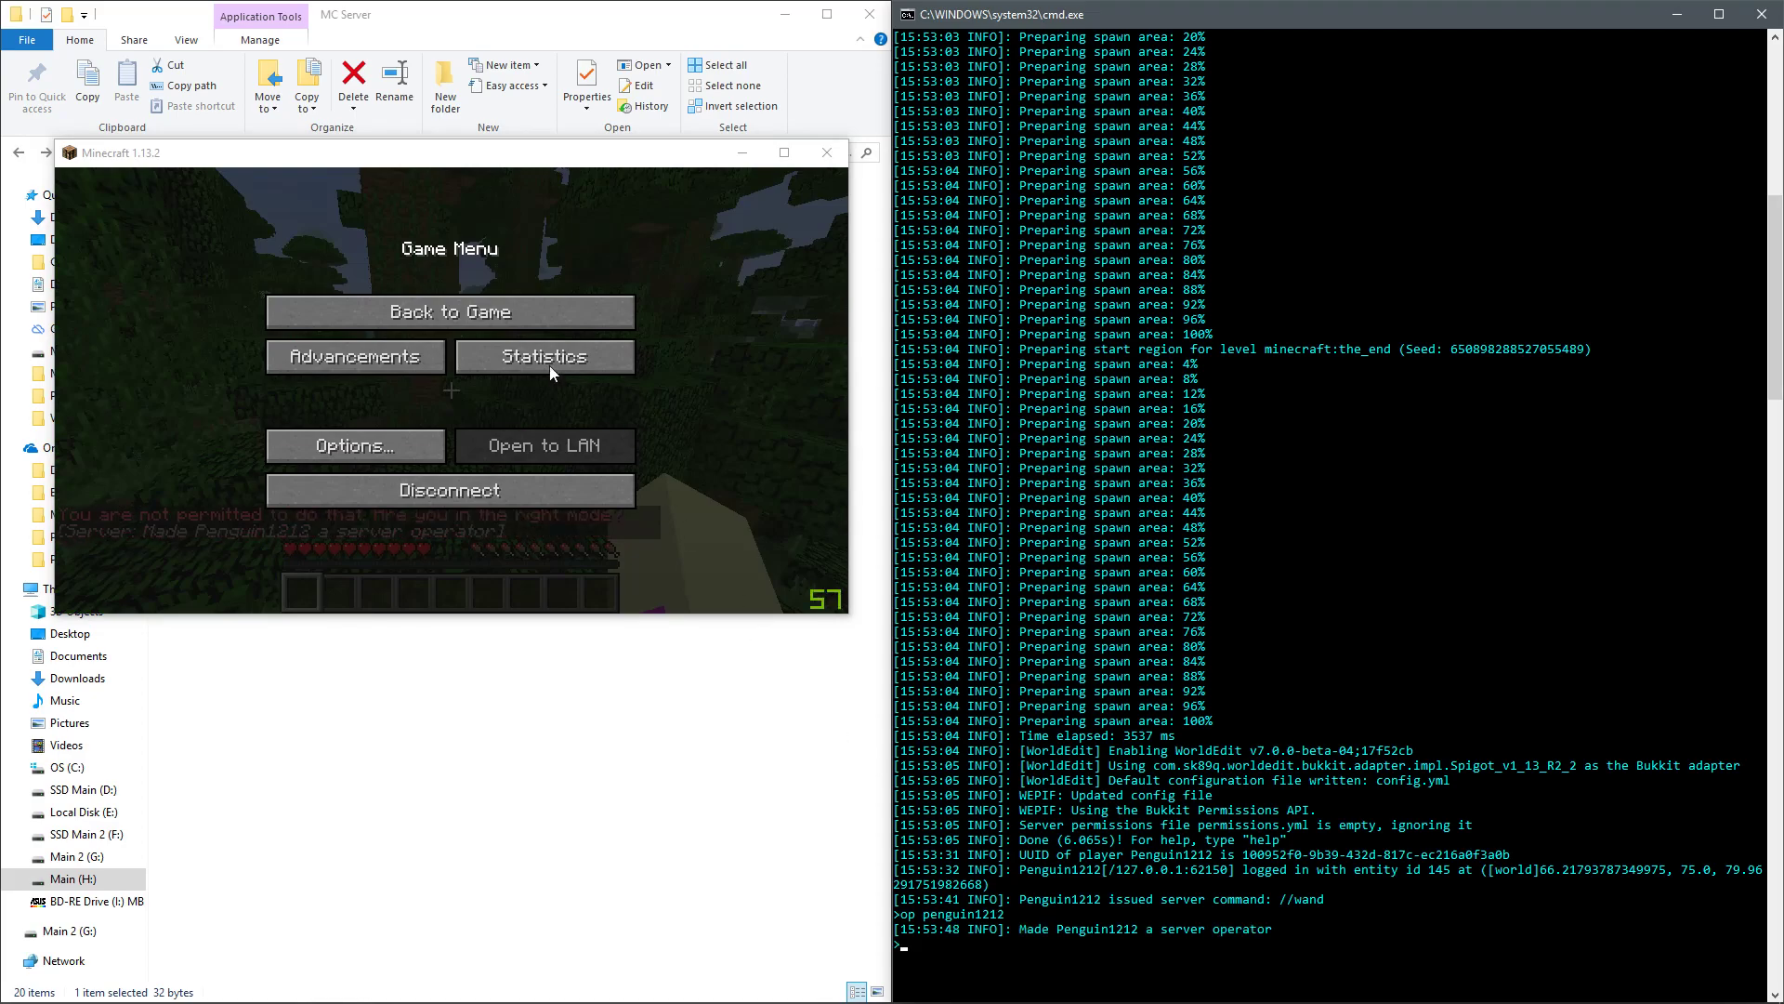
# - Resume the game and run //wand as operator to get the WorldEdit selection axe
pyautogui.click(598, 296)
pyautogui.write('//wand')
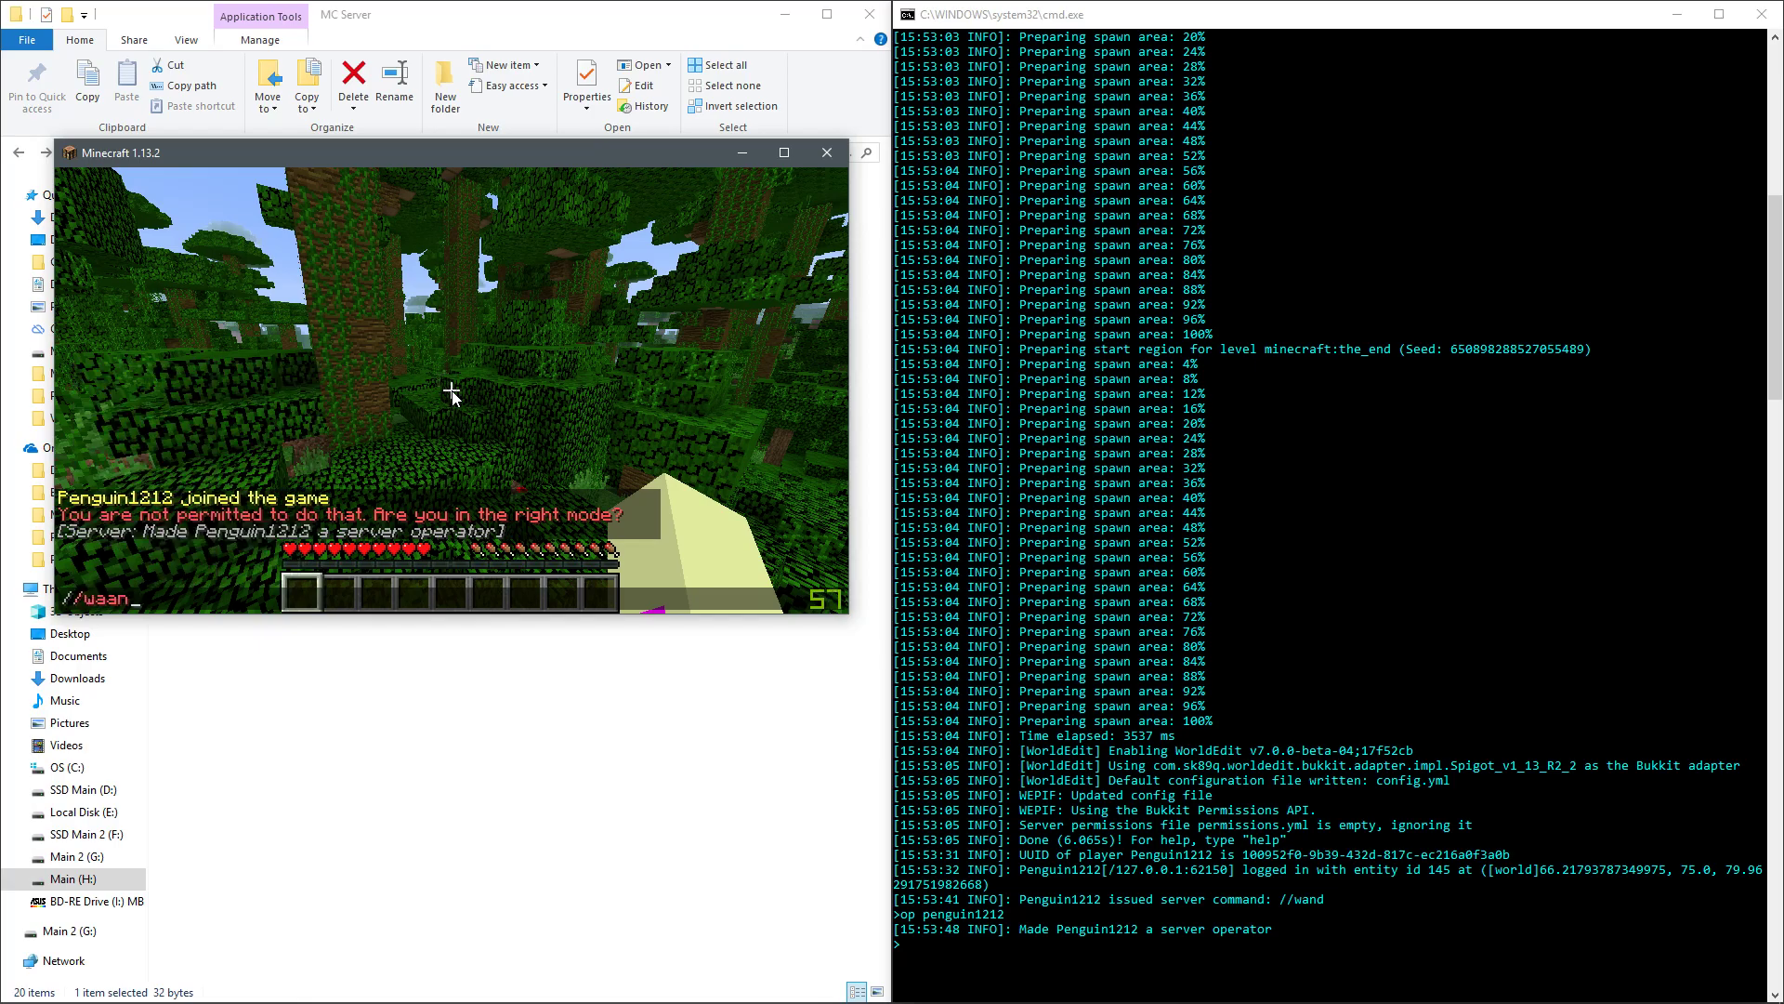
pyautogui.press('Return')
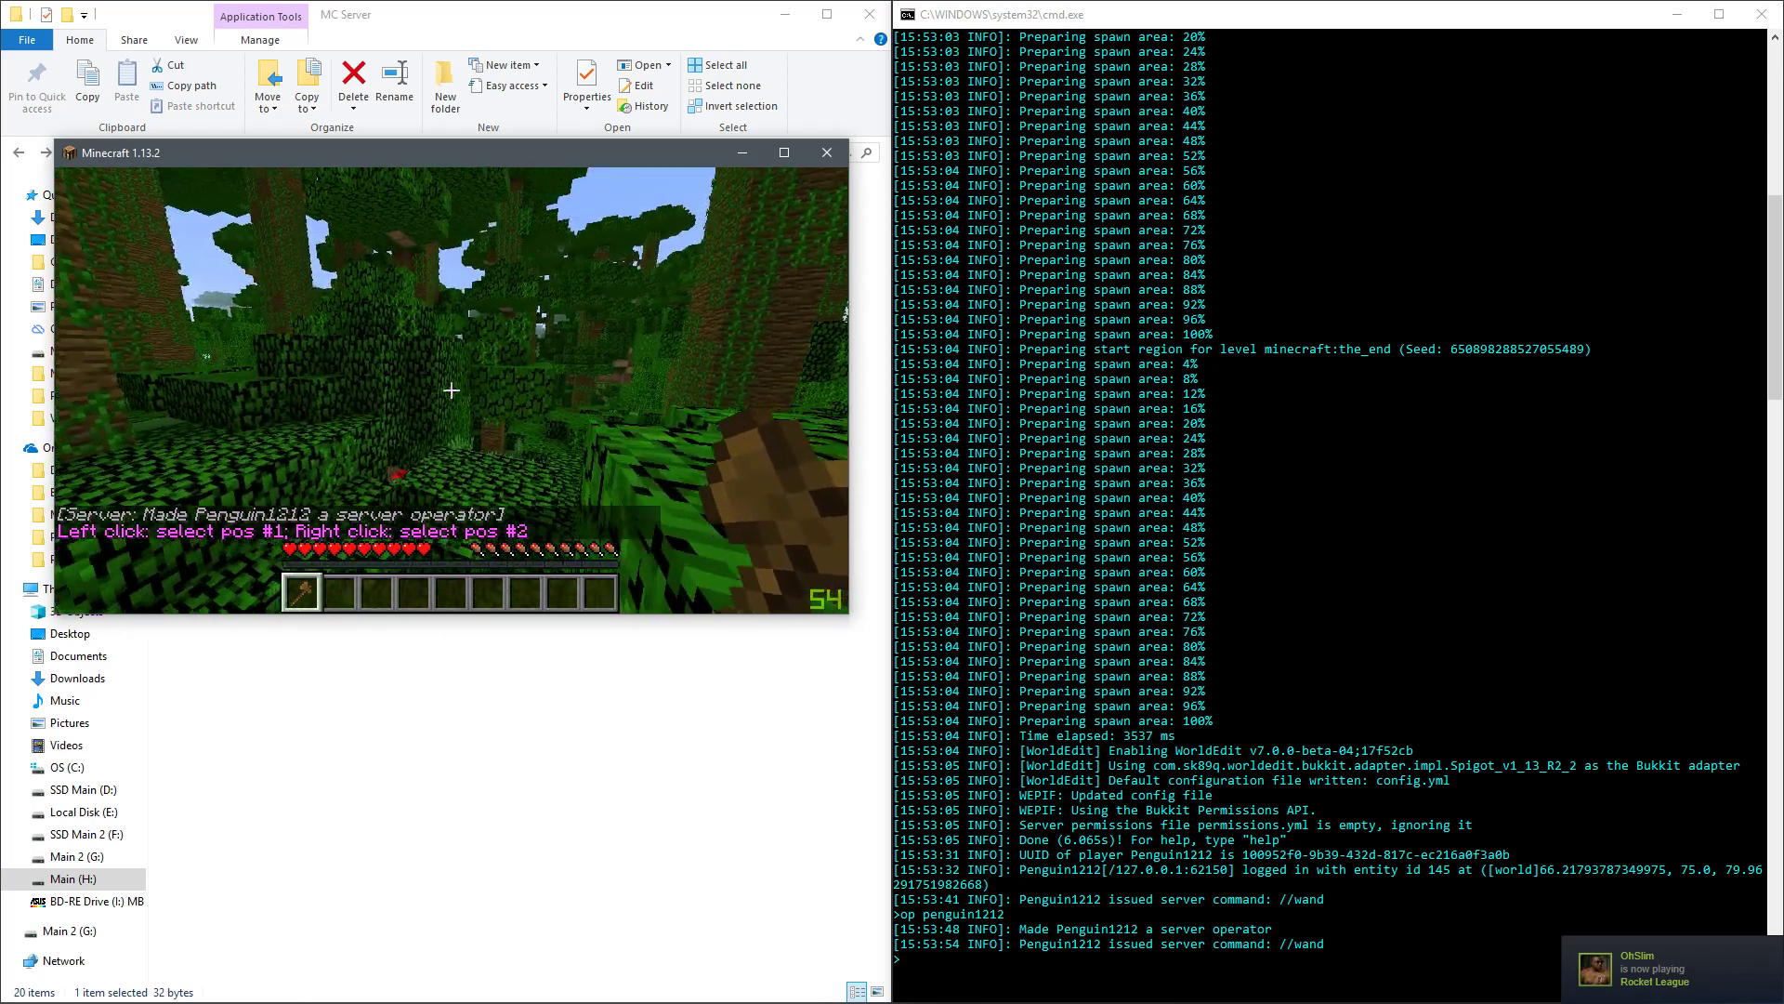
# - Select the region from (59, 74, 84) to (64, 72, 81) with the wand and fill it using //set 5
pyautogui.press('w')
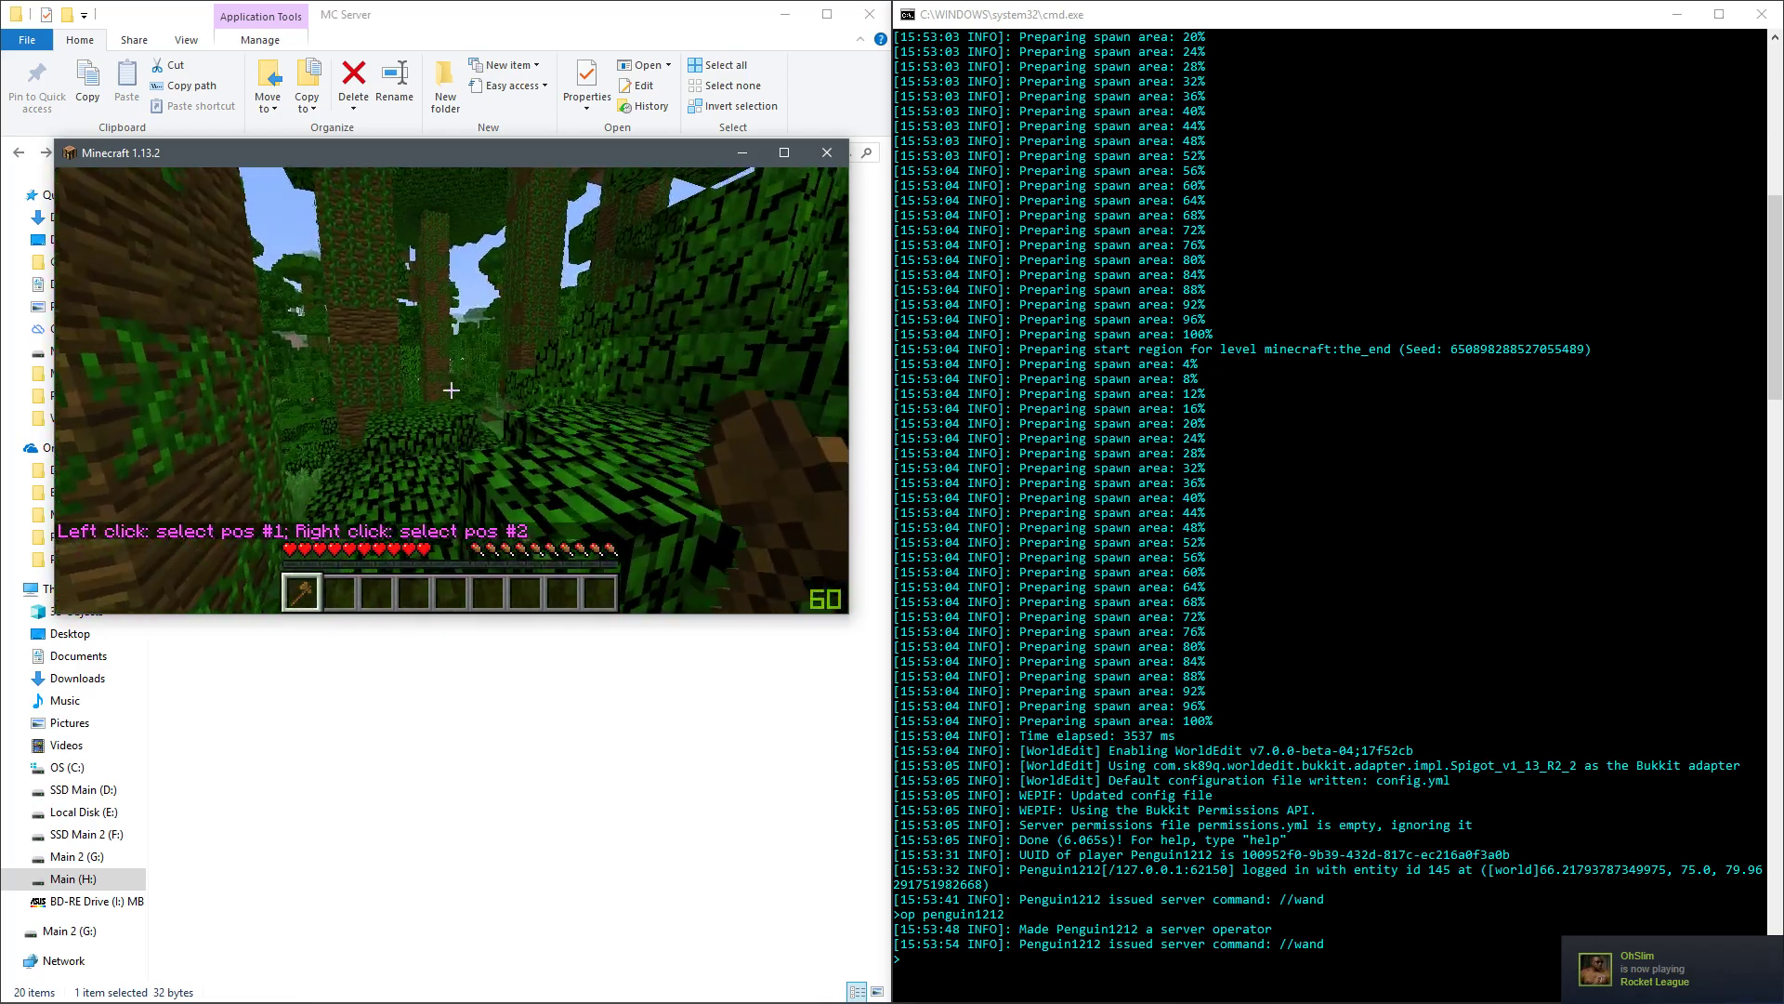
pyautogui.click(451, 390)
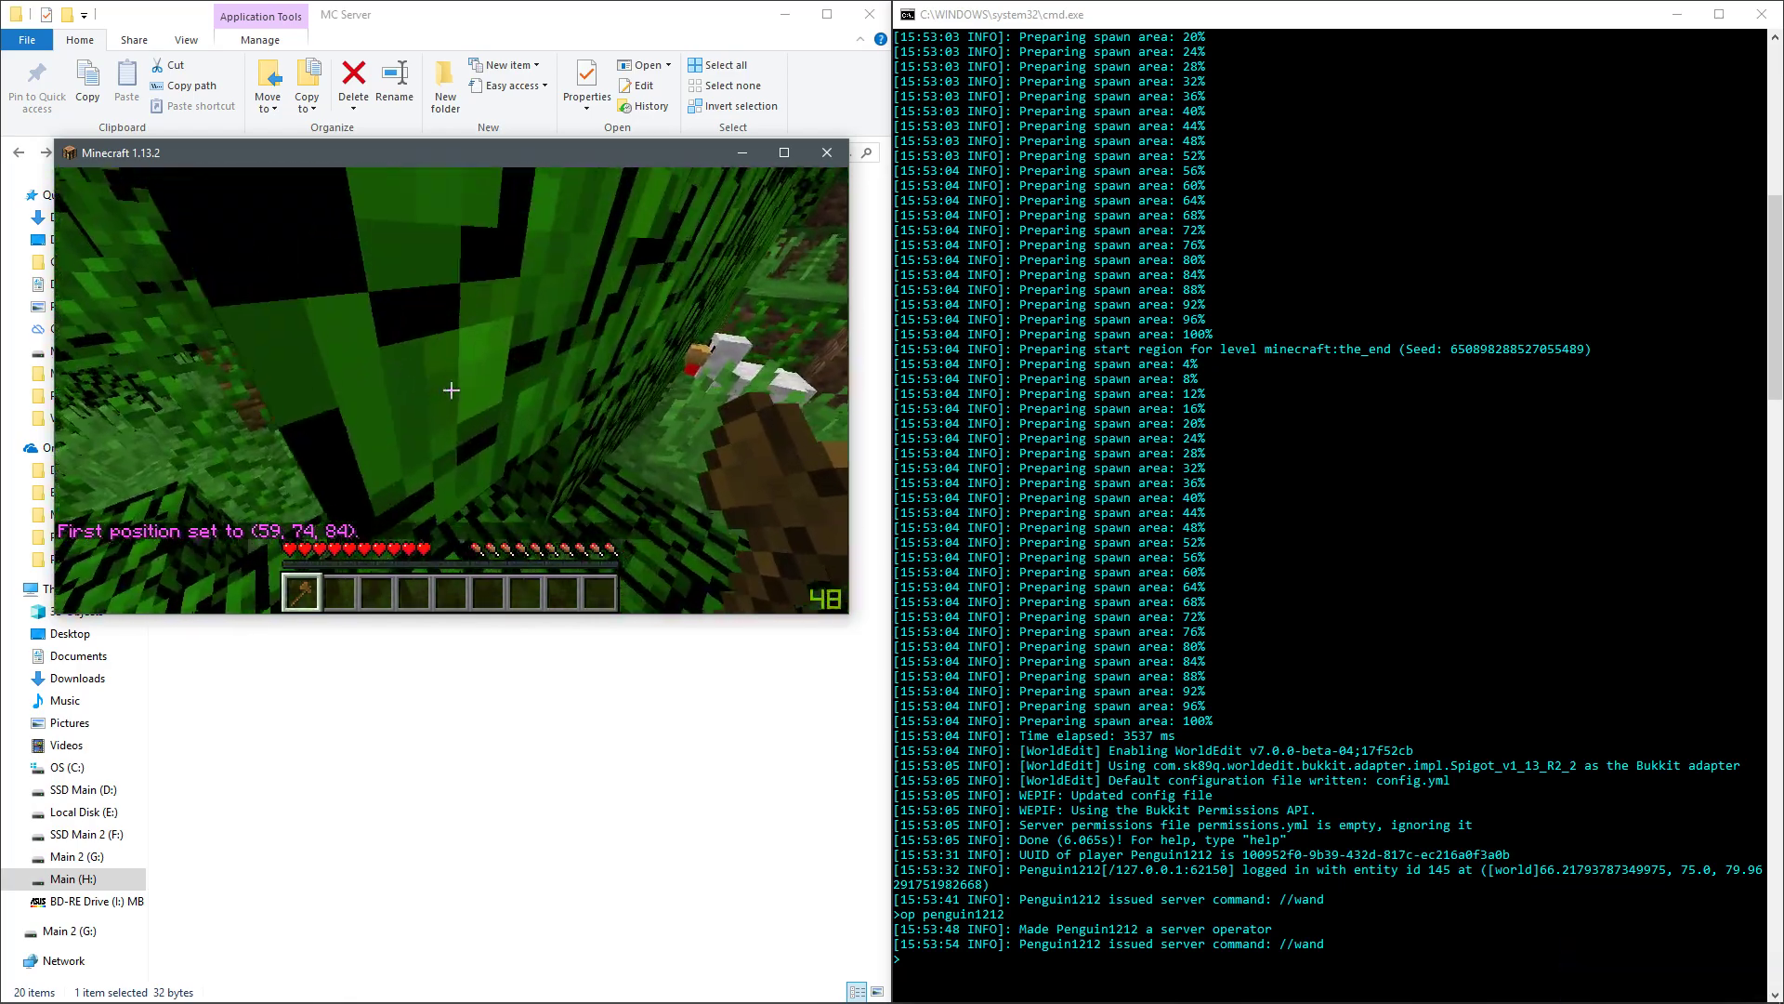
pyautogui.rightClick(452, 391)
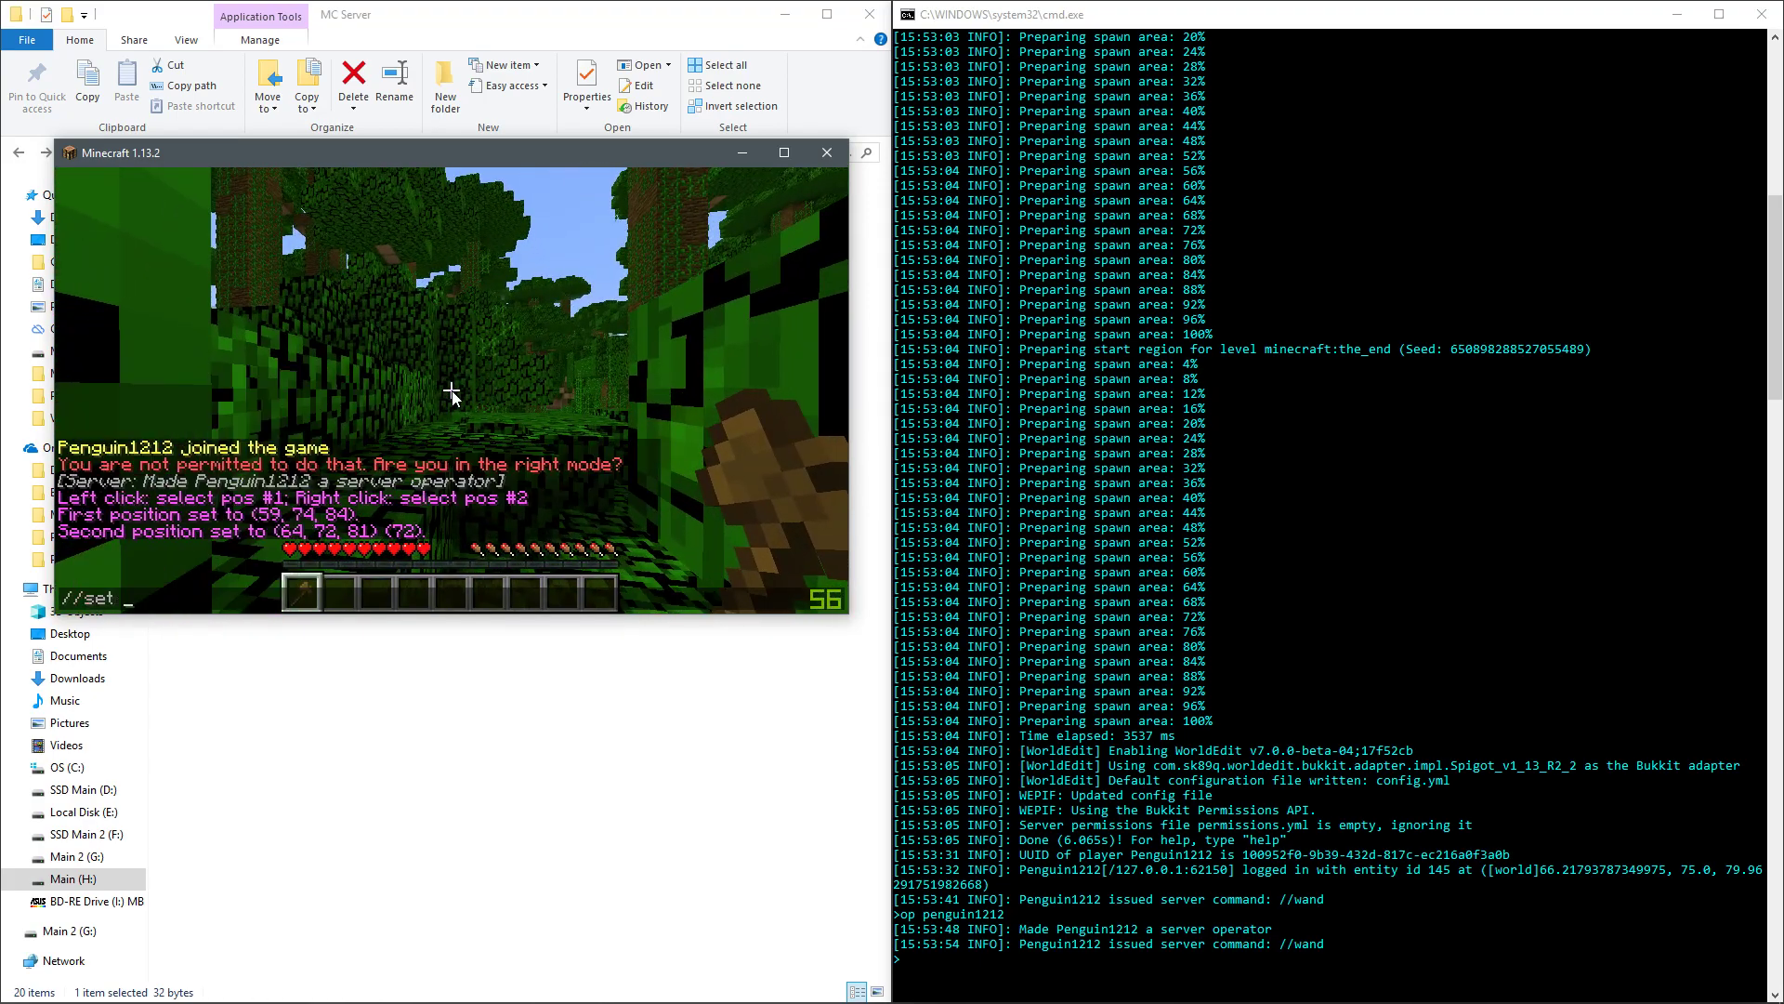
pyautogui.write('5')
pyautogui.press('Return')
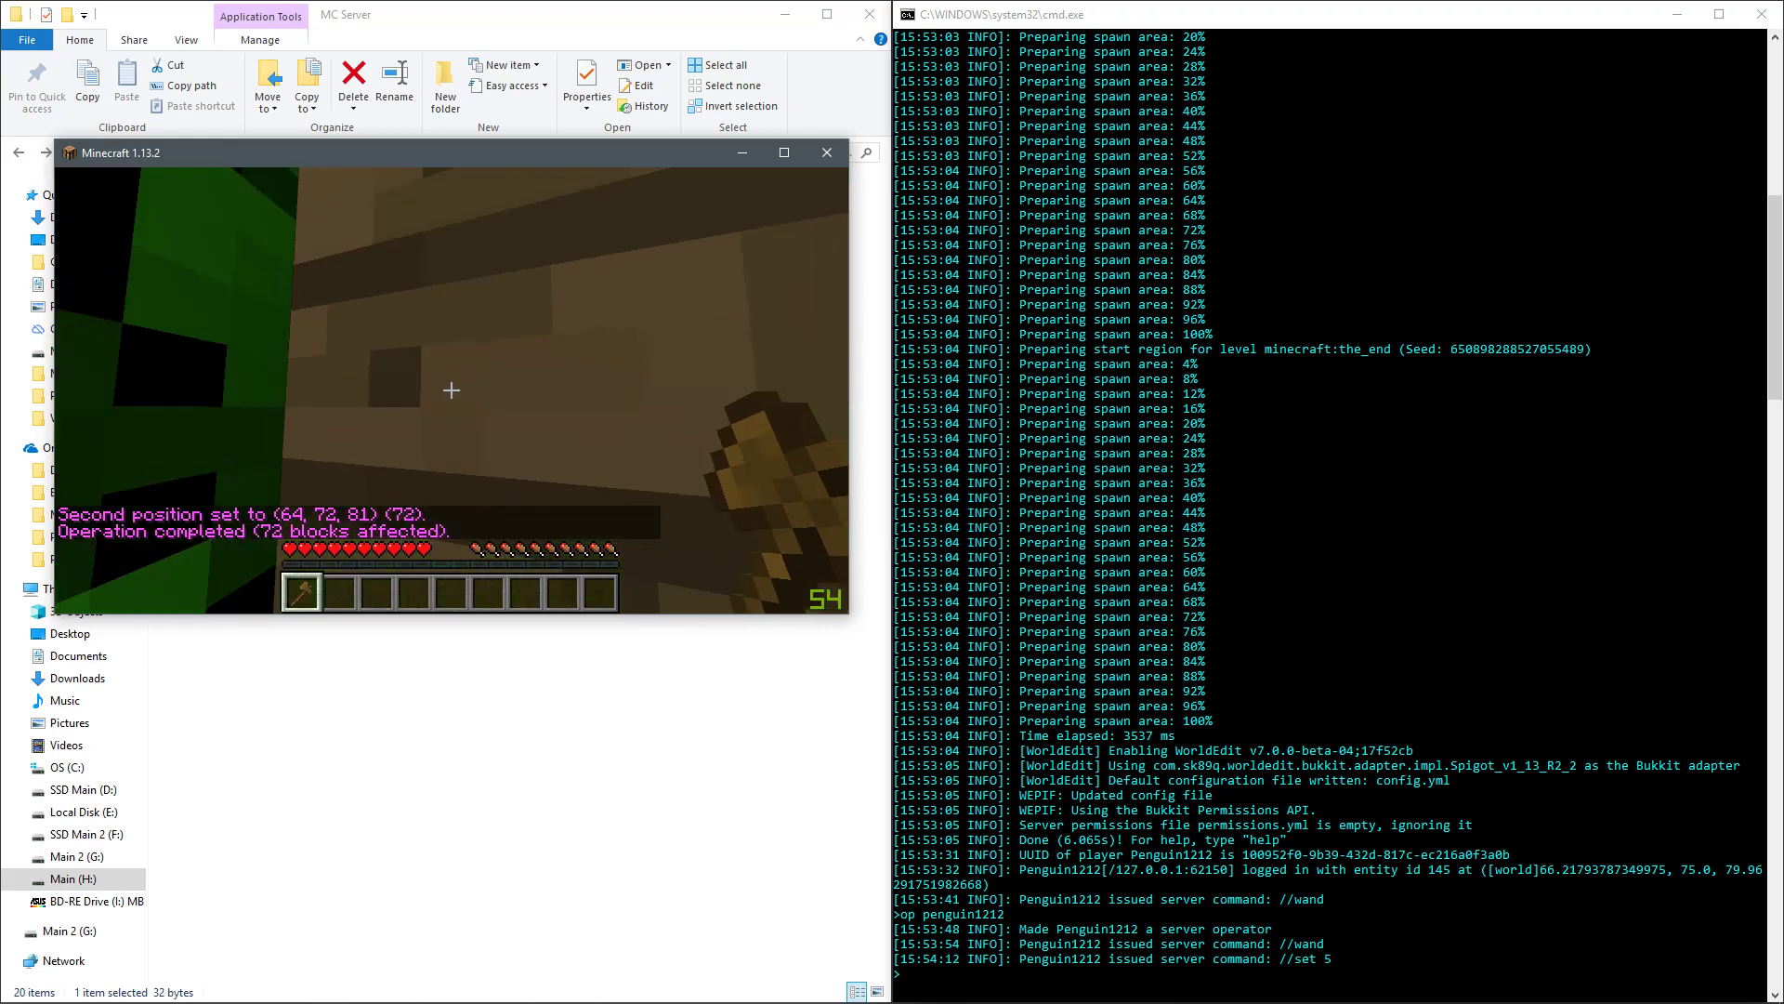
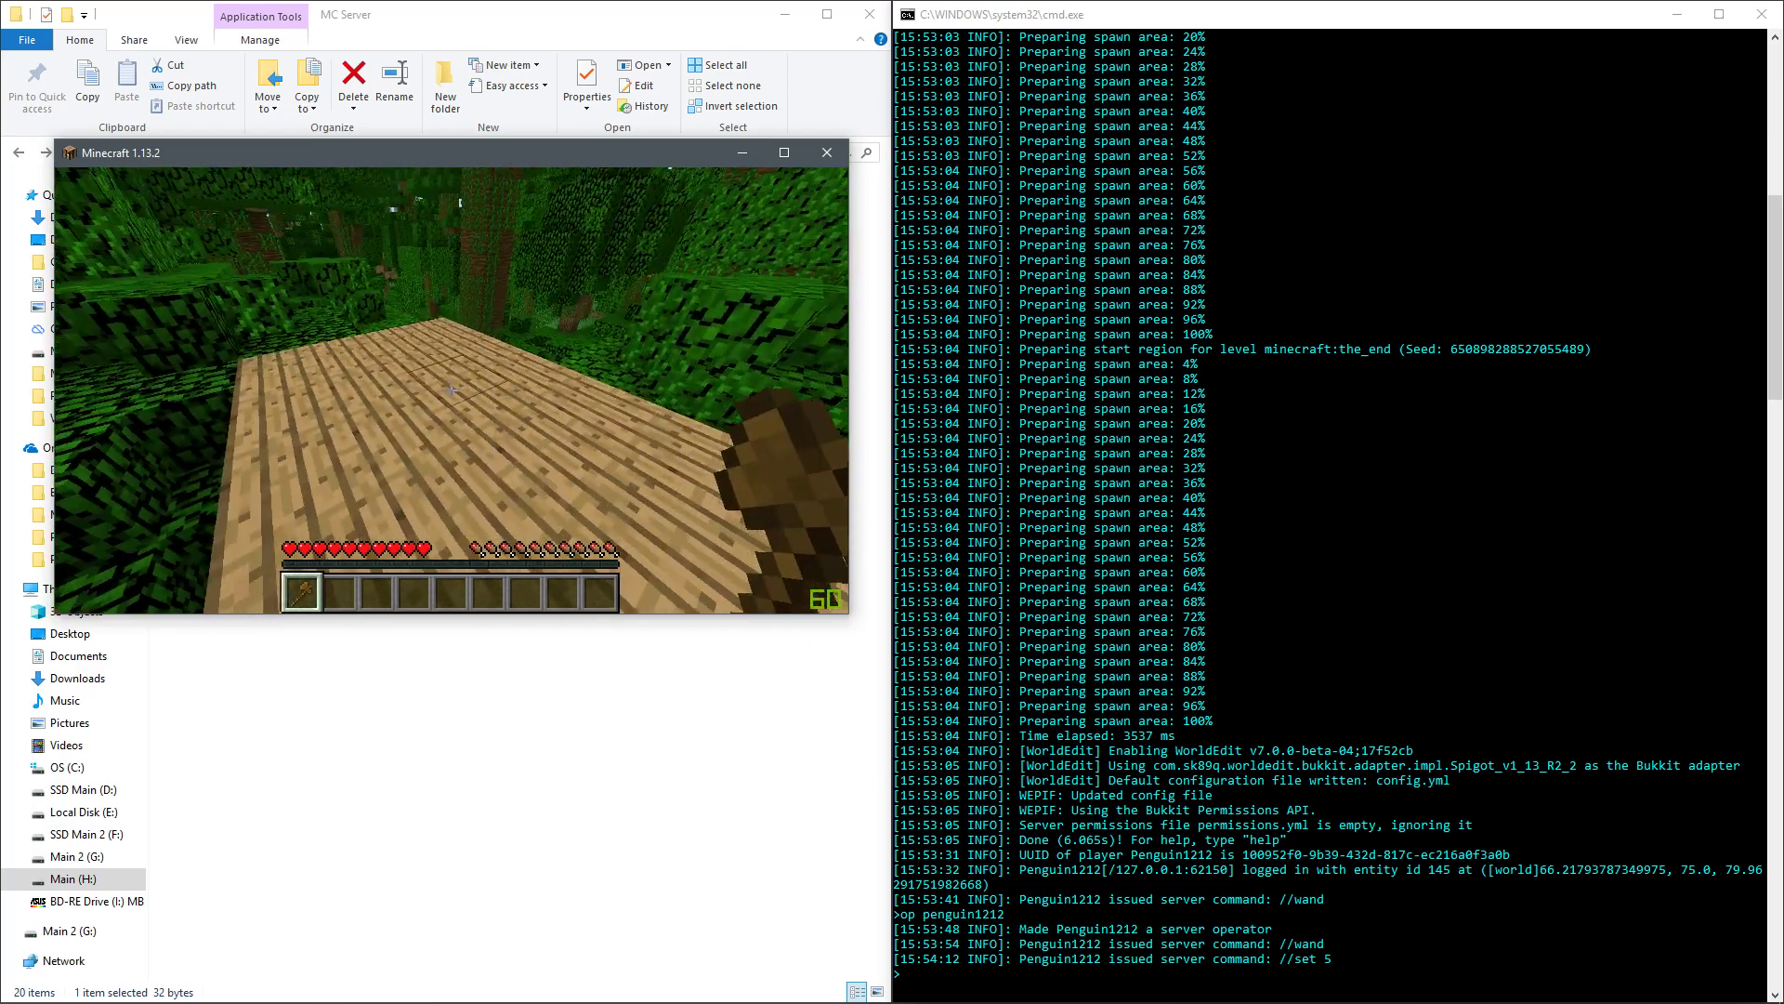
# - Disconnect from the Minecraft server and minimize the game window
pyautogui.press('Escape')
pyautogui.press('Escape')
pyautogui.press('Escape')
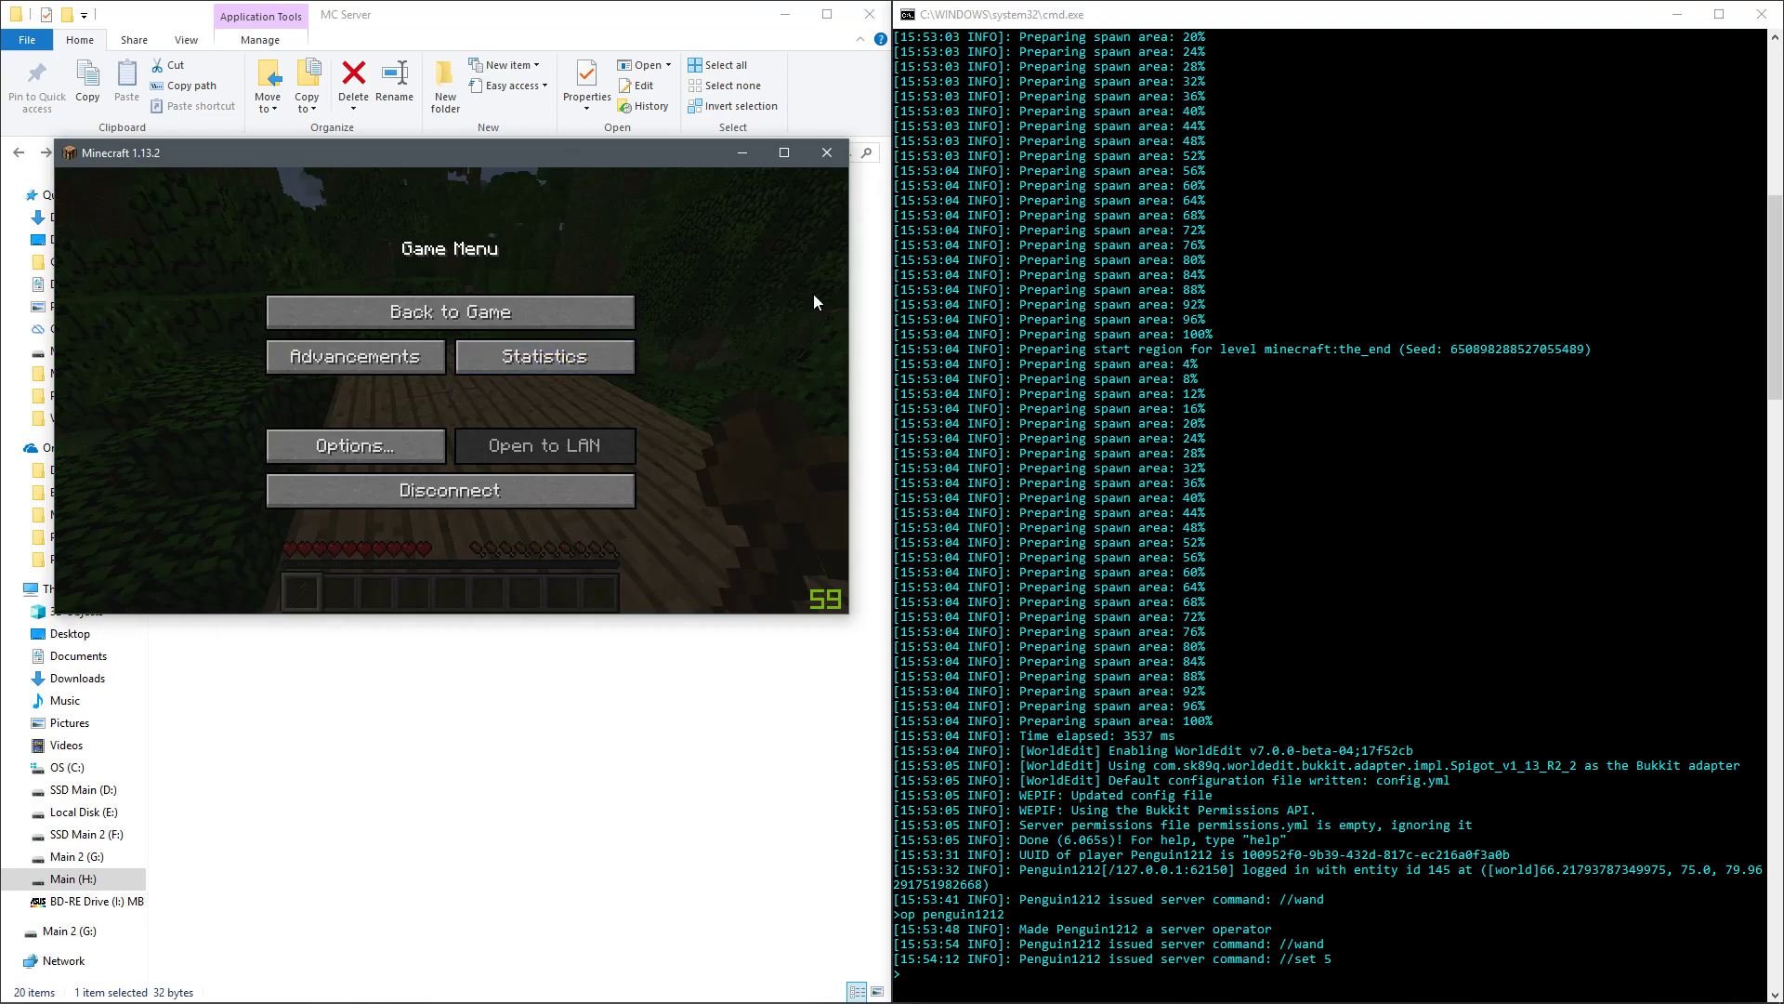
pyautogui.click(450, 478)
pyautogui.click(742, 154)
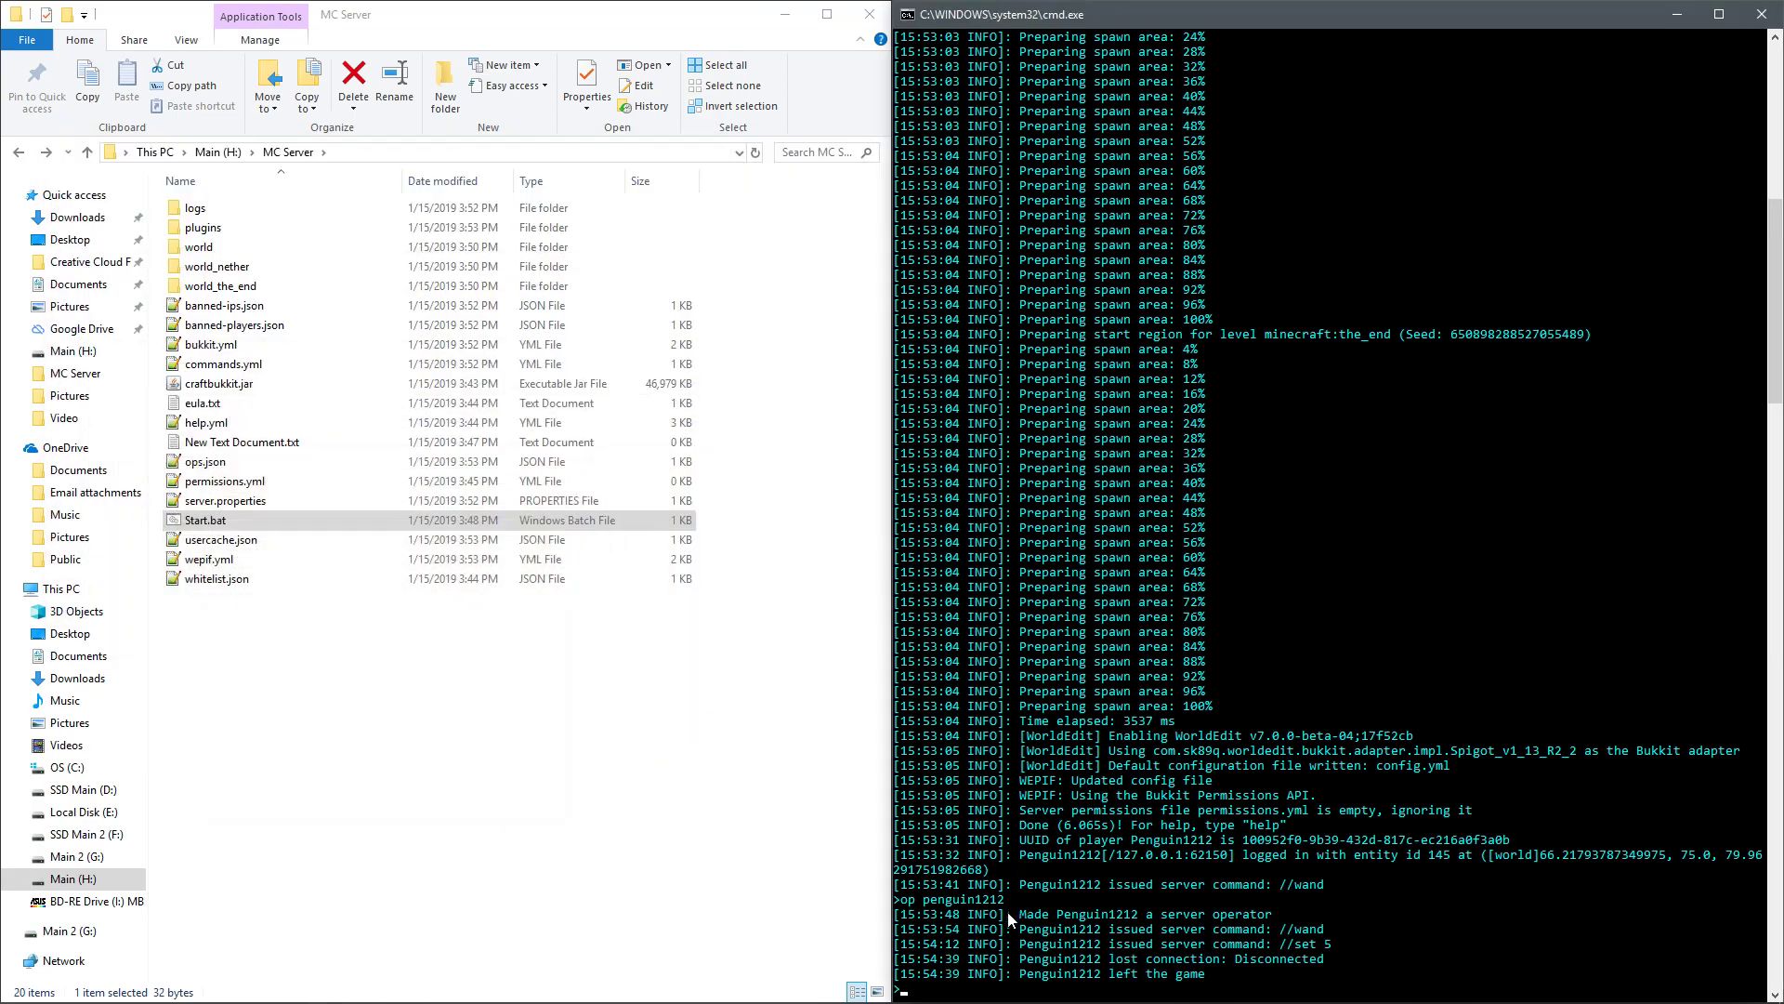
# - Shut down the server with the stop command and dismiss its console window
pyautogui.write('stop')
pyautogui.press('Return')
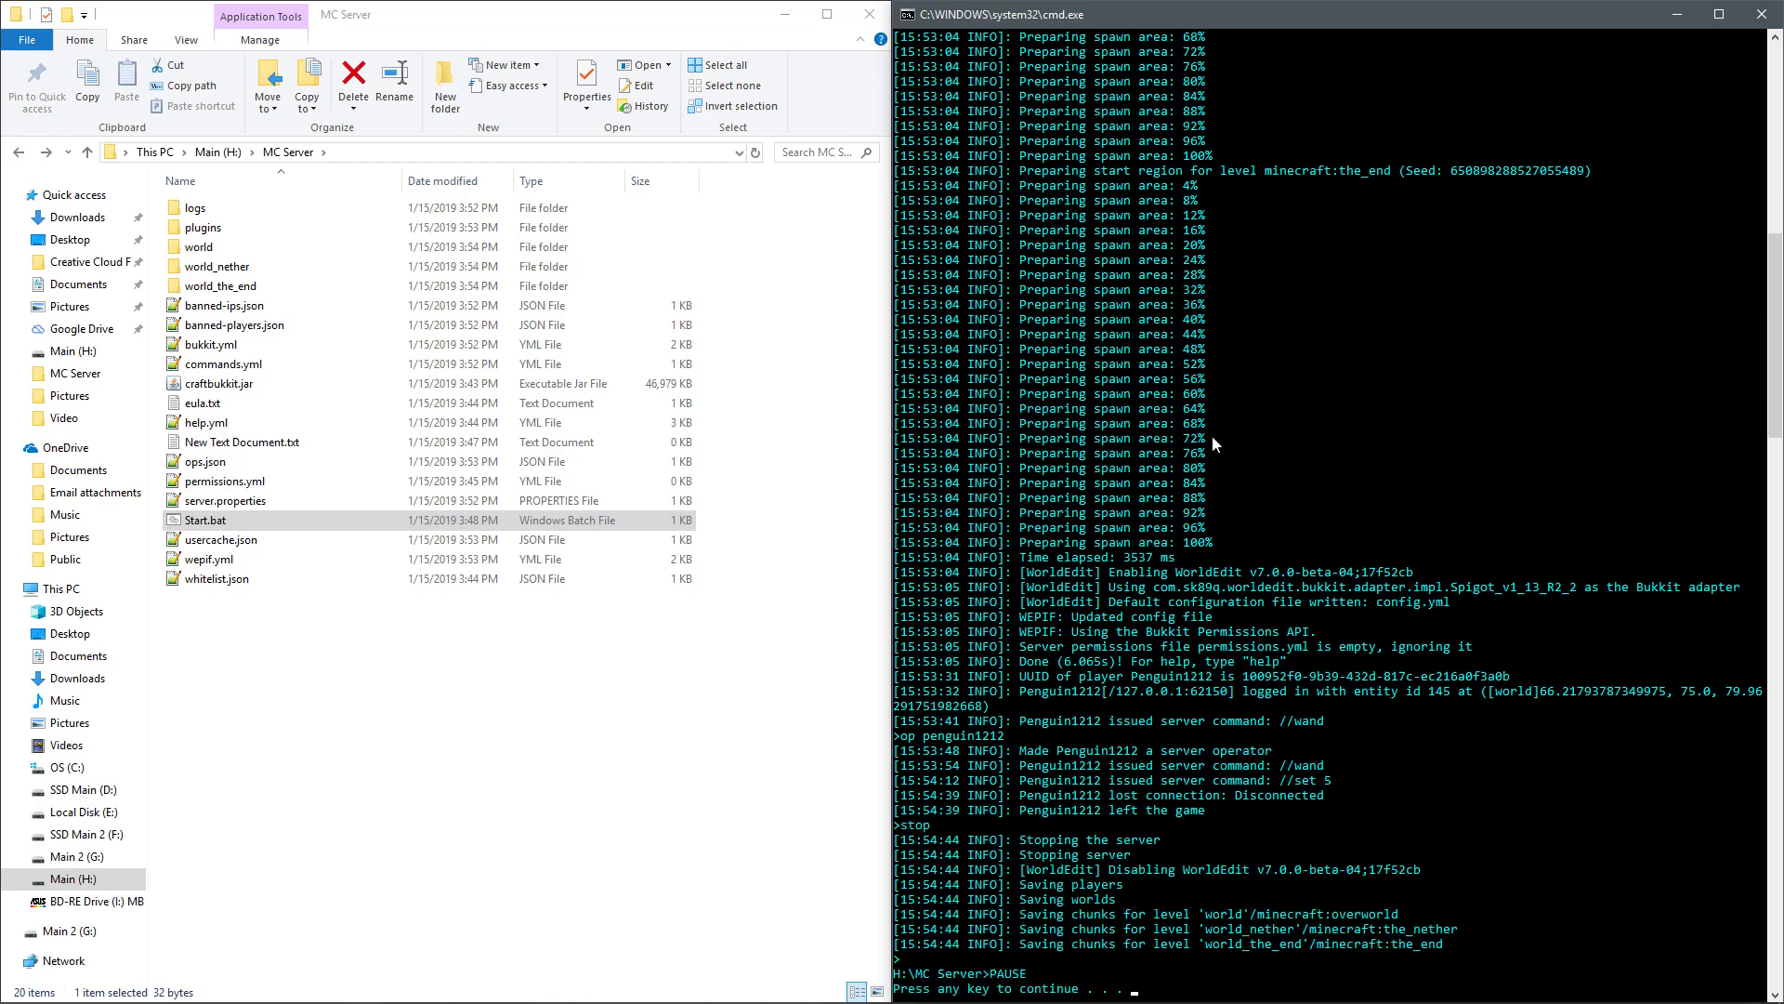
pyautogui.press('Return')
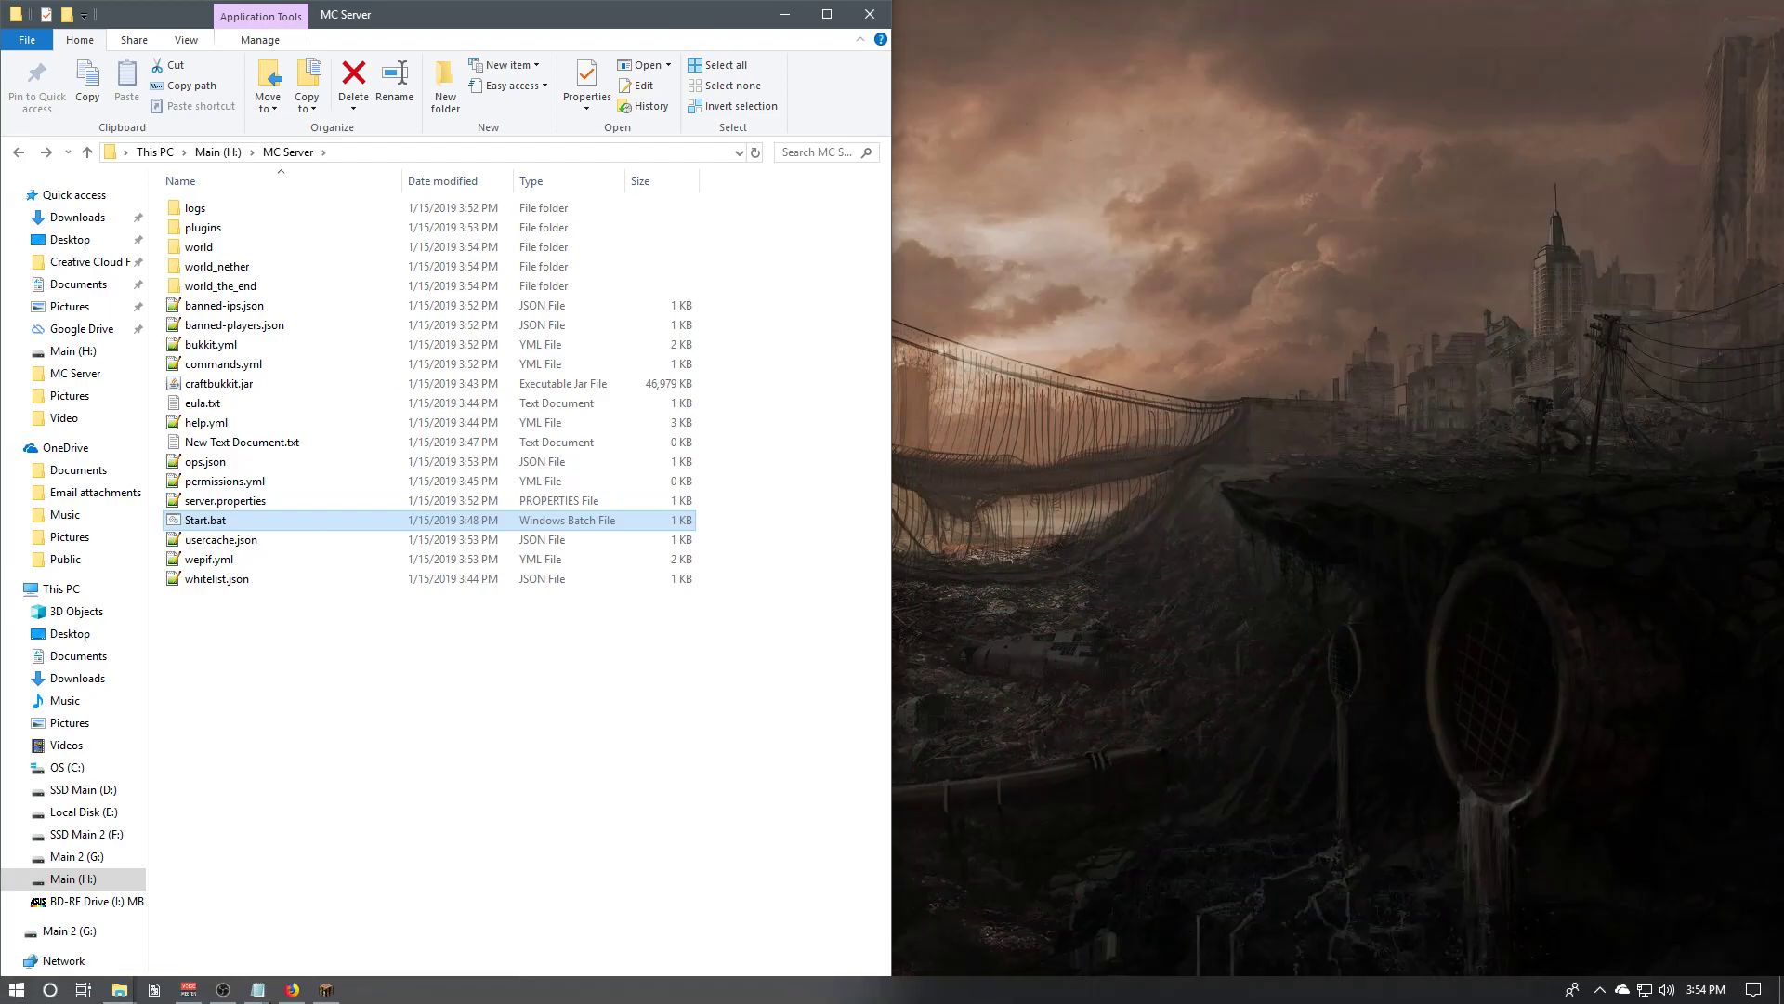
# - Switch to Firefox, return to the 1.13 Bukkit plugin list, and open the EssentialsX project
pyautogui.click(293, 991)
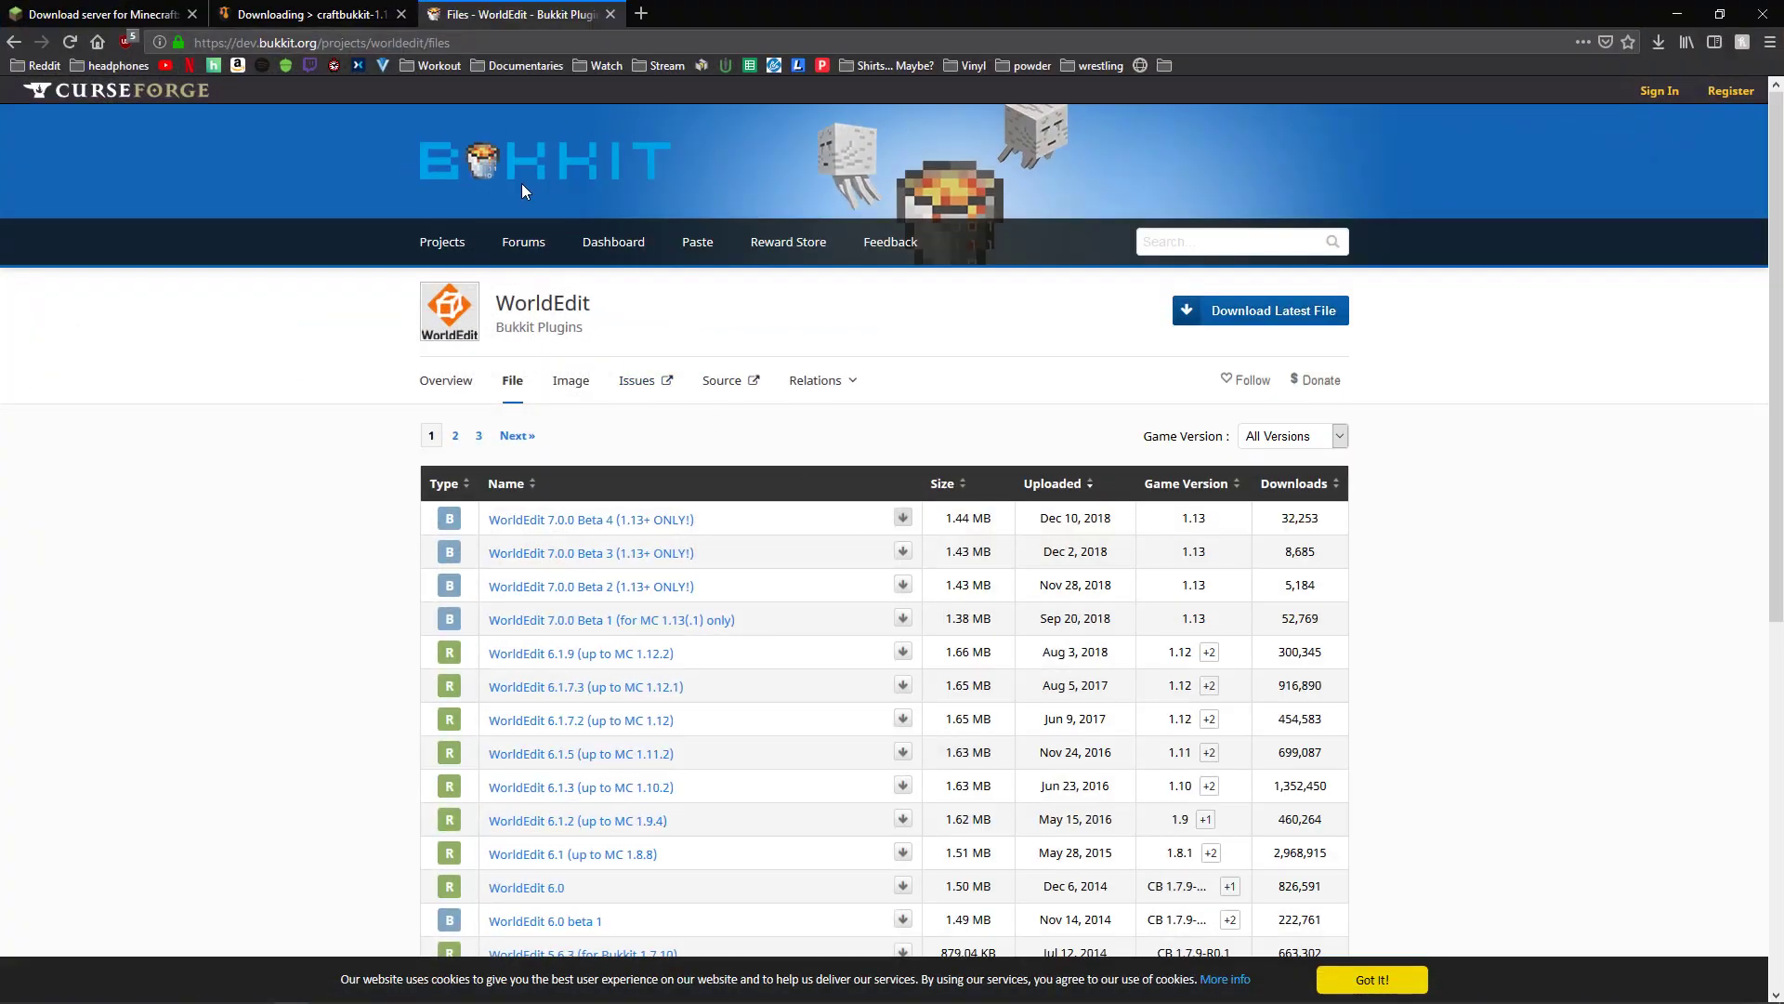
pyautogui.click(16, 43)
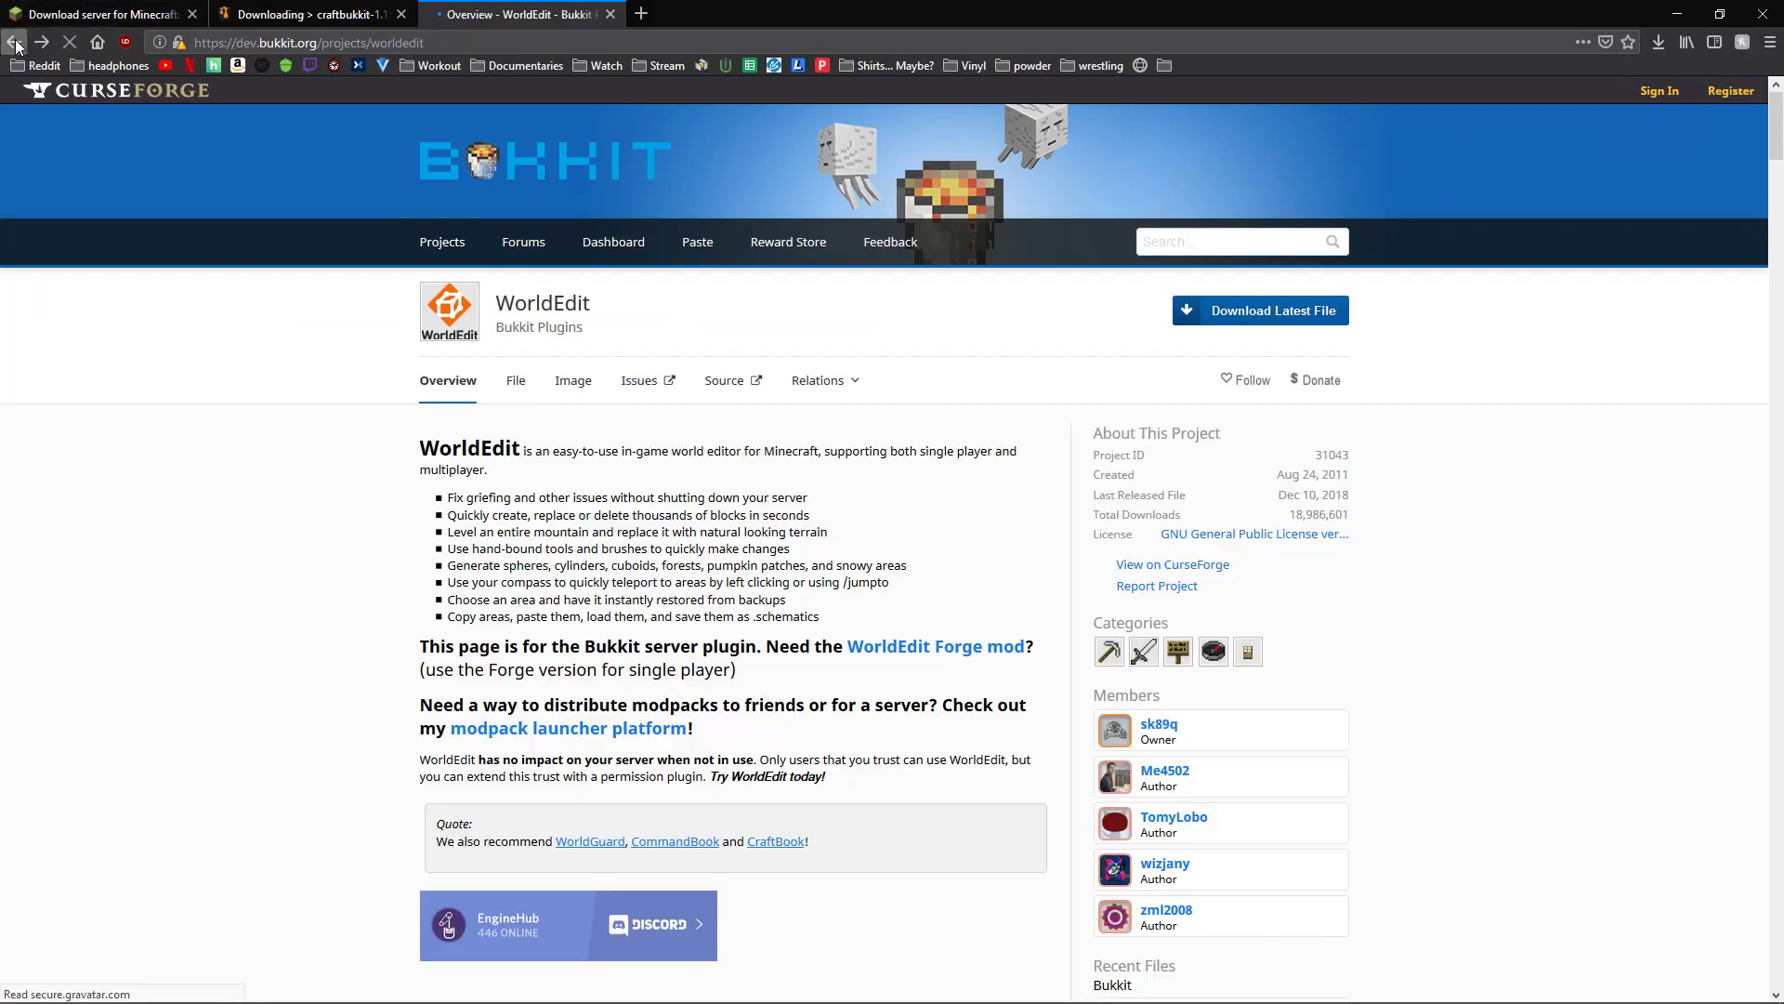
pyautogui.click(15, 43)
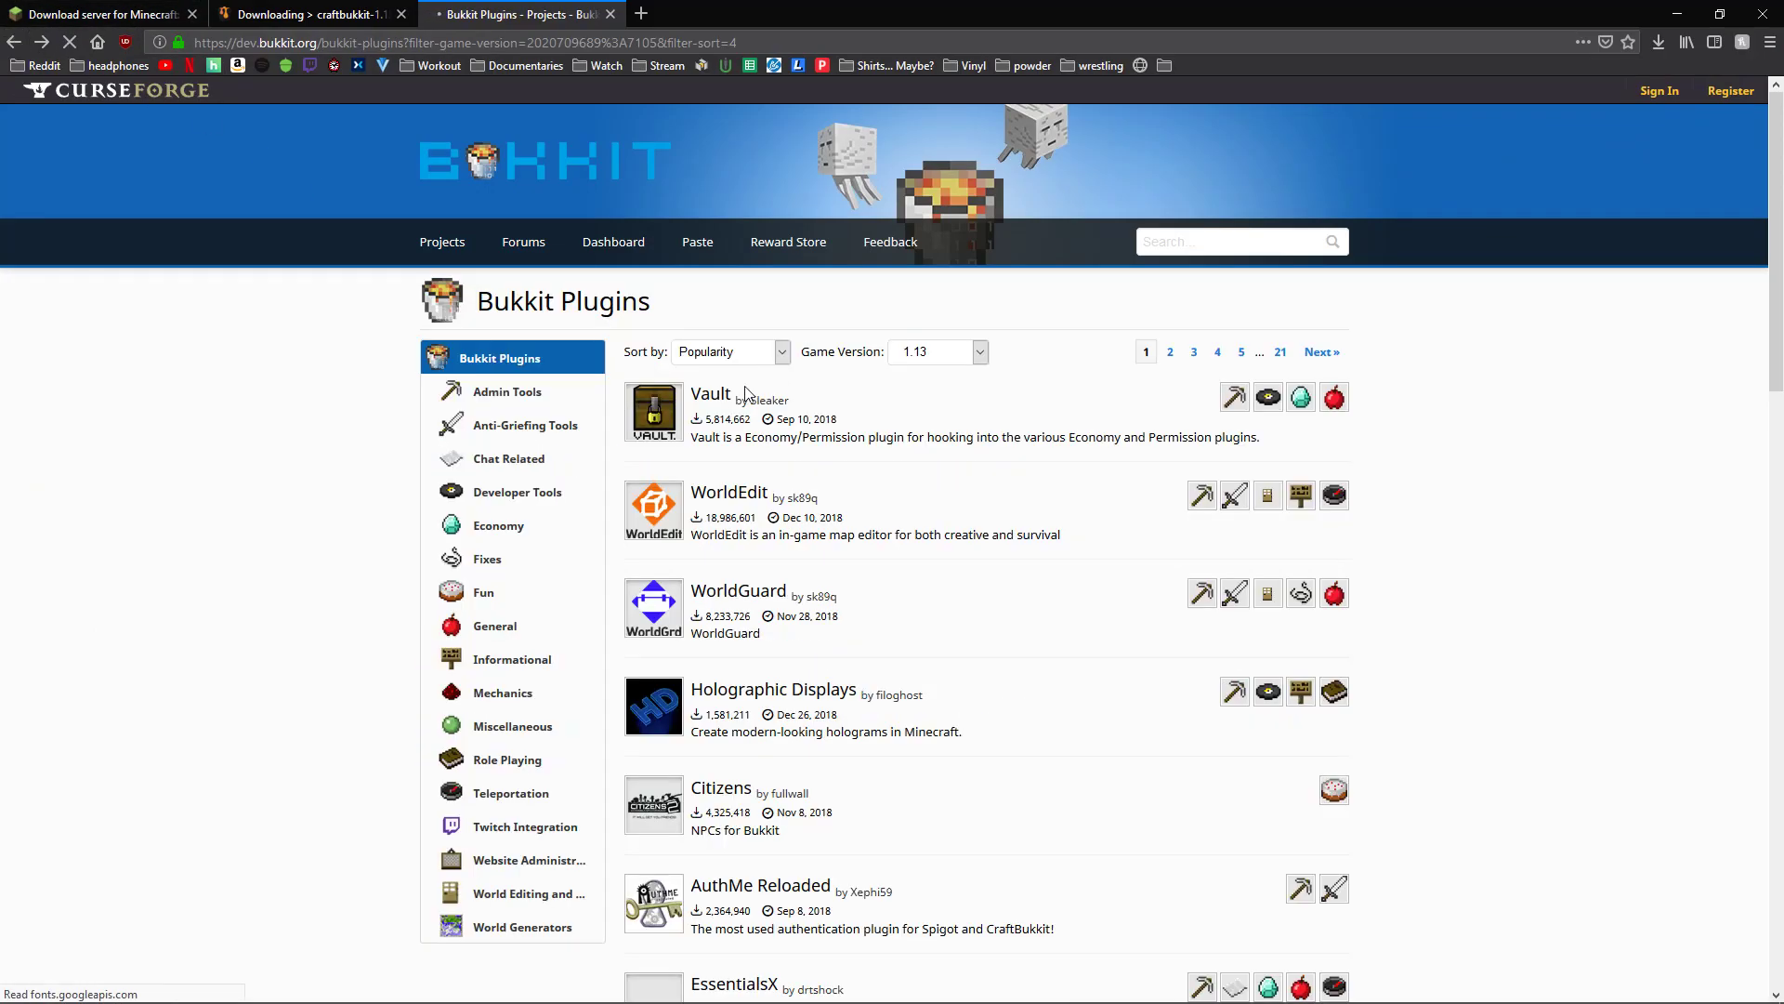
pyautogui.scroll(-5, 876, 398)
pyautogui.scroll(5, 1096, 502)
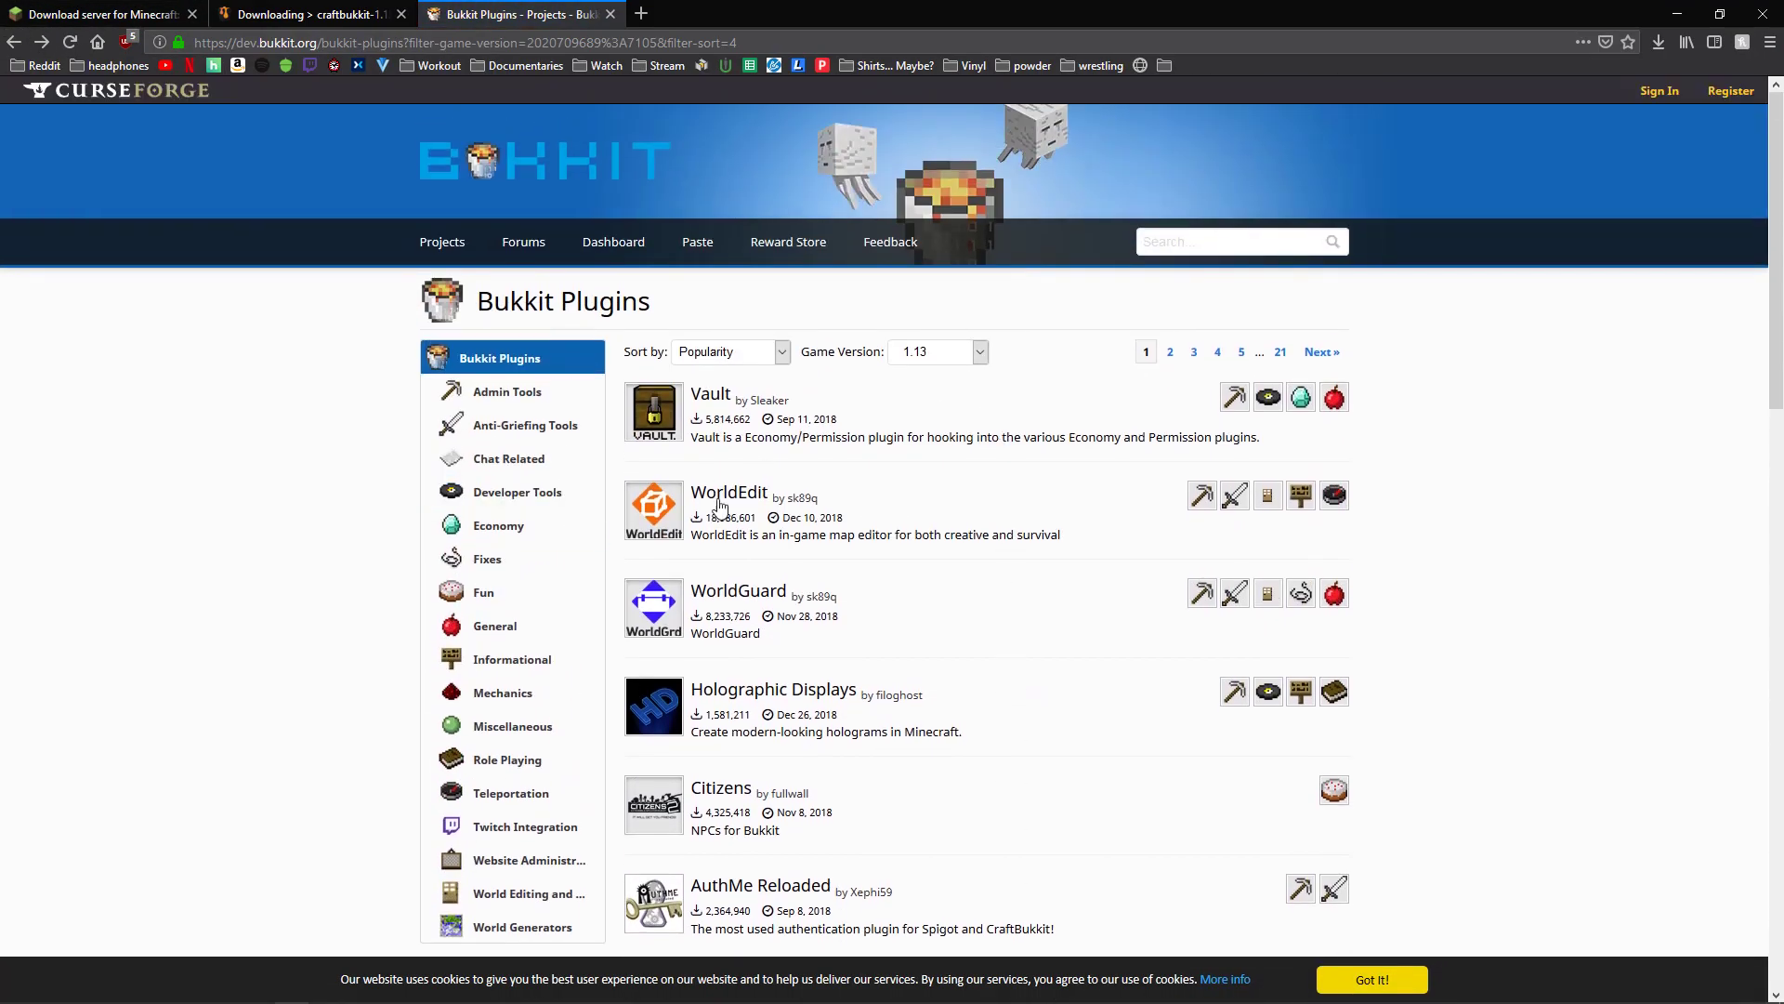
pyautogui.scroll(-4, 982, 420)
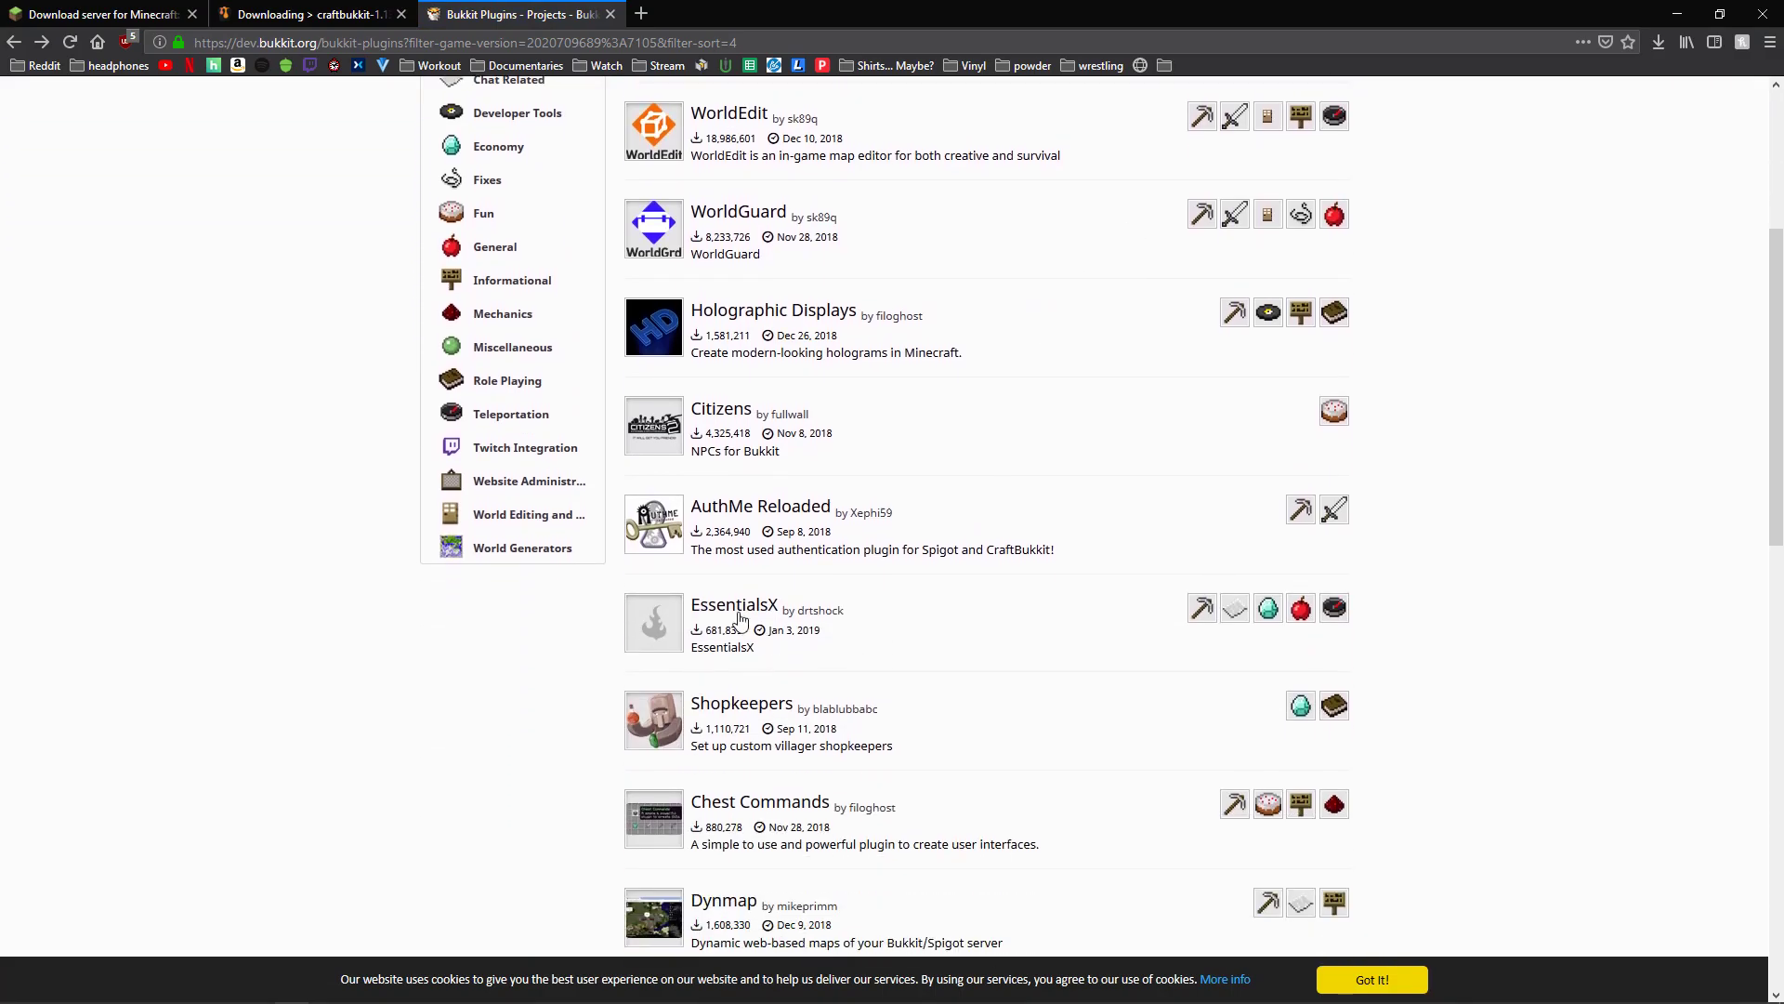
pyautogui.click(737, 613)
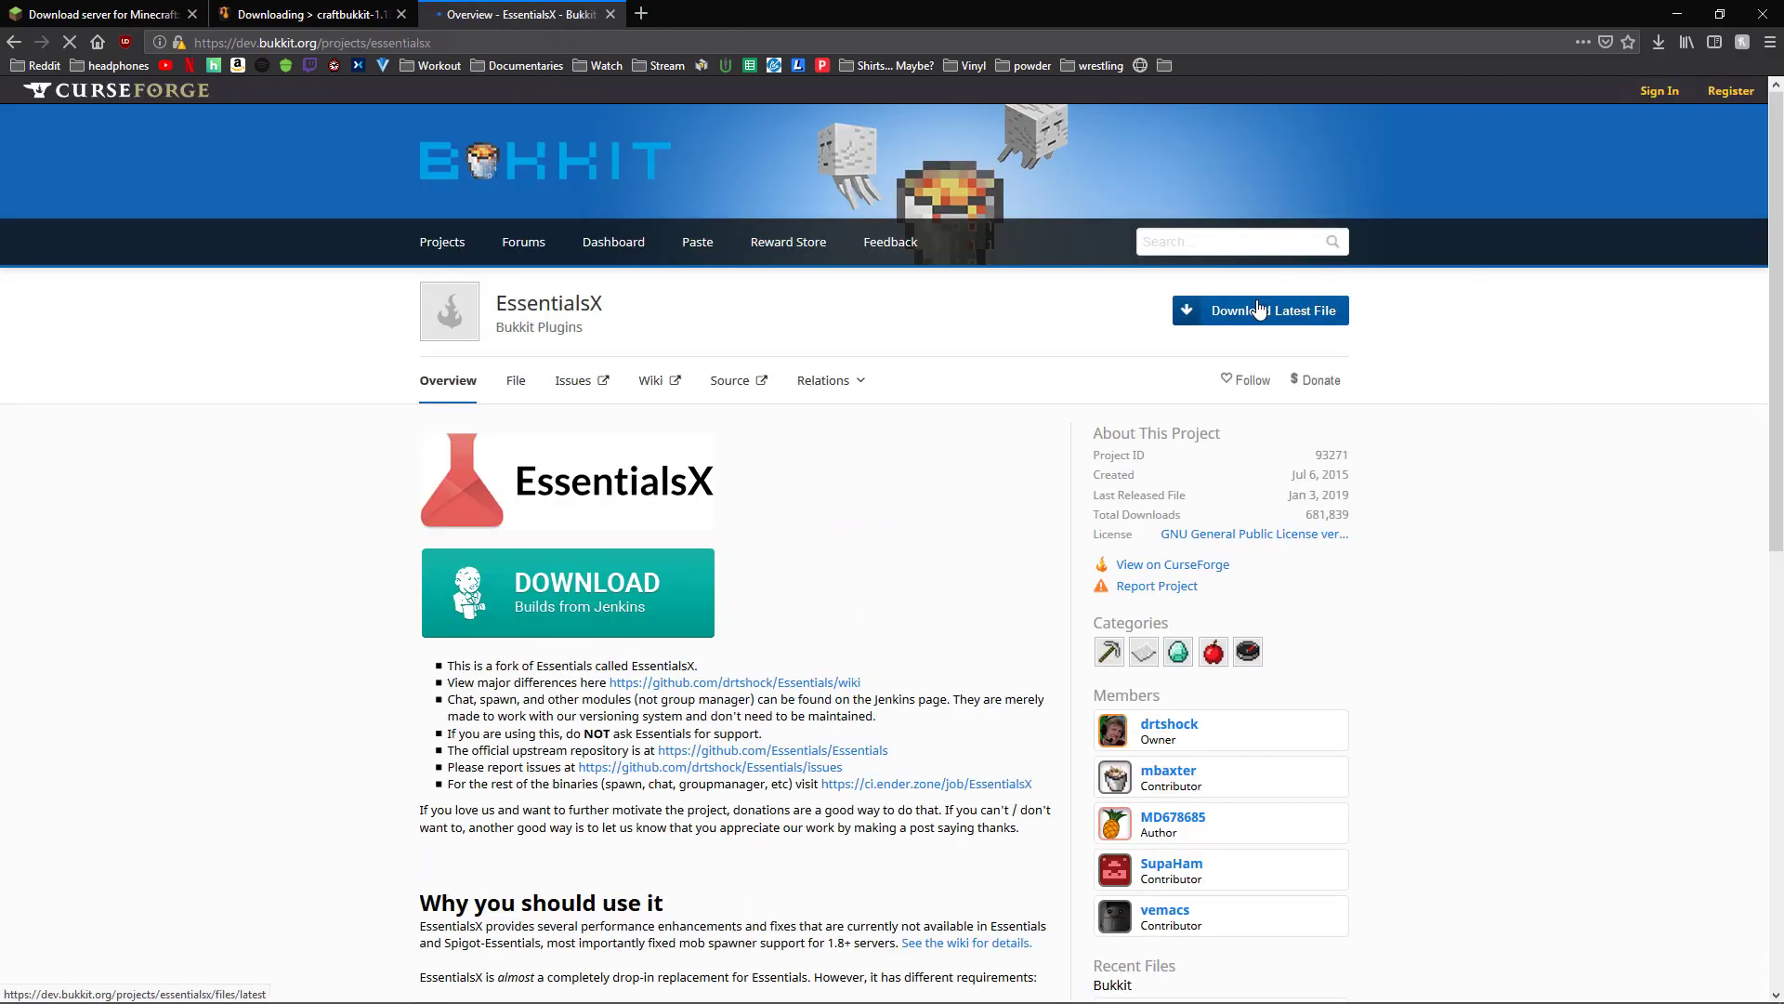
# - Download the EssentialsX-2.16.0.3 release for 1.13 from the project's file list and open its download folder
pyautogui.scroll(-5, 1171, 419)
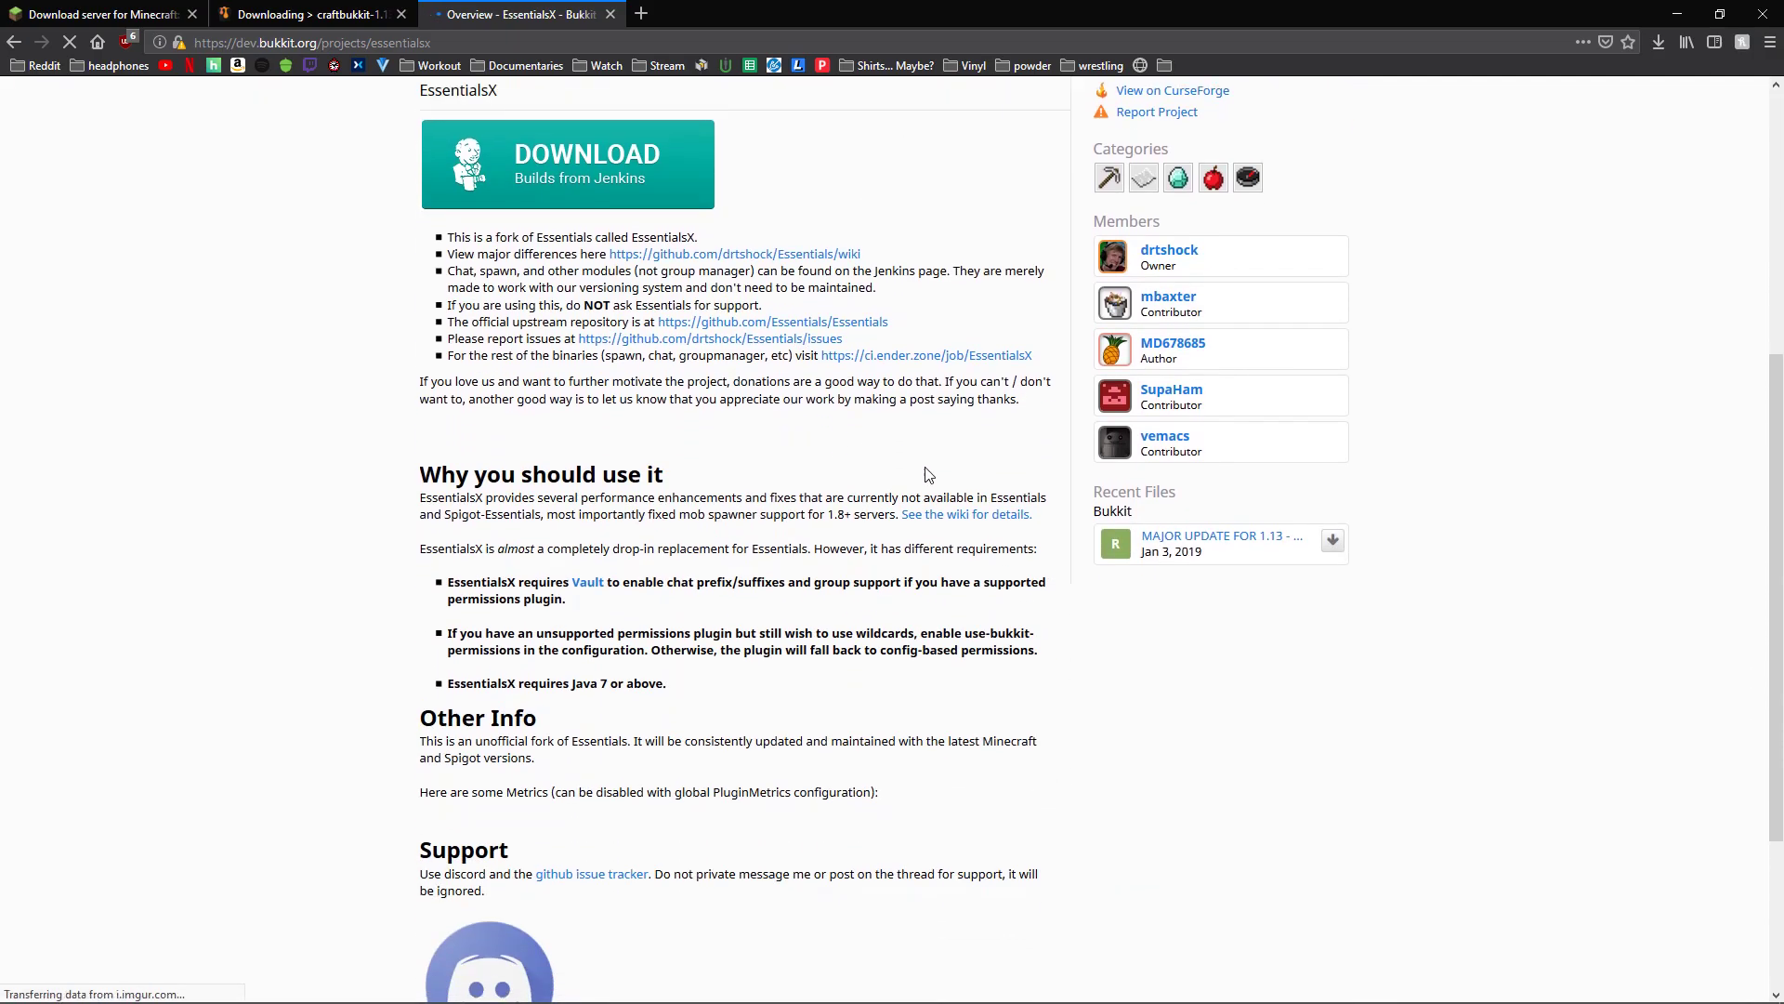
pyautogui.scroll(4, 1208, 437)
pyautogui.scroll(-3, 945, 530)
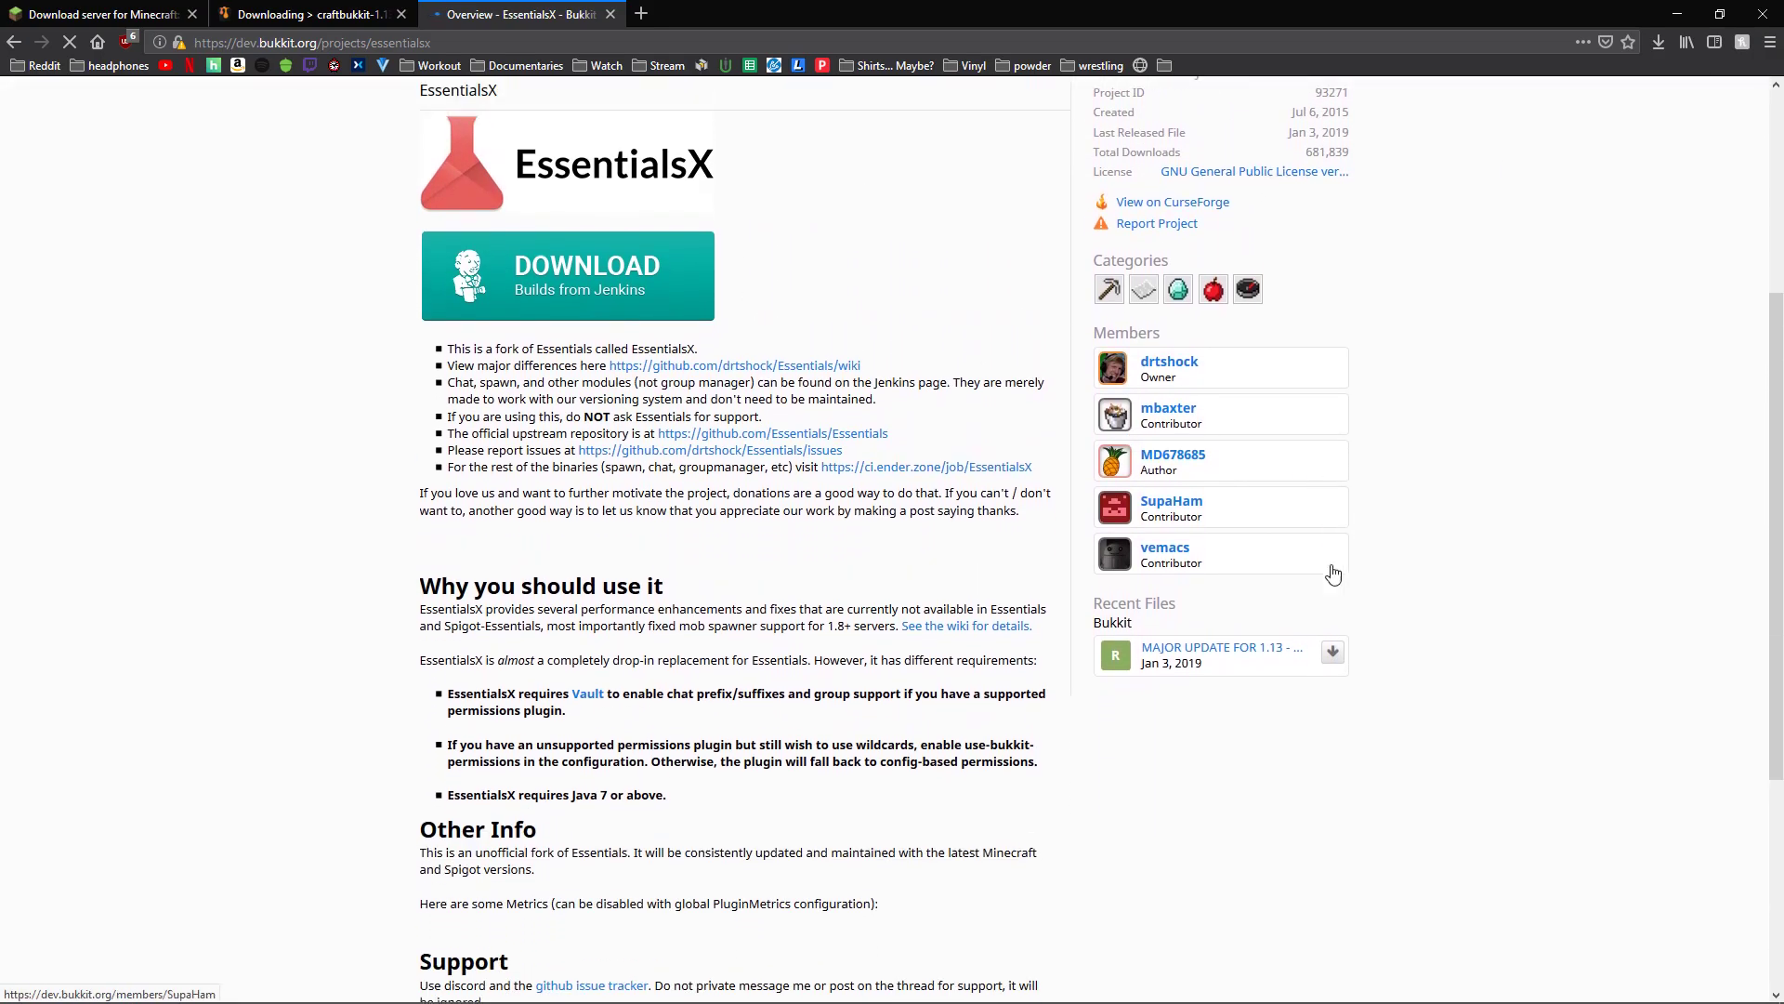
pyautogui.scroll(1, 656, 481)
pyautogui.scroll(3, 656, 481)
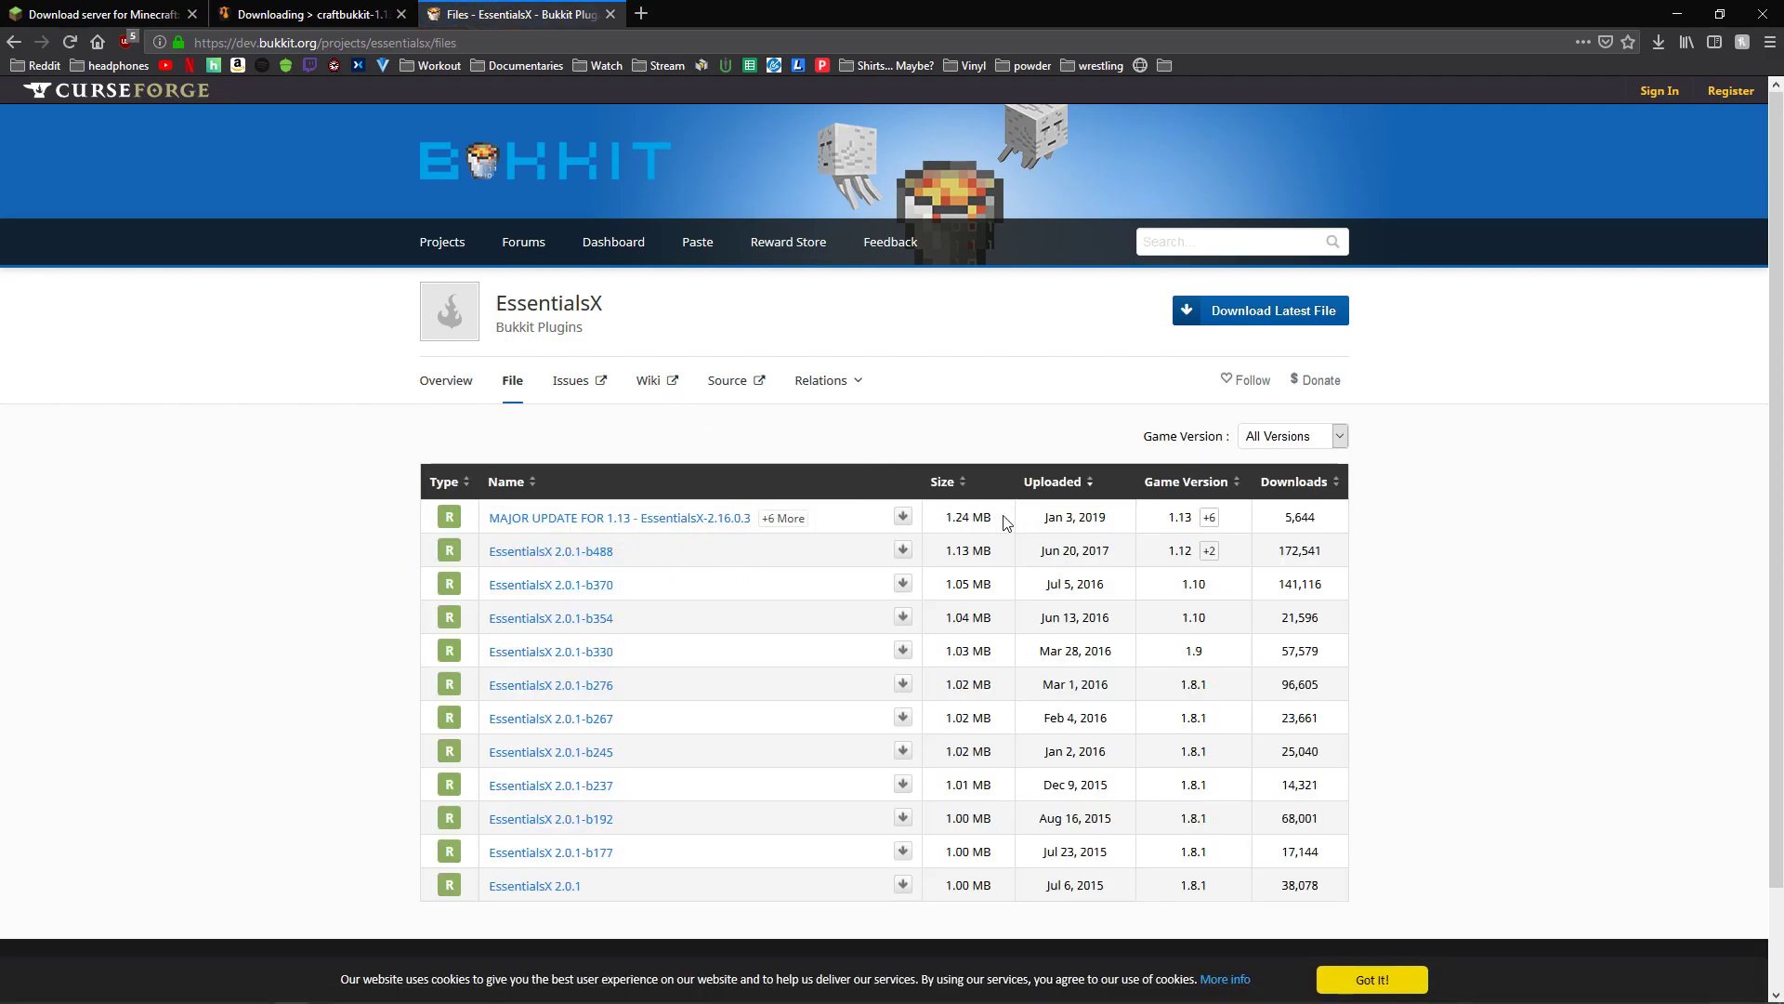
pyautogui.click(905, 520)
pyautogui.click(1640, 492)
pyautogui.click(1664, 47)
pyautogui.click(1640, 86)
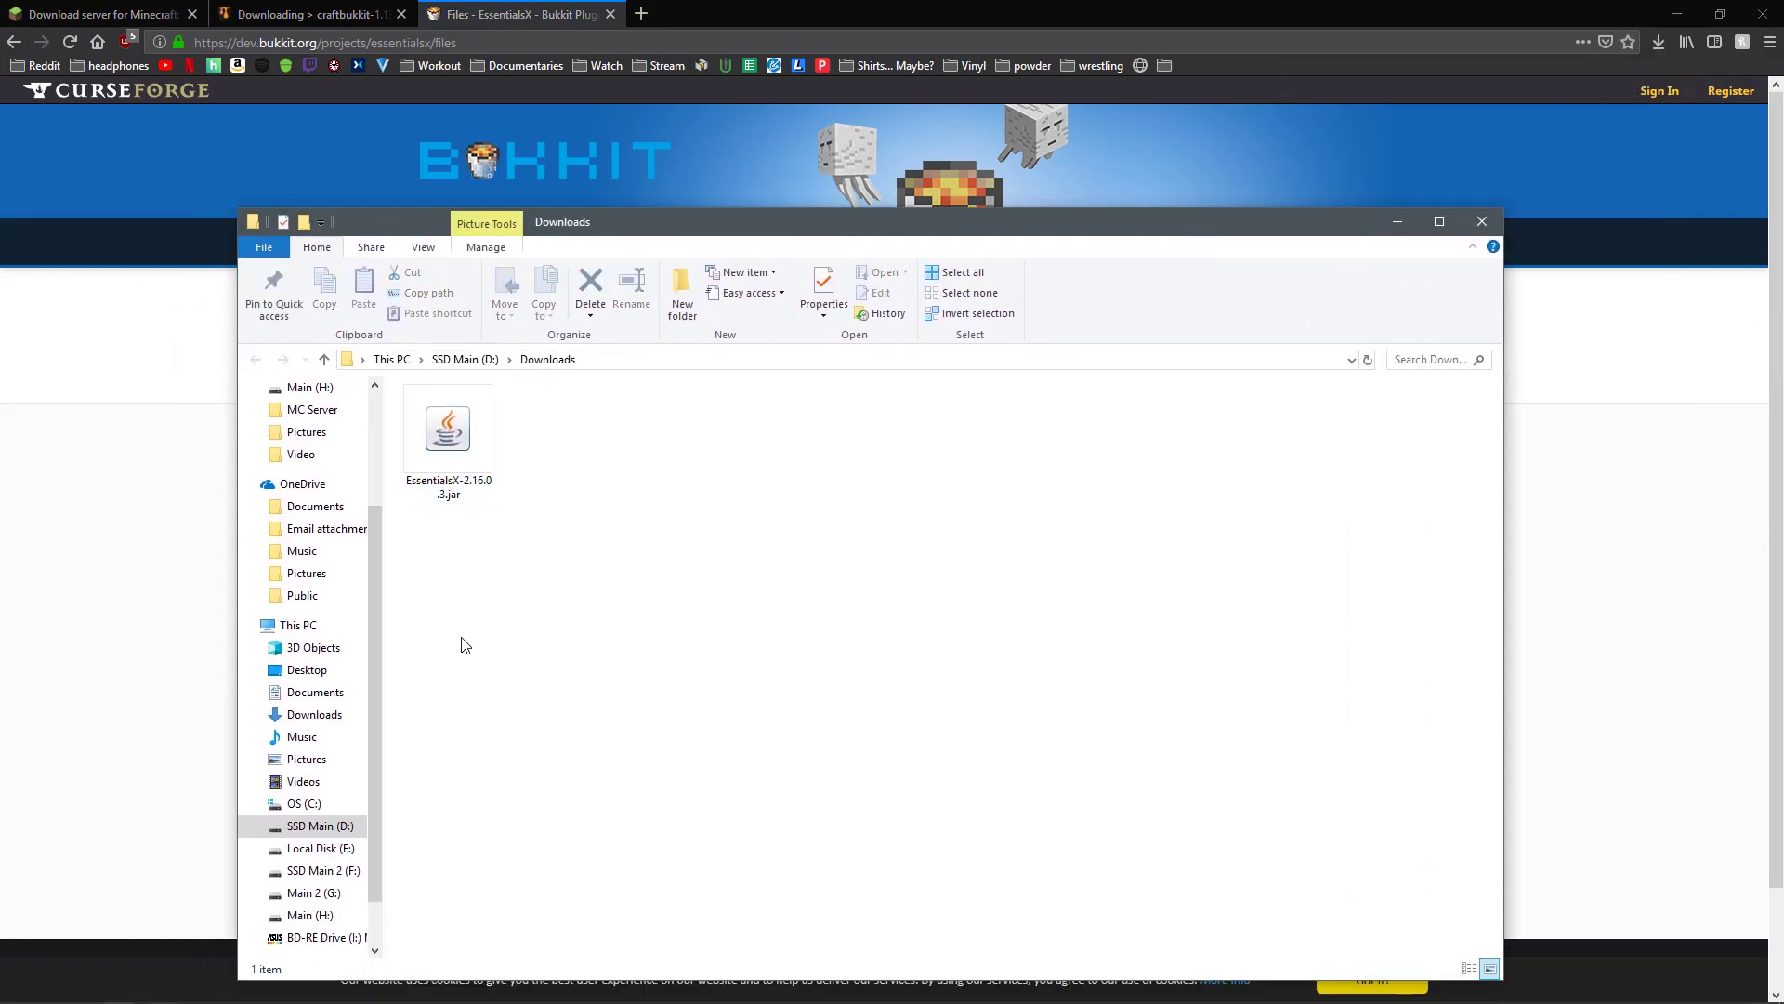
# - Place EssentialsX-2.16.0.3.jar in the plugins folder of MC Server on the Main (H:) drive
pyautogui.click(310, 915)
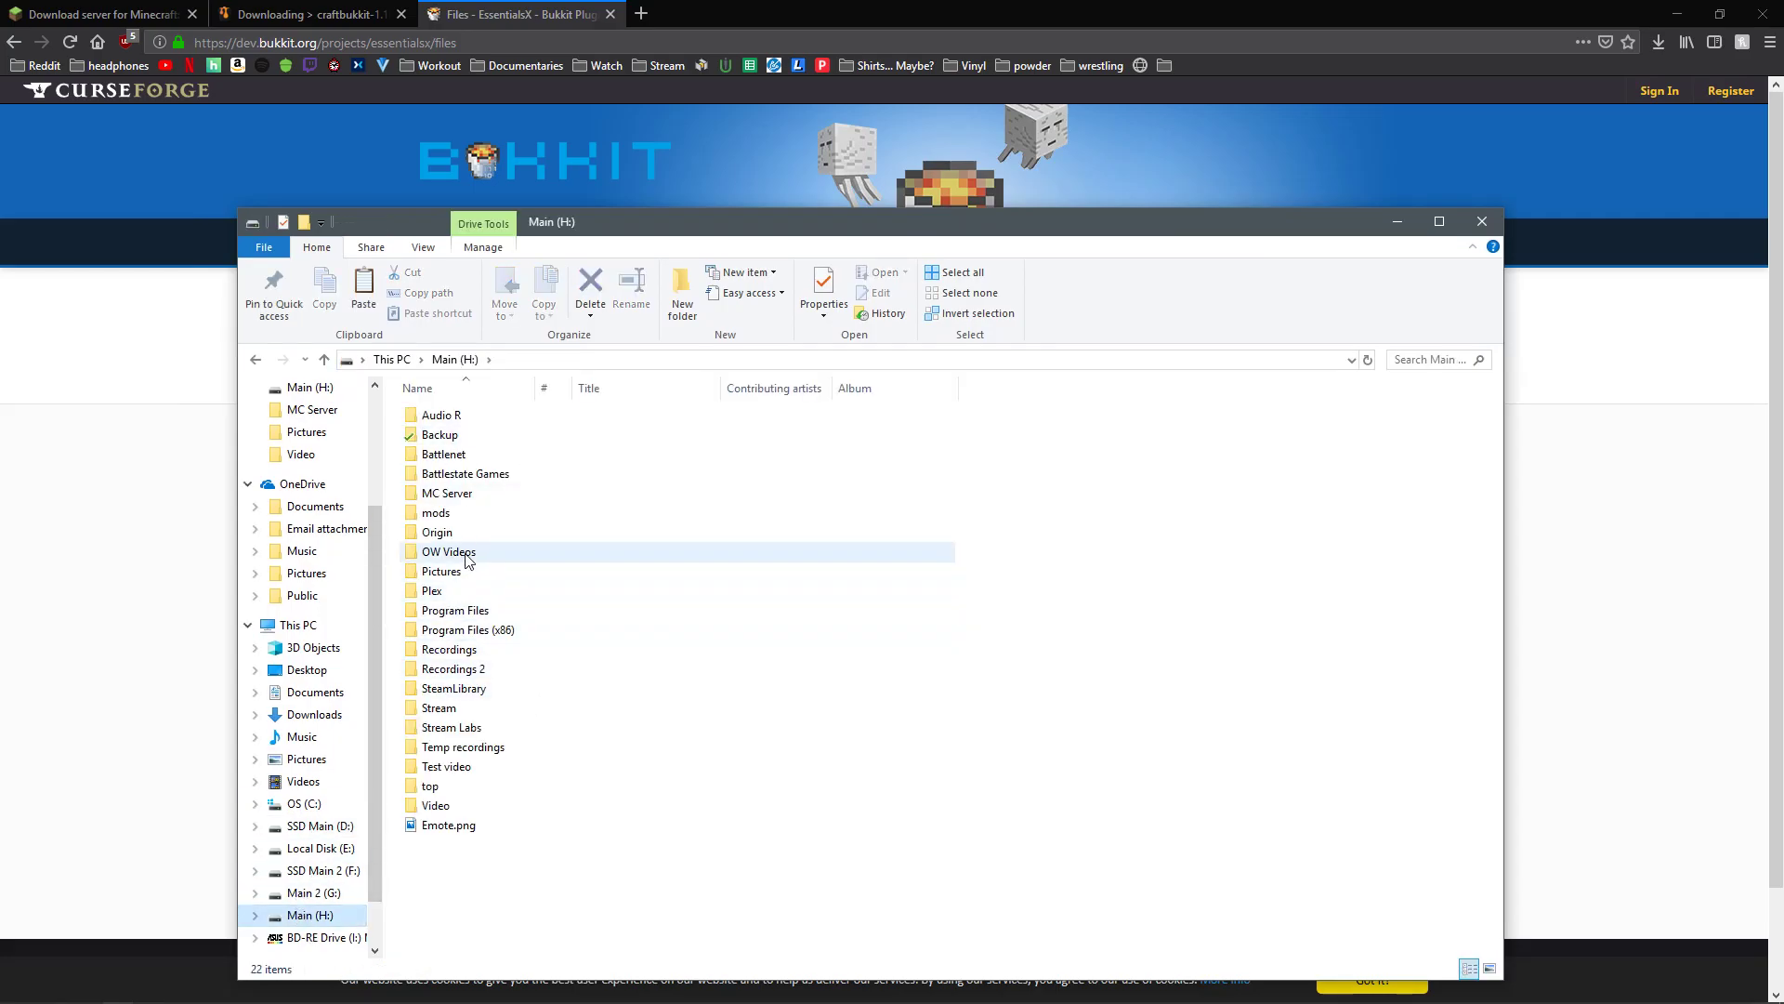
pyautogui.doubleClick(451, 494)
pyautogui.doubleClick(440, 434)
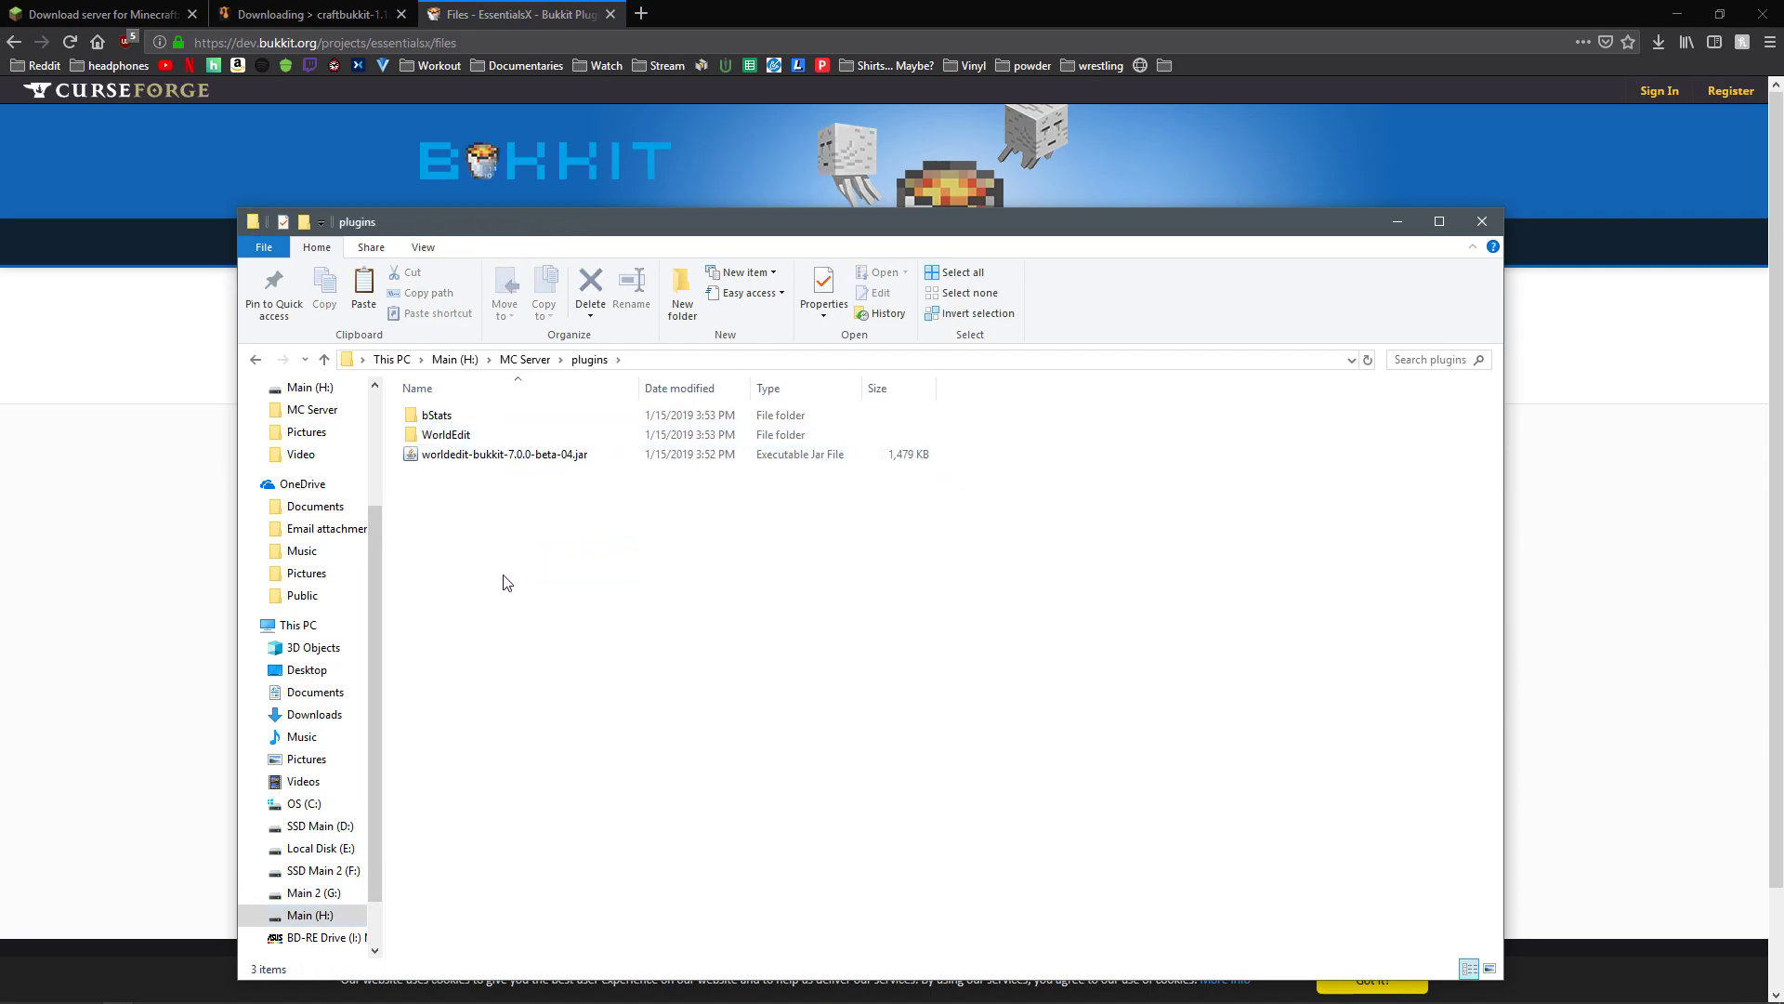
pyautogui.hotkey('ctrl', 'v')
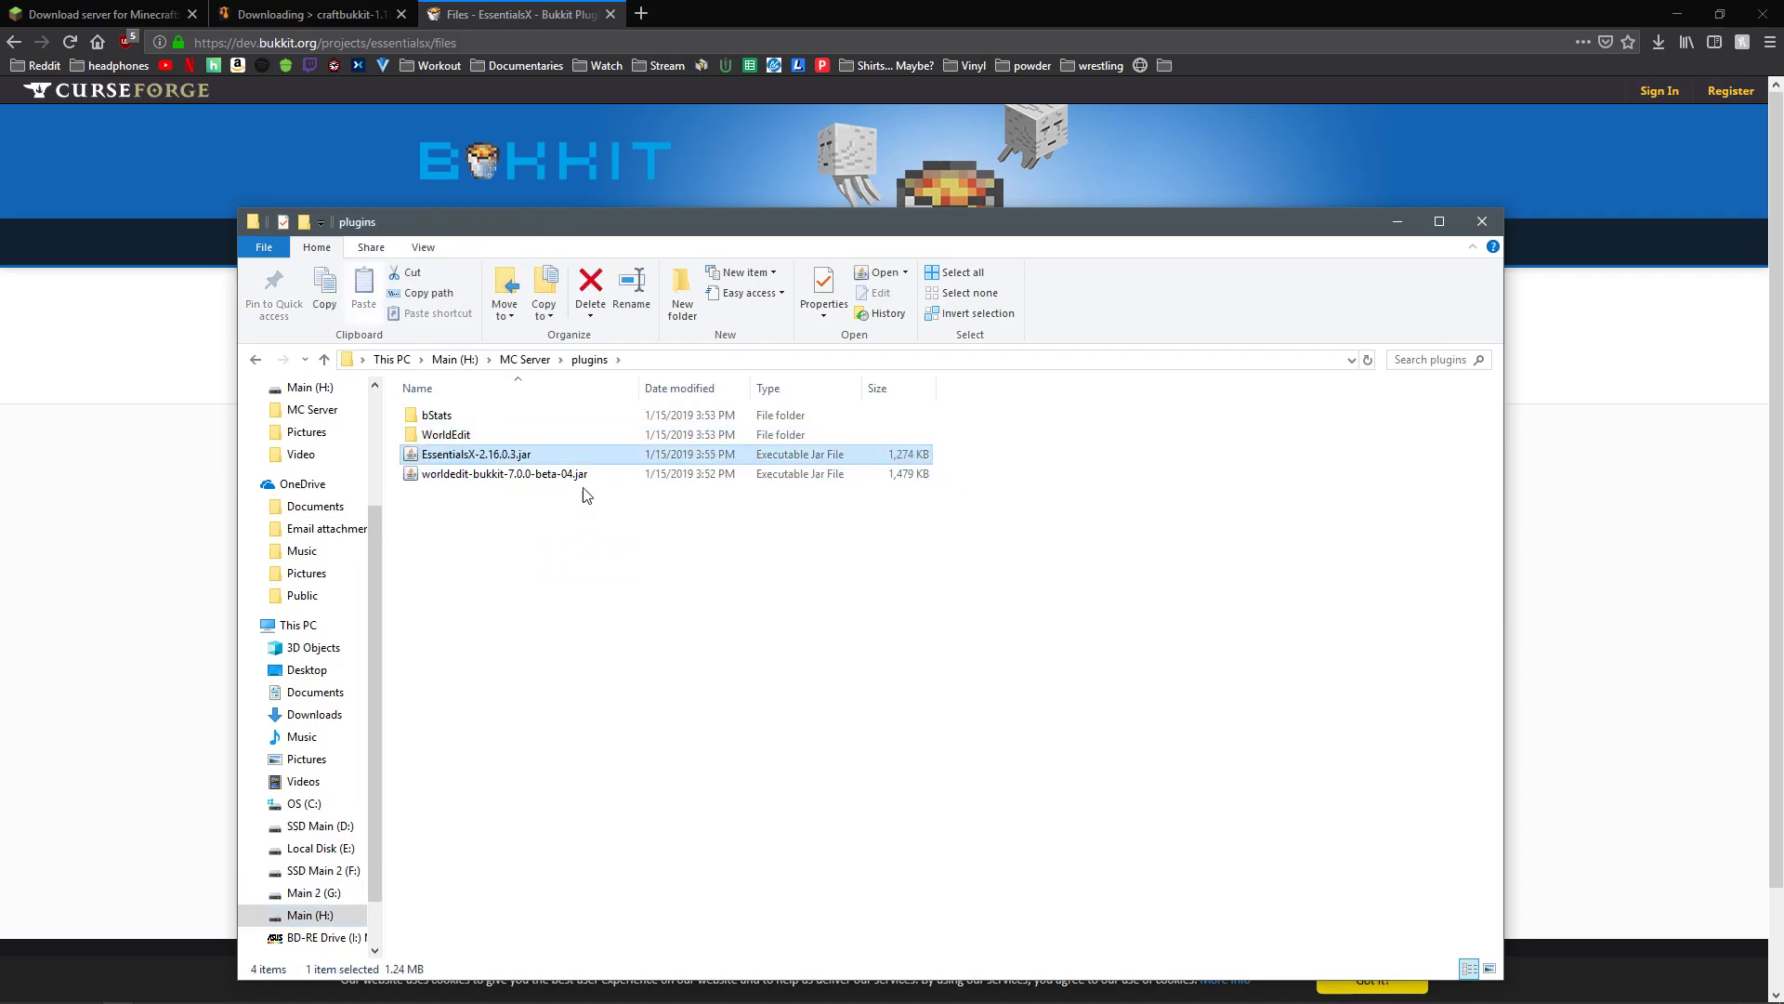
pyautogui.click(521, 516)
# - Return to the MC Server folder, minimize Firefox, and replace the old folder window with this one on half the screen
pyautogui.click(258, 361)
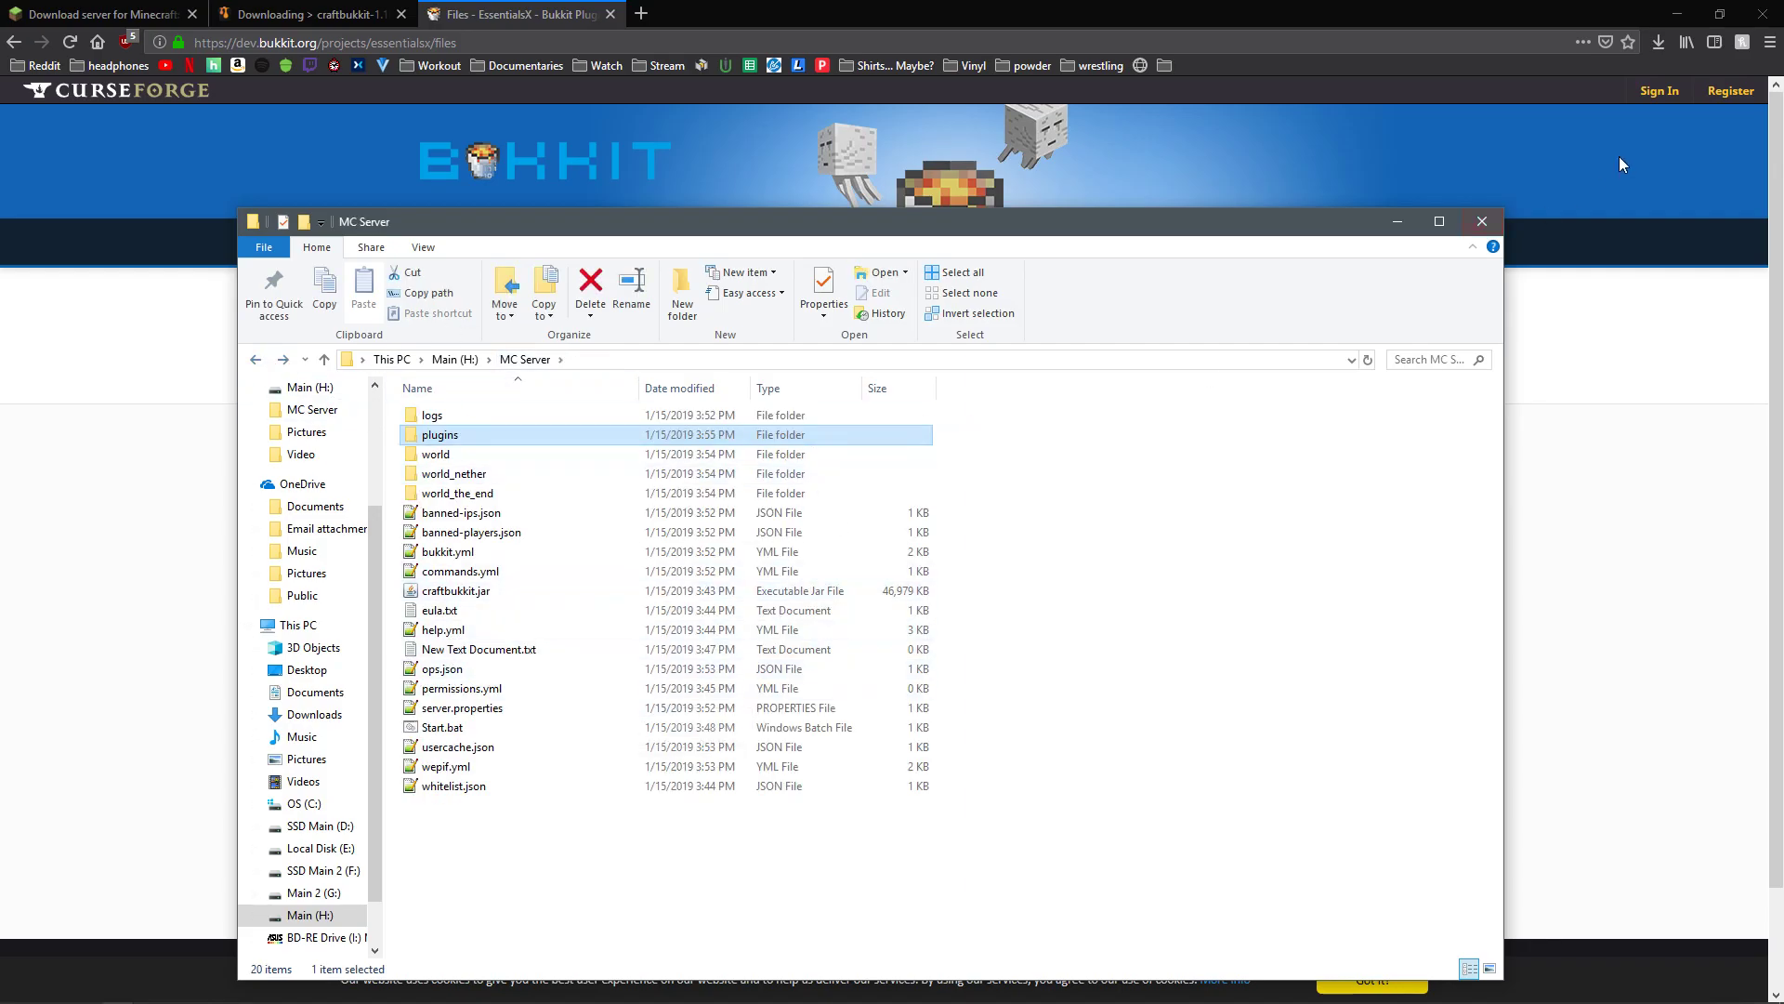
pyautogui.click(1679, 18)
pyautogui.click(873, 14)
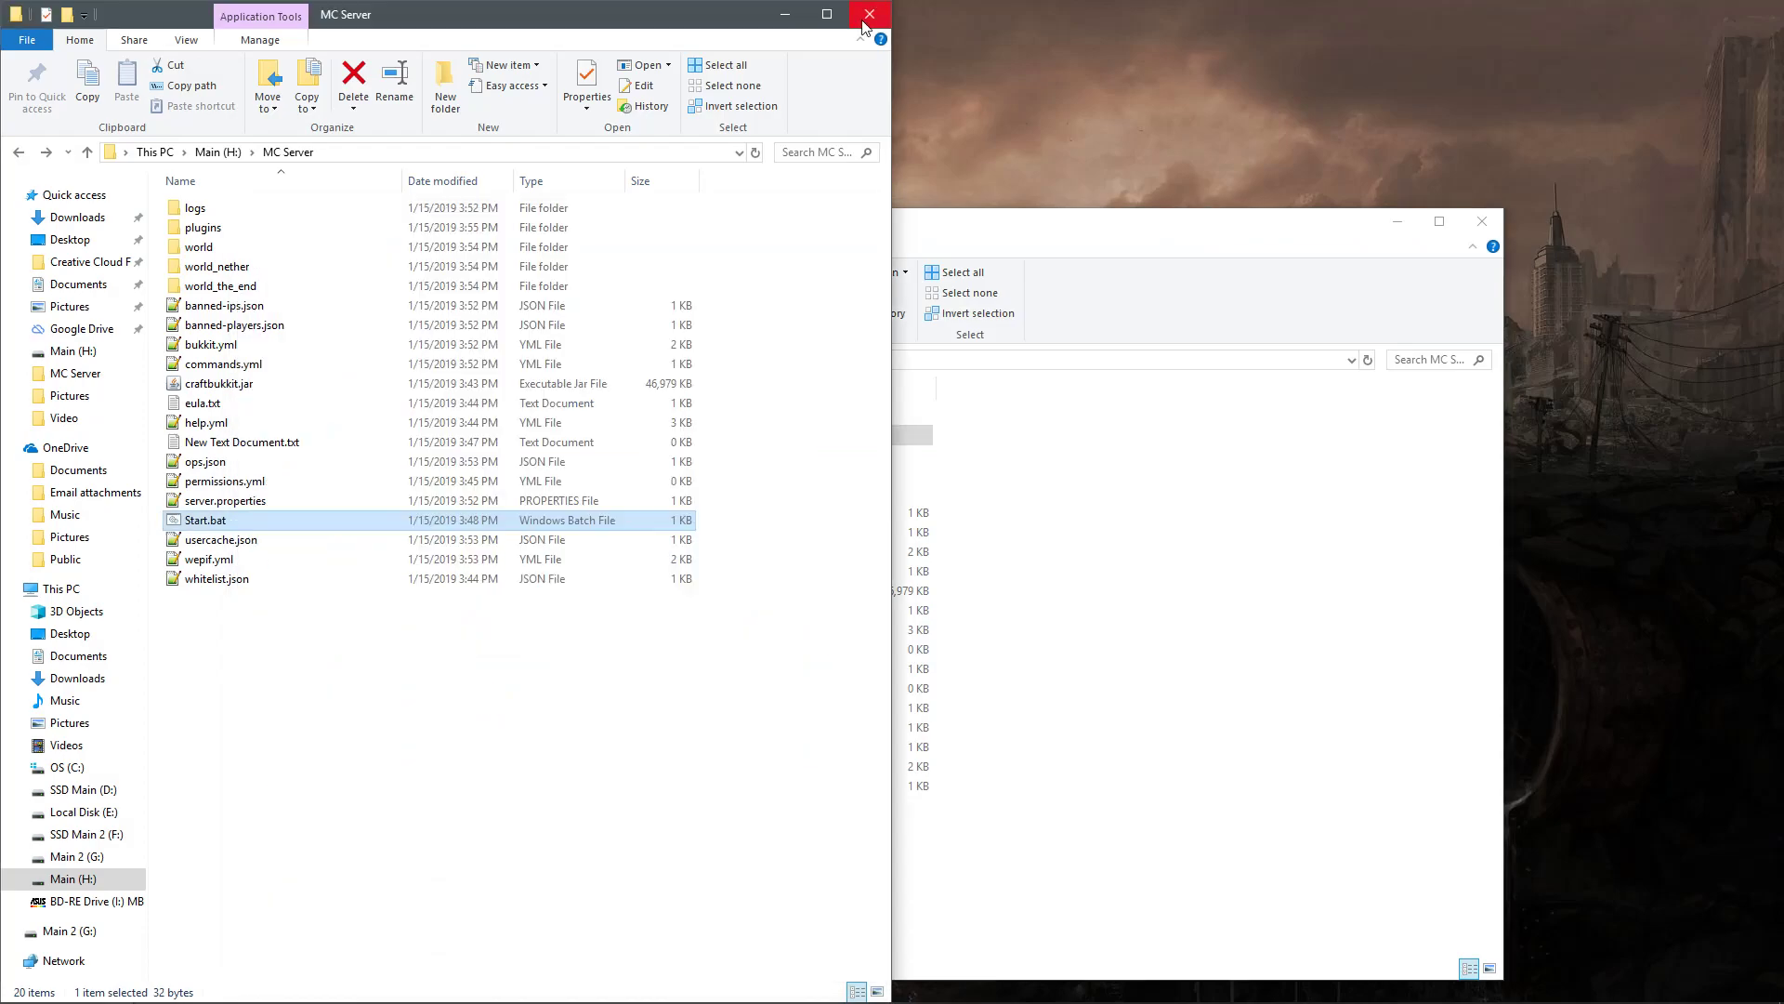
pyautogui.moveTo(990, 228); pyautogui.dragTo(0, 279)
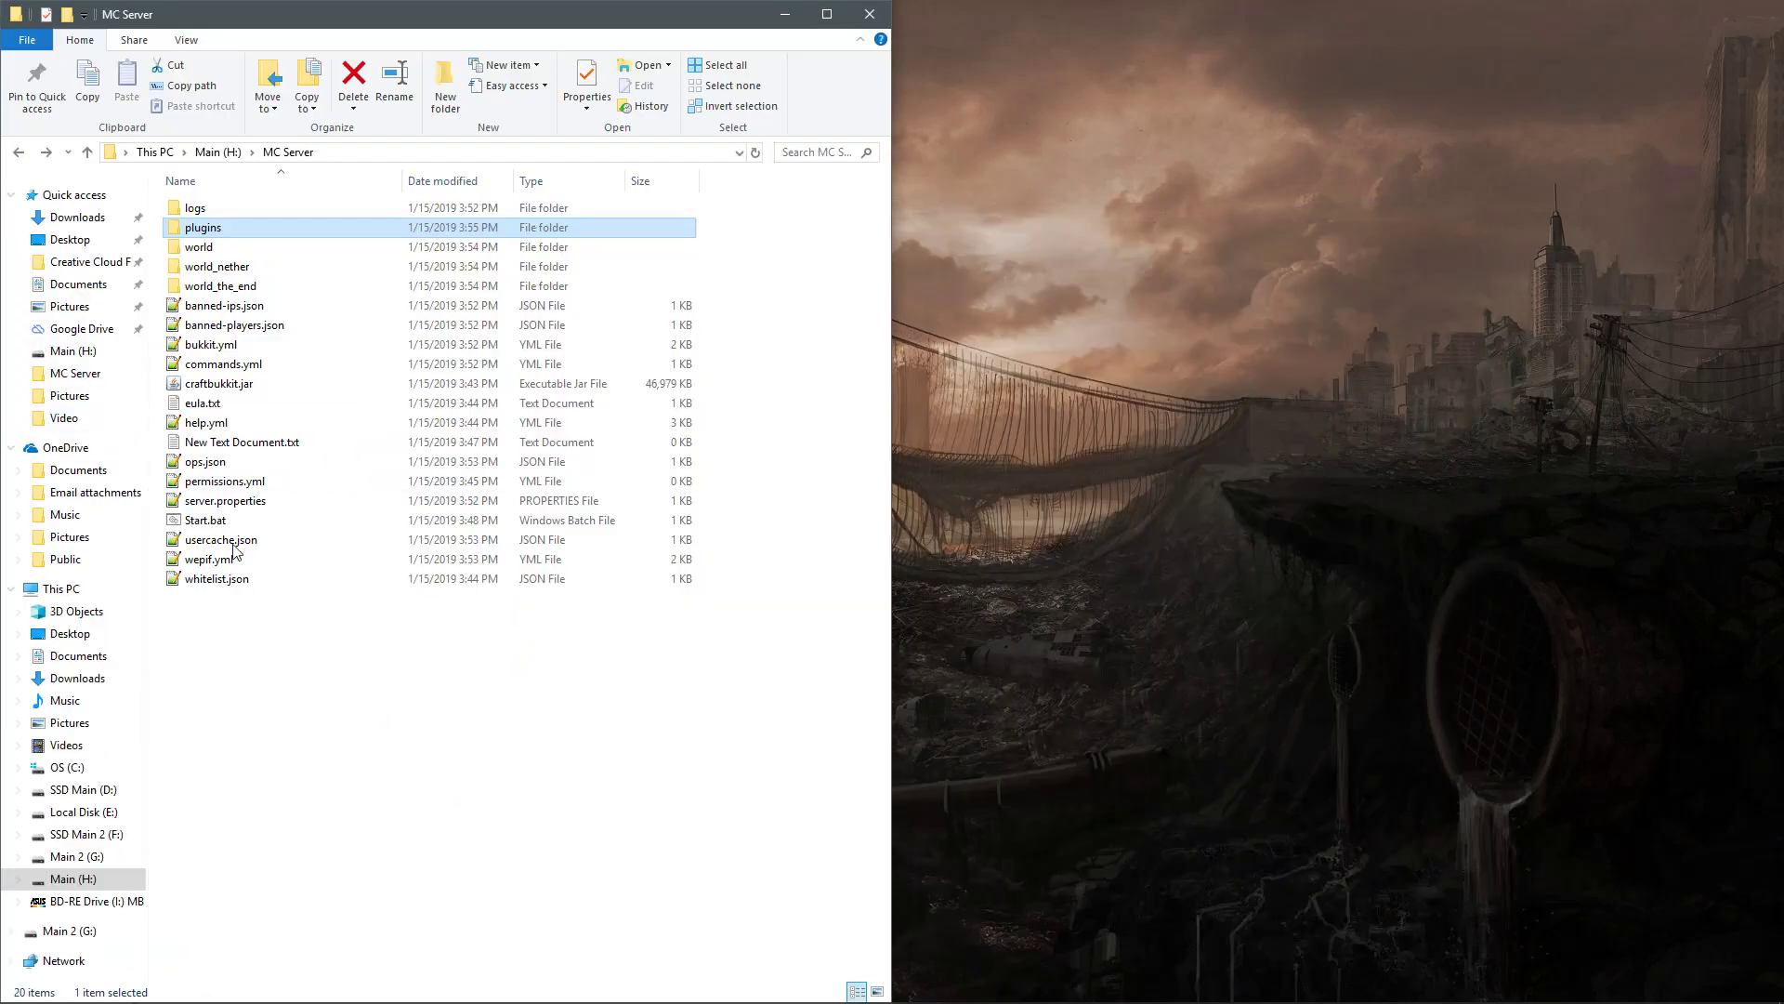
# - Start the server with Start.bat, dock its console beside the folder window, and check the Essentials startup log with Minecraft open
pyautogui.doubleClick(297, 521)
pyautogui.moveTo(732, 123); pyautogui.dragTo(1783, 130)
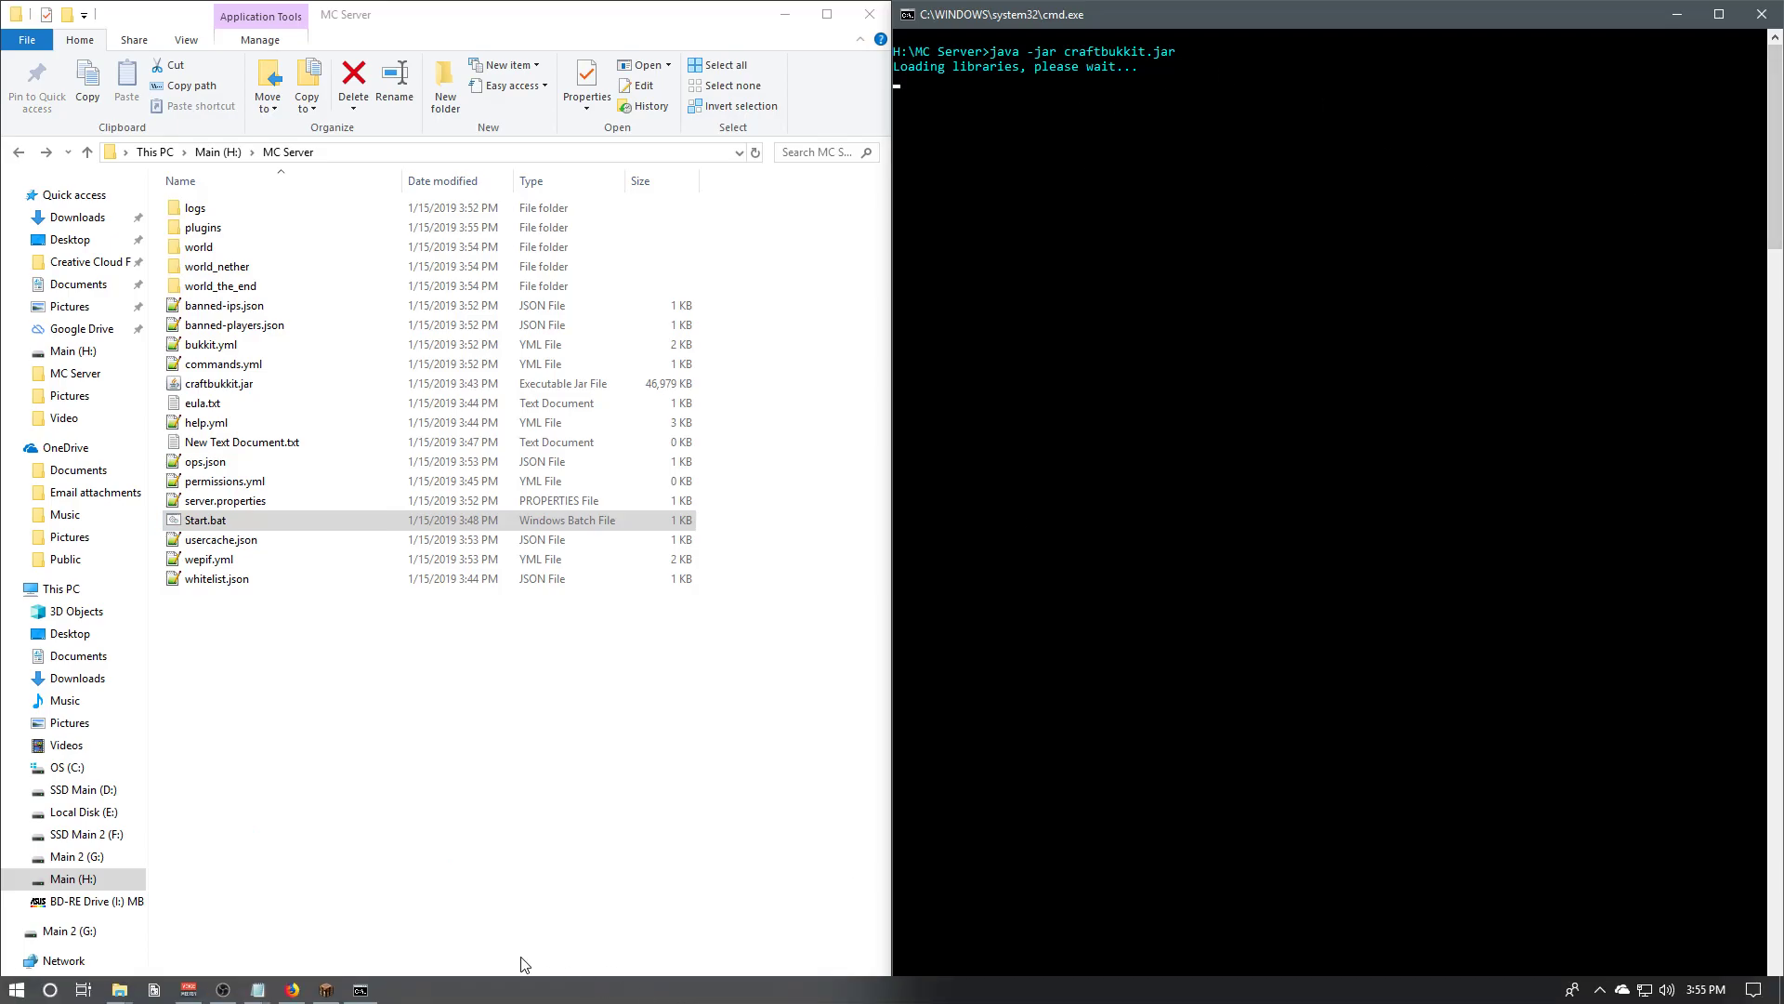
pyautogui.click(317, 994)
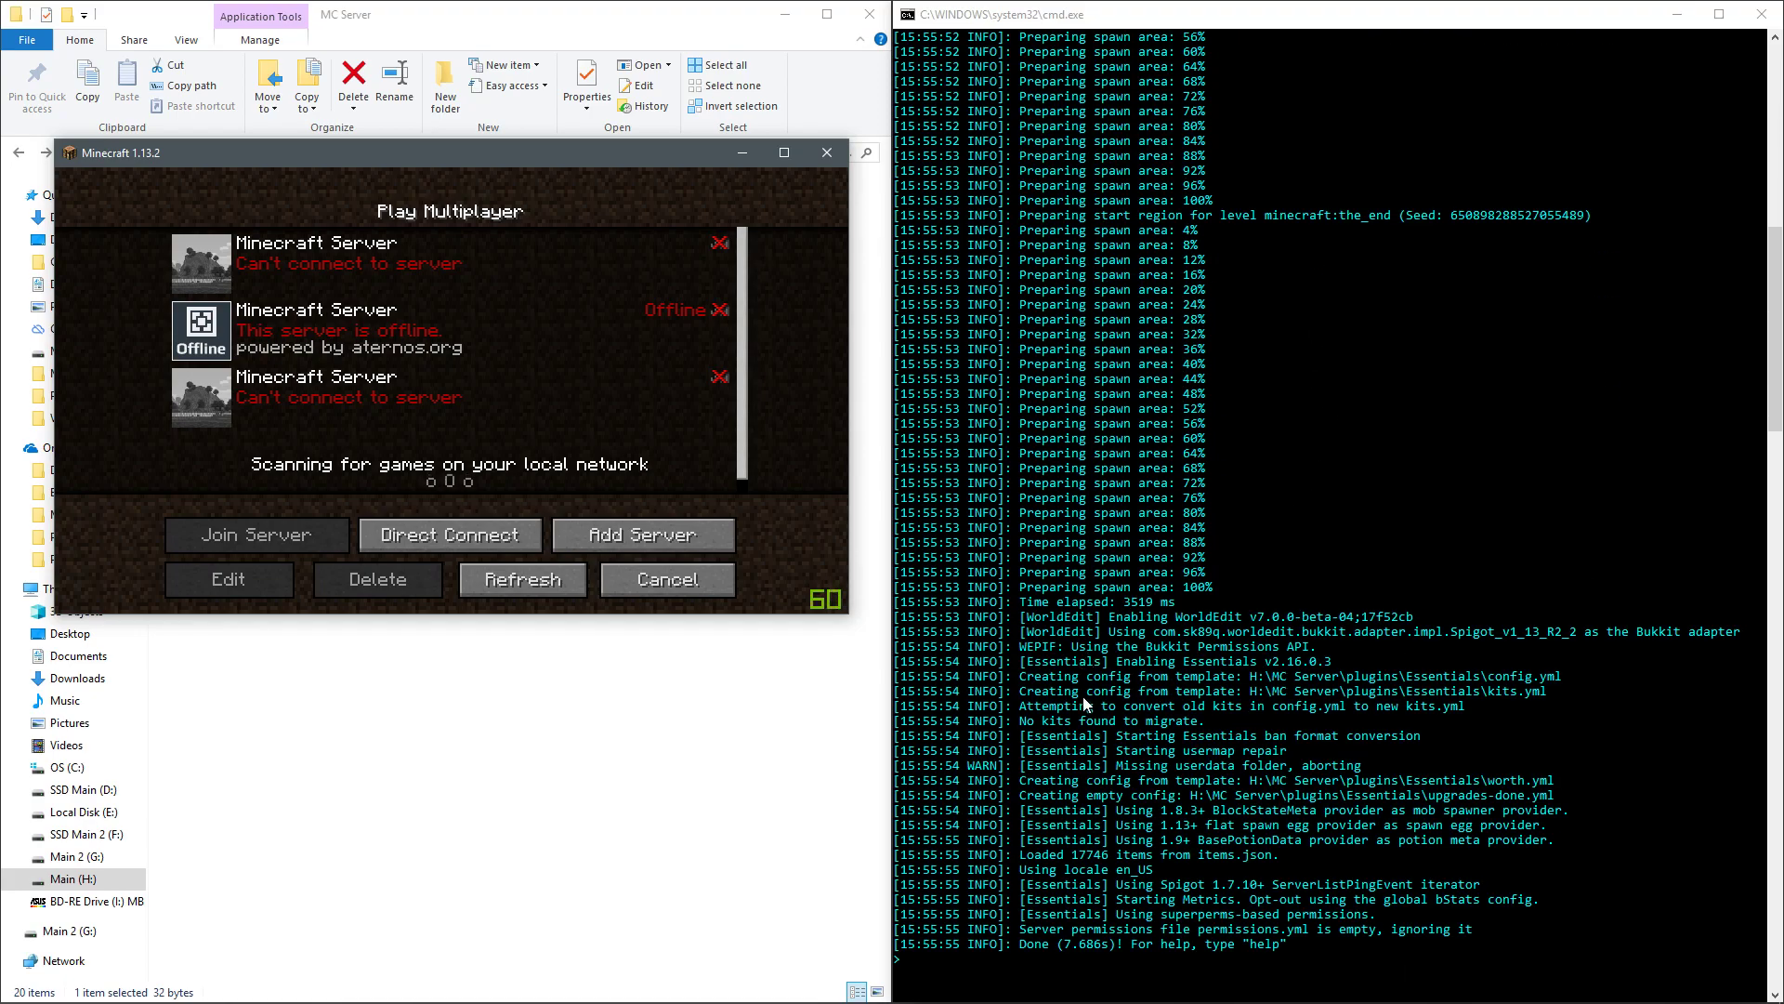
pyautogui.scroll(-1, 1129, 762)
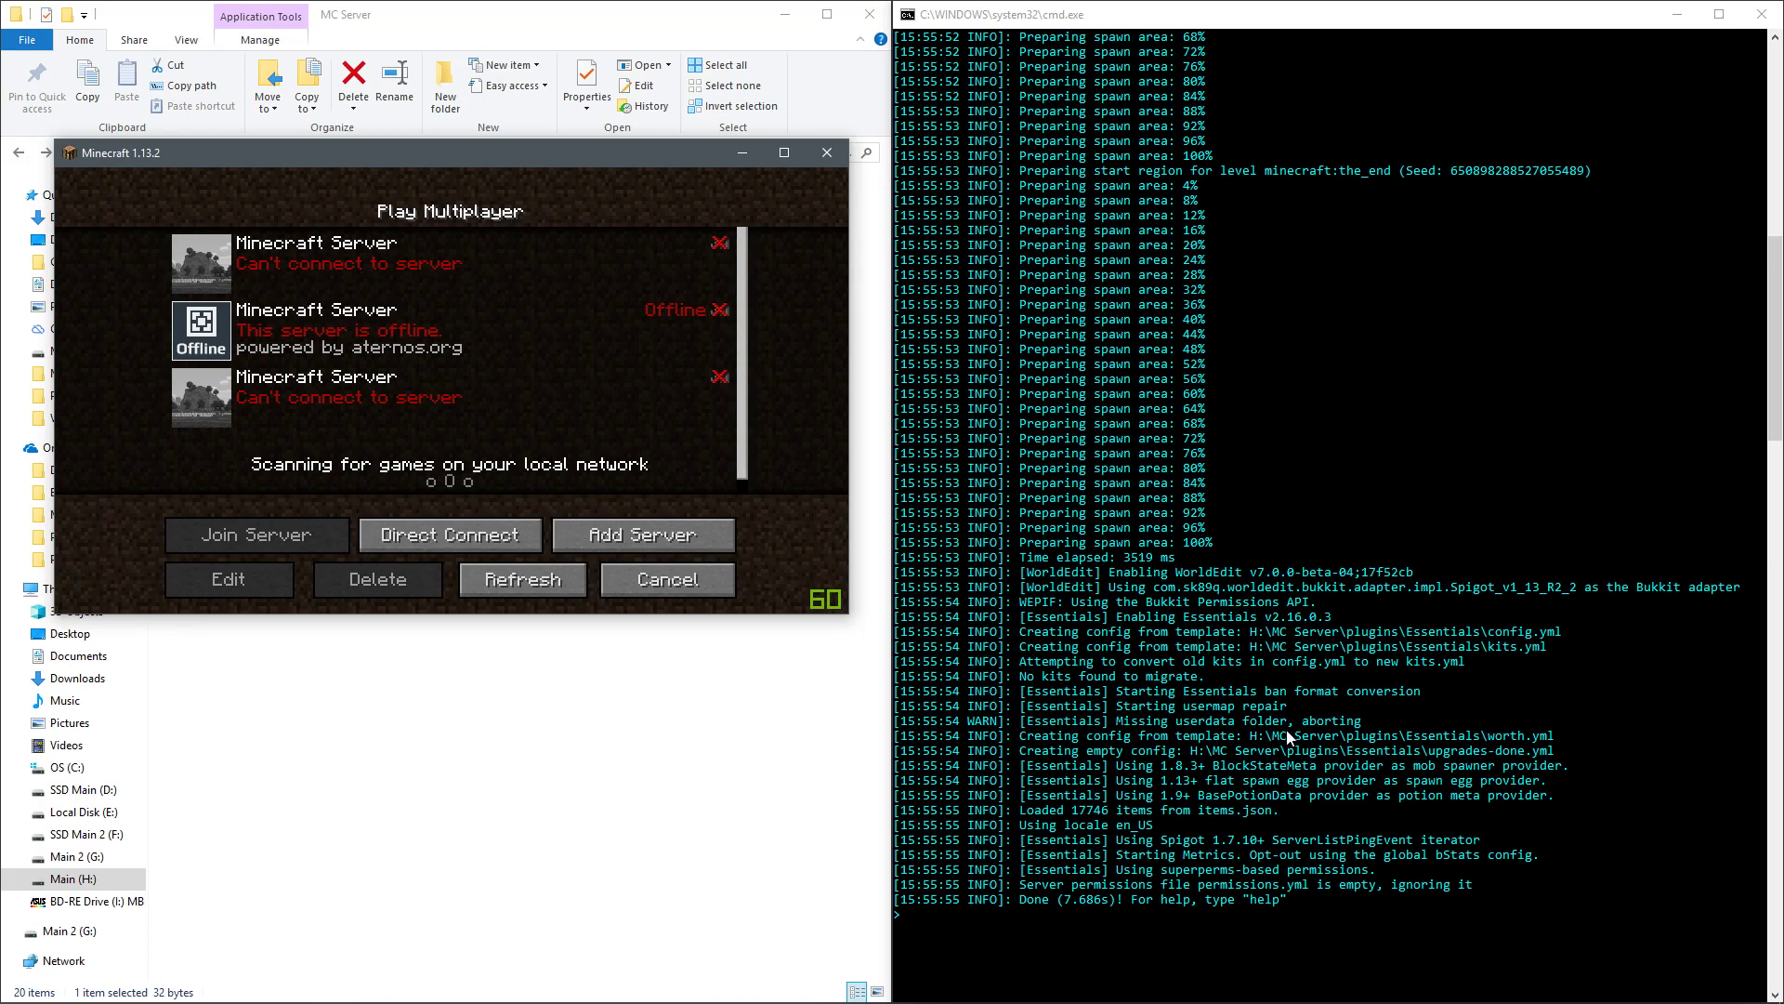
pyautogui.scroll(-2, 1276, 736)
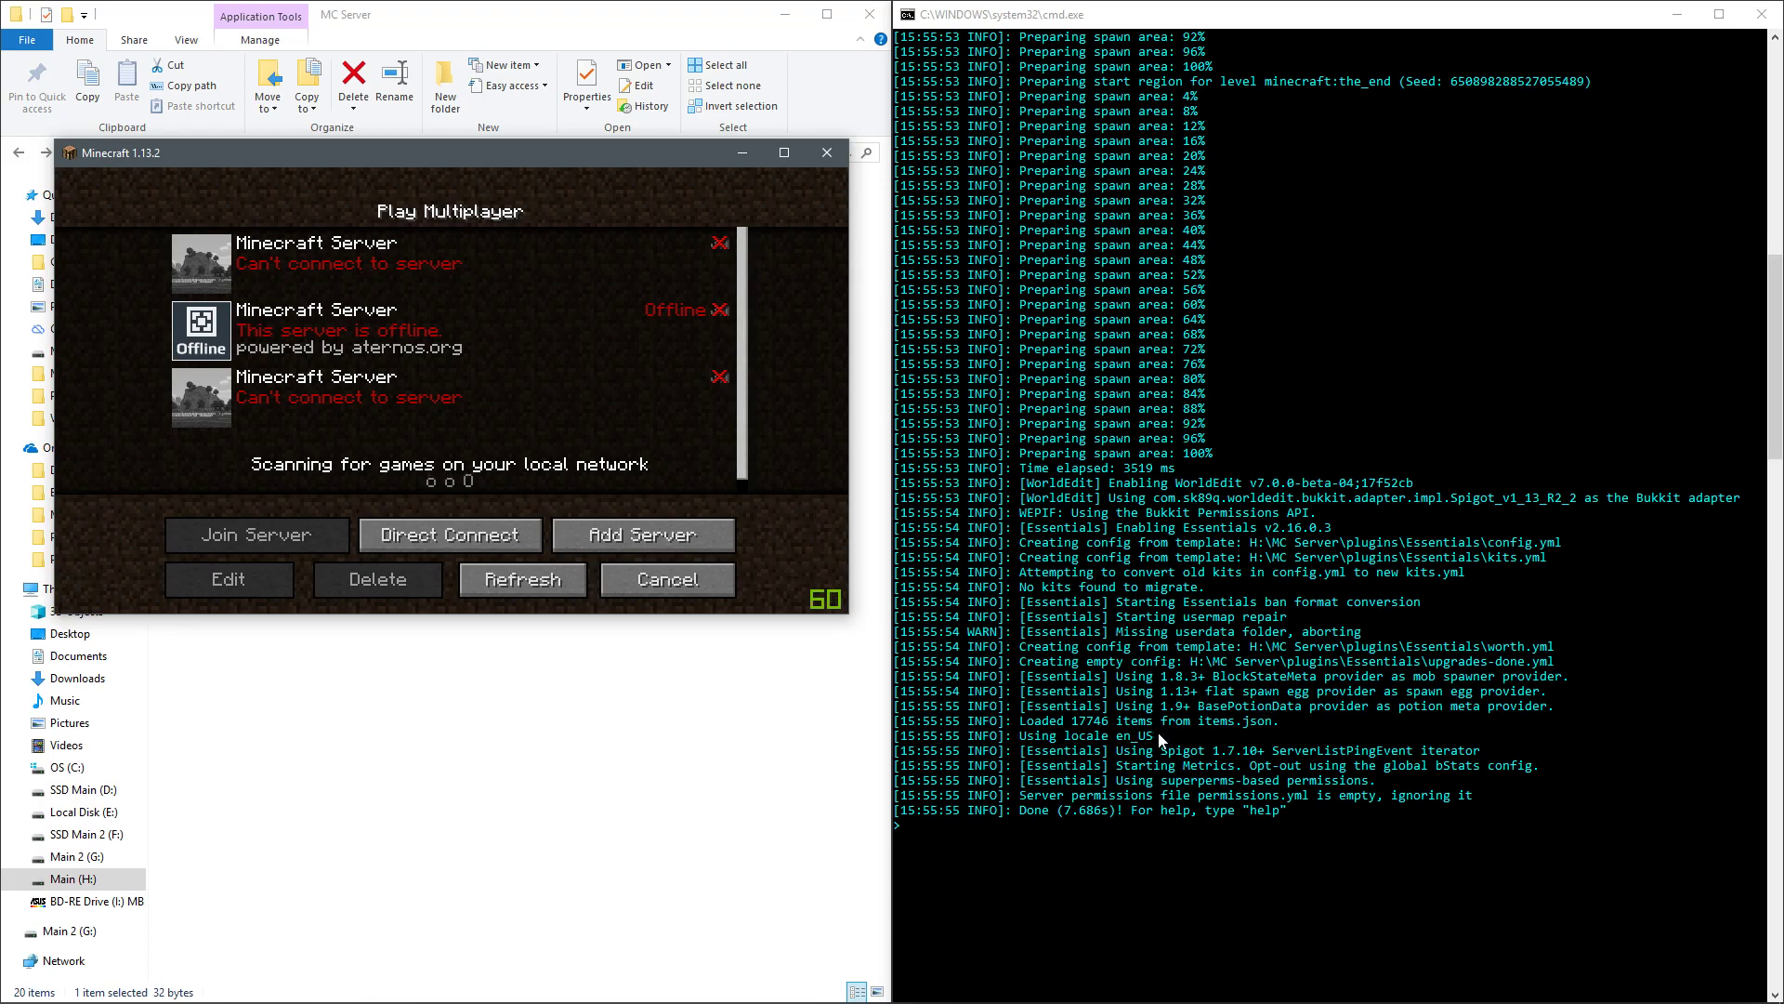
pyautogui.scroll(-1, 1160, 739)
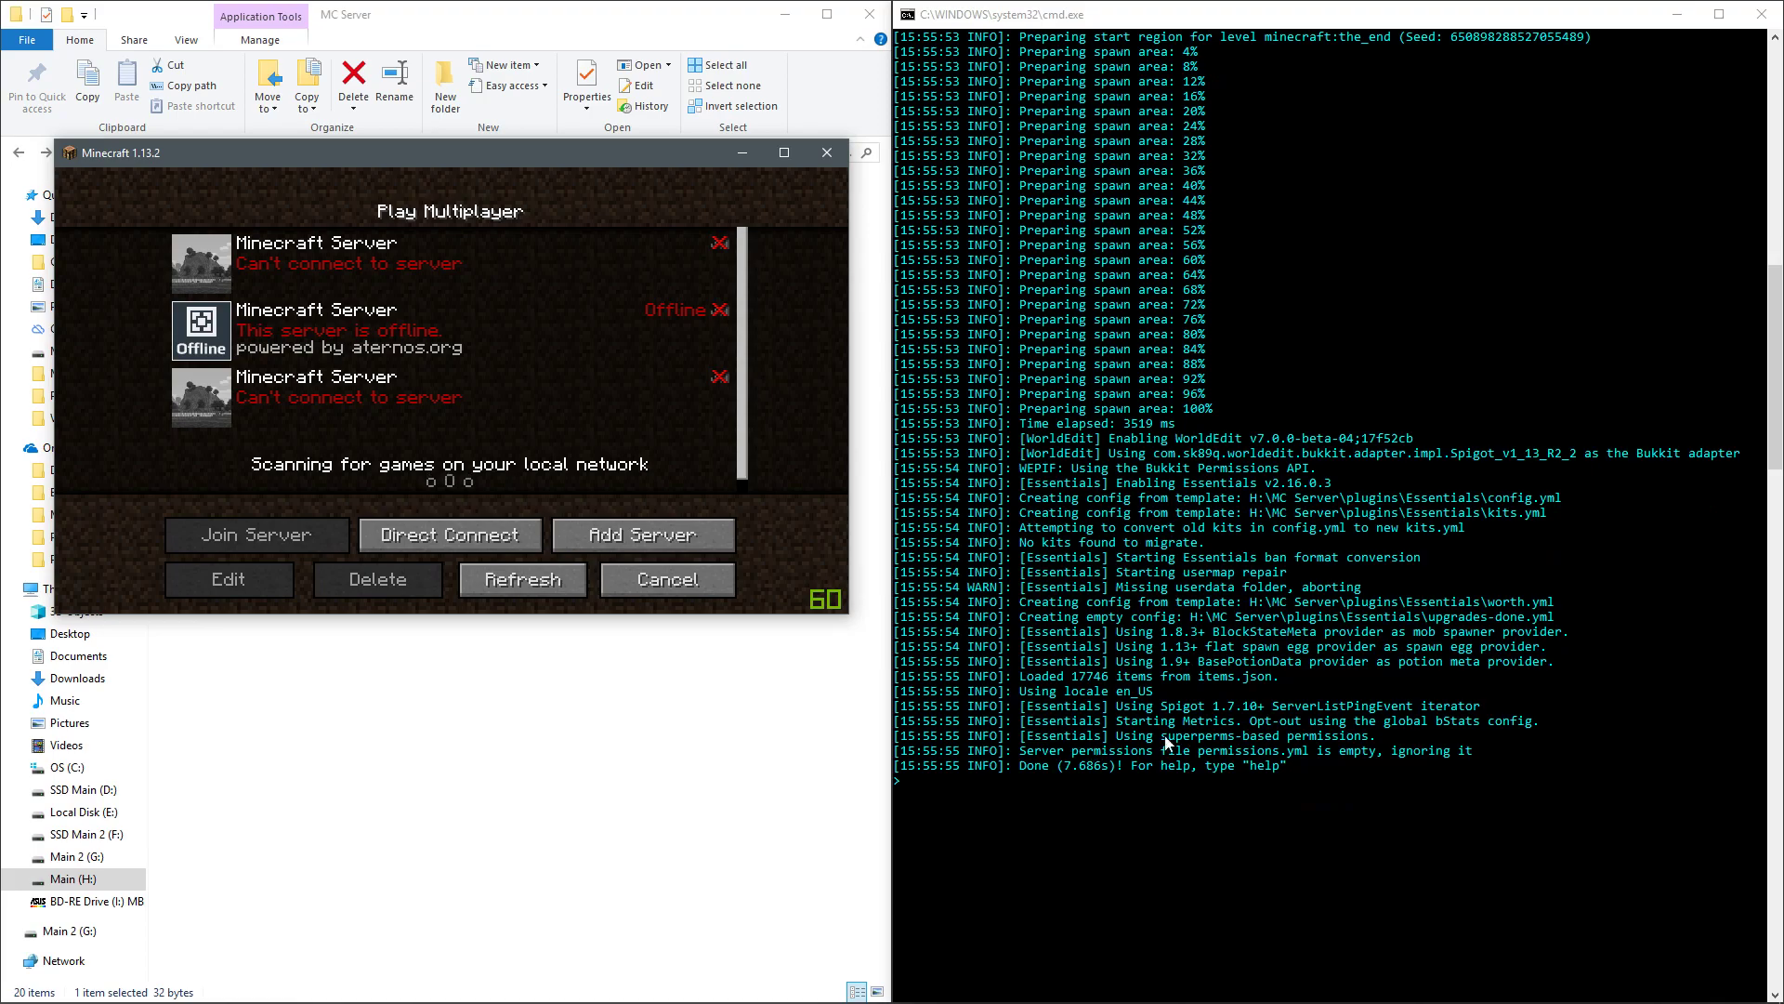
pyautogui.click(1055, 797)
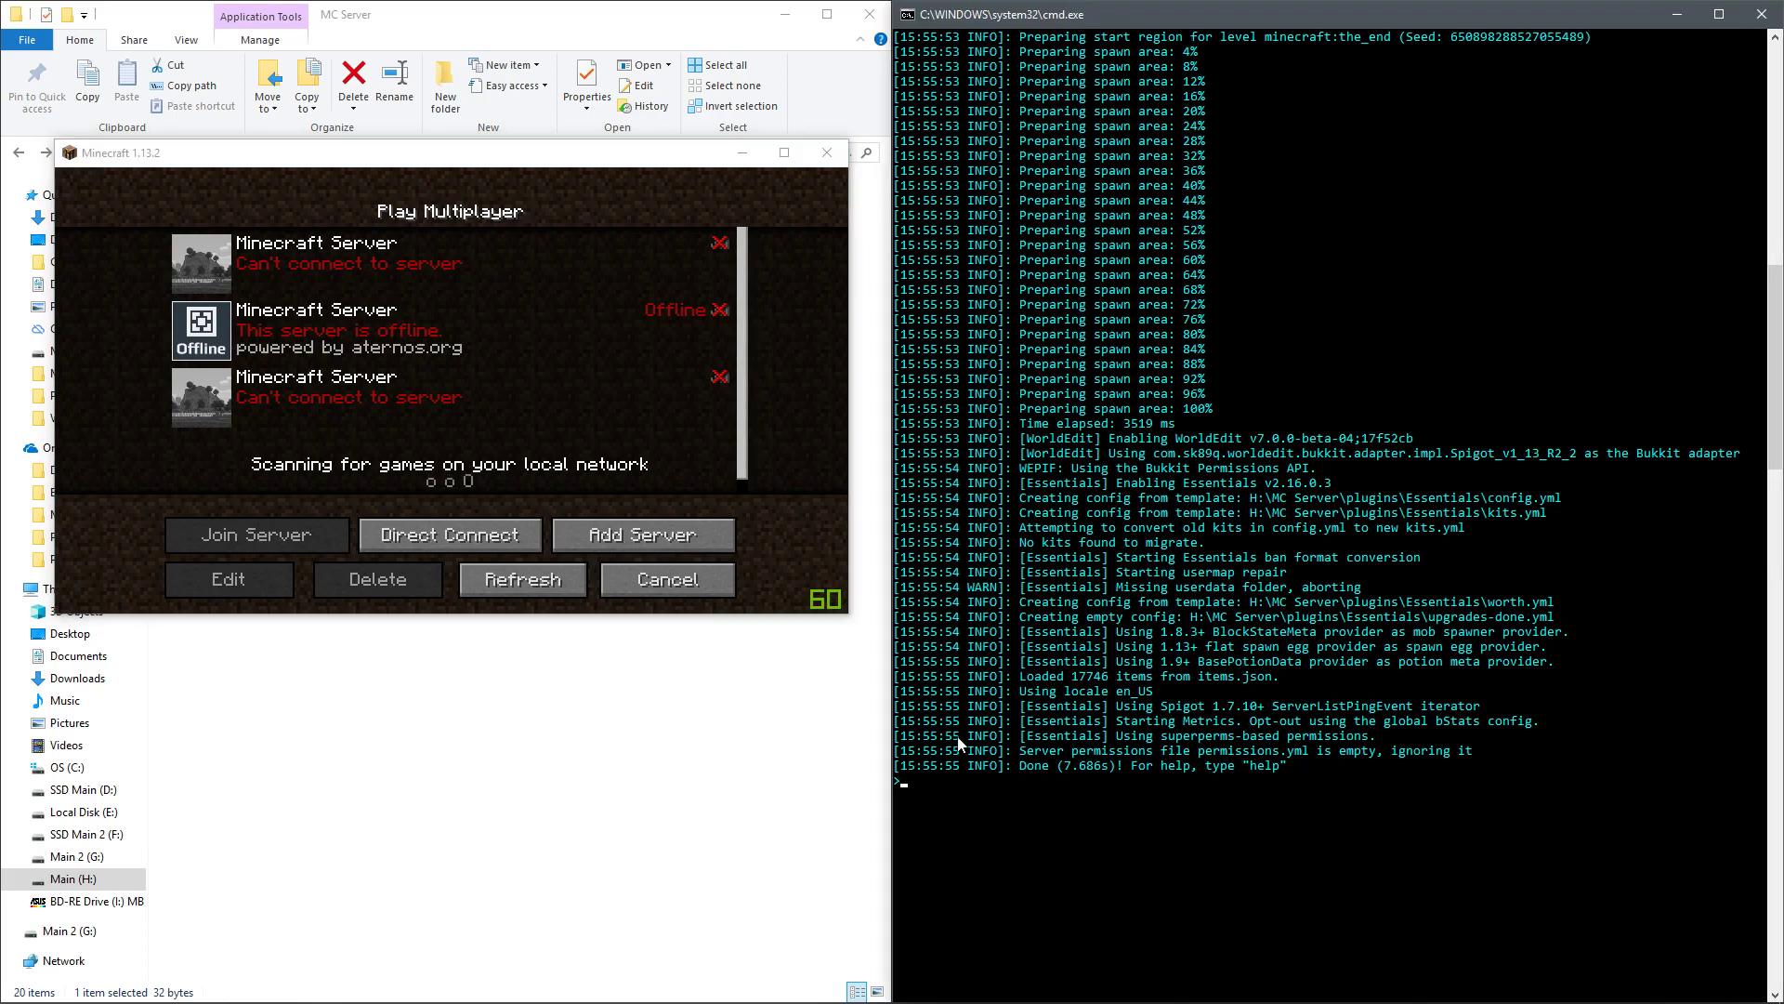
# - Connect Minecraft directly to the localhost server and enter the game
pyautogui.click(478, 537)
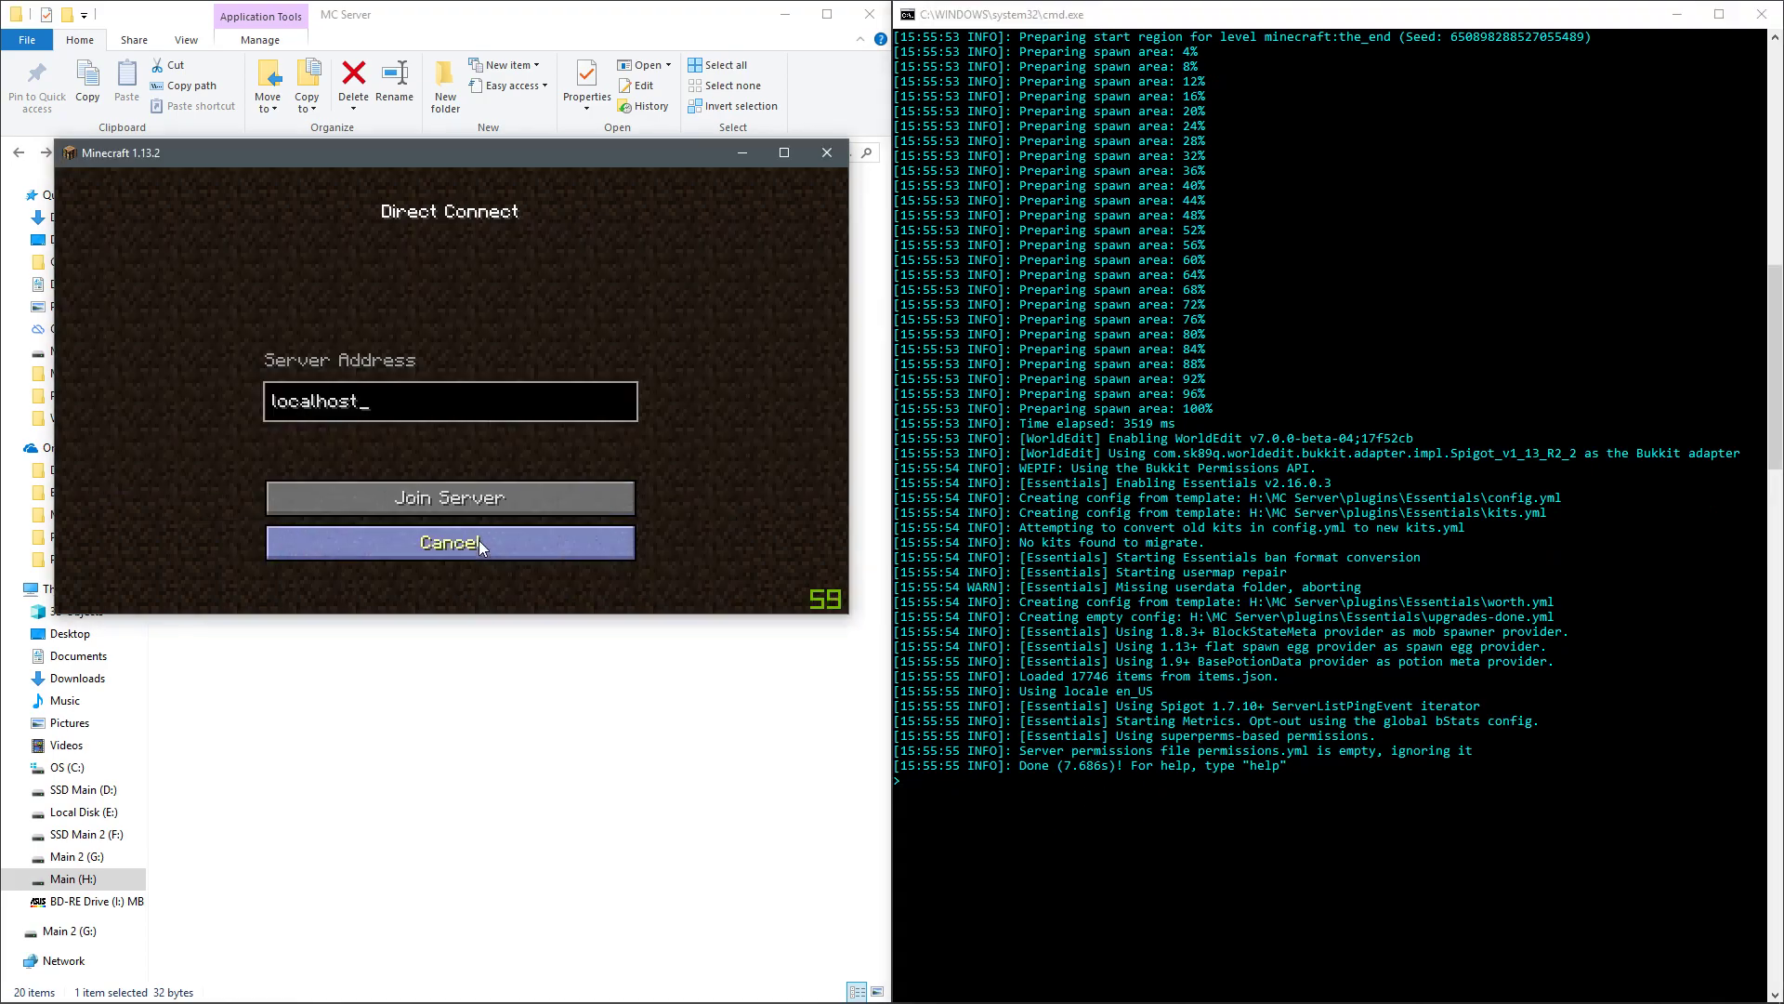
pyautogui.click(425, 506)
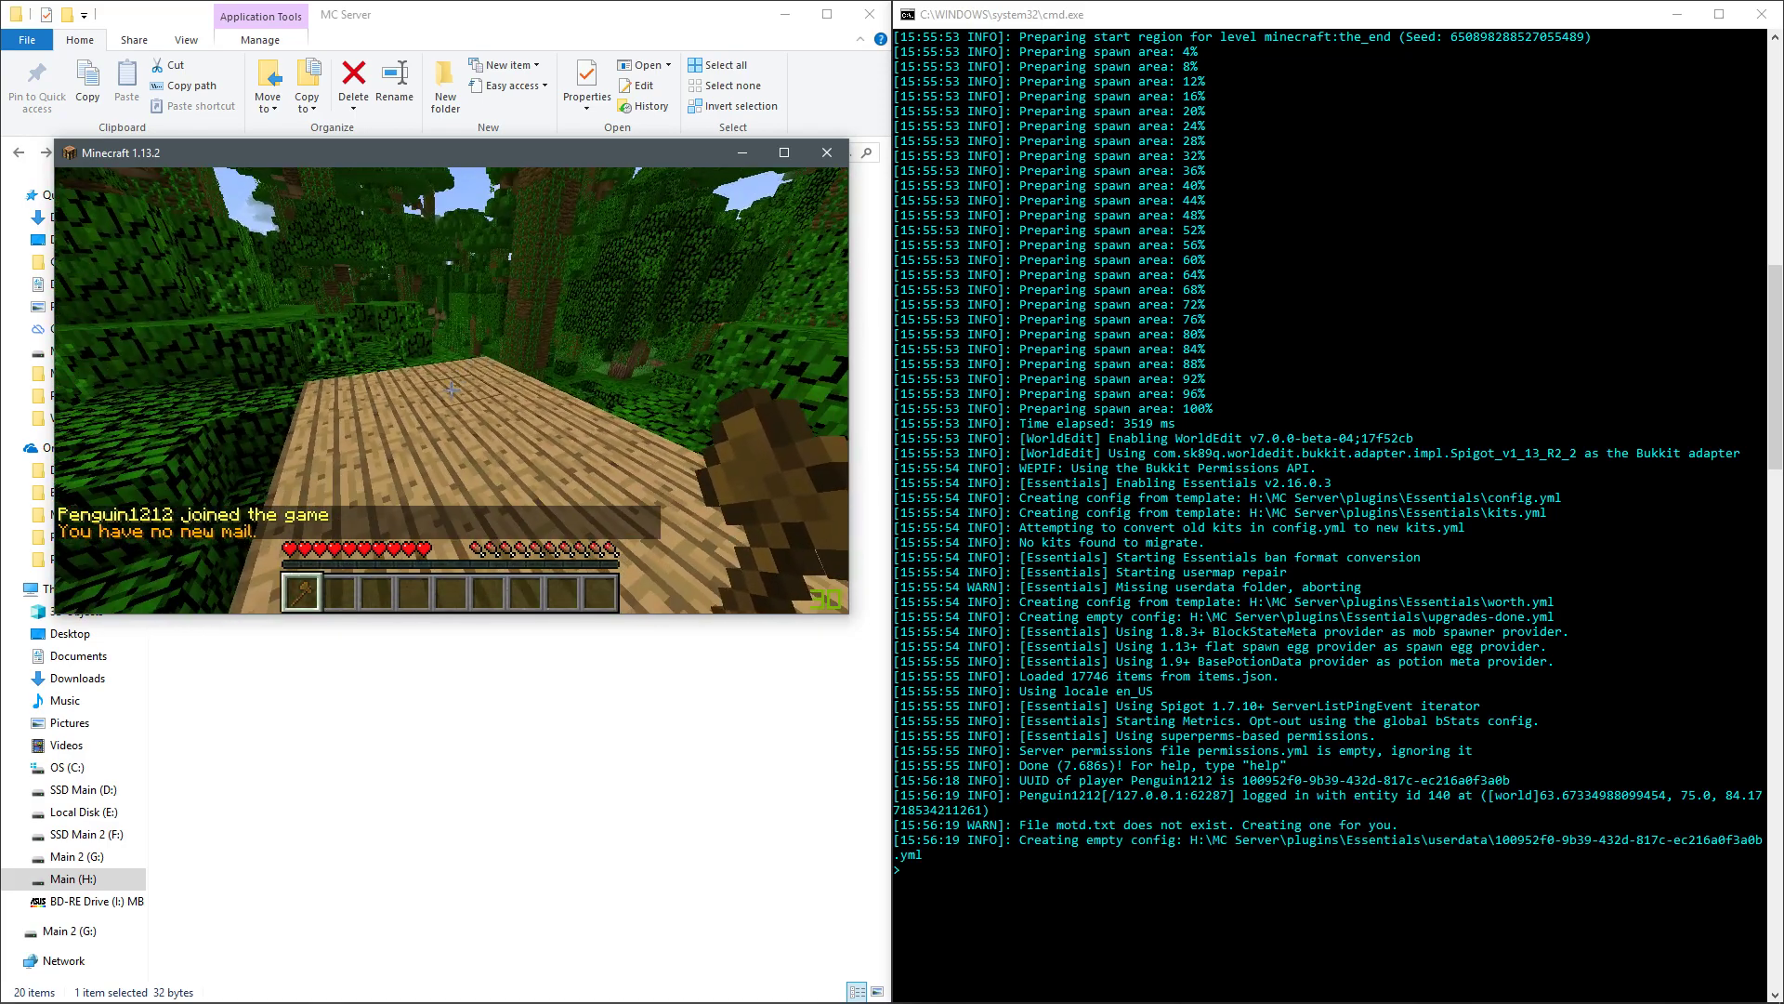
pyautogui.press('Escape')
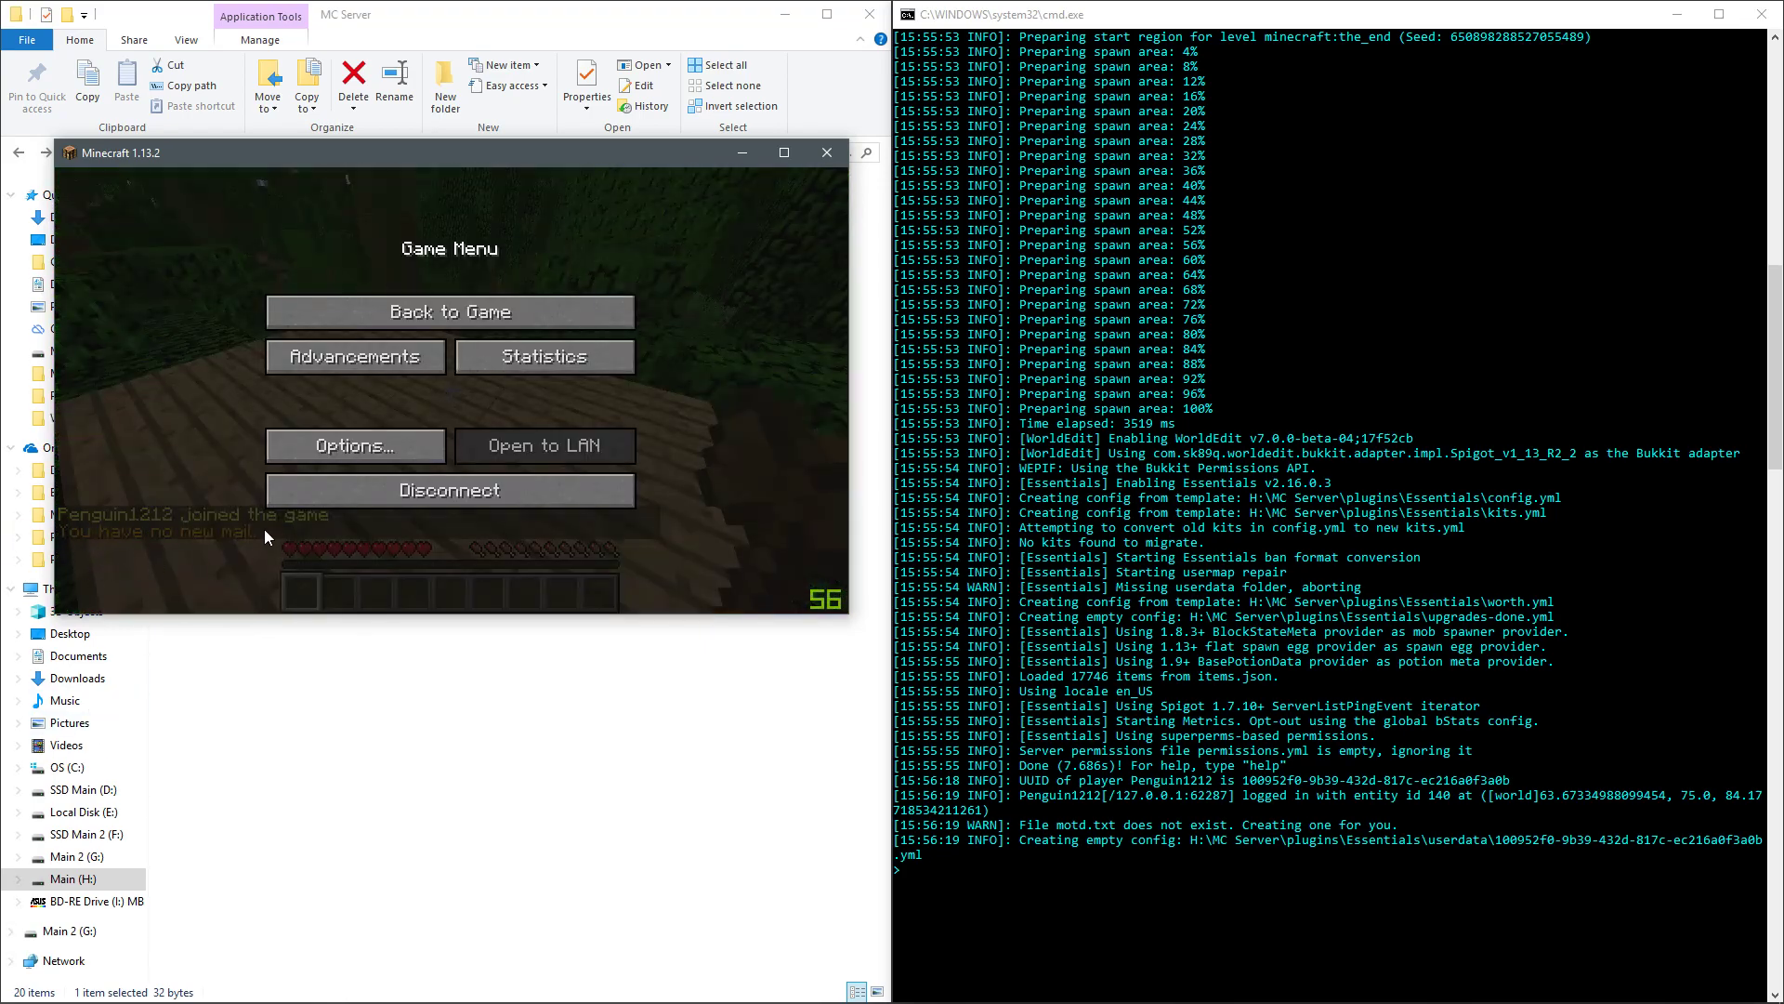
pyautogui.click(328, 309)
# - Read the first three pages of in-game command help with /help, /help 2 and /help 3
pyautogui.press('/')
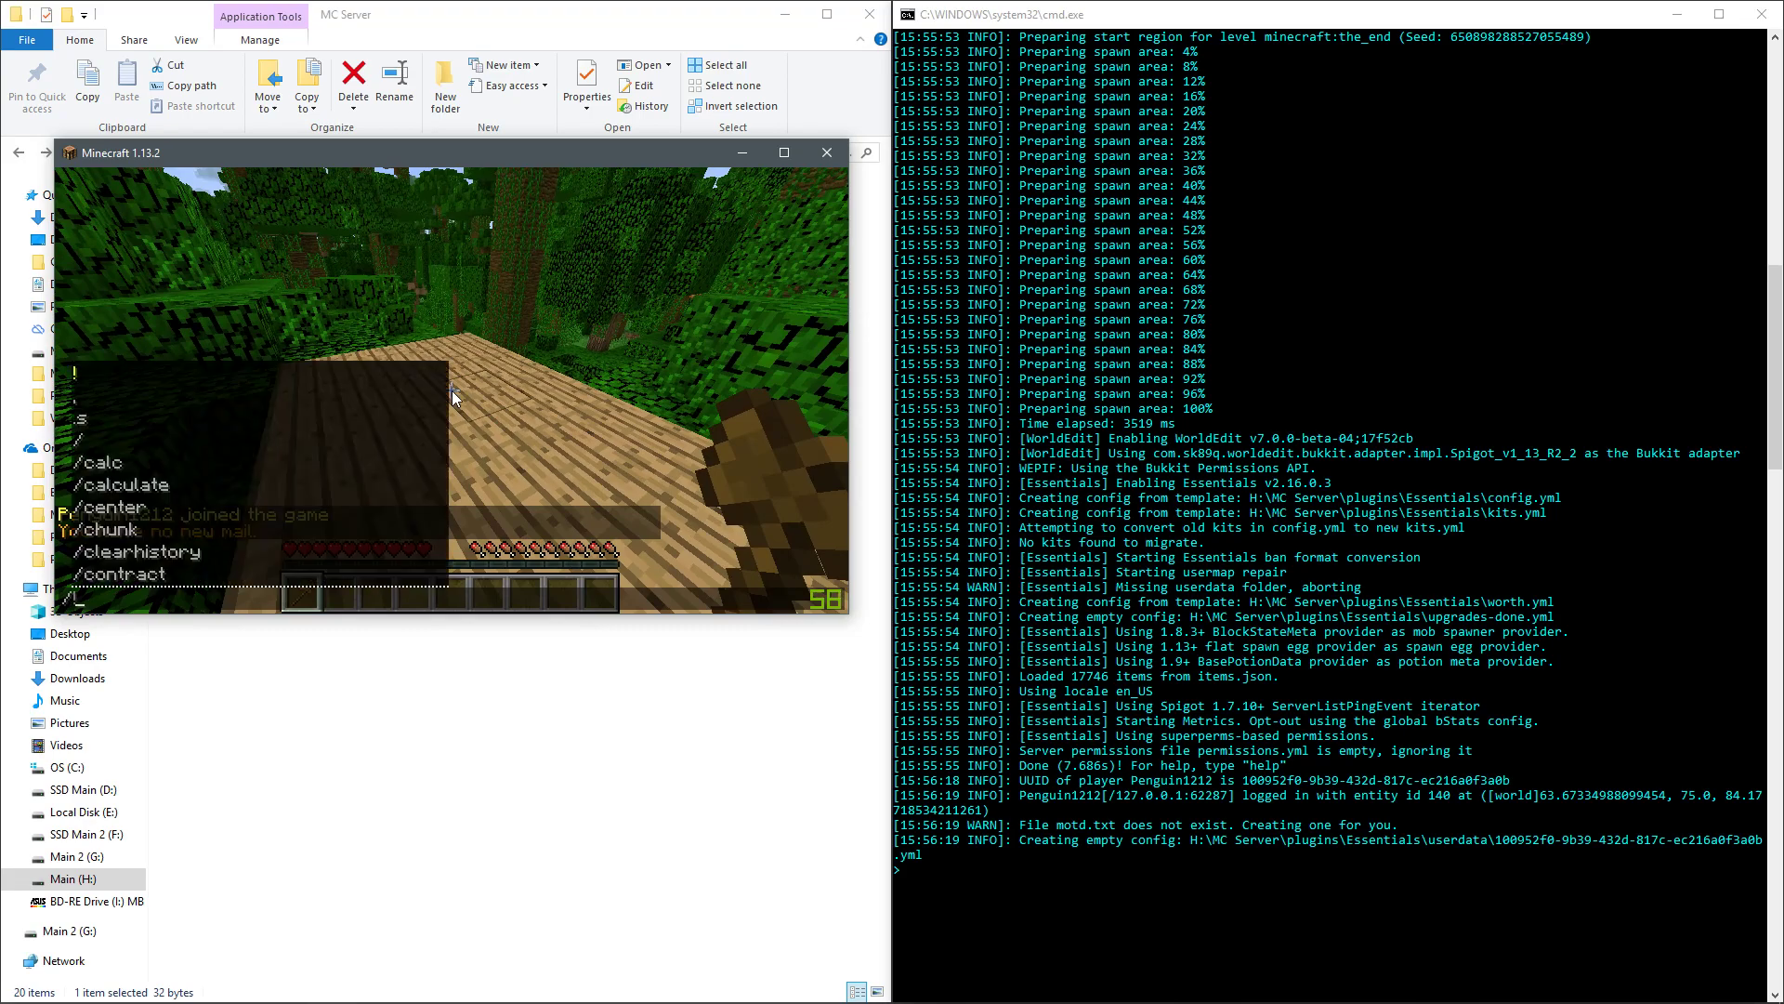
pyautogui.write('help')
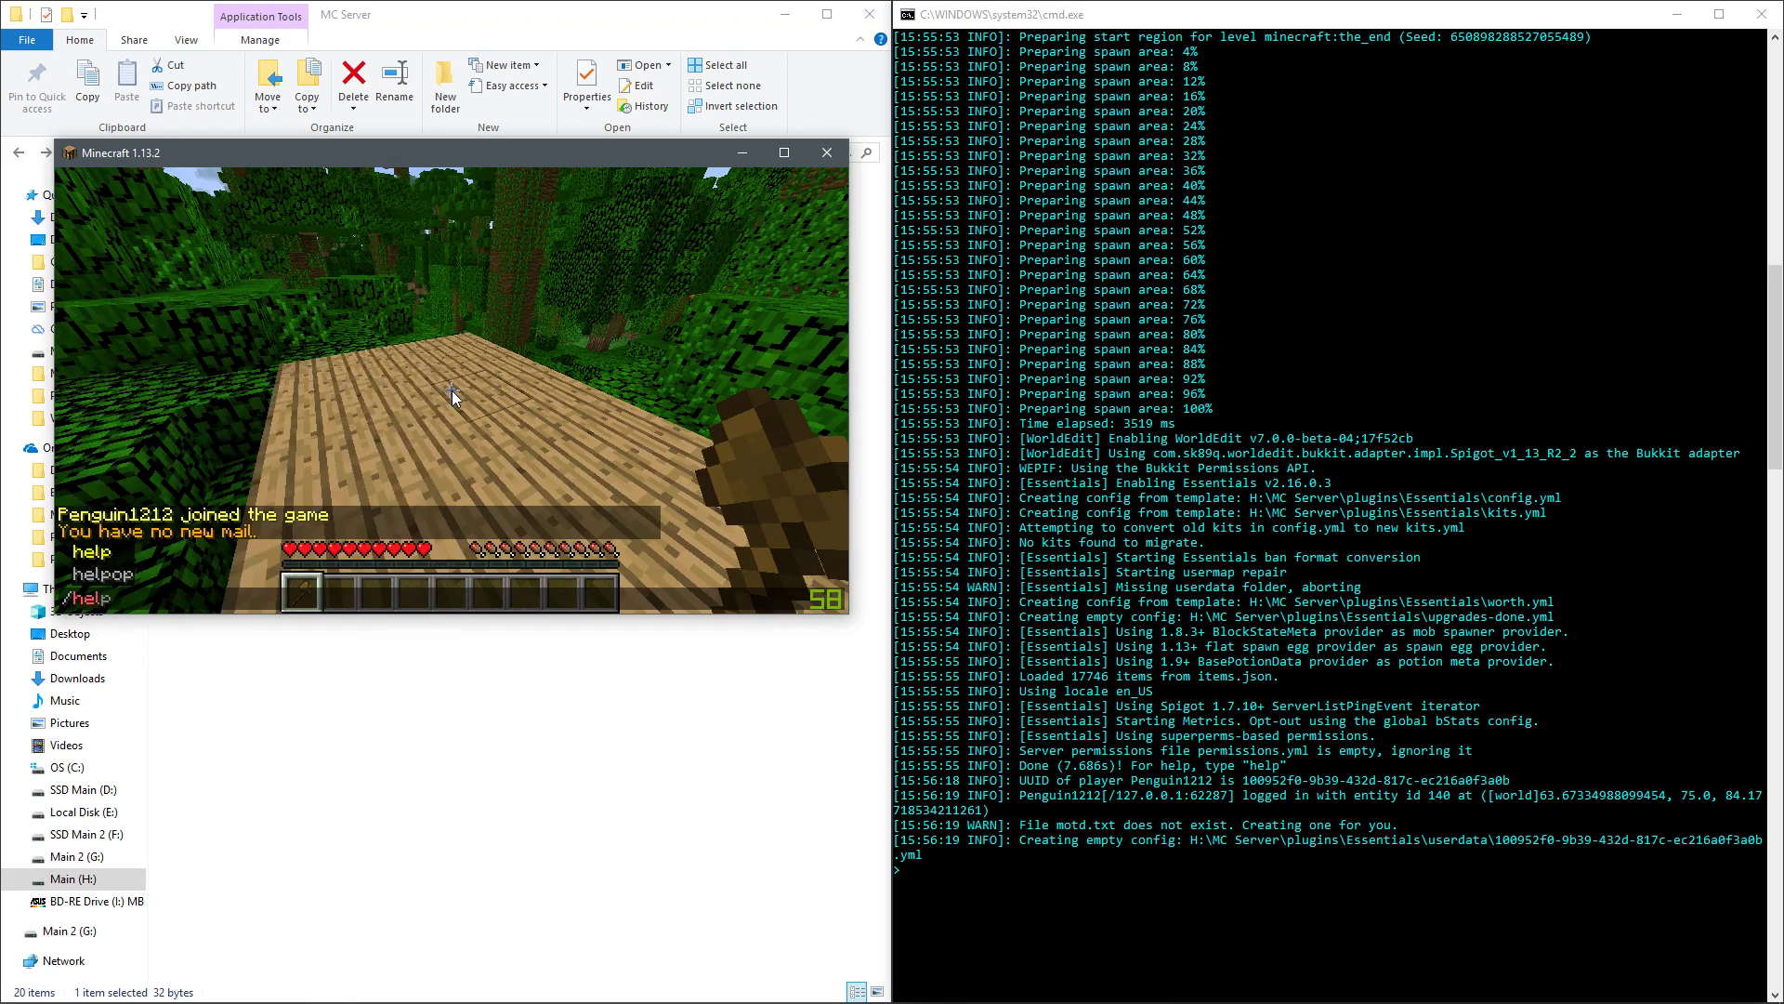
pyautogui.press('Return')
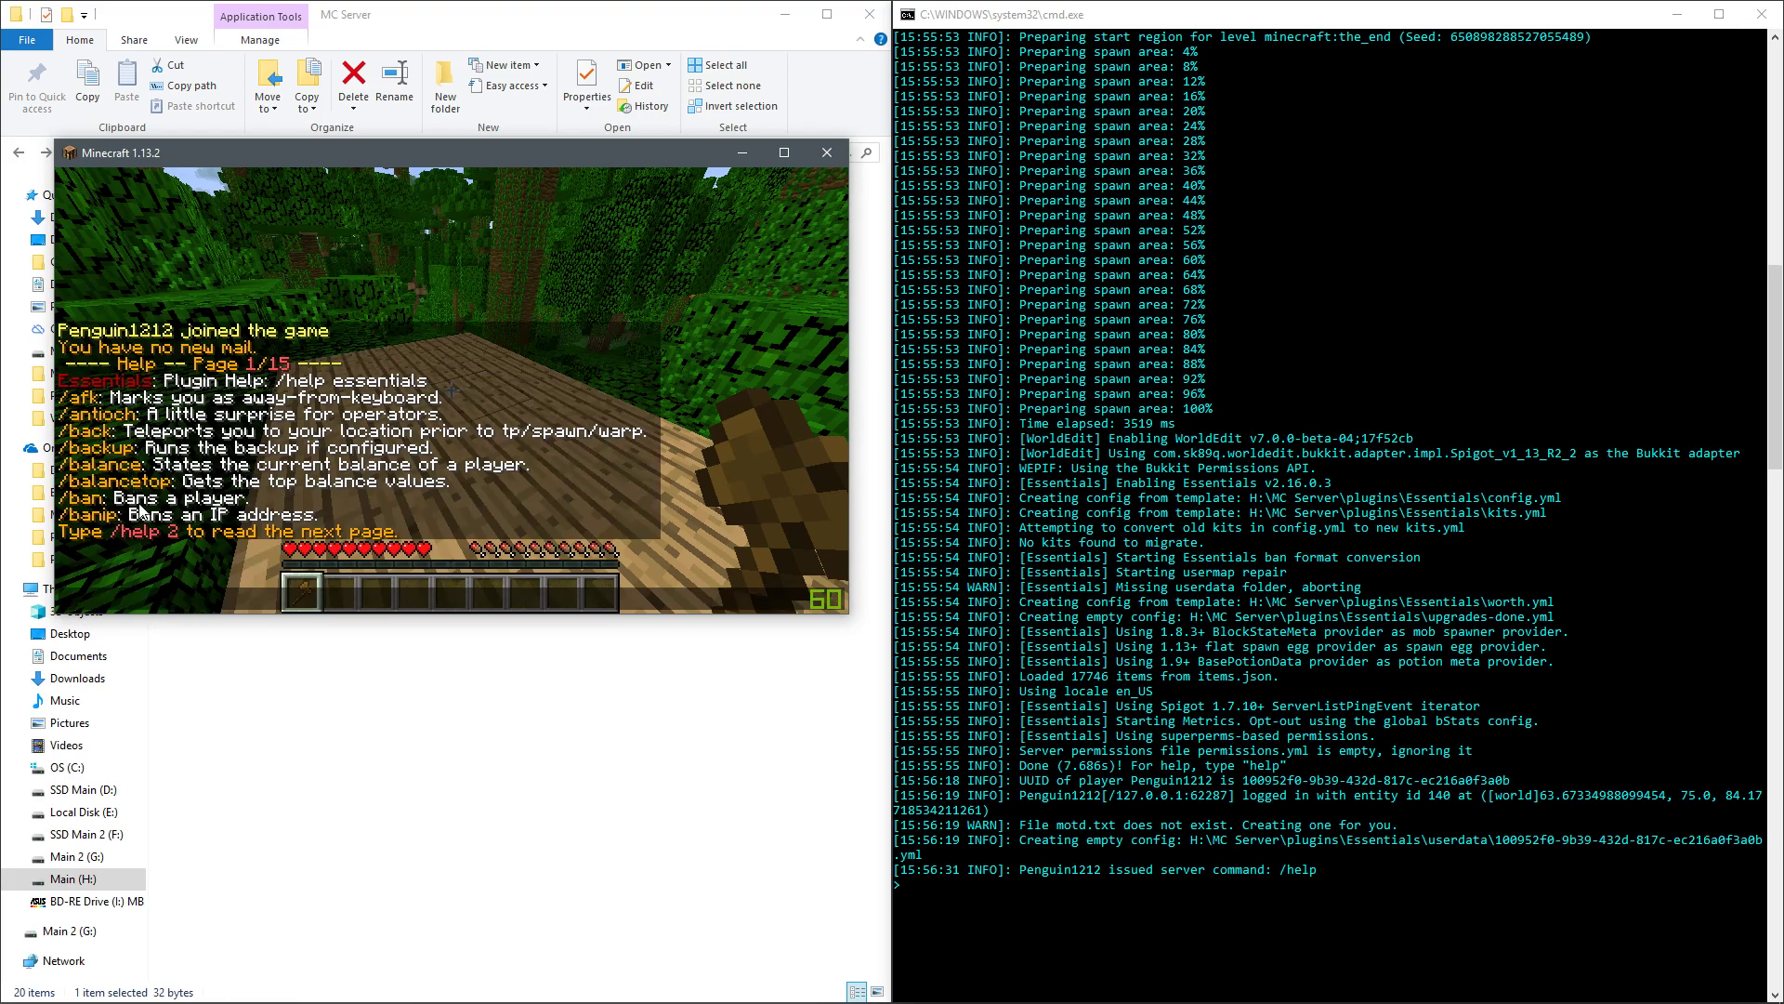
pyautogui.write('/help 2')
pyautogui.press('Return')
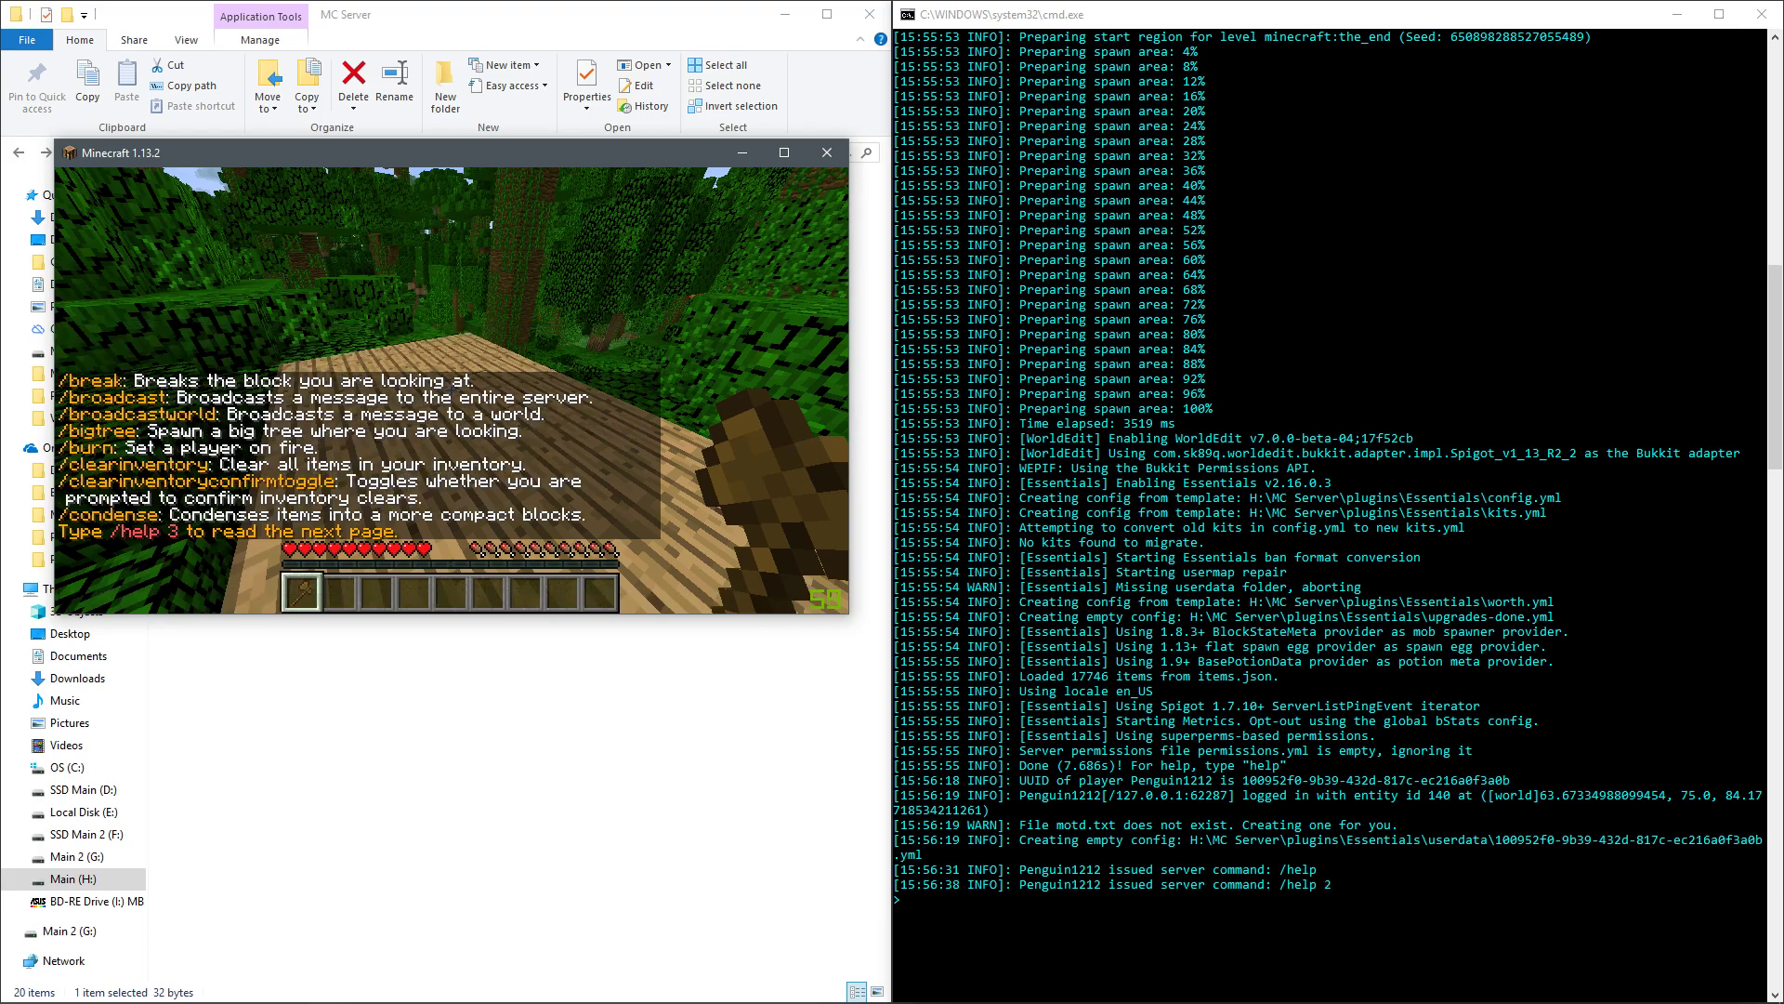
pyautogui.press('t')
pyautogui.write('/help 3')
pyautogui.press('Return')
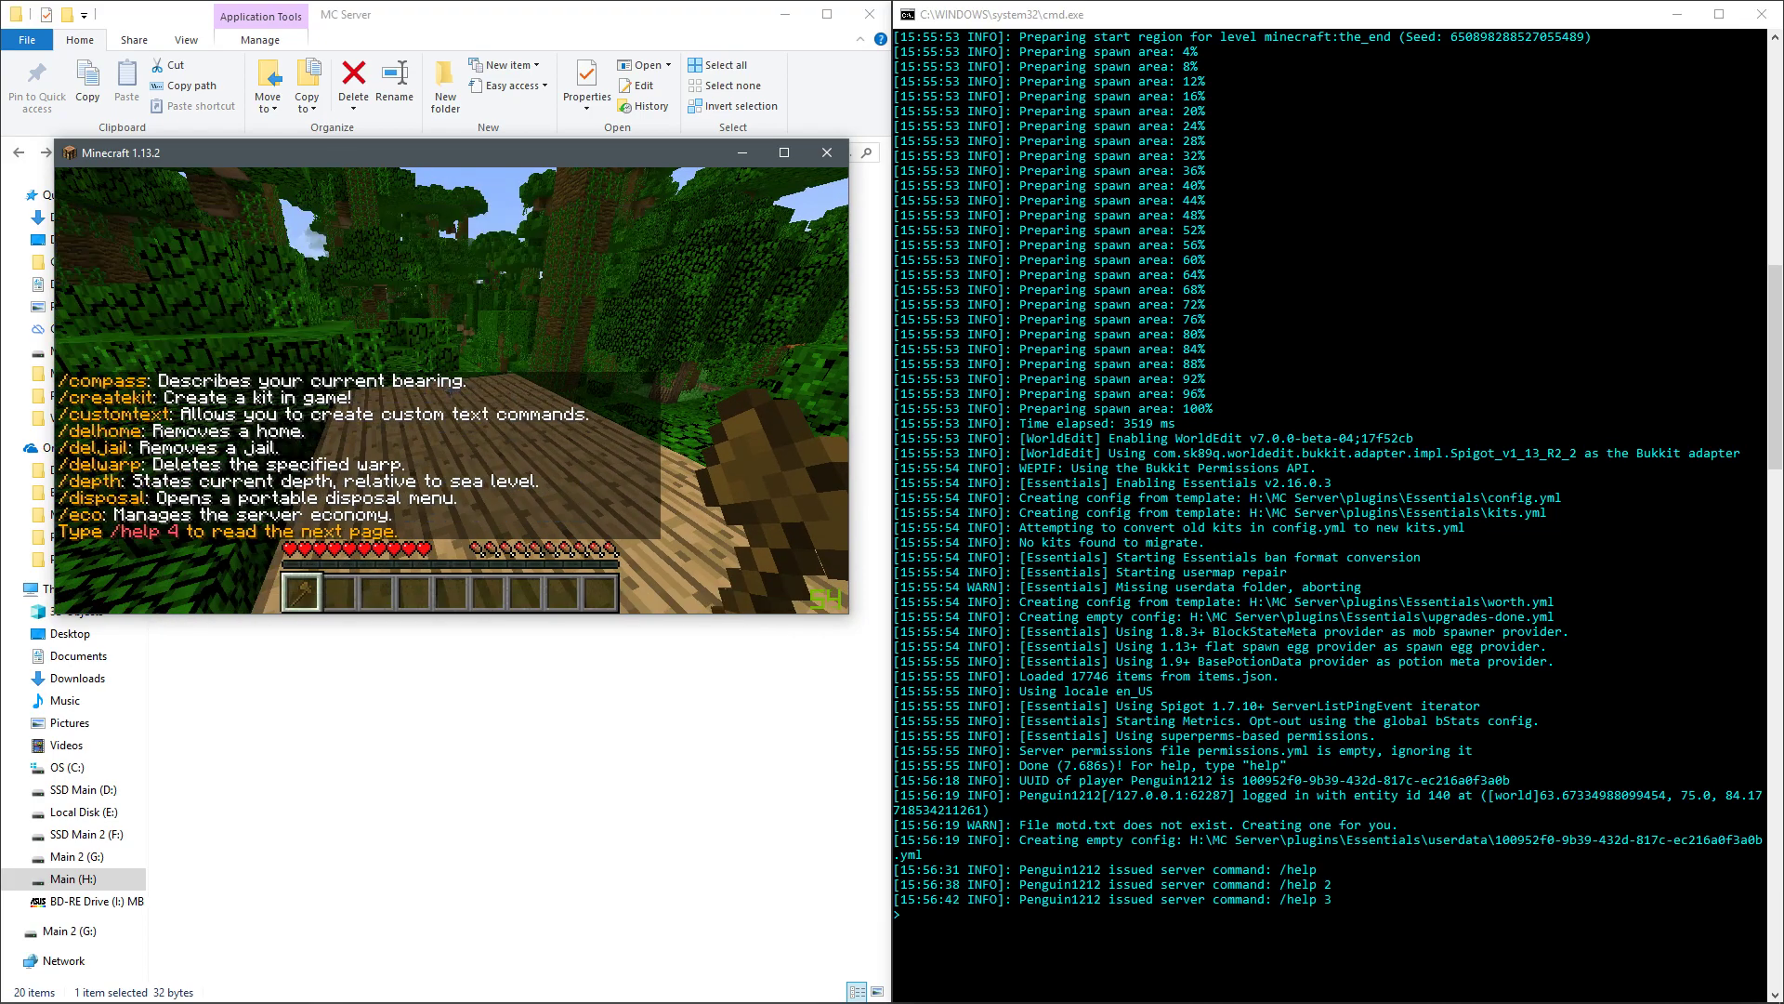
pyautogui.press('t')
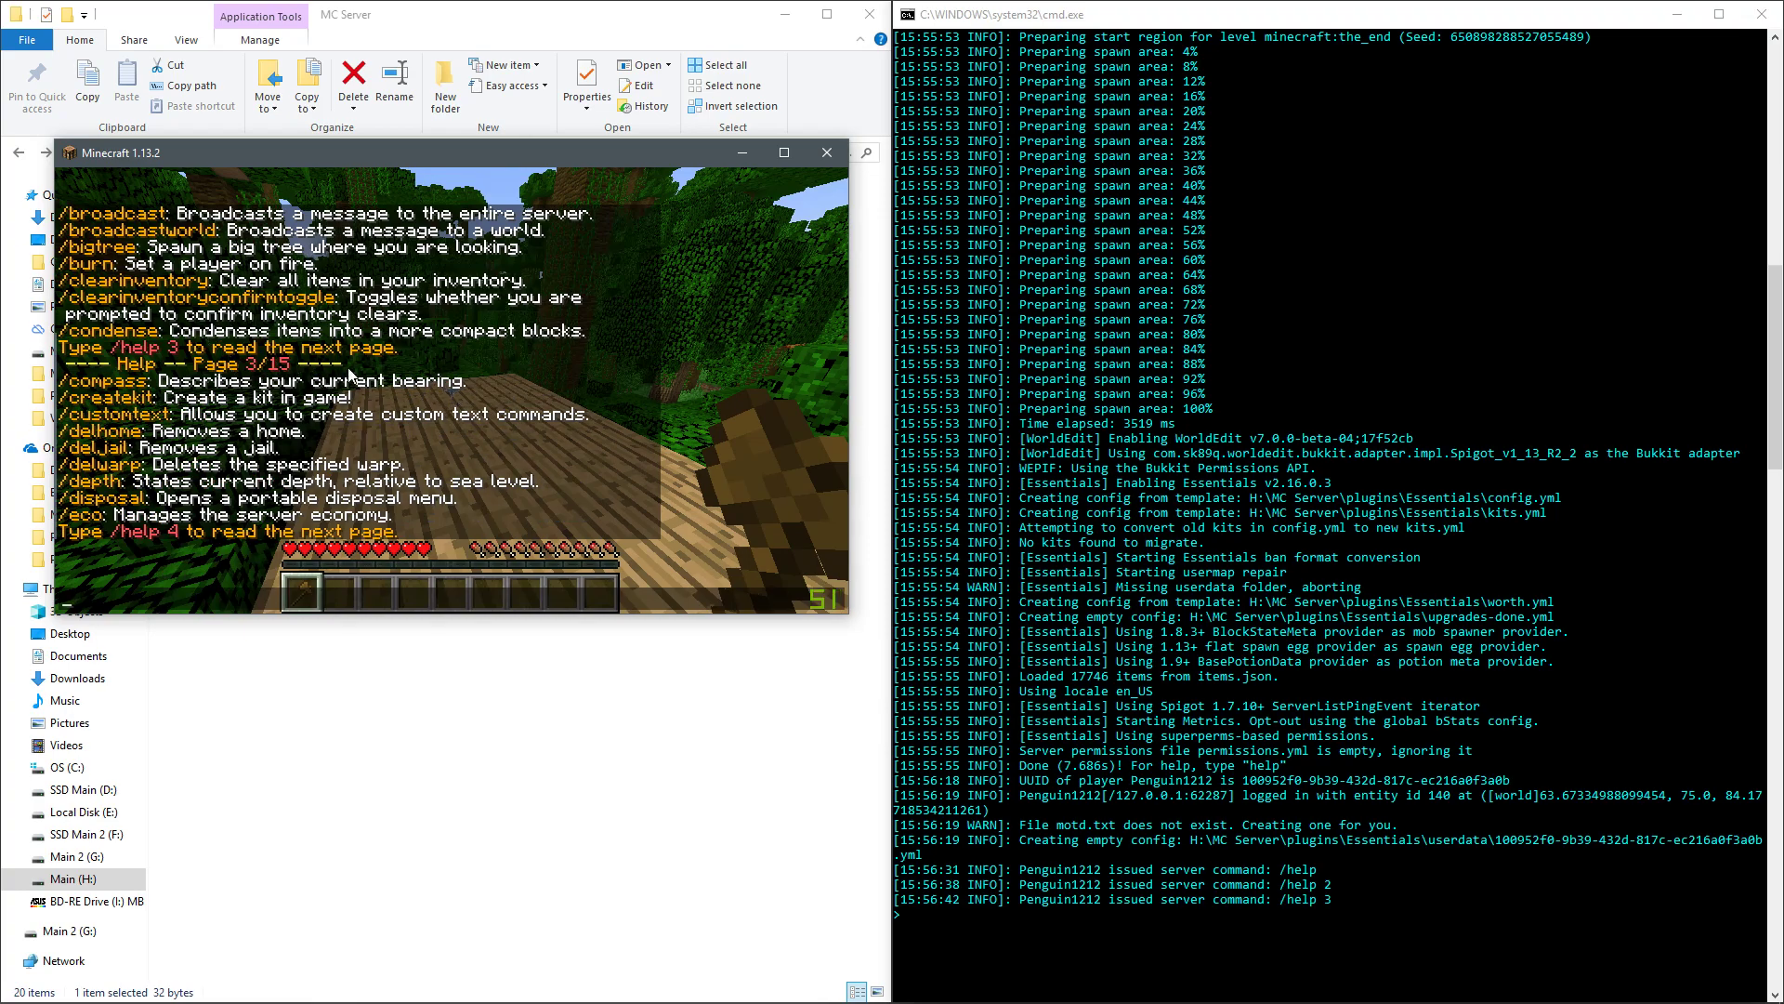
pyautogui.press('Escape')
# - Toggle fly mode with the /fly command and fly around the jungle to test it
pyautogui.press('/')
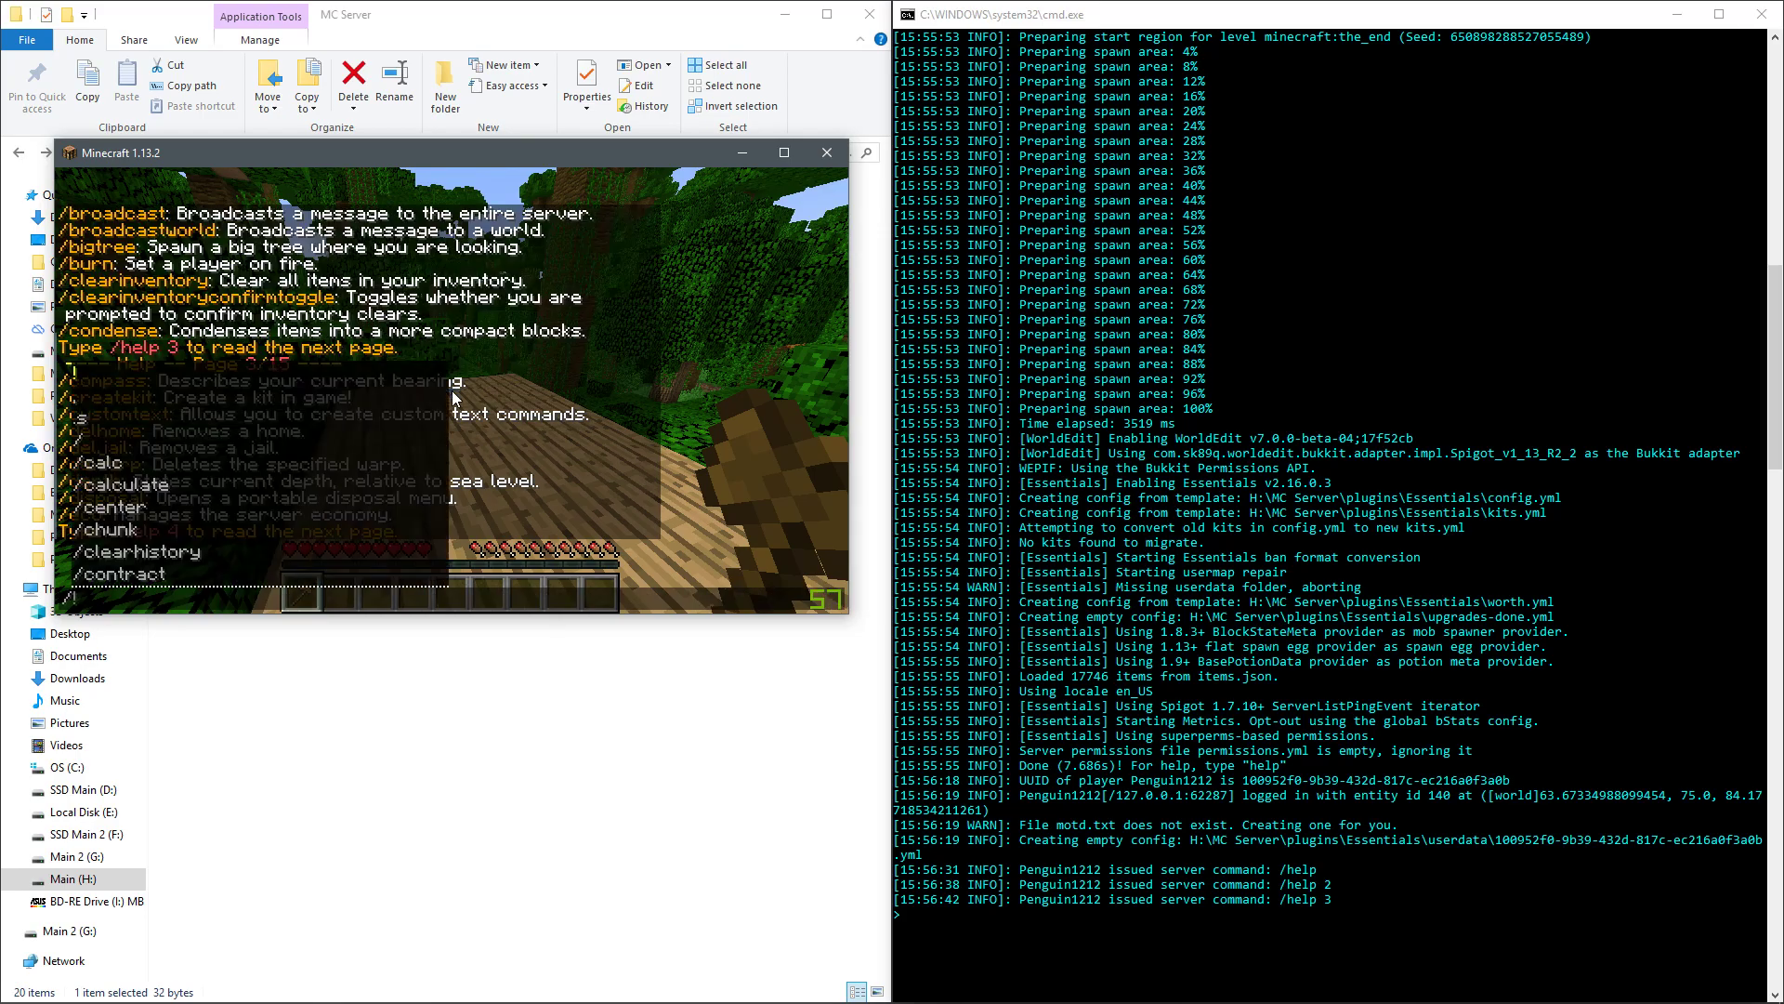
pyautogui.write('fly')
pyautogui.press('Return')
pyautogui.press('w')
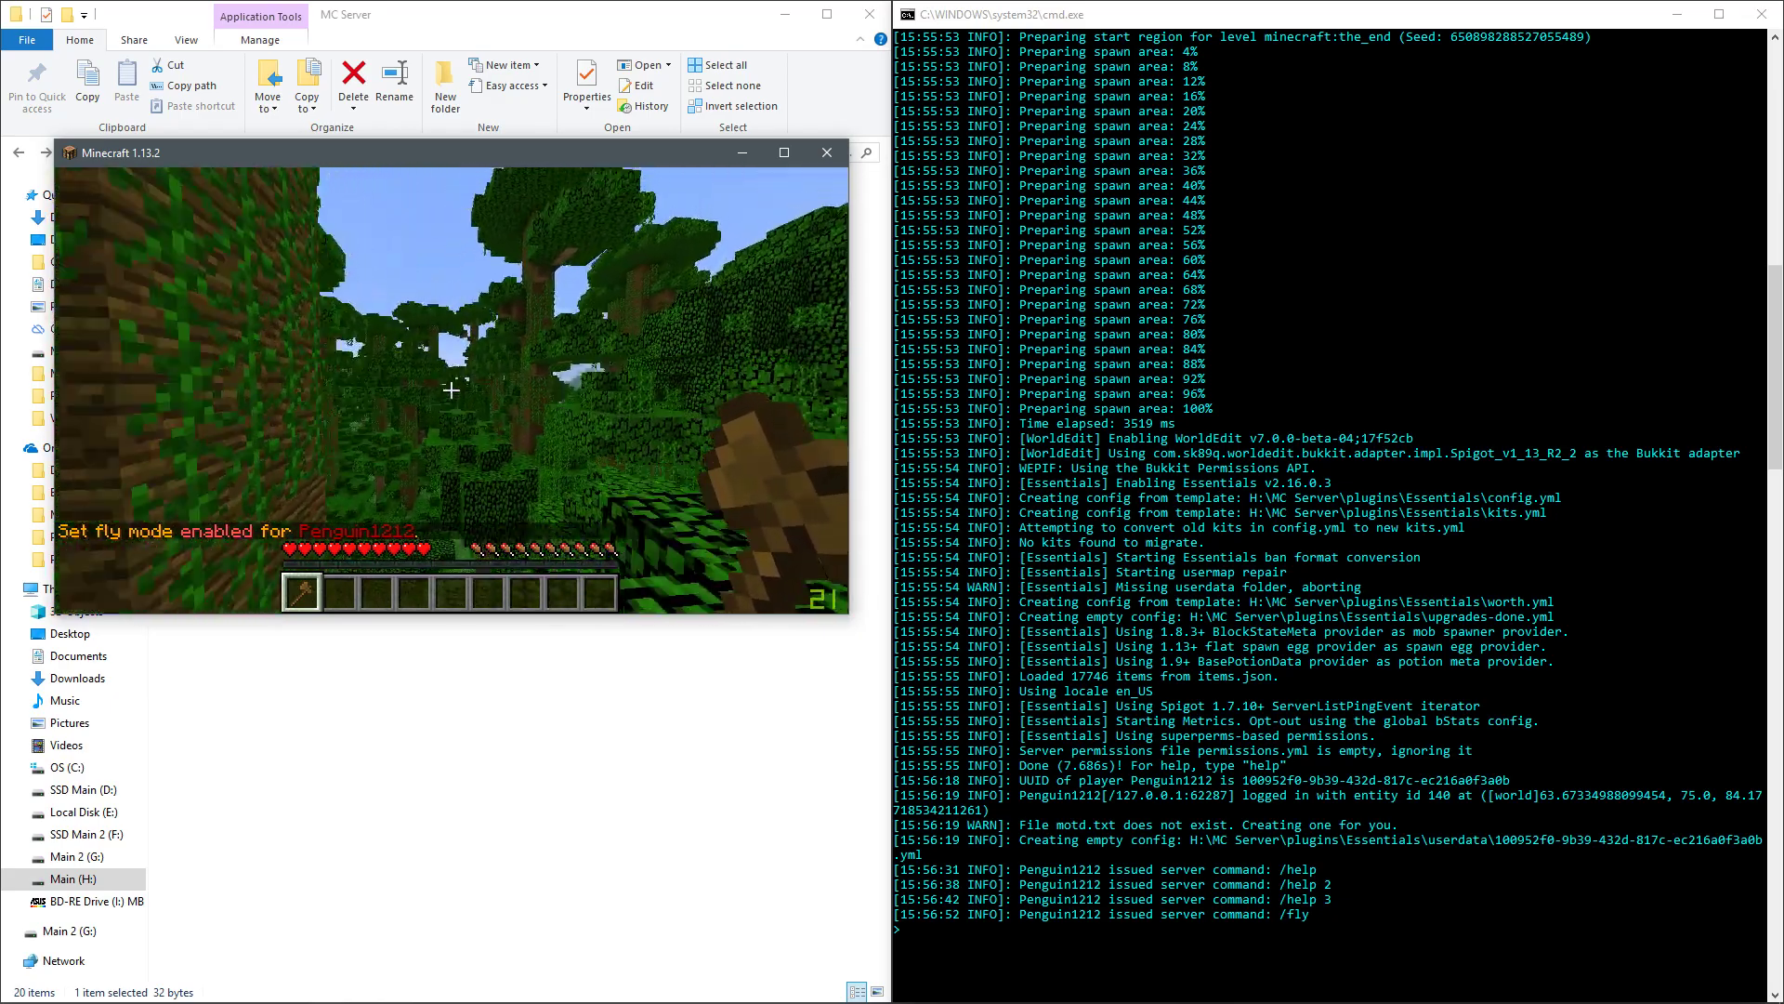
pyautogui.press('w')
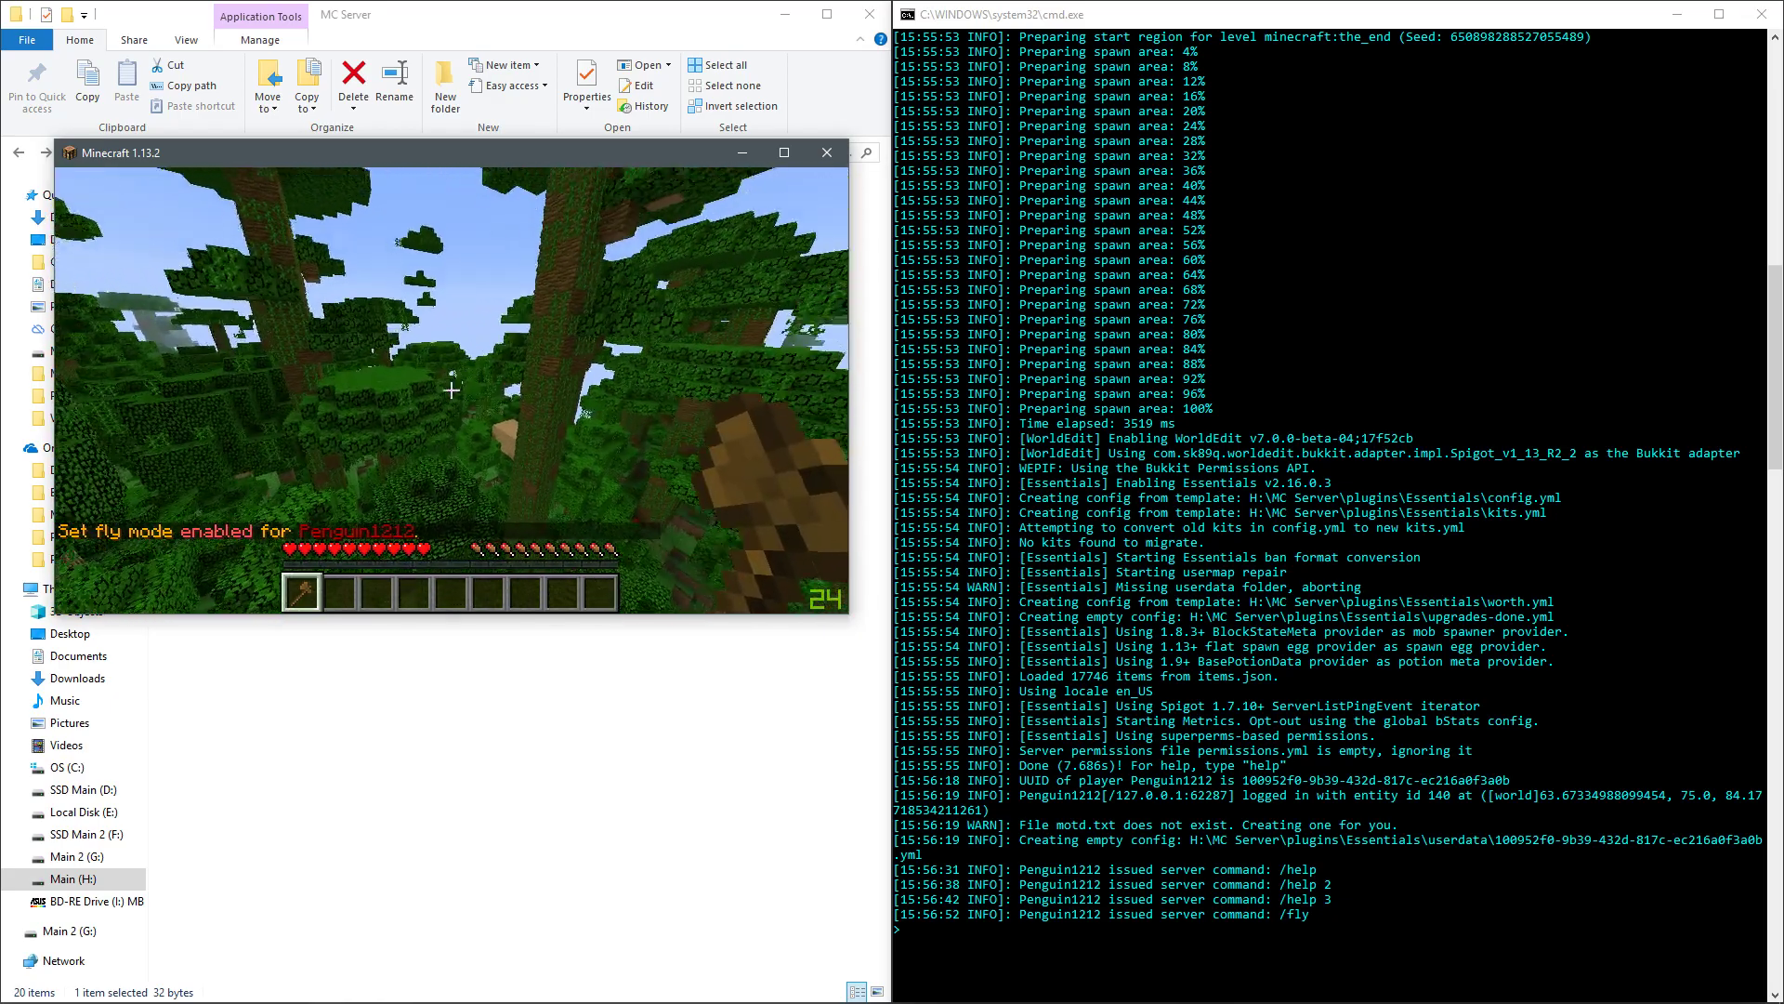
pyautogui.press('w')
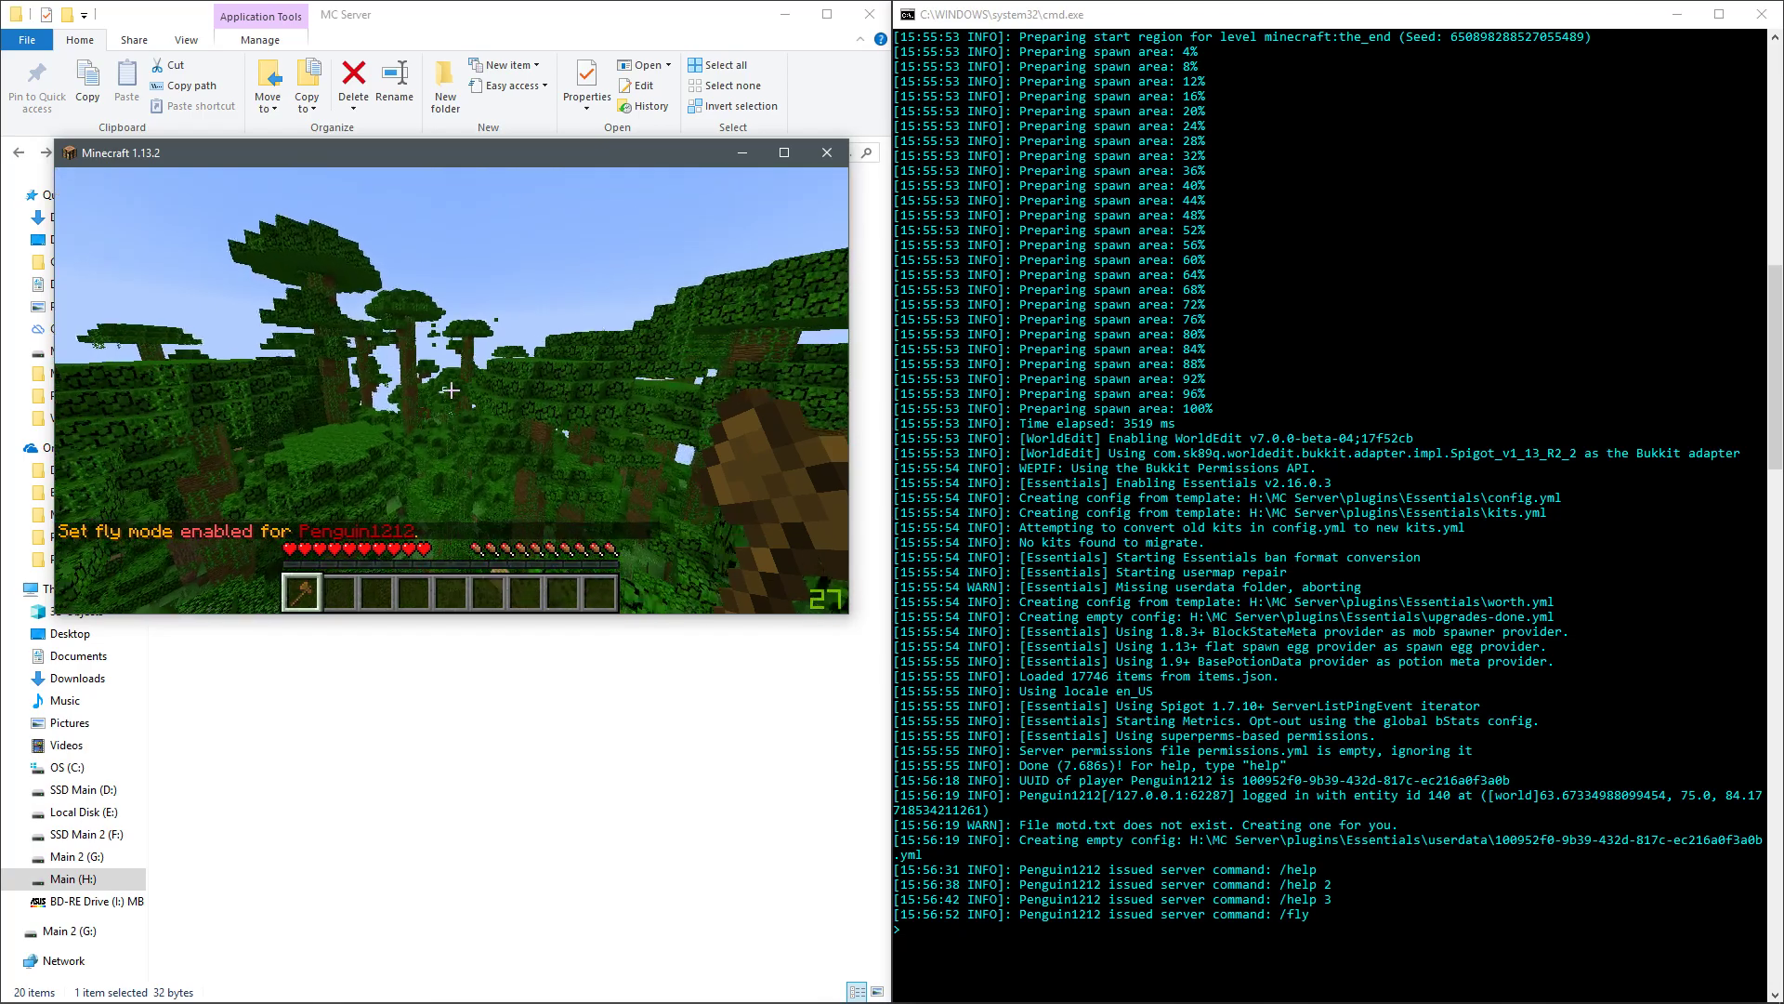
pyautogui.press('w')
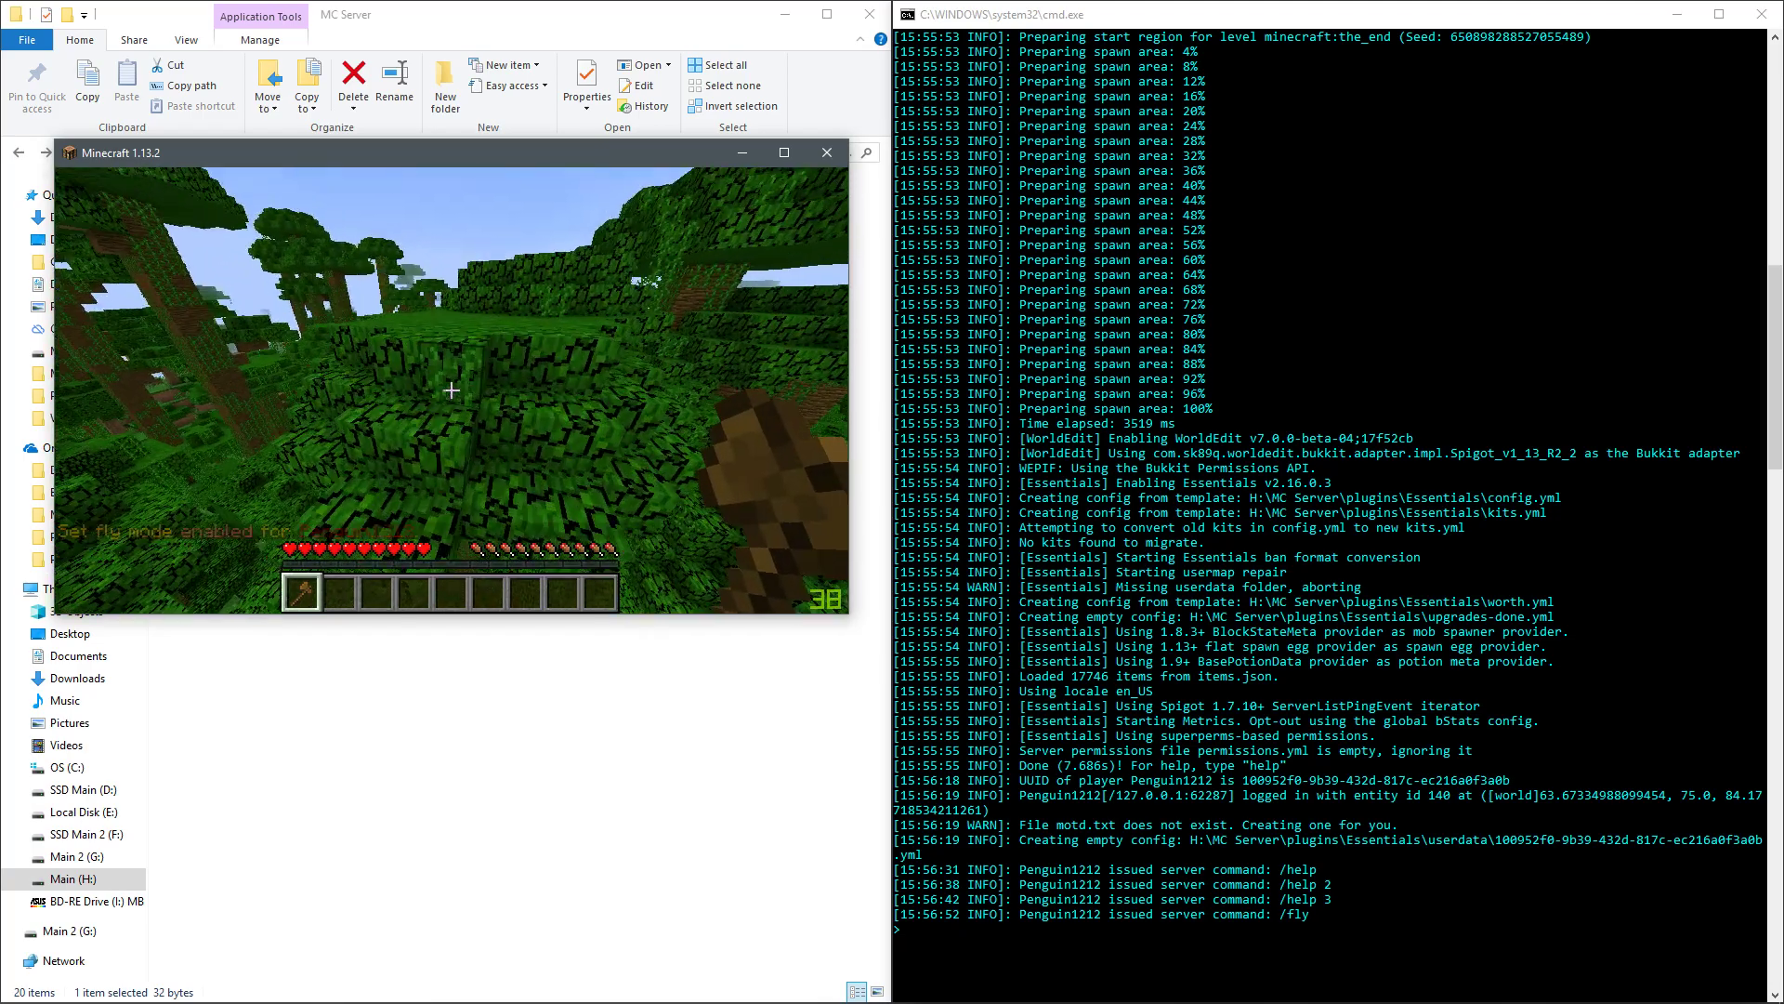
# - Select the region from (63, 91, 84) to (34, 81, 73) with the wand and fill it using //set 6
pyautogui.click(452, 390)
pyautogui.press('w')
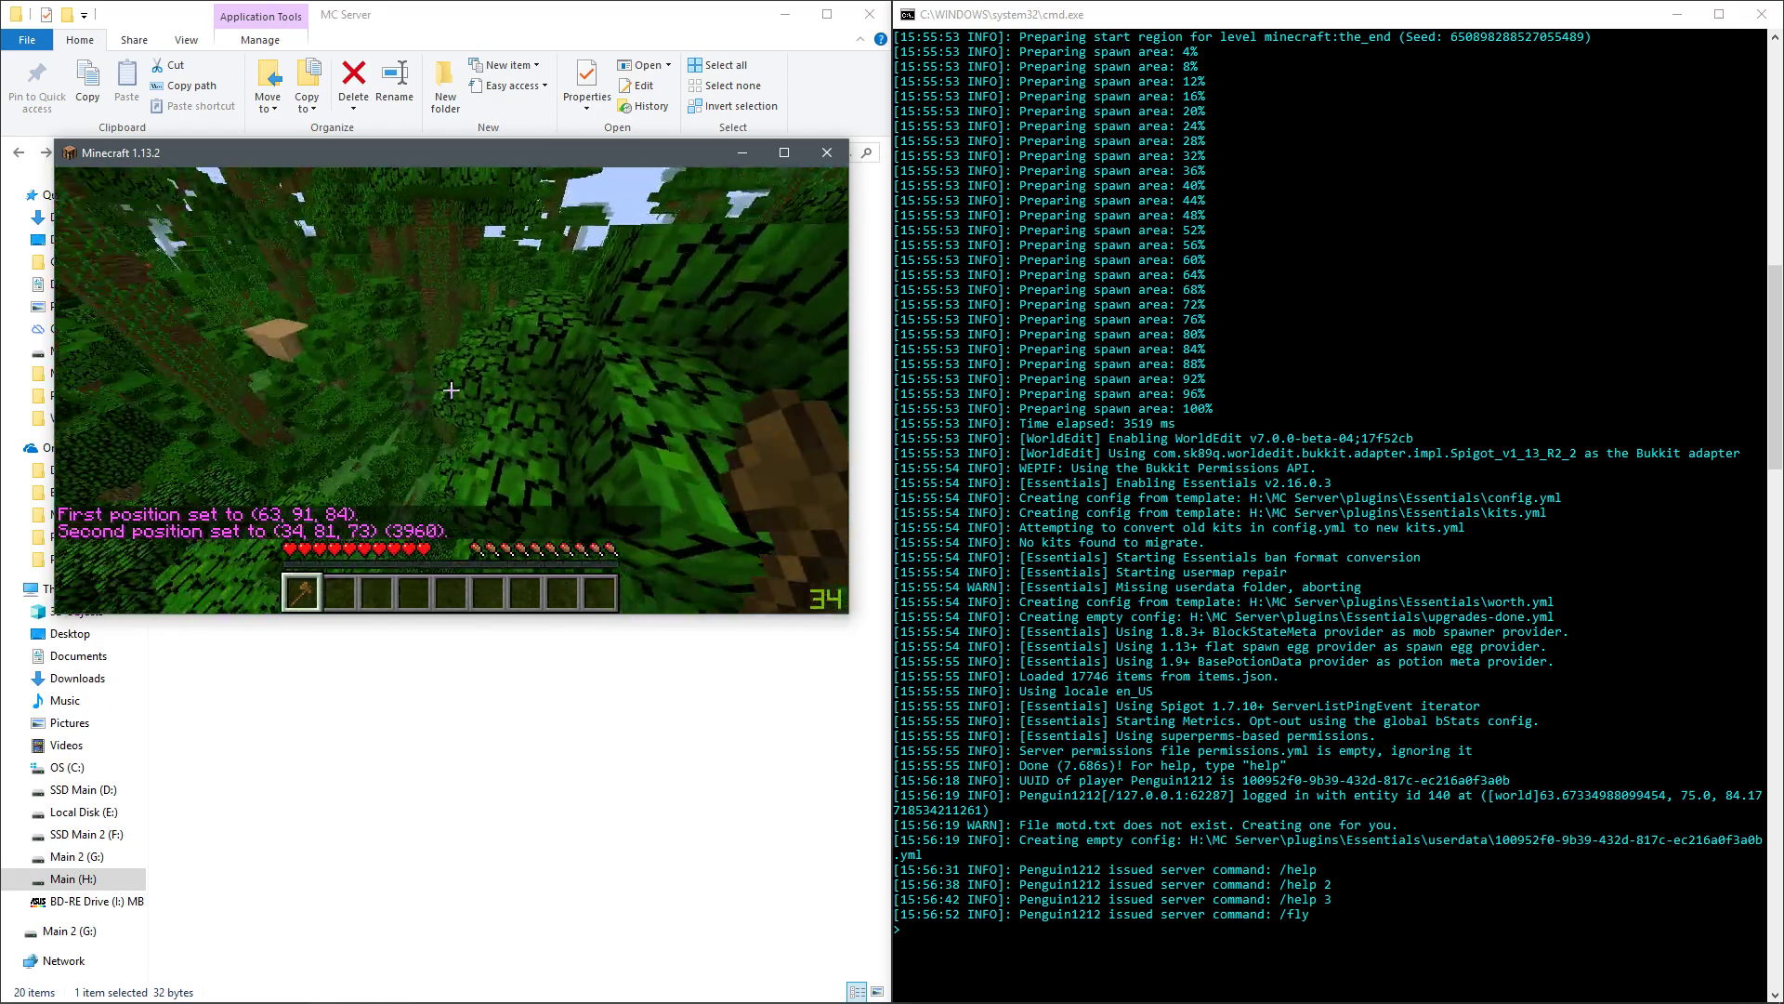
pyautogui.write('//set 6')
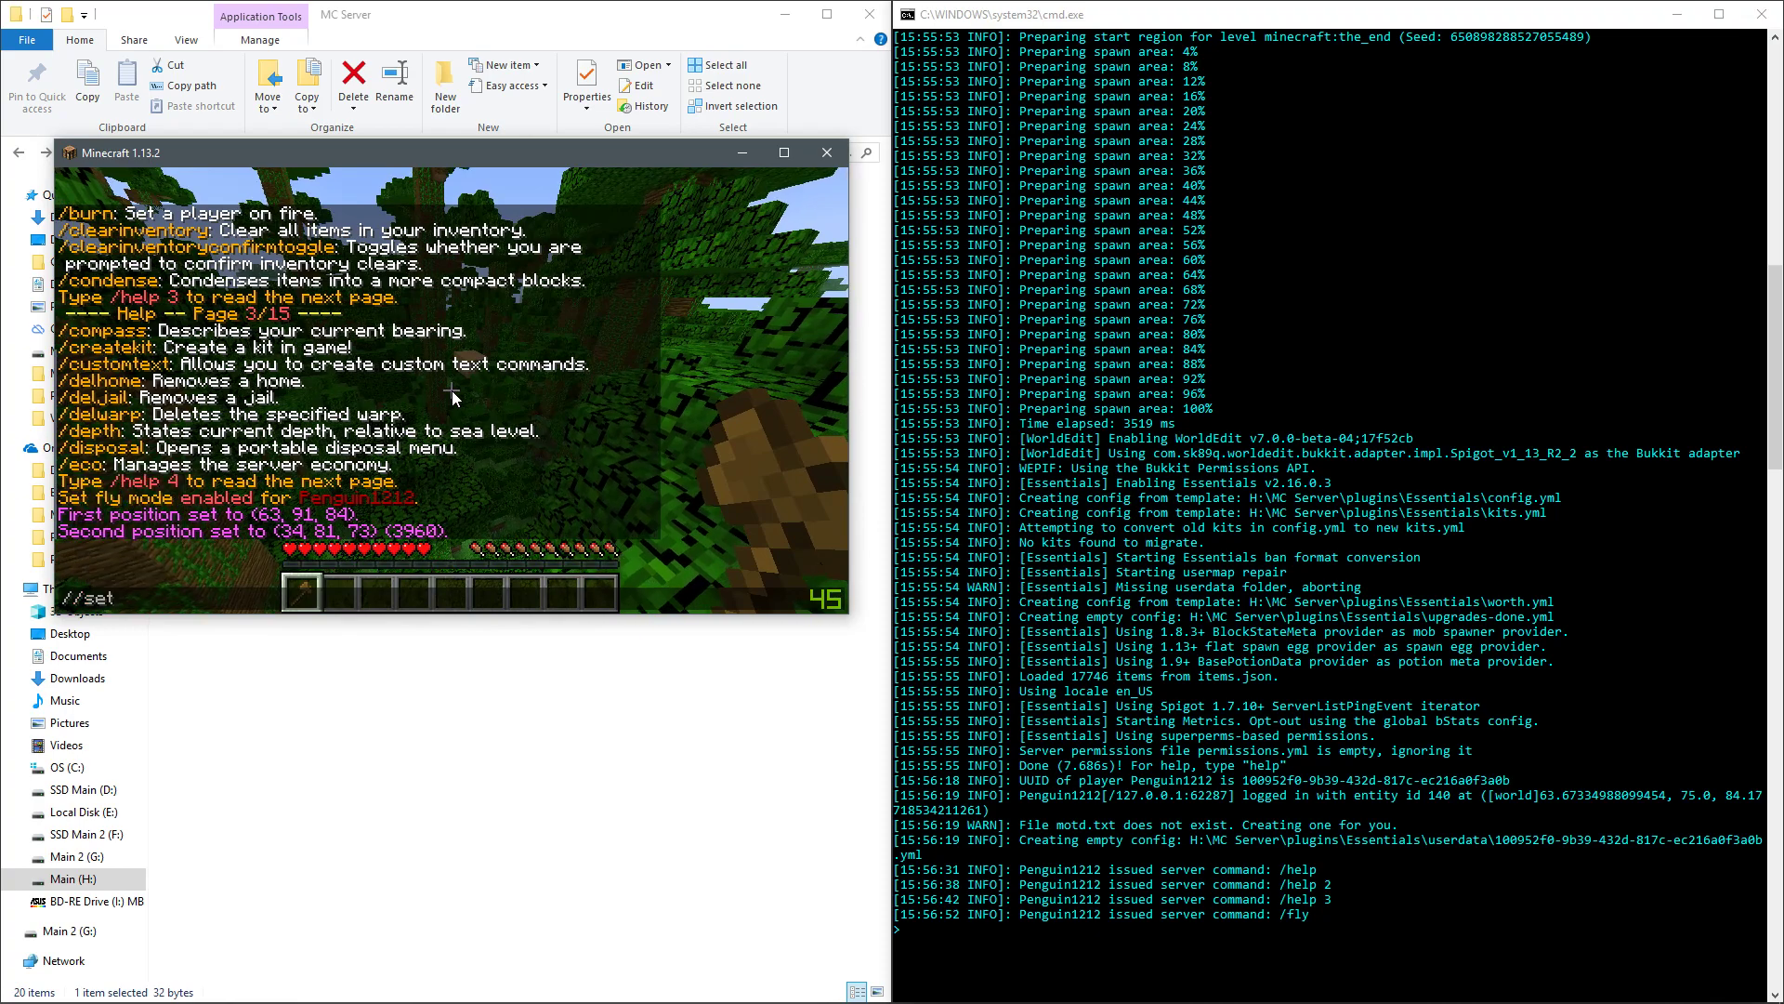
pyautogui.press('Return')
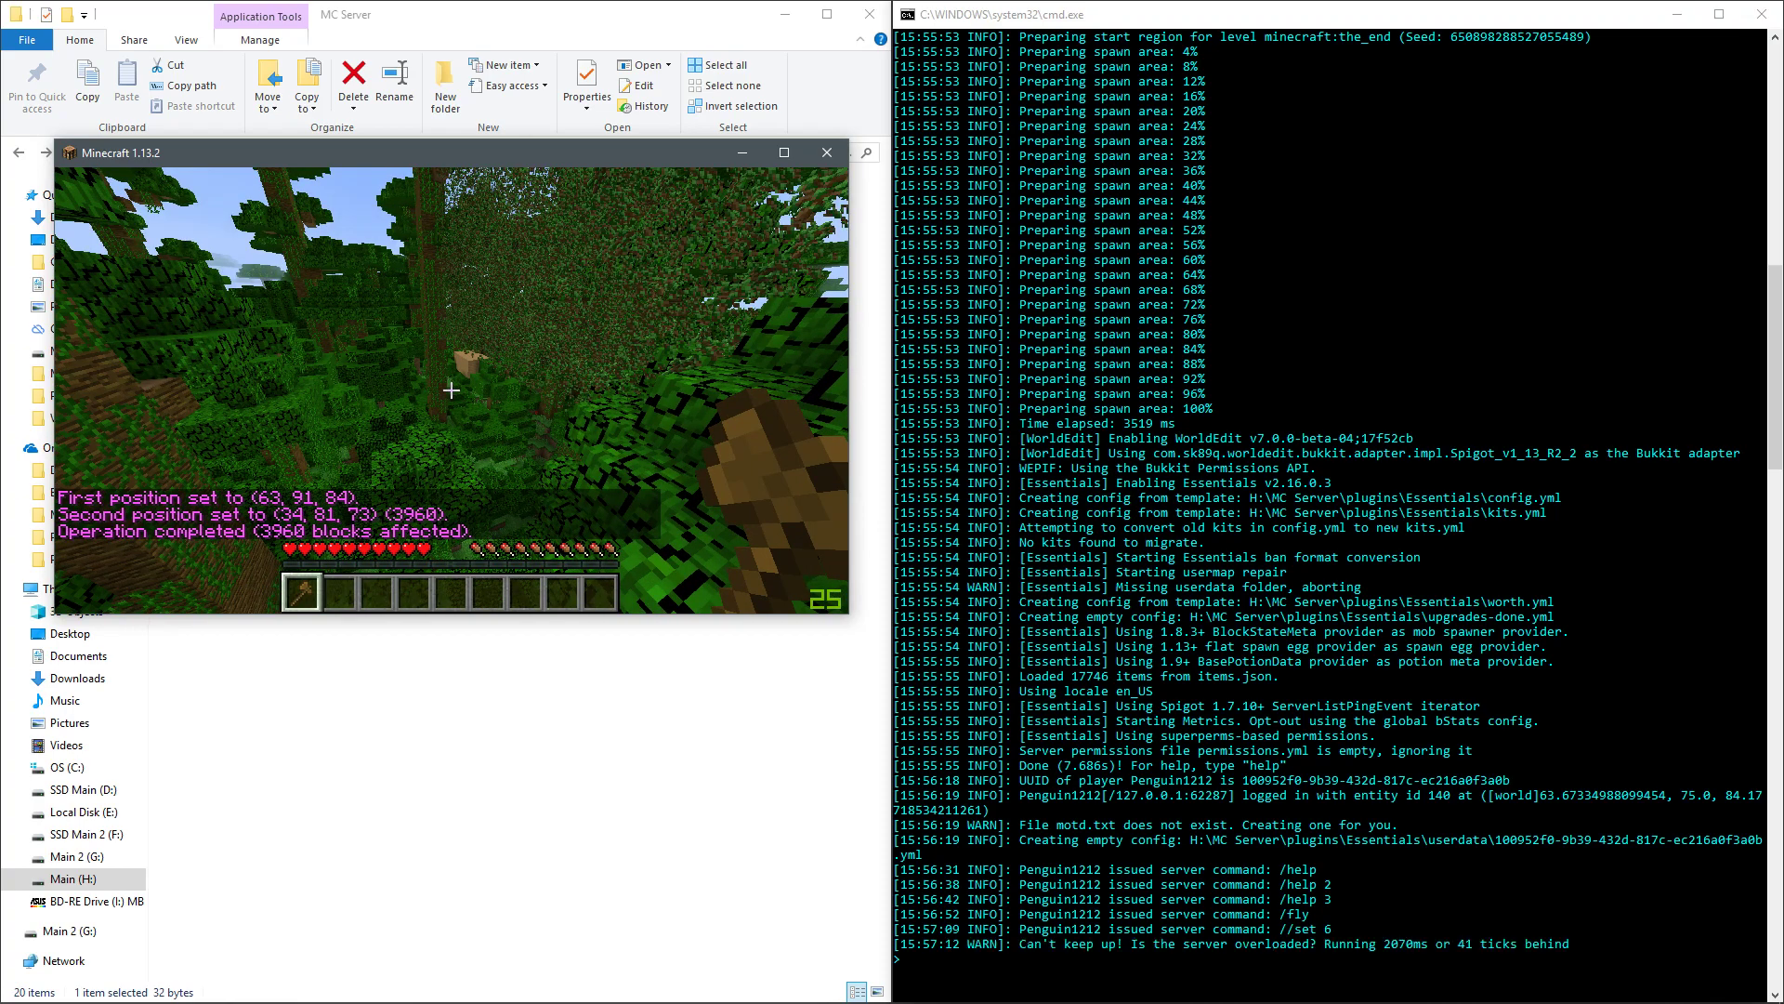
pyautogui.press('w')
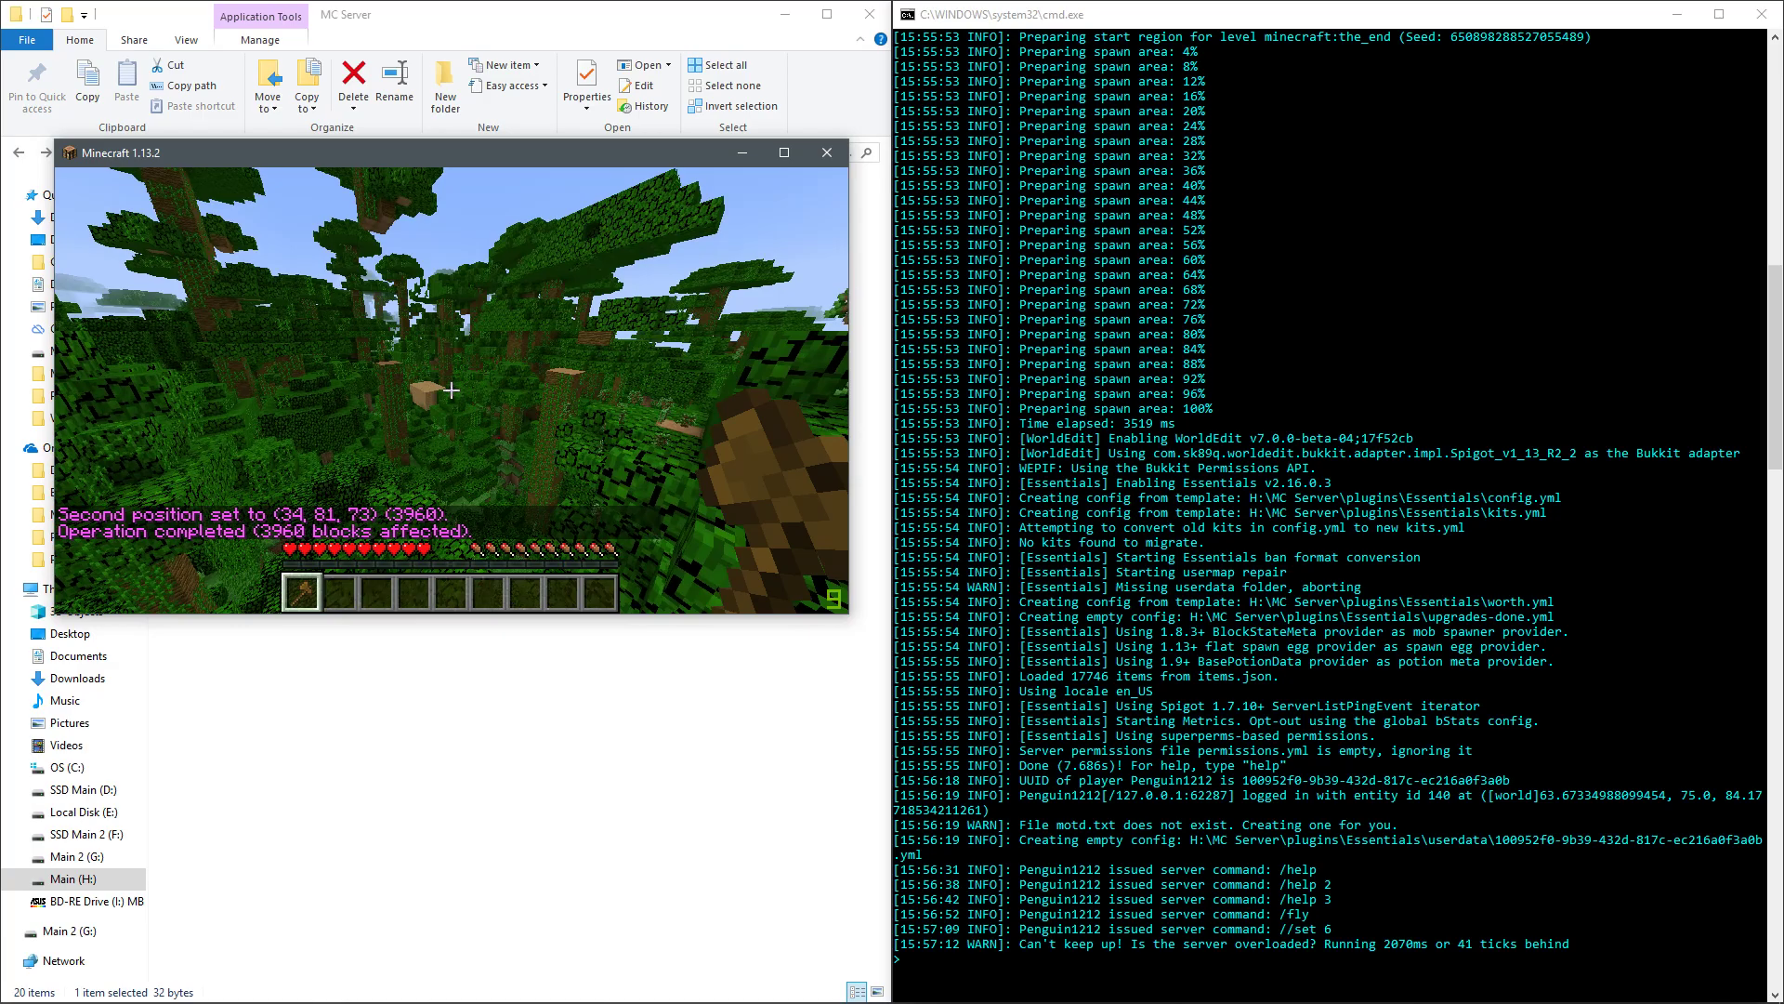
pyautogui.press('w')
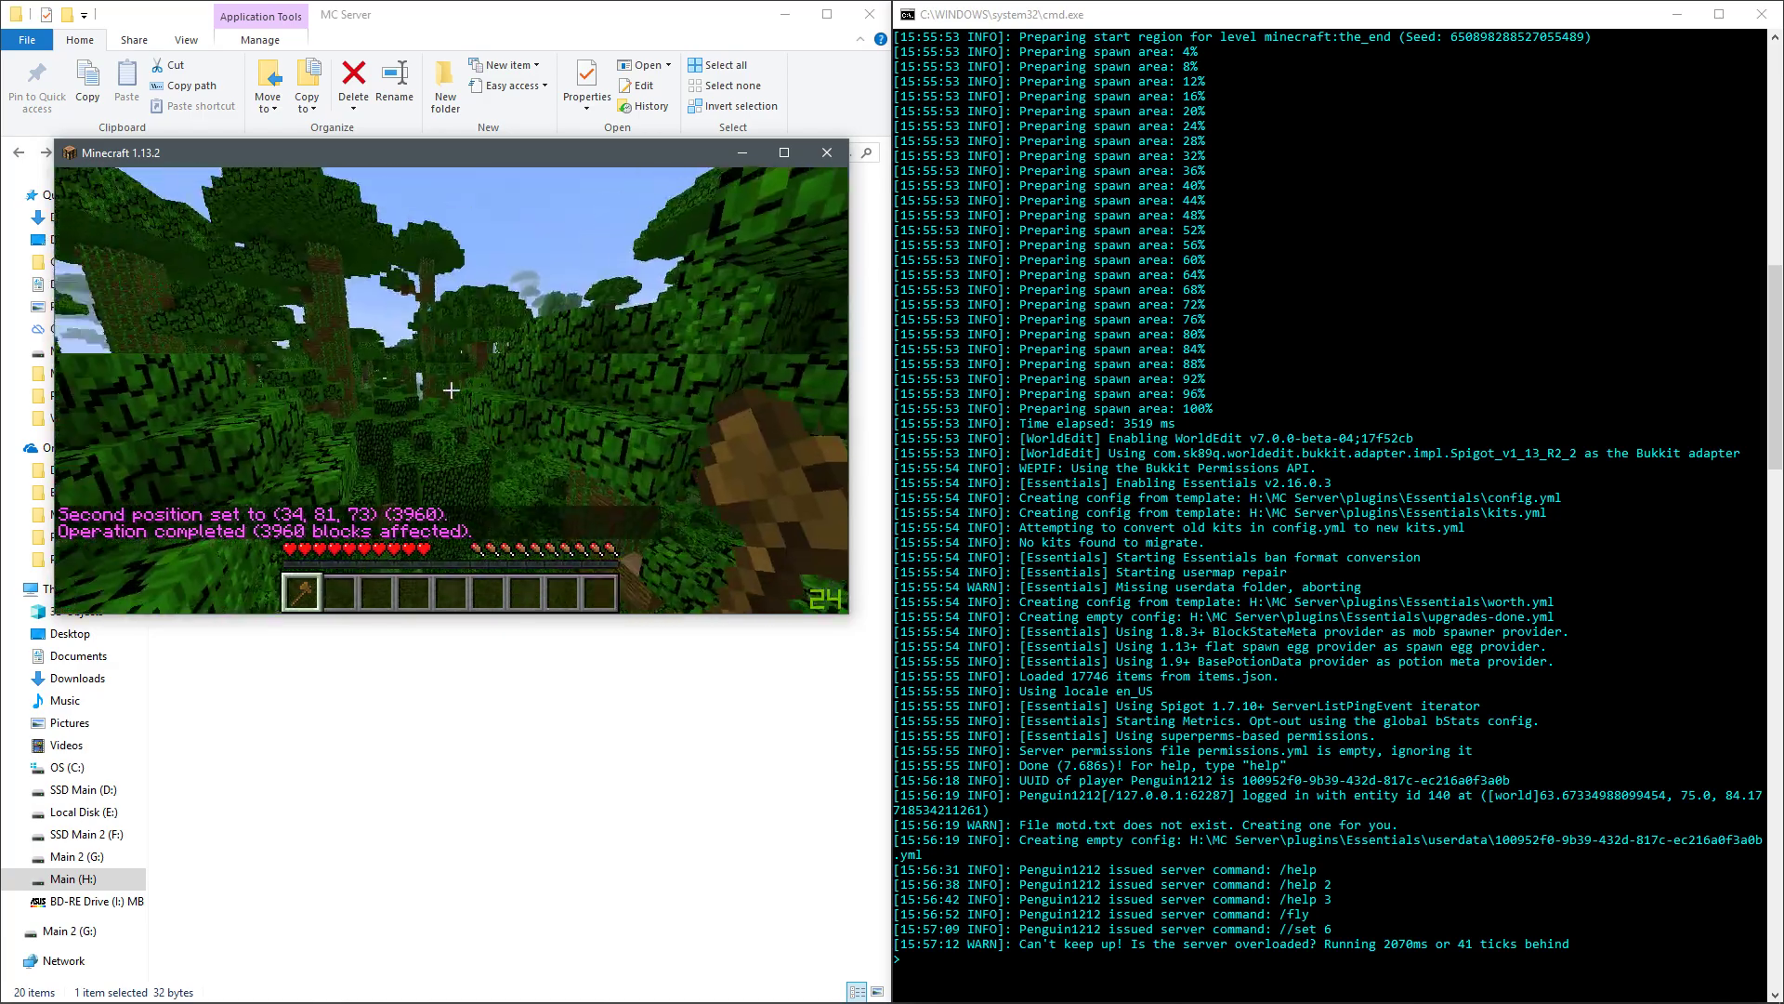
# - Disconnect from the localhost server and close Minecraft
pyautogui.press('Escape')
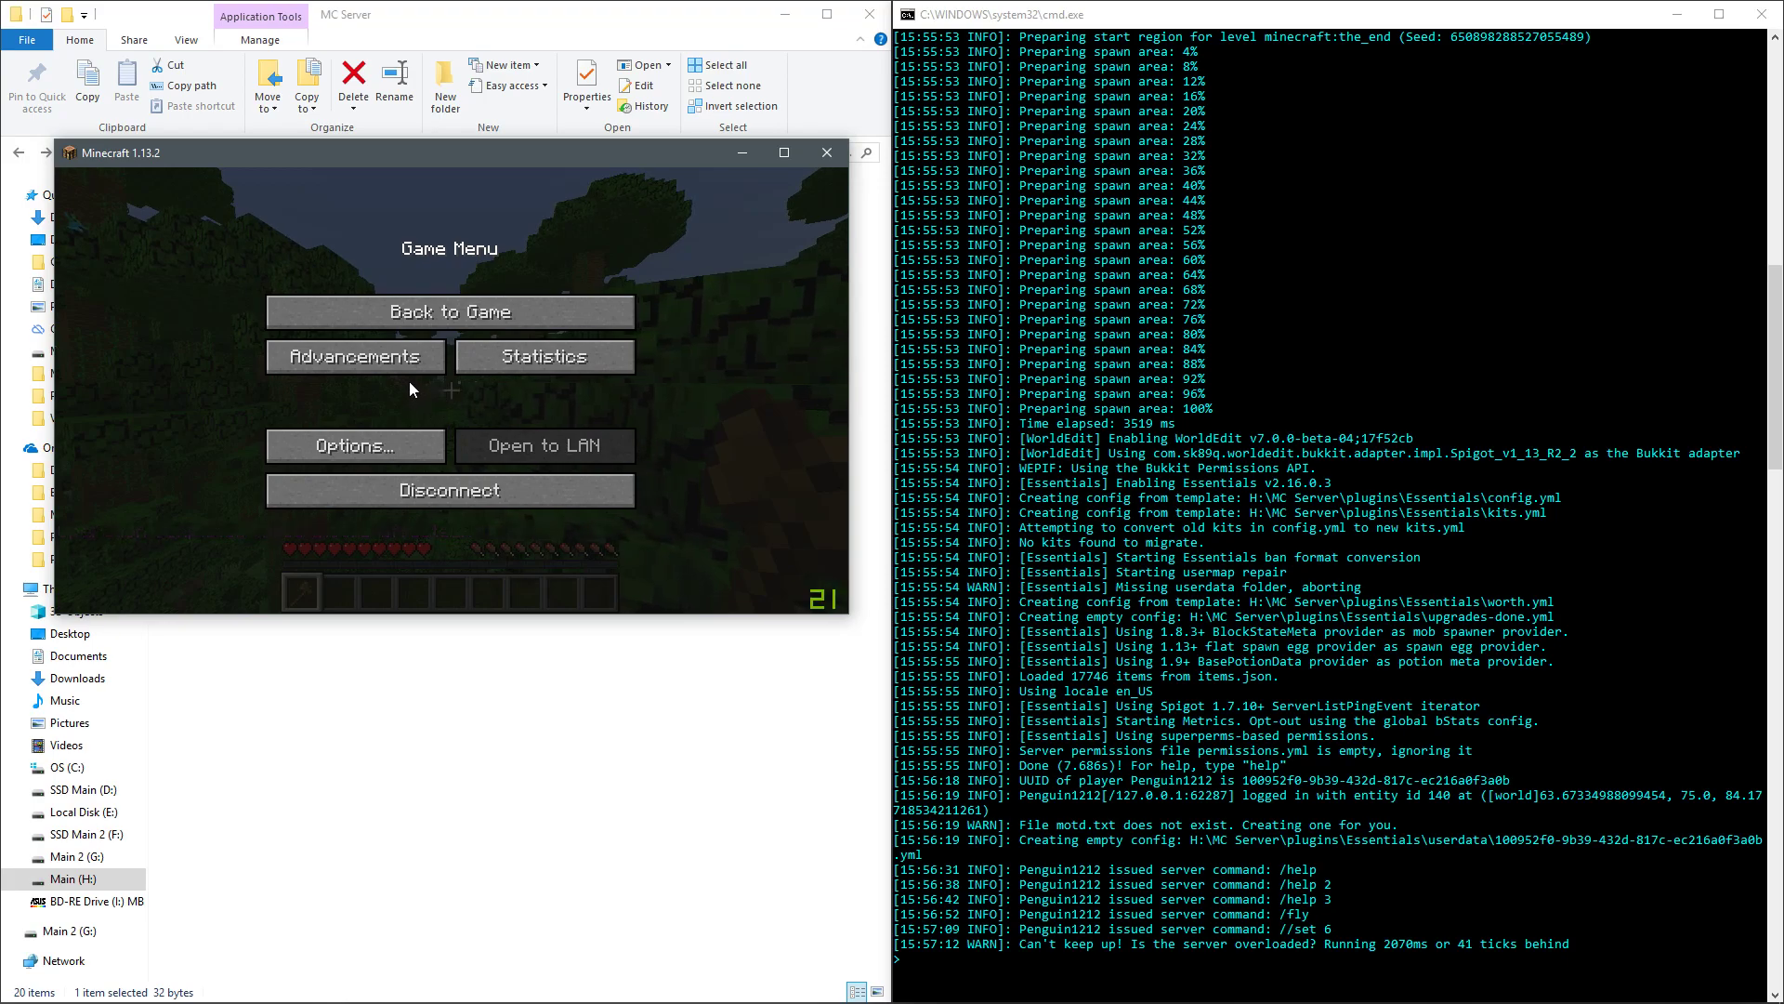
pyautogui.press('Escape')
pyautogui.press('w')
pyautogui.press('w')
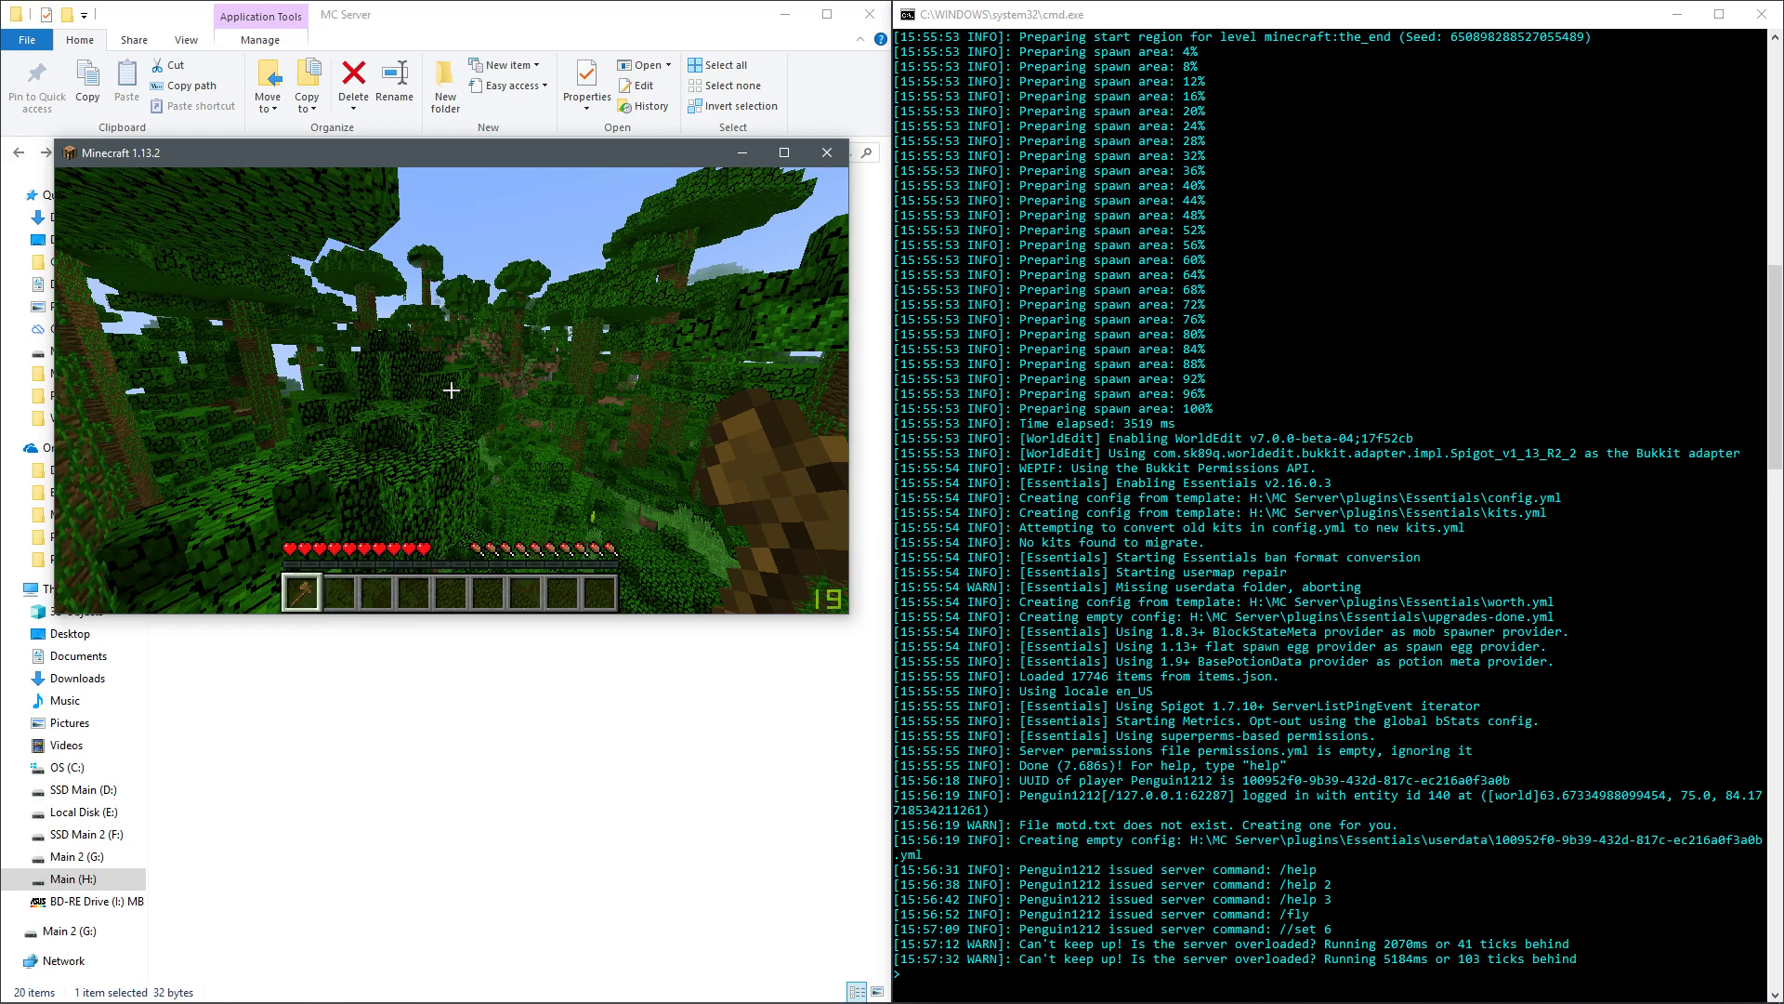
pyautogui.press('Escape')
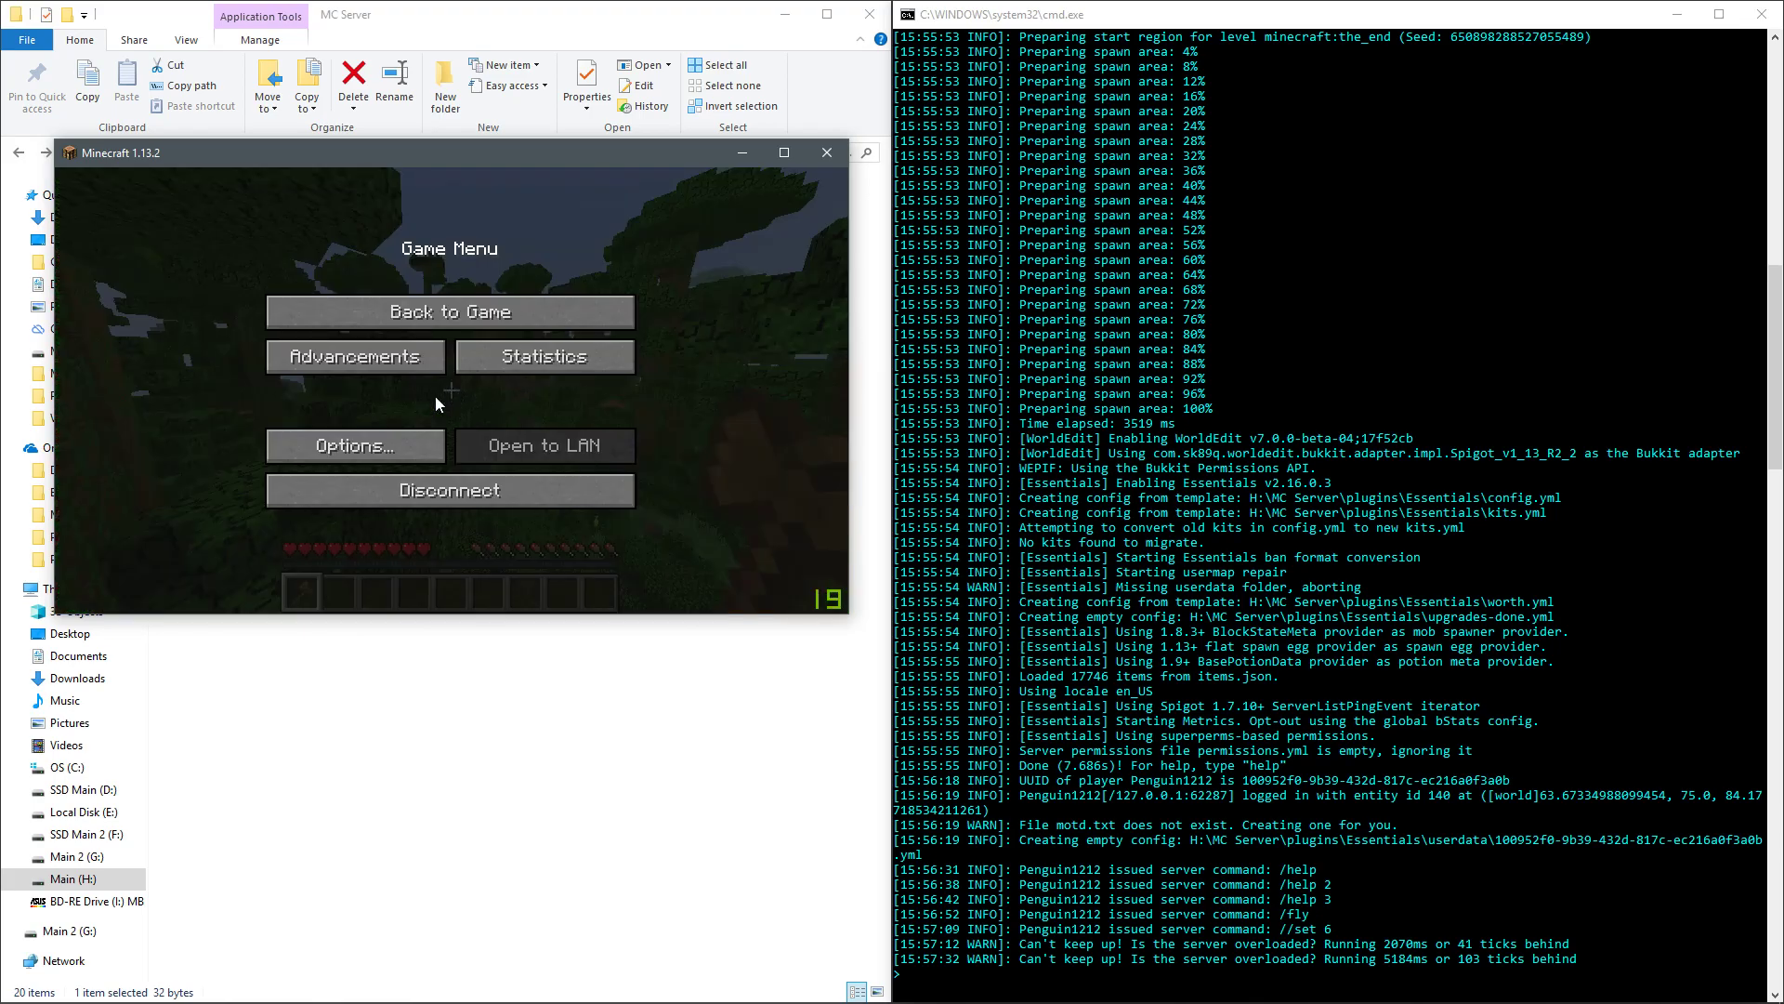
pyautogui.click(456, 491)
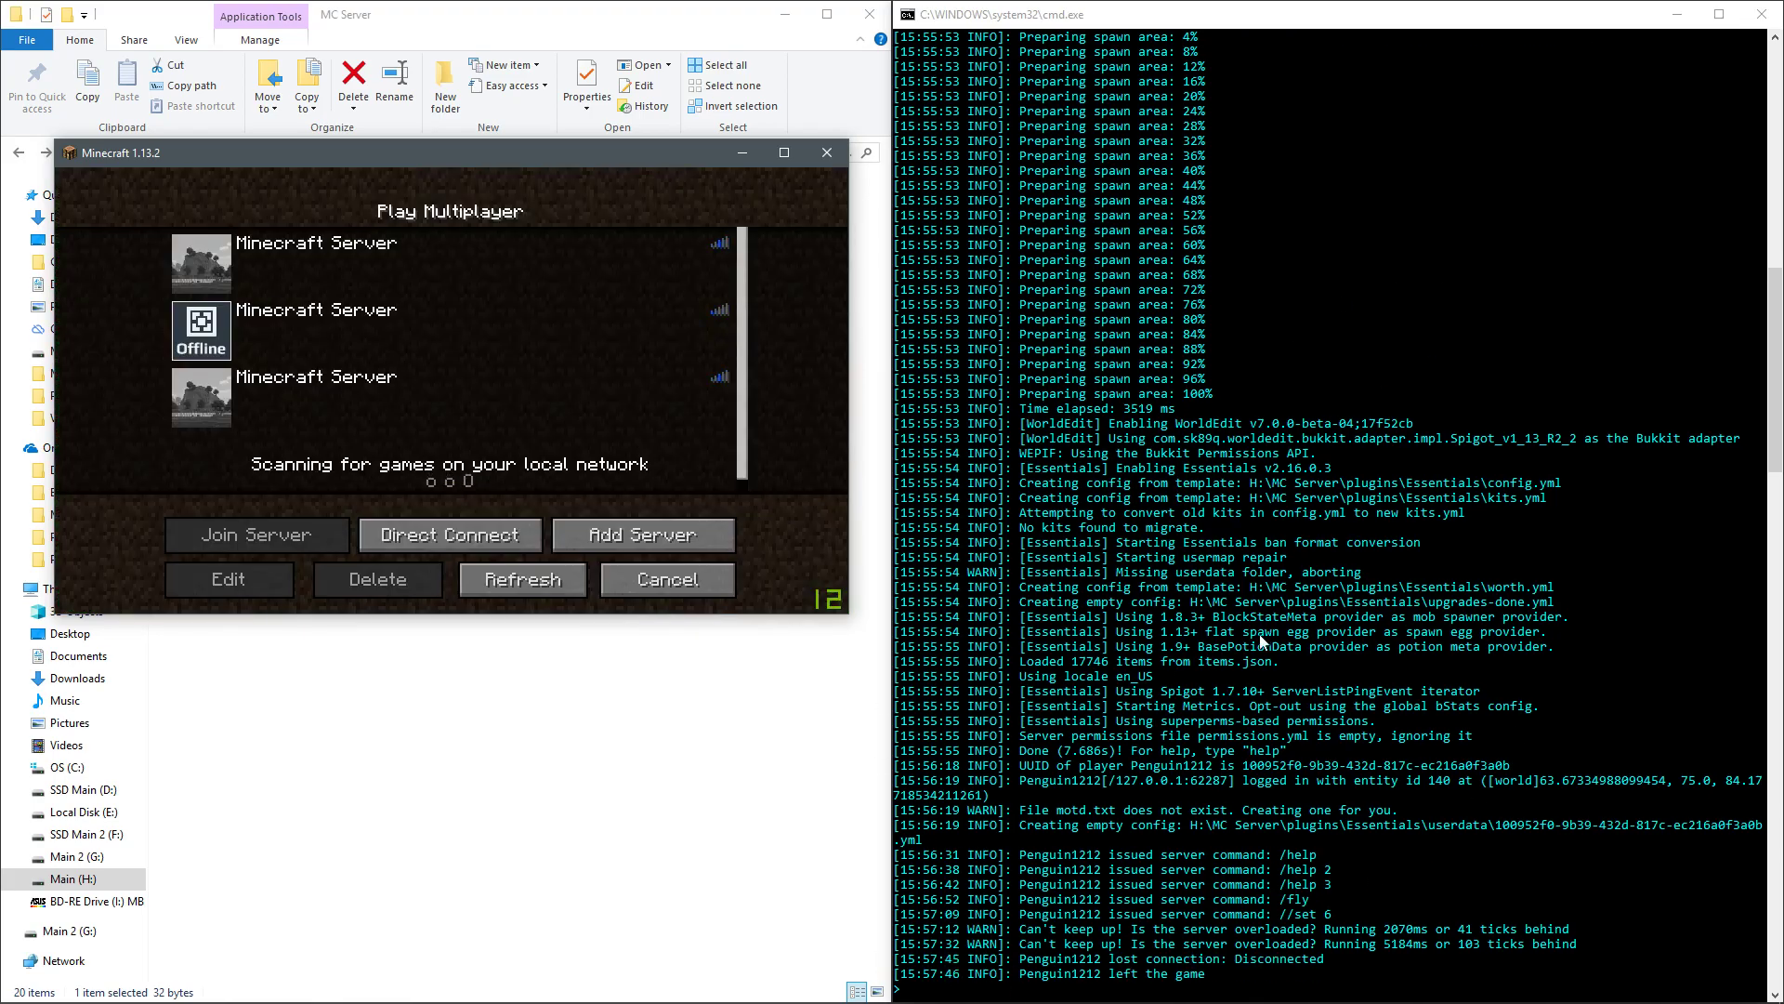
pyautogui.click(826, 153)
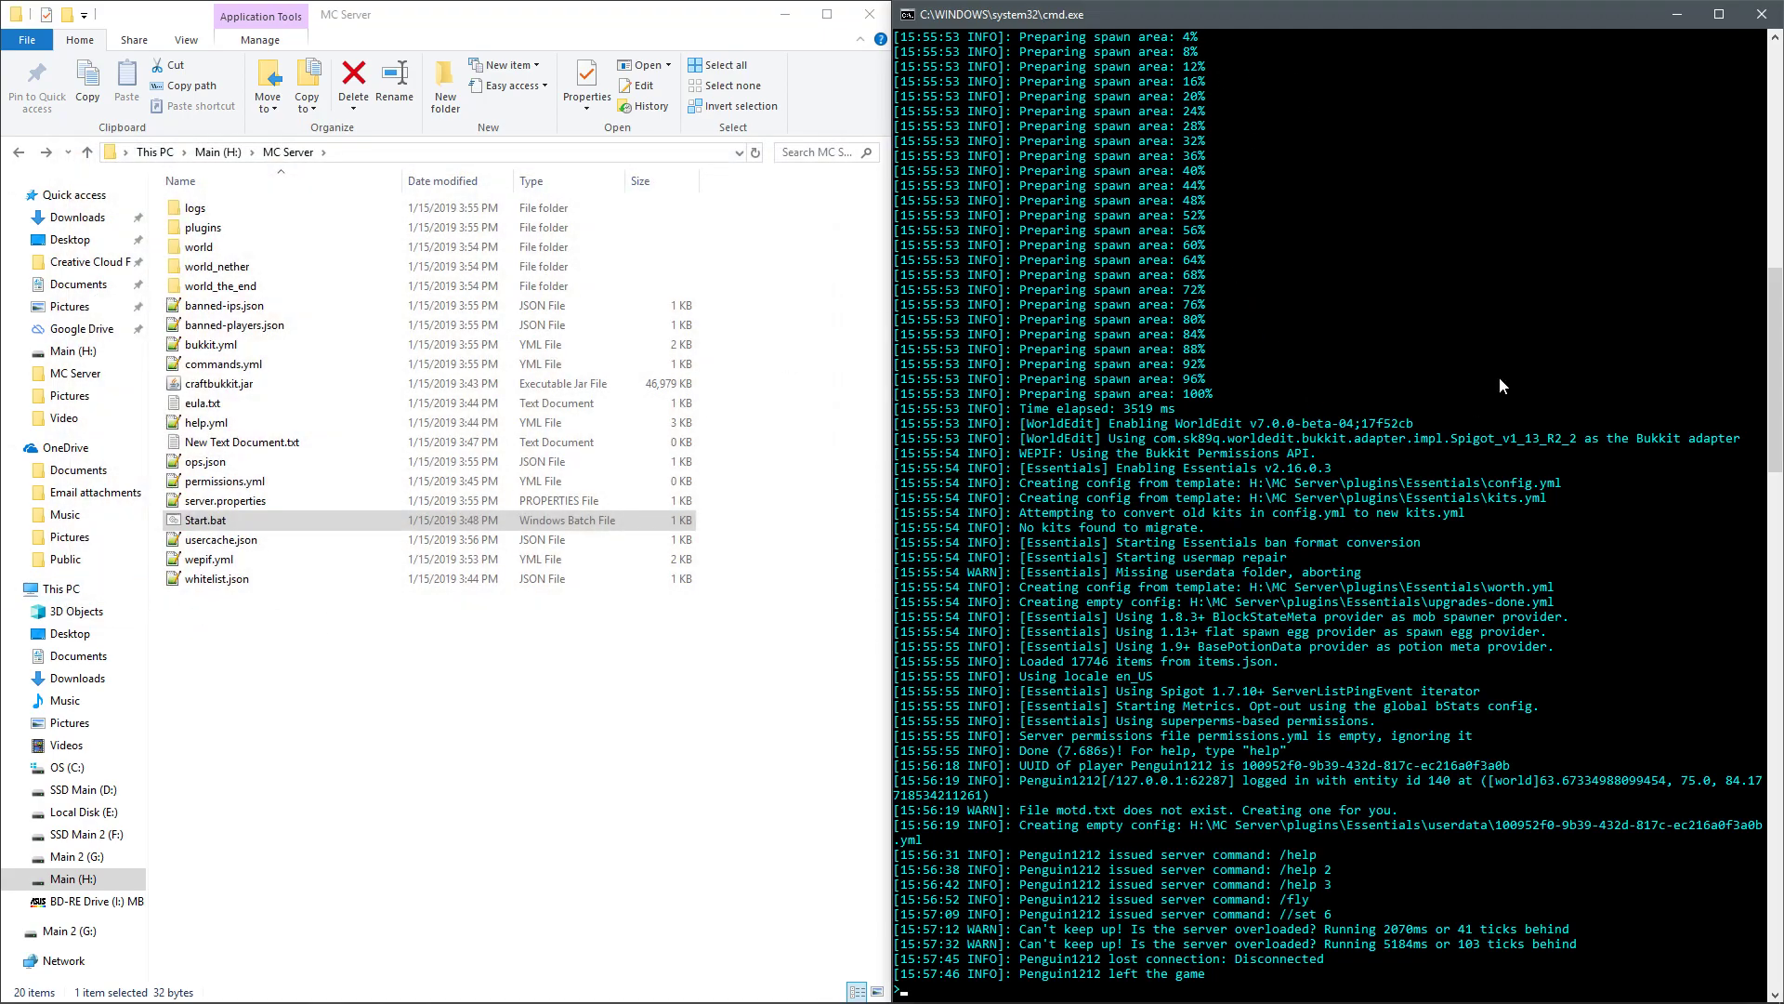
# - Open the plugins folder in MC Server and shut the server down with the stop console command
pyautogui.doubleClick(215, 230)
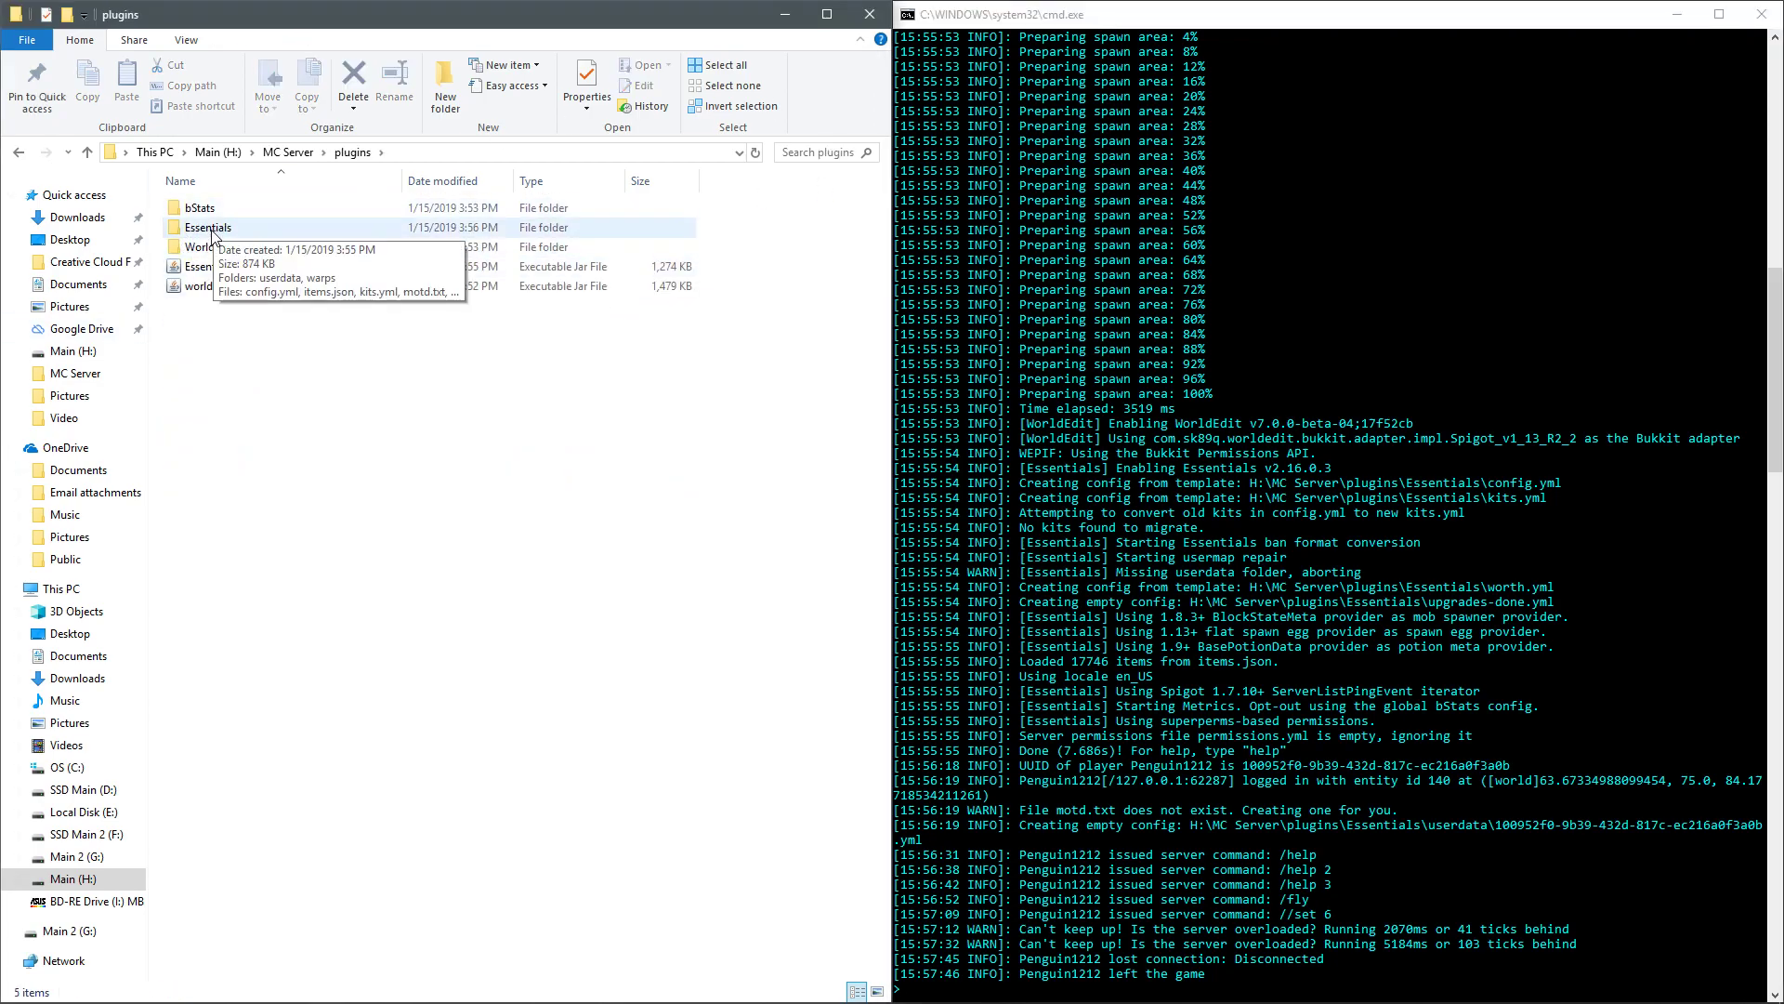
pyautogui.click(215, 247)
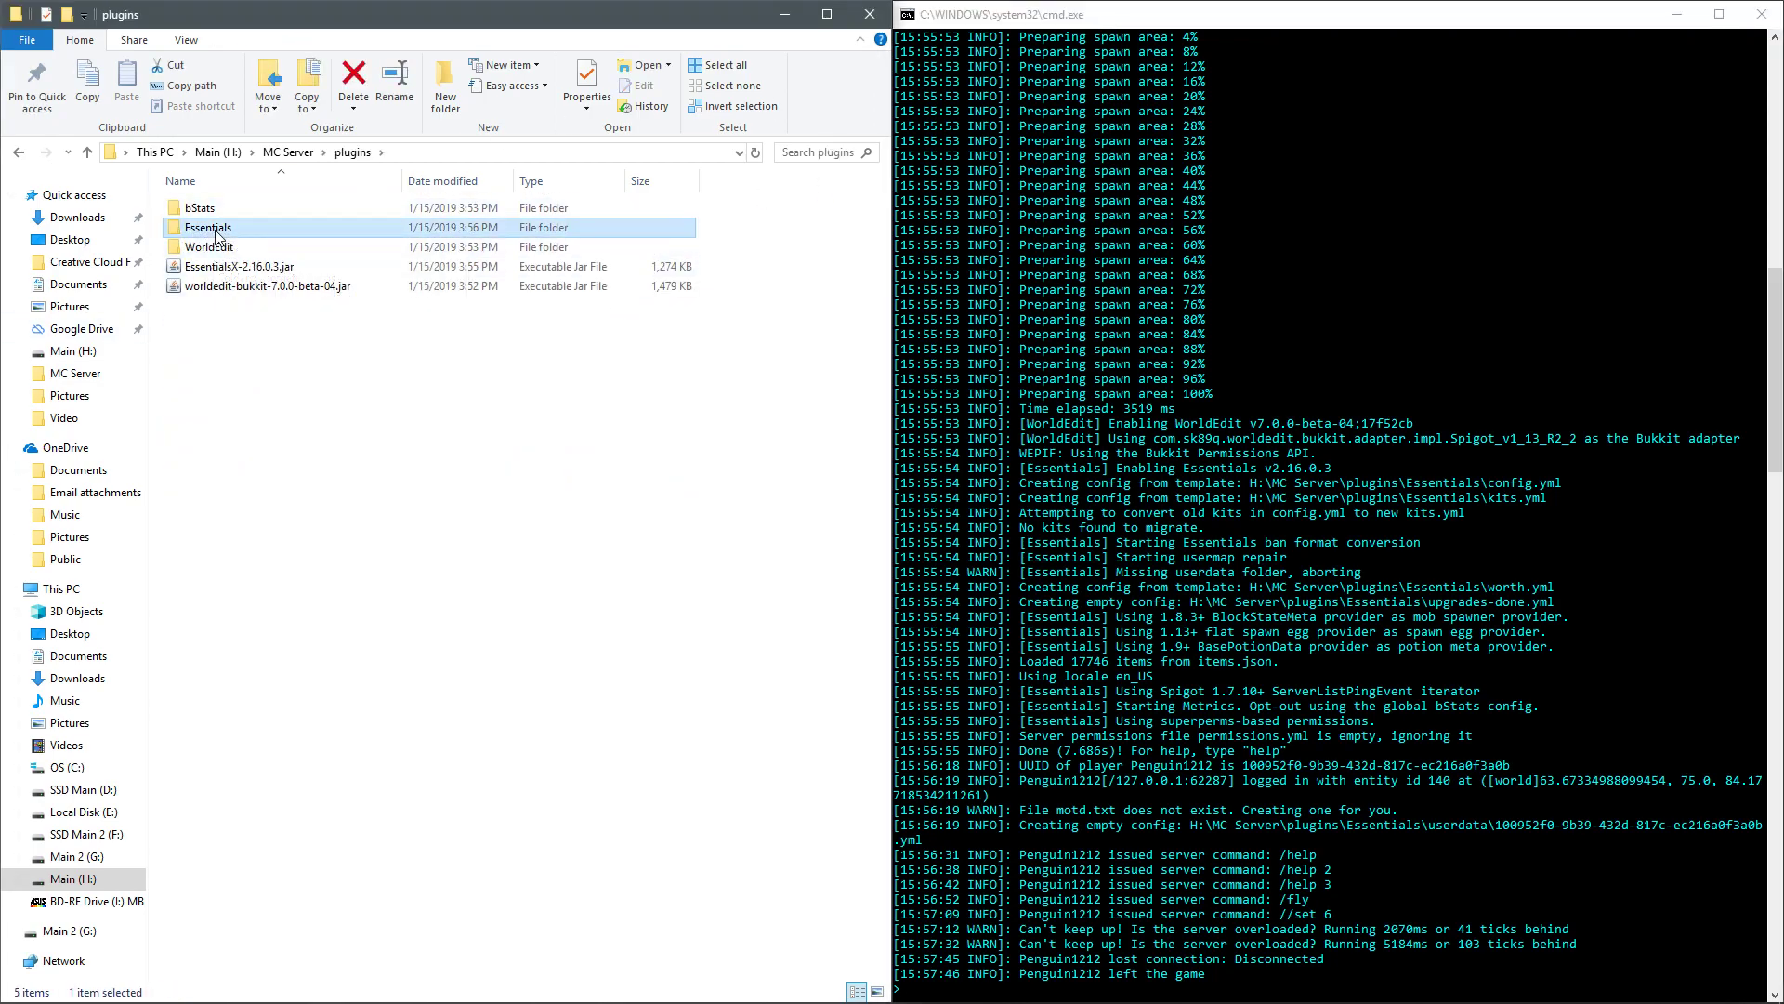
pyautogui.press('Up')
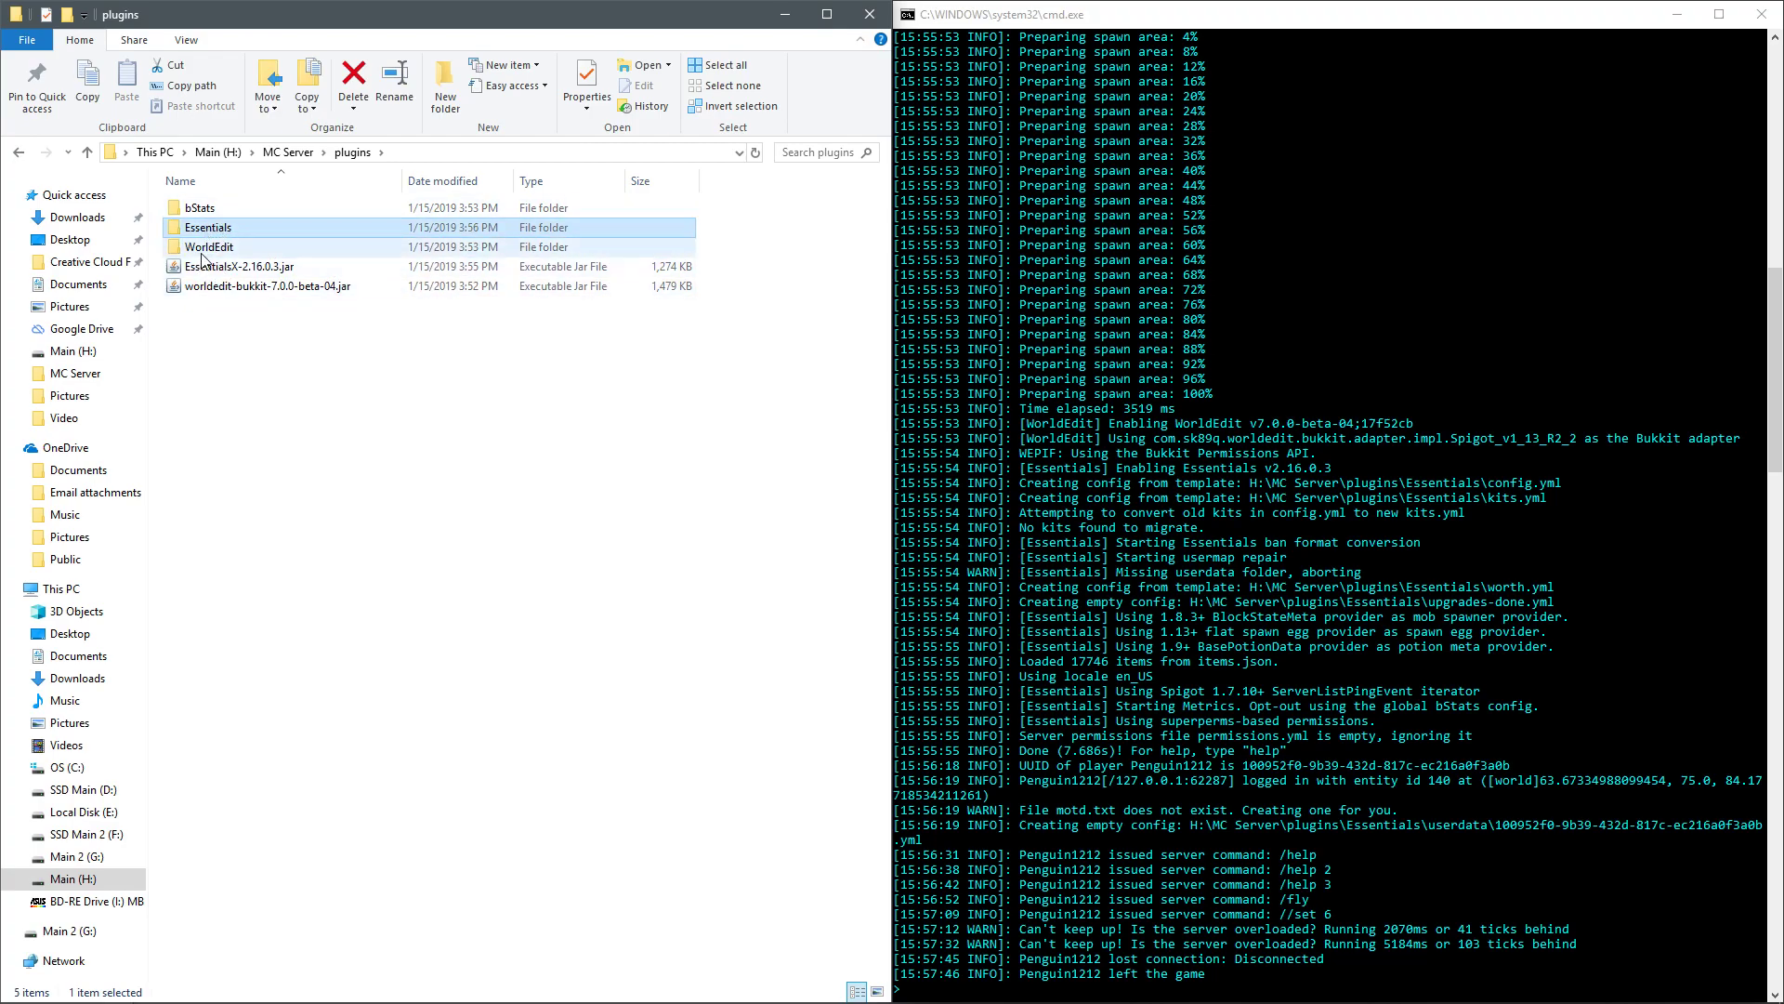
pyautogui.click(917, 994)
pyautogui.write('stop')
pyautogui.press('Return')
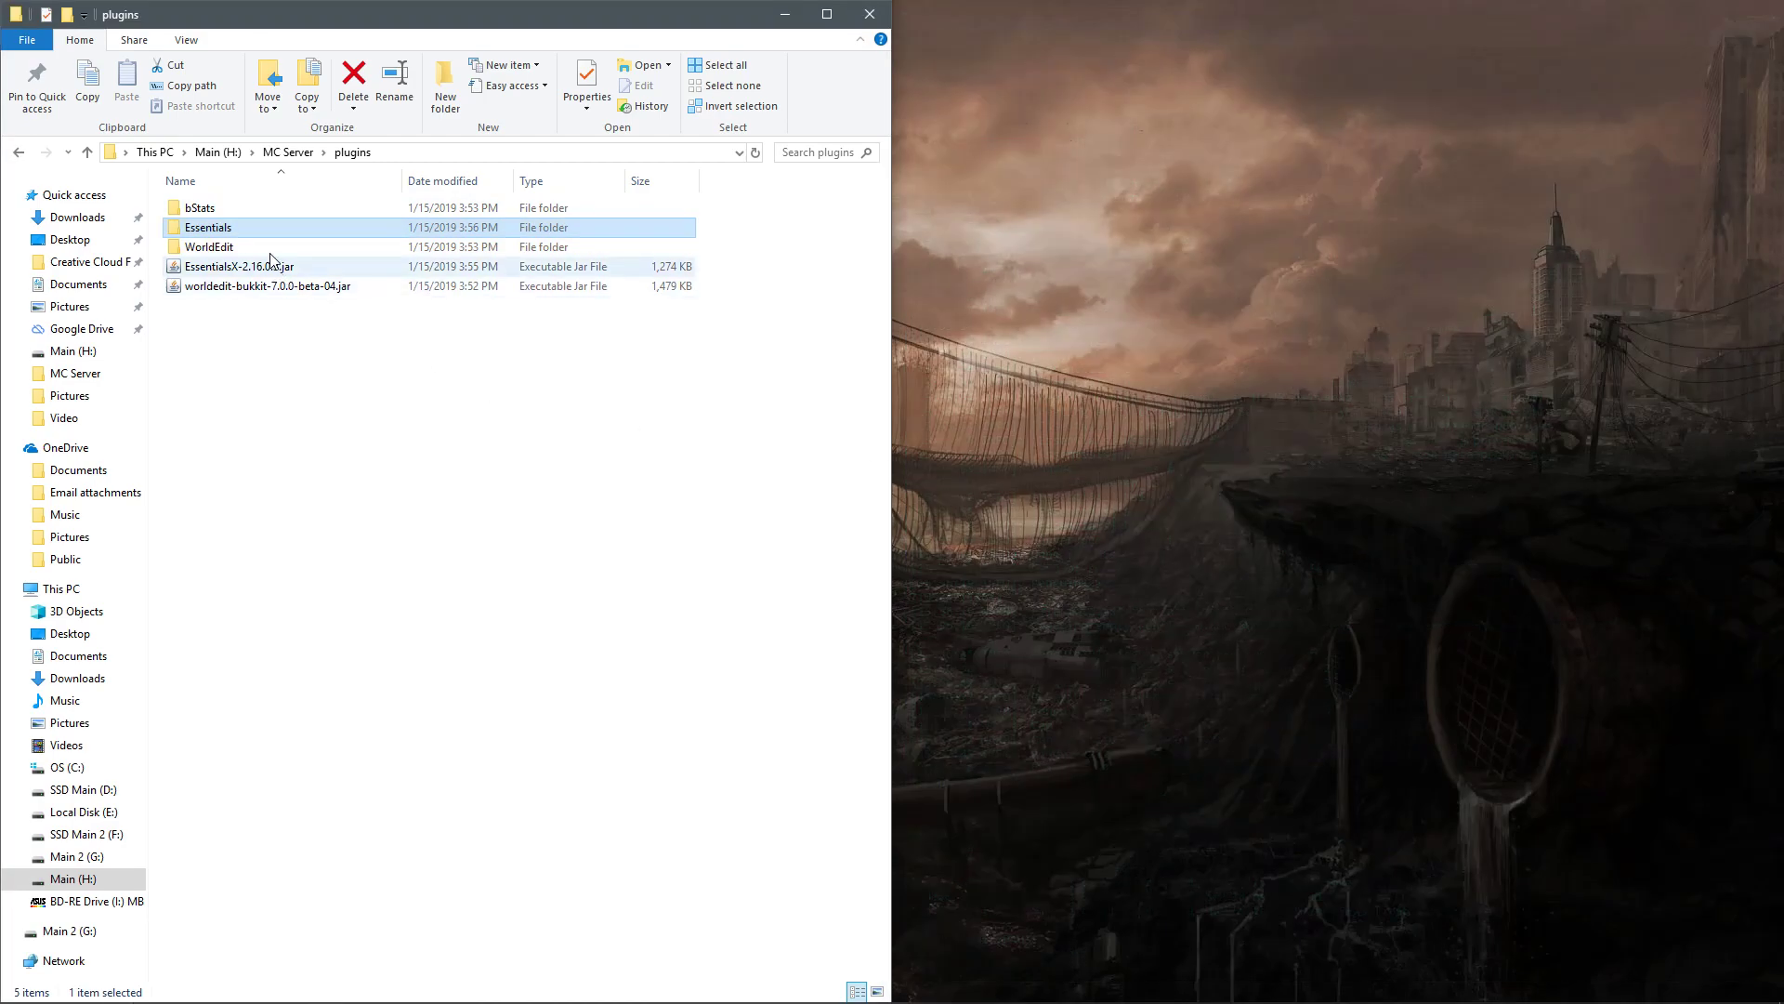
# - Open config.yml from the WorldEdit plugin folder in Notepad++
pyautogui.click(259, 248)
pyautogui.doubleClick(259, 249)
pyautogui.click(215, 230)
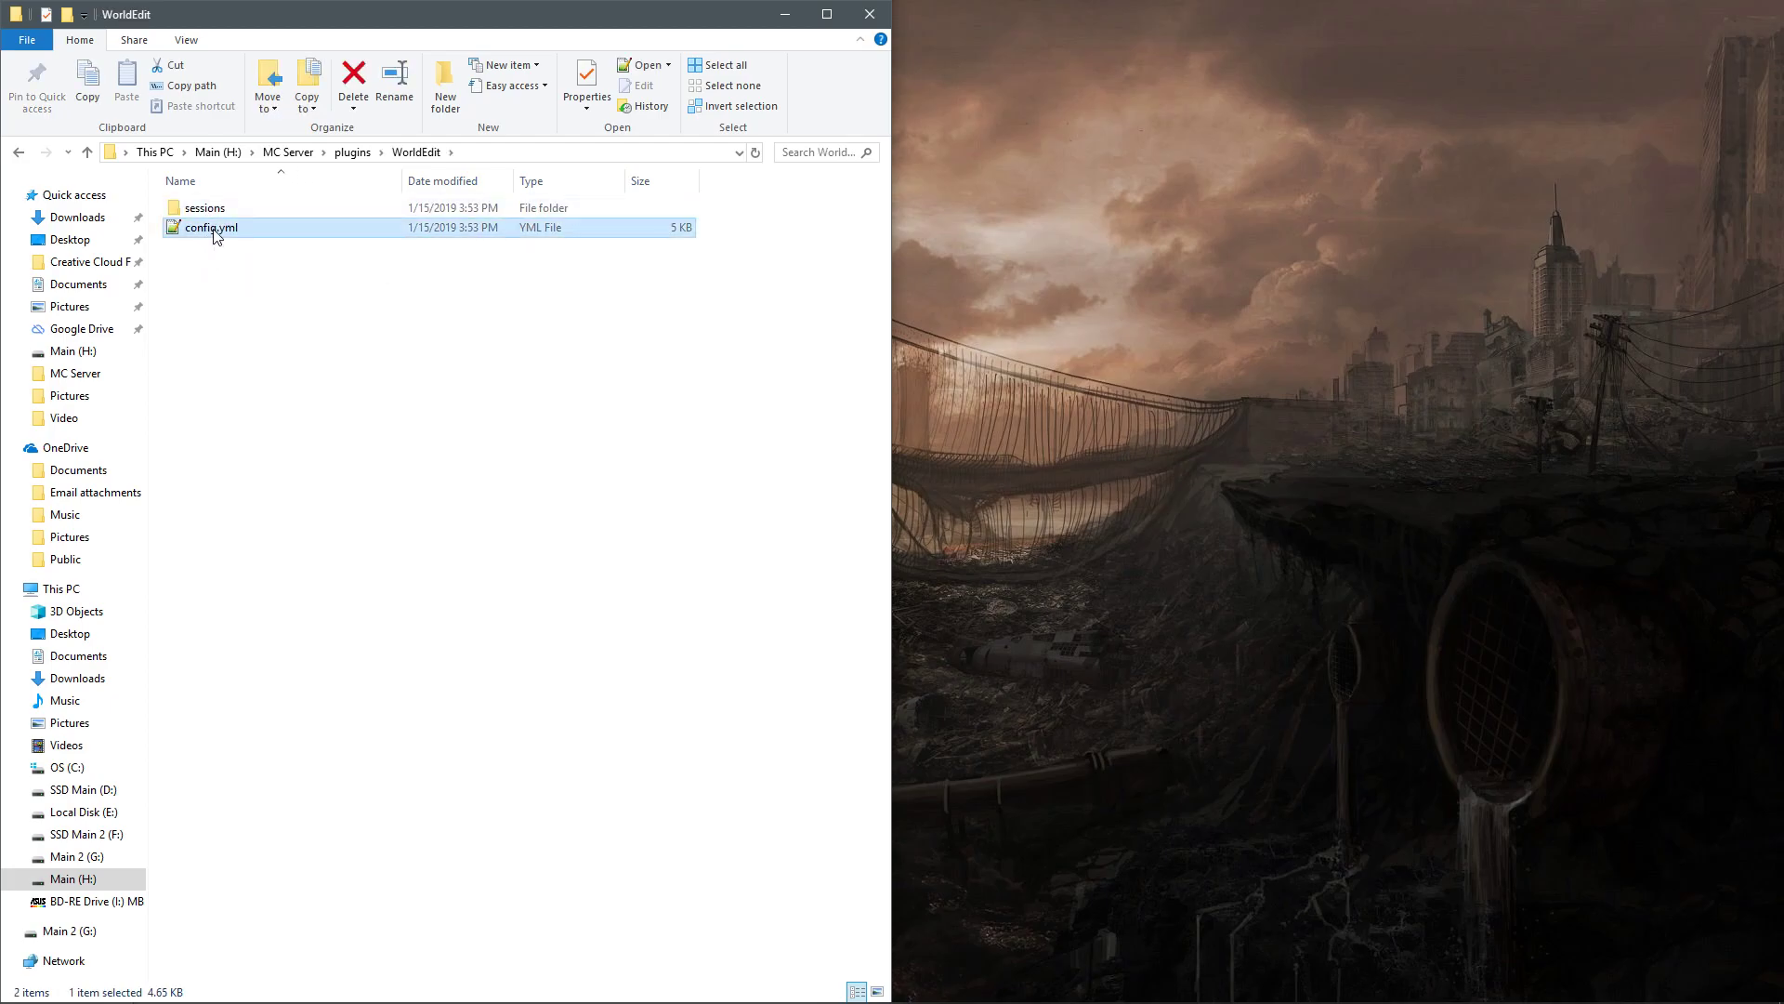
pyautogui.rightClick(215, 230)
pyautogui.click(284, 243)
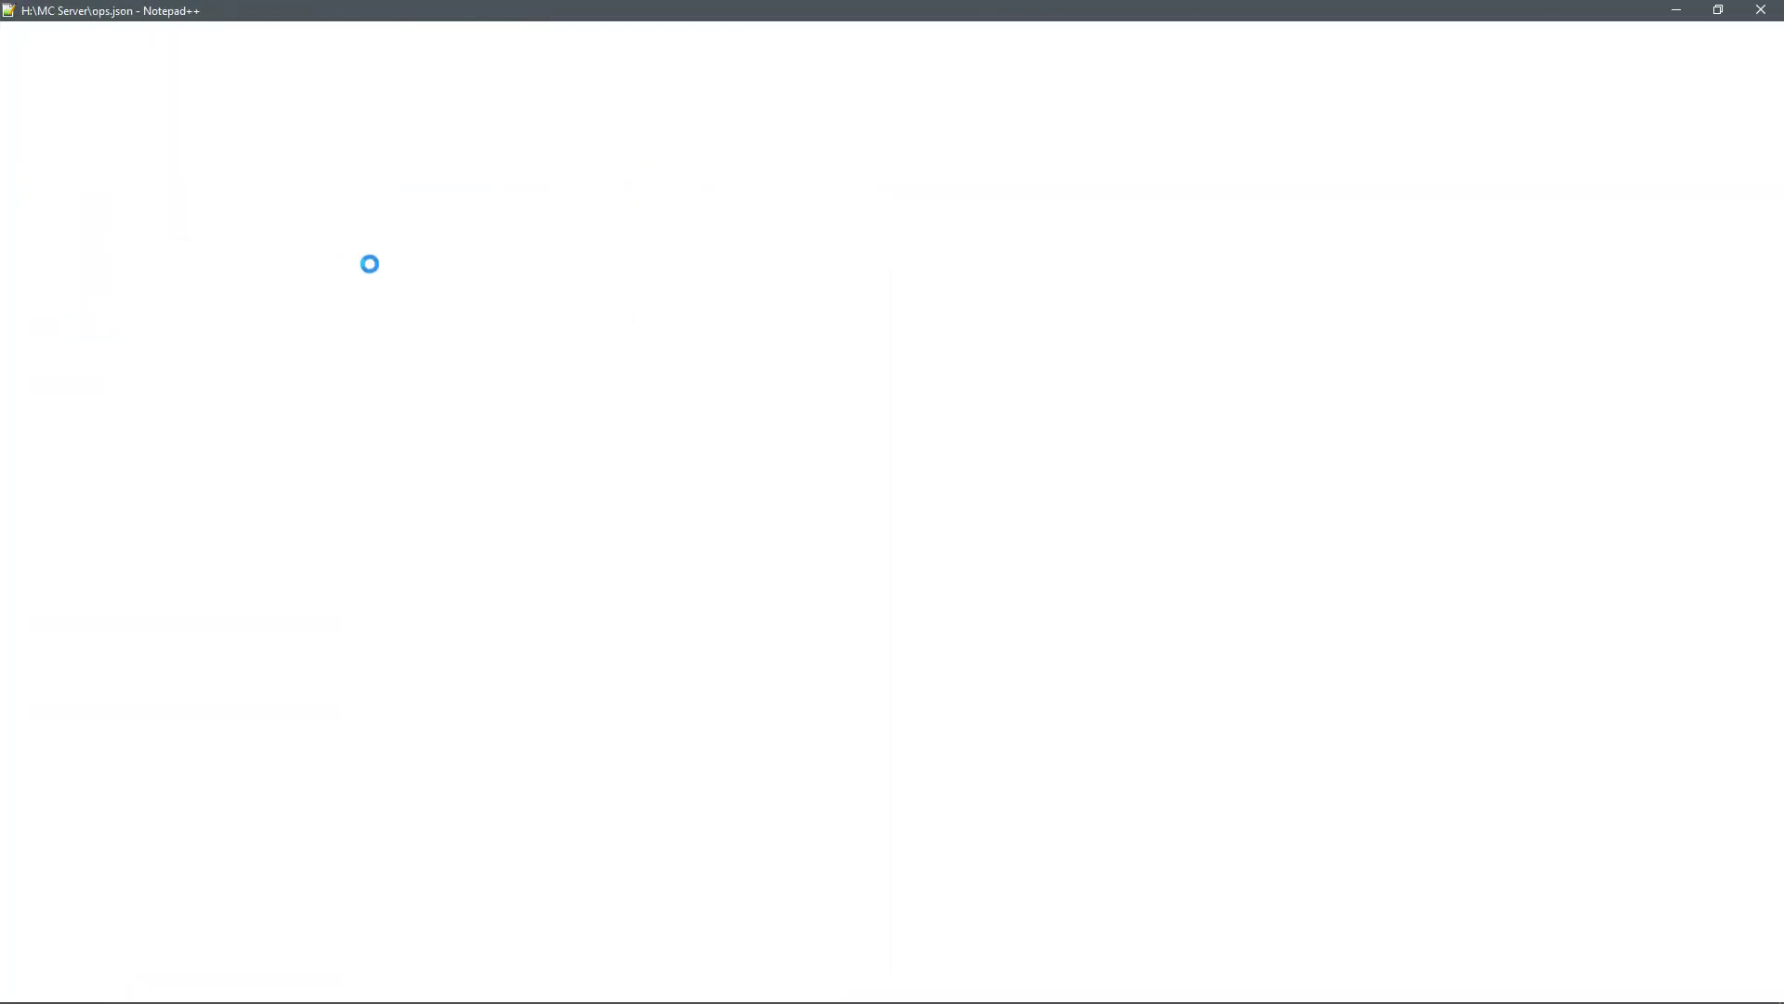
# - Examine the WorldEdit config's limits, disallowed blocks, logging and wand settings, and close the editor
pyautogui.scroll(-20, 258, 407)
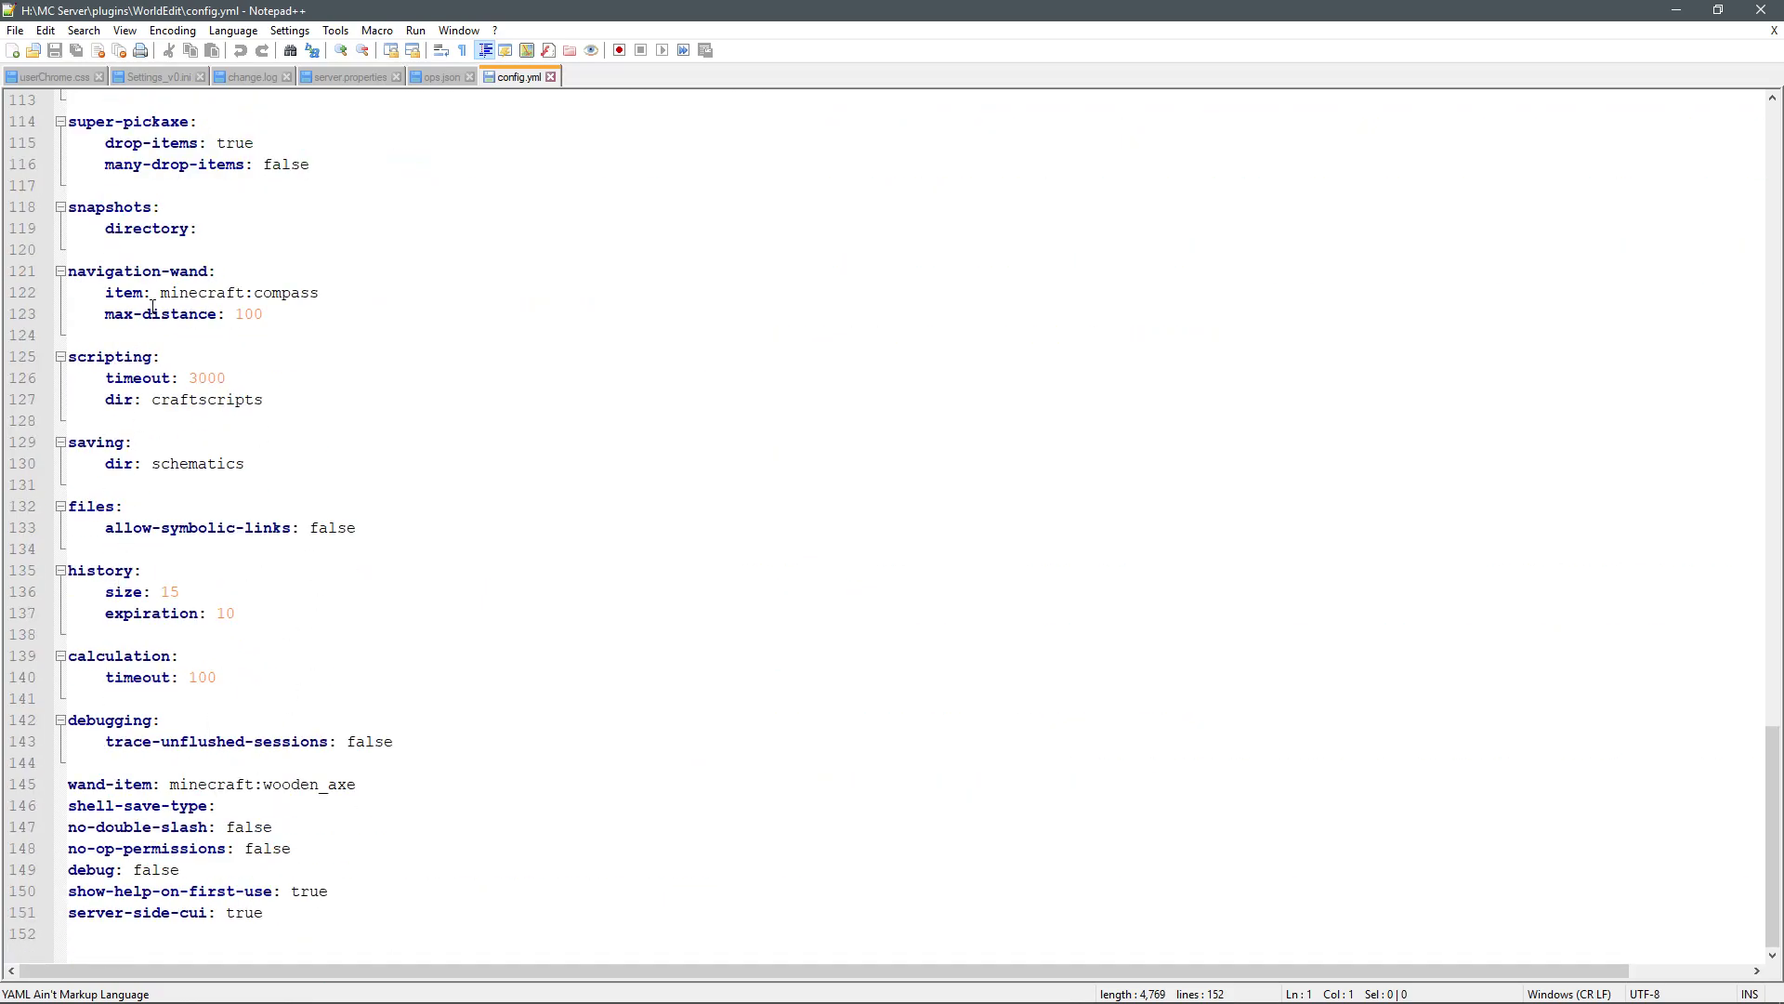
pyautogui.scroll(9, 149, 316)
pyautogui.scroll(20, 332, 282)
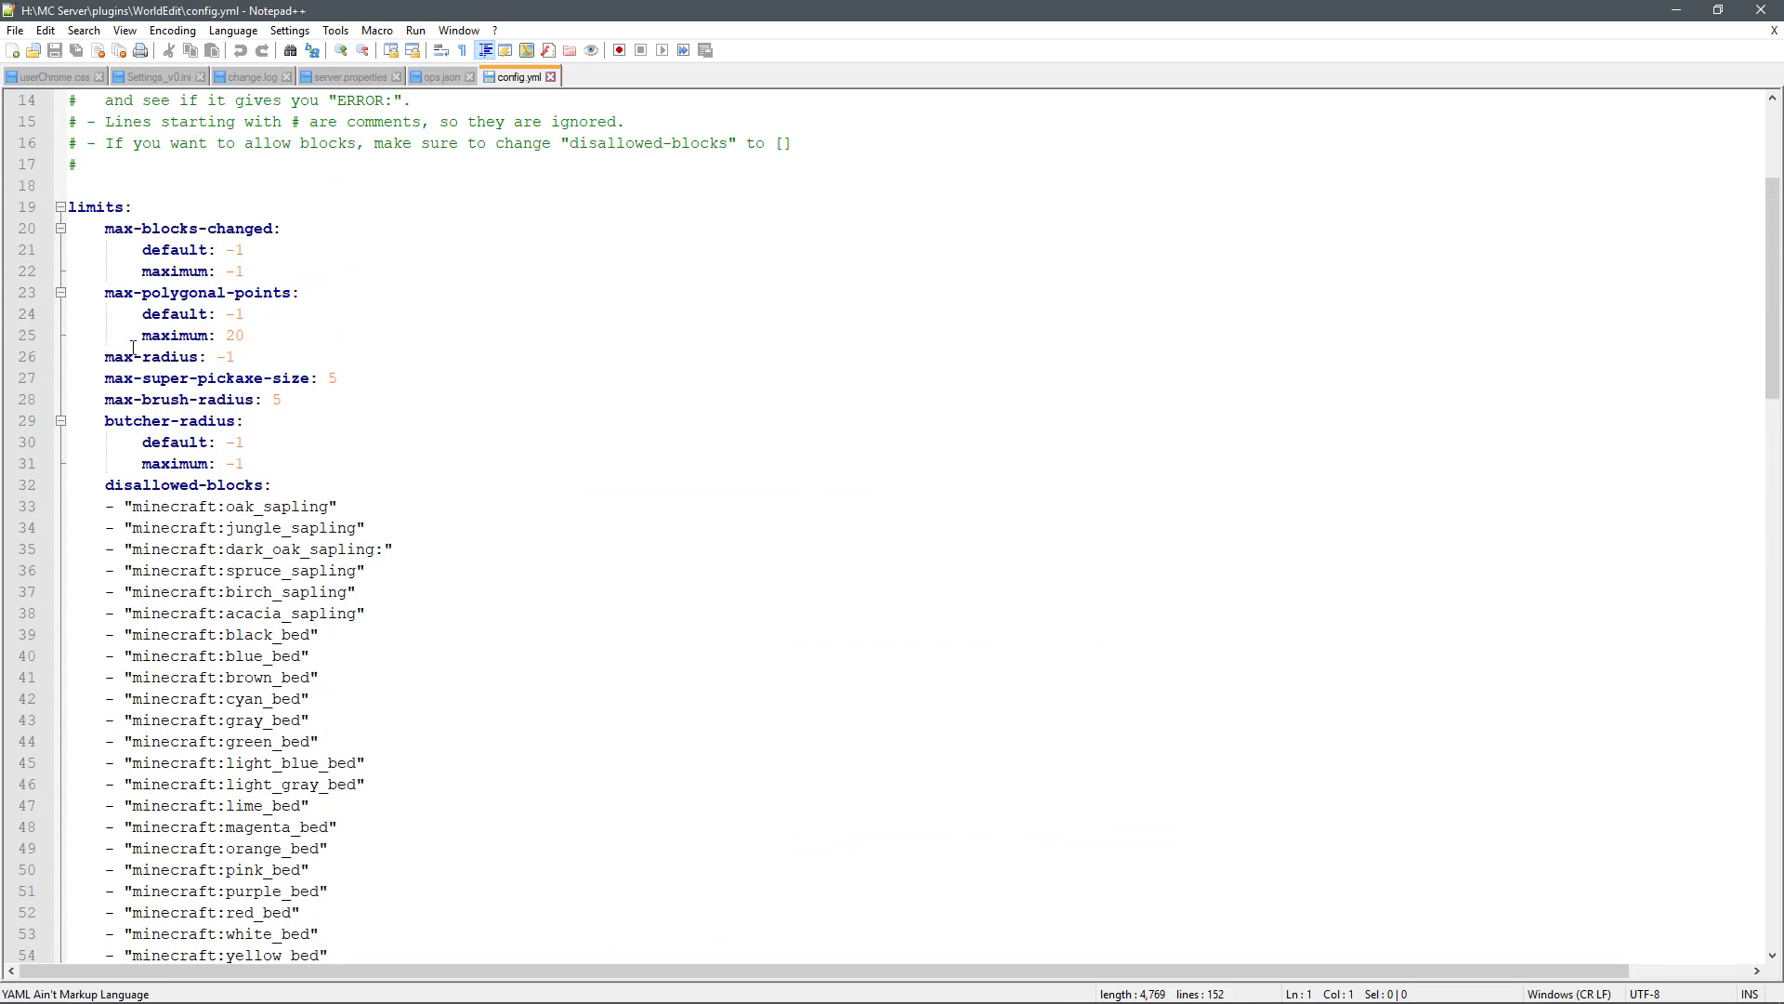
pyautogui.scroll(-20, 157, 344)
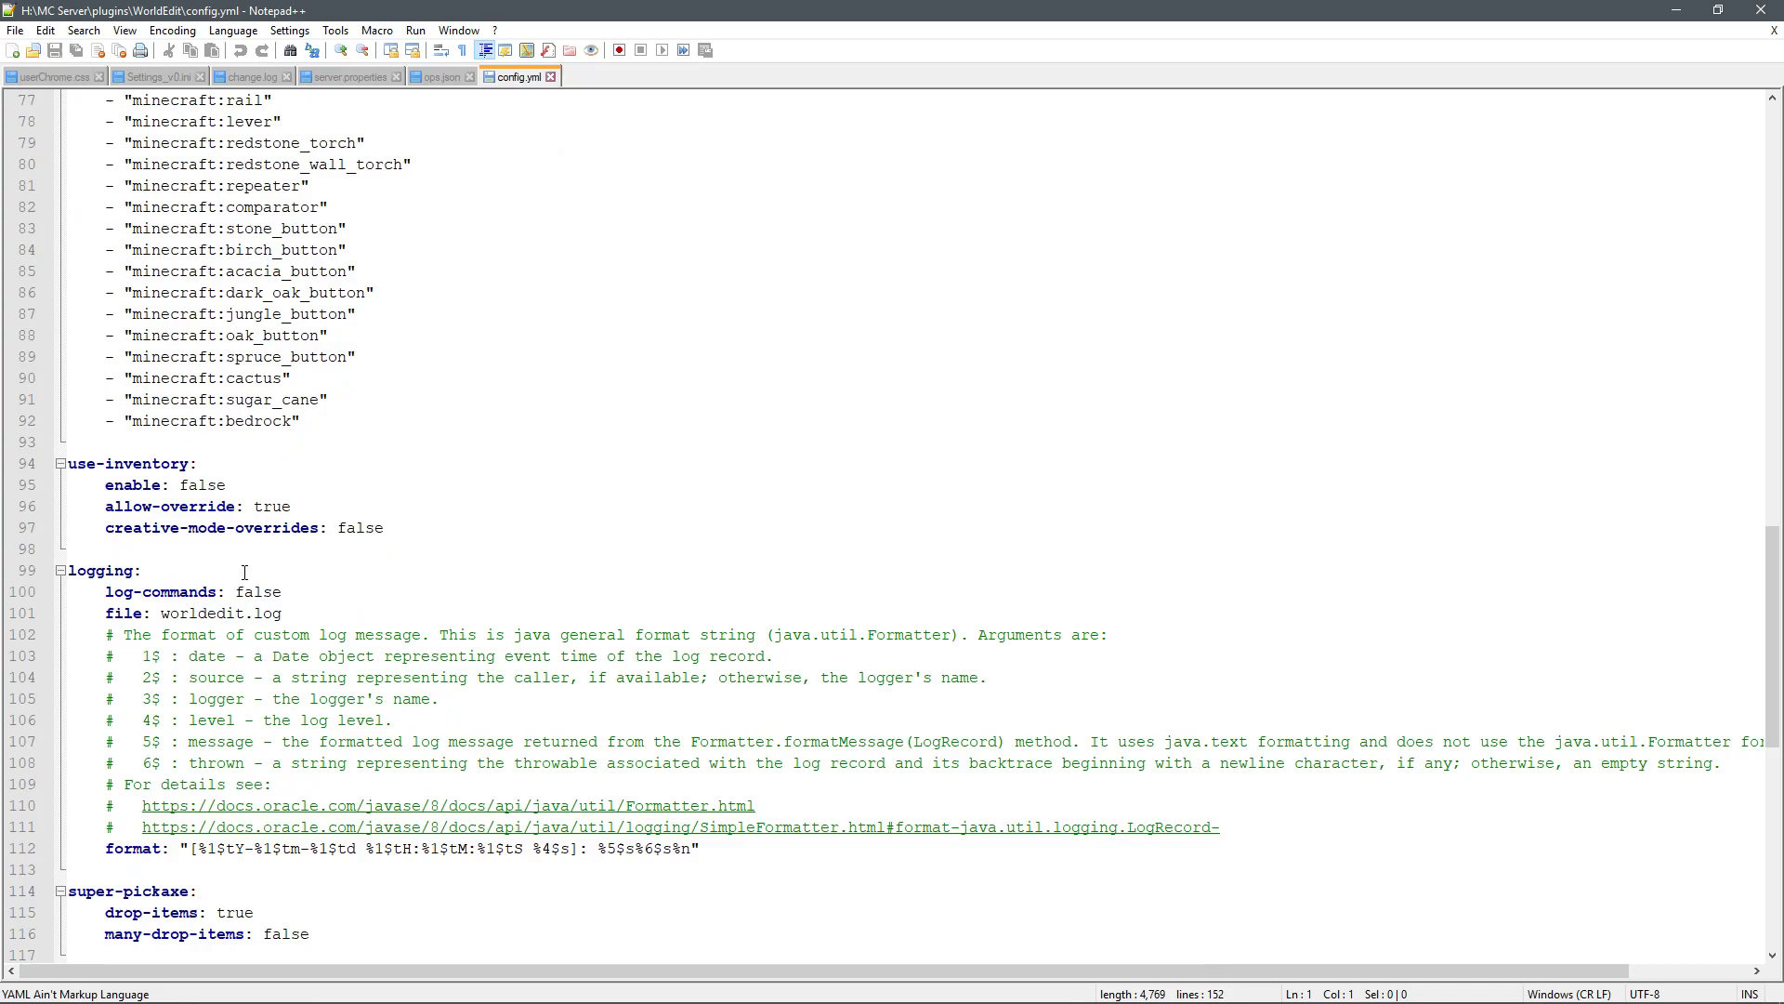
pyautogui.scroll(-12, 463, 771)
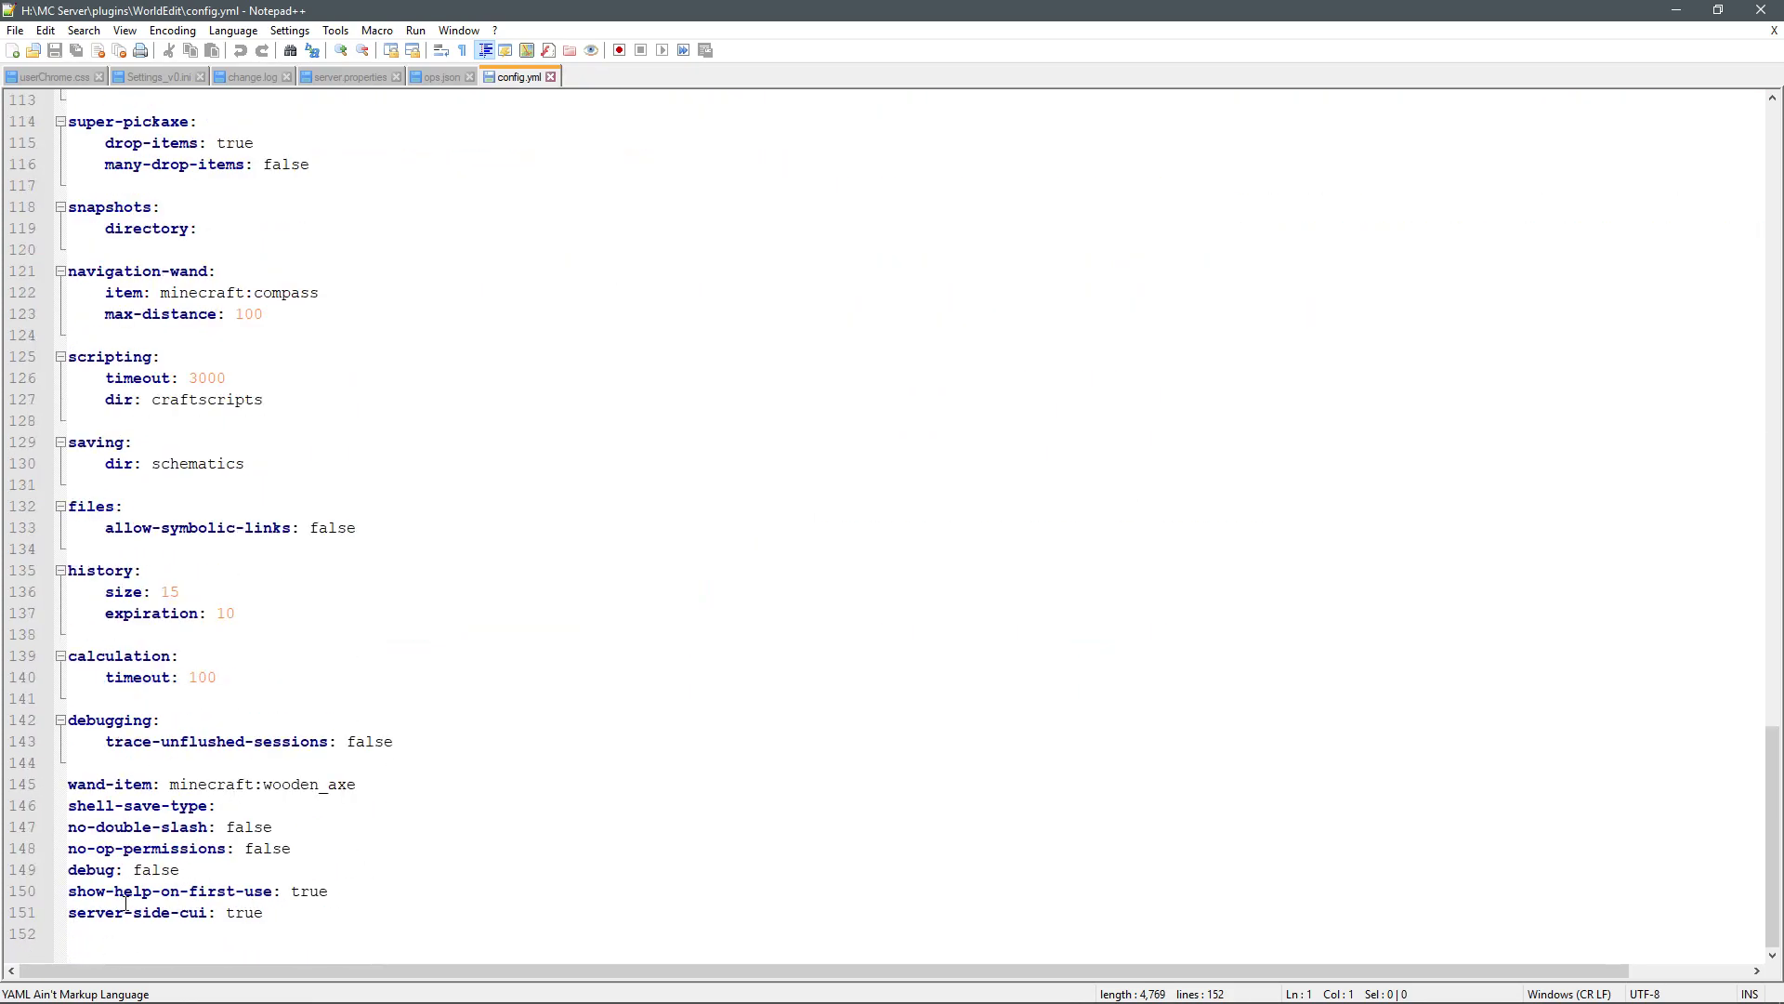
pyautogui.scroll(20, 140, 783)
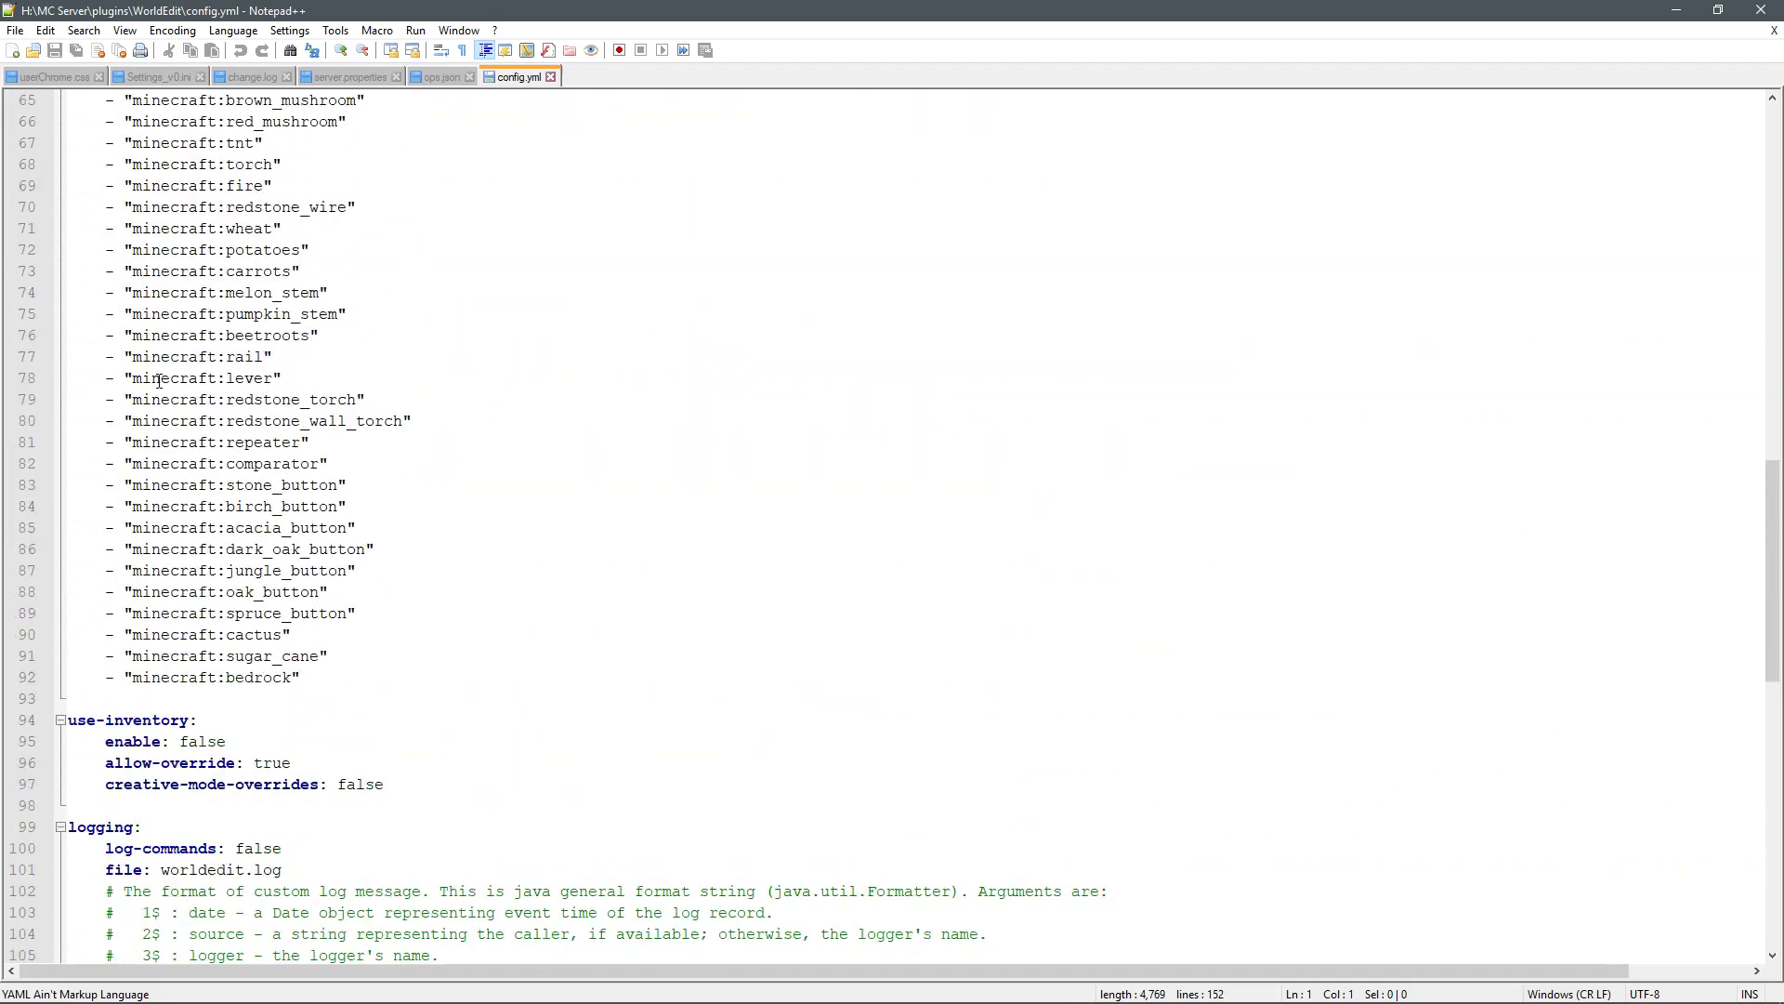
pyautogui.scroll(11, 190, 455)
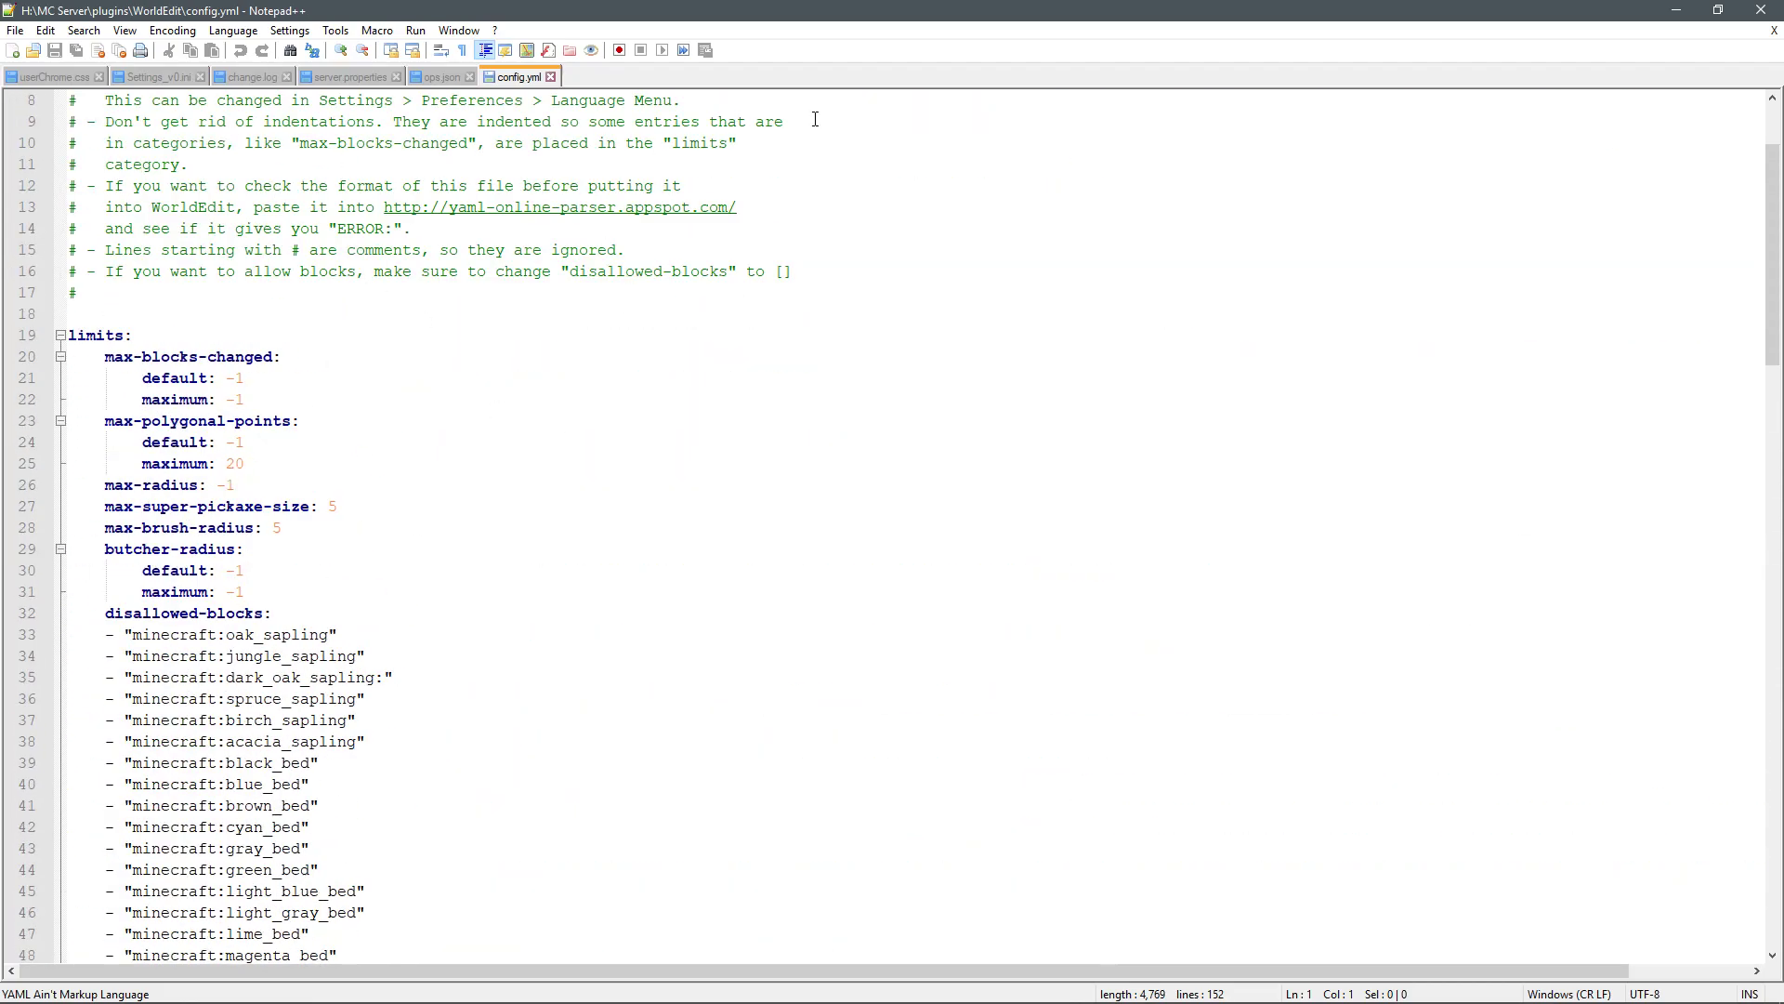
pyautogui.click(1762, 10)
# - Open config.yml from the Essentials plugin folder in Notepad++
pyautogui.click(21, 151)
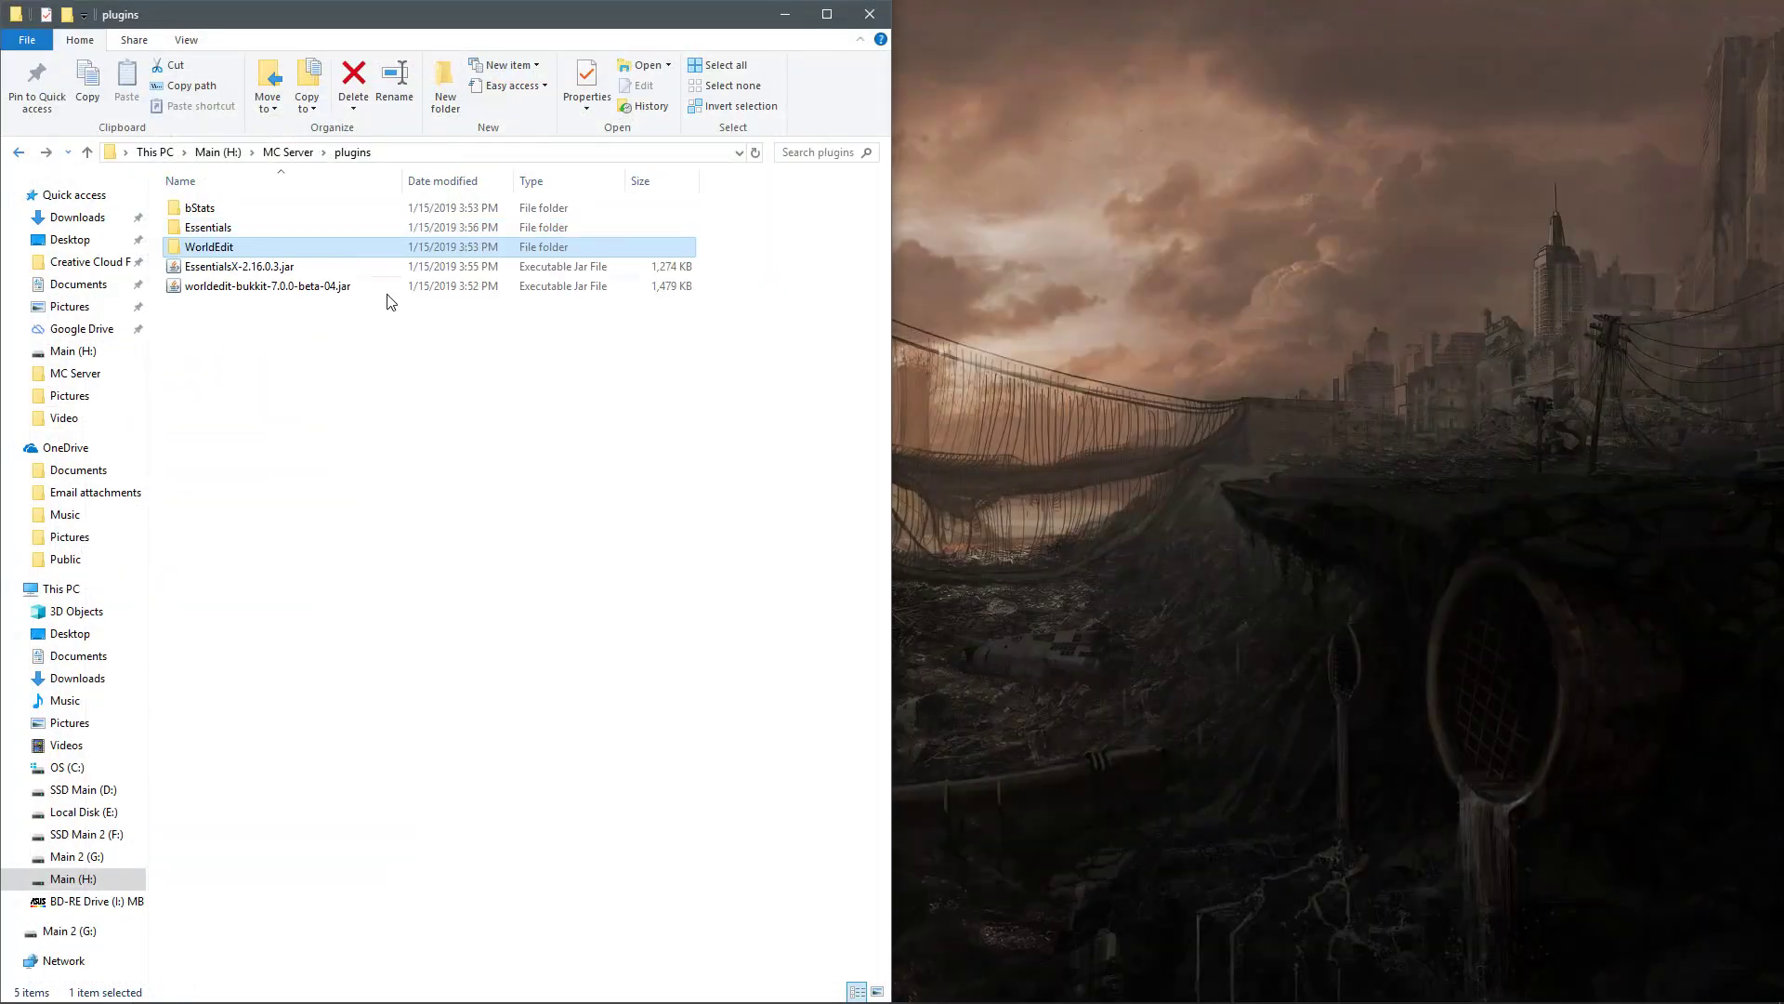
pyautogui.doubleClick(231, 236)
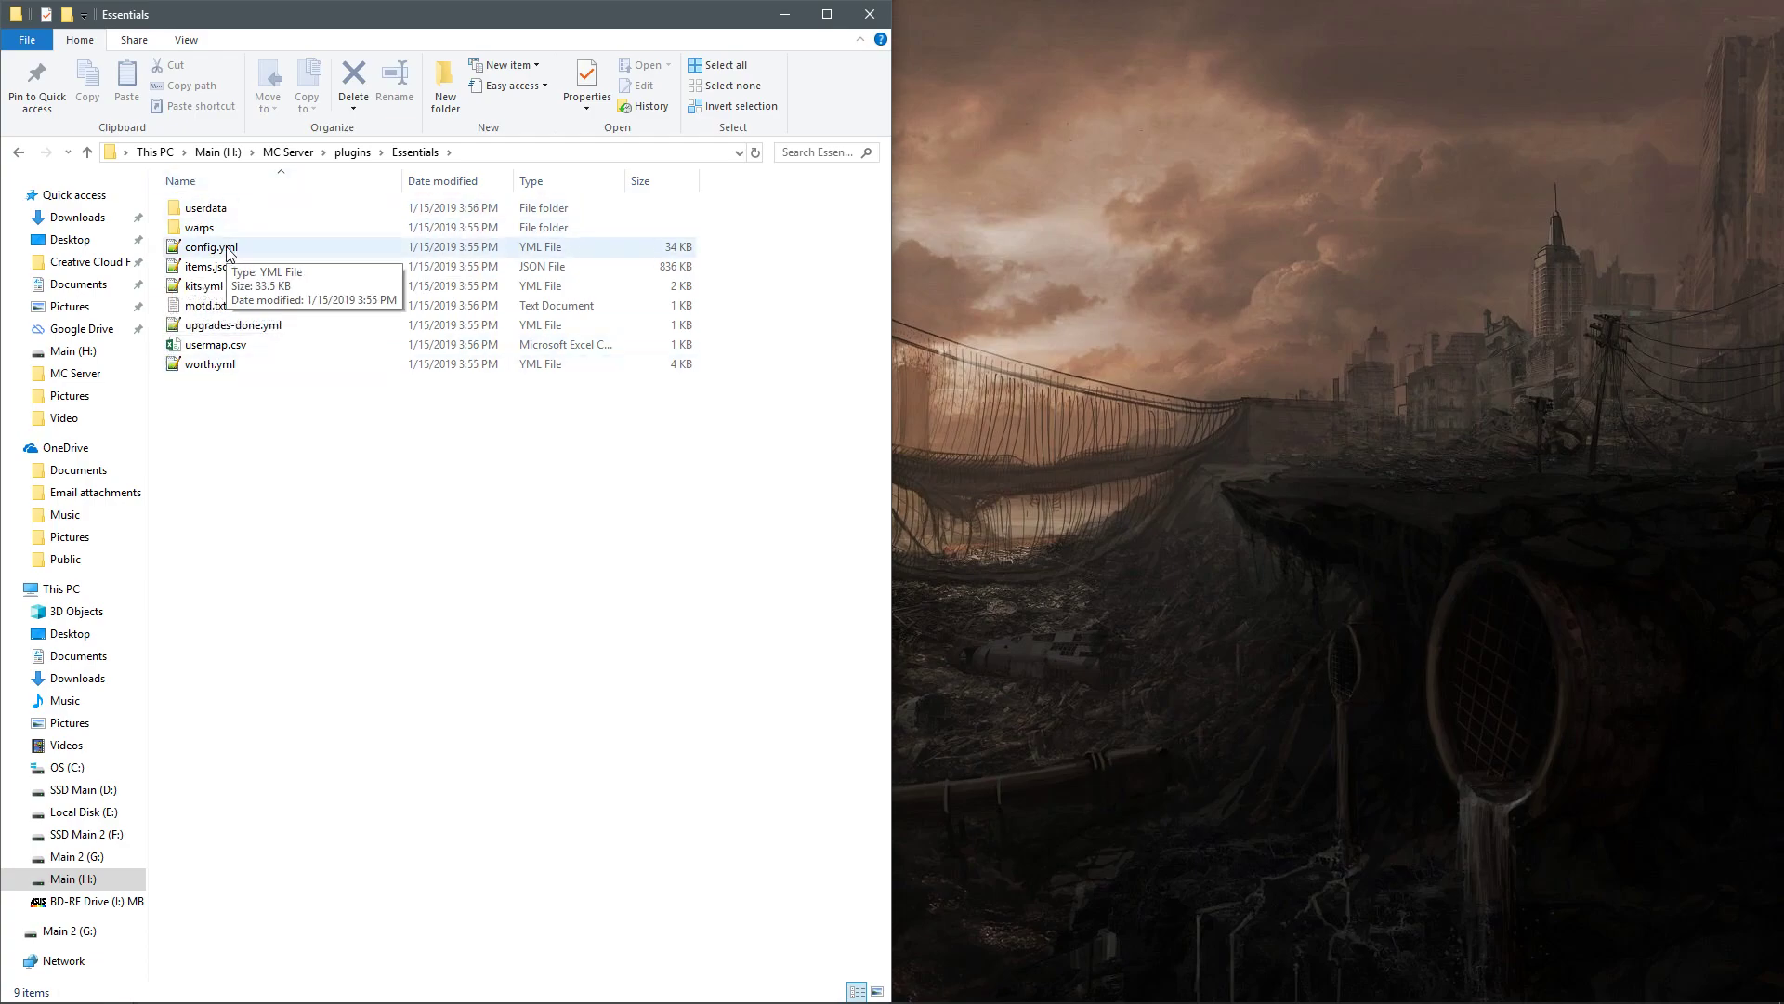
pyautogui.rightClick(188, 249)
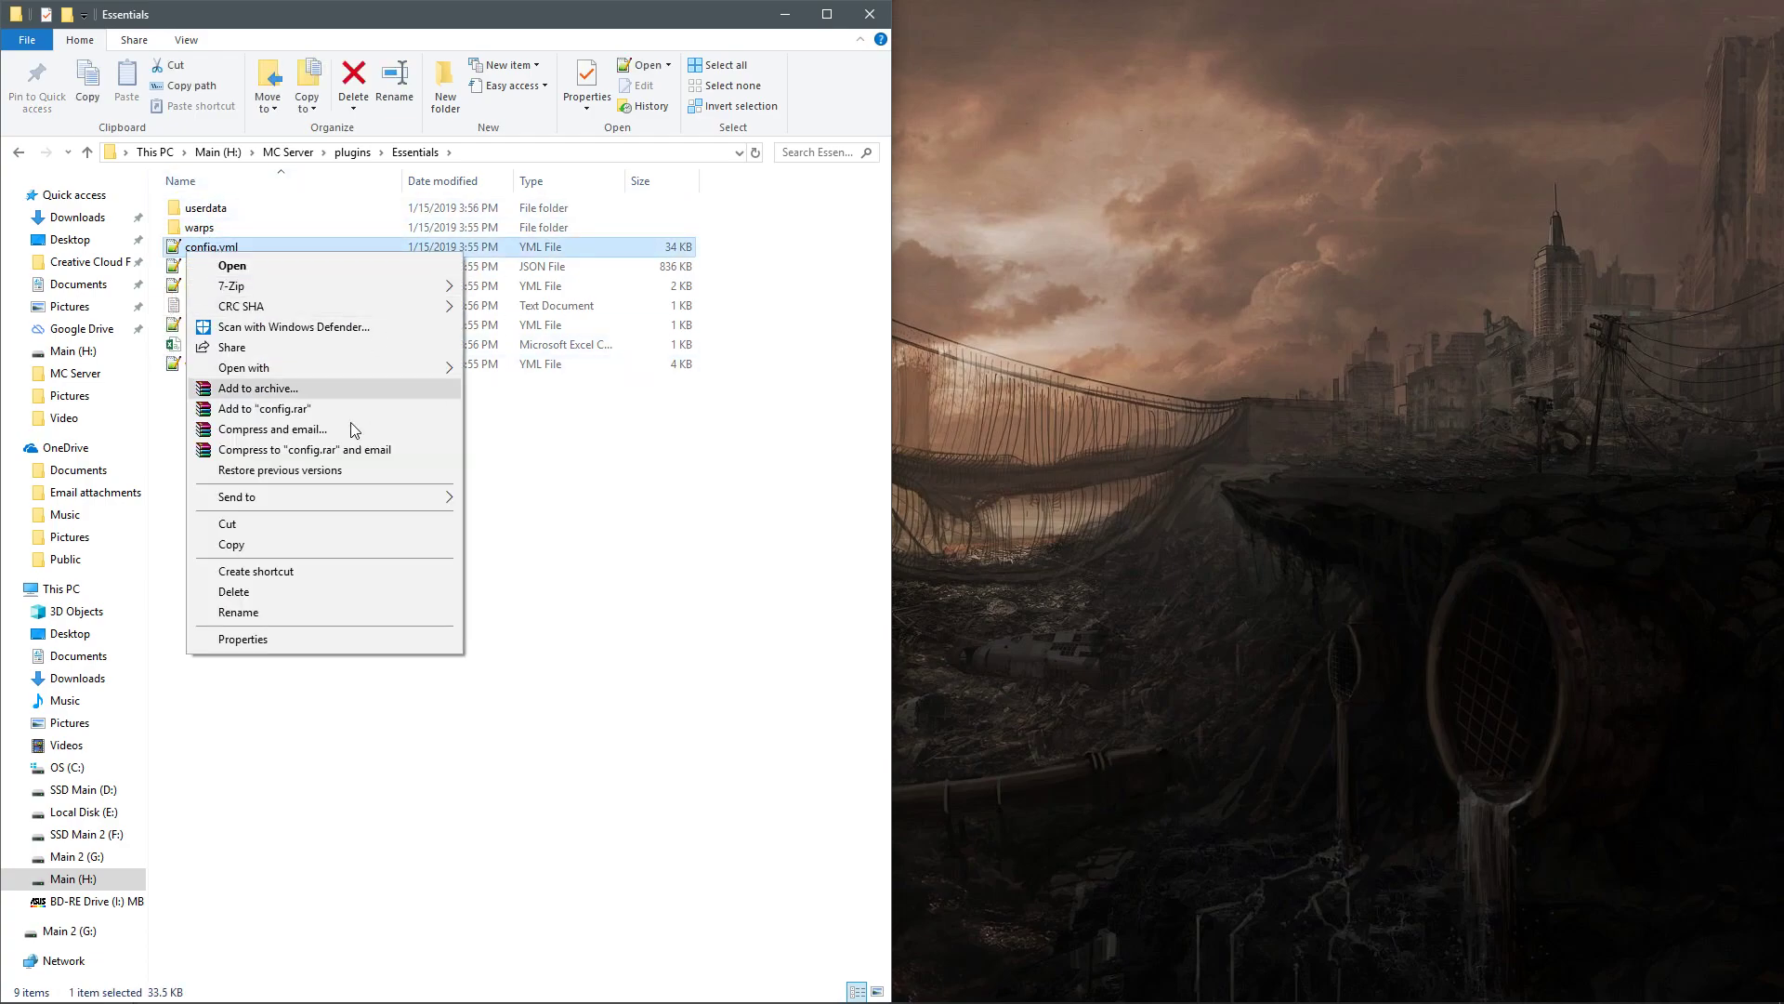
pyautogui.click(233, 266)
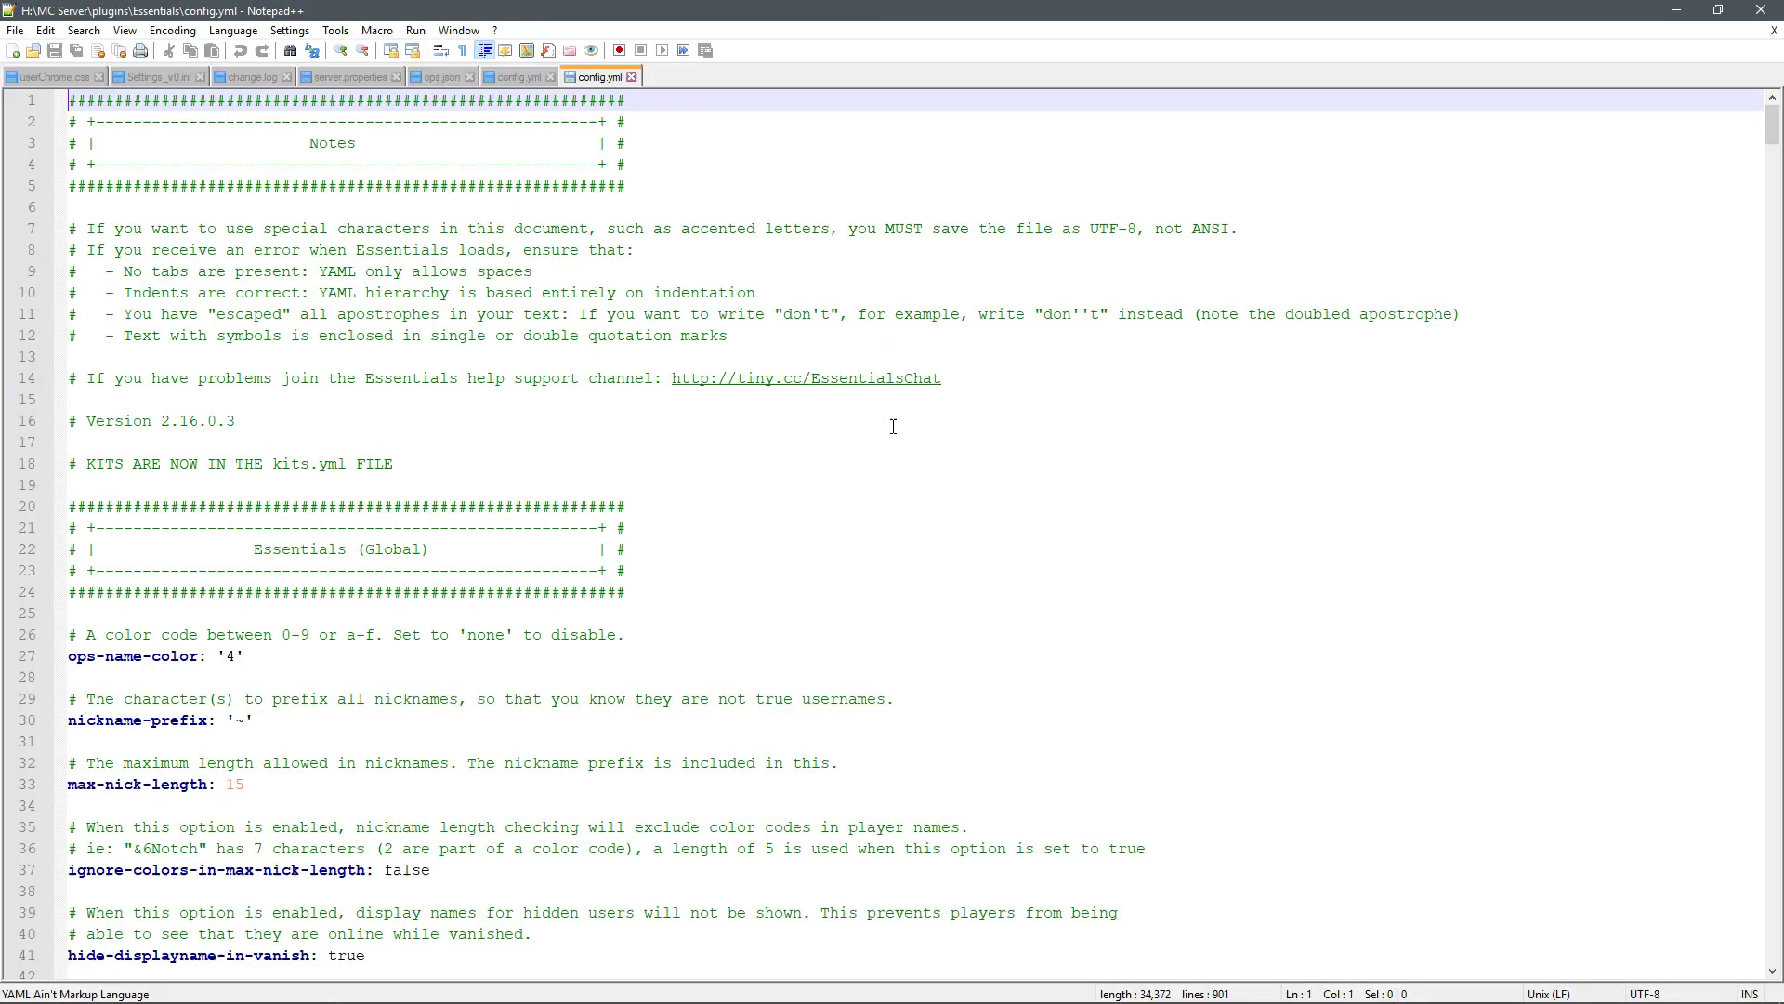
# - Examine the Essentials config's teleport, chat, economy, cooldown, AFK and backup settings, and close the editor
pyautogui.scroll(-17, 375, 432)
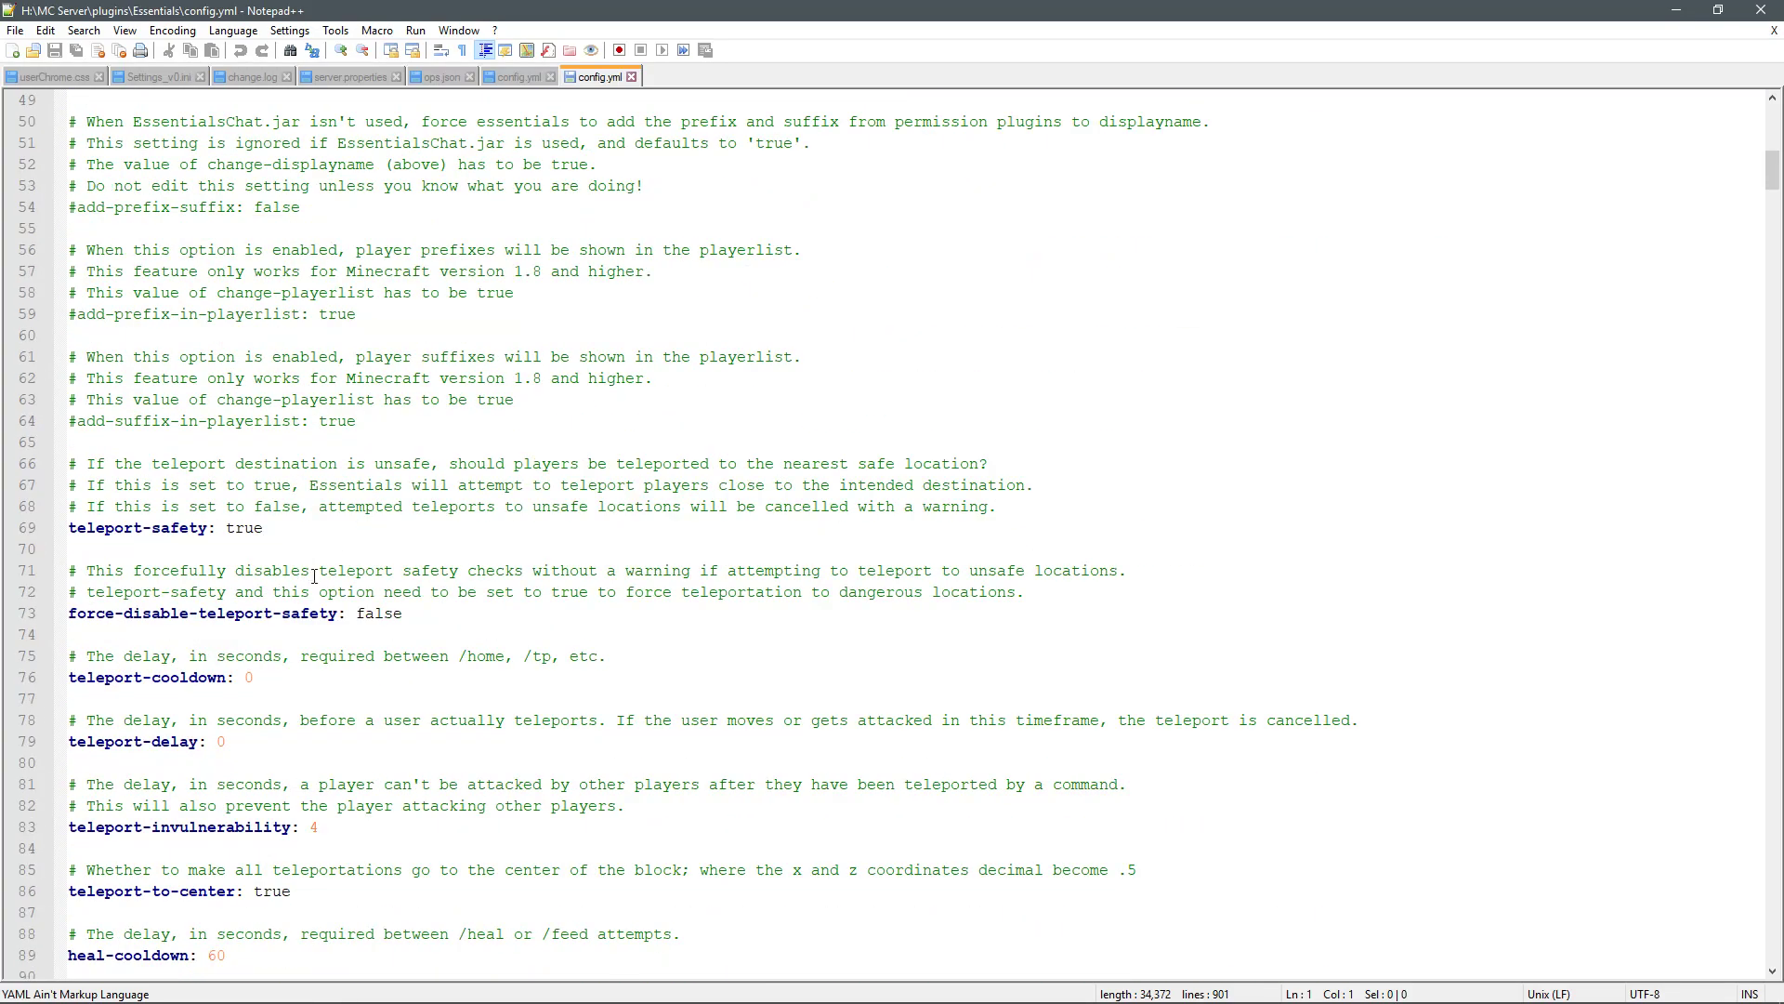
pyautogui.scroll(-13, 260, 639)
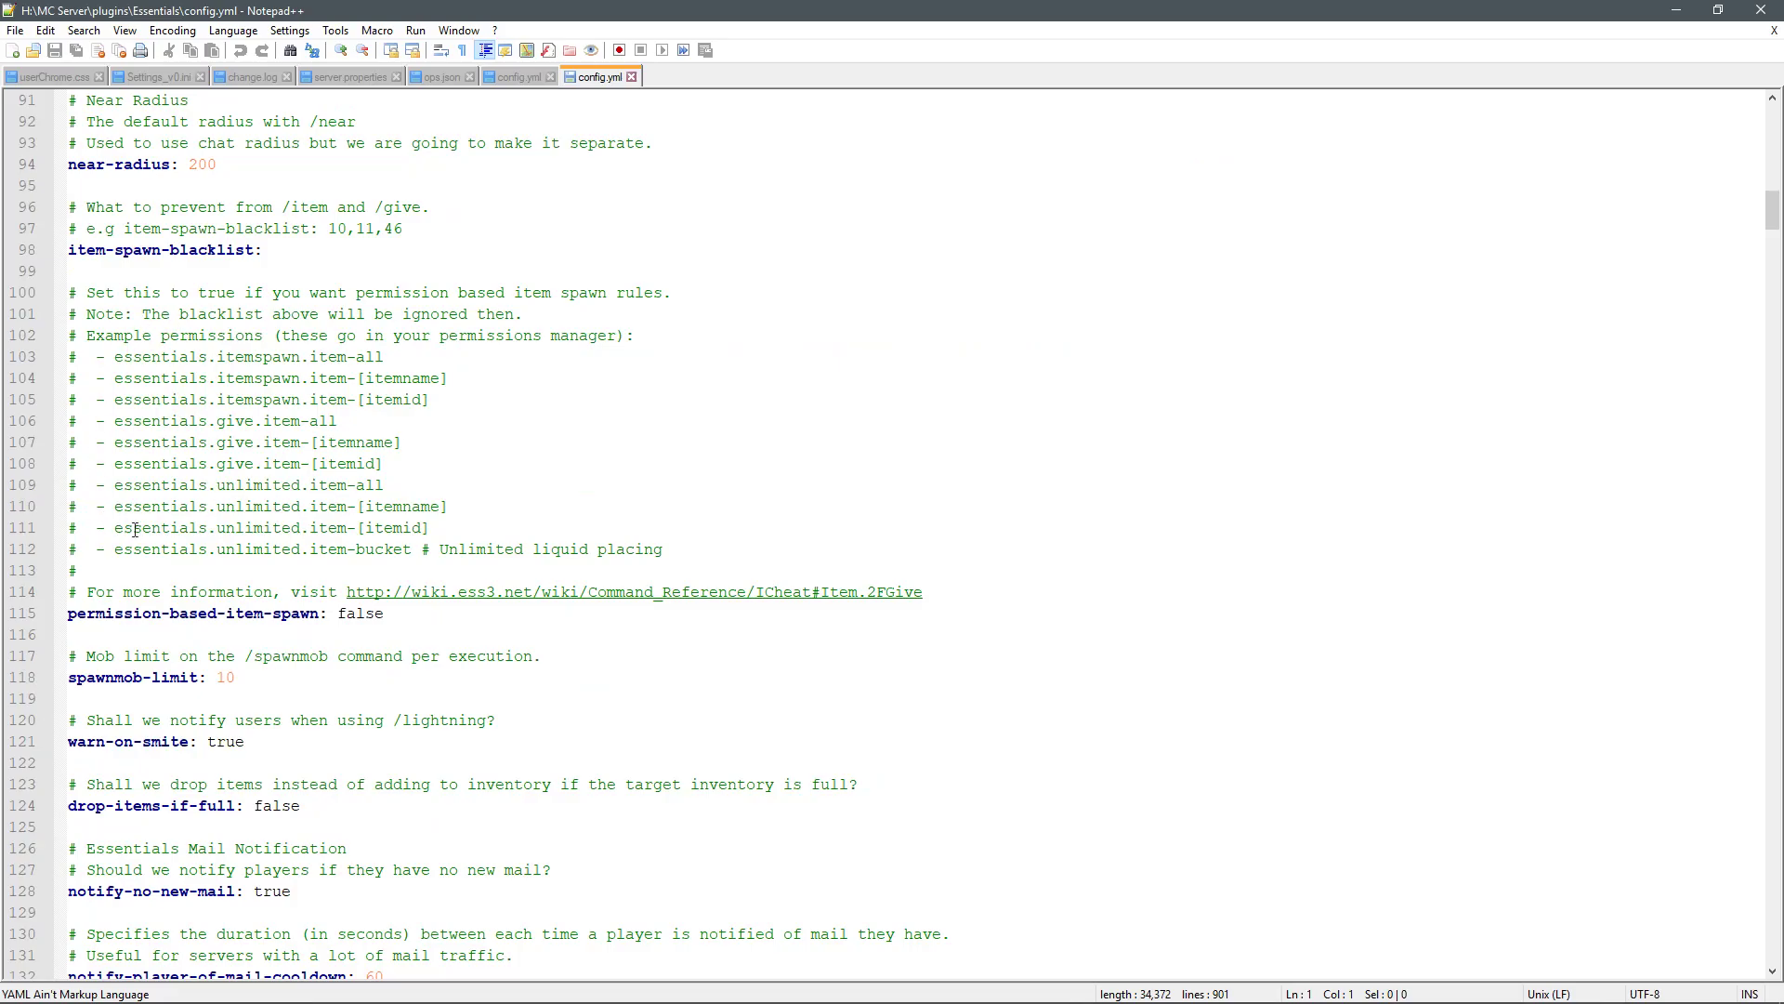
pyautogui.scroll(-20, 123, 527)
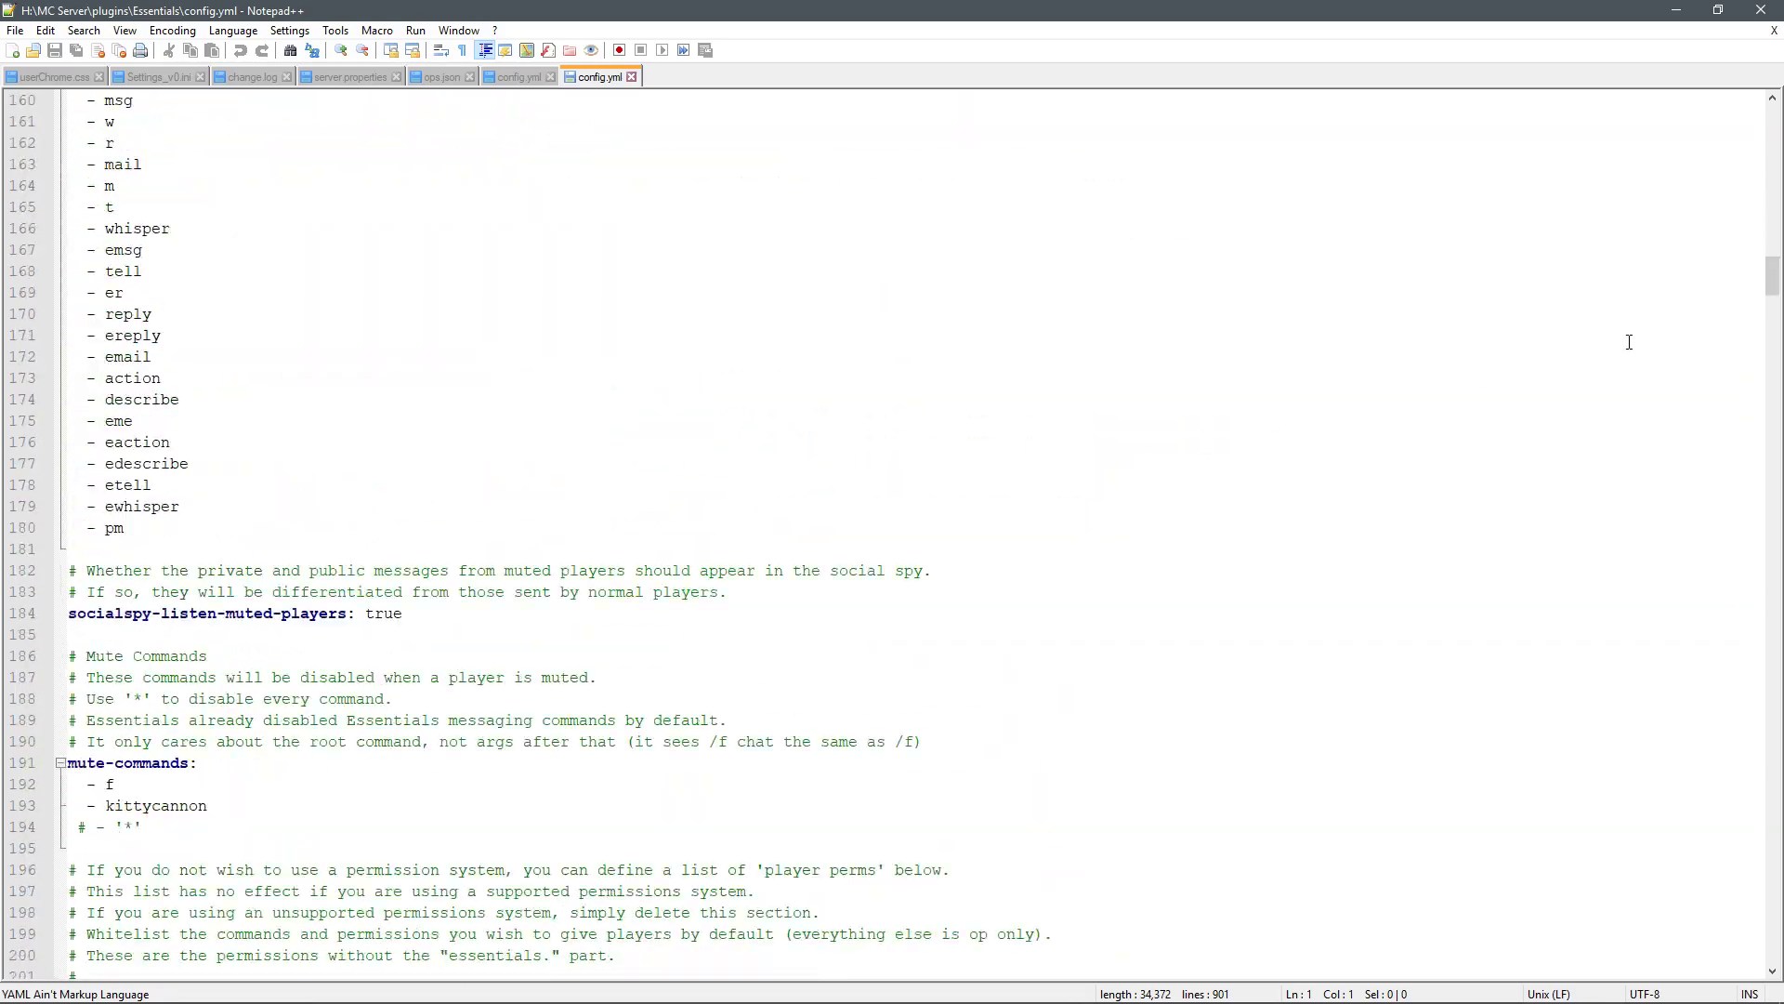
pyautogui.moveTo(1773, 278); pyautogui.dragTo(1773, 785)
pyautogui.scroll(-8, 877, 478)
pyautogui.scroll(20, 110, 321)
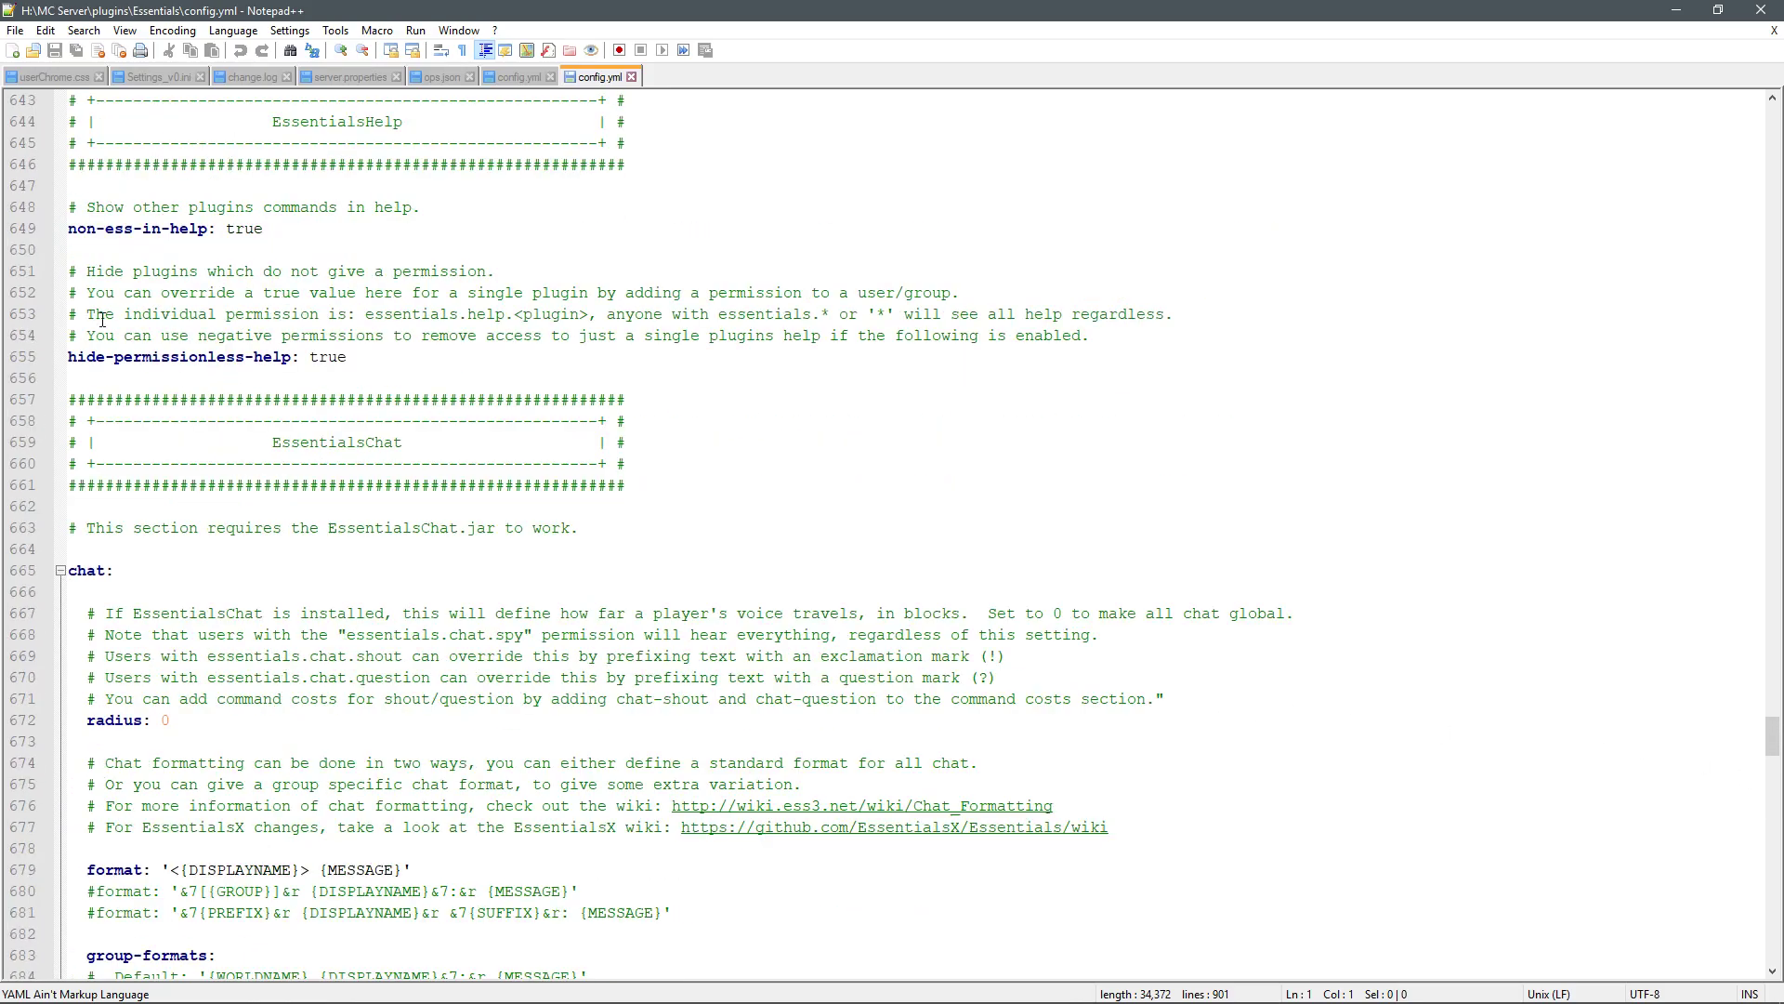
pyautogui.scroll(20, 157, 595)
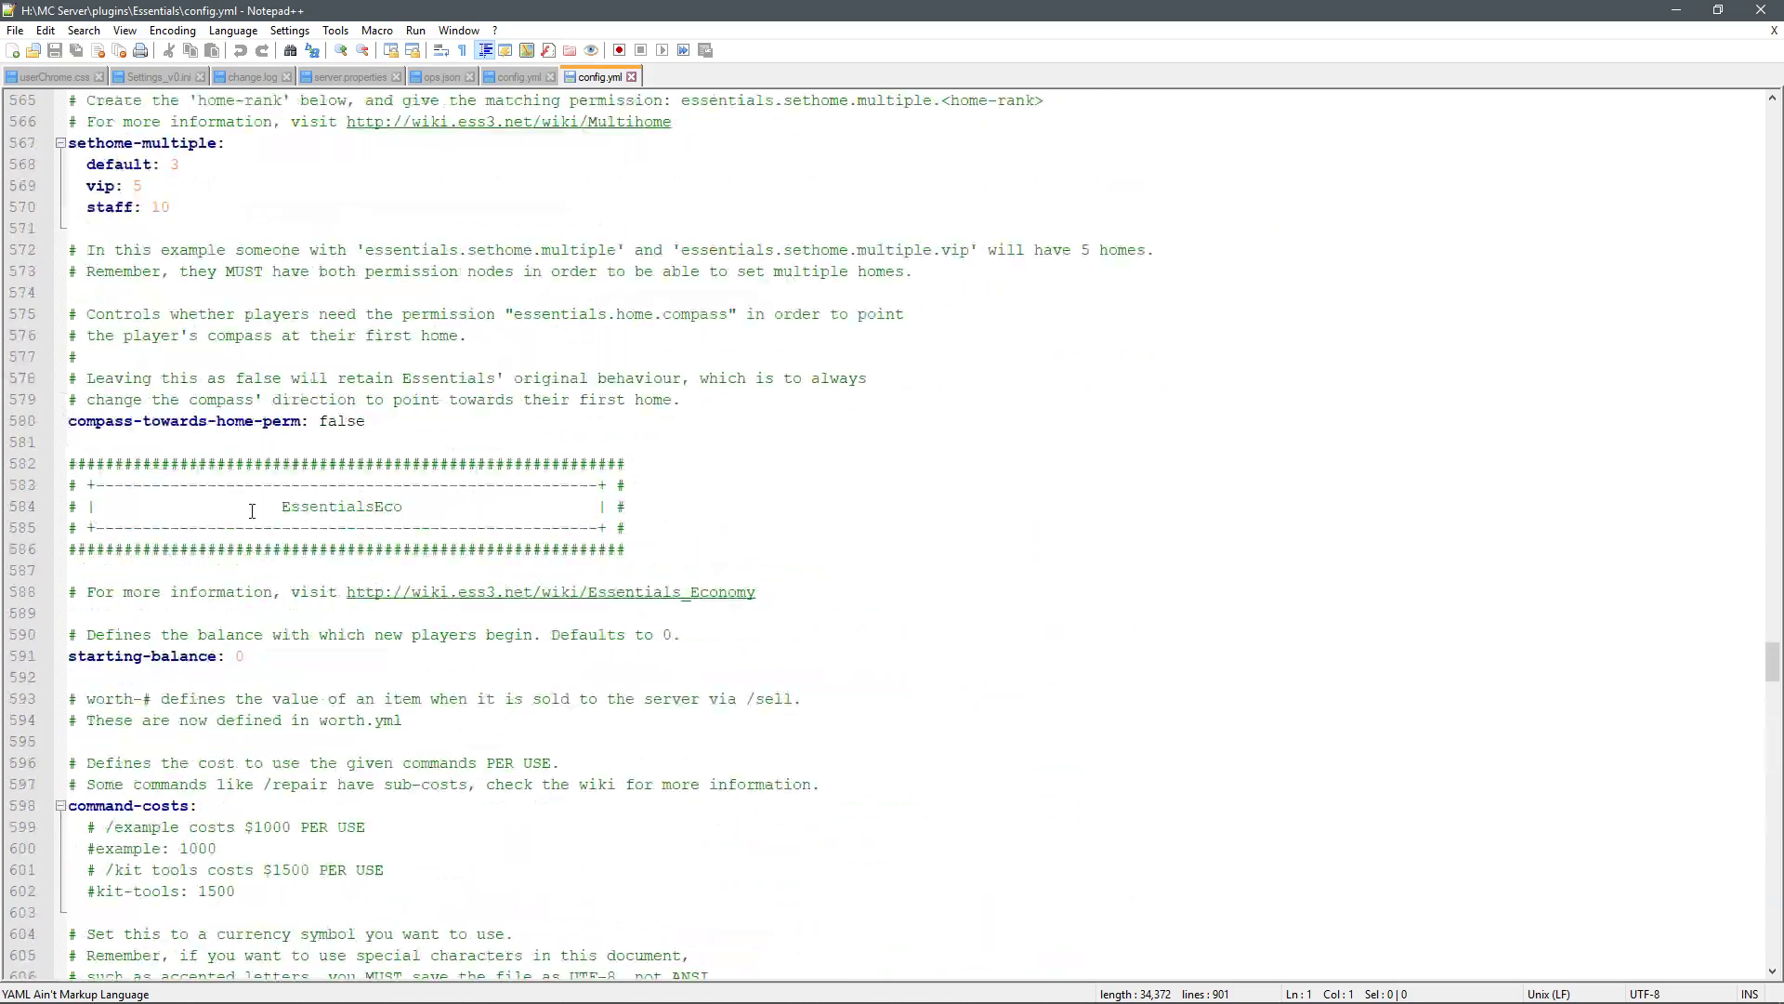
pyautogui.scroll(20, 185, 497)
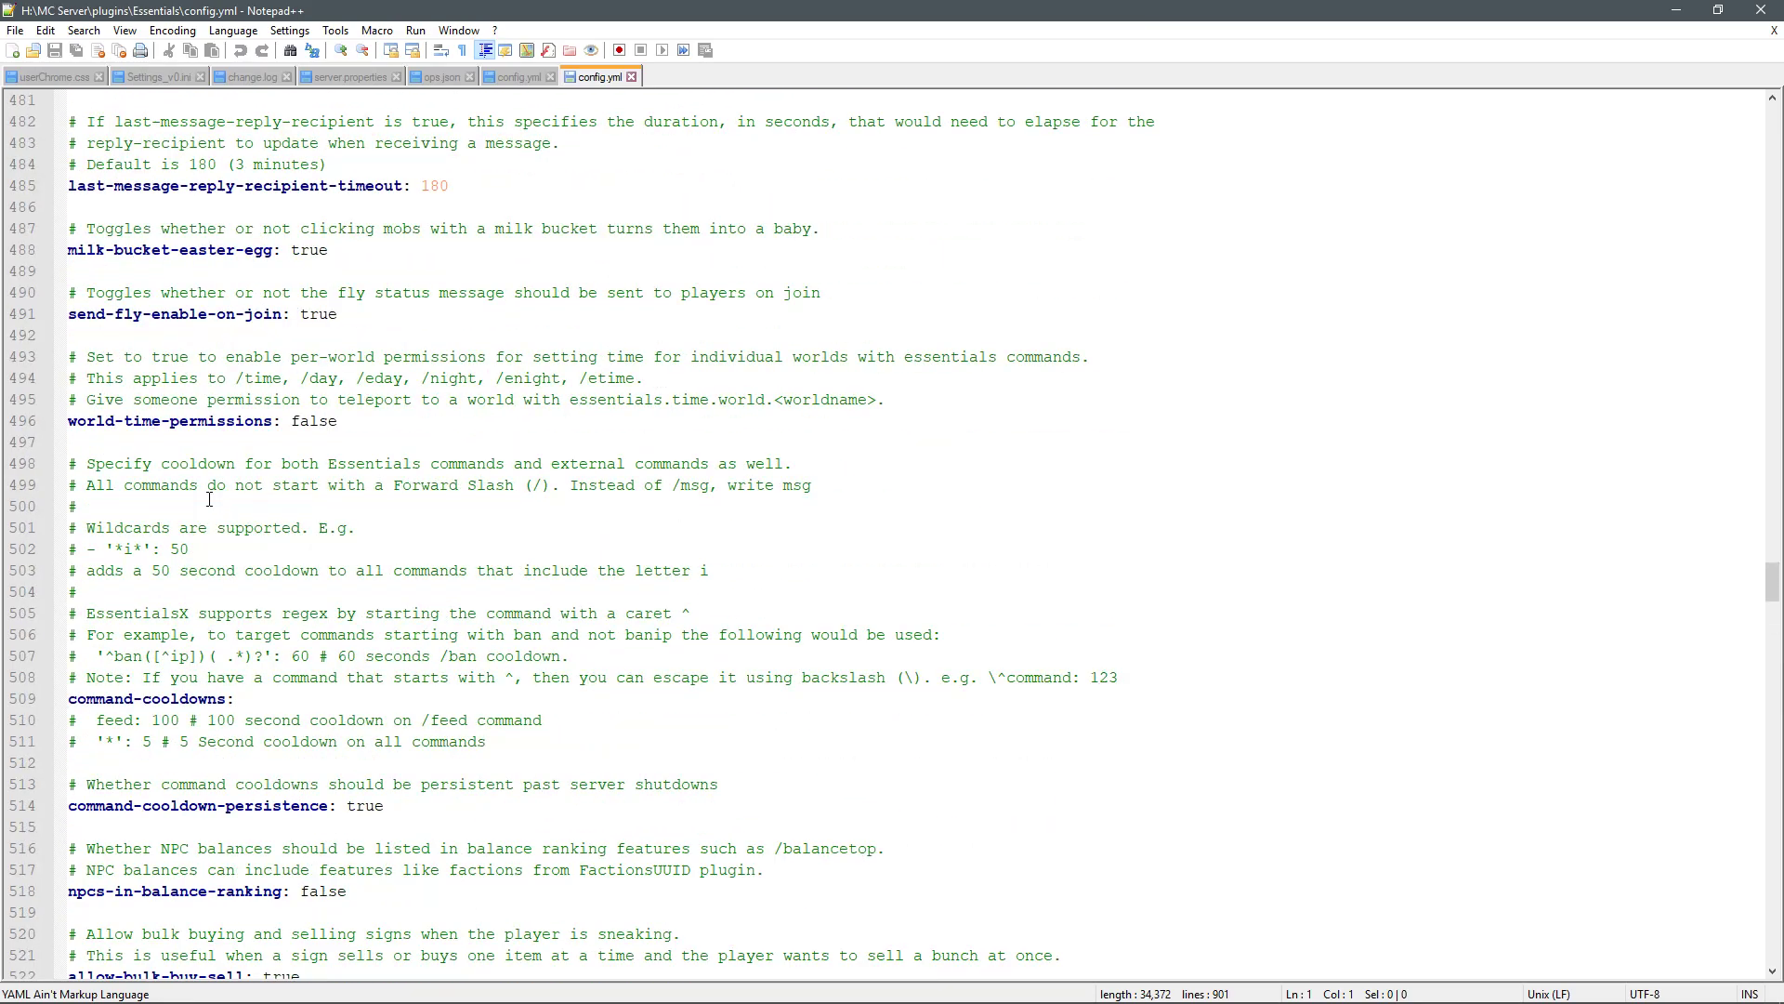
pyautogui.scroll(20, 216, 448)
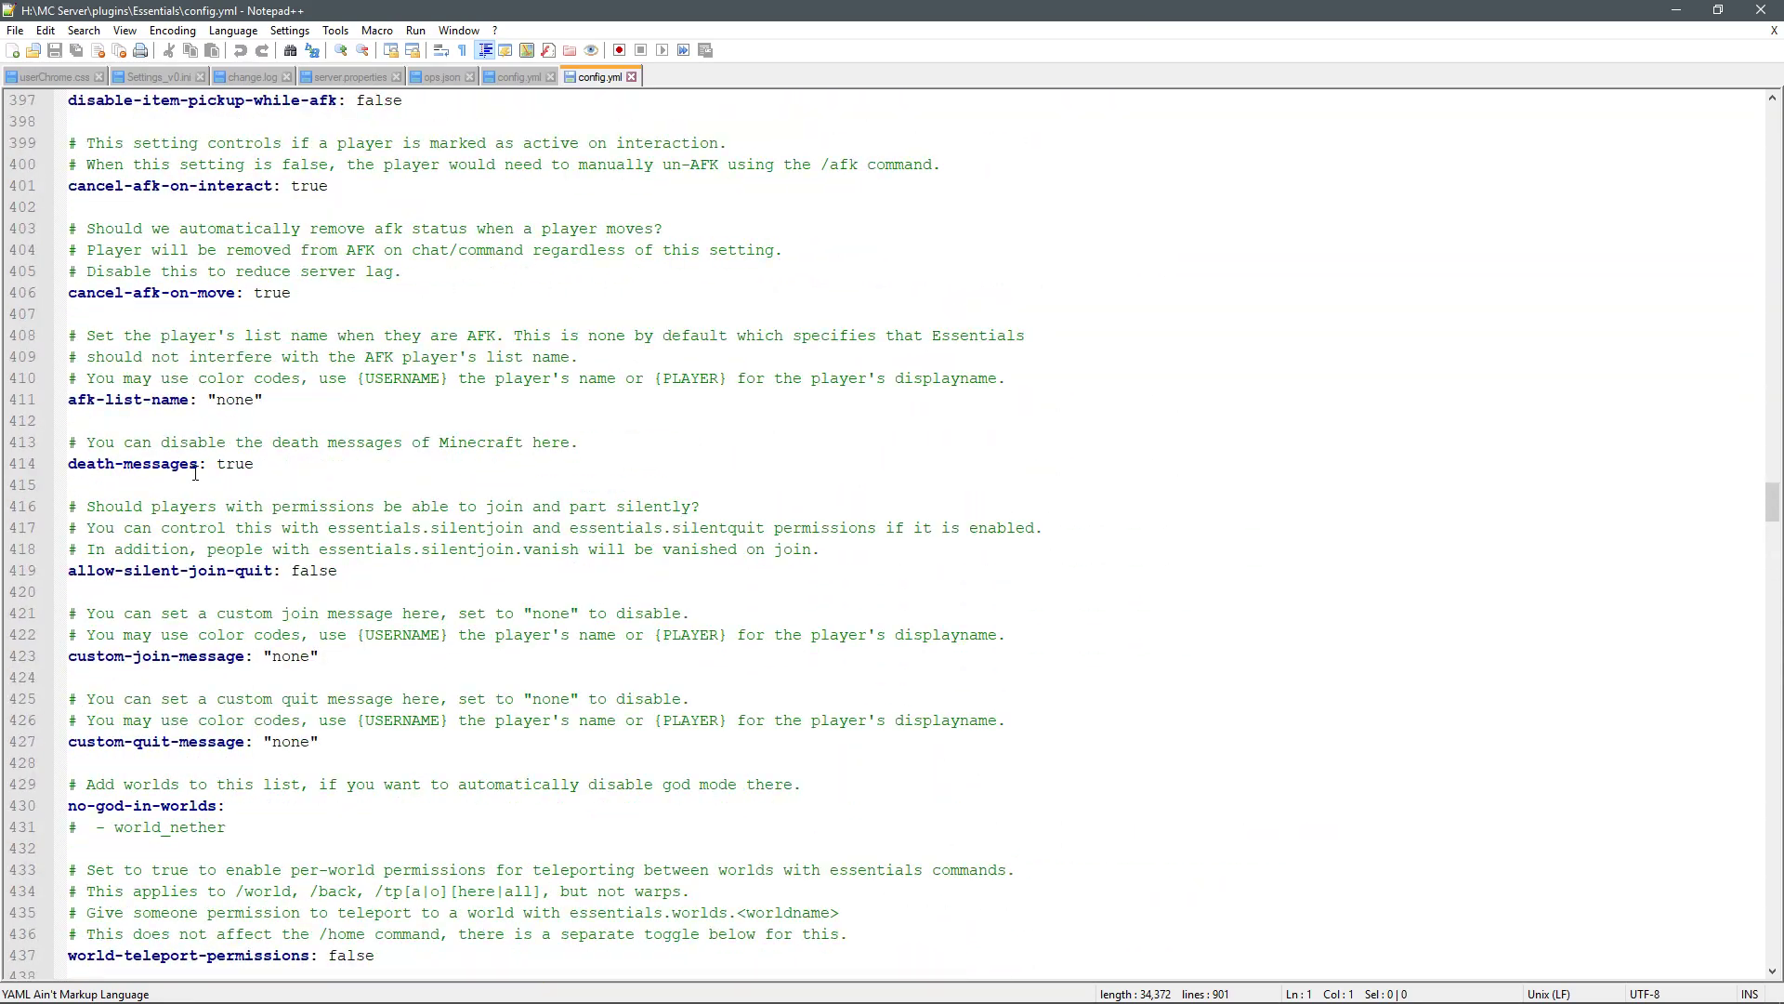
pyautogui.scroll(18, 185, 425)
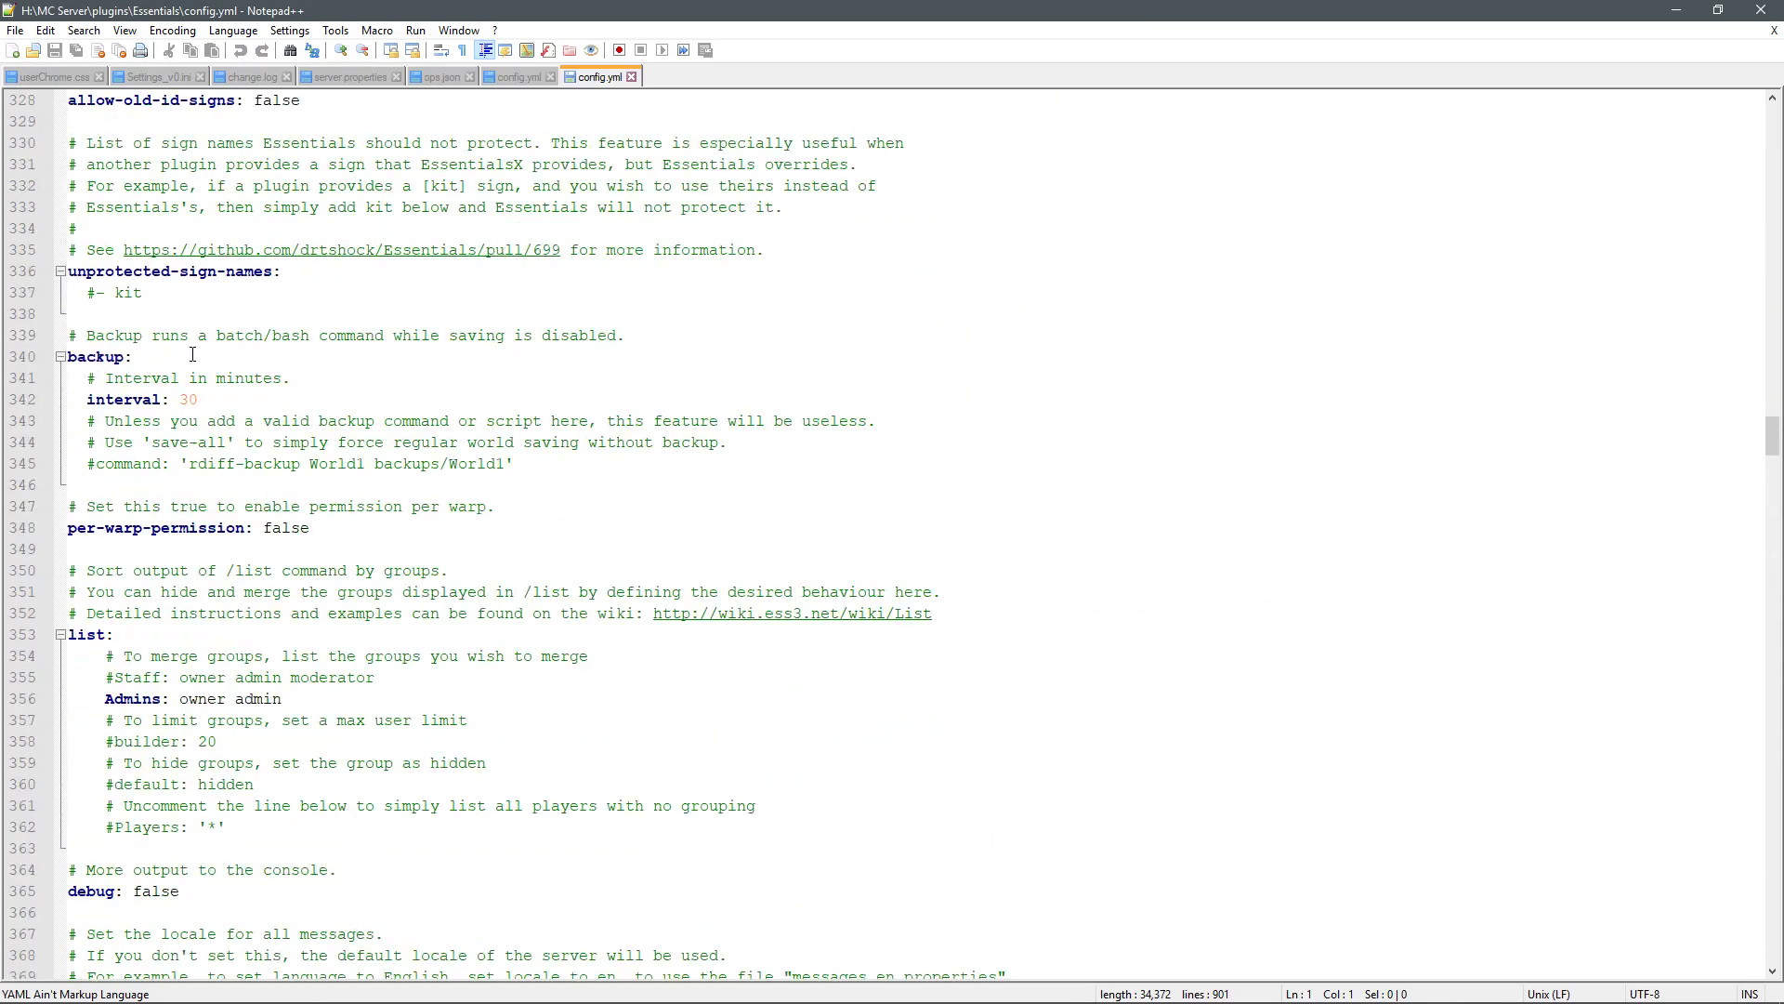
pyautogui.click(1765, 9)
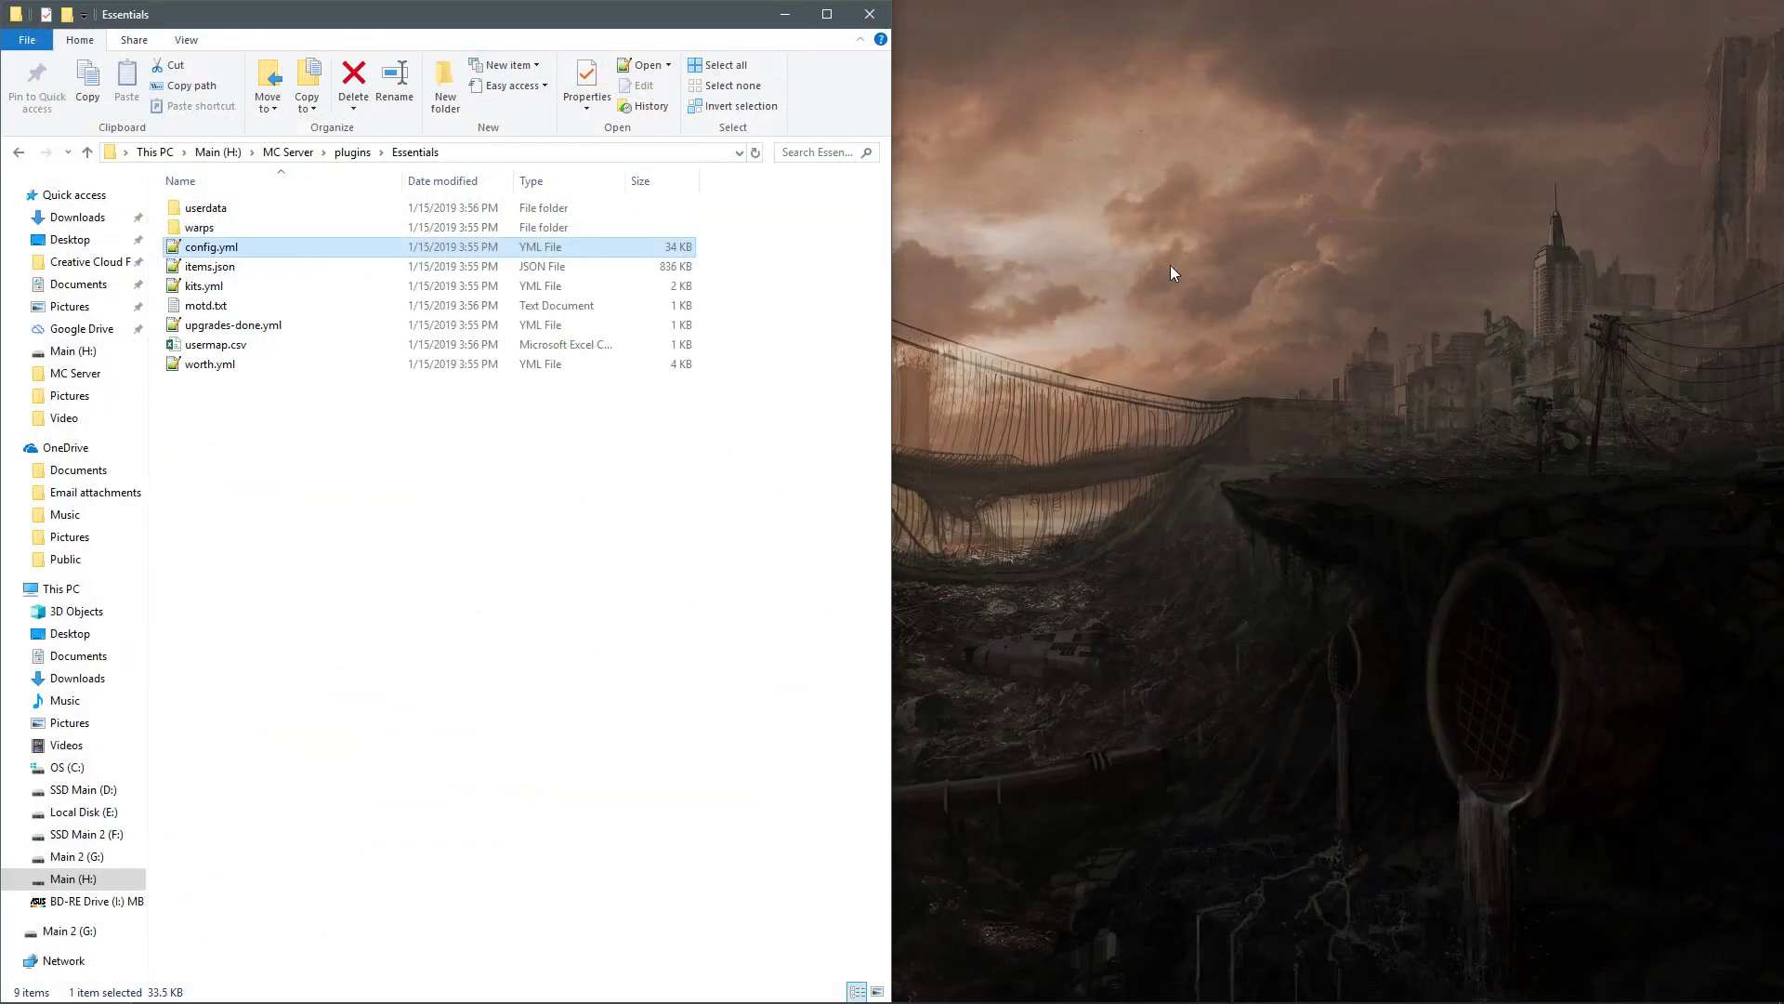
# - Return from the Essentials folder to the main MC Server folder and select its plugins folder
pyautogui.click(19, 154)
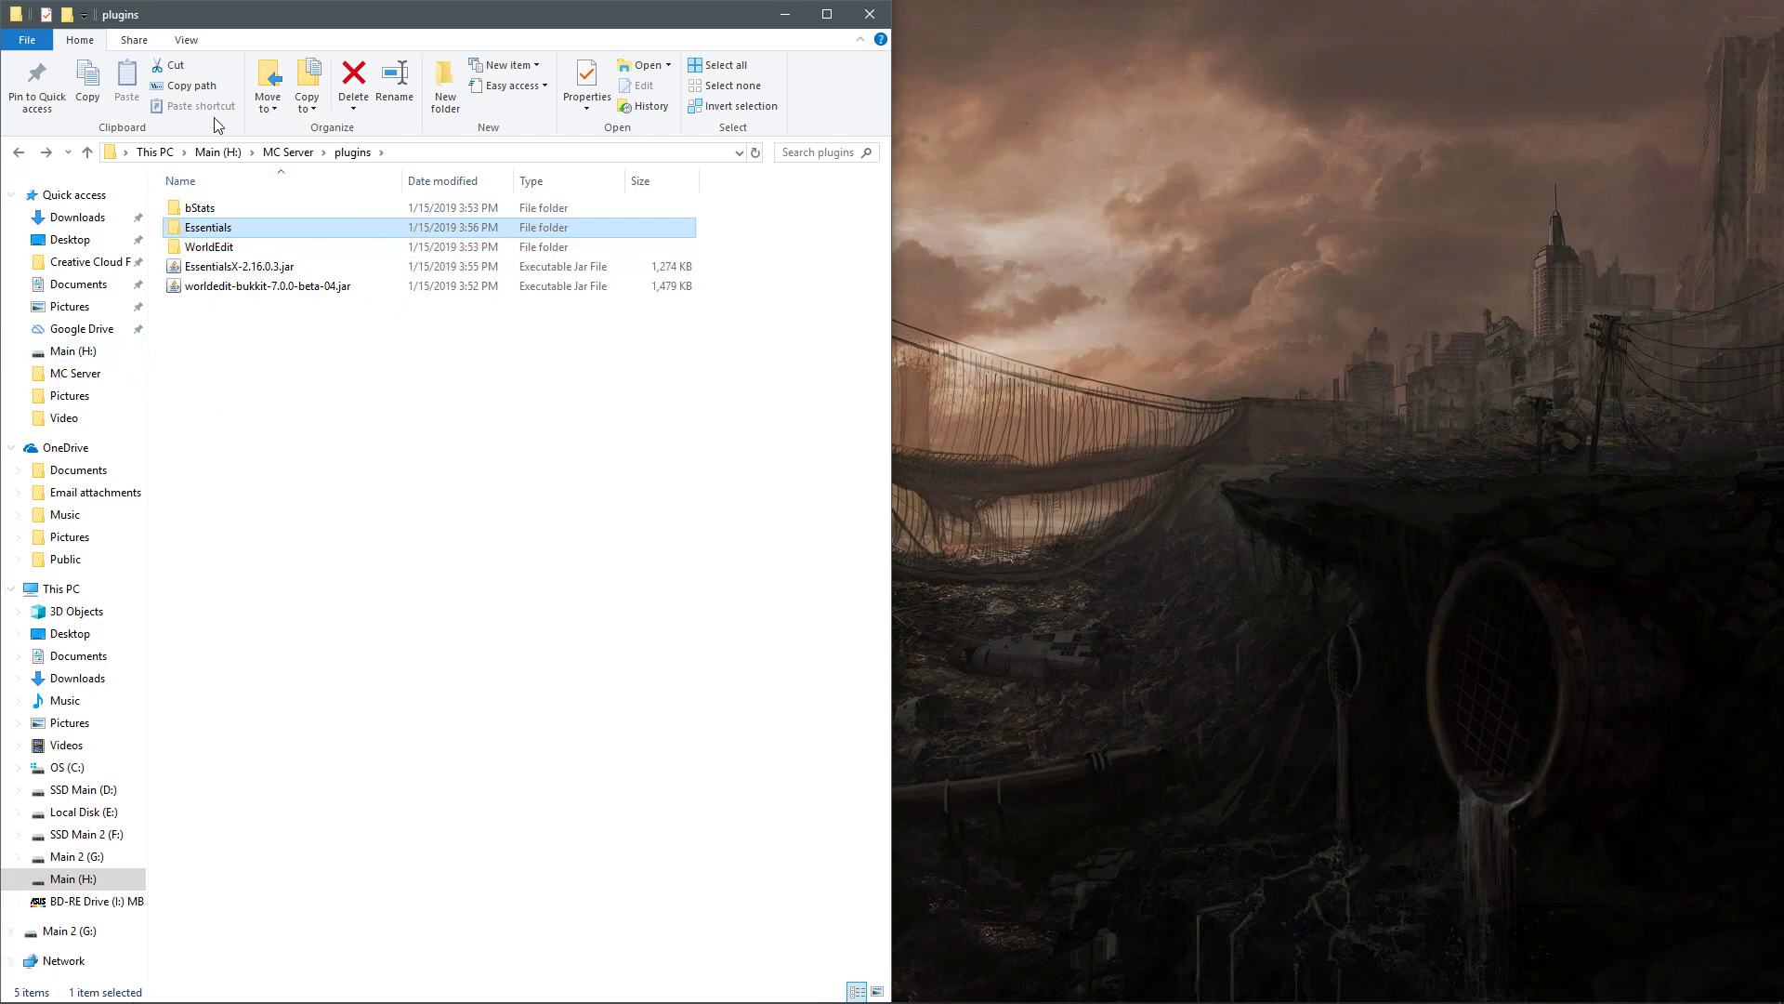
pyautogui.click(19, 156)
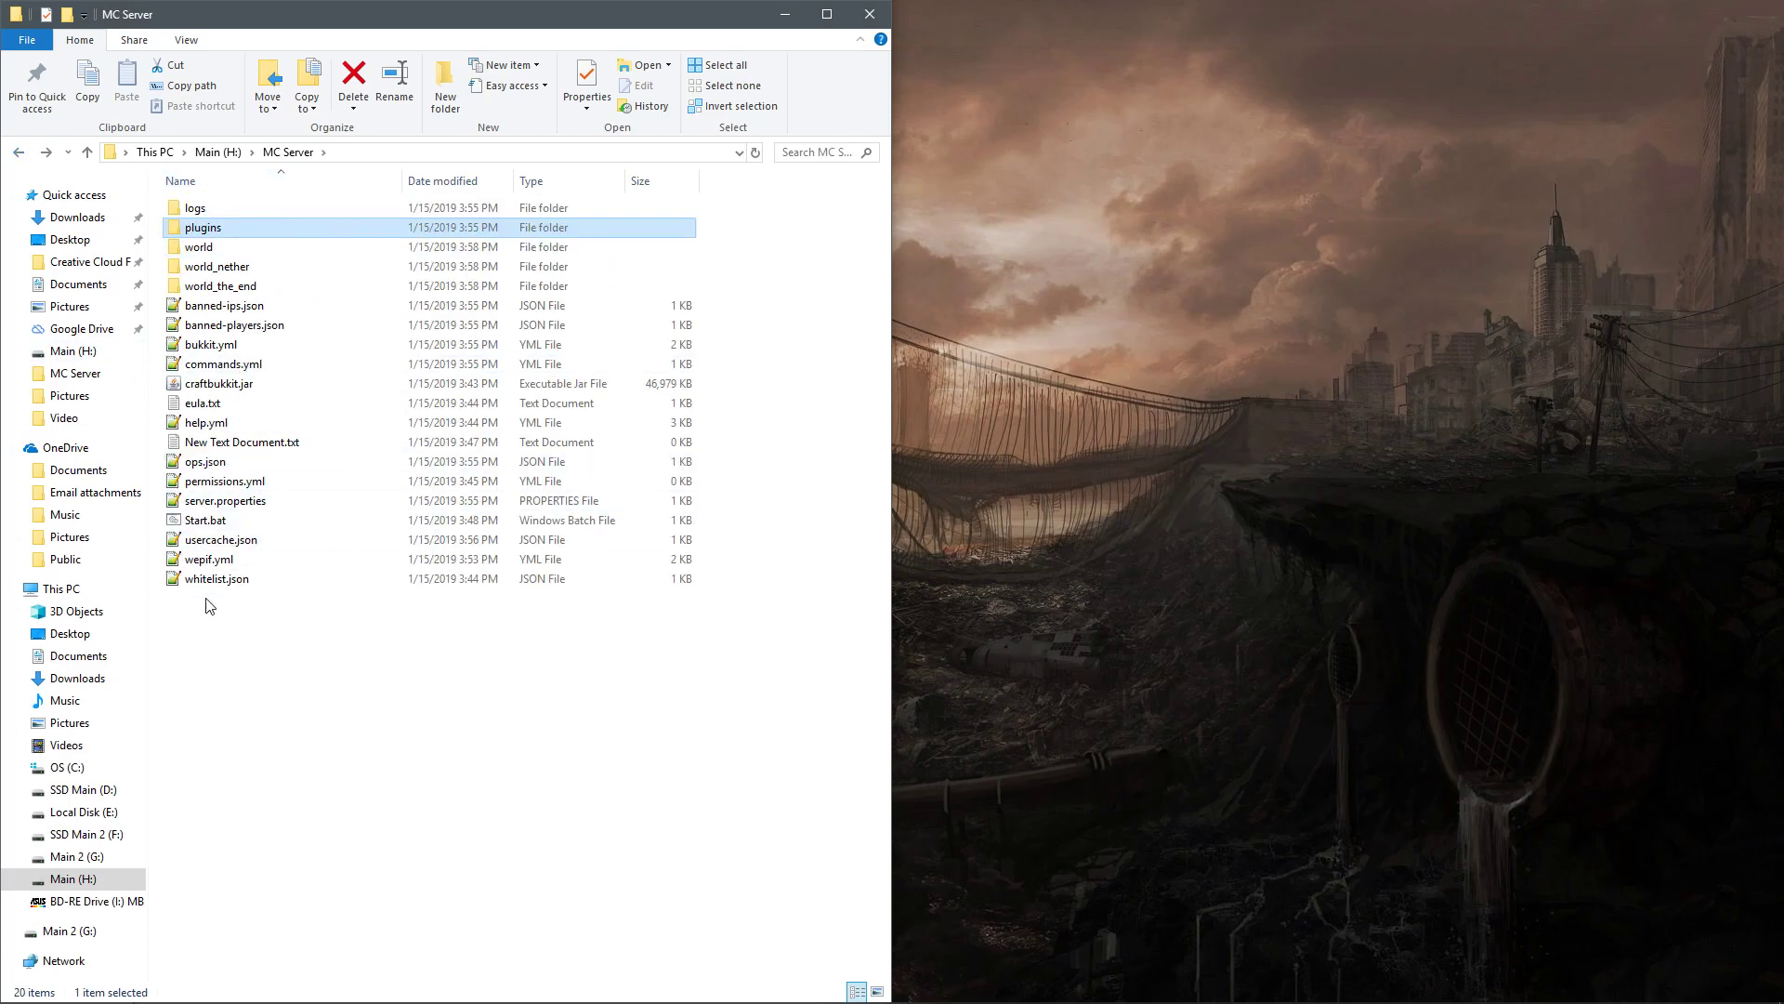
pyautogui.moveTo(479, 1001)
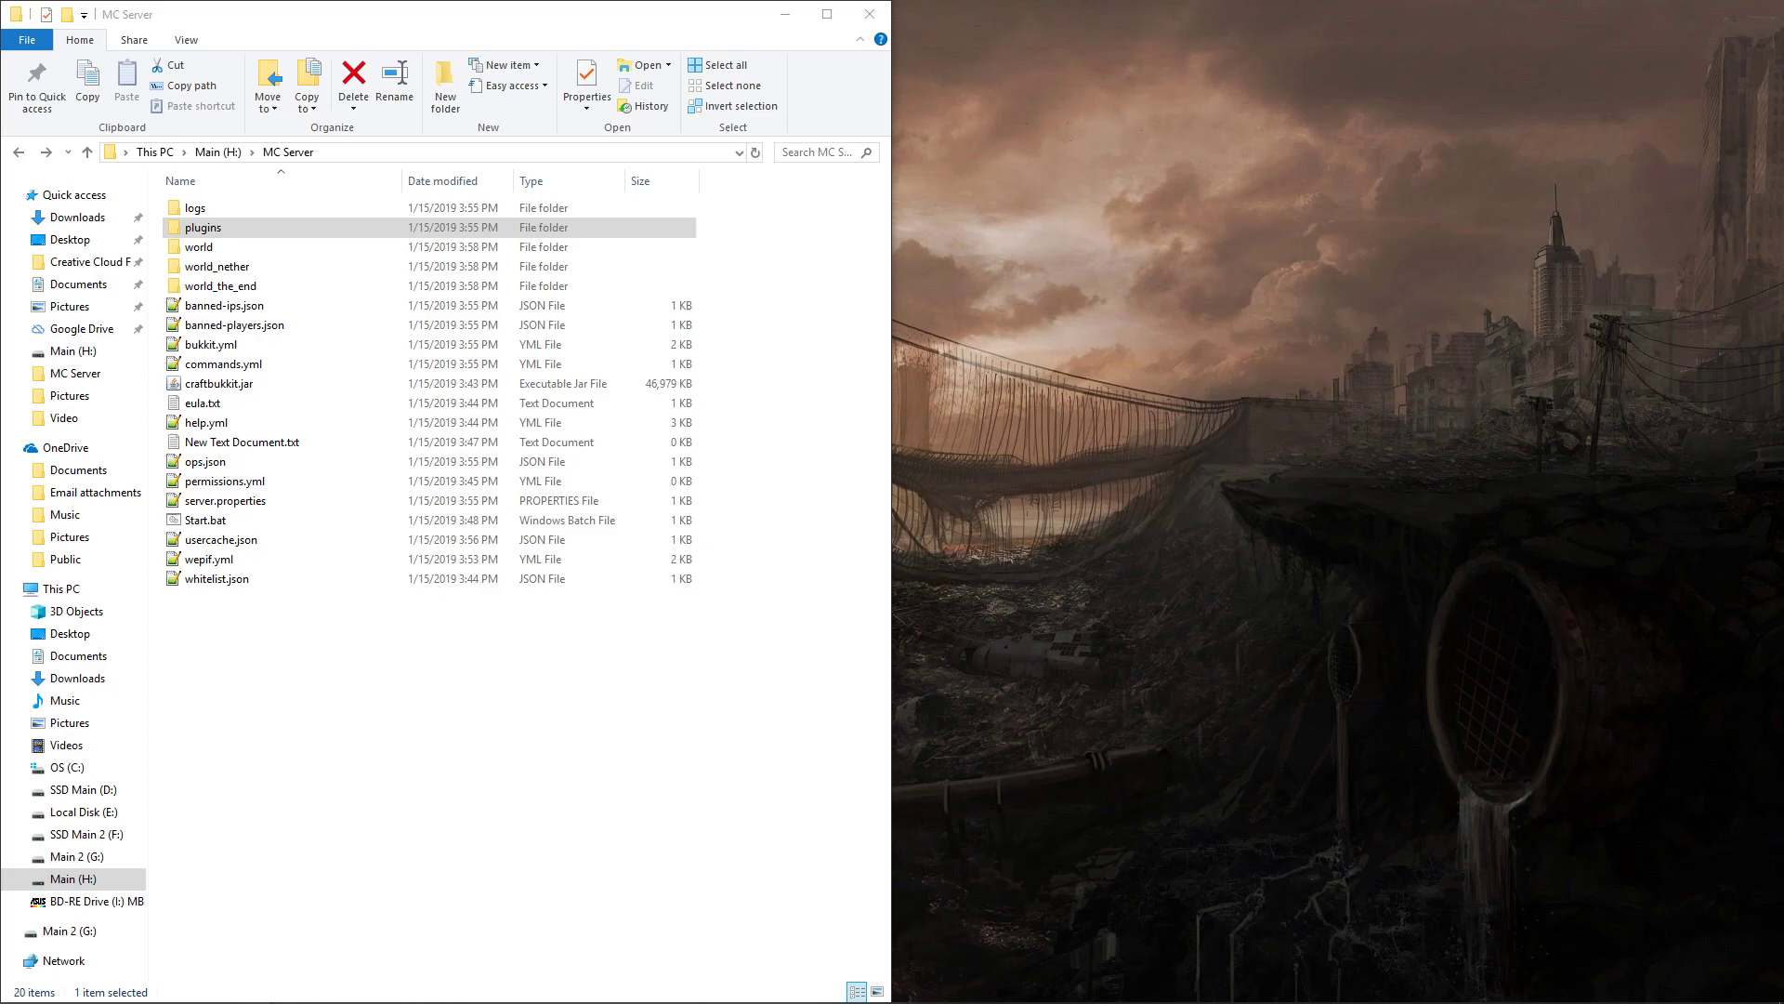
pyautogui.click(226, 227)
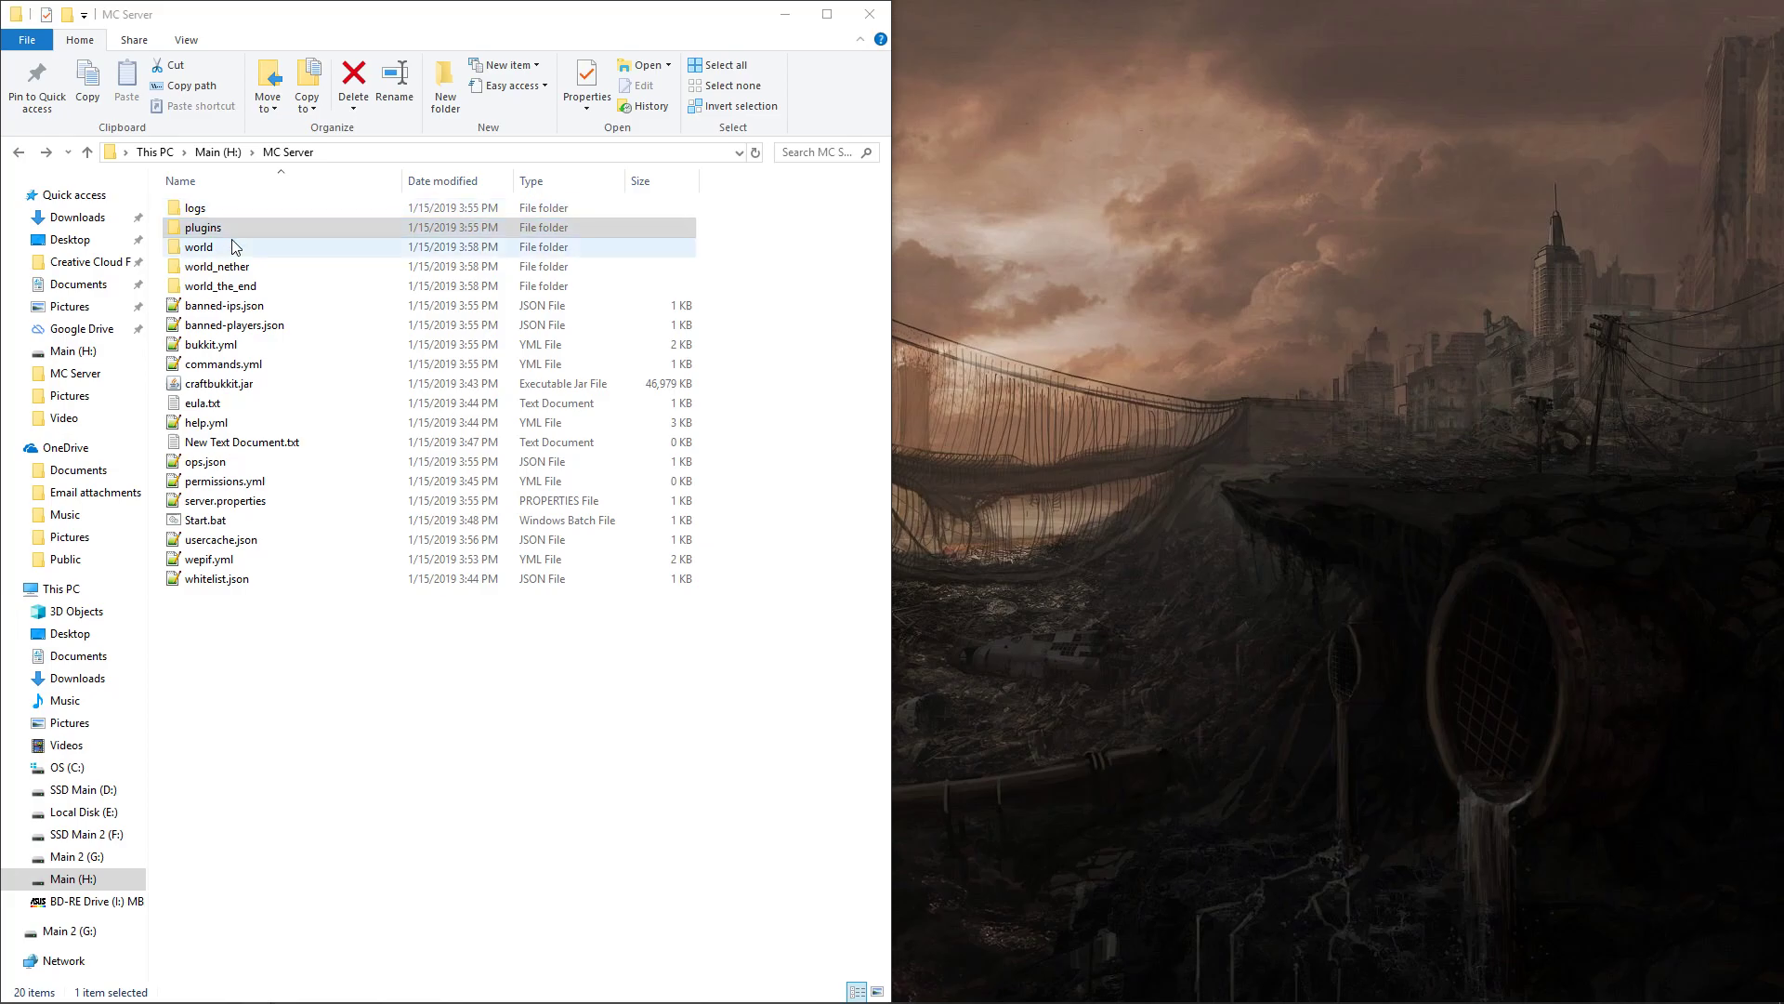